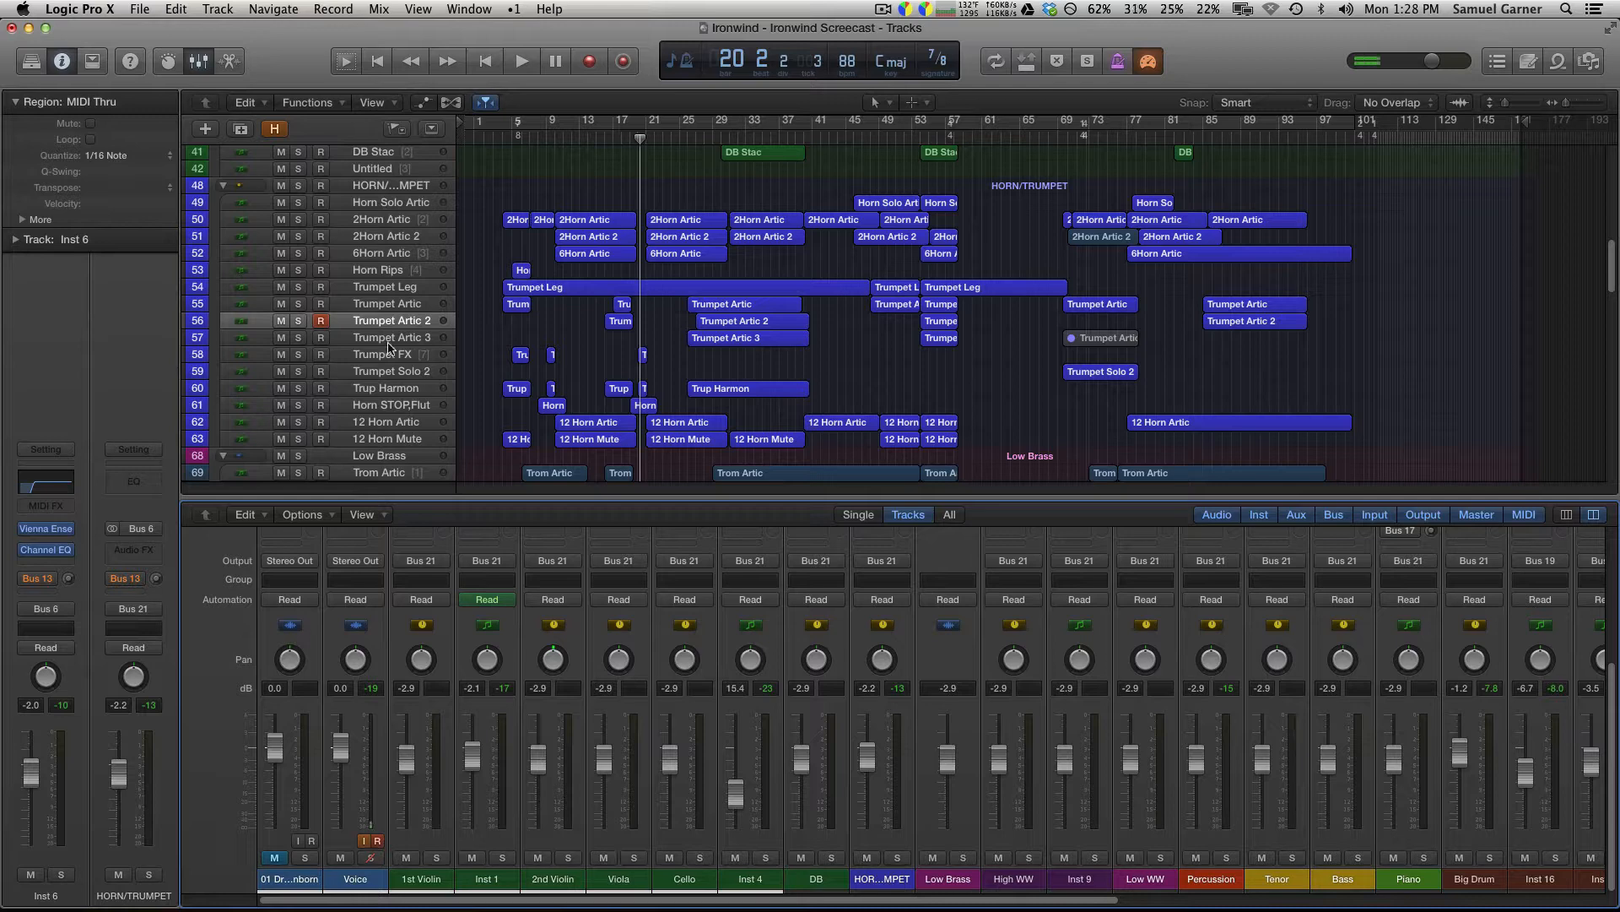
Solo the HORN/TRUMPET track stack and play the brass section from bar 20.
{"action": "scroll", "coordinate": [403, 237], "scroll_direction": "down", "scroll_amount": 5}
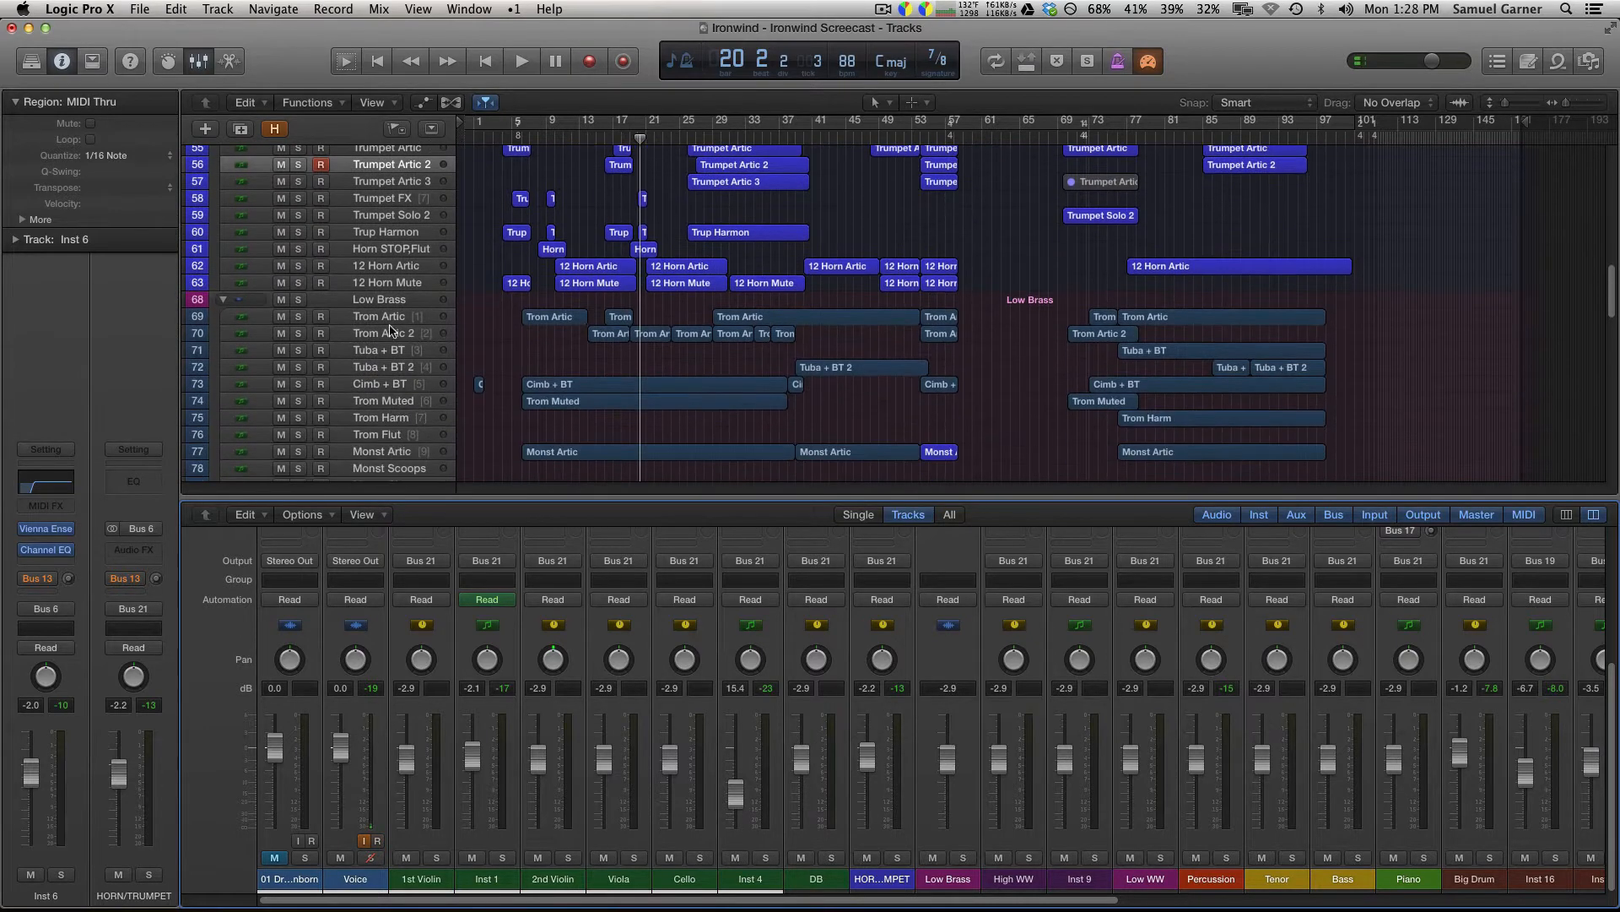
{"action": "scroll", "coordinate": [393, 338], "scroll_direction": "down", "scroll_amount": 2}
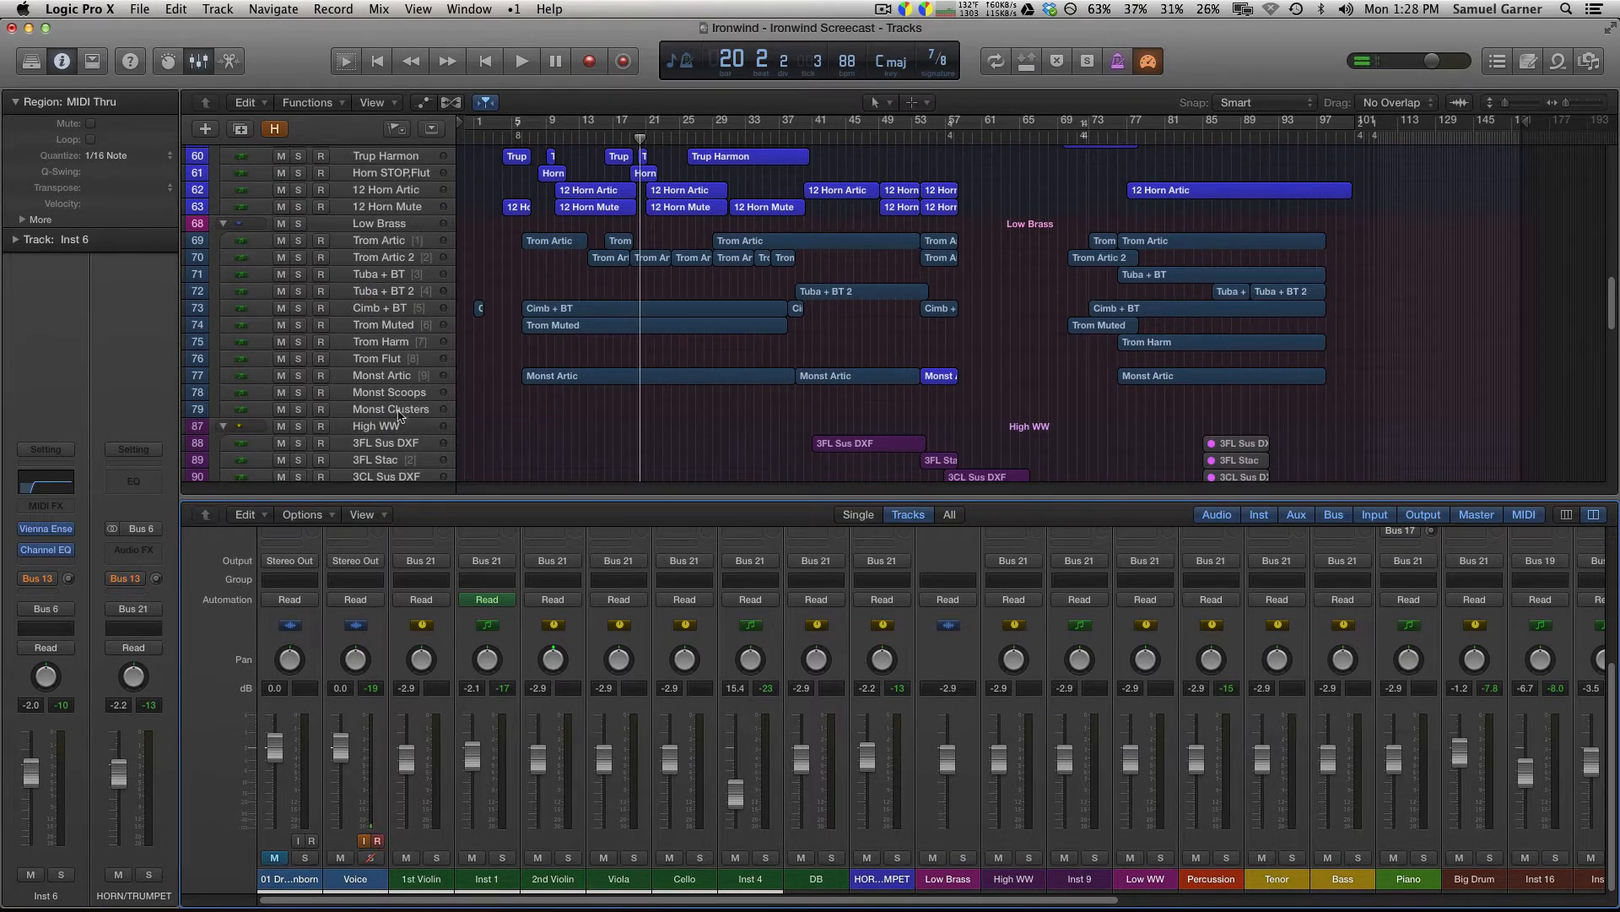
{"action": "scroll", "coordinate": [733, 359], "scroll_direction": "up", "scroll_amount": 9}
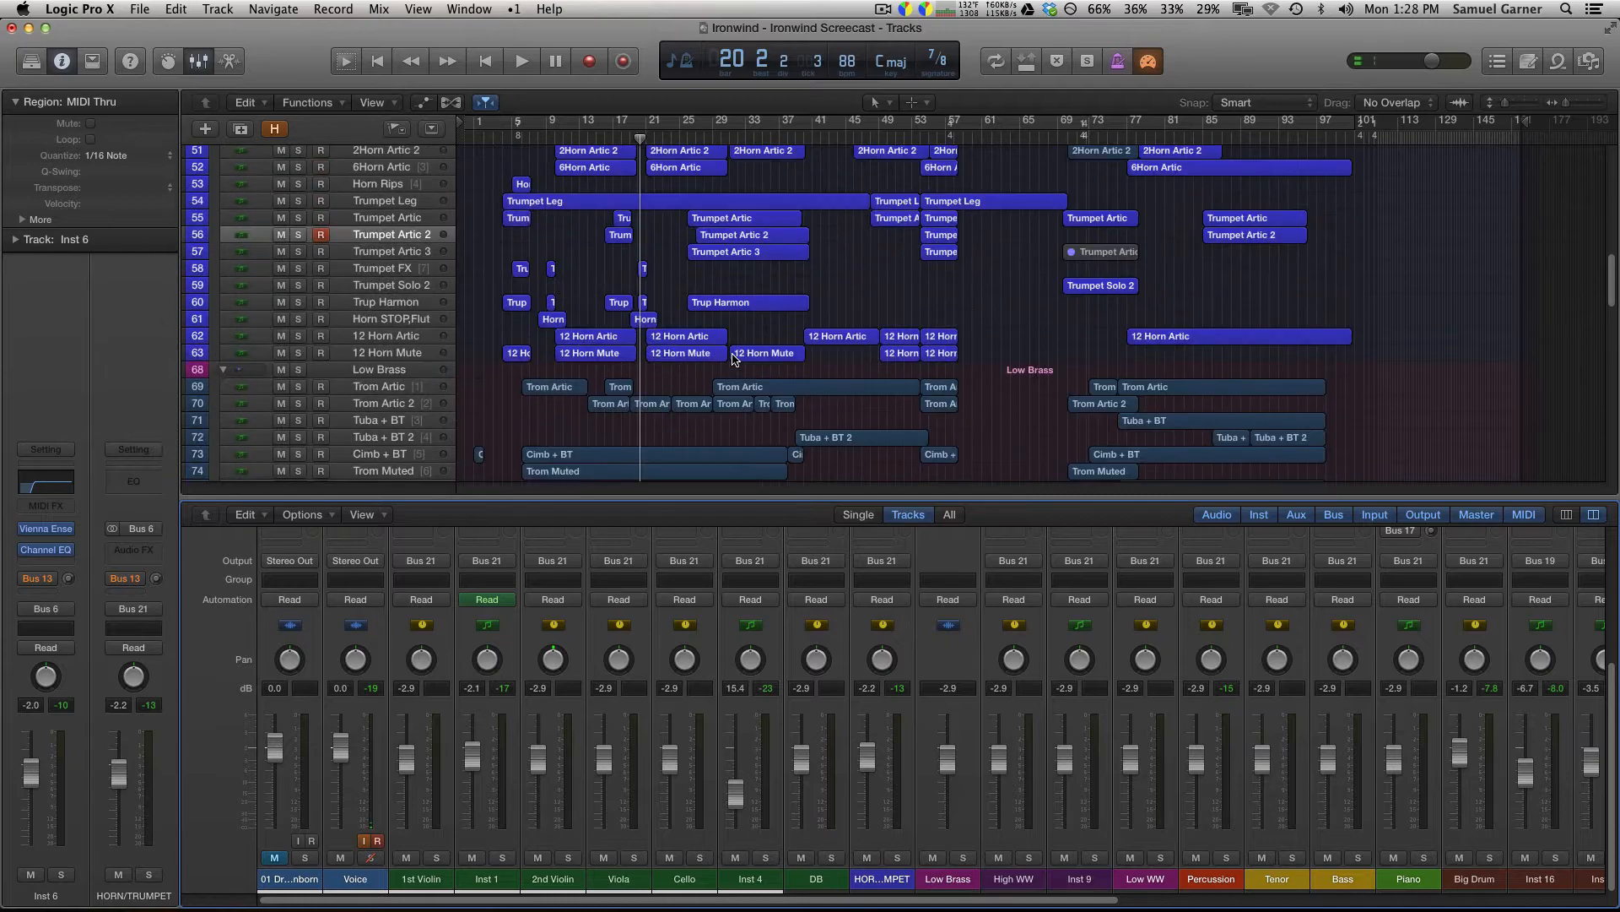
{"action": "left_click", "coordinate": [300, 294]}
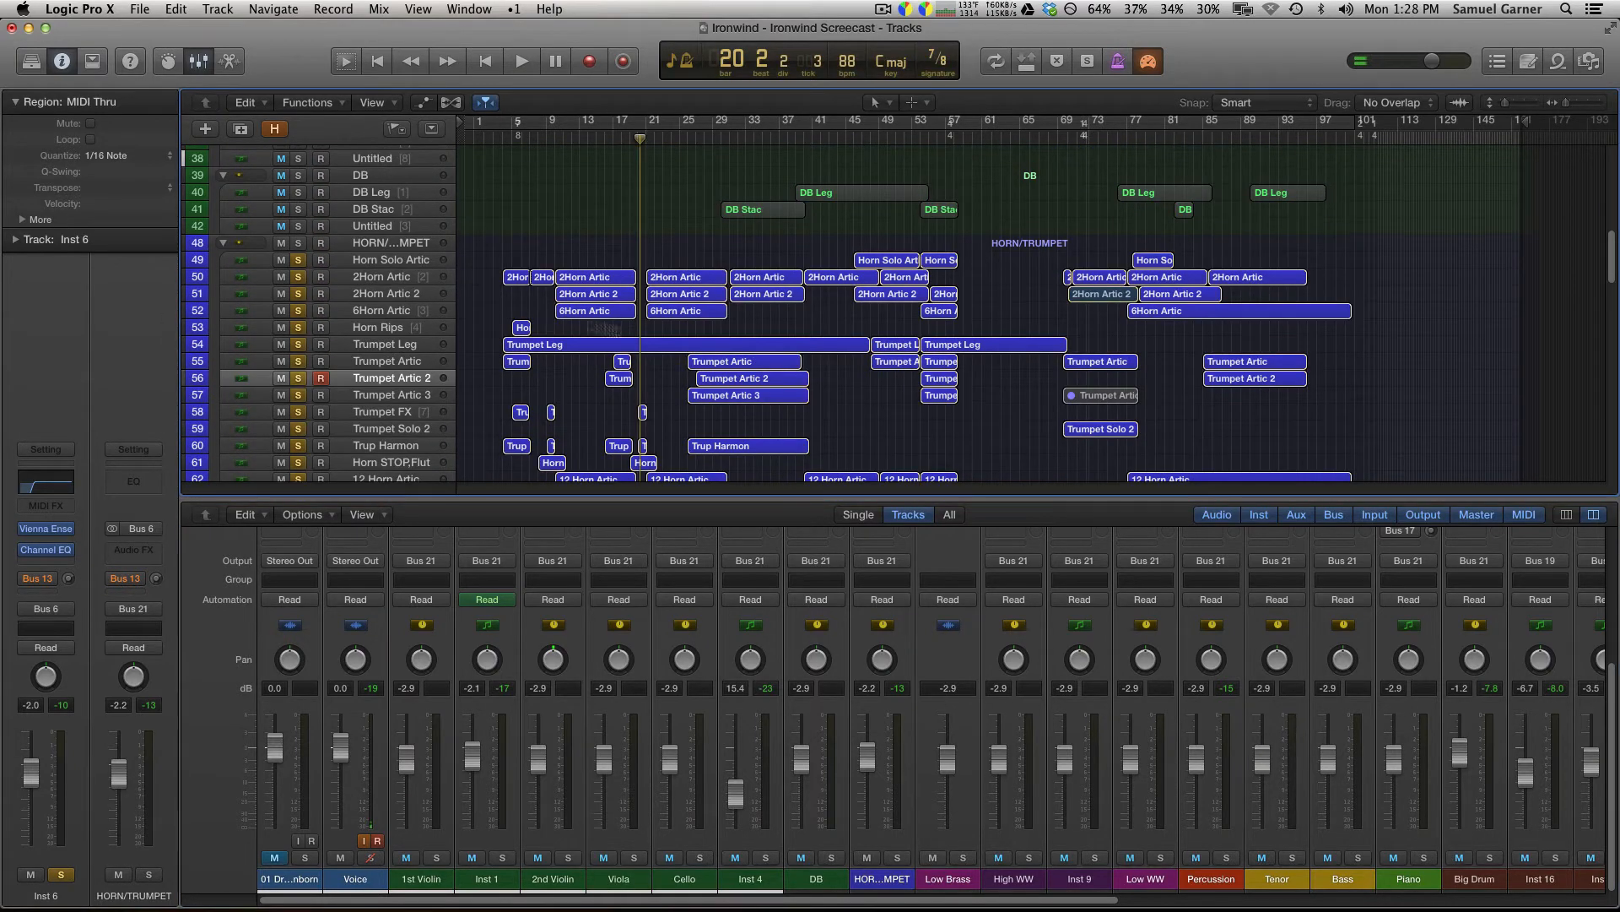
{"action": "scroll", "coordinate": [644, 329], "scroll_direction": "down", "scroll_amount": 2}
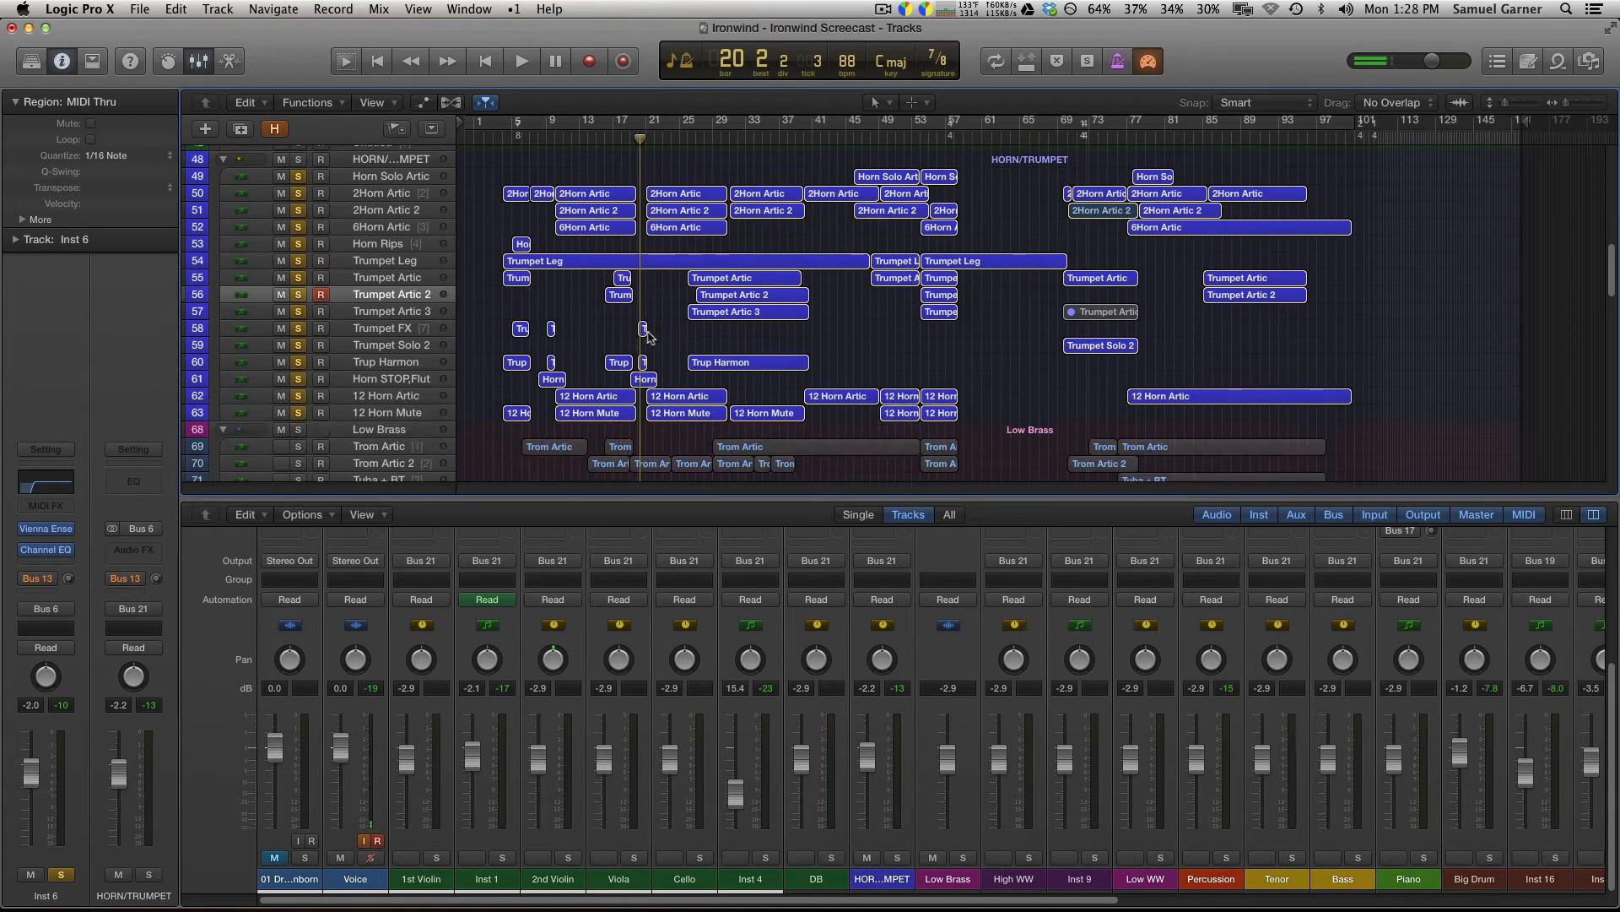
{"action": "left_click", "coordinate": [639, 136]}
{"action": "key", "text": "space"}
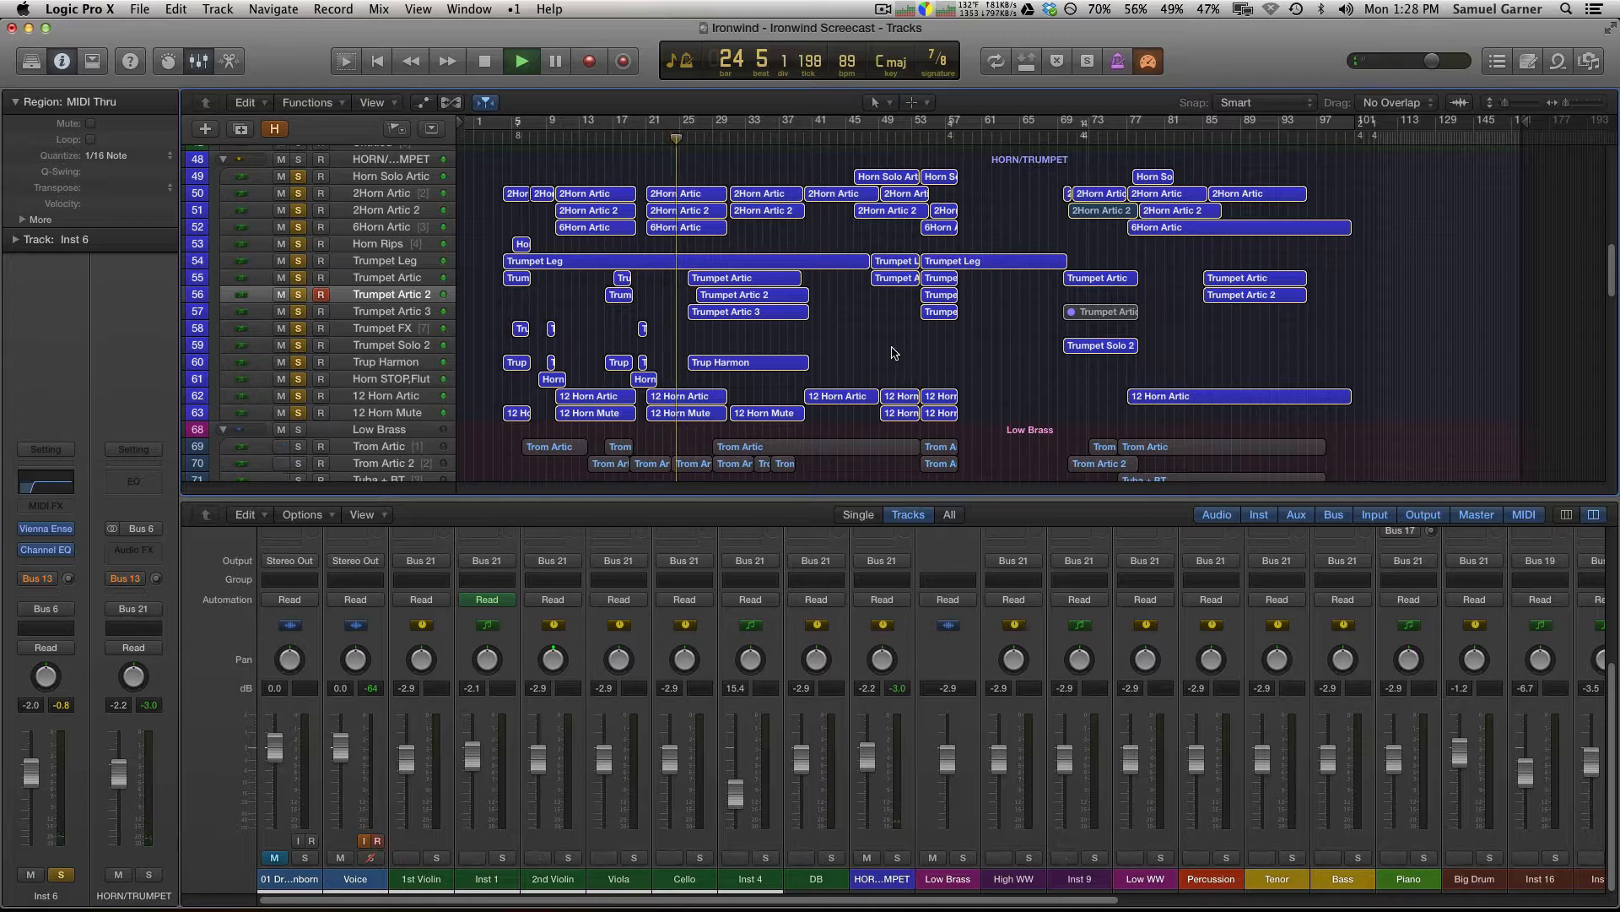
{"action": "scroll", "coordinate": [892, 348], "scroll_direction": "up", "scroll_amount": 1}
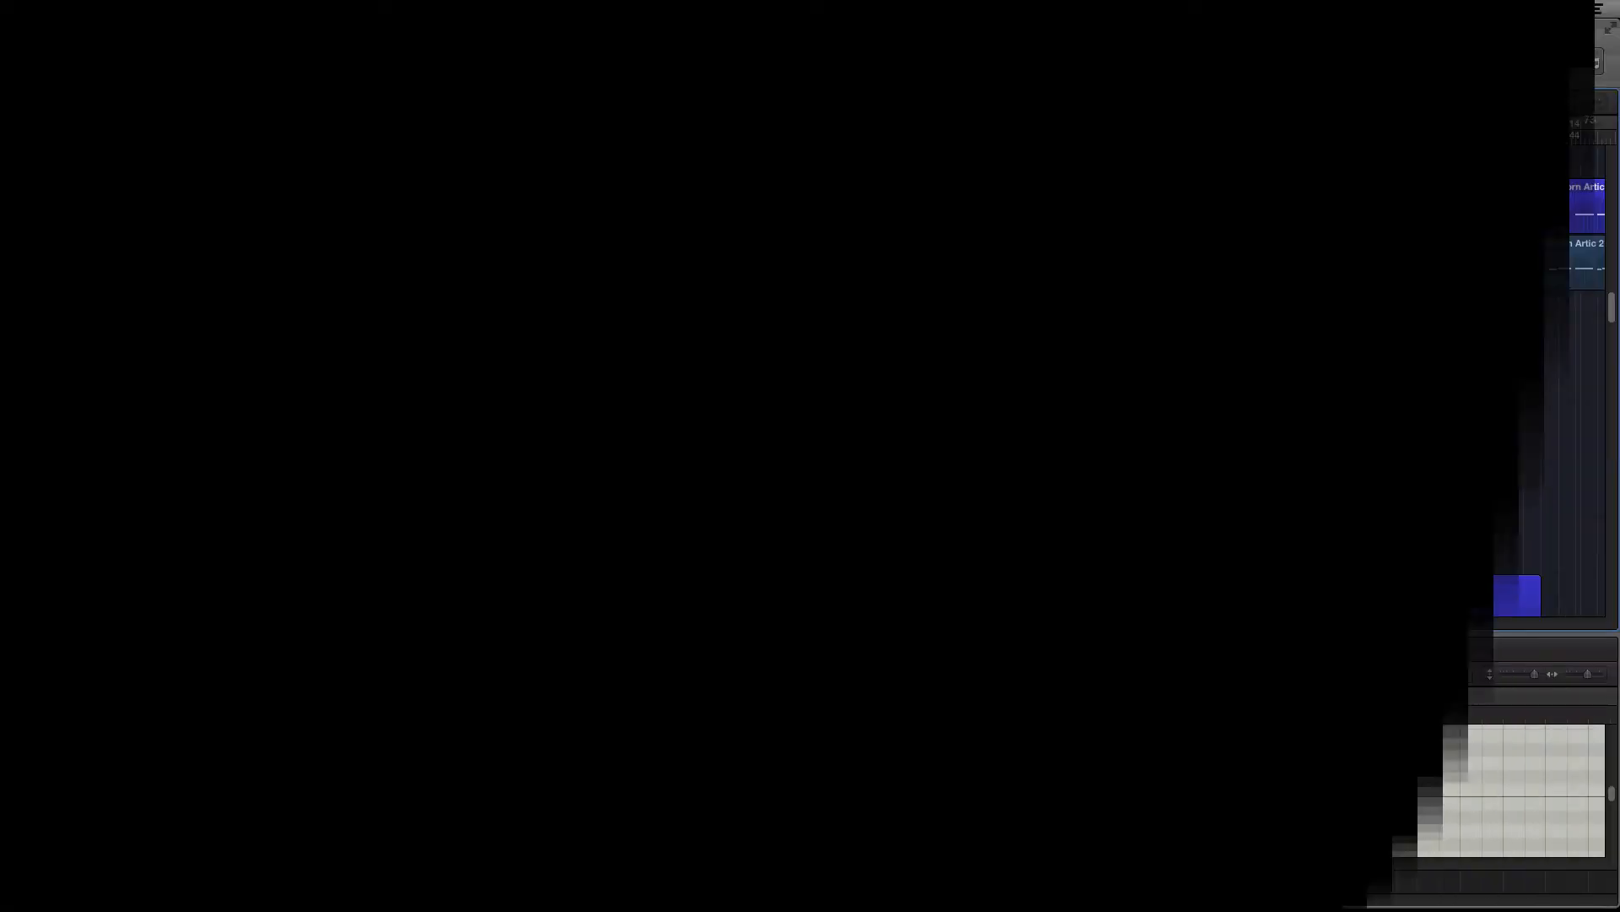
Examine the horn parts starting at bar 21, from 2Horn Artic and 6Horn Artic through 12 Horn Artic and 12 Horn Mute.
{"action": "scroll", "coordinate": [990, 509], "scroll_direction": "down", "scroll_amount": 3}
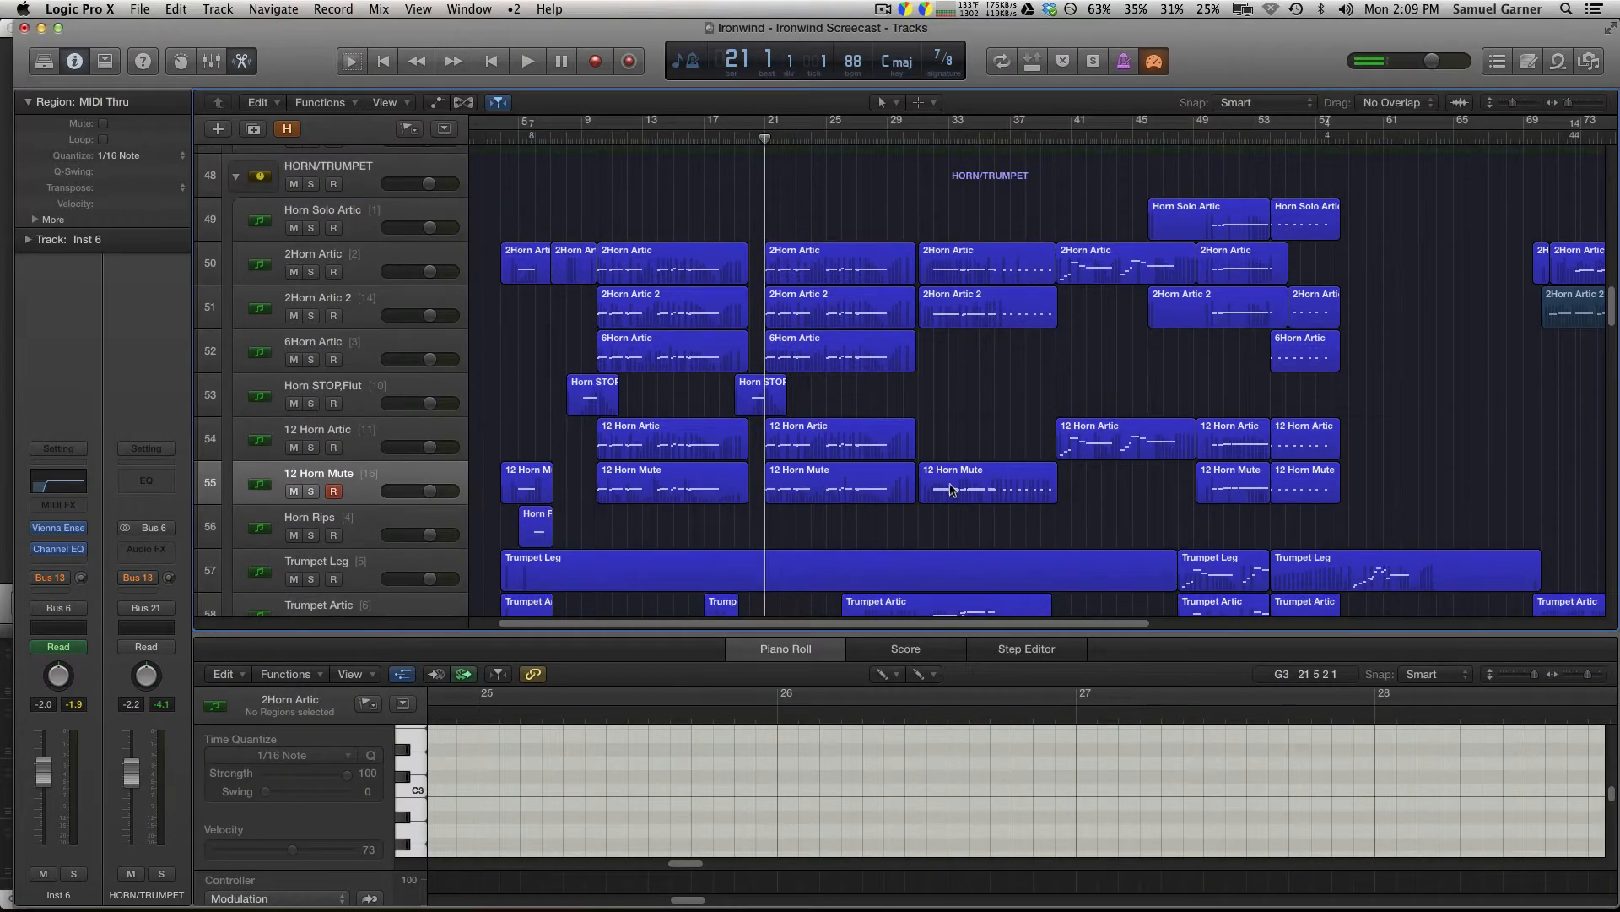
{"action": "scroll", "coordinate": [823, 397], "scroll_direction": "down", "scroll_amount": 2}
{"action": "scroll", "coordinate": [788, 166], "scroll_direction": "right", "scroll_amount": 3}
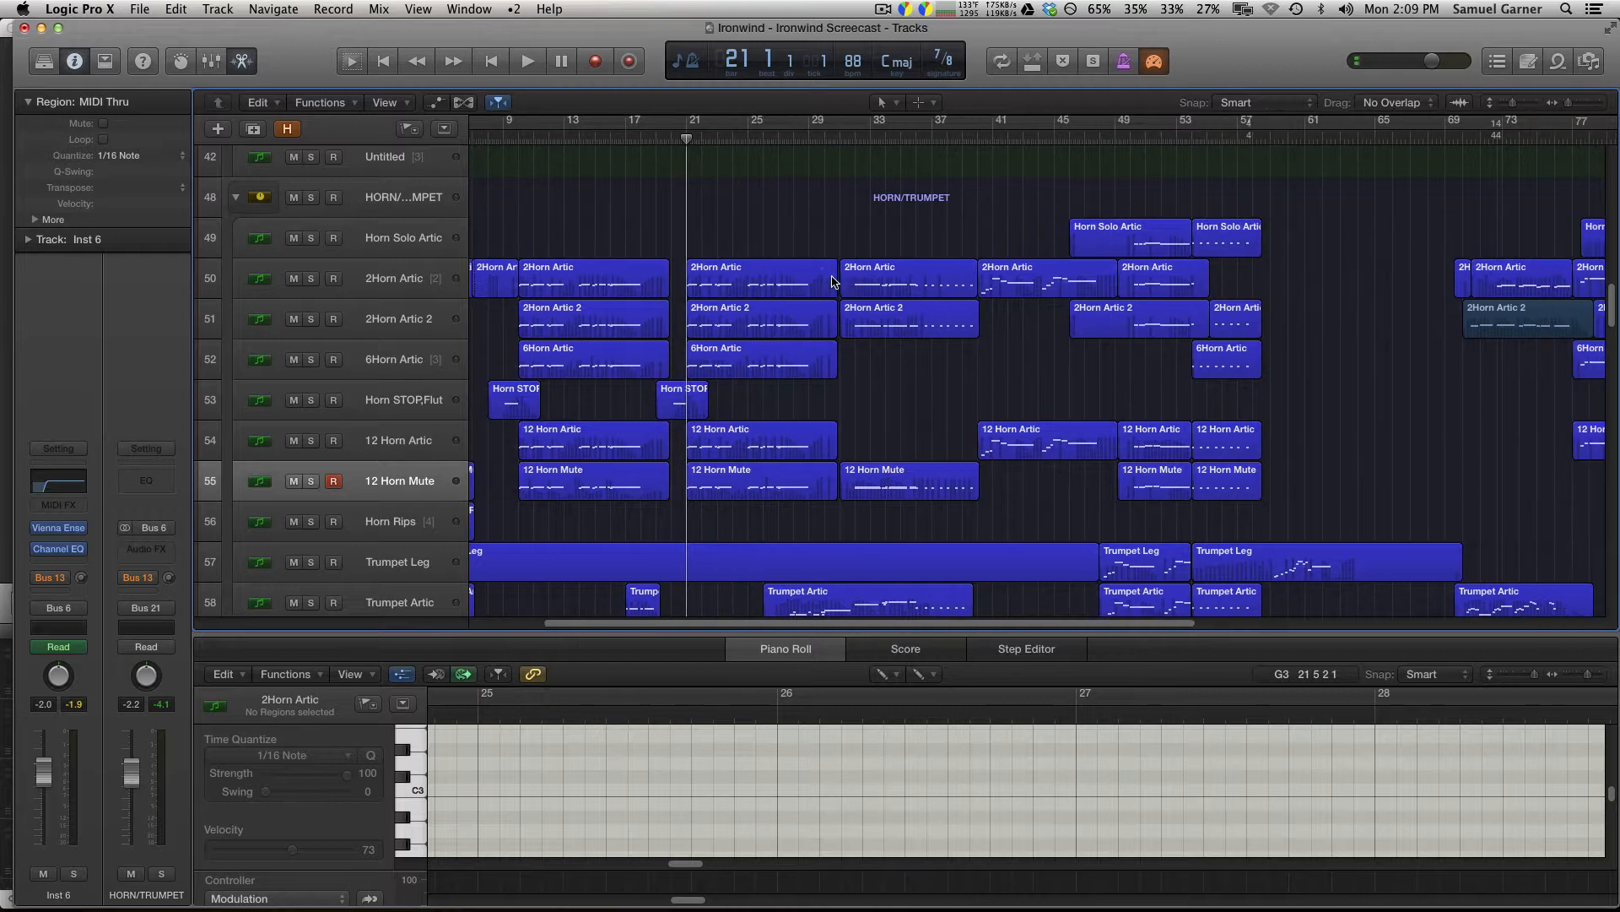
{"action": "scroll", "coordinate": [793, 211], "scroll_direction": "down", "scroll_amount": 1}
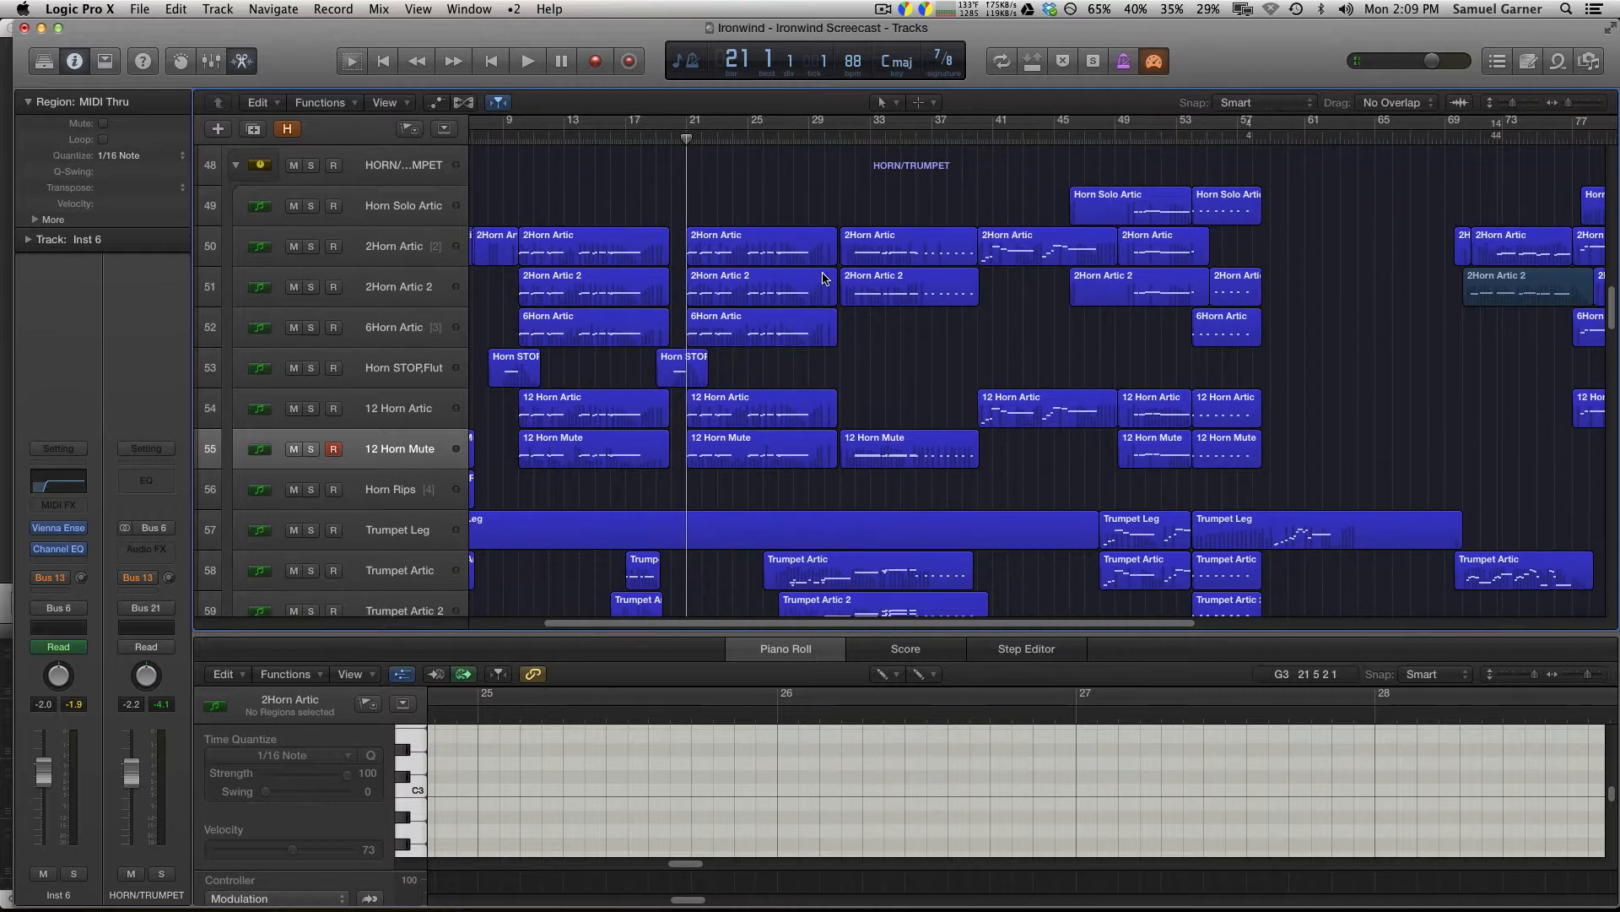
{"action": "left_click", "coordinate": [411, 201]}
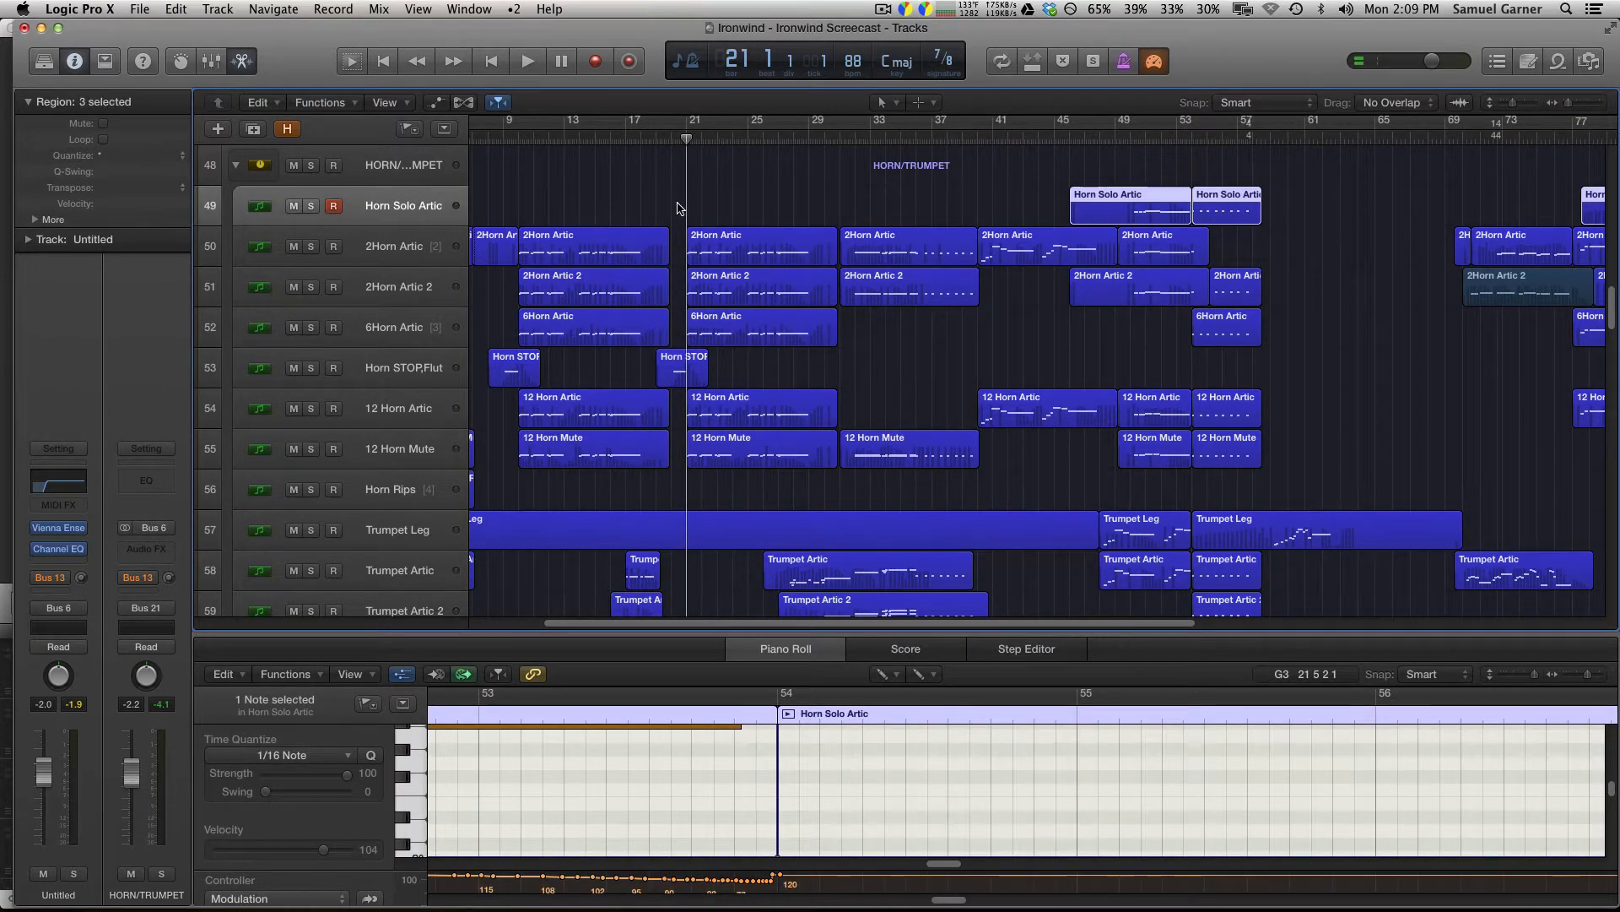
{"action": "left_click", "coordinate": [753, 258]}
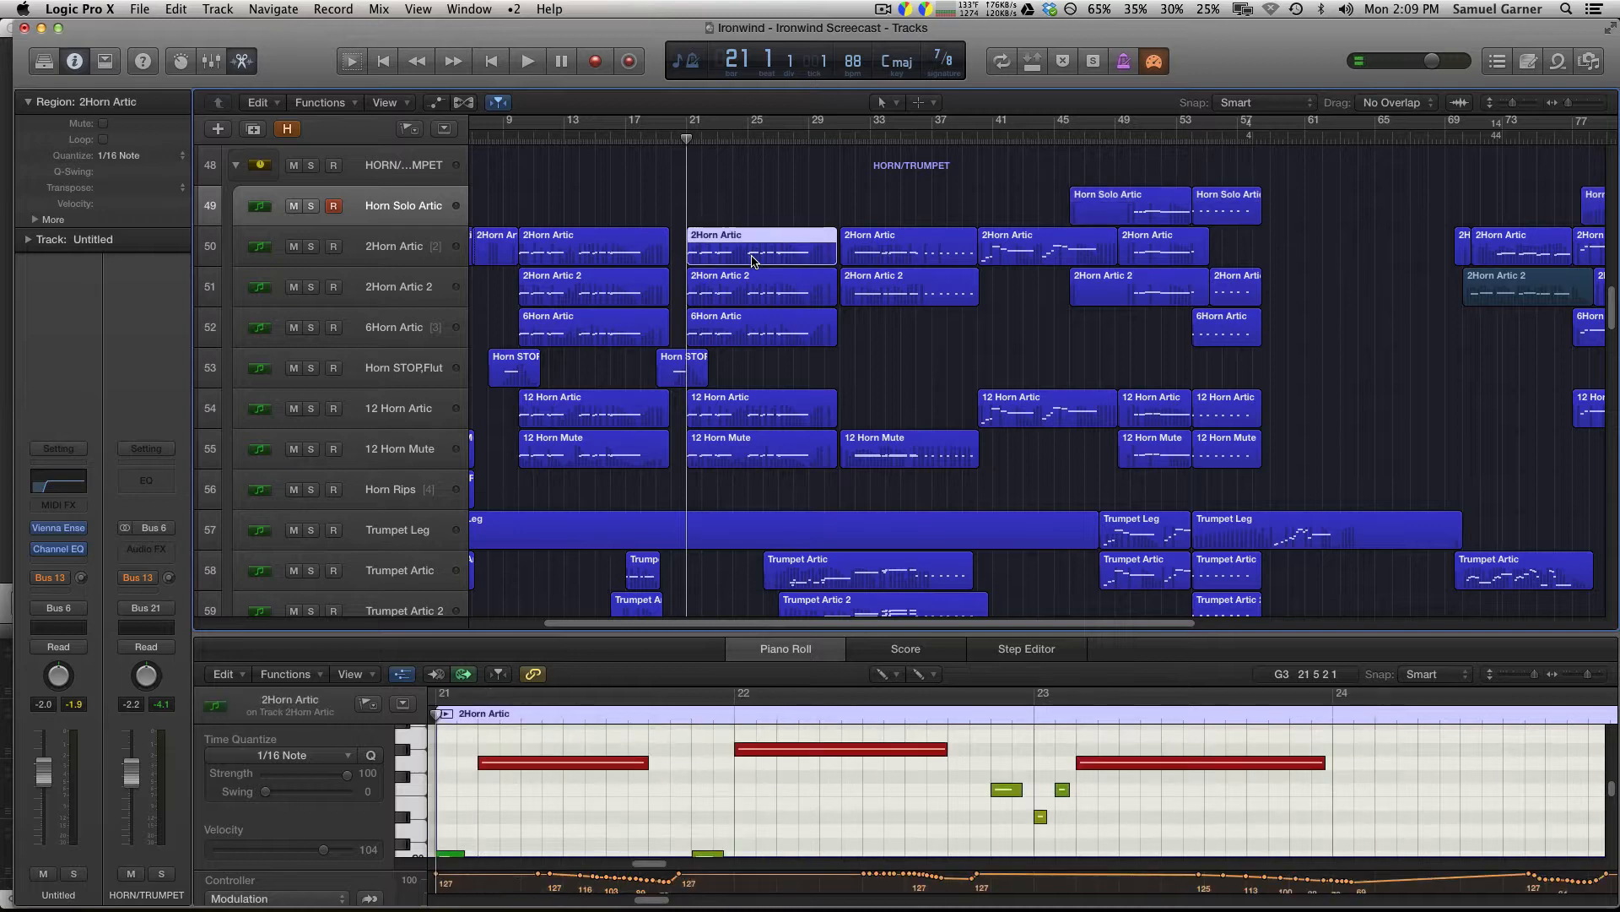
{"action": "left_click", "coordinate": [761, 286]}
{"action": "left_click", "coordinate": [767, 331]}
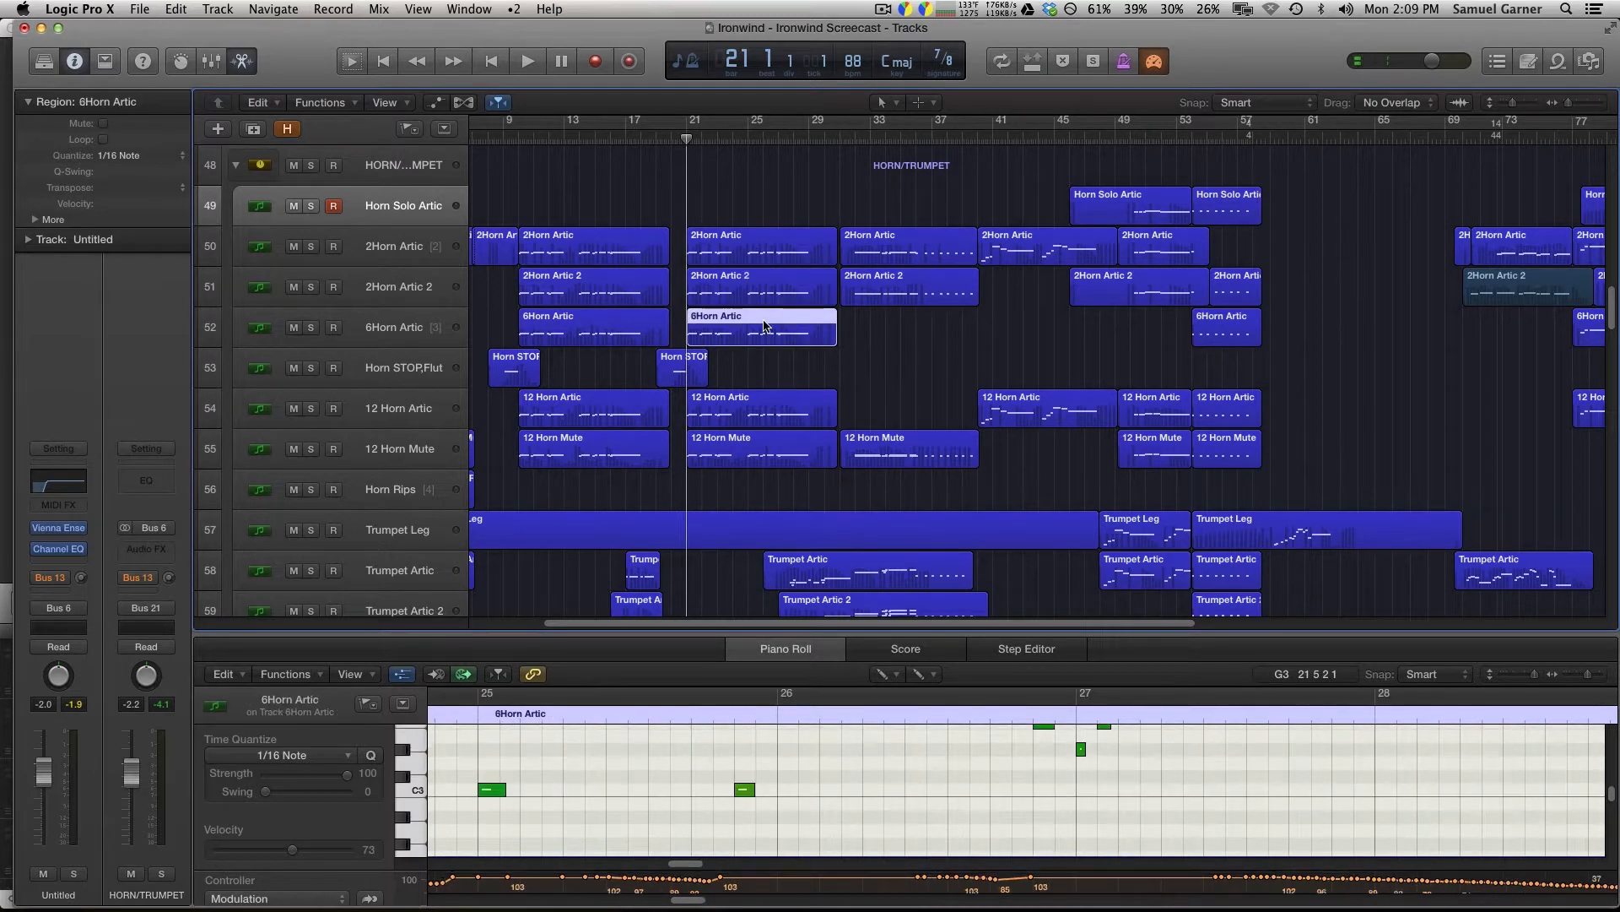
{"action": "left_click", "coordinate": [779, 422]}
{"action": "left_click", "coordinate": [776, 454]}
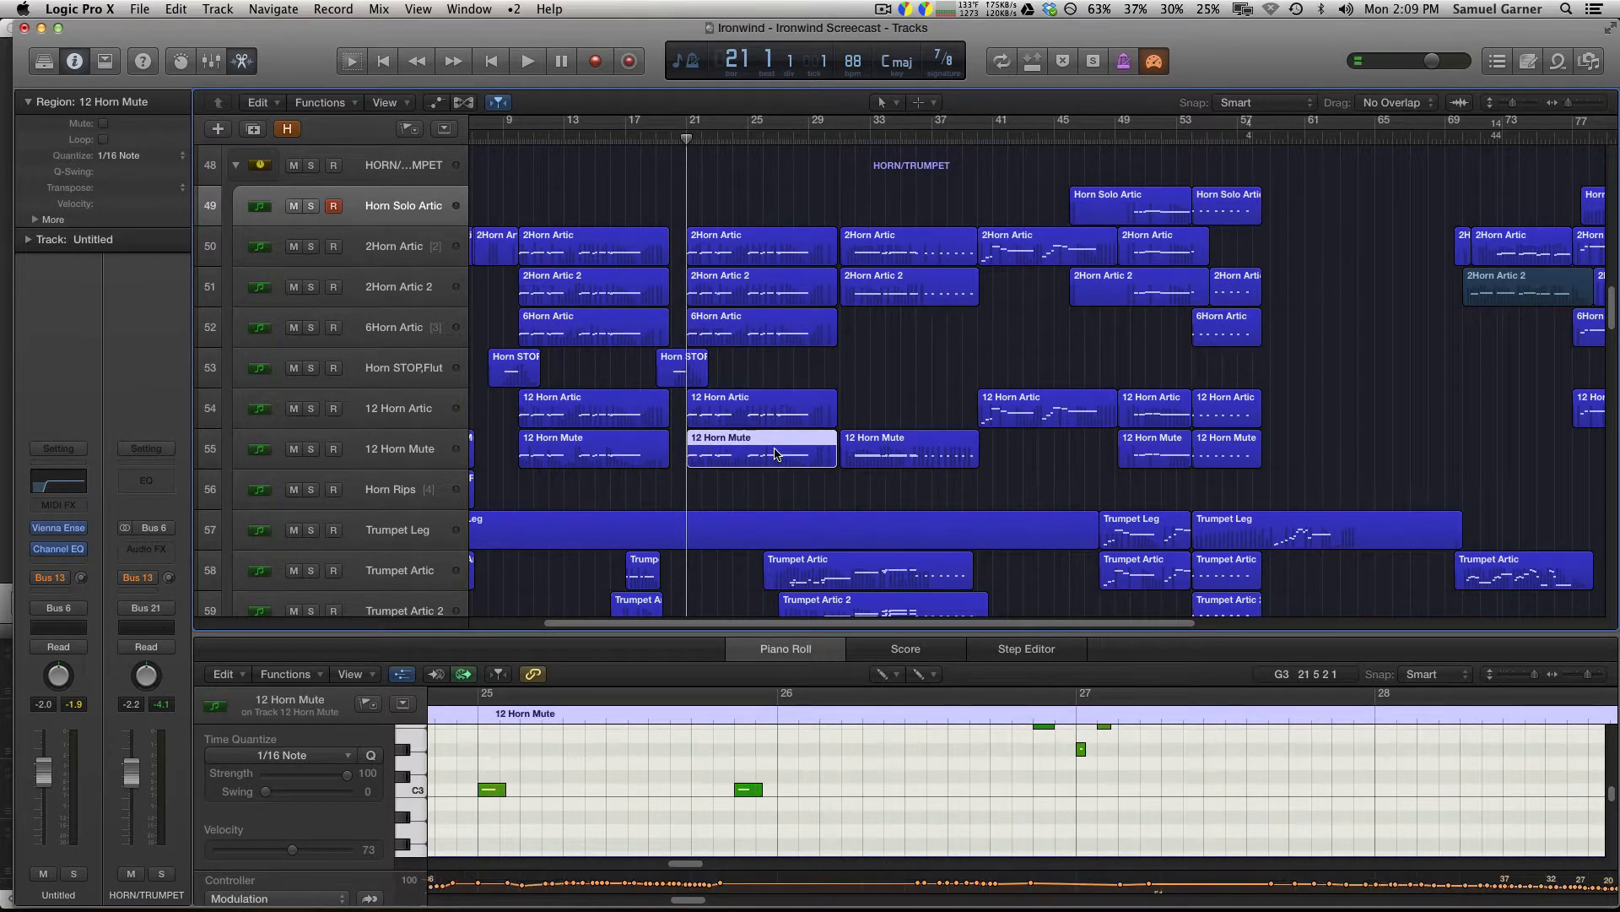
Inspect the Trumpet Artic, Trumpet Artic 2, Trumpet Artic 3 and Trup Harmon regions that begin around bar 26.
{"action": "scroll", "coordinate": [777, 454], "scroll_direction": "down", "scroll_amount": 5}
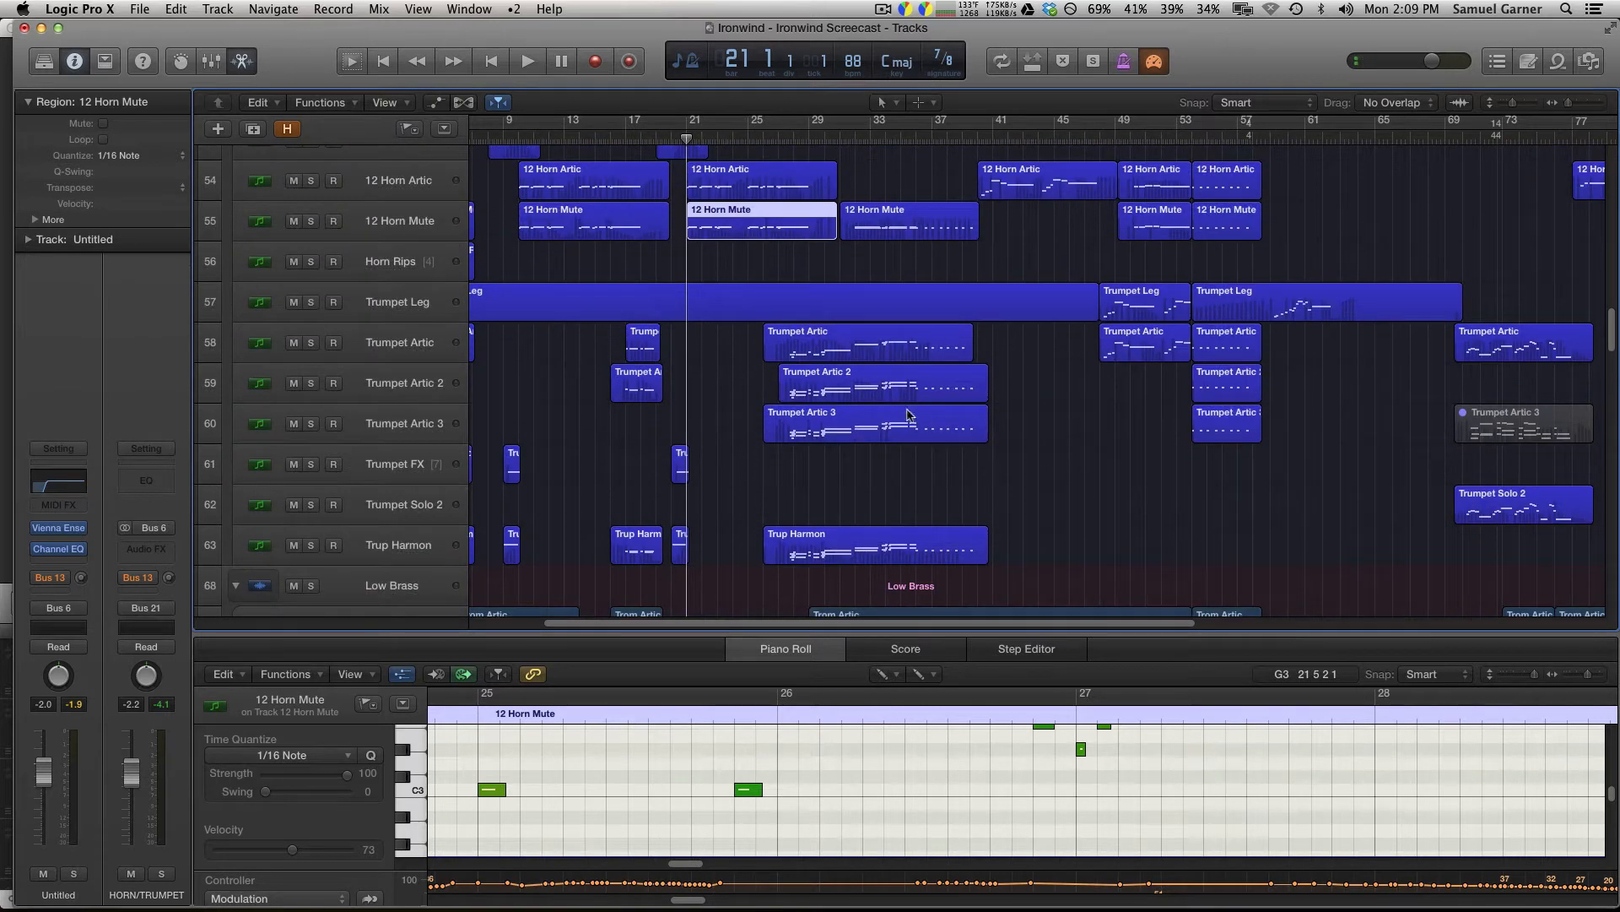
{"action": "left_click", "coordinate": [839, 346]}
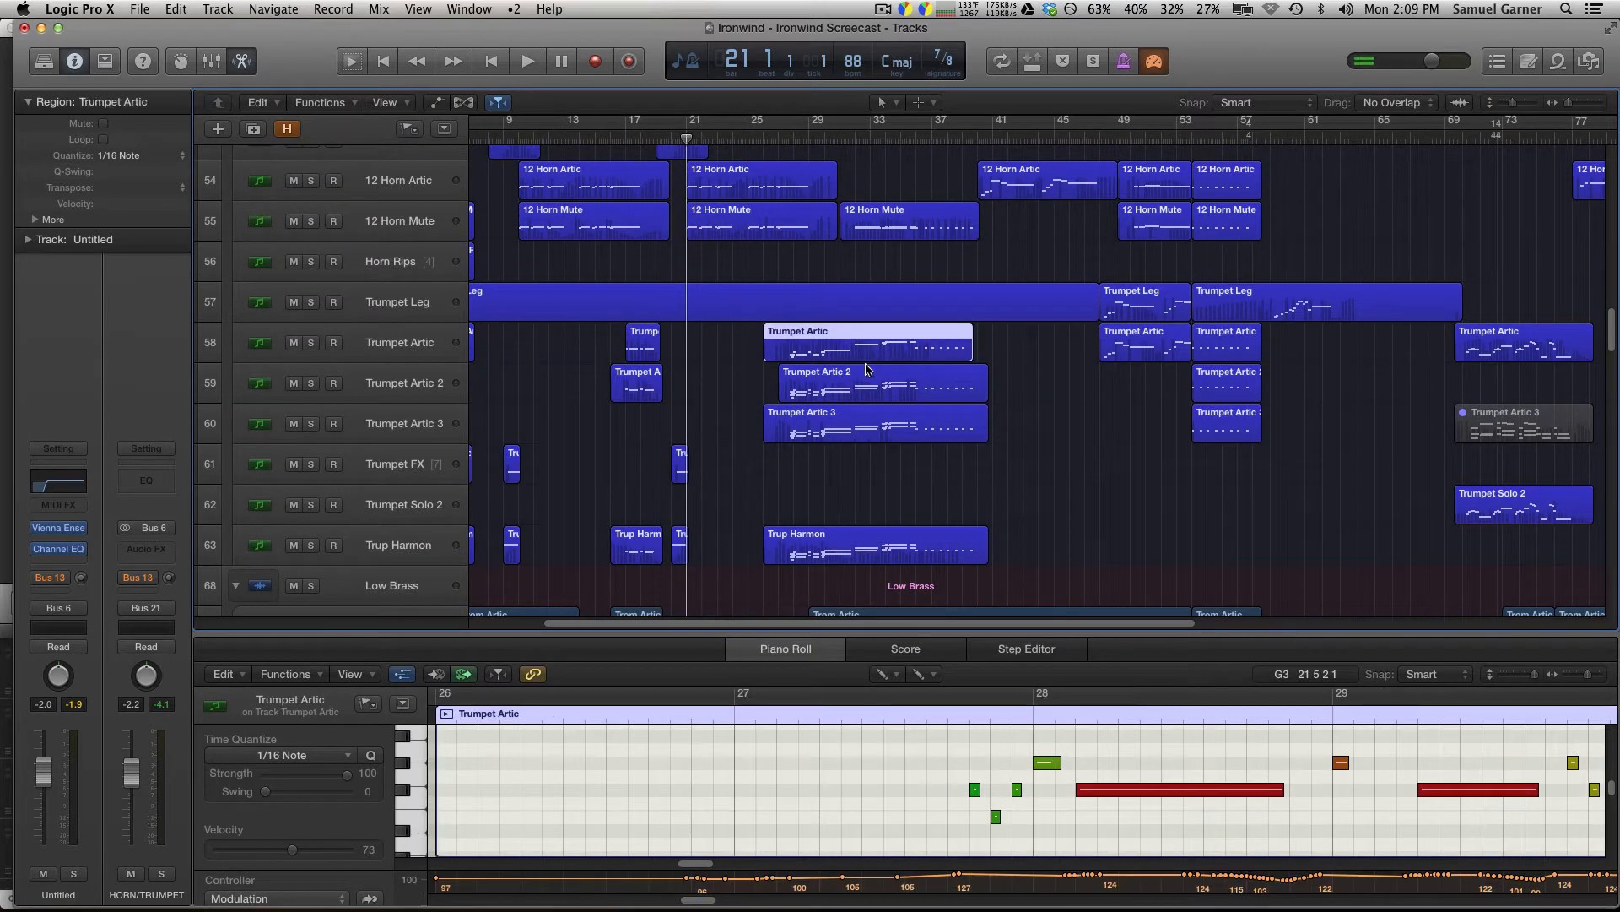
{"action": "left_click", "coordinate": [868, 370]}
{"action": "left_click", "coordinate": [913, 434]}
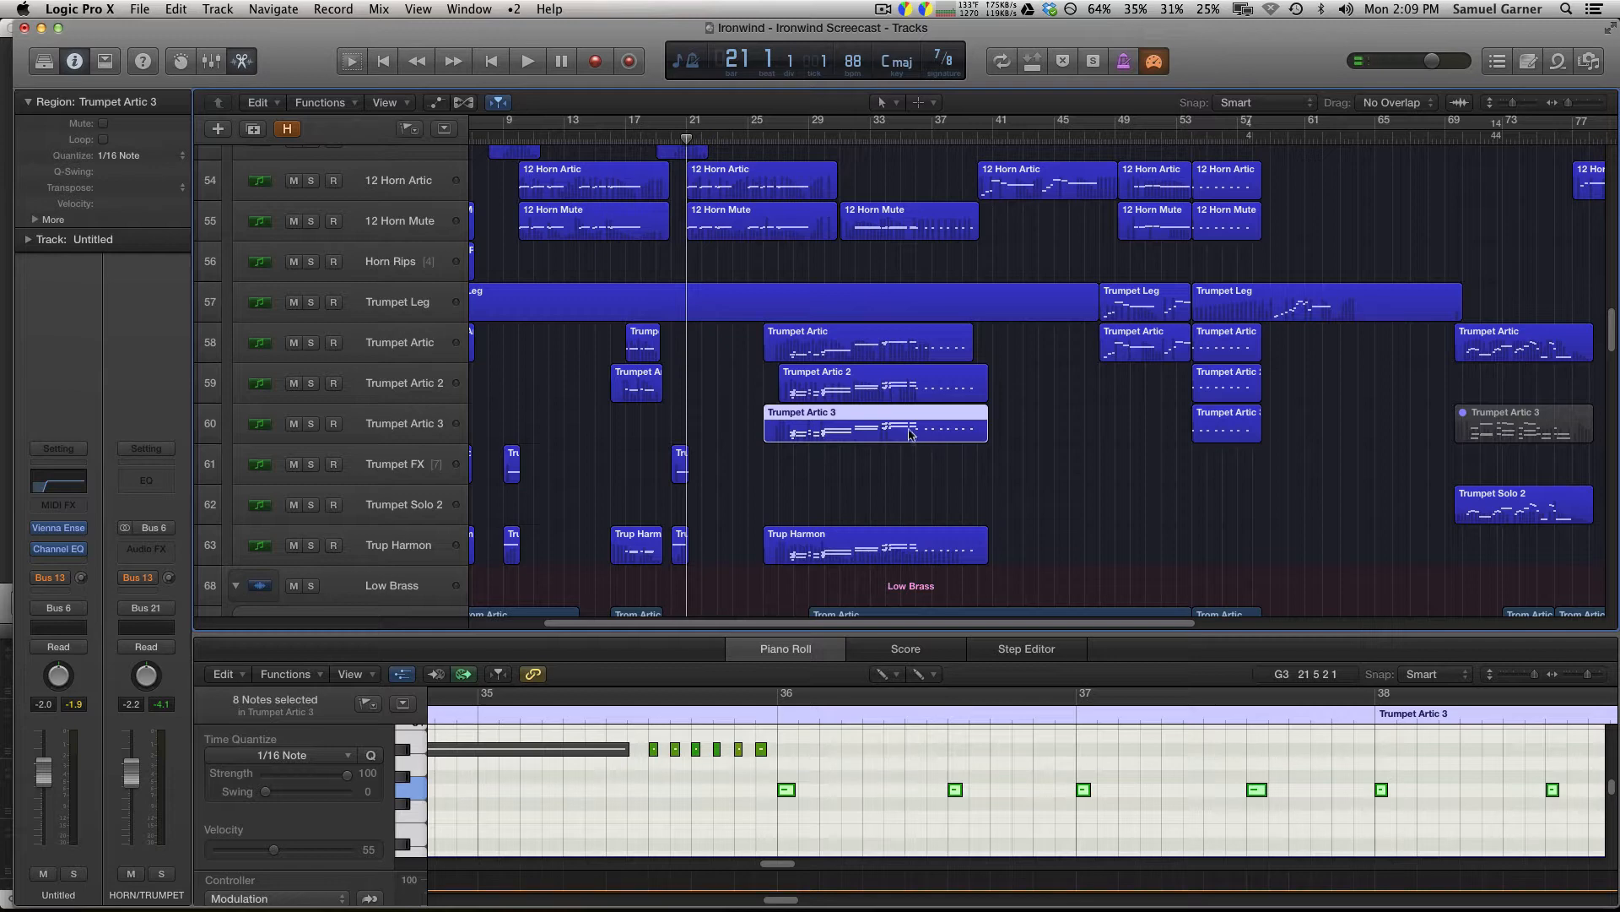
{"action": "left_click", "coordinate": [924, 532]}
Select the 2Horn Artic track, then inspect the 2Horn, 6Horn, 12 Horn Artic and 12 Horn Mute regions at bar 21.
{"action": "scroll", "coordinate": [844, 422], "scroll_direction": "up", "scroll_amount": 6}
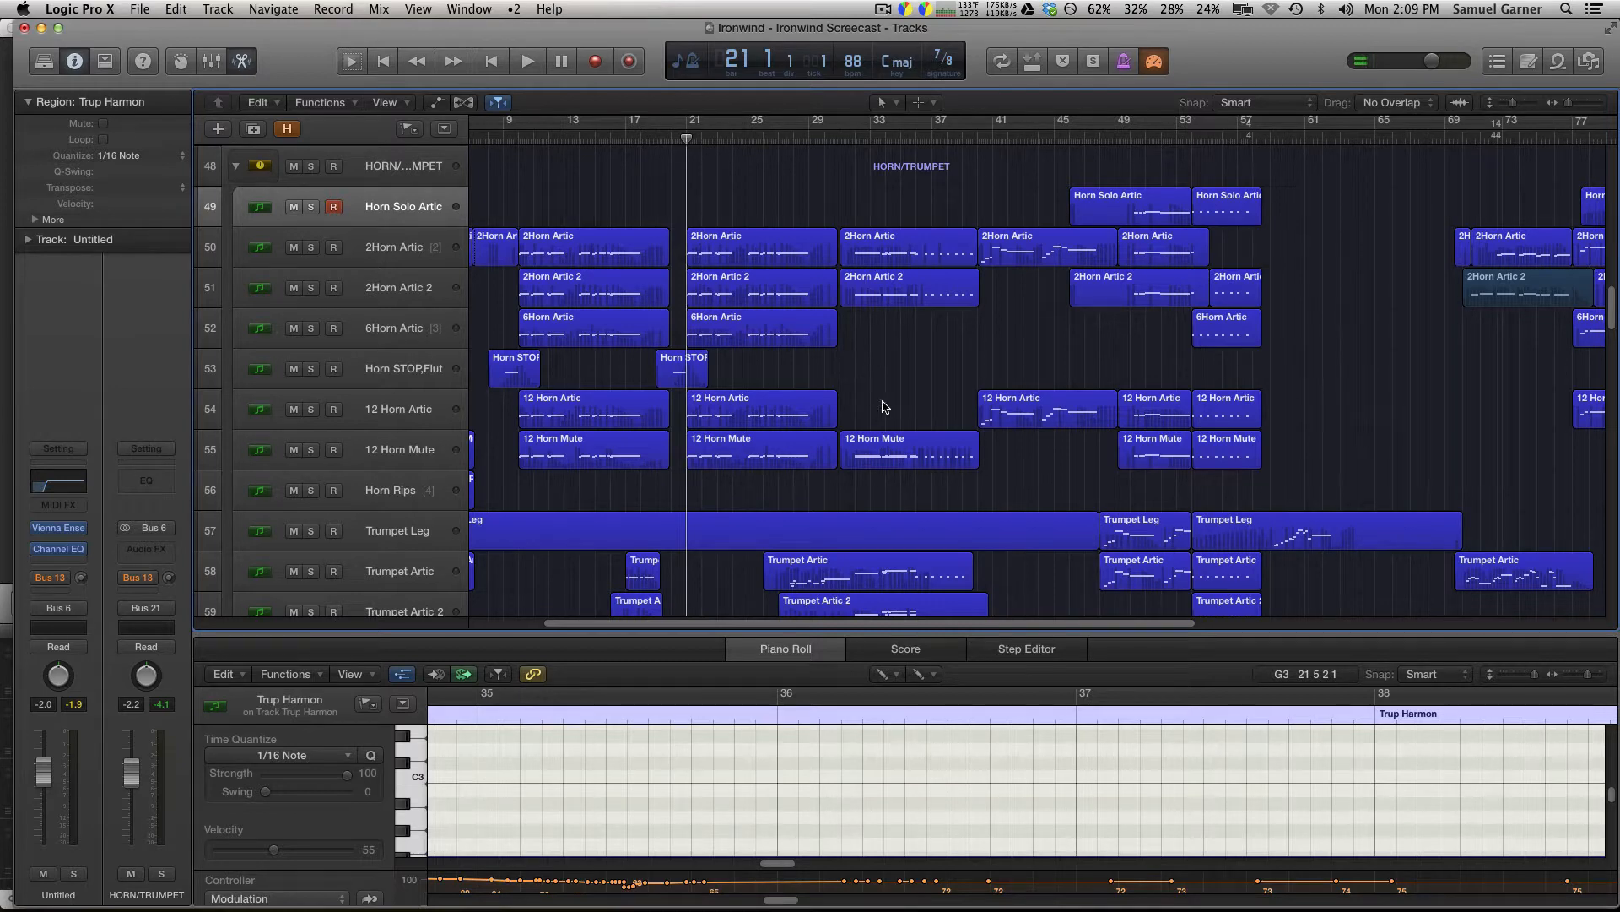
{"action": "left_click", "coordinate": [408, 258]}
{"action": "left_click", "coordinate": [876, 344]}
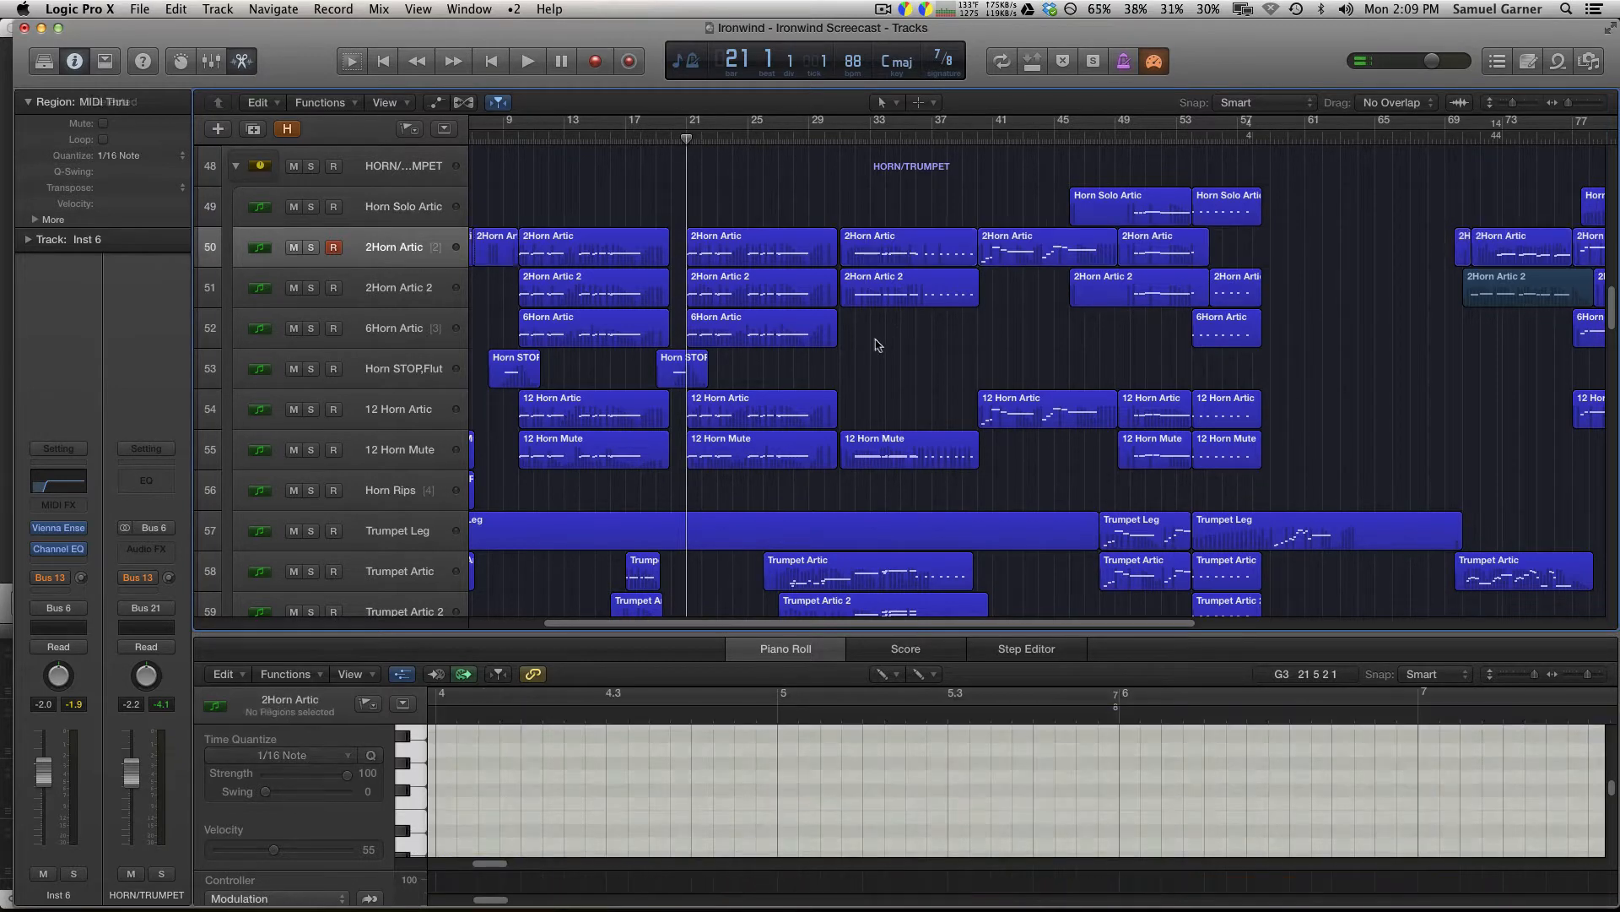
{"action": "left_click", "coordinate": [770, 251]}
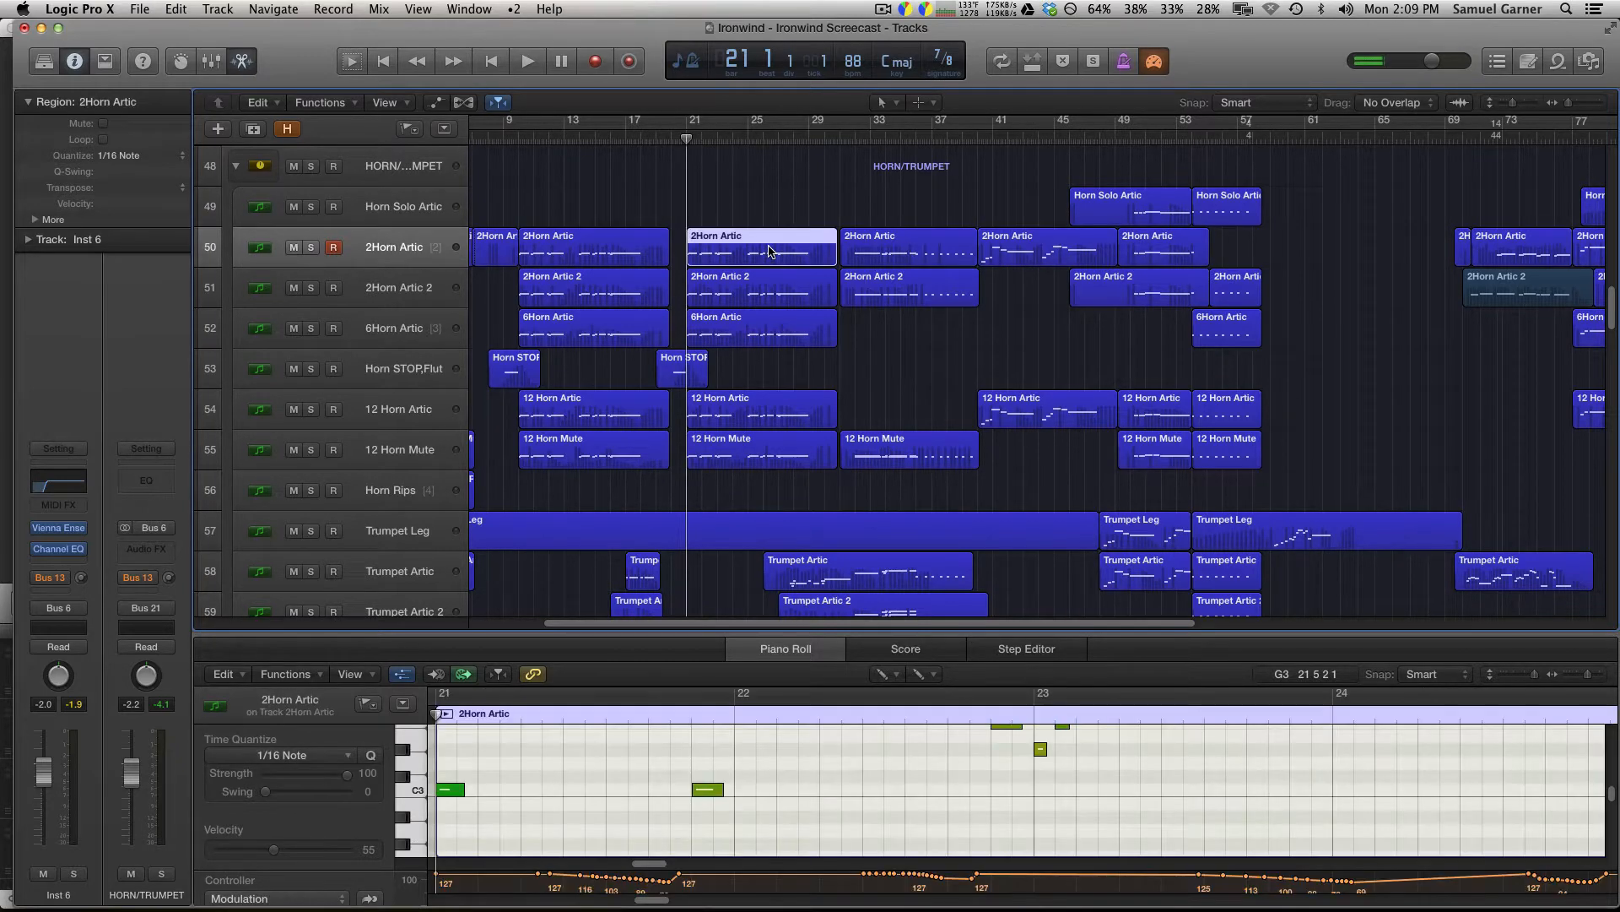
{"action": "left_click", "coordinate": [773, 329]}
{"action": "left_click", "coordinate": [781, 408]}
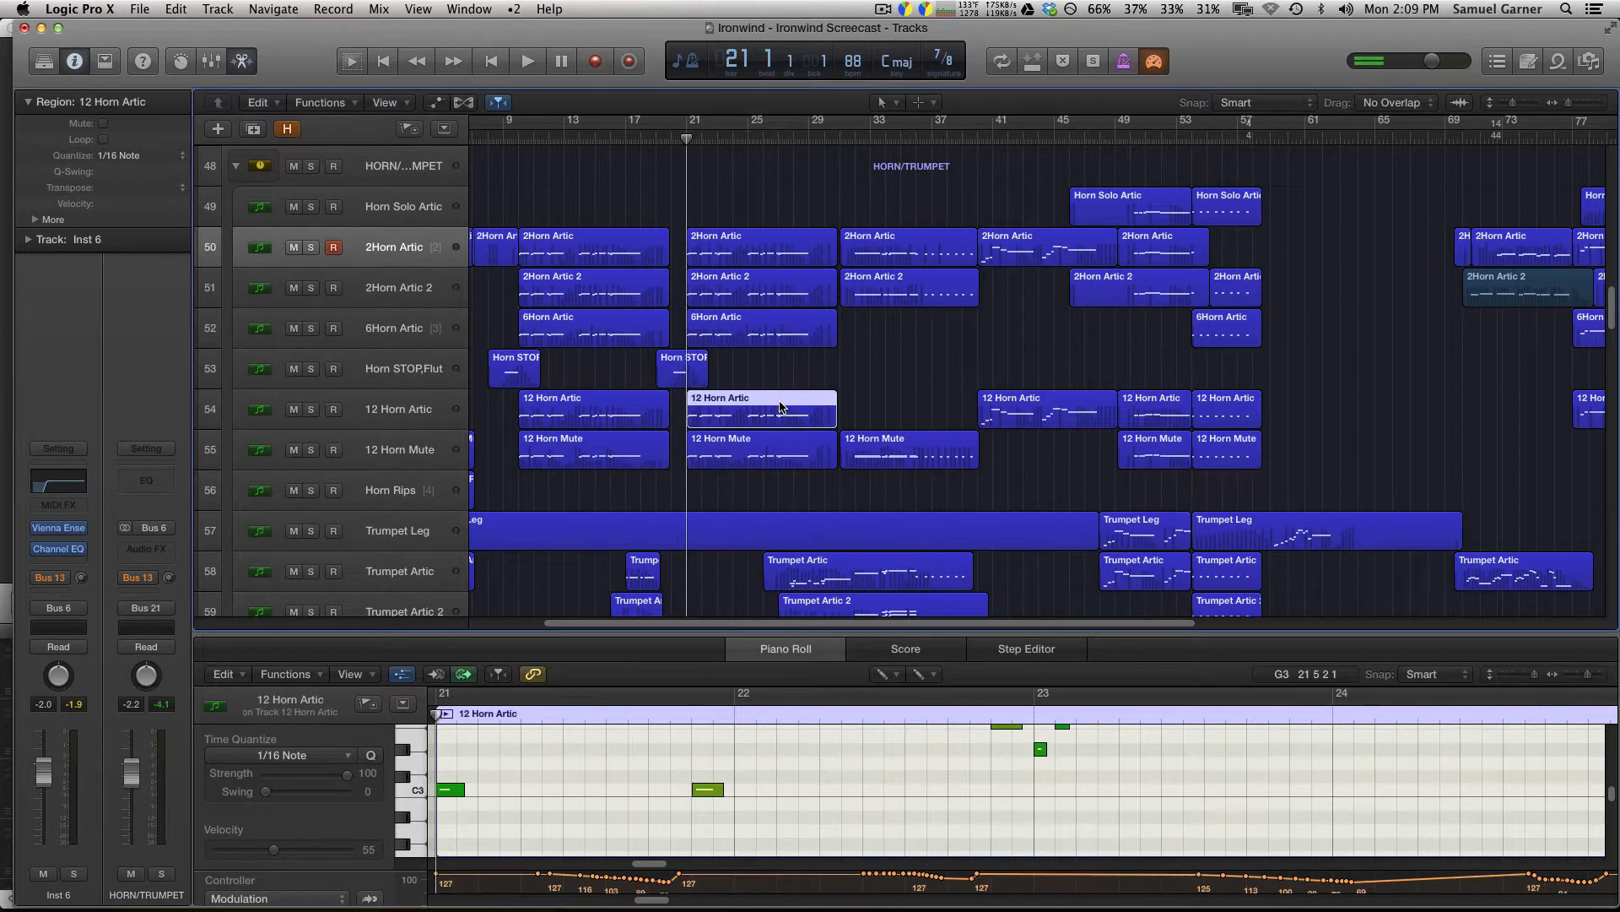
{"action": "left_click", "coordinate": [781, 455]}
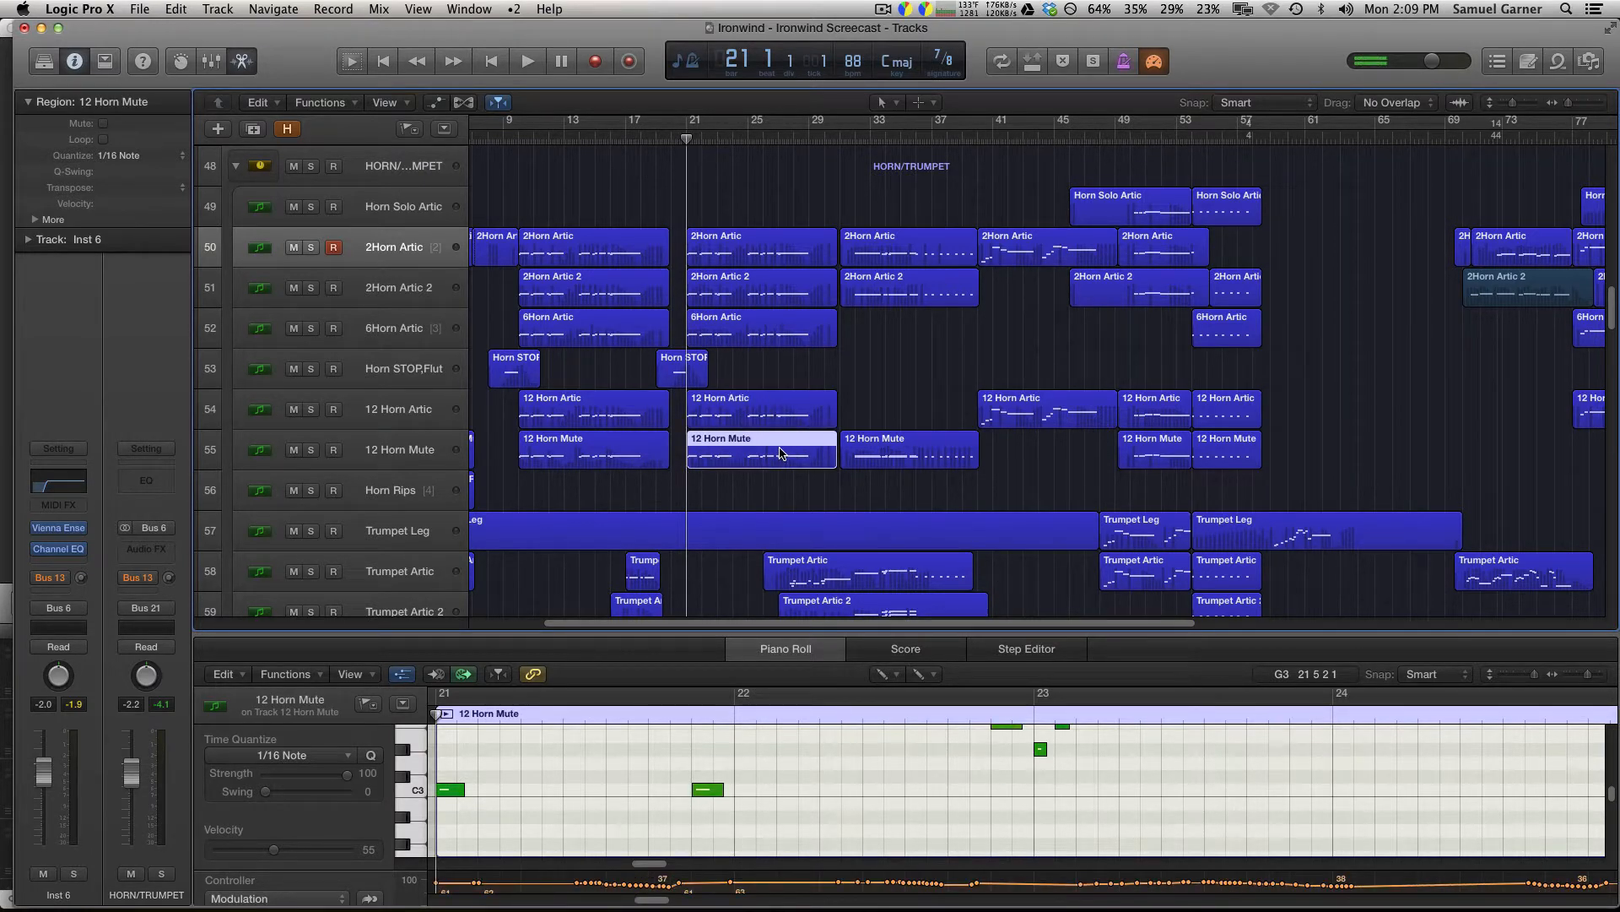
Listen to the 2Horn Artic region at bar 21 in solo while viewing its notes, then stop and turn solo off.
{"action": "left_click", "coordinate": [782, 243]}
{"action": "key", "text": "ctrl+s"}
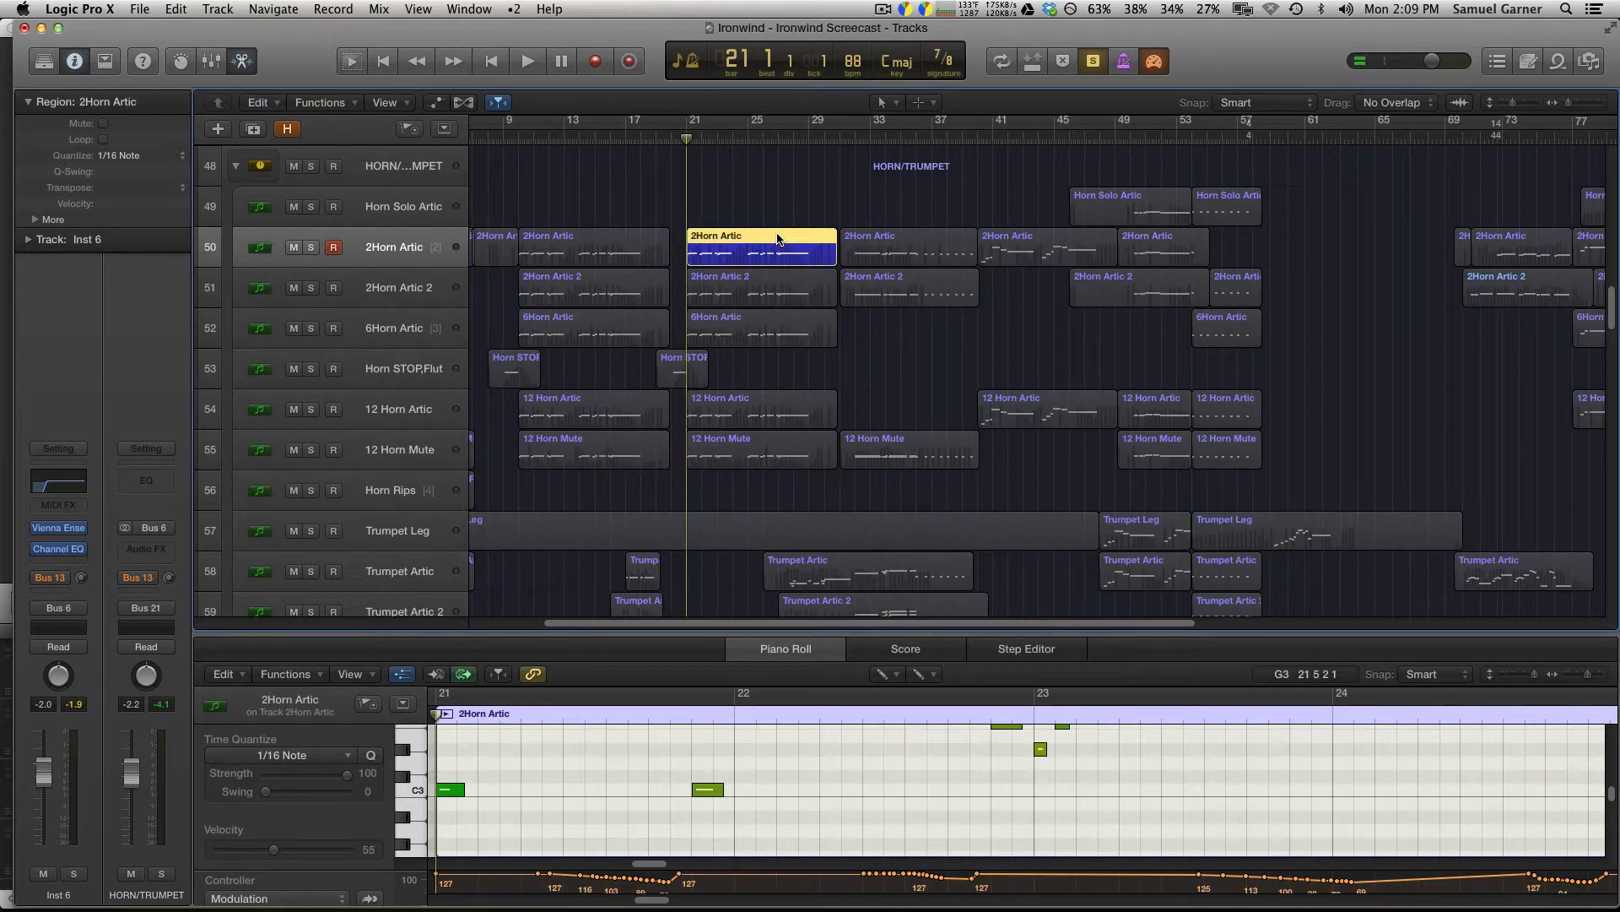
{"action": "key", "text": "space"}
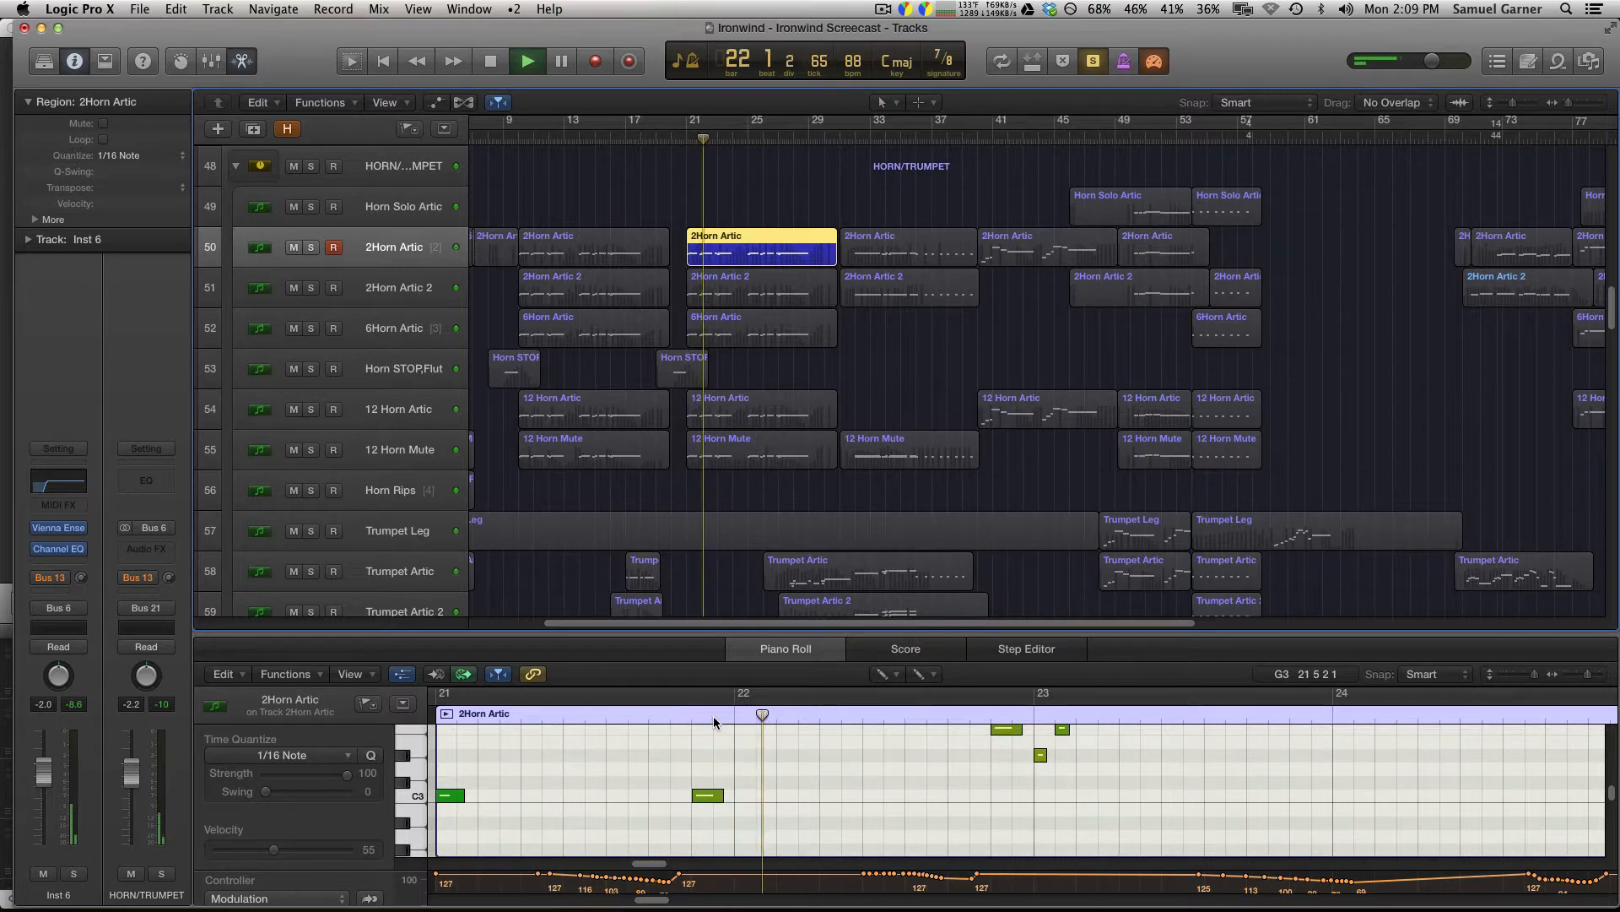
{"action": "scroll", "coordinate": [842, 790], "scroll_direction": "up", "scroll_amount": 3}
{"action": "scroll", "coordinate": [842, 790], "scroll_direction": "up", "scroll_amount": 1}
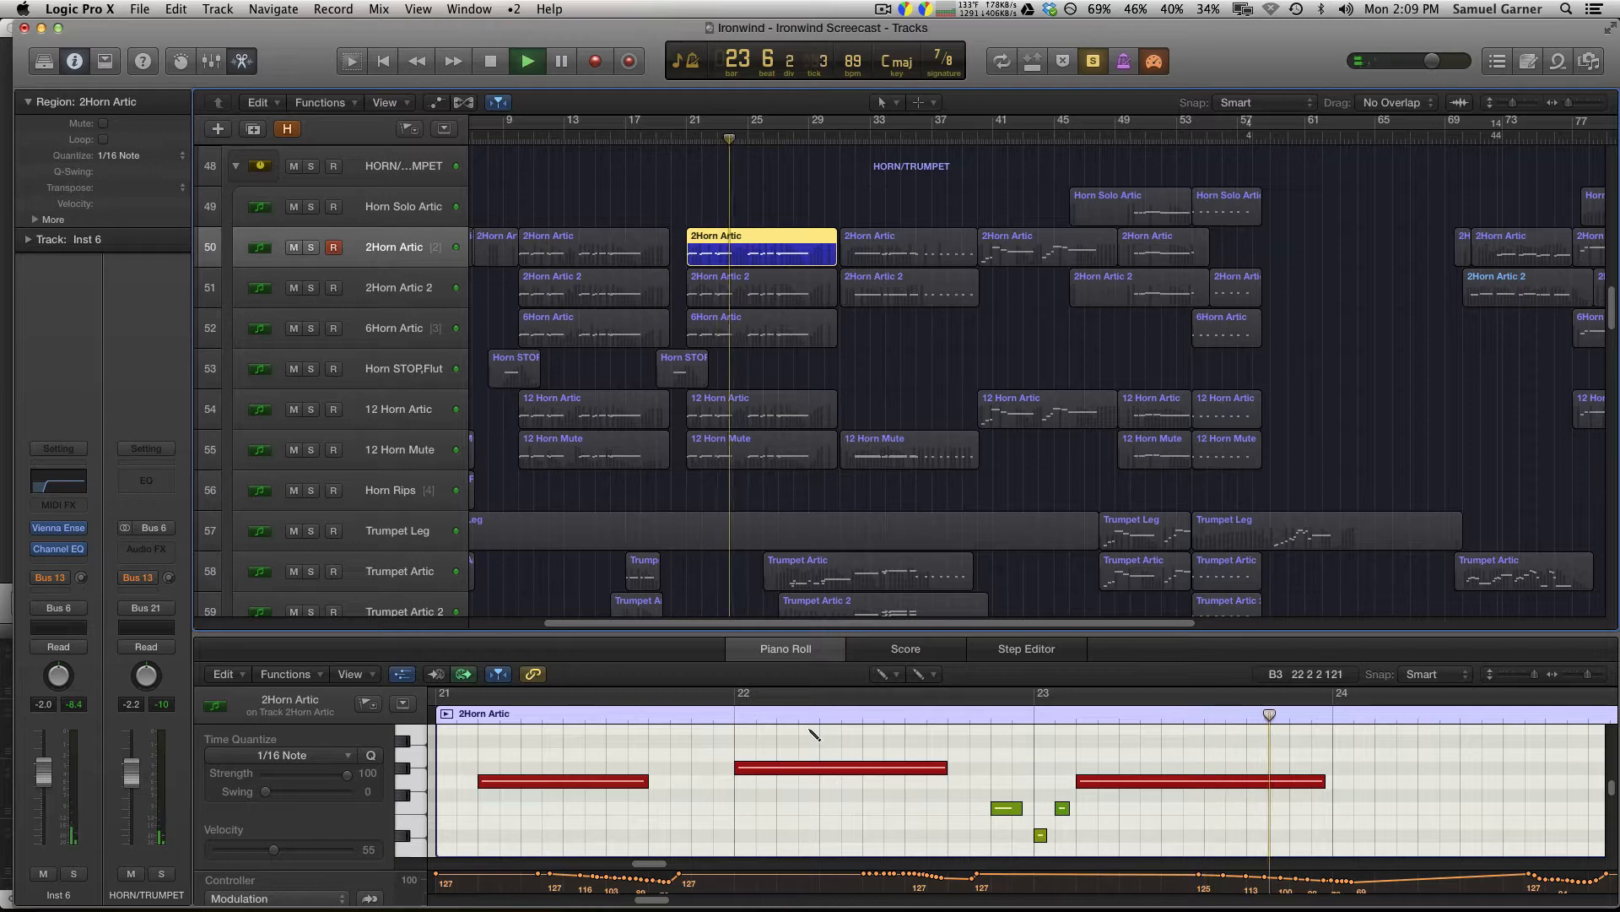
{"action": "key", "text": "space"}
{"action": "key", "text": "super+a"}
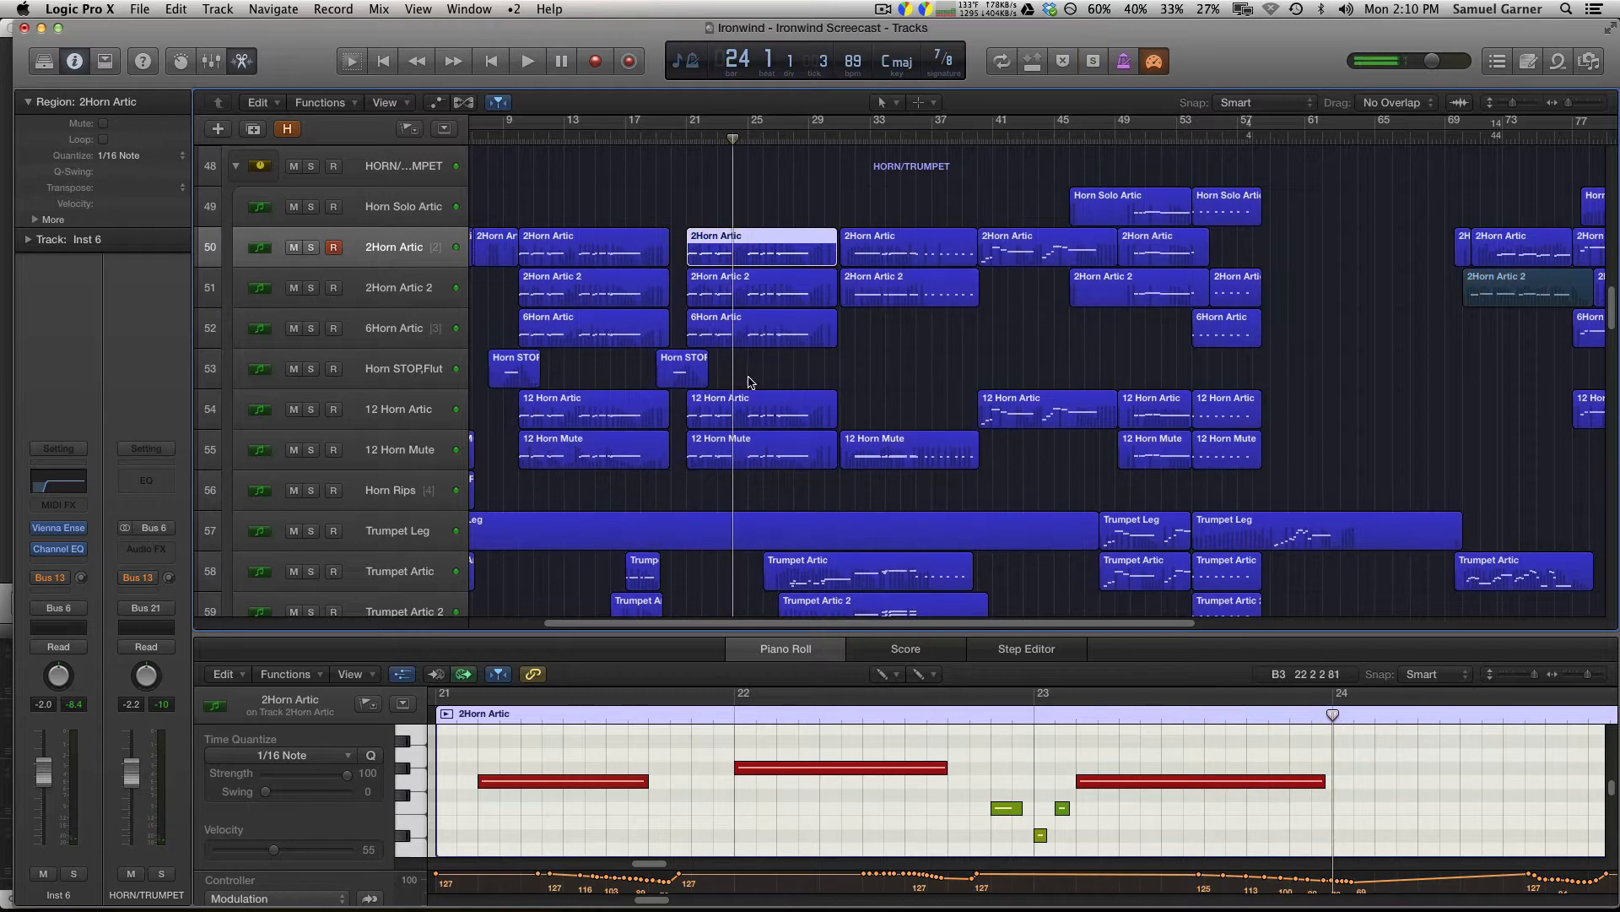
Select the 6Horn Artic track and listen to its regions in solo from bar 21, then stop and turn solo off.
{"action": "left_click", "coordinate": [742, 329]}
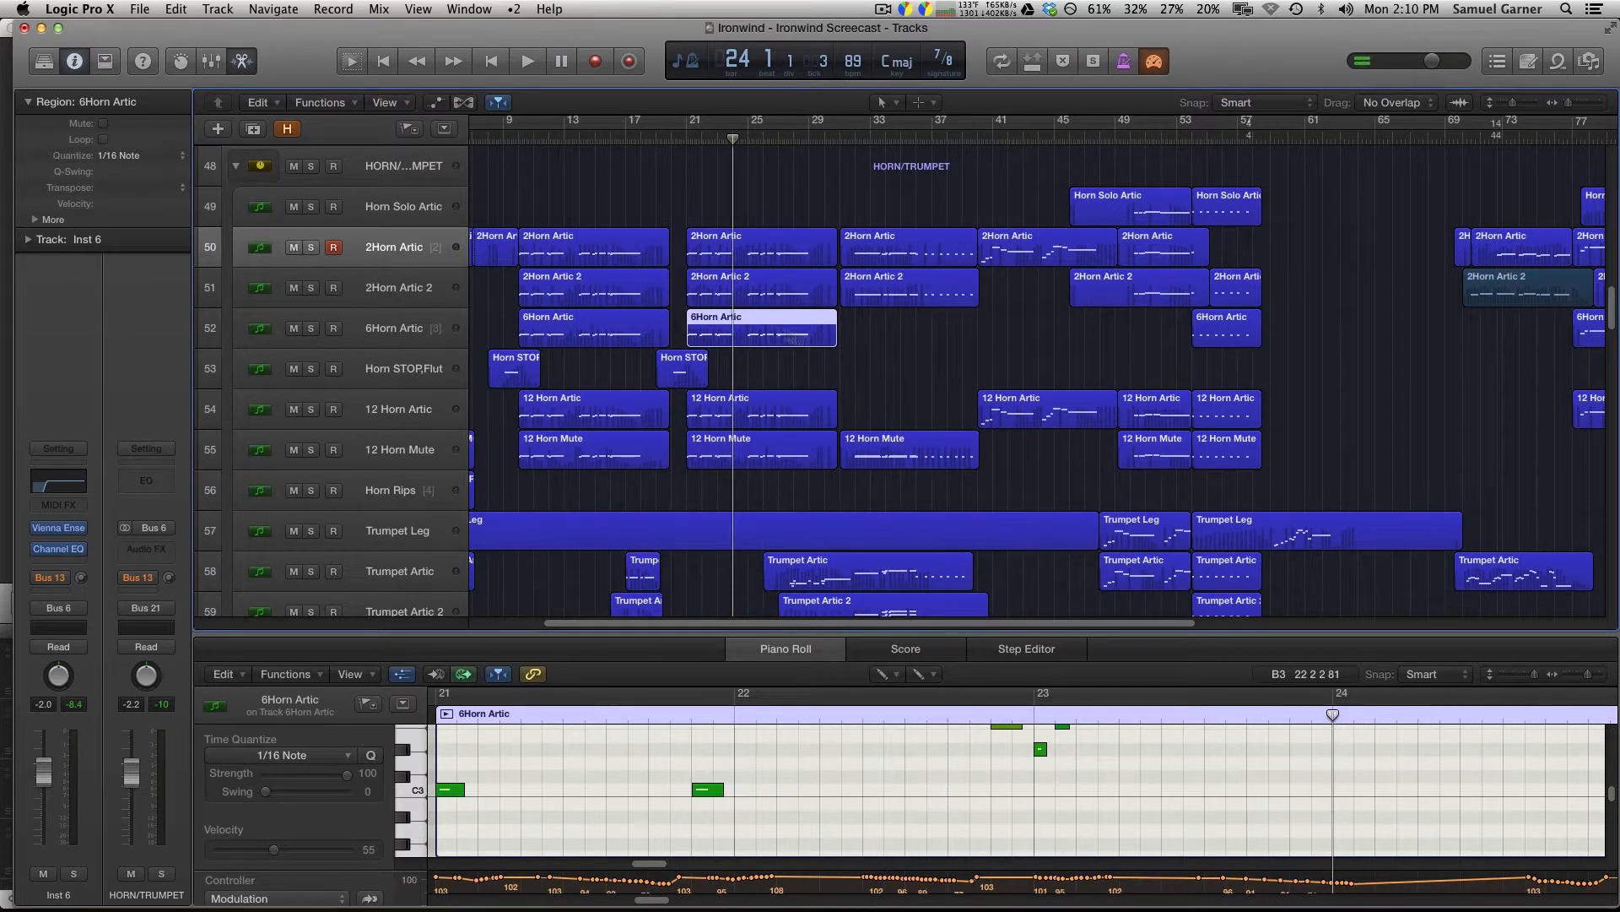
{"action": "left_click", "coordinate": [391, 338]}
{"action": "left_click", "coordinate": [688, 137]}
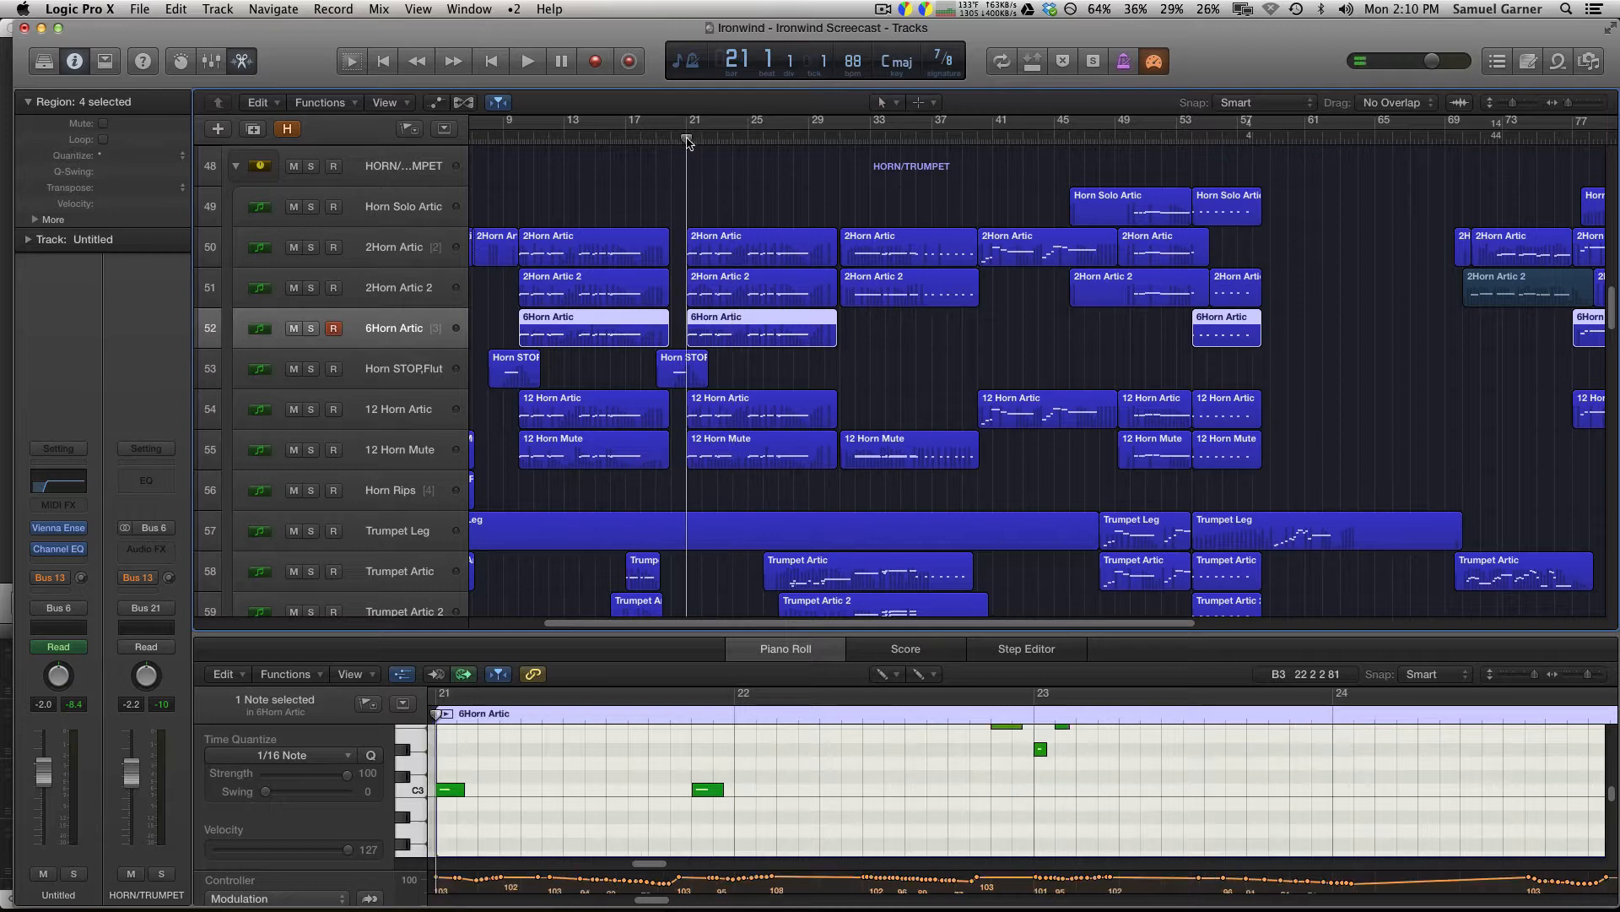
{"action": "key", "text": "ctrl+s"}
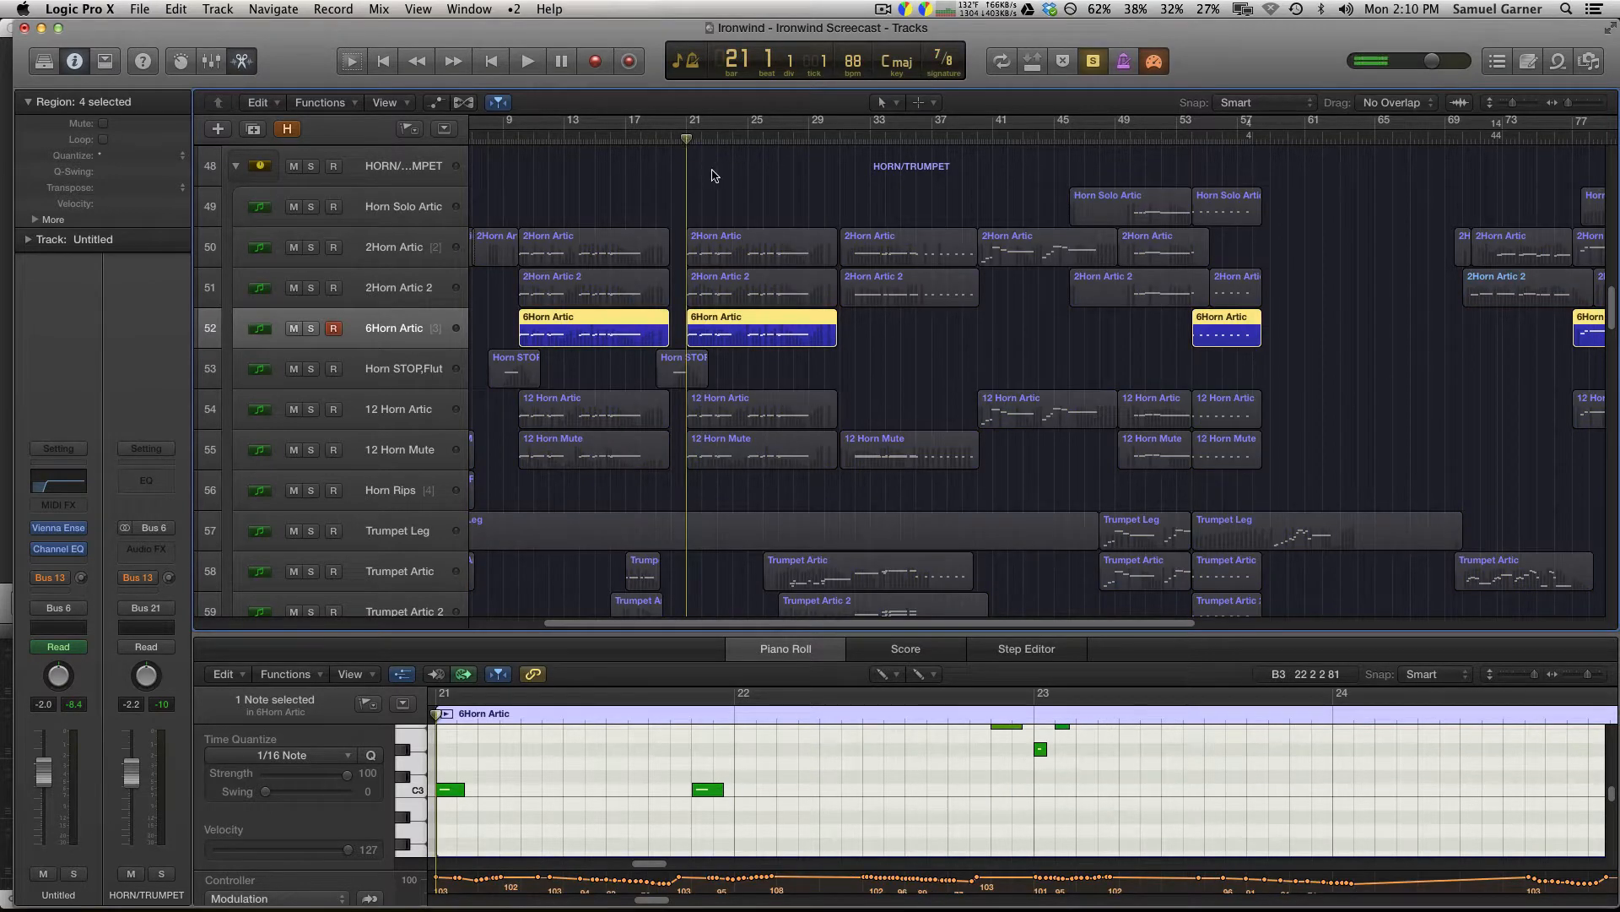
{"action": "key", "text": "space"}
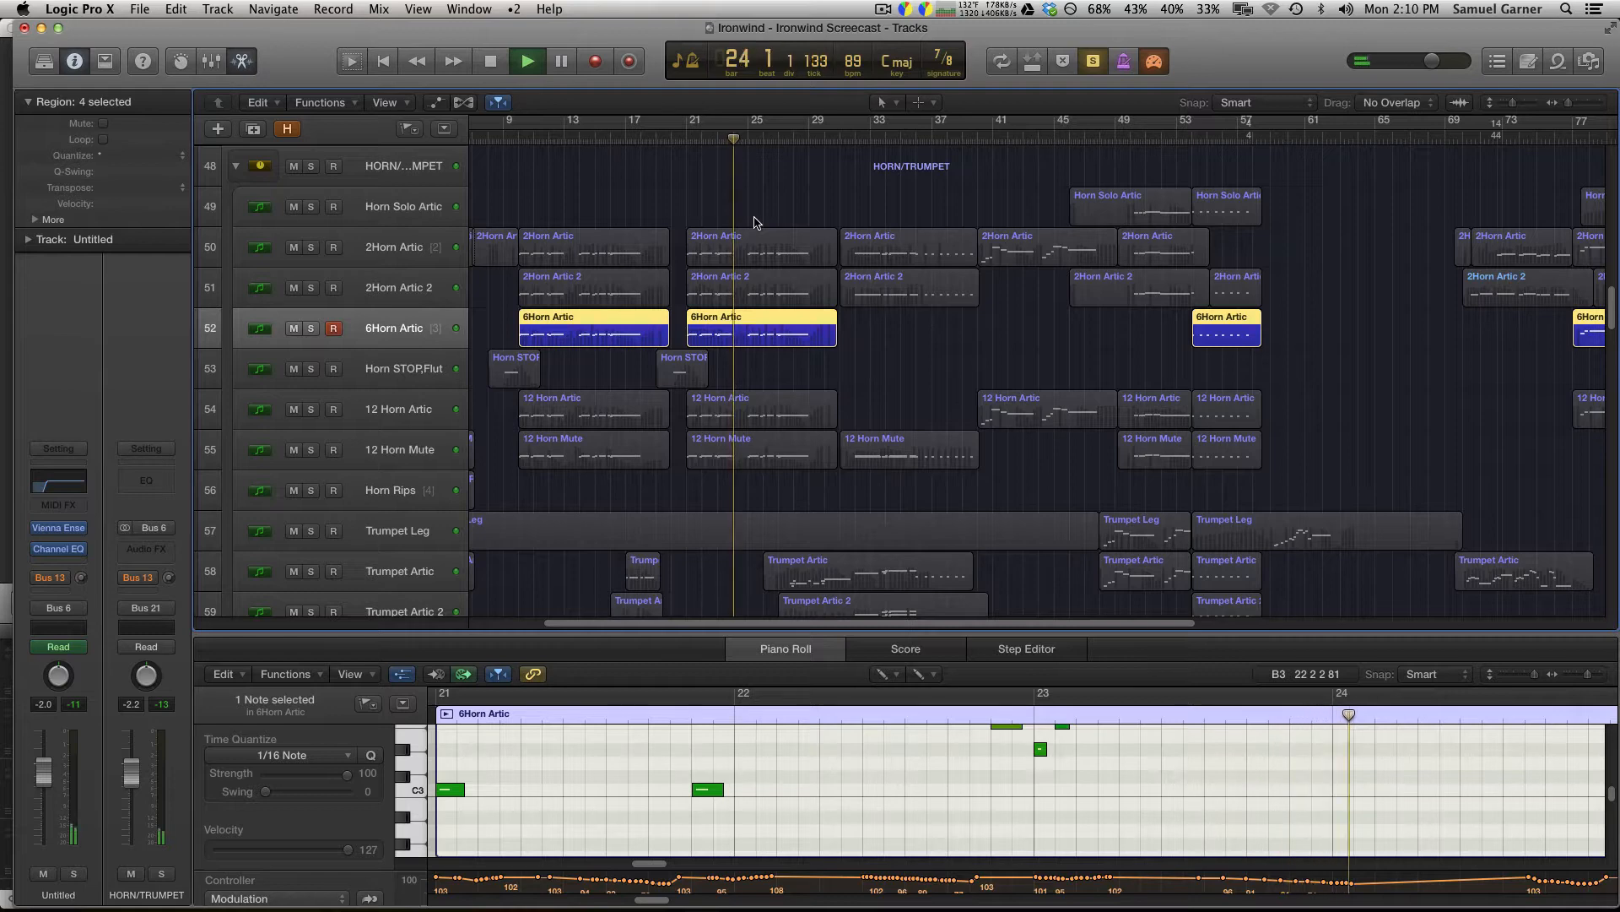
{"action": "key", "text": "space"}
{"action": "key", "text": "ctrl+s"}
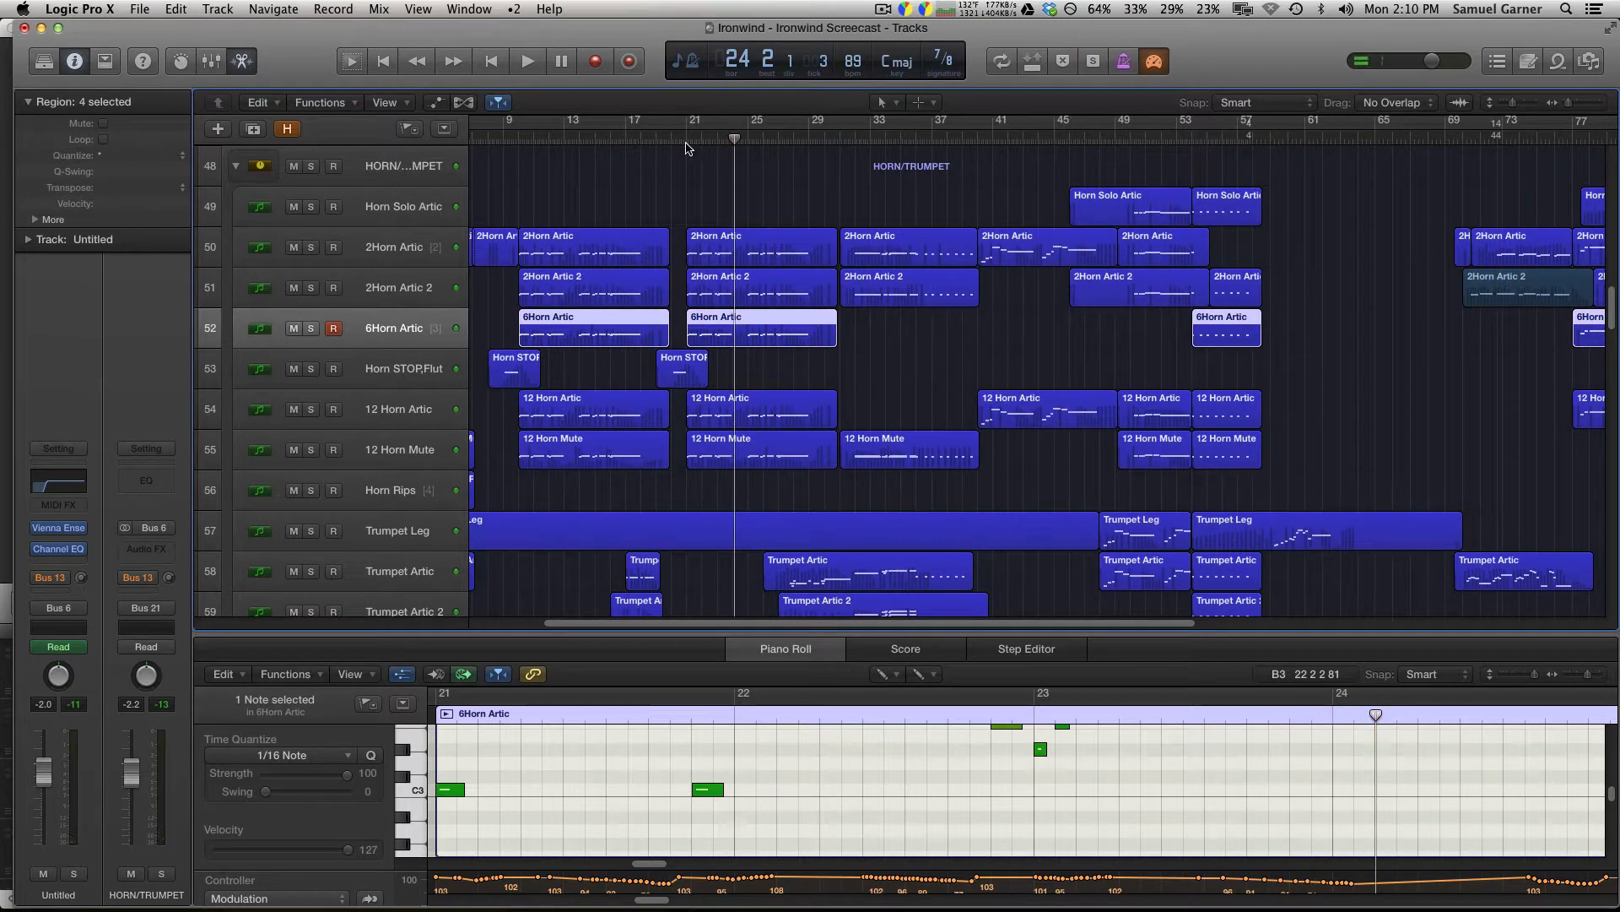
Return the playhead to bar 21 and compare the 6Horn Artic and 2Horn Artic regions there.
{"action": "left_click", "coordinate": [685, 147]}
{"action": "left_click", "coordinate": [749, 339]}
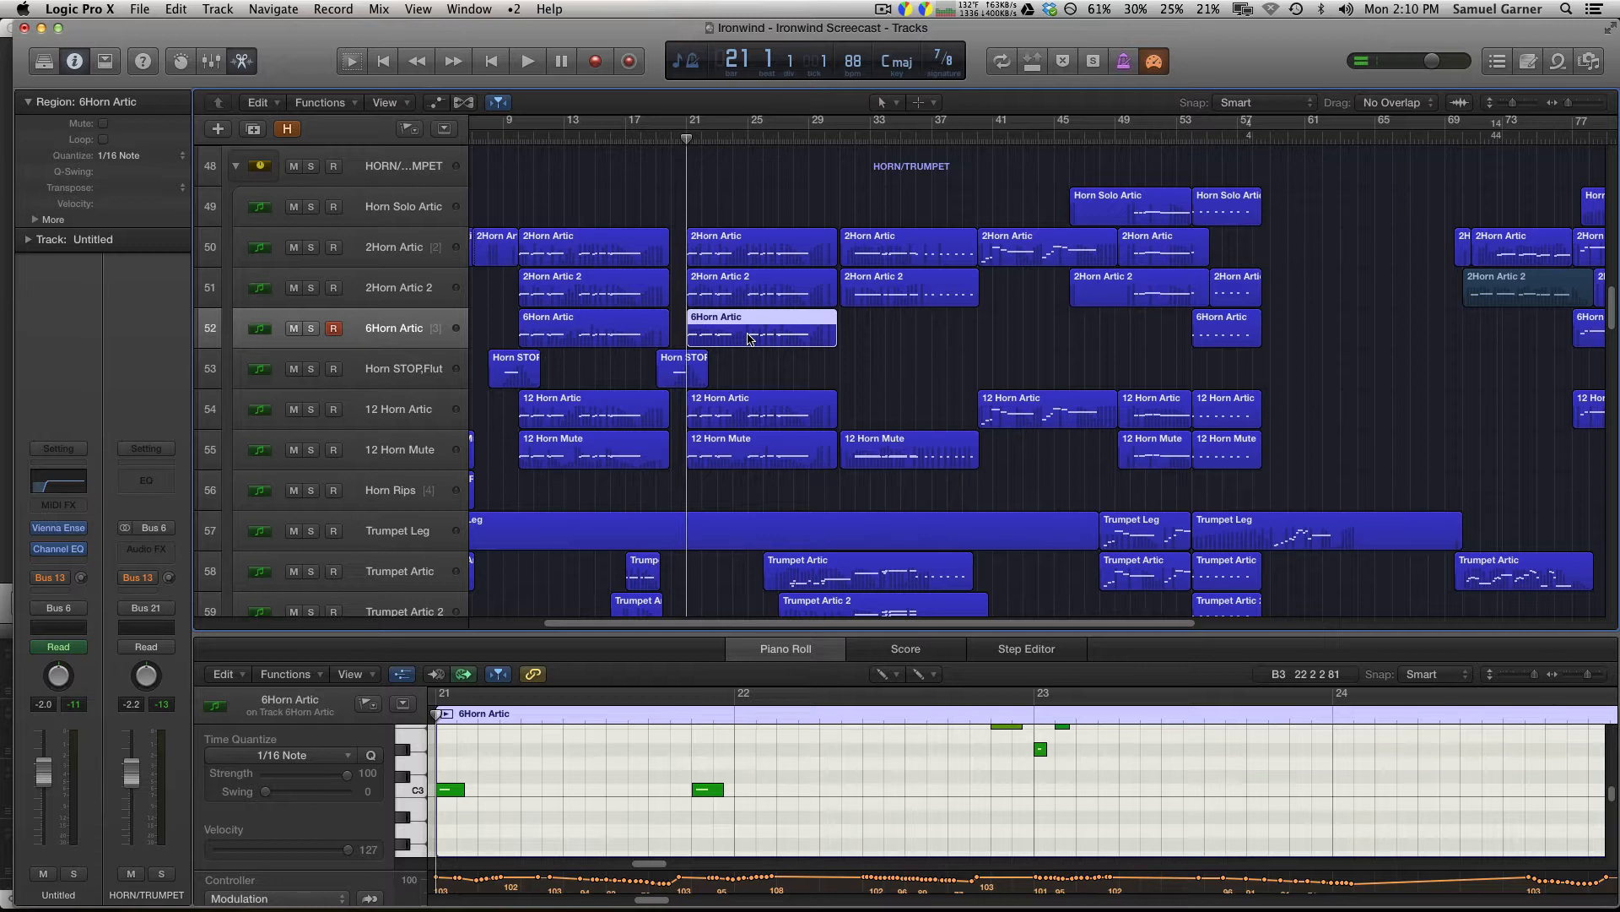
{"action": "left_click", "coordinate": [764, 259]}
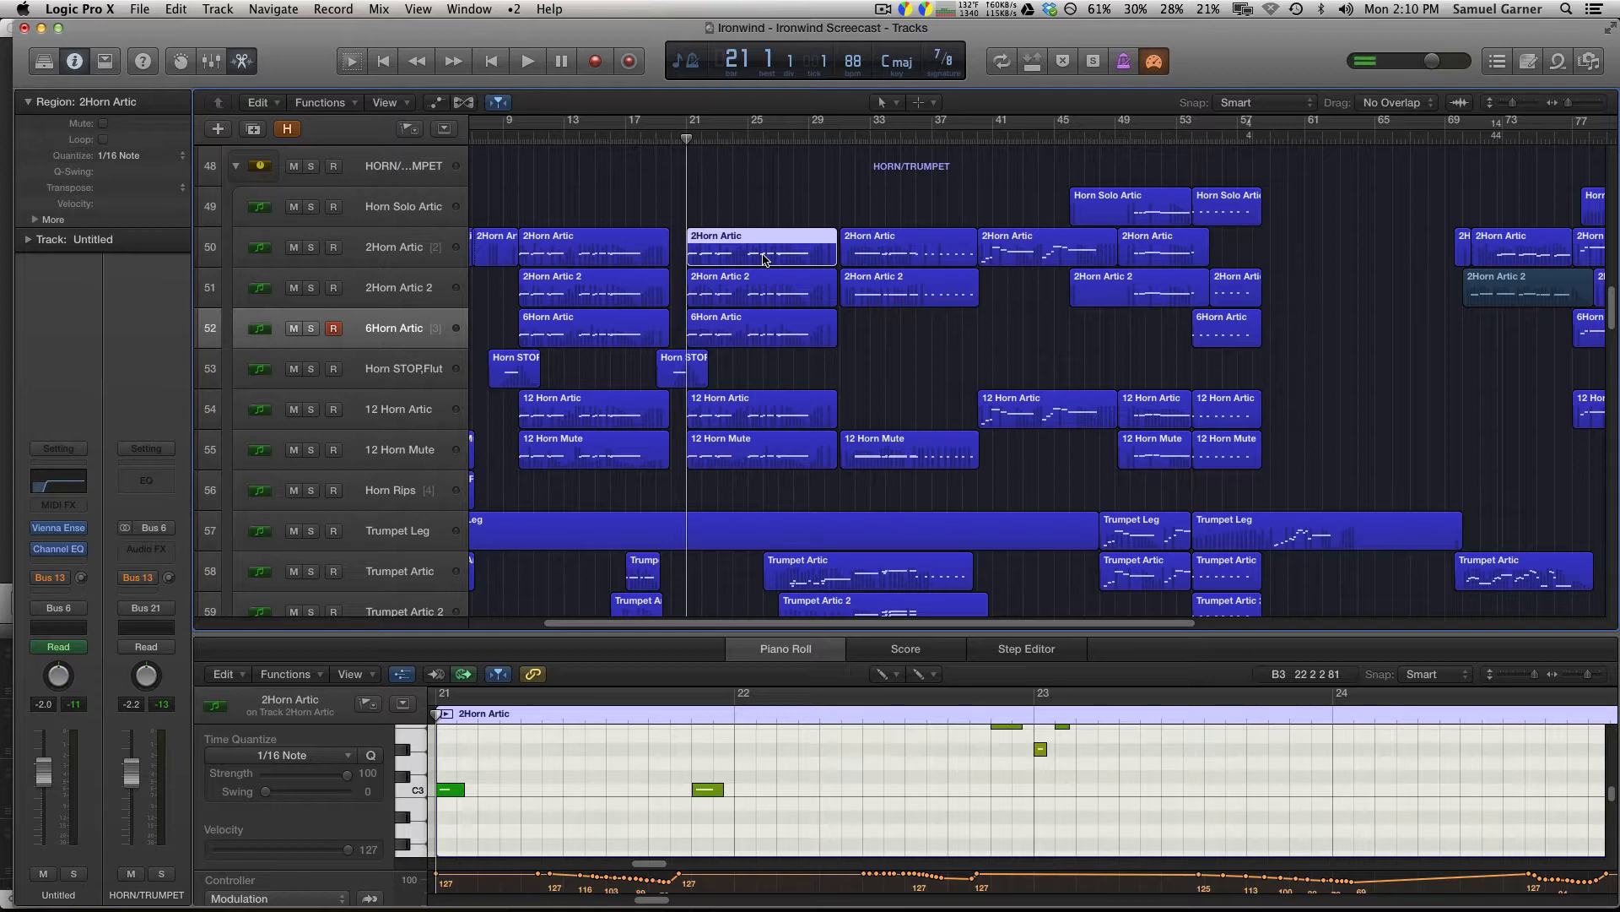
{"action": "left_click", "coordinate": [808, 387]}
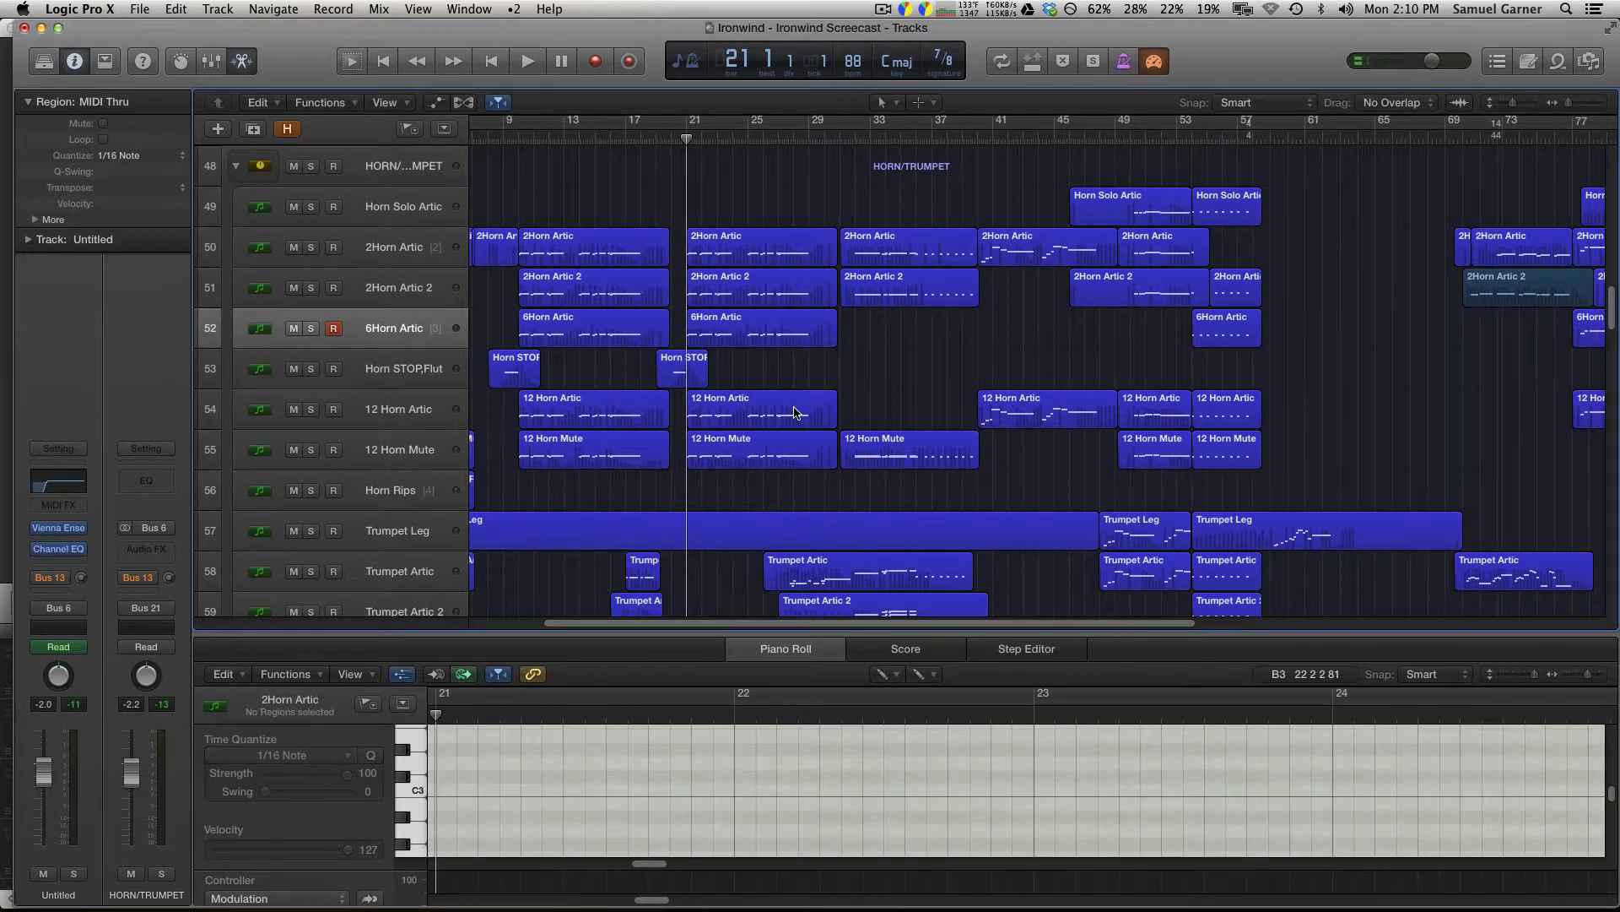
Listen to the 12 Horn Artic region at bar 21 in solo, then stop playback and turn solo off.
{"action": "left_click", "coordinate": [796, 413]}
{"action": "key", "text": "ctrl+s"}
{"action": "key", "text": "space"}
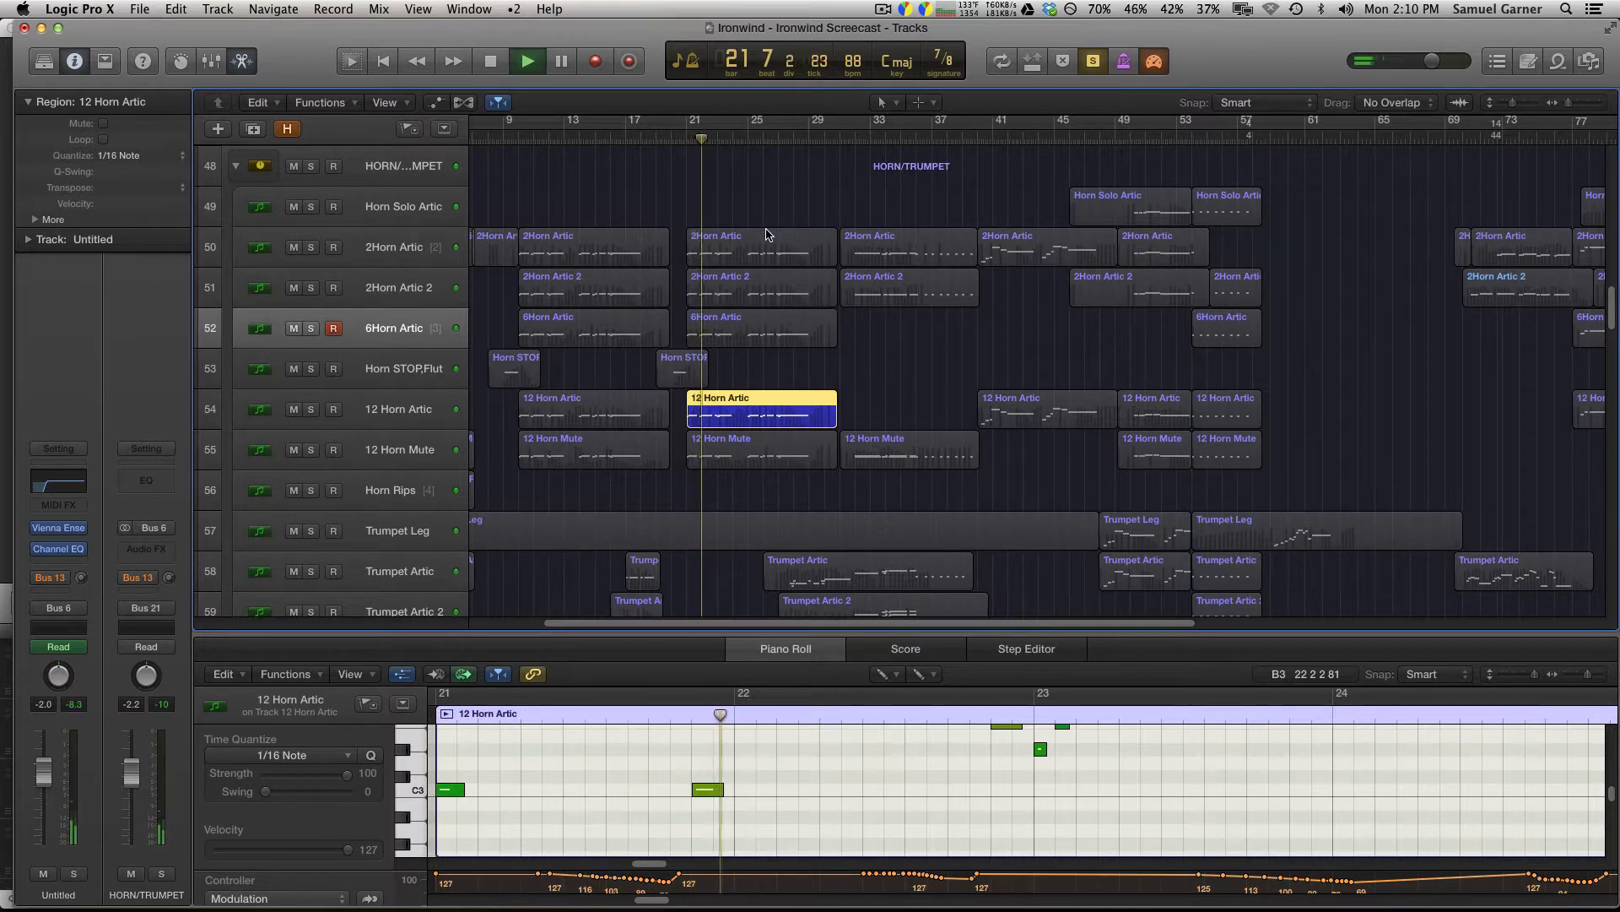
{"action": "scroll", "coordinate": [1041, 603], "scroll_direction": "up", "scroll_amount": 1}
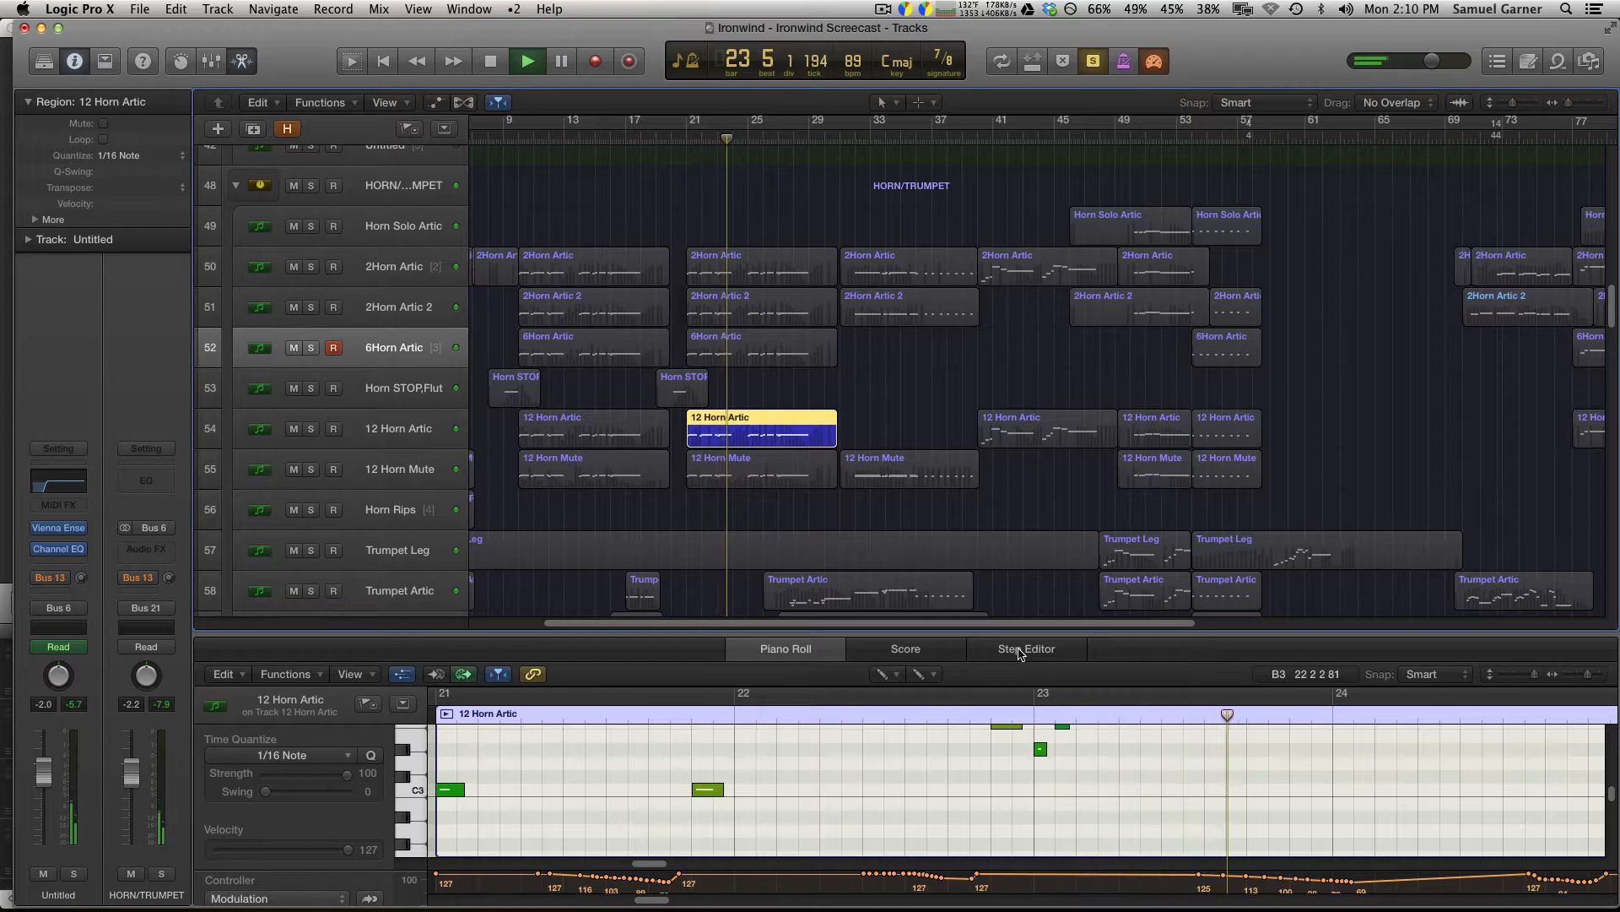
{"action": "key", "text": "space"}
{"action": "key", "text": "ctrl+s"}
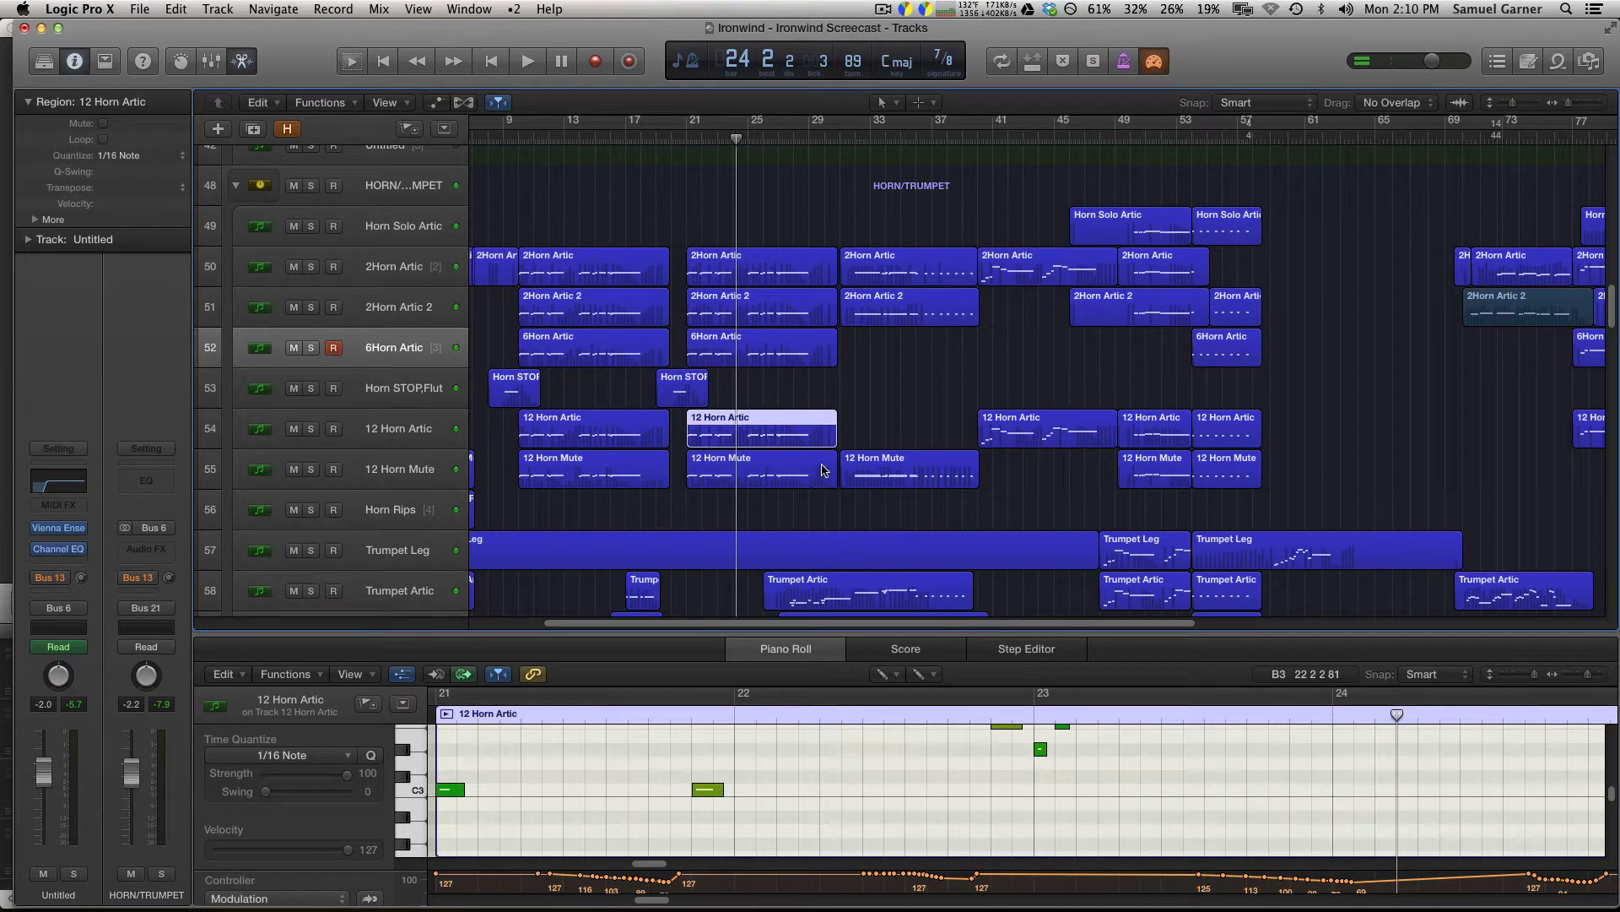
Compare the 6Horn Artic and 12 Horn Artic regions at bar 21, then clear the selection and return the playhead to bar 21.
{"action": "left_click", "coordinate": [766, 392]}
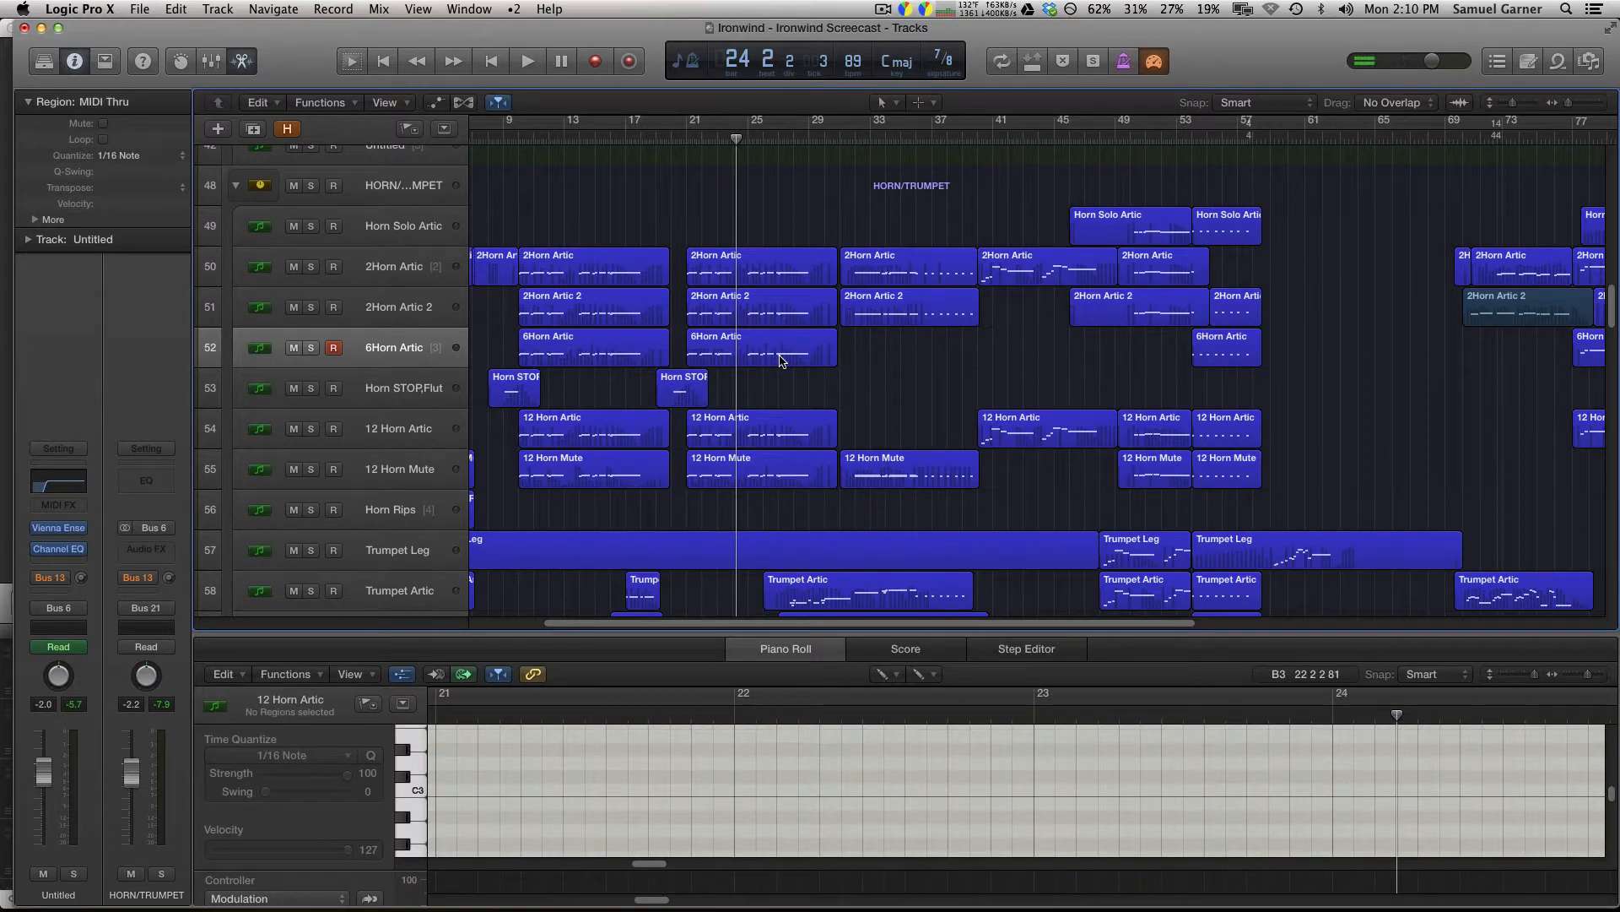
{"action": "left_click", "coordinate": [777, 355]}
{"action": "left_click", "coordinate": [783, 417]}
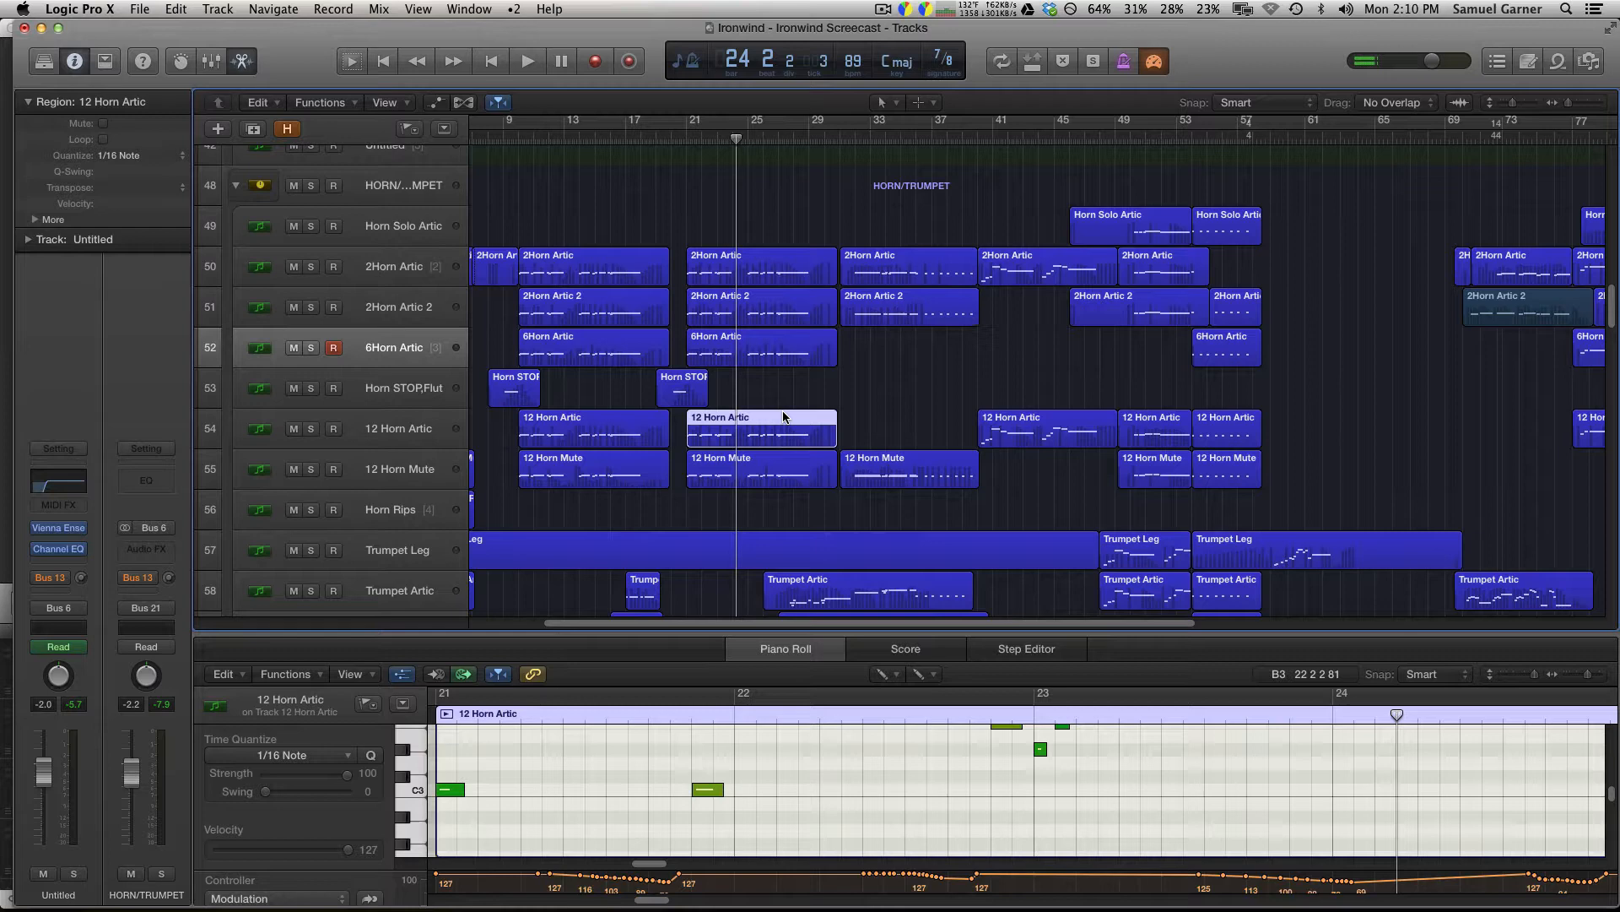
{"action": "left_click", "coordinate": [876, 400]}
{"action": "left_click", "coordinate": [668, 140]}
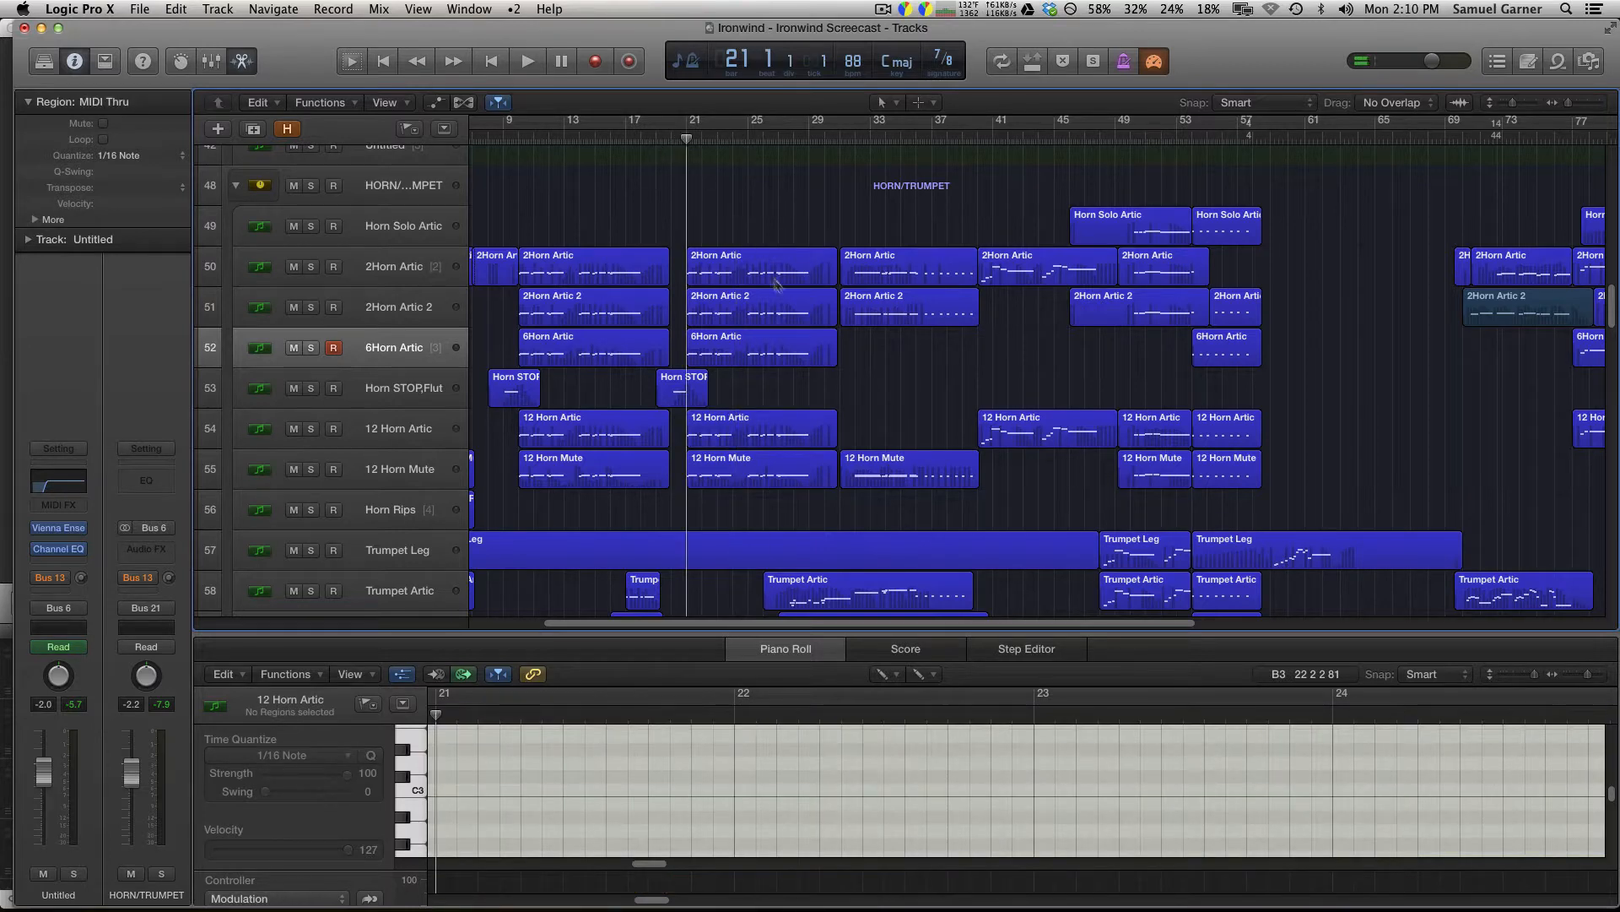
Listen to the 12 Horn Mute region at bar 21 in solo while viewing its notes, then stop and turn solo off.
{"action": "left_click", "coordinate": [790, 429]}
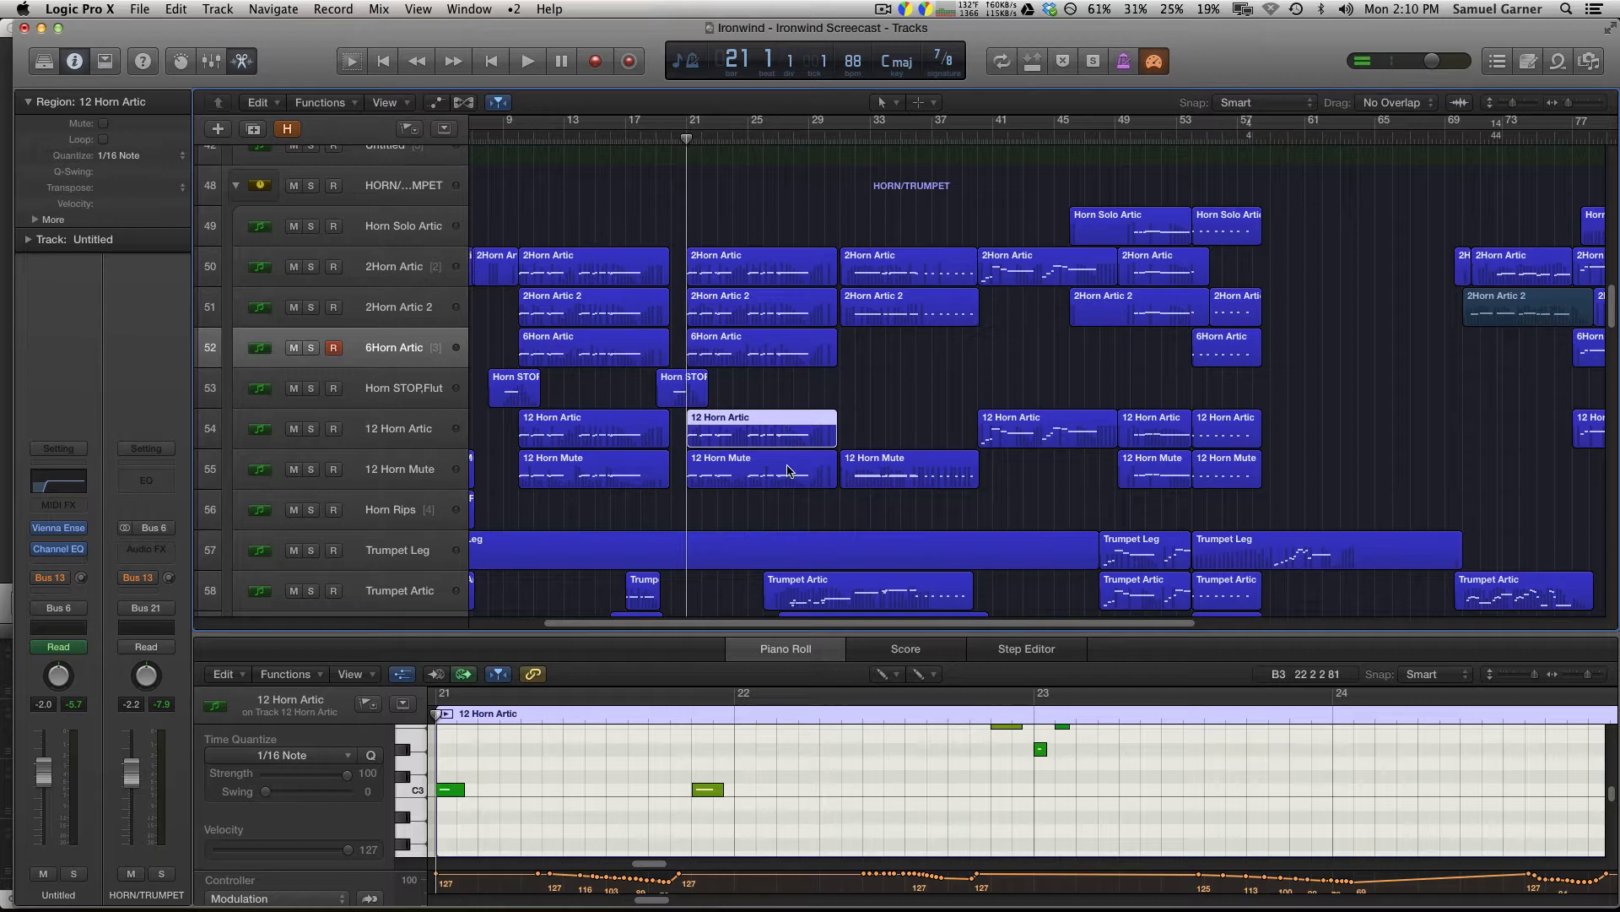
{"action": "left_click", "coordinate": [787, 471]}
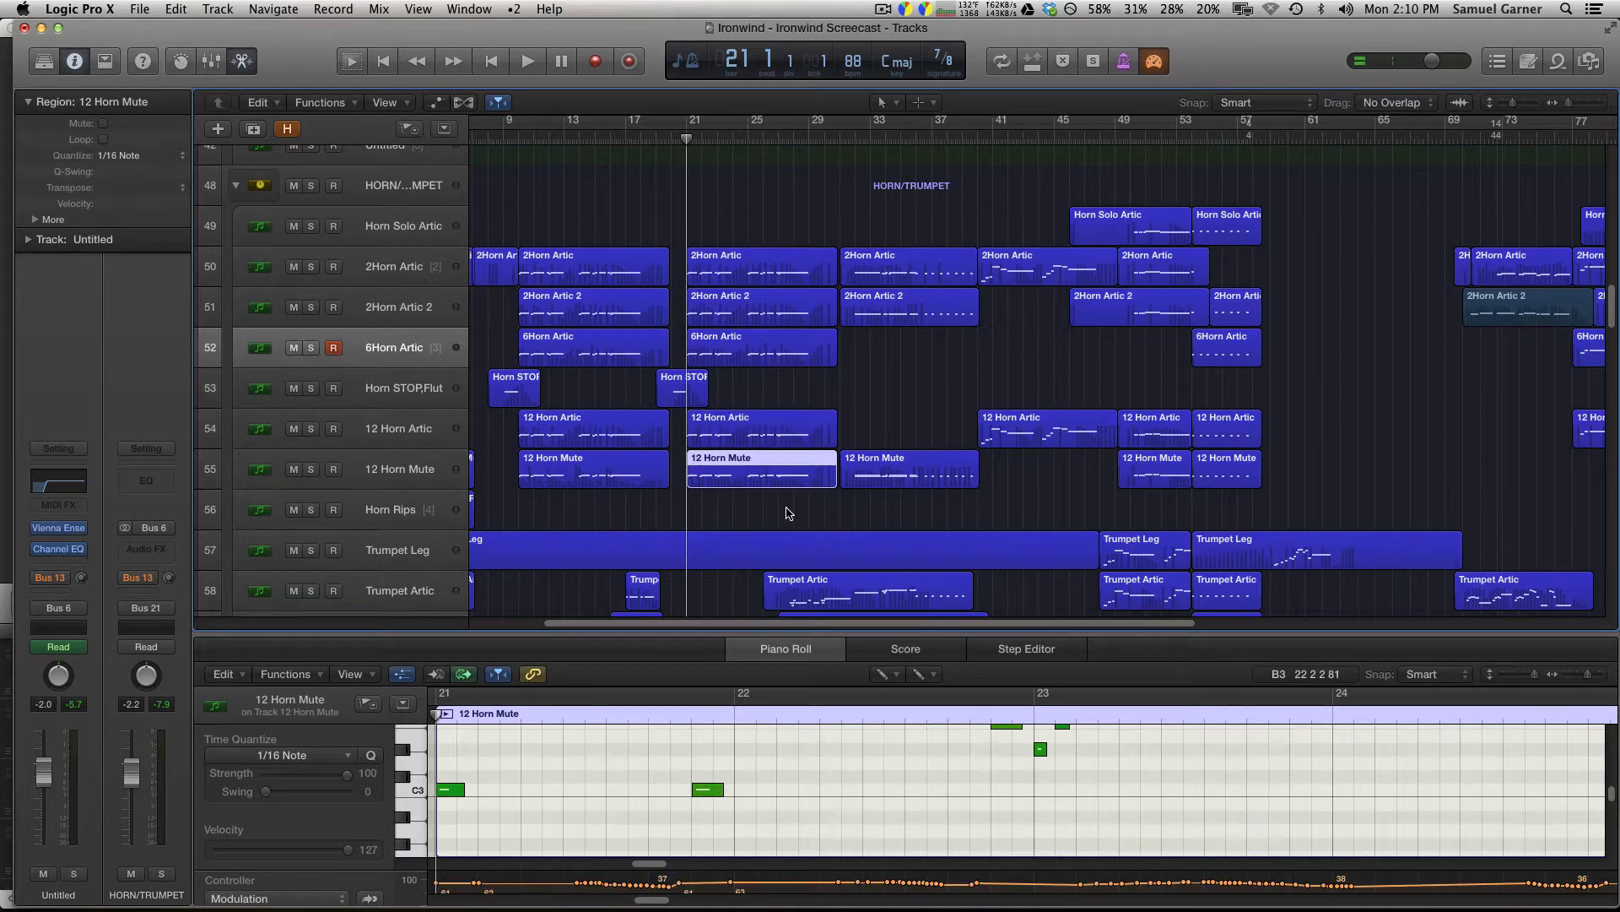
{"action": "key", "text": "ctrl+s"}
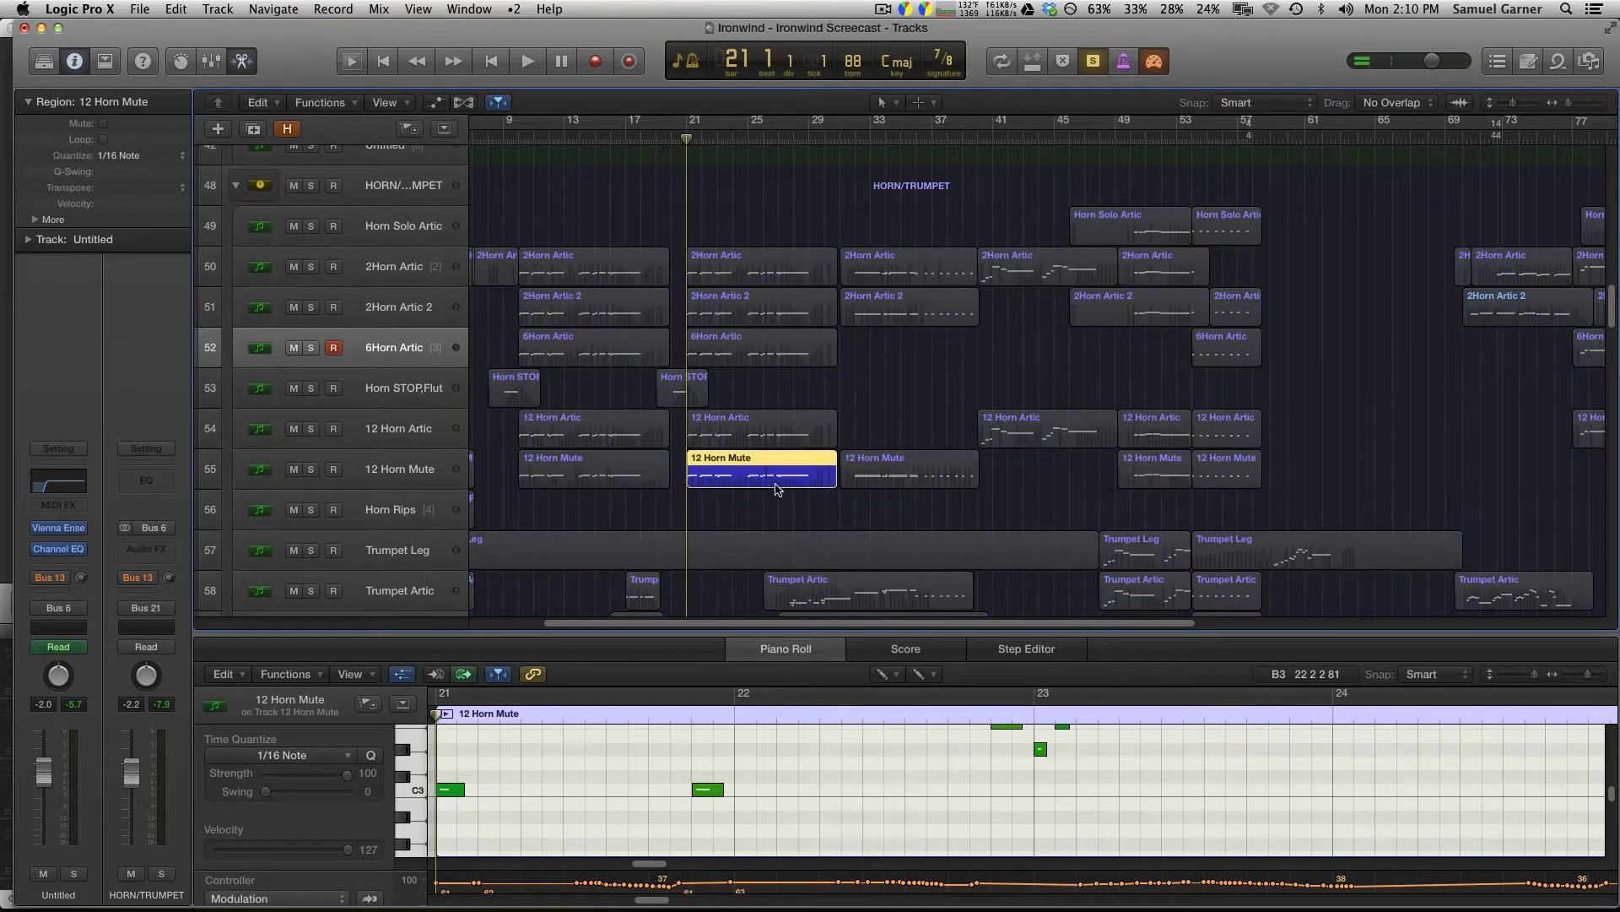
{"action": "key", "text": "super+Down"}
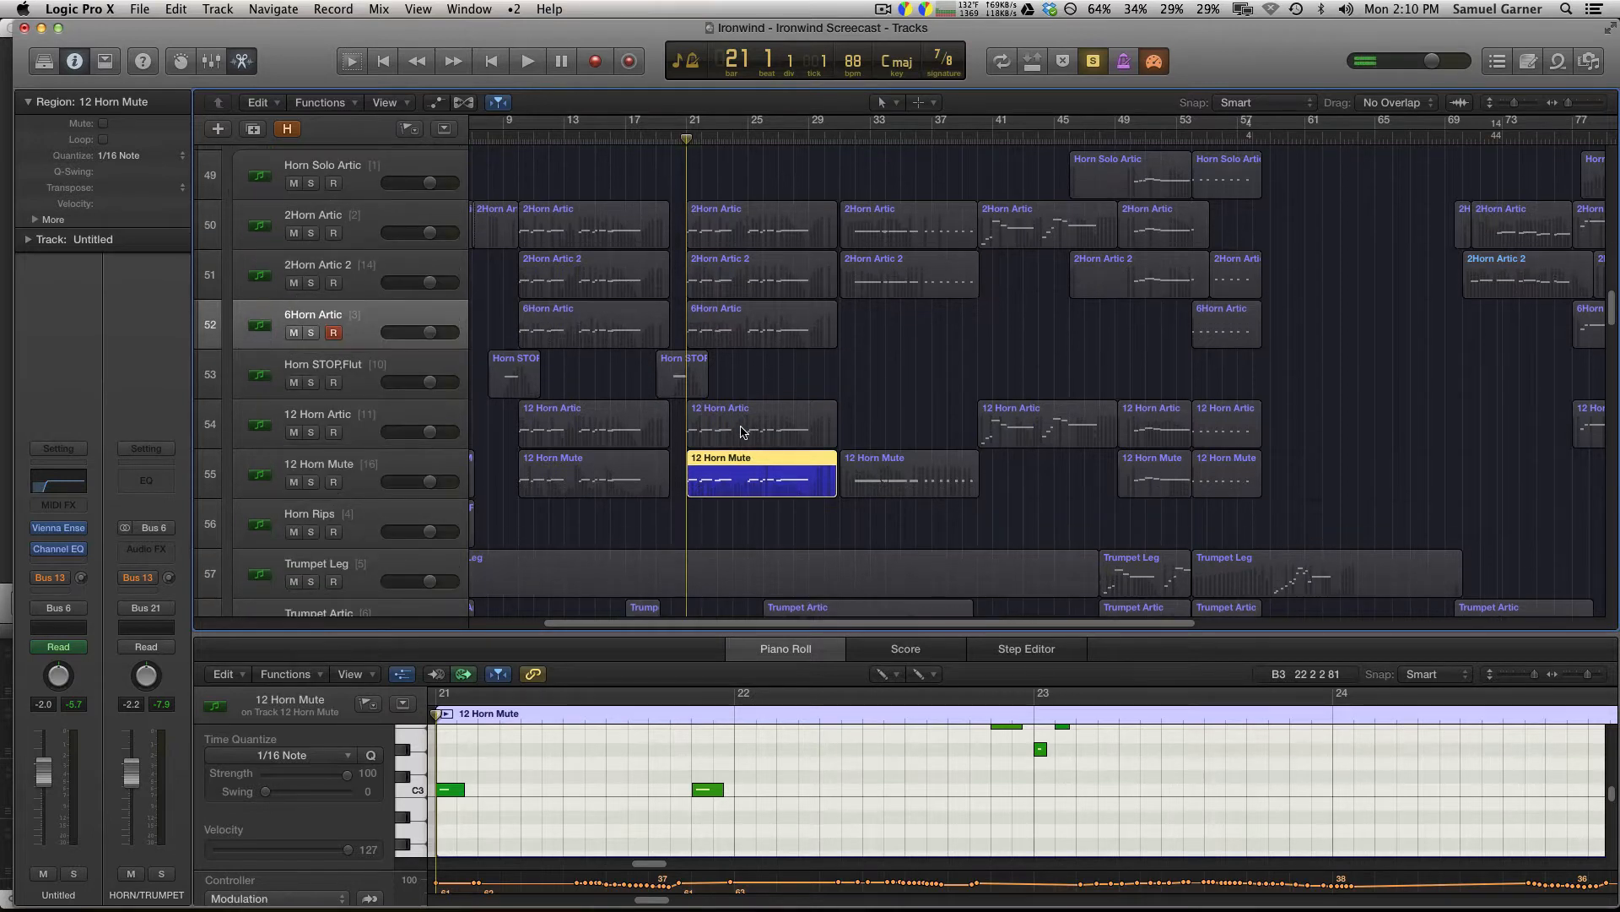
{"action": "key", "text": "space"}
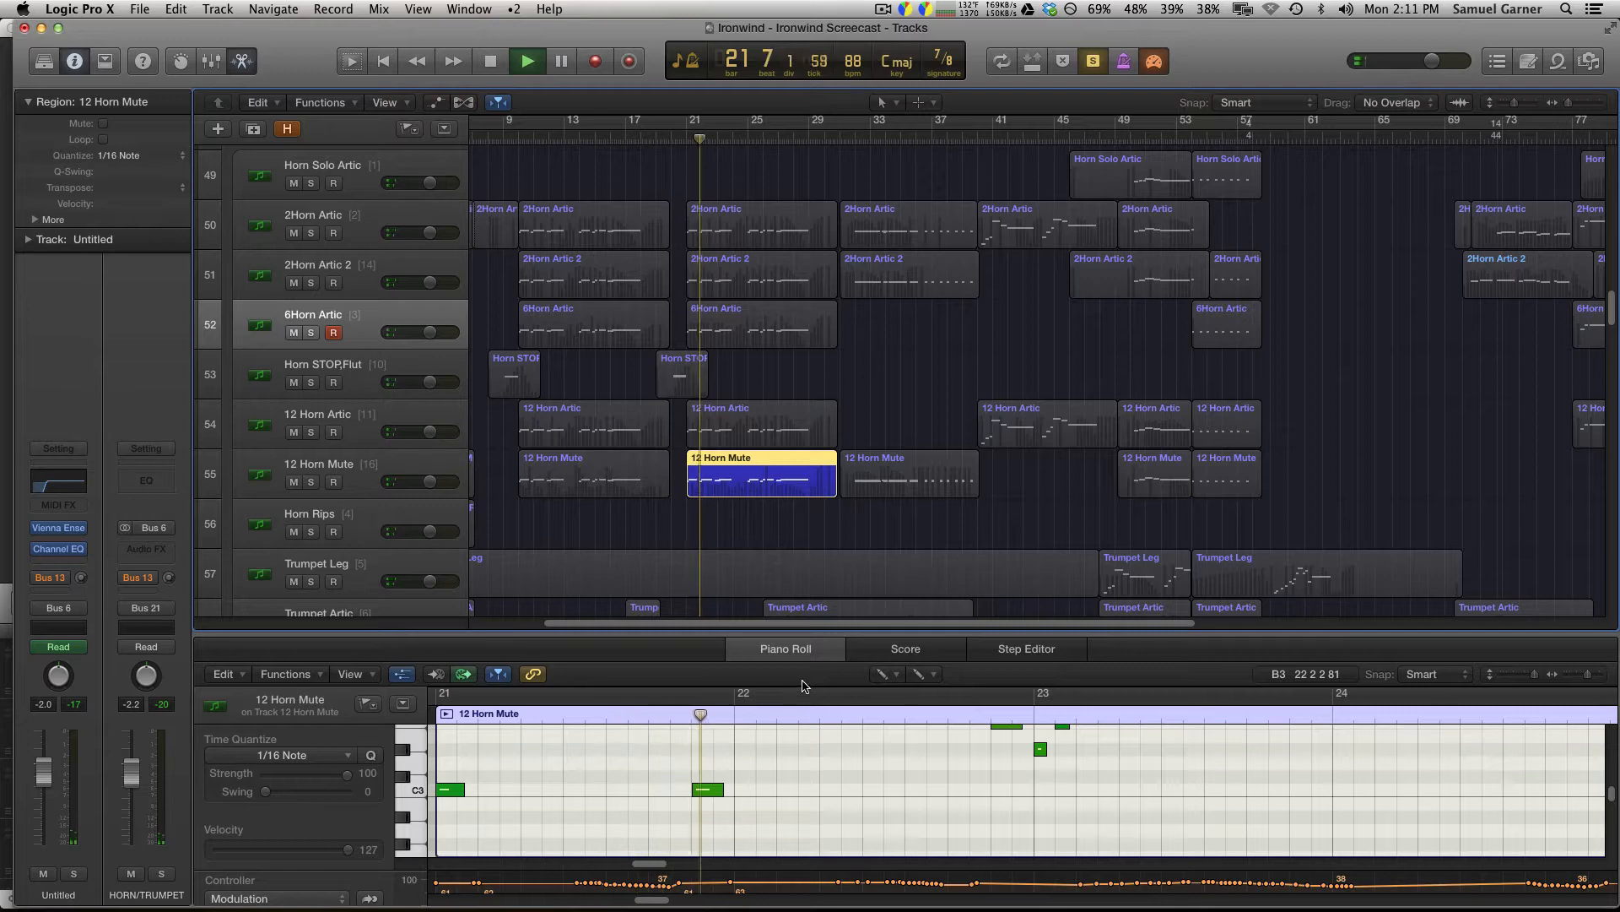
{"action": "scroll", "coordinate": [825, 744], "scroll_direction": "up", "scroll_amount": 3}
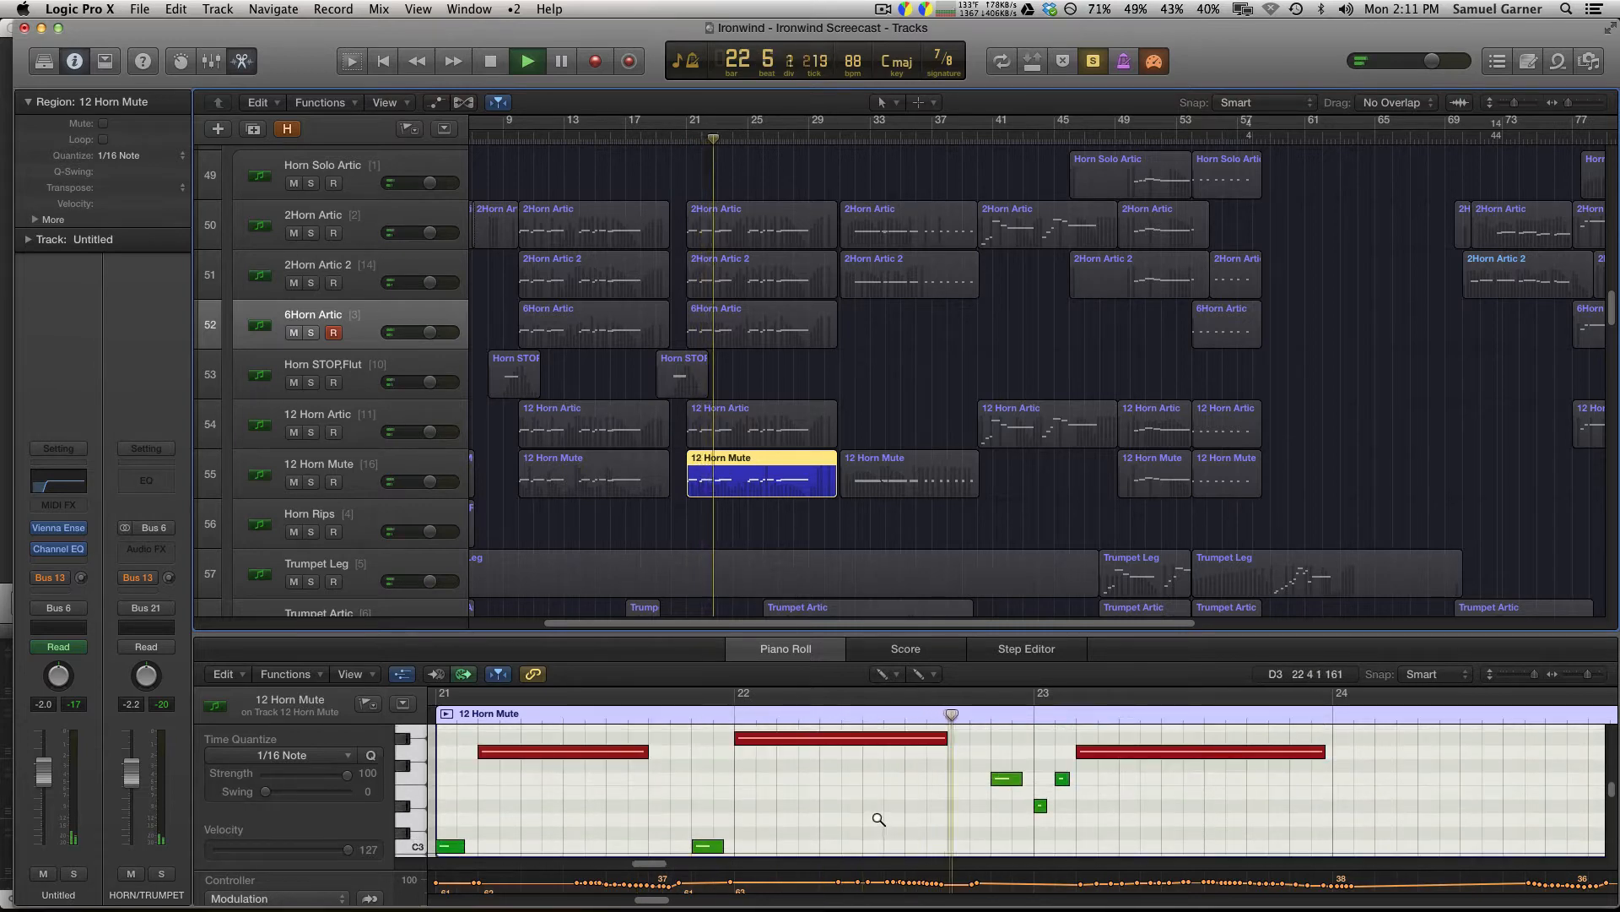
{"action": "scroll", "coordinate": [877, 817], "scroll_direction": "left", "scroll_amount": 2}
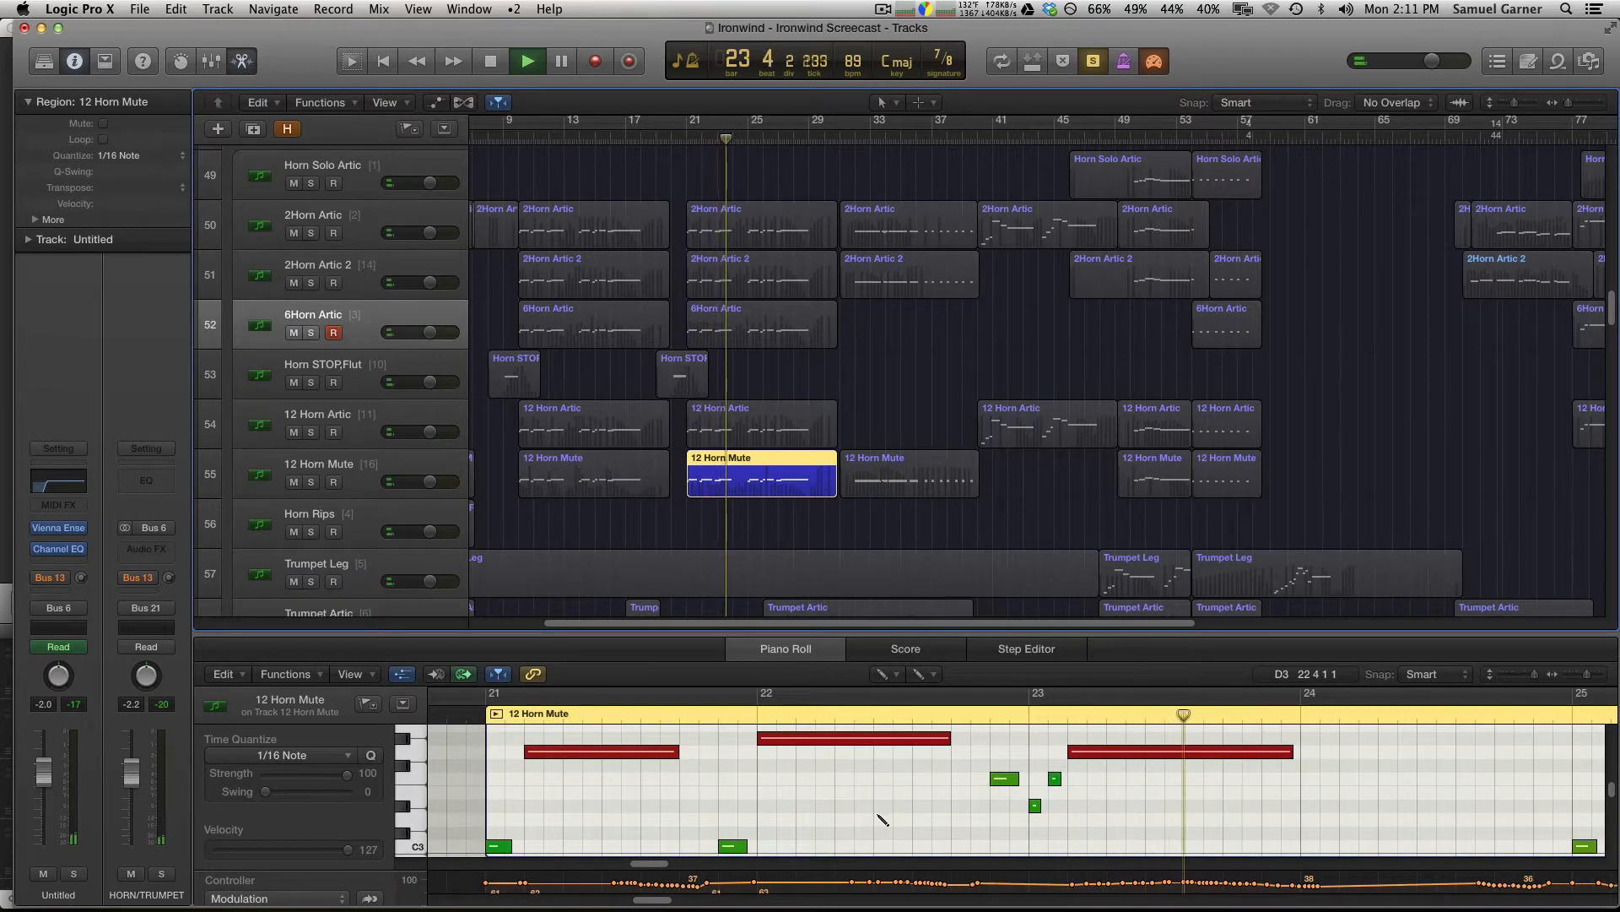
{"action": "scroll", "coordinate": [882, 816], "scroll_direction": "down", "scroll_amount": 1}
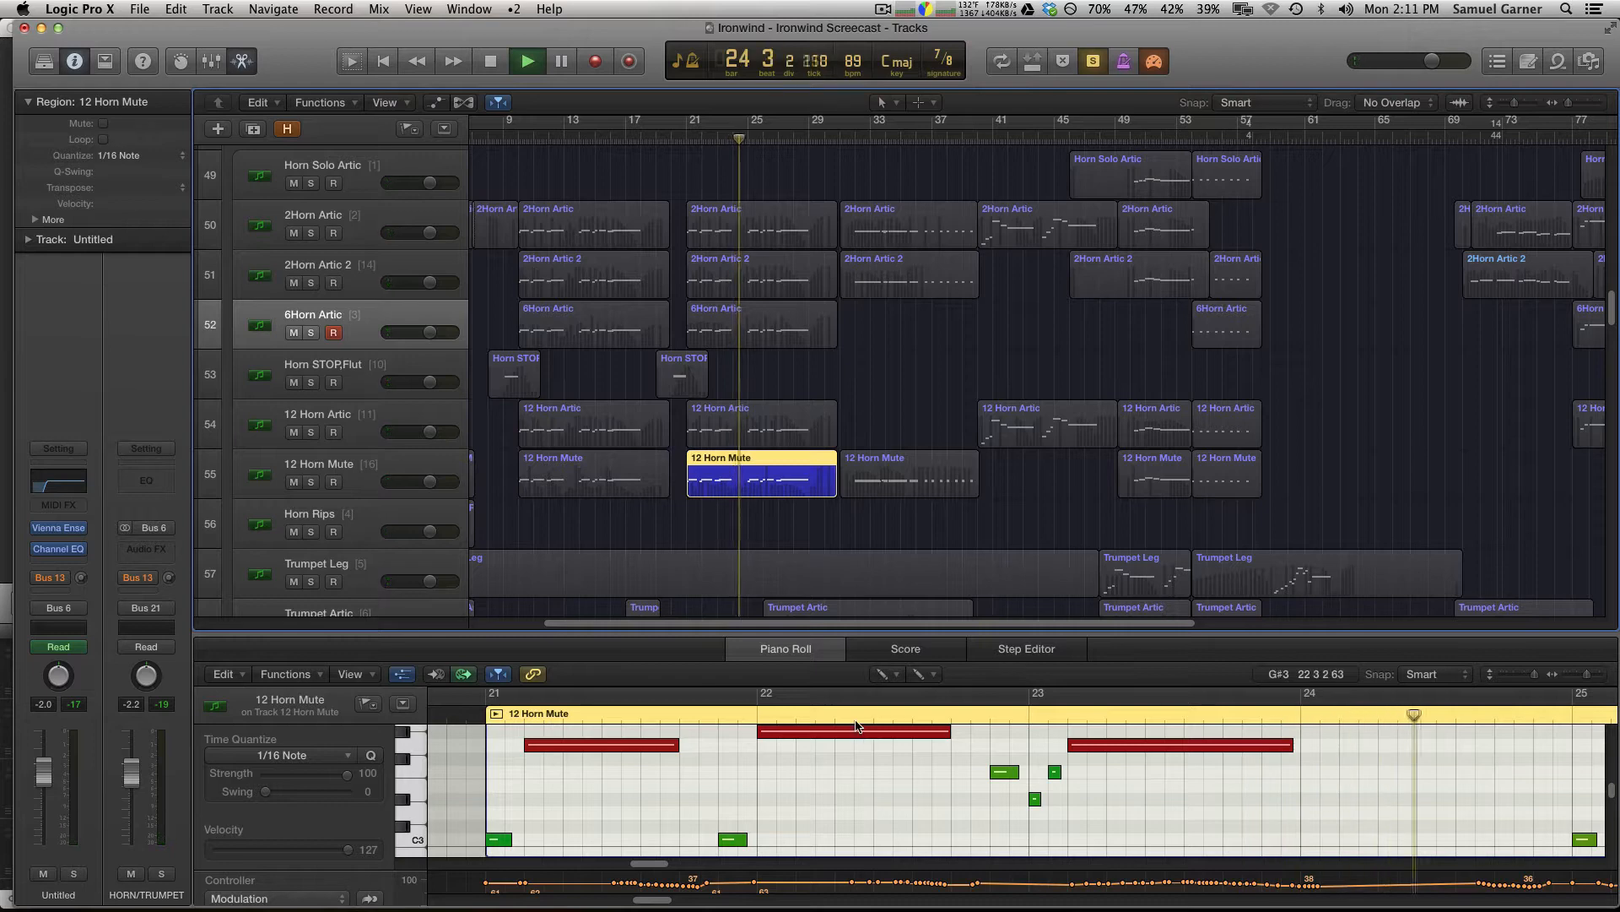
{"action": "key", "text": "space"}
{"action": "key", "text": "ctrl+s"}
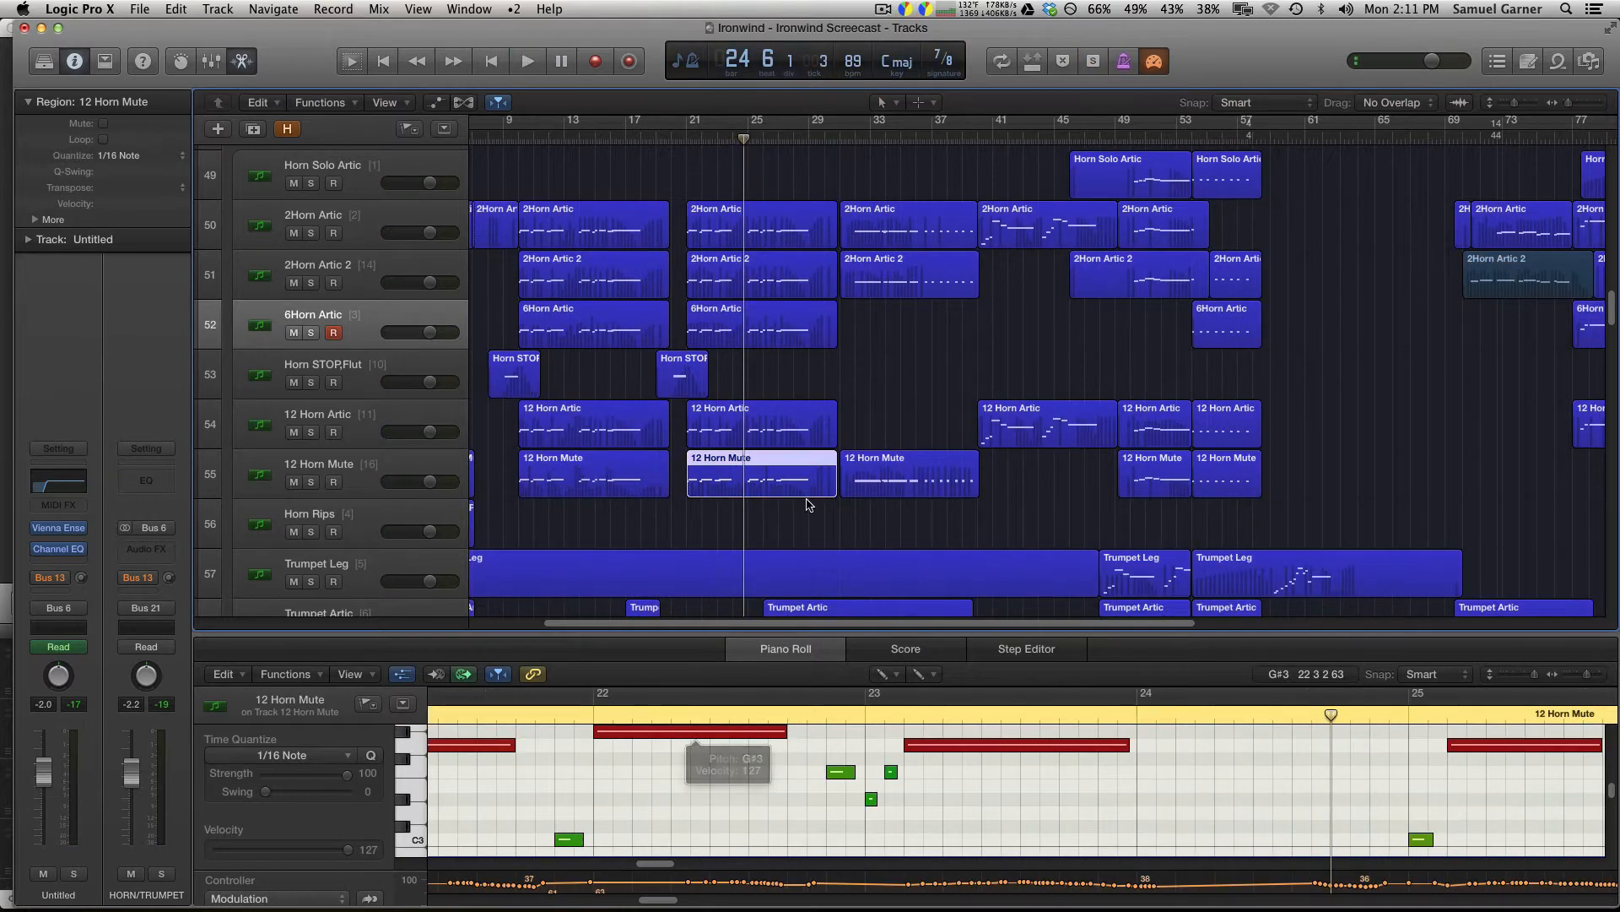
Select all five horn regions starting at bar 21 and listen to them together in solo from bar 21, then stop.
{"action": "left_click", "coordinate": [681, 141]}
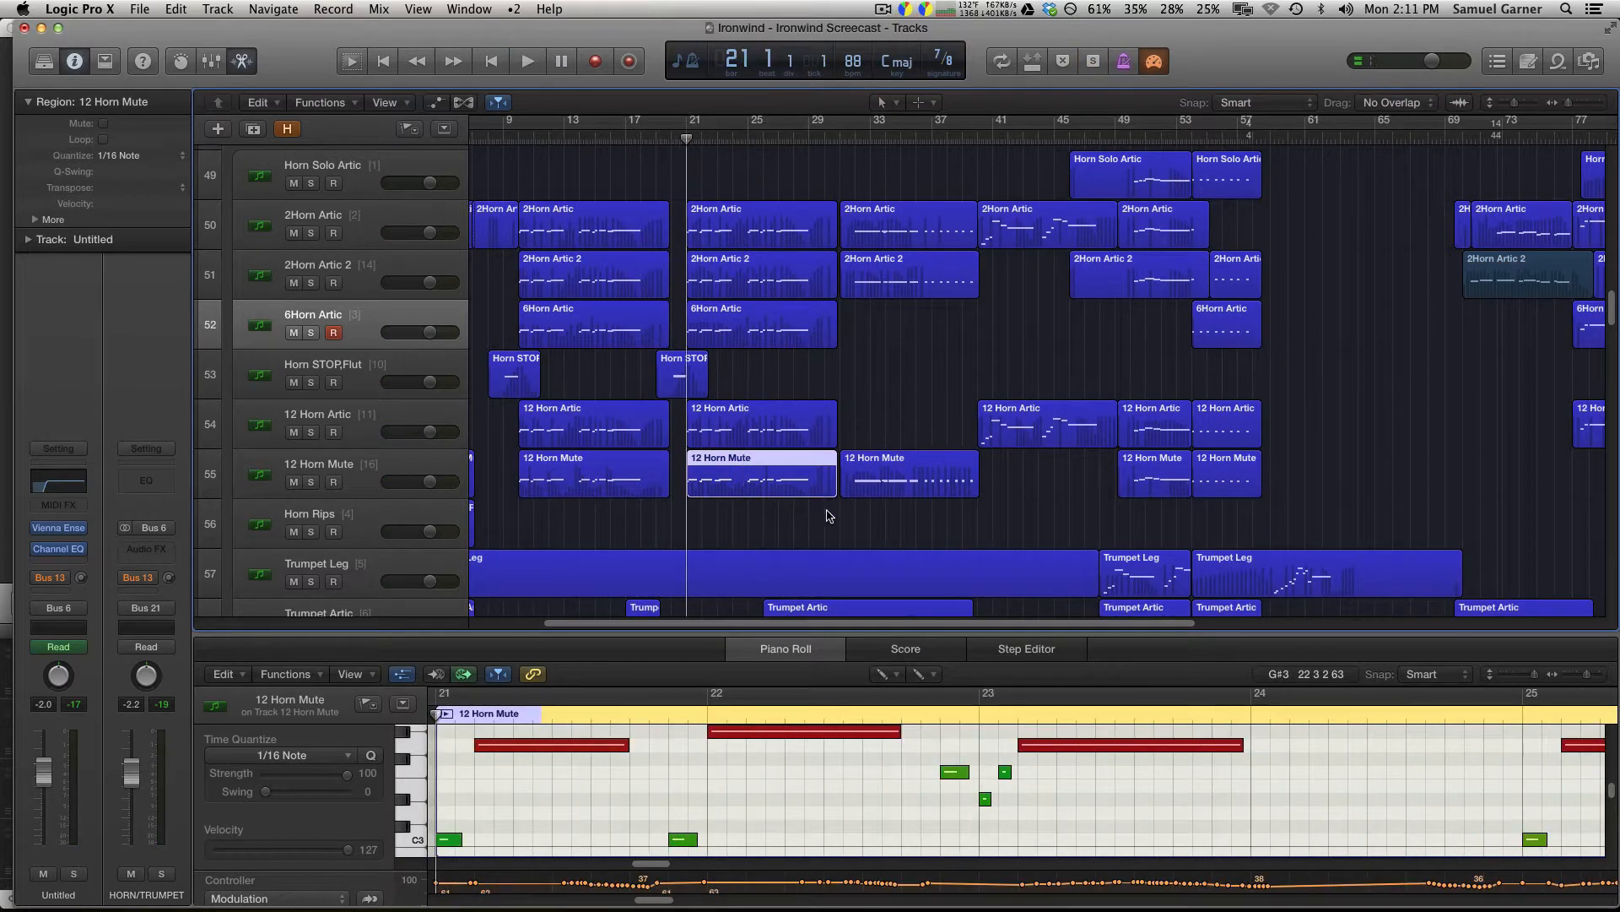
{"action": "left_click_drag", "start_coordinate": [827, 516], "coordinate": [742, 203]}
{"action": "key", "text": "ctrl+s"}
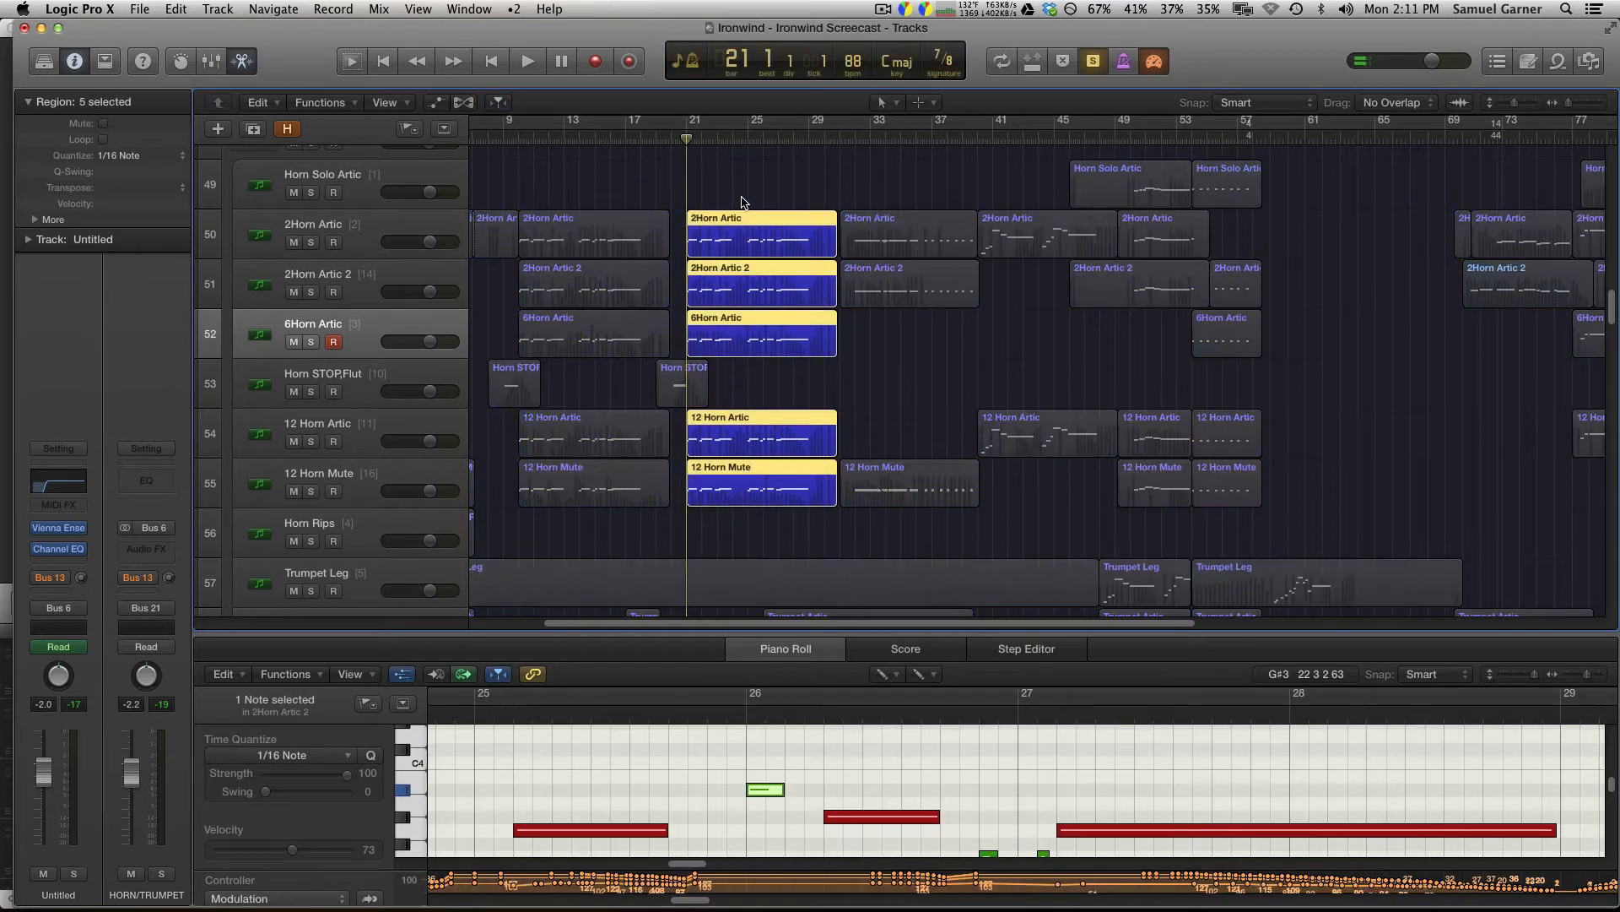
{"action": "key", "text": "space"}
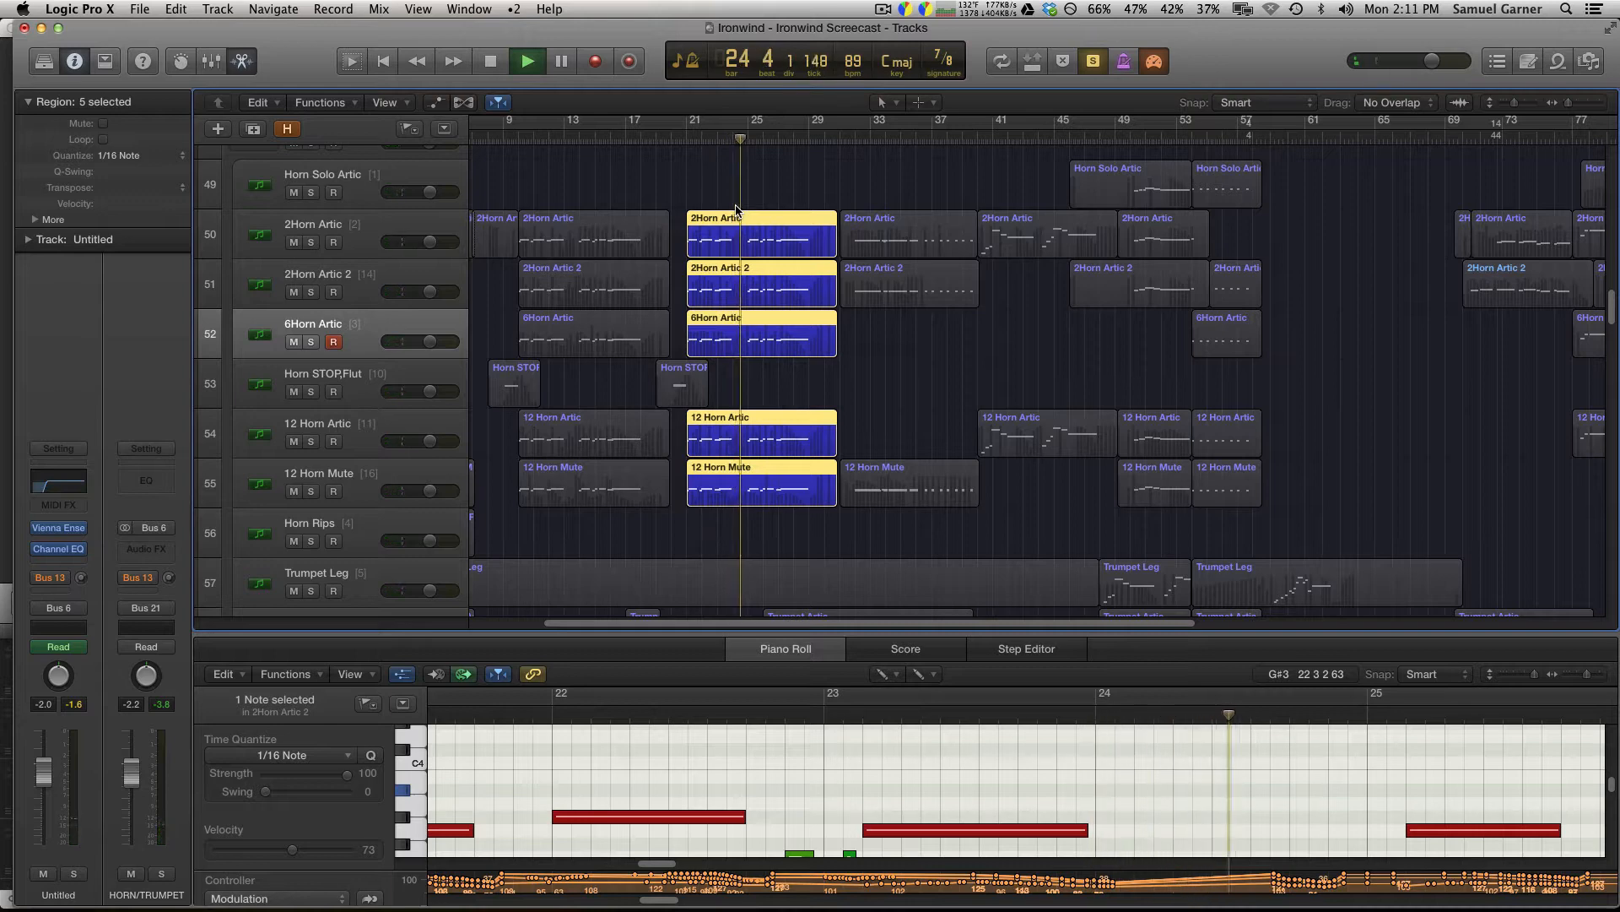
{"action": "key", "text": "space"}
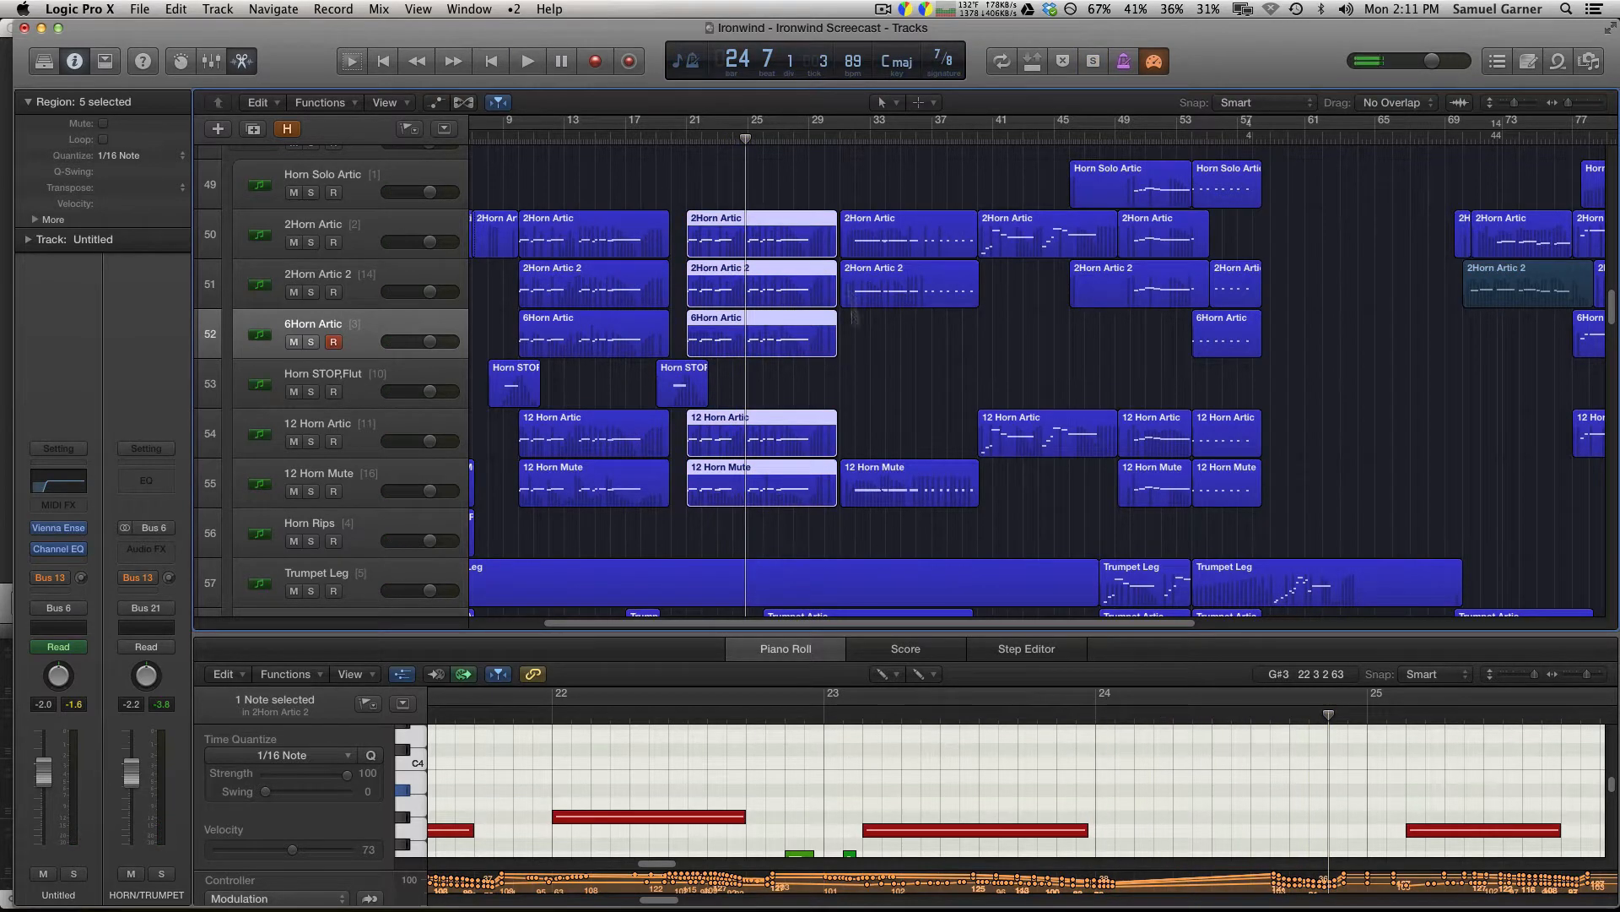
Return the playhead to bar 21 and inspect the 2Horn Artic, 6Horn Artic, 12 Horn Artic and 12 Horn Mute regions one by one.
{"action": "left_click", "coordinate": [689, 142]}
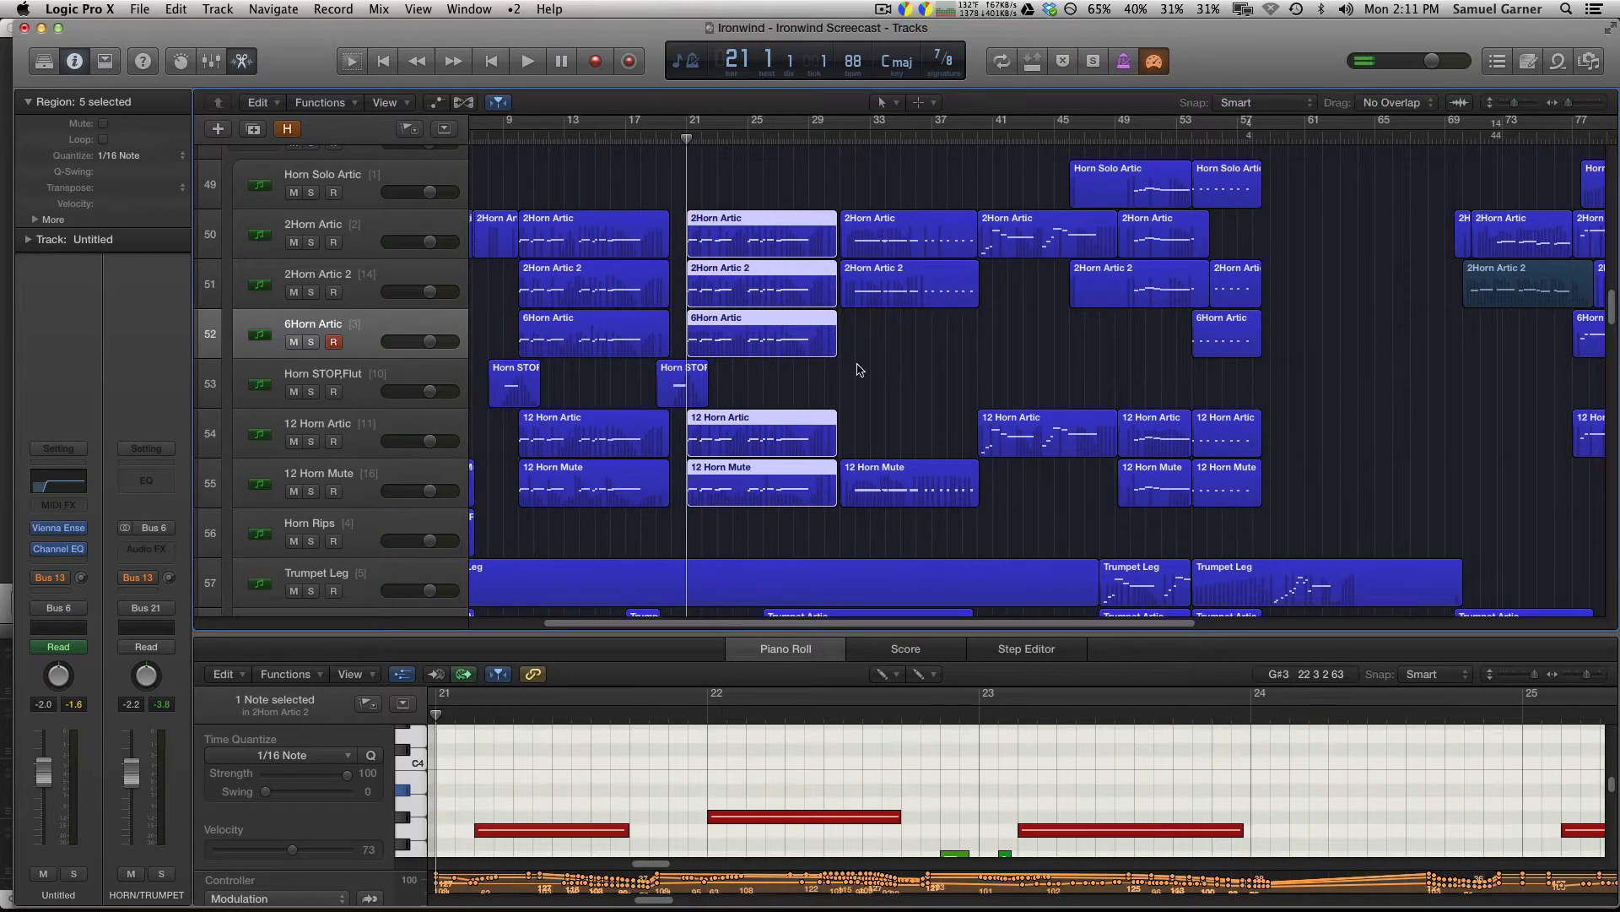
{"action": "scroll", "coordinate": [858, 368], "scroll_direction": "down", "scroll_amount": 3}
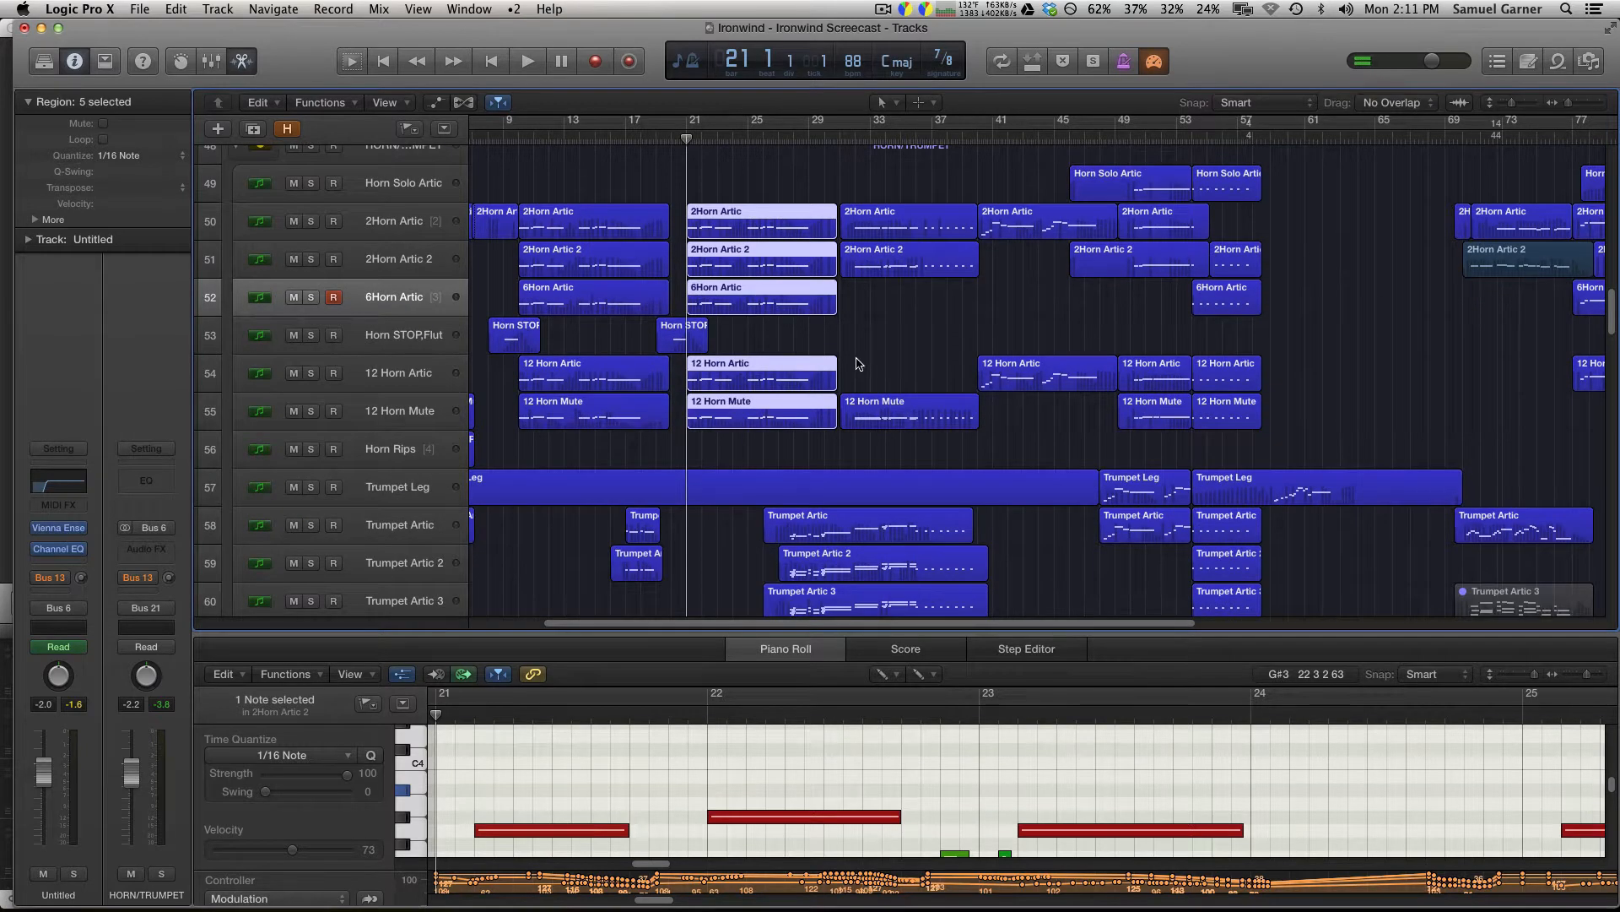
{"action": "left_click", "coordinate": [859, 363]}
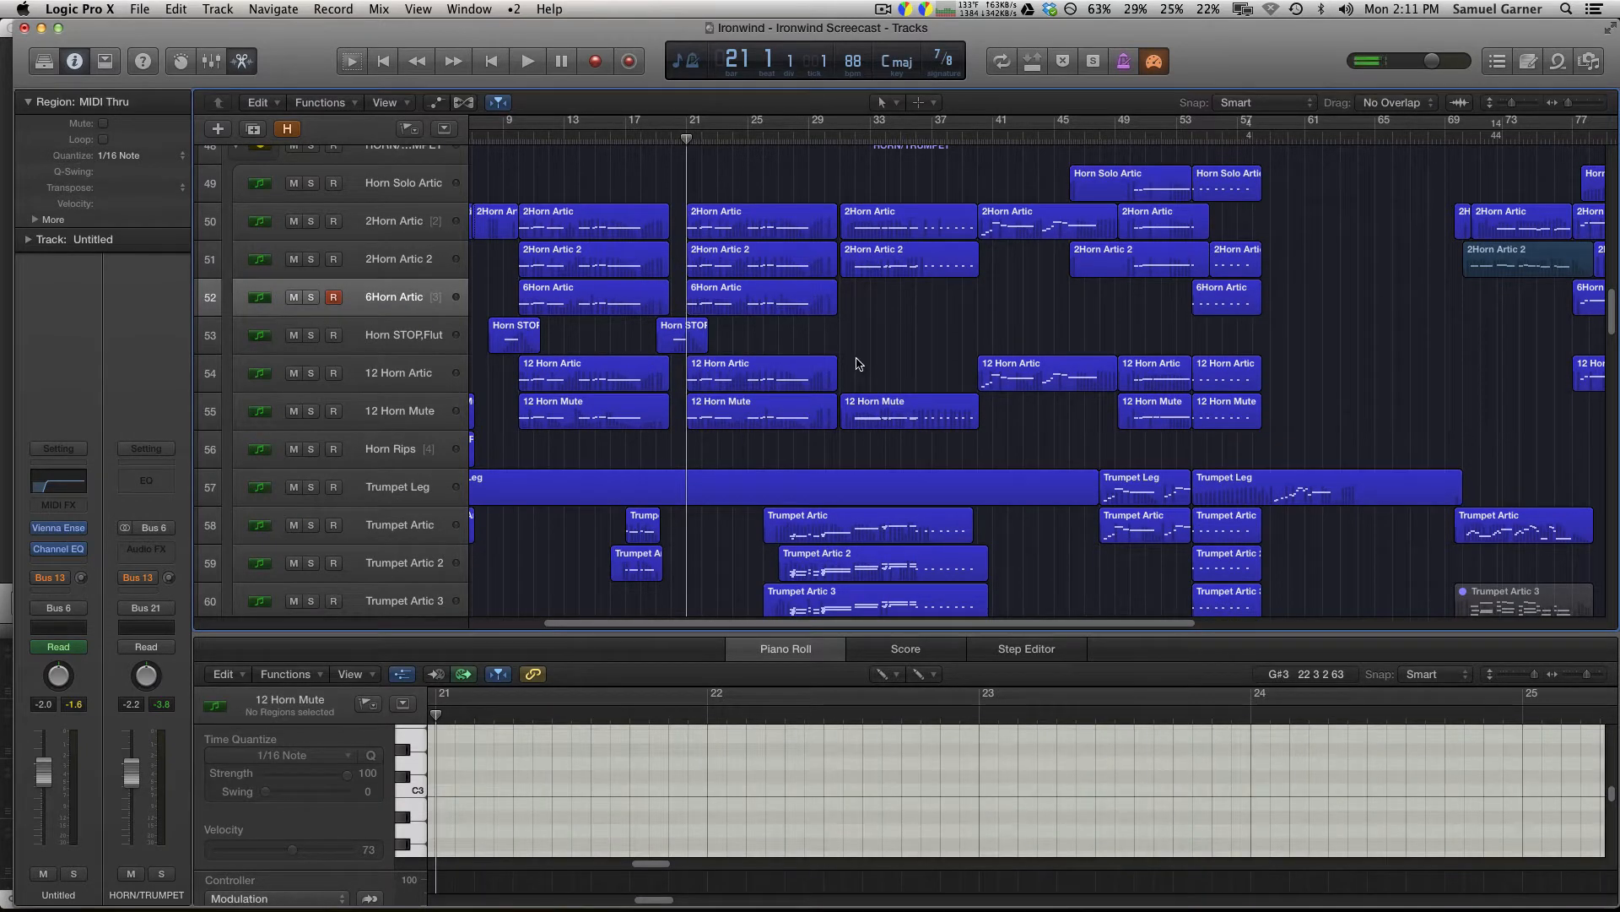
{"action": "left_click", "coordinate": [792, 222]}
{"action": "left_click", "coordinate": [784, 301]}
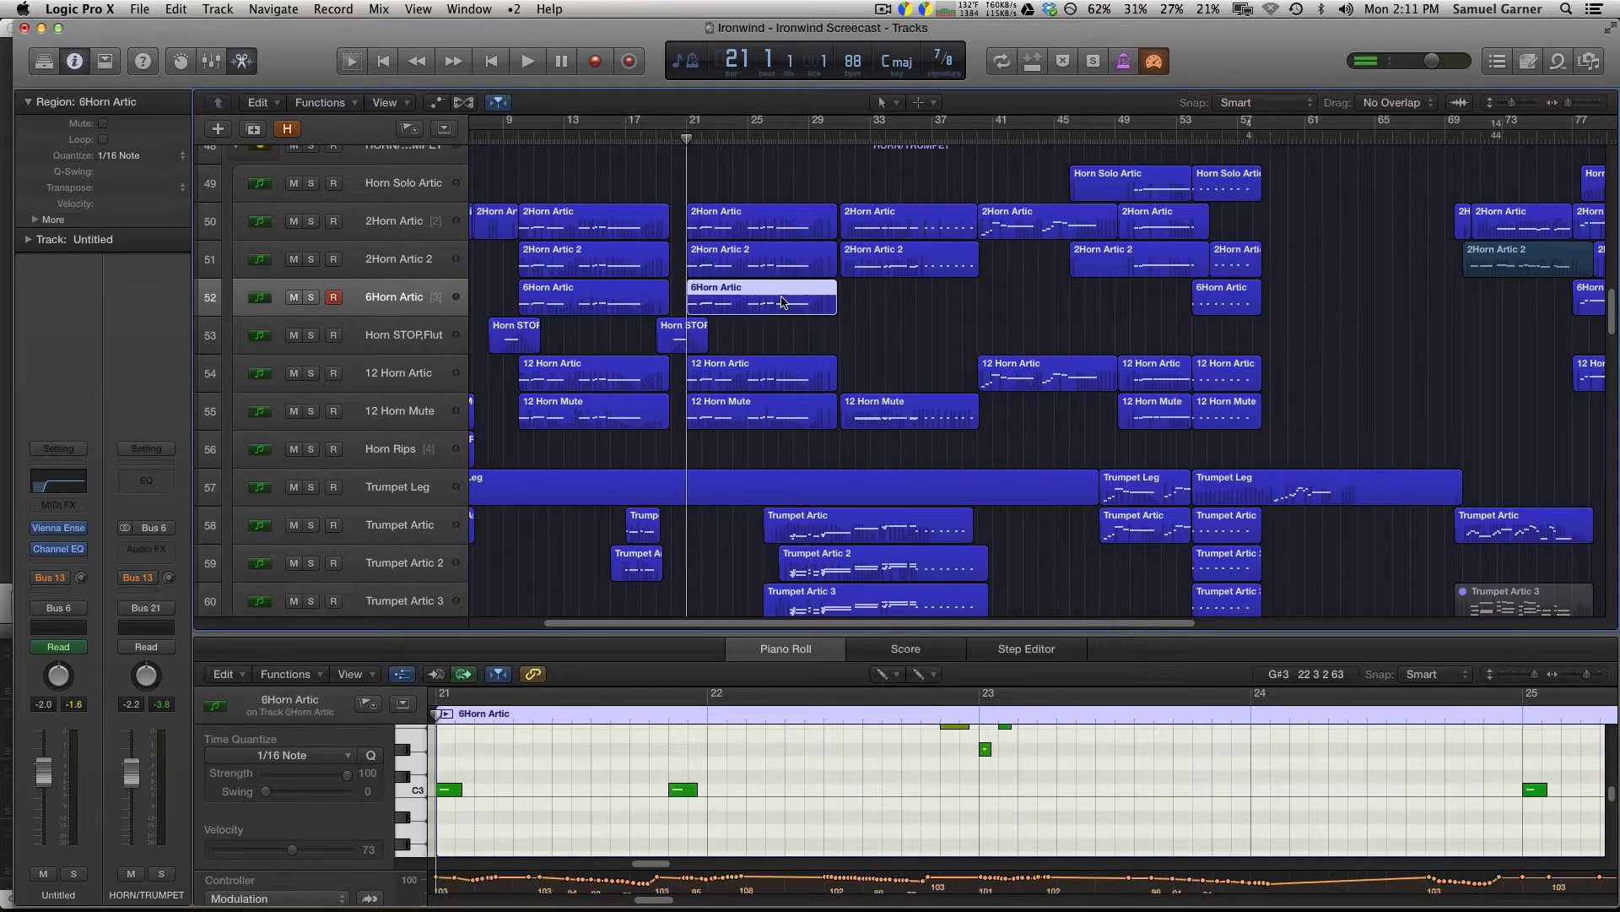
{"action": "left_click", "coordinate": [782, 378]}
{"action": "left_click", "coordinate": [793, 412]}
{"action": "left_click", "coordinate": [872, 457]}
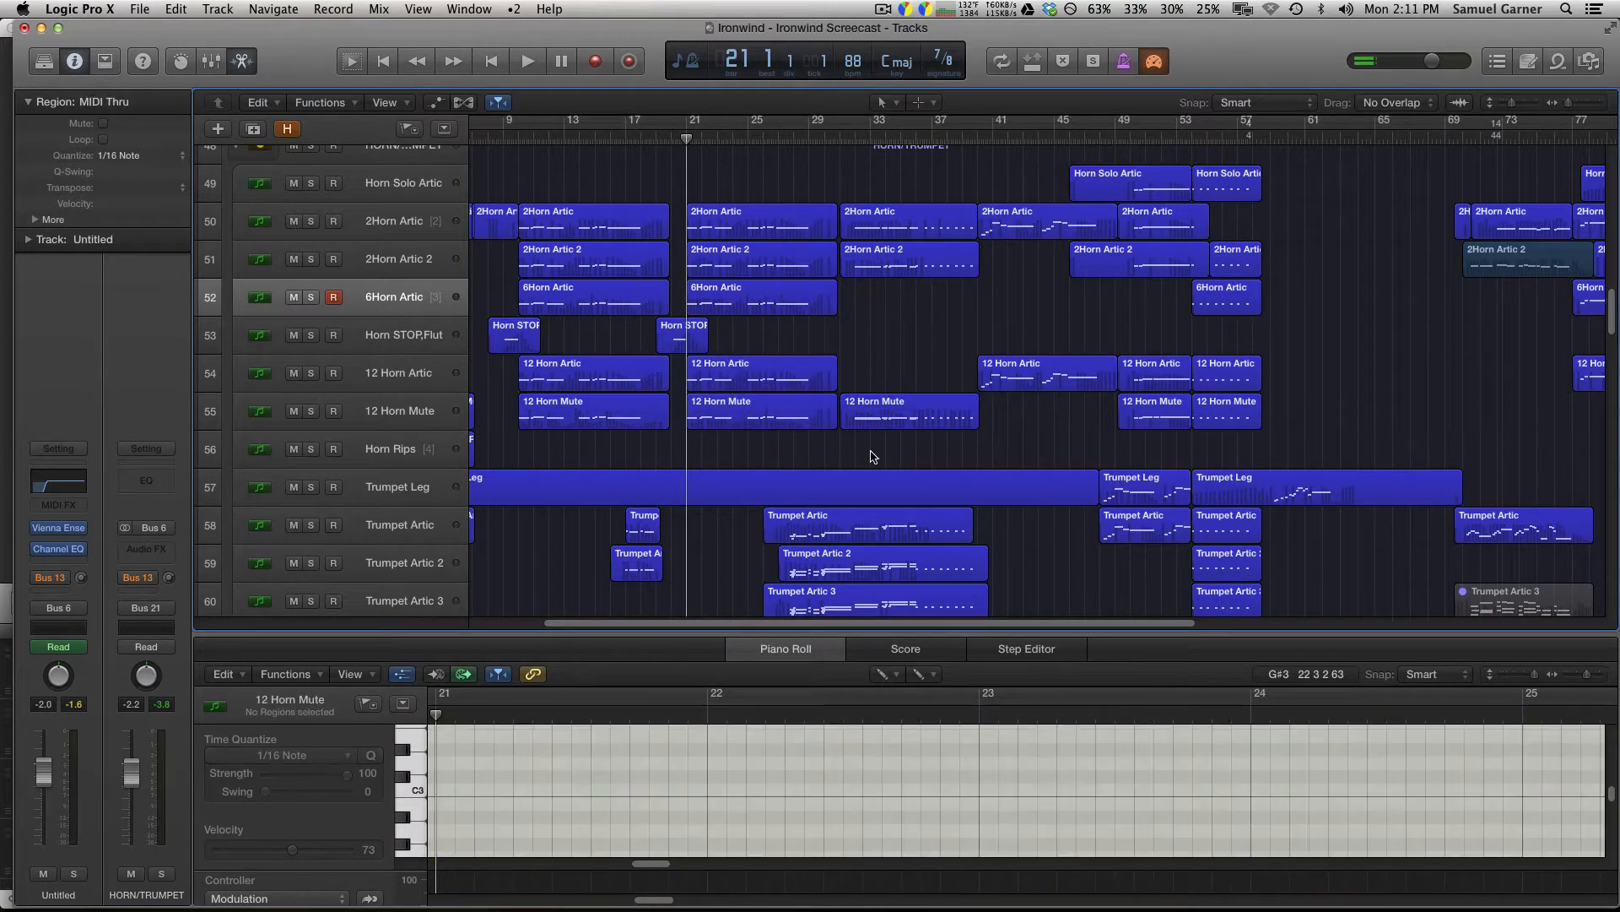
Examine how the regions are layered across the horn and trumpet tracks, from Horn Solo Artic down to Trup Harmon.
{"action": "key", "text": "super+Left"}
{"action": "key", "text": "super+Up"}
{"action": "scroll", "coordinate": [876, 461], "scroll_direction": "down", "scroll_amount": 1}
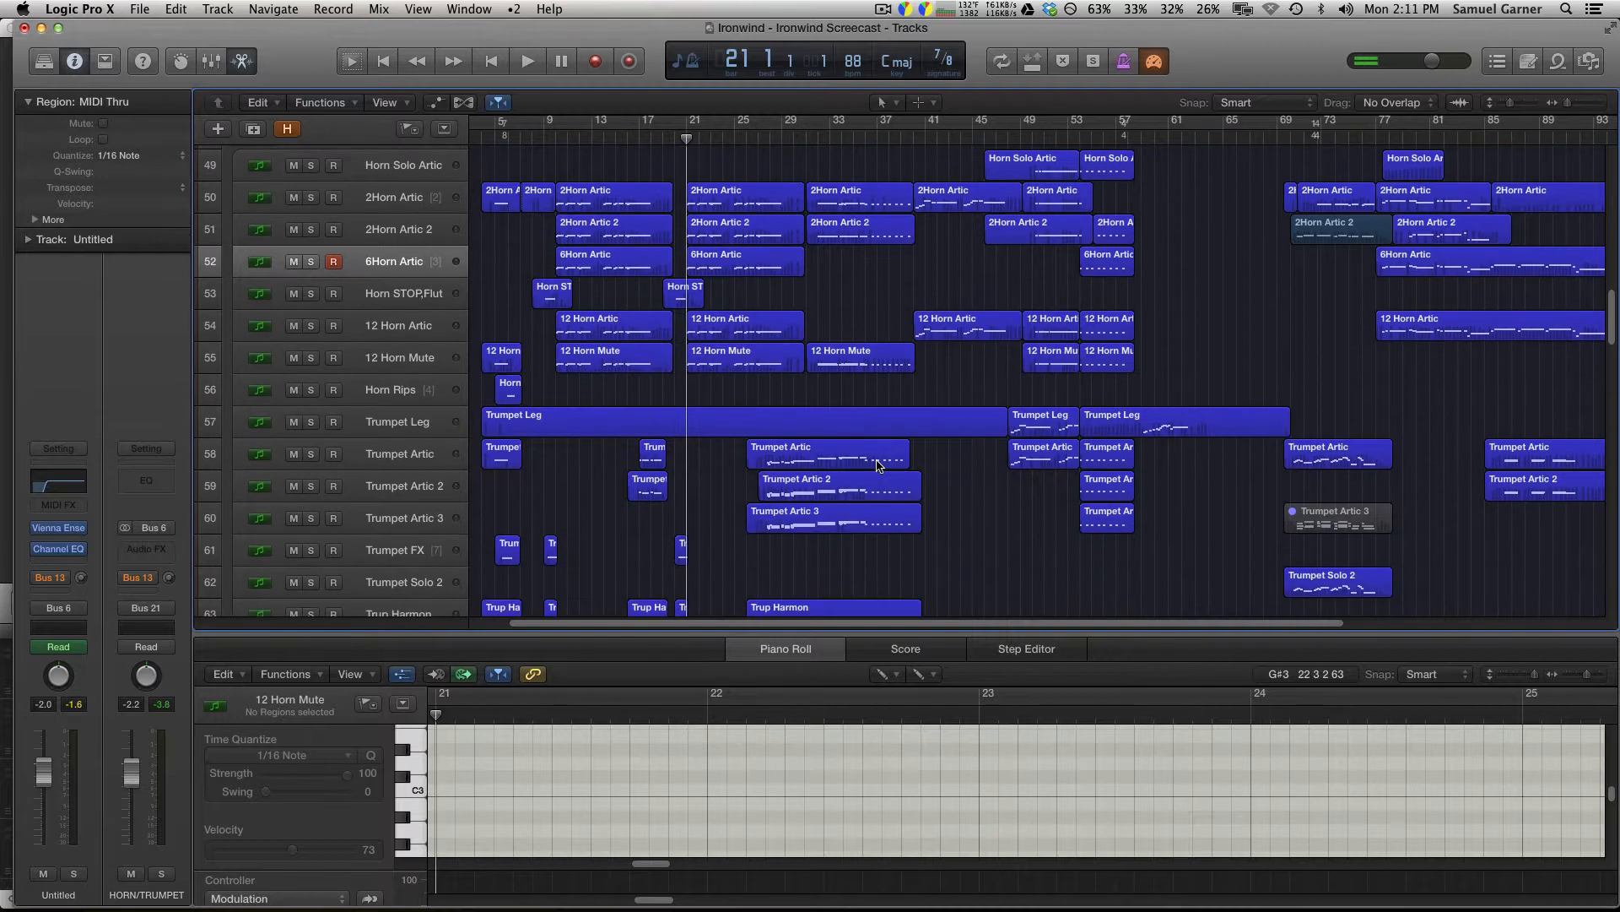
{"action": "scroll", "coordinate": [878, 469], "scroll_direction": "right", "scroll_amount": 2}
{"action": "scroll", "coordinate": [878, 469], "scroll_direction": "down", "scroll_amount": 3}
{"action": "scroll", "coordinate": [878, 475], "scroll_direction": "left", "scroll_amount": 1}
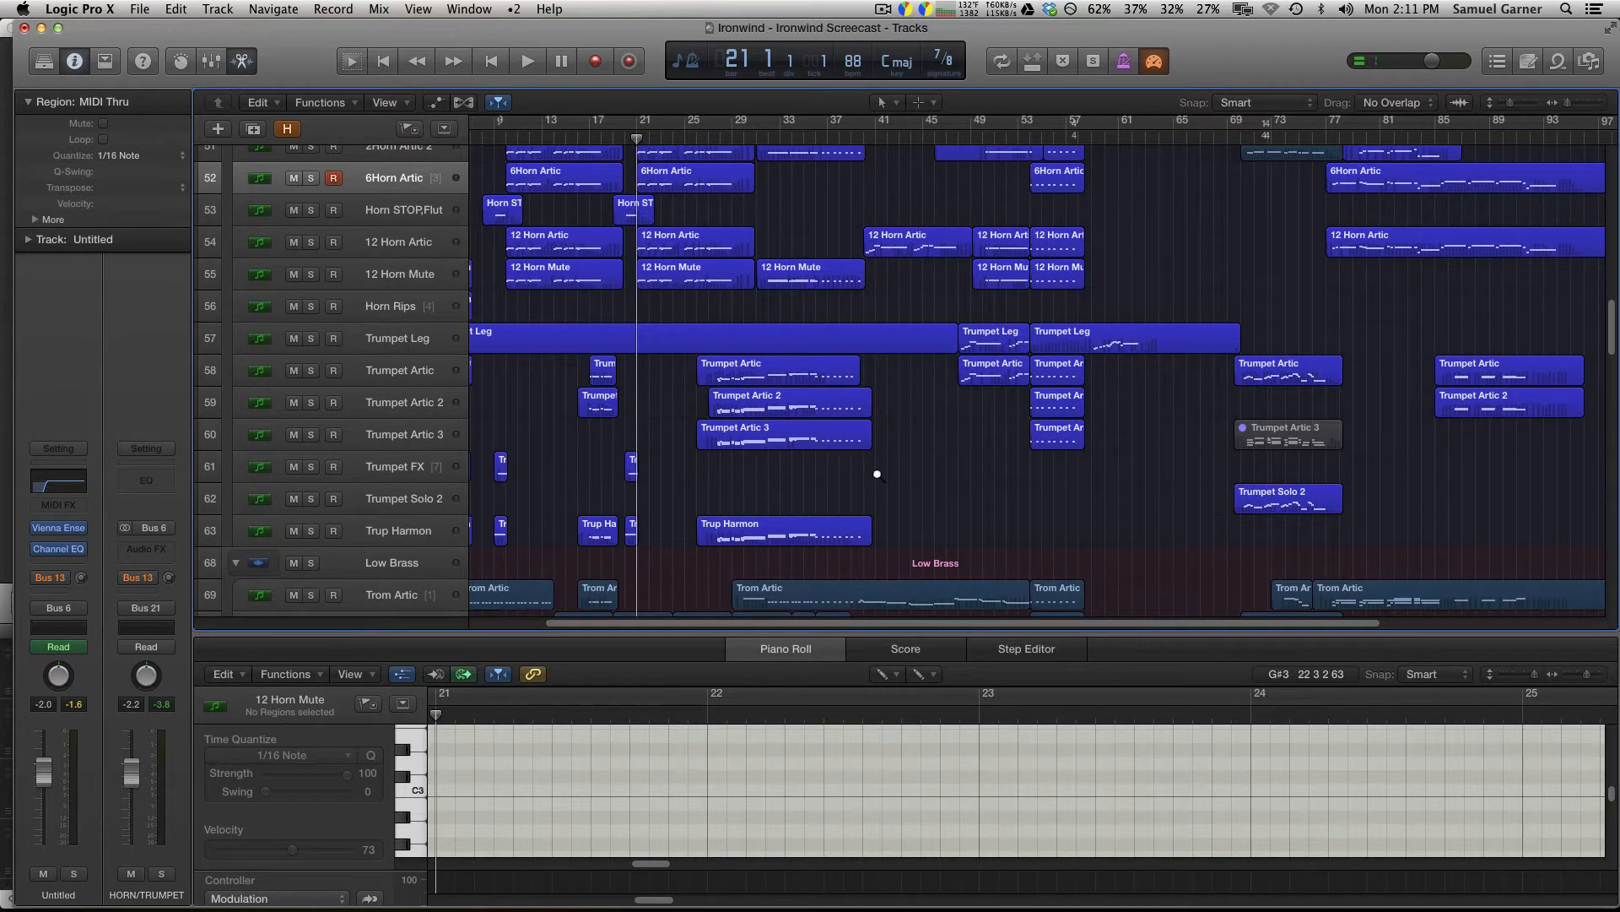
{"action": "key", "text": "super+Down"}
{"action": "scroll", "coordinate": [877, 475], "scroll_direction": "up", "scroll_amount": 3}
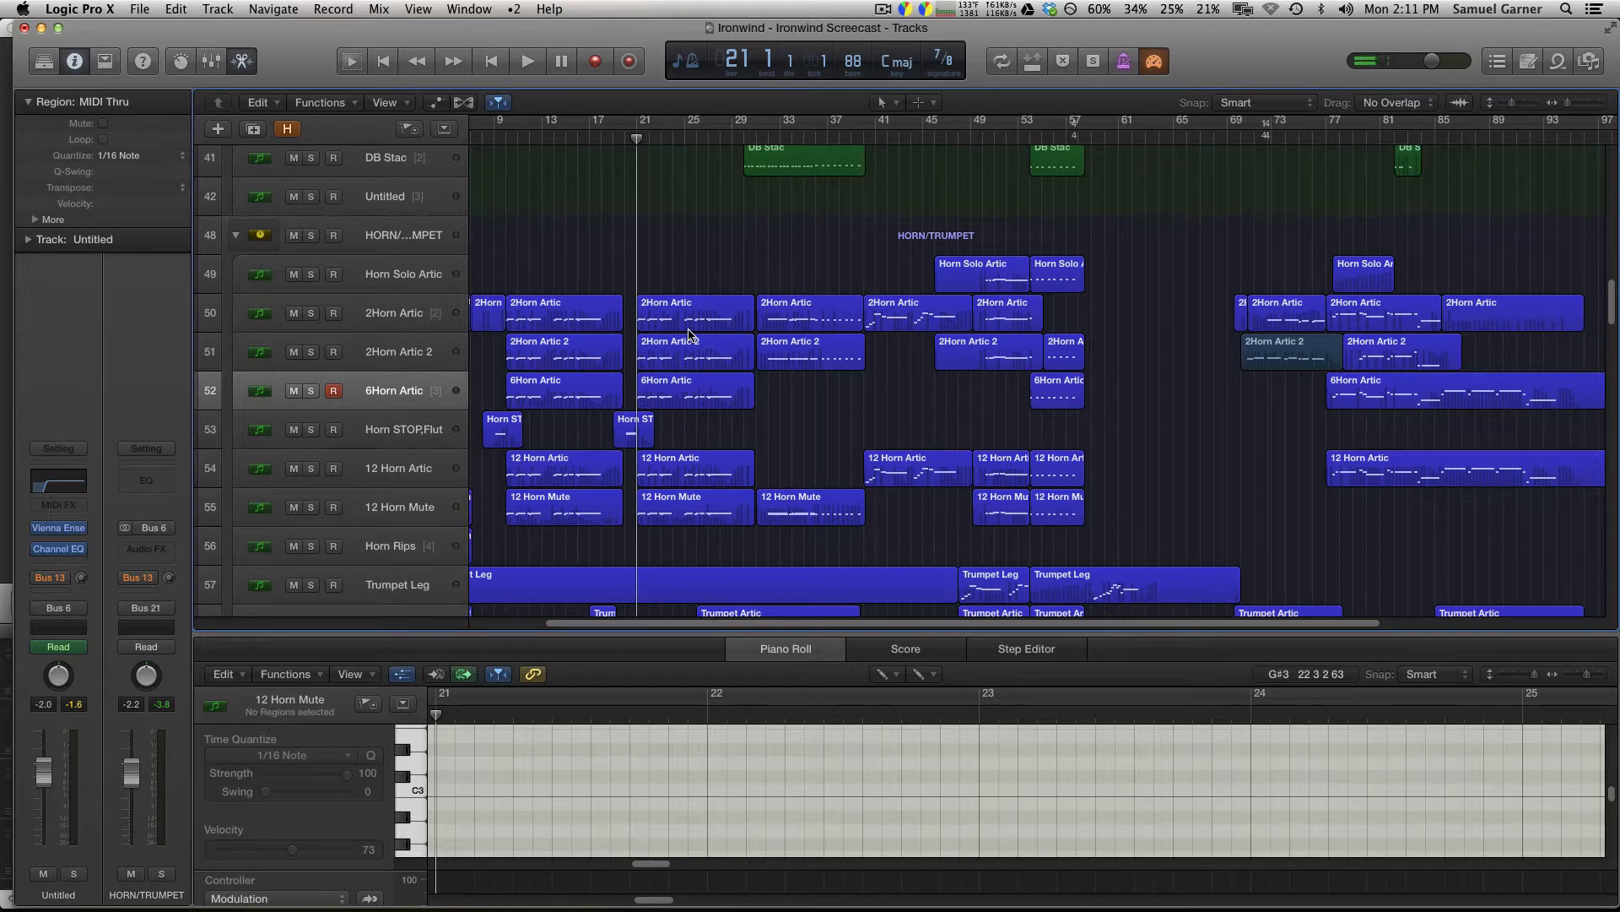
{"action": "scroll", "coordinate": [688, 335], "scroll_direction": "down", "scroll_amount": 3}
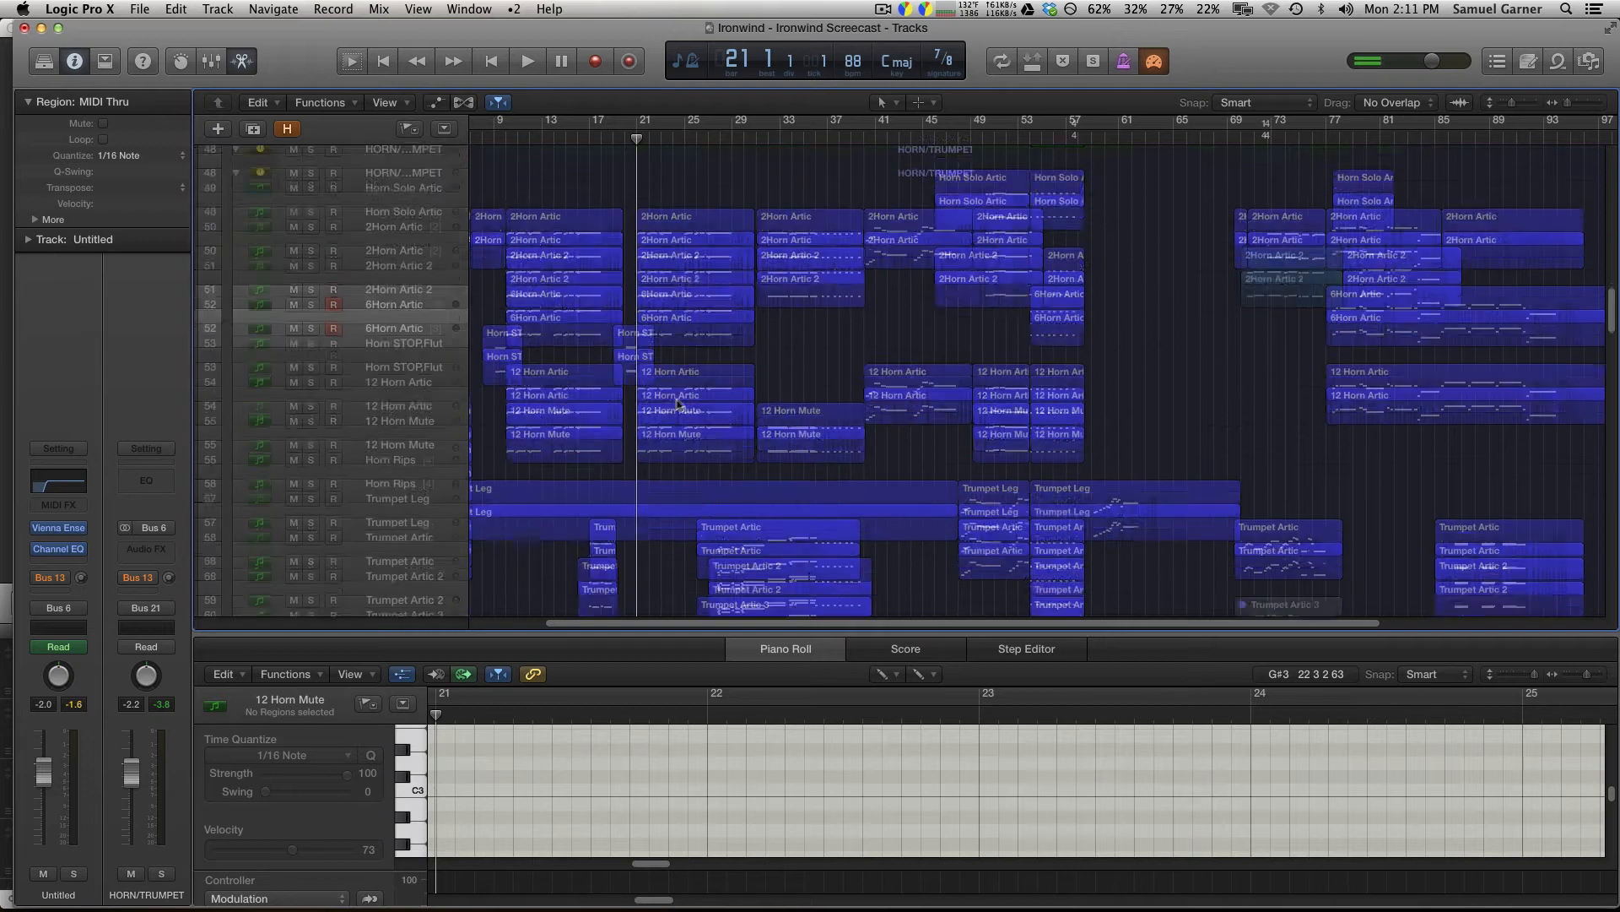
{"action": "scroll", "coordinate": [675, 405], "scroll_direction": "down", "scroll_amount": 3}
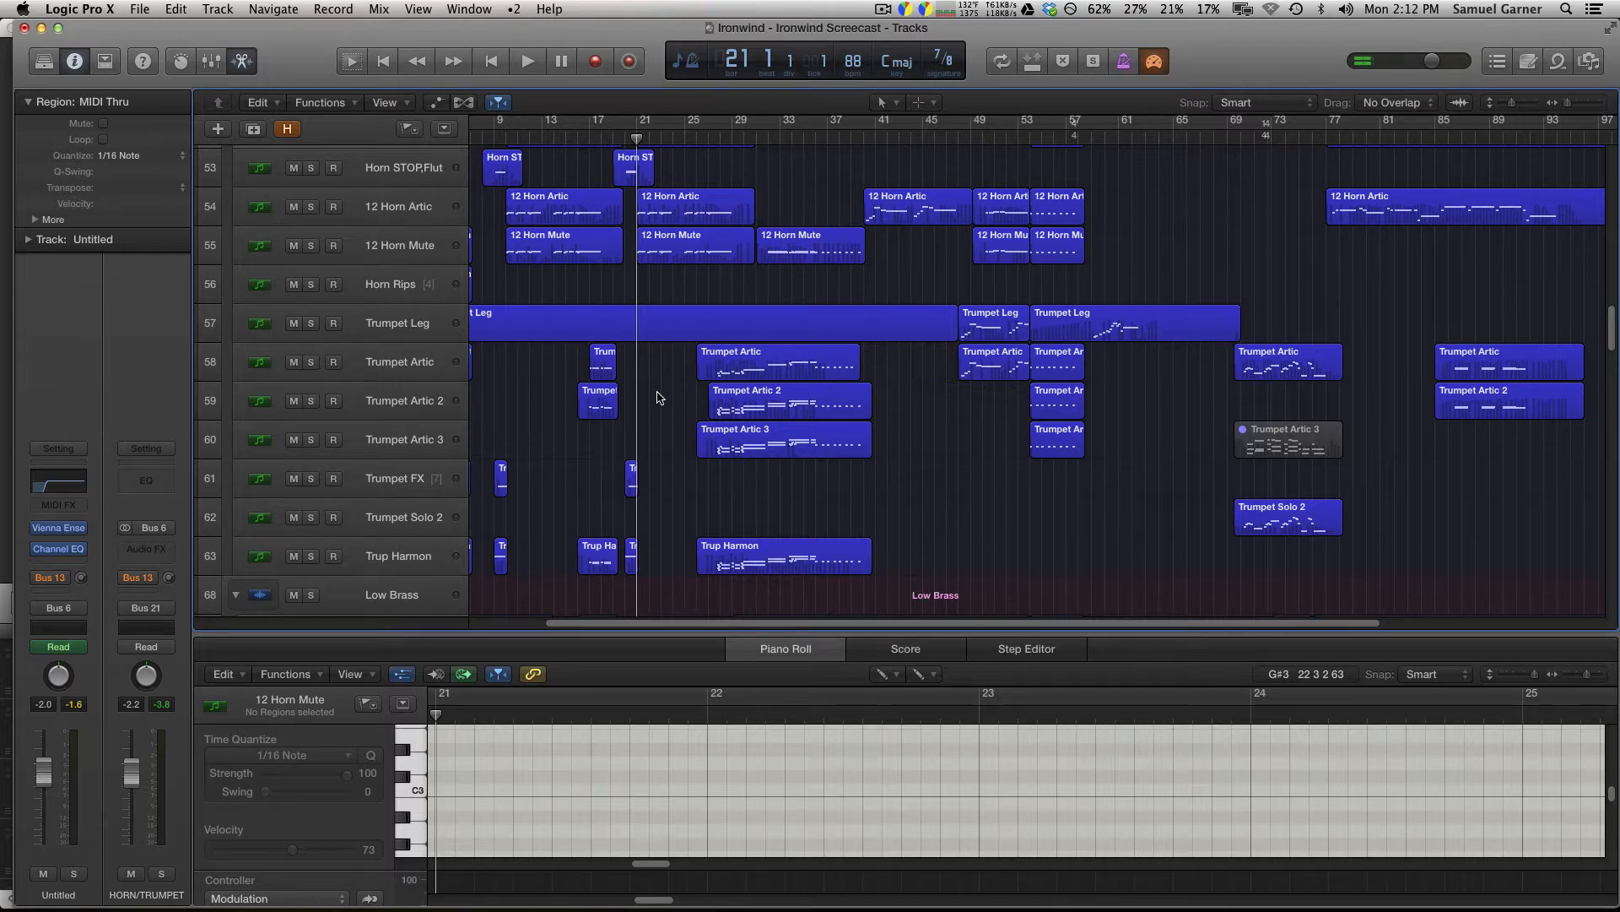
{"action": "scroll", "coordinate": [659, 400], "scroll_direction": "up", "scroll_amount": 3}
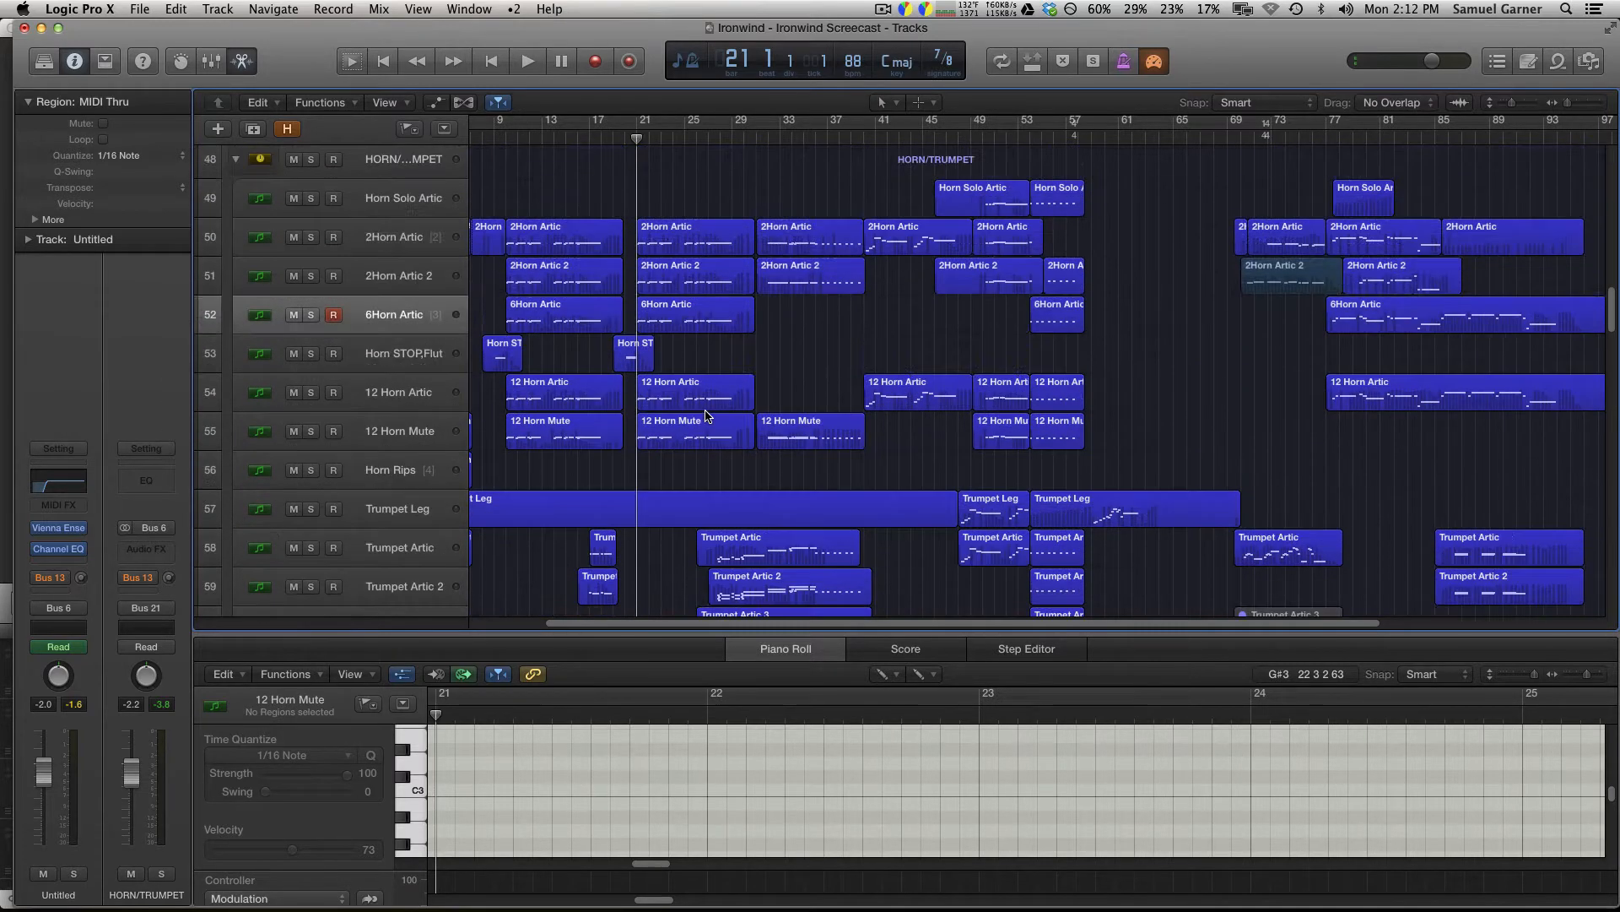
Select the Trumpet Artic, Artic 2, Artic 3 and Trup Harmon regions around bar 26 and play them in solo from bar 26.
{"action": "left_click", "coordinate": [699, 135]}
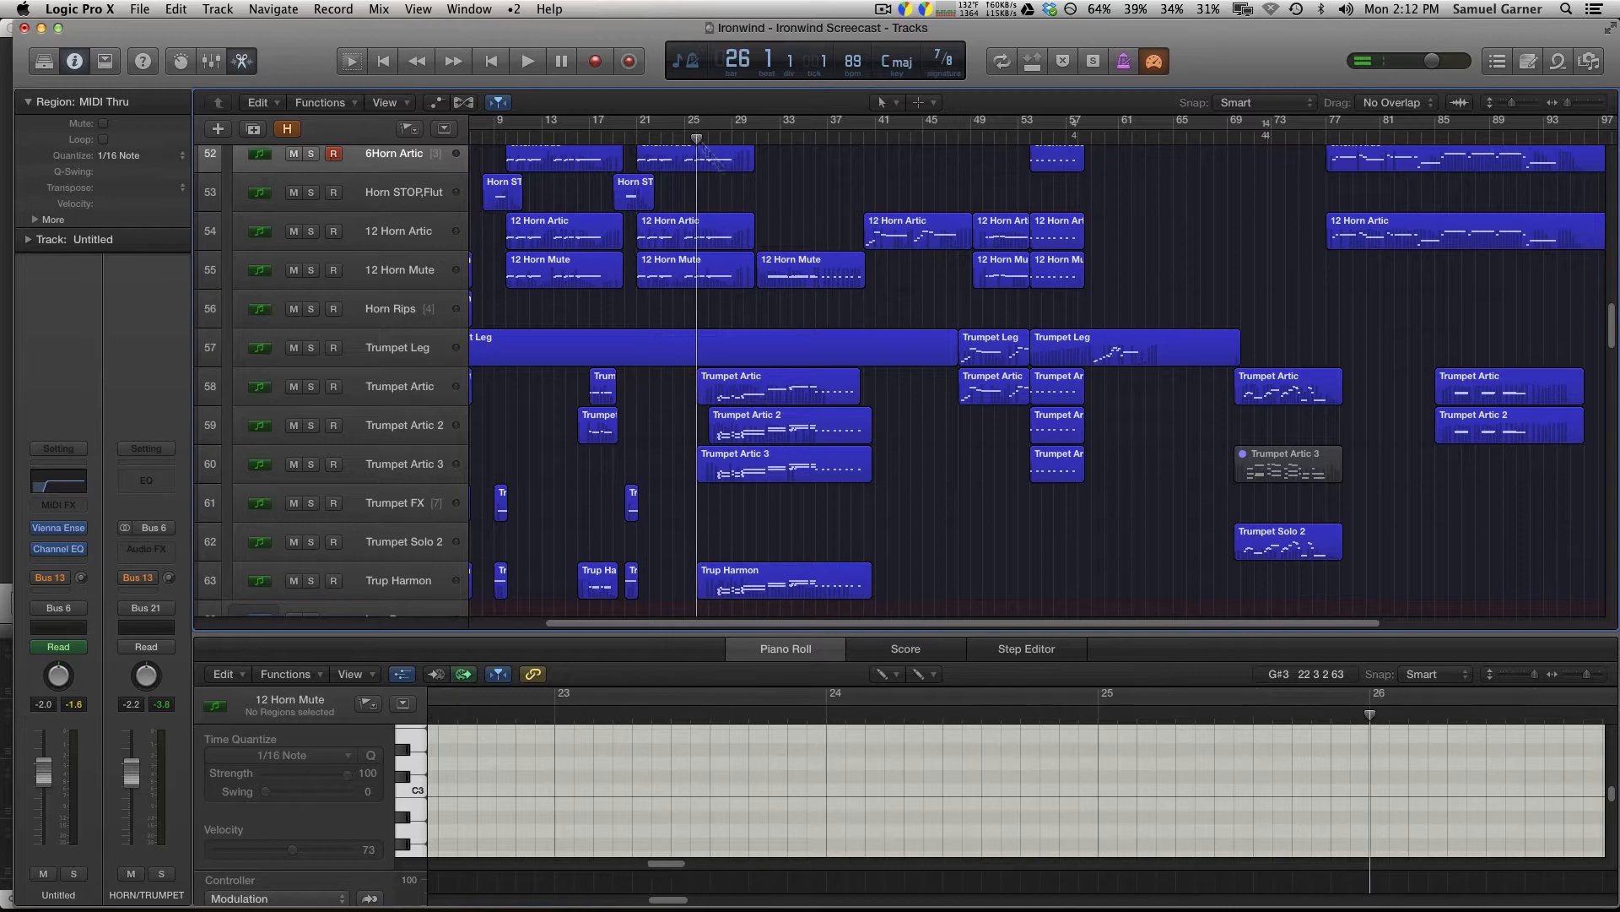
{"action": "scroll", "coordinate": [862, 349], "scroll_direction": "down", "scroll_amount": 3}
{"action": "left_click_drag", "start_coordinate": [896, 357], "coordinate": [800, 540]}
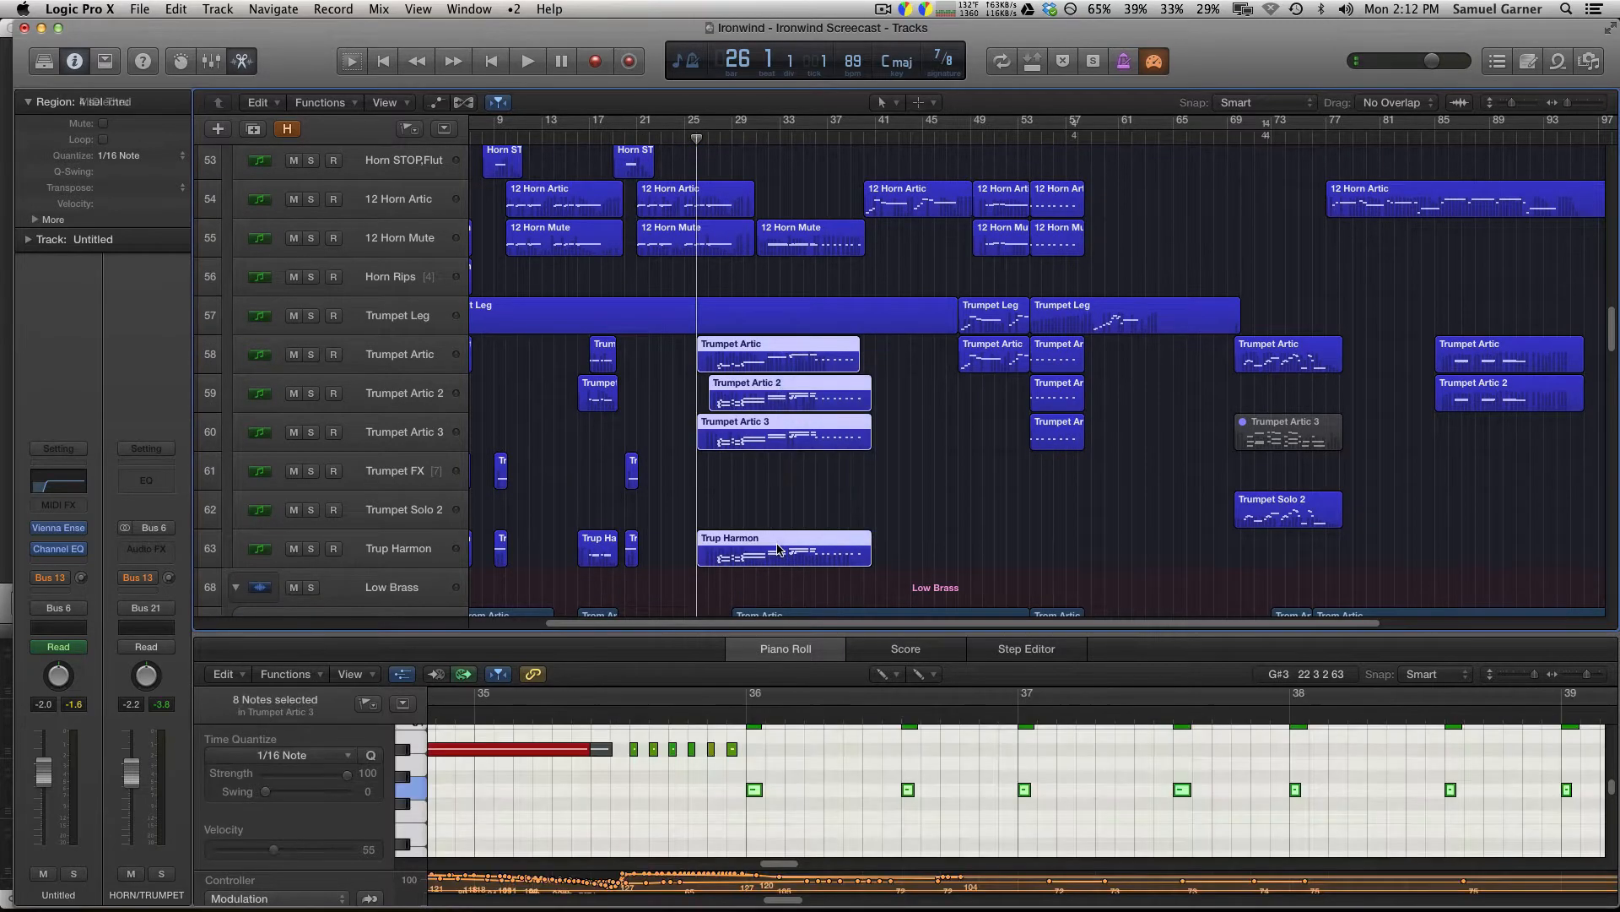
{"action": "key", "text": "ctrl+s"}
{"action": "key", "text": "space"}
Follow the soloed trumpet regions during playback from bar 26 to bar 36 and examine their notes in the Piano Roll.
{"action": "key", "text": "super+Right"}
{"action": "key", "text": "super+Right"}
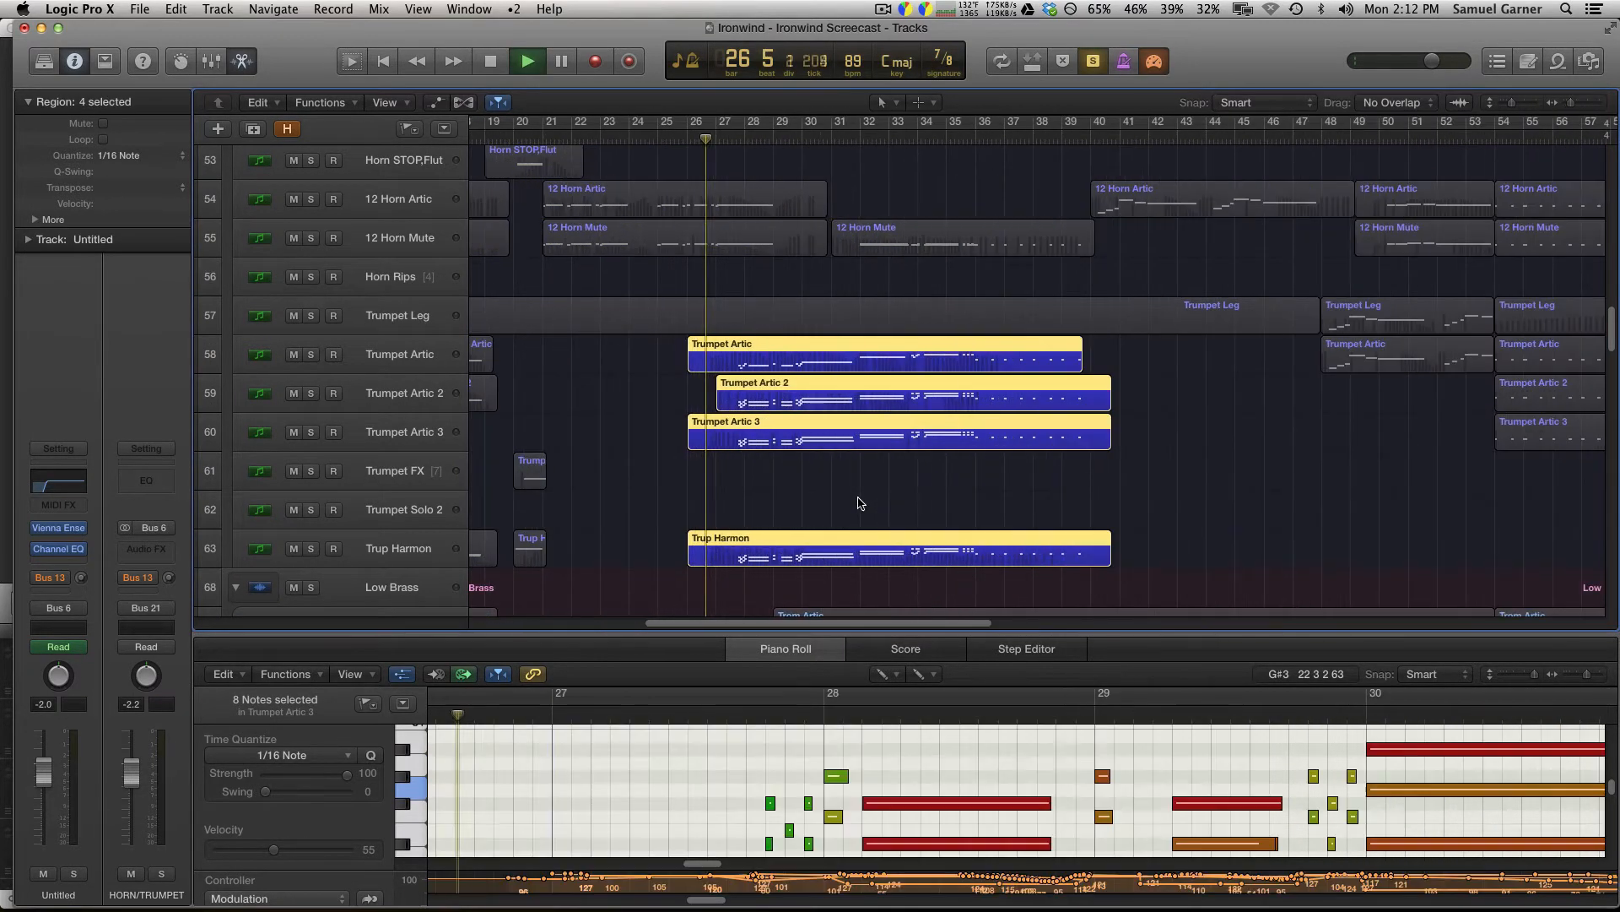
{"action": "key", "text": "super+Down"}
{"action": "scroll", "coordinate": [858, 502], "scroll_direction": "right", "scroll_amount": 3}
{"action": "scroll", "coordinate": [858, 583], "scroll_direction": "down", "scroll_amount": 2}
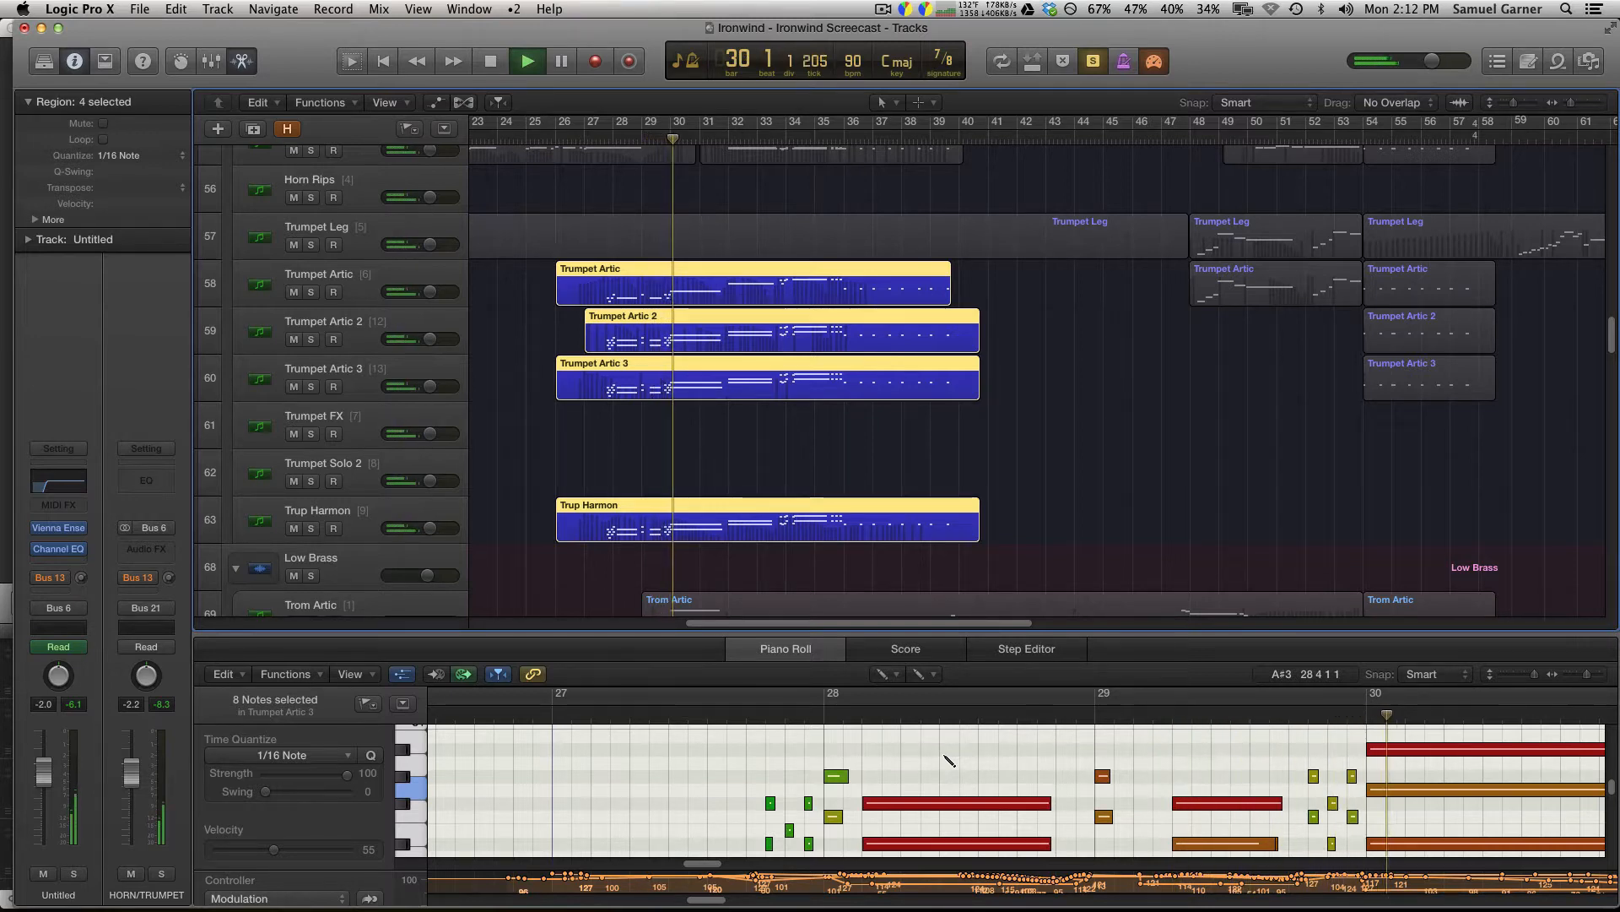
{"action": "scroll", "coordinate": [950, 760], "scroll_direction": "down", "scroll_amount": 5}
{"action": "scroll", "coordinate": [951, 758], "scroll_direction": "right", "scroll_amount": 10}
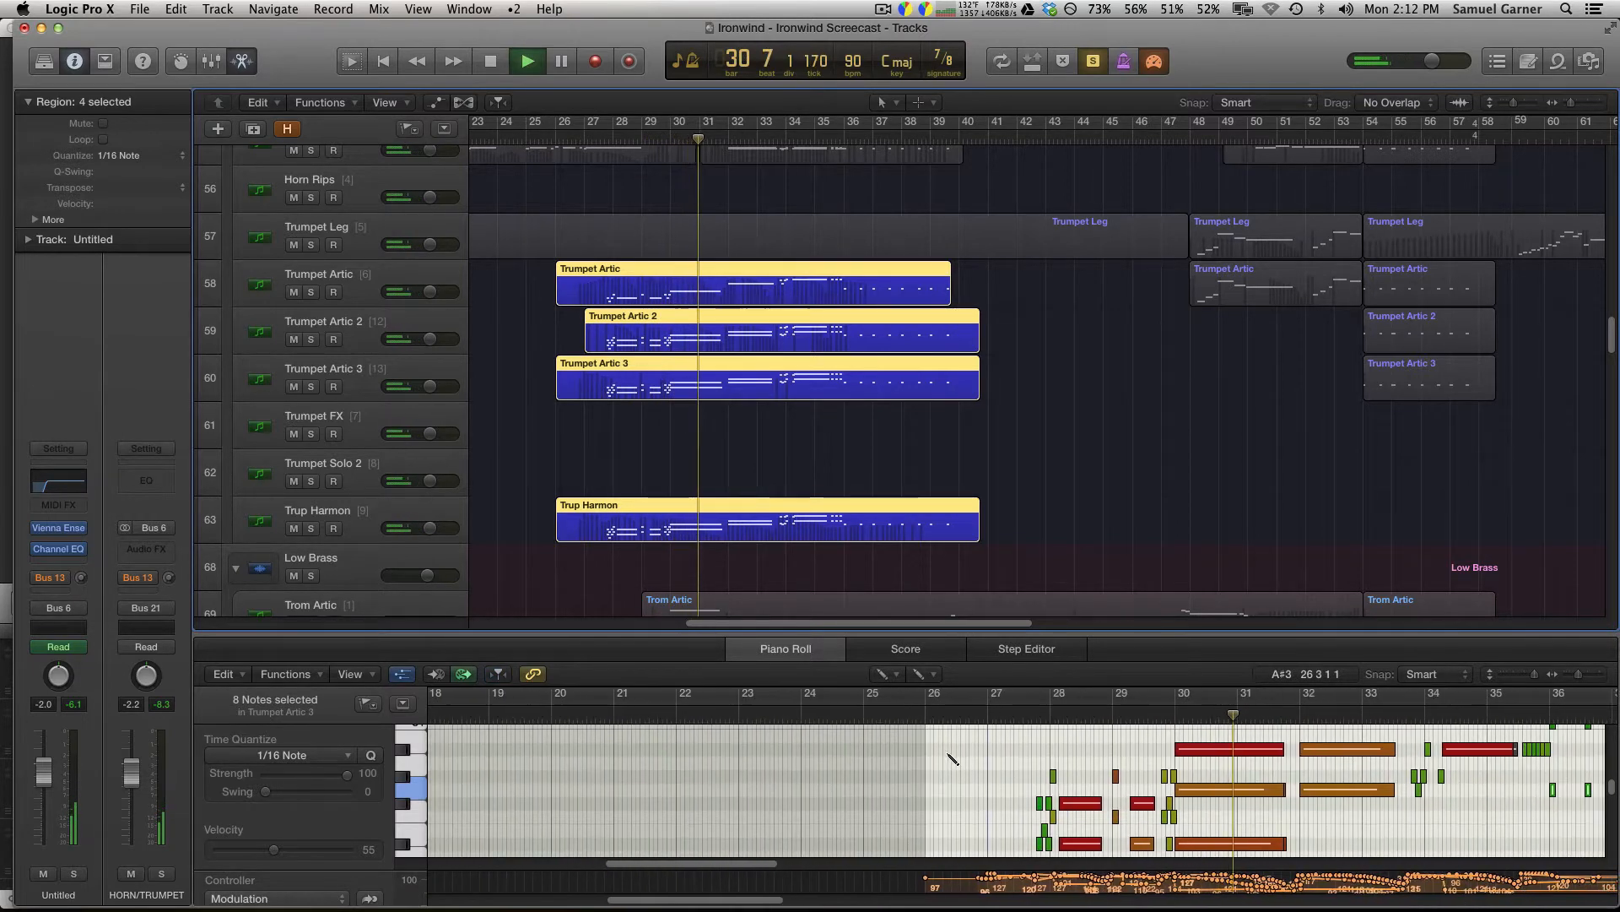
{"action": "scroll", "coordinate": [951, 758], "scroll_direction": "up", "scroll_amount": 3}
{"action": "scroll", "coordinate": [951, 758], "scroll_direction": "right", "scroll_amount": 2}
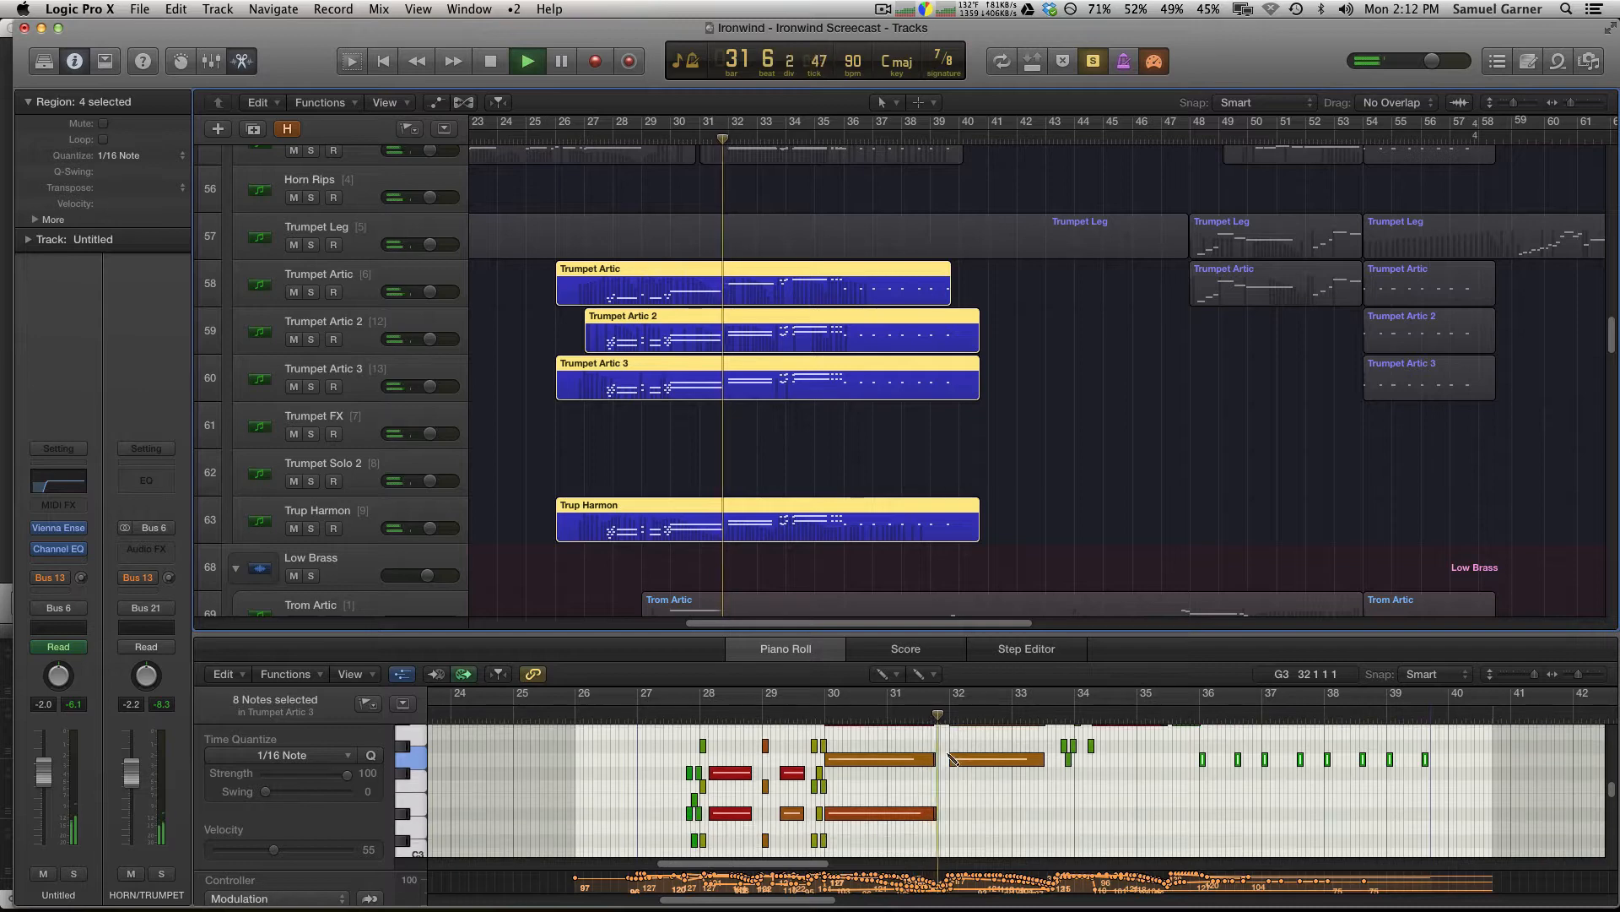
{"action": "scroll", "coordinate": [952, 758], "scroll_direction": "up", "scroll_amount": 2}
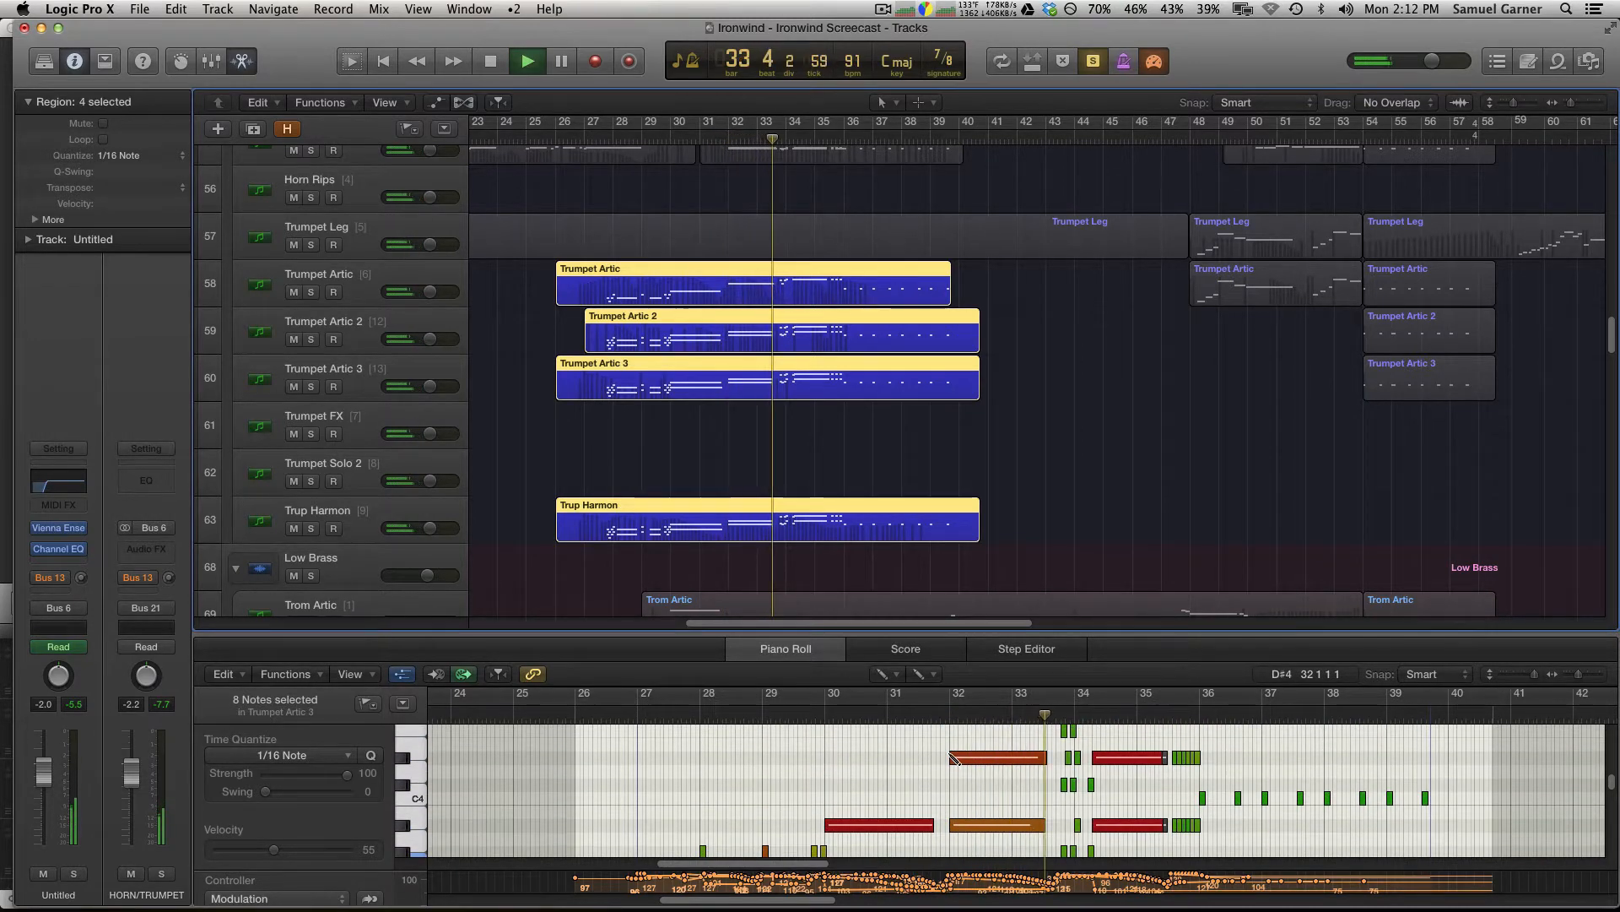
{"action": "scroll", "coordinate": [963, 757], "scroll_direction": "down", "scroll_amount": 5}
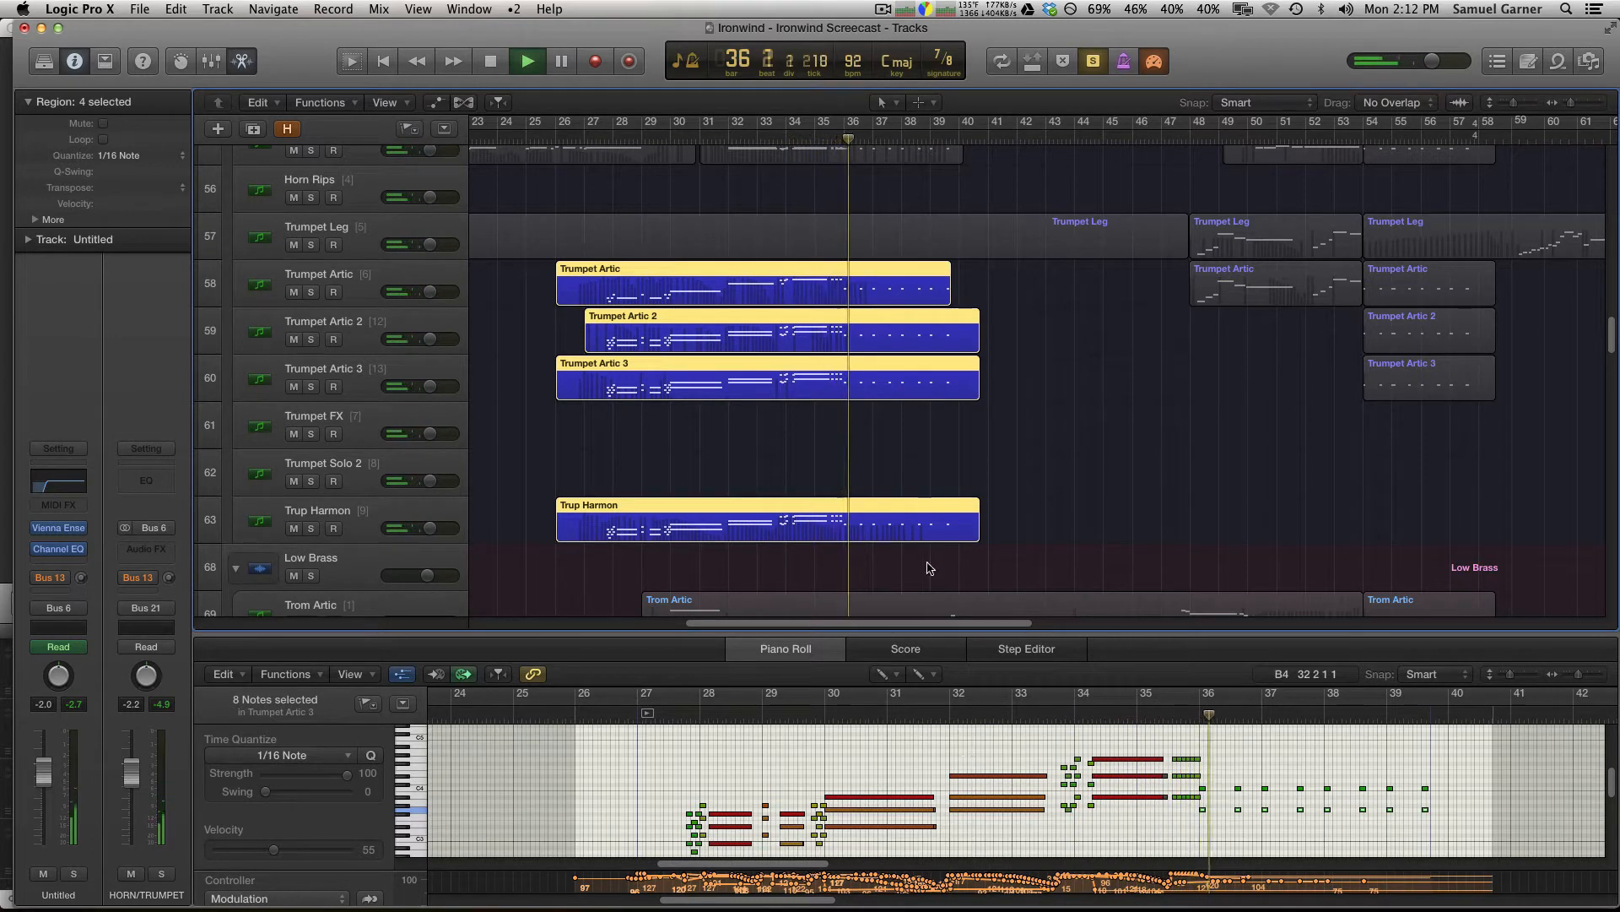
Stop playback, turn solo mode off and return the playhead to bar 26.
{"action": "key", "text": "space"}
{"action": "key", "text": "ctrl+s"}
{"action": "left_click", "coordinate": [556, 139]}
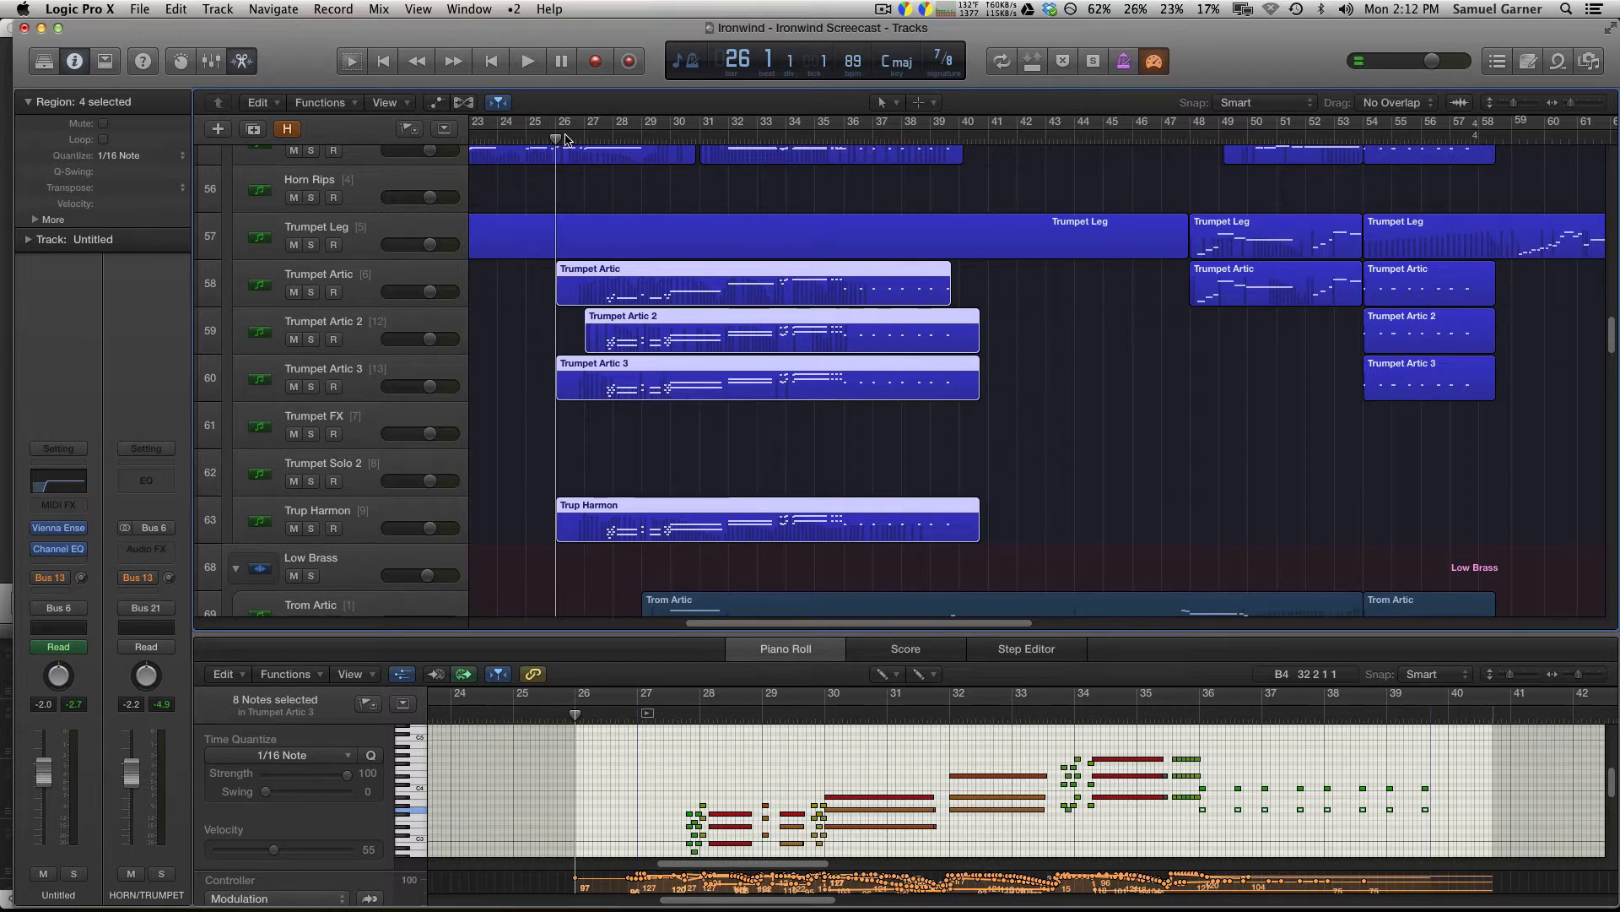
Deselect the regions and inspect the Trumpet Artic, Trumpet Artic 2 and Trumpet Artic 3 tracks one after another.
{"action": "scroll", "coordinate": [820, 422], "scroll_direction": "down", "scroll_amount": 2}
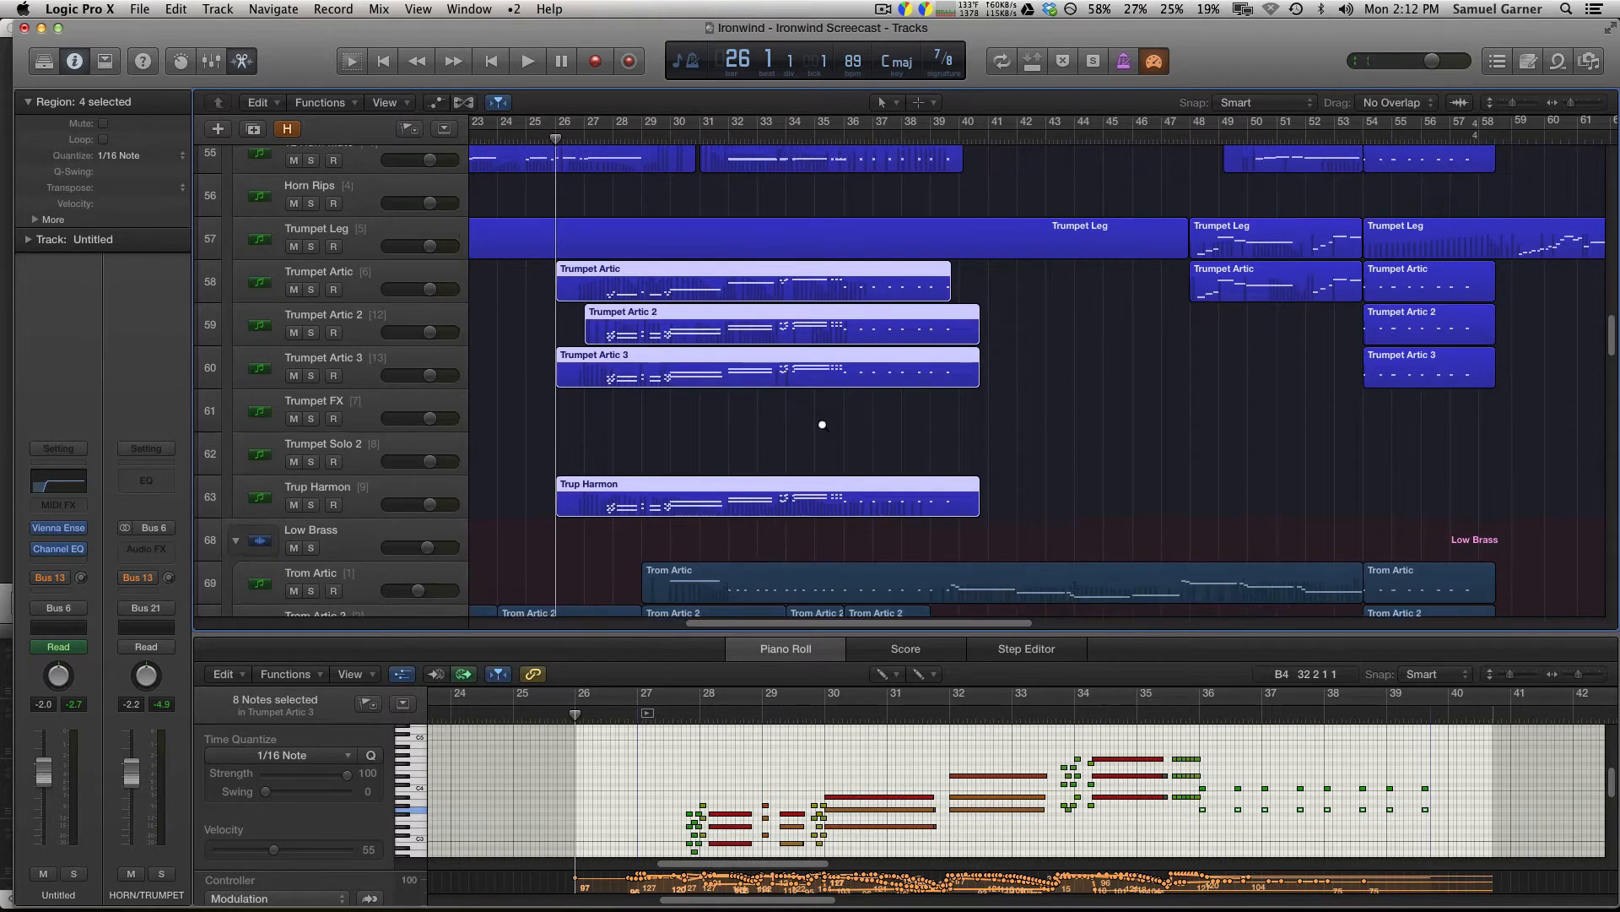
{"action": "scroll", "coordinate": [815, 420], "scroll_direction": "up", "scroll_amount": 4}
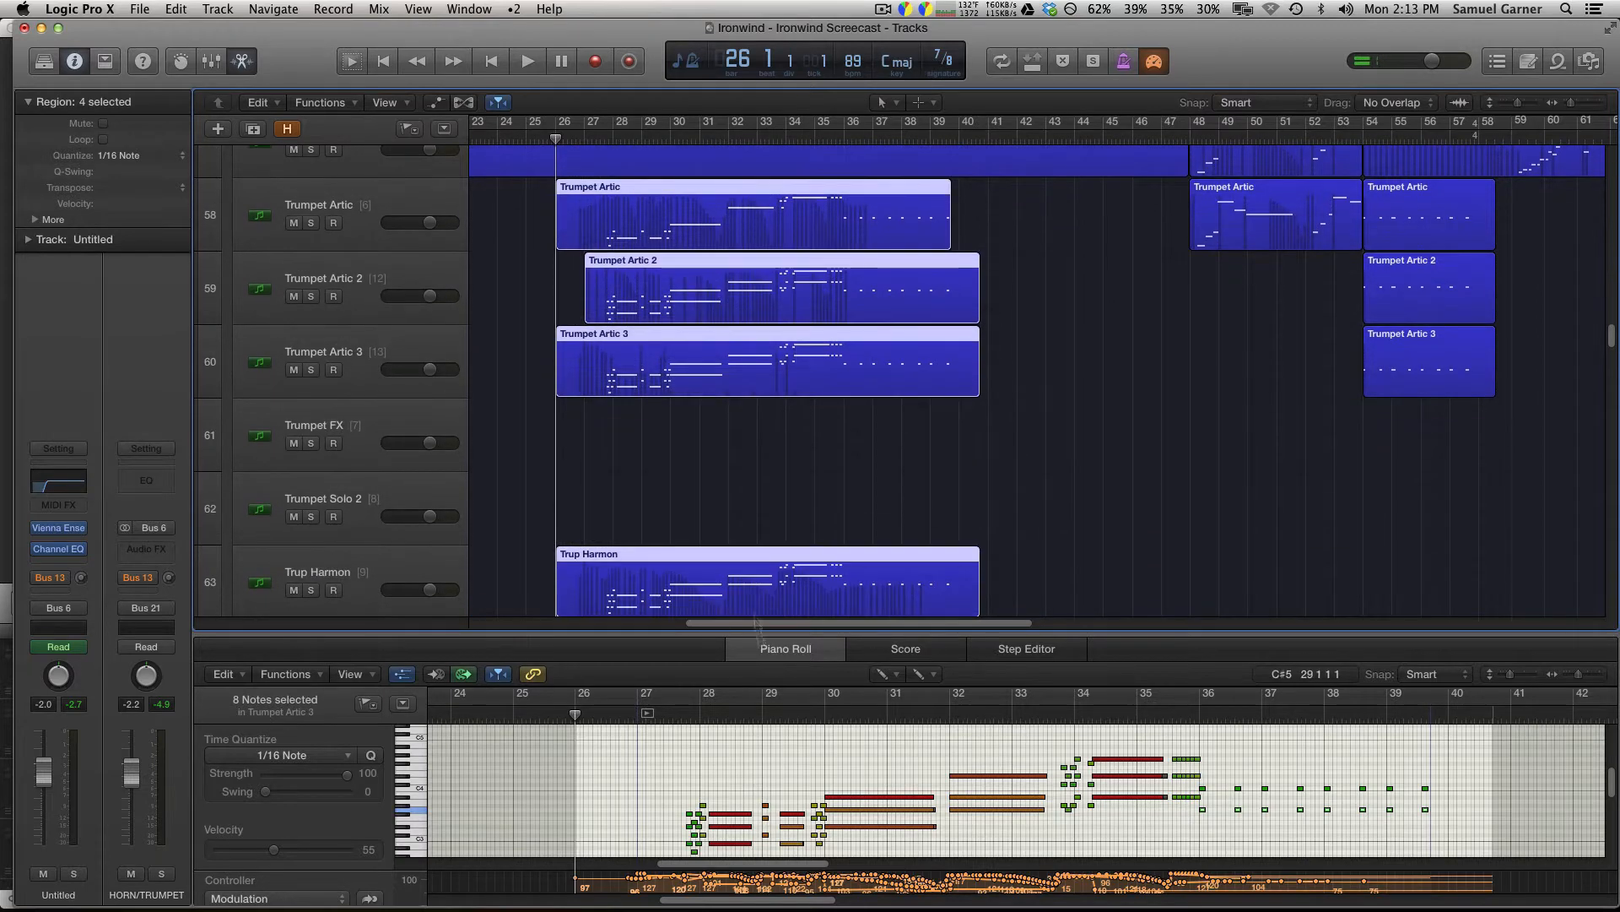
{"action": "left_click", "coordinate": [745, 431]}
{"action": "left_click", "coordinate": [340, 185]}
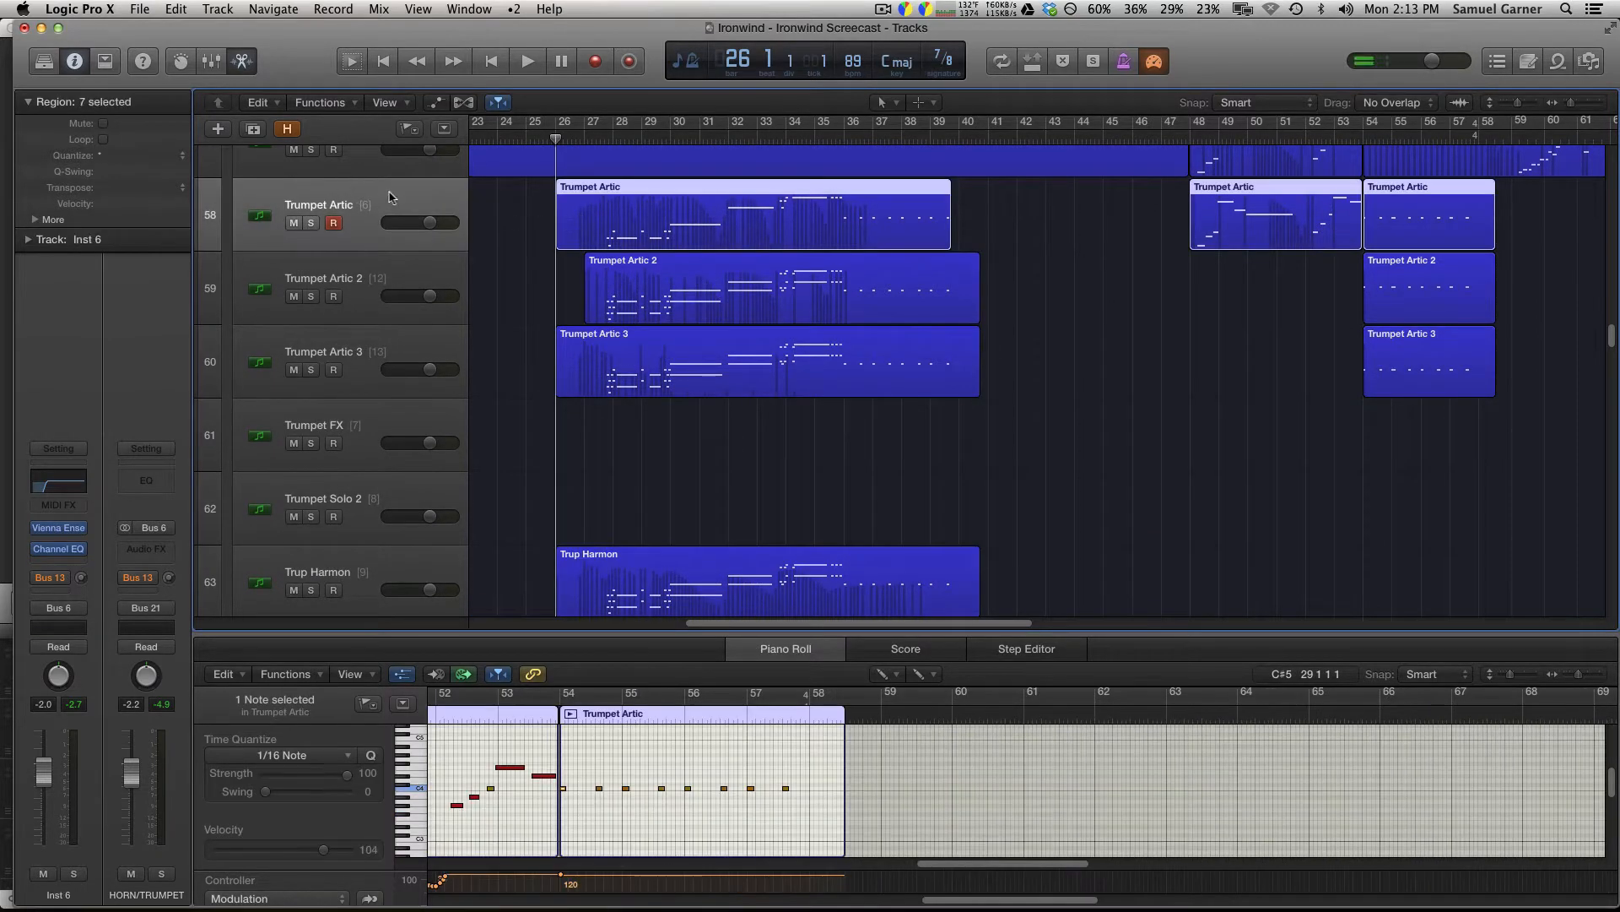
{"action": "left_click", "coordinate": [351, 269]}
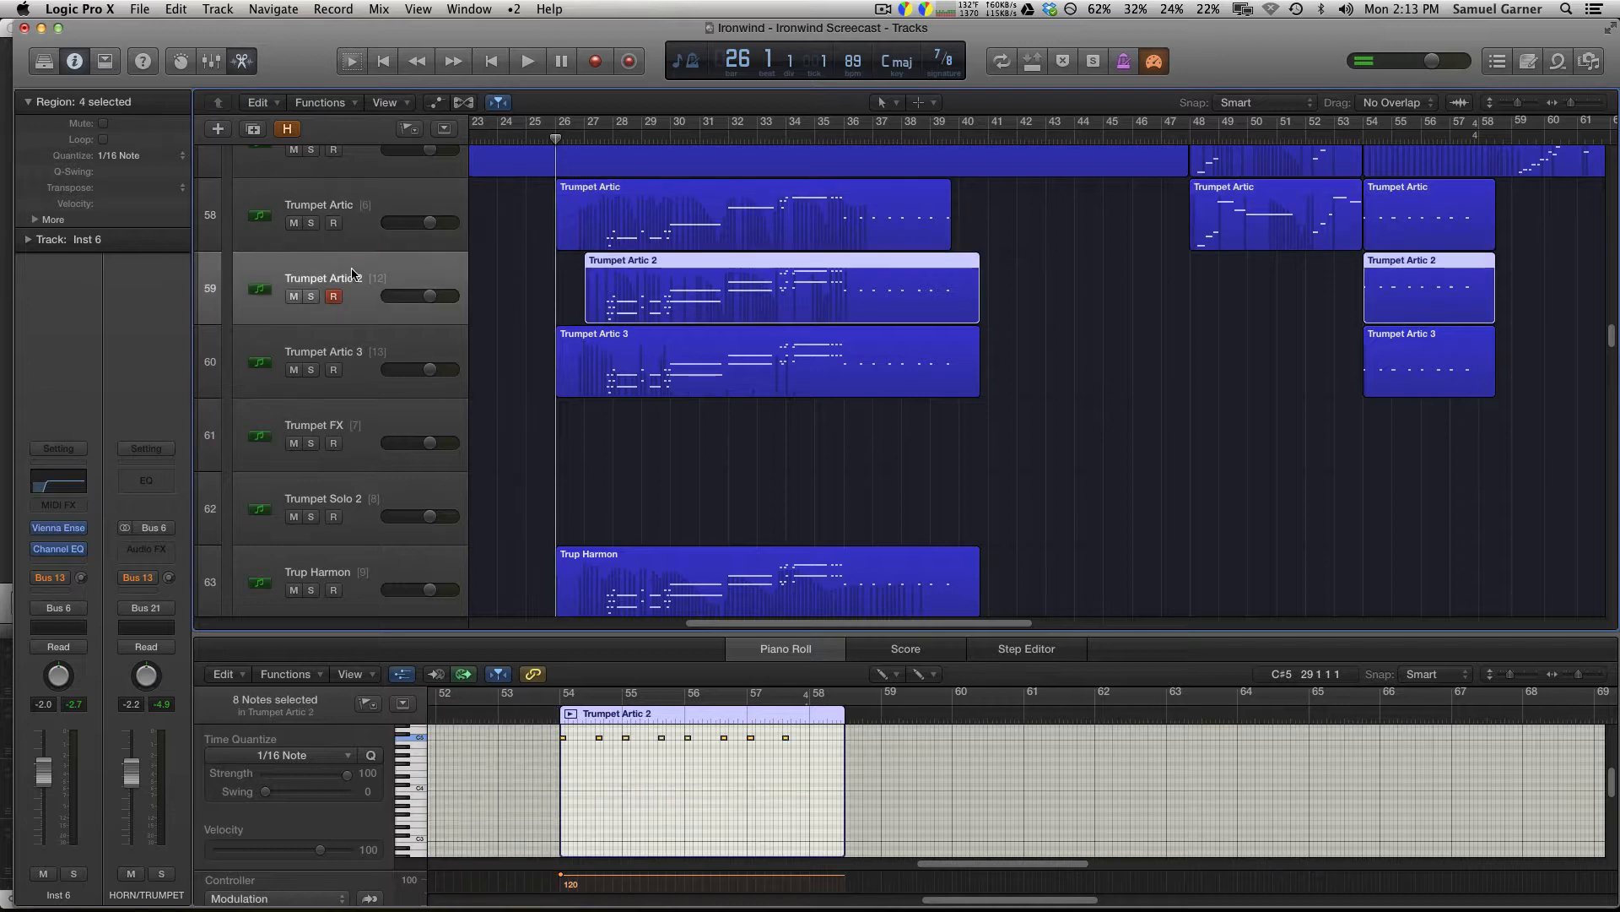
{"action": "left_click", "coordinate": [363, 354]}
{"action": "scroll", "coordinate": [732, 505], "scroll_direction": "down", "scroll_amount": 2}
{"action": "key", "text": "super+Up"}
{"action": "scroll", "coordinate": [732, 505], "scroll_direction": "up", "scroll_amount": 5}
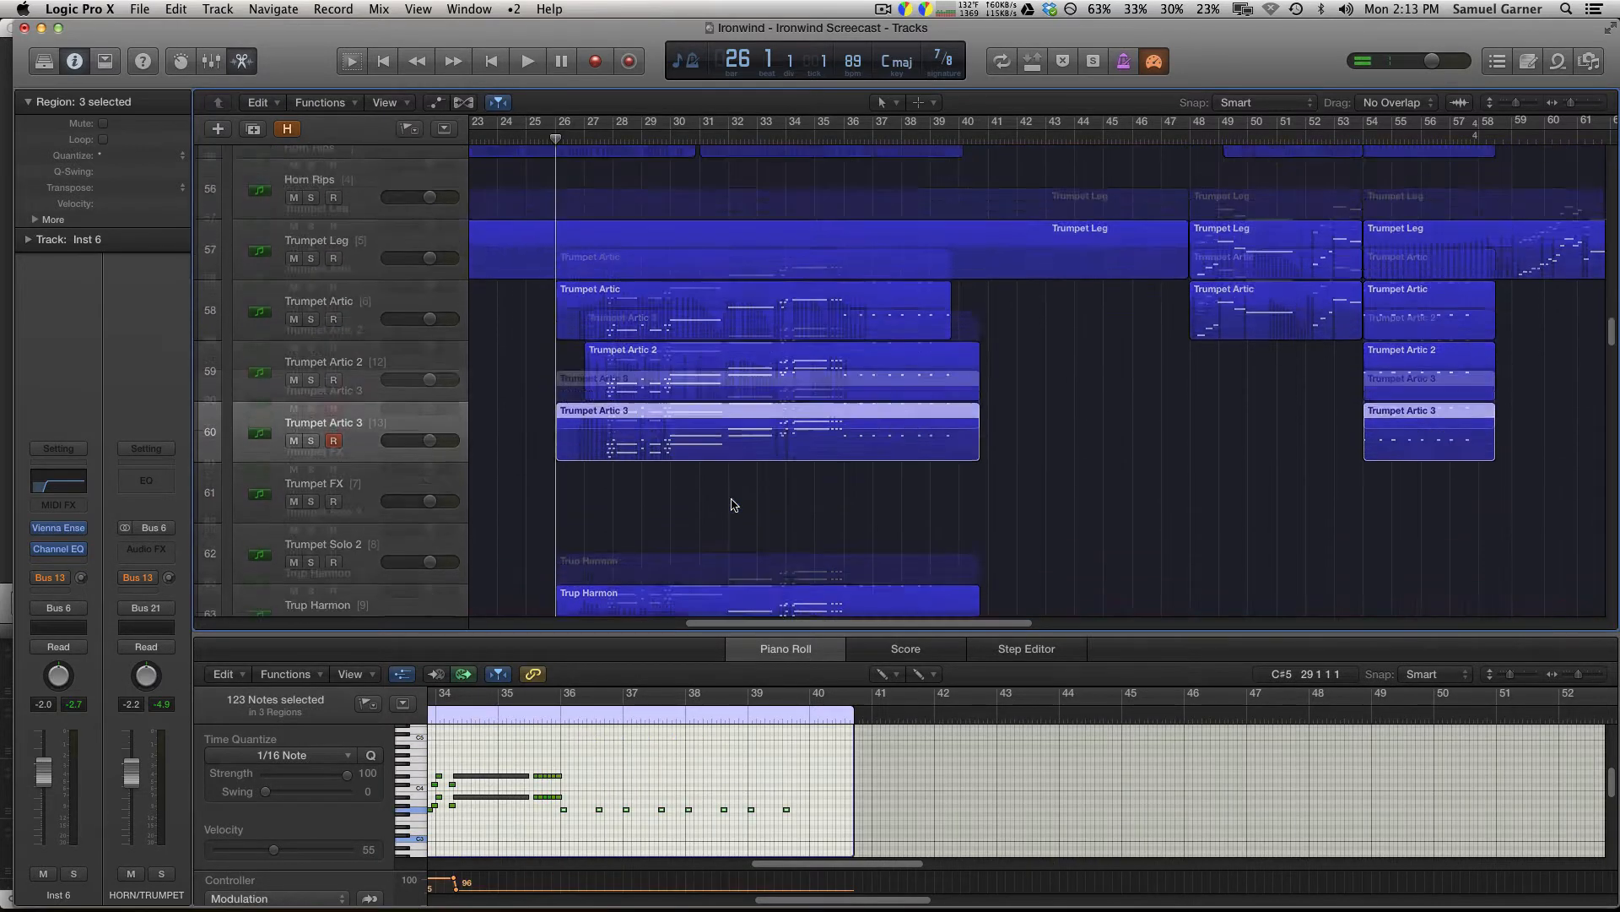
Compare the Trumpet Artic and Trumpet Artic 2 tracks with the Trup Harmon track by selecting each in turn.
{"action": "left_click", "coordinate": [732, 506]}
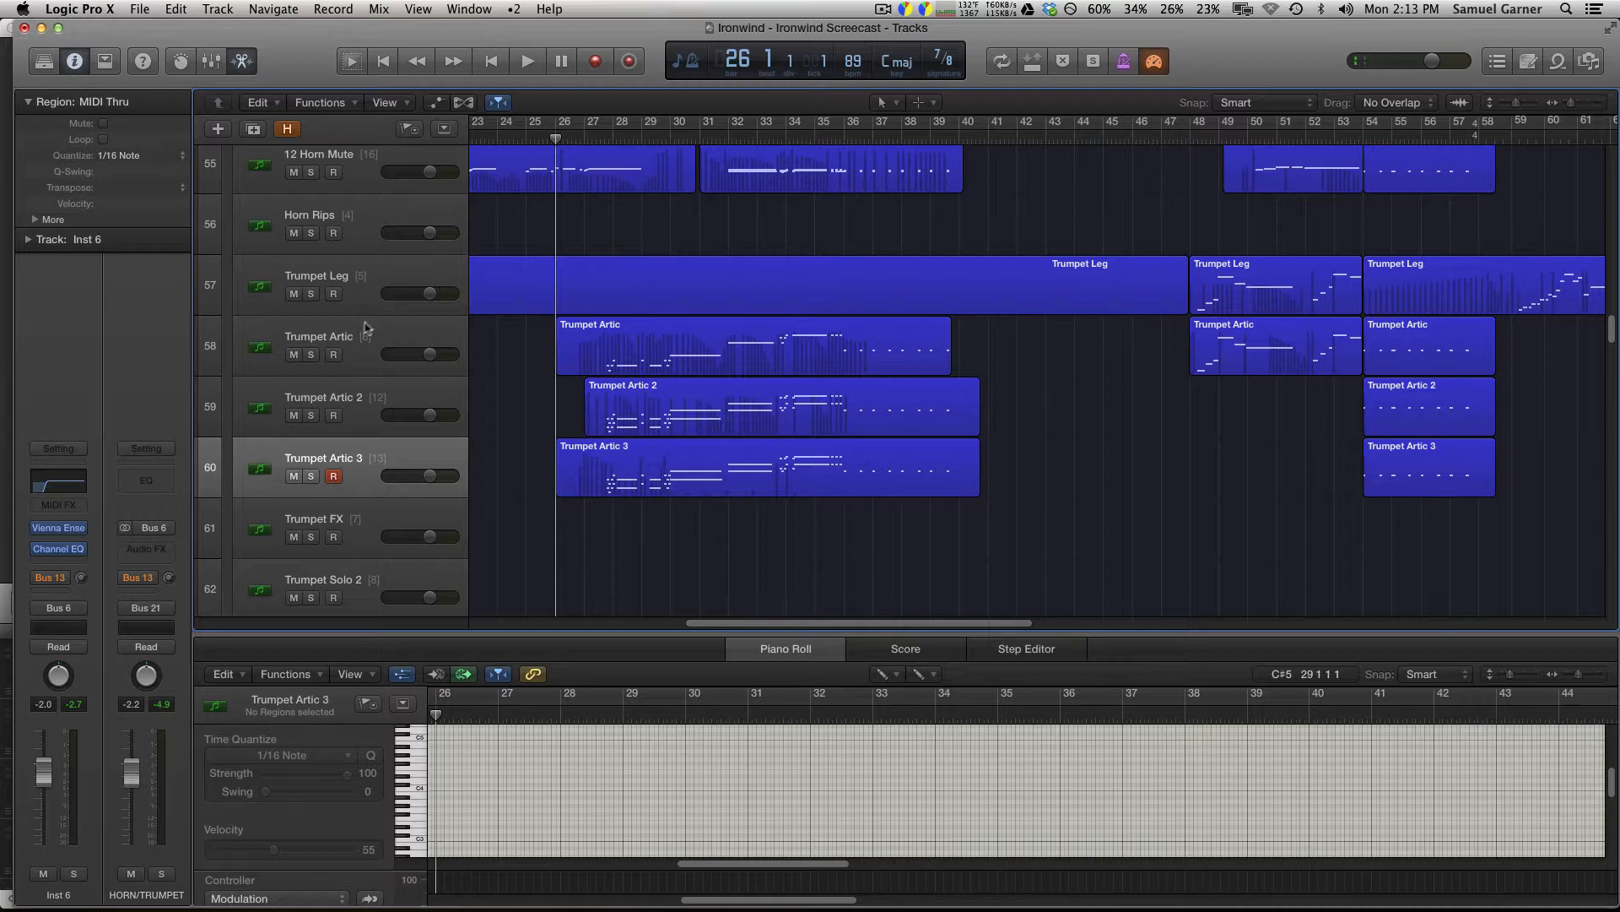
{"action": "left_click", "coordinate": [366, 329]}
{"action": "scroll", "coordinate": [363, 333], "scroll_direction": "down", "scroll_amount": 2}
{"action": "left_click", "coordinate": [361, 335]}
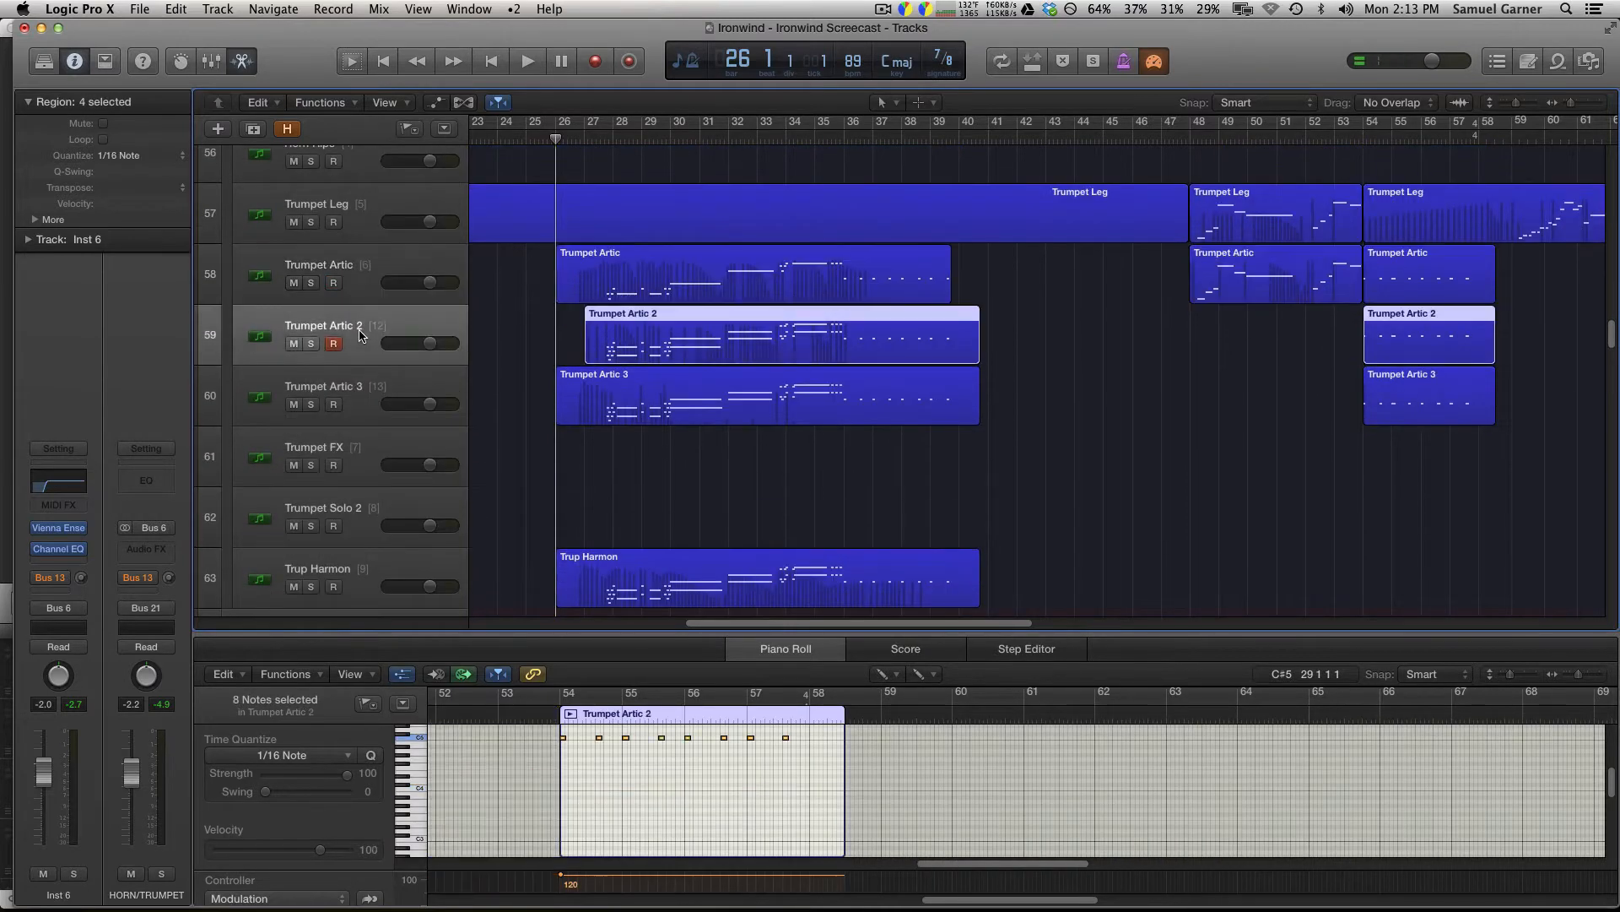
{"action": "scroll", "coordinate": [366, 372], "scroll_direction": "down", "scroll_amount": 1}
{"action": "left_click", "coordinate": [363, 535]}
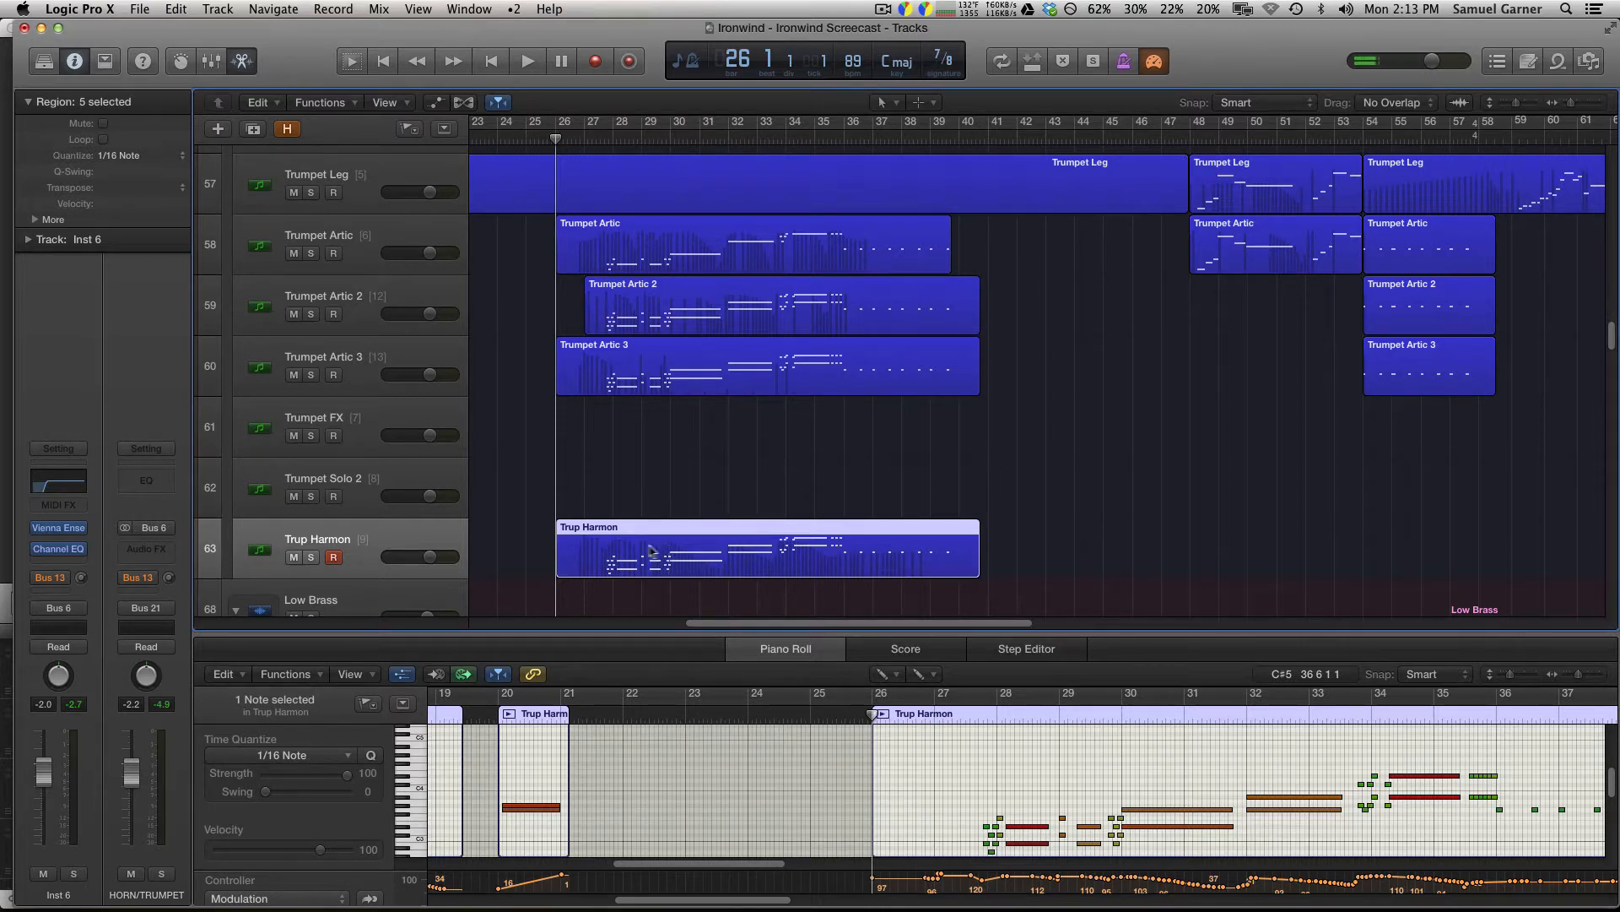
Select the Trumpet Artic, Artic 2, Artic 3 and Trup Harmon regions and listen to them in solo from around bar 27, then stop.
{"action": "left_click", "coordinate": [656, 474]}
{"action": "left_click", "coordinate": [613, 139]}
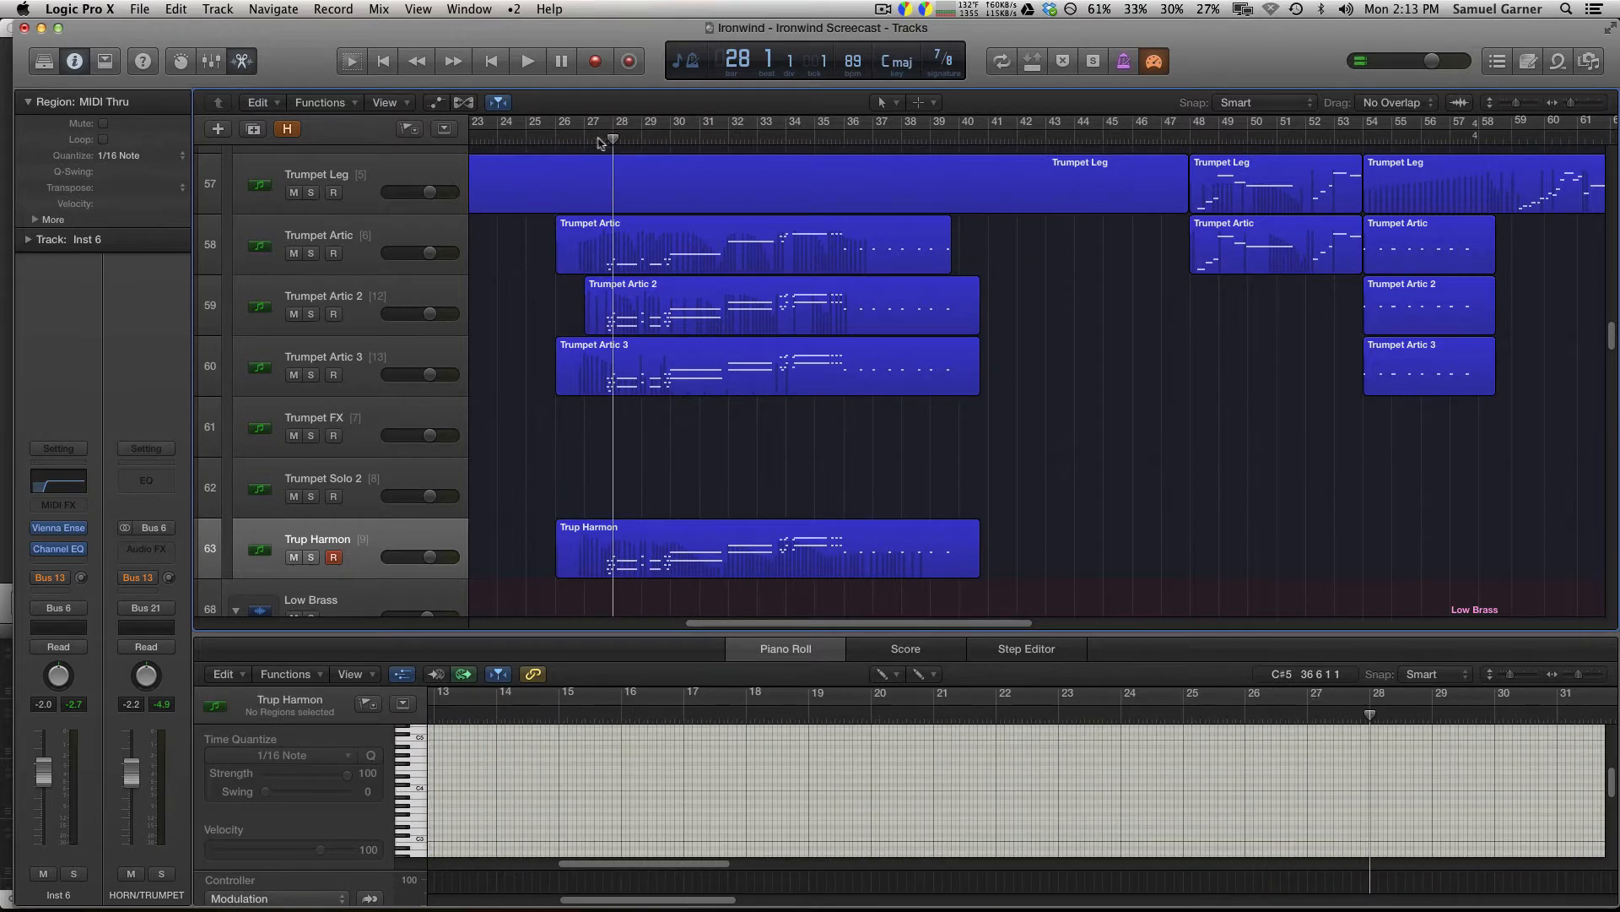
{"action": "left_click", "coordinate": [601, 140]}
{"action": "key", "text": "ctrl+s"}
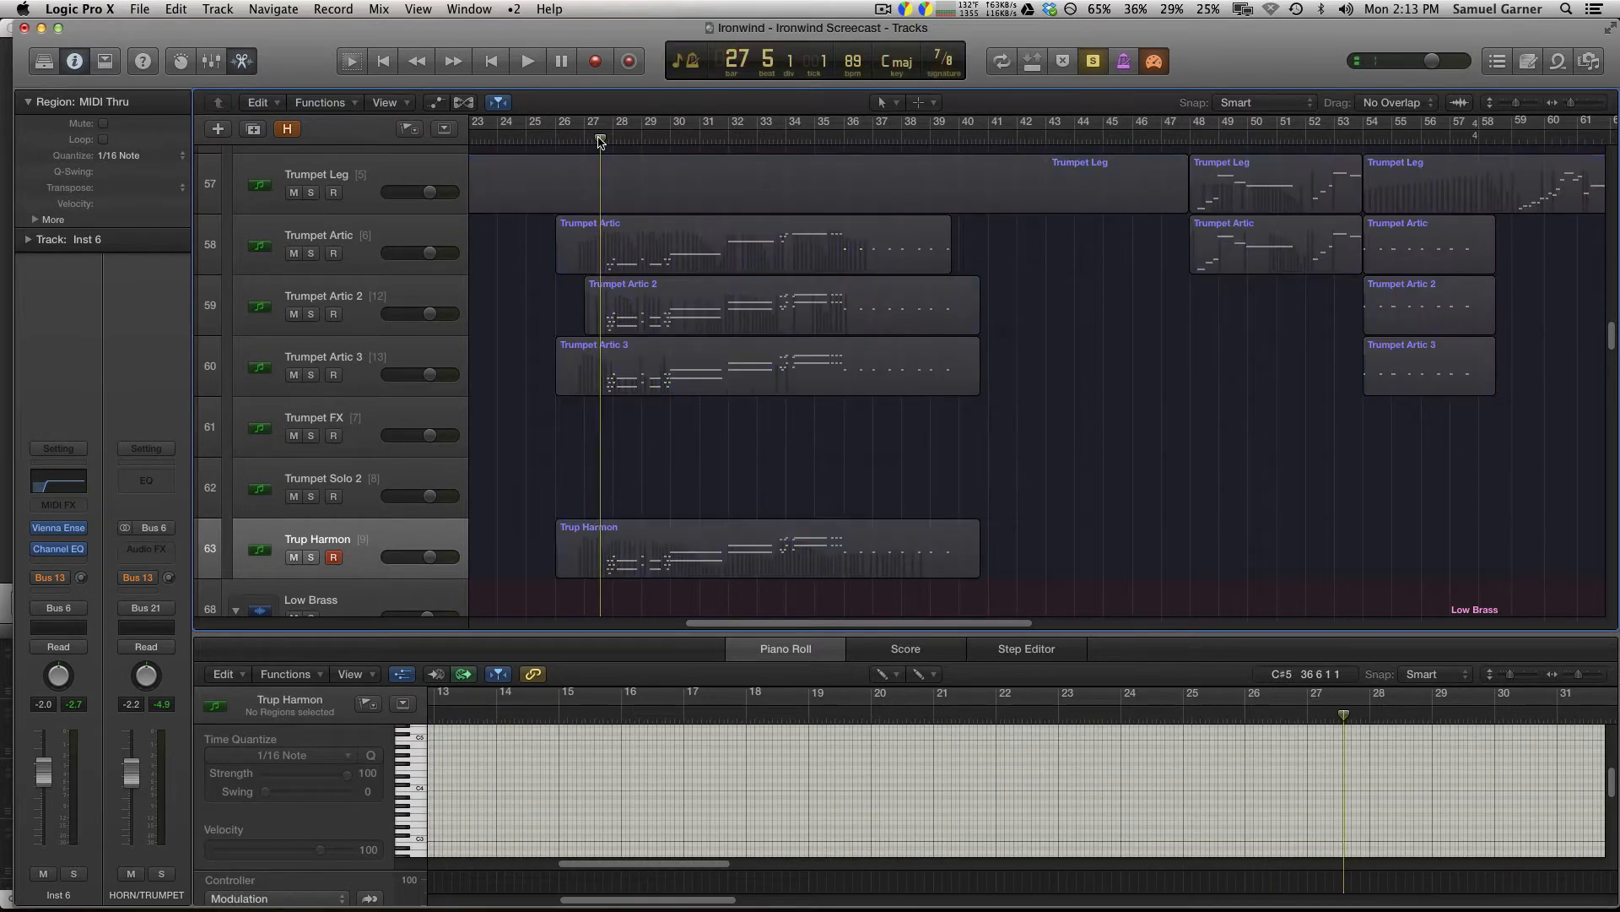
{"action": "key", "text": "space"}
{"action": "key", "text": "space"}
{"action": "left_click_drag", "start_coordinate": [1038, 236], "coordinate": [753, 525]}
{"action": "key", "text": "space"}
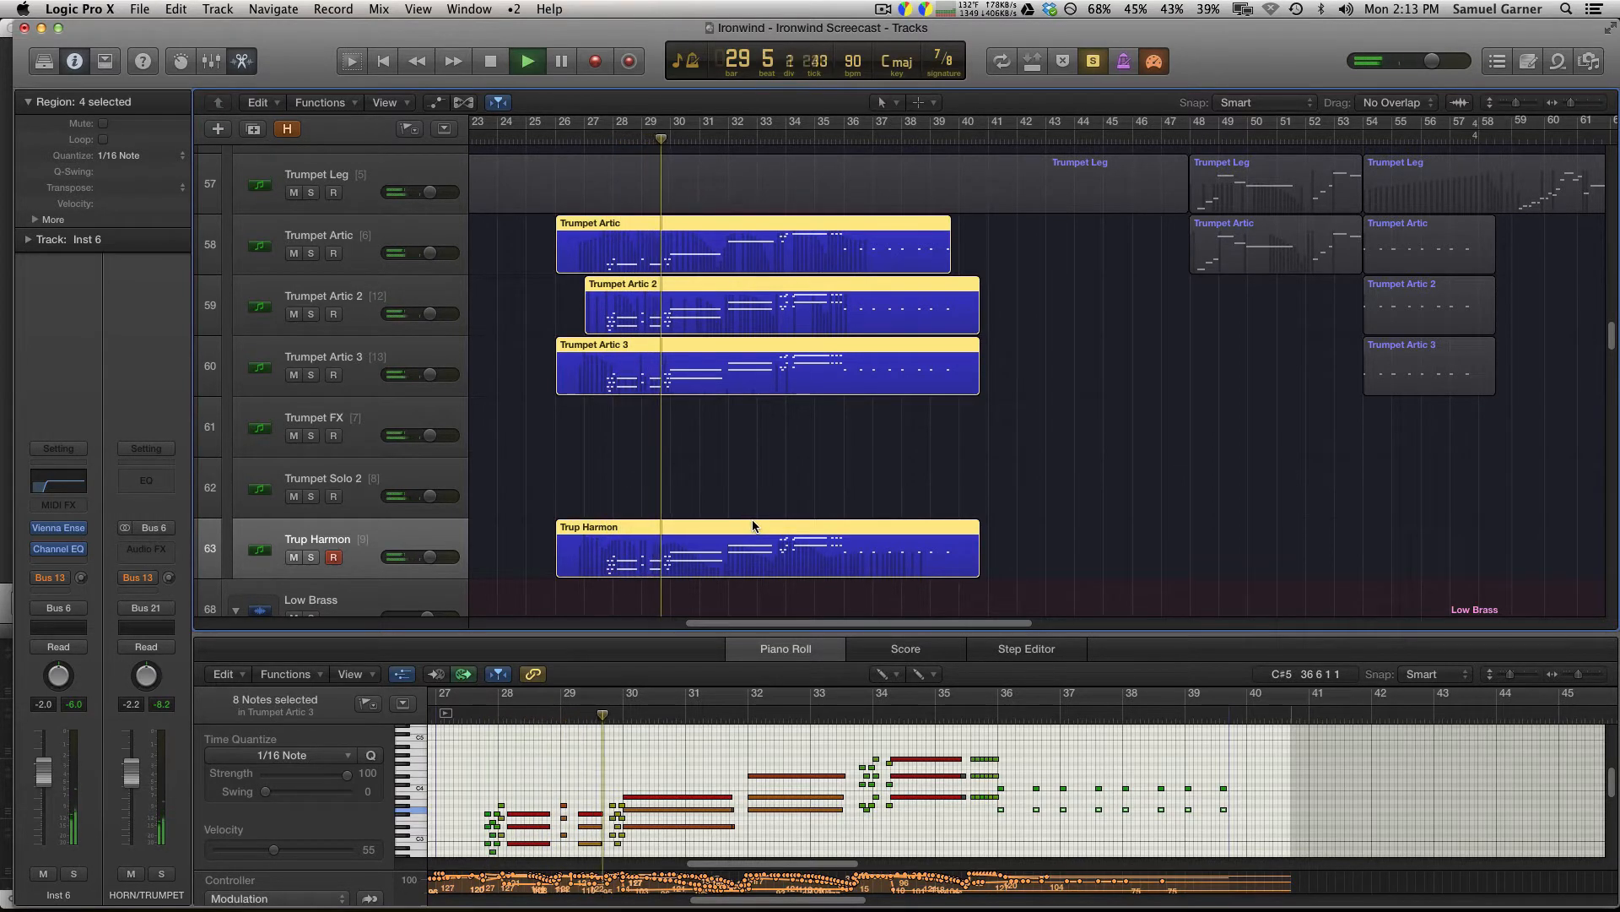
{"action": "key", "text": "space"}
{"action": "key", "text": "ctrl+s"}
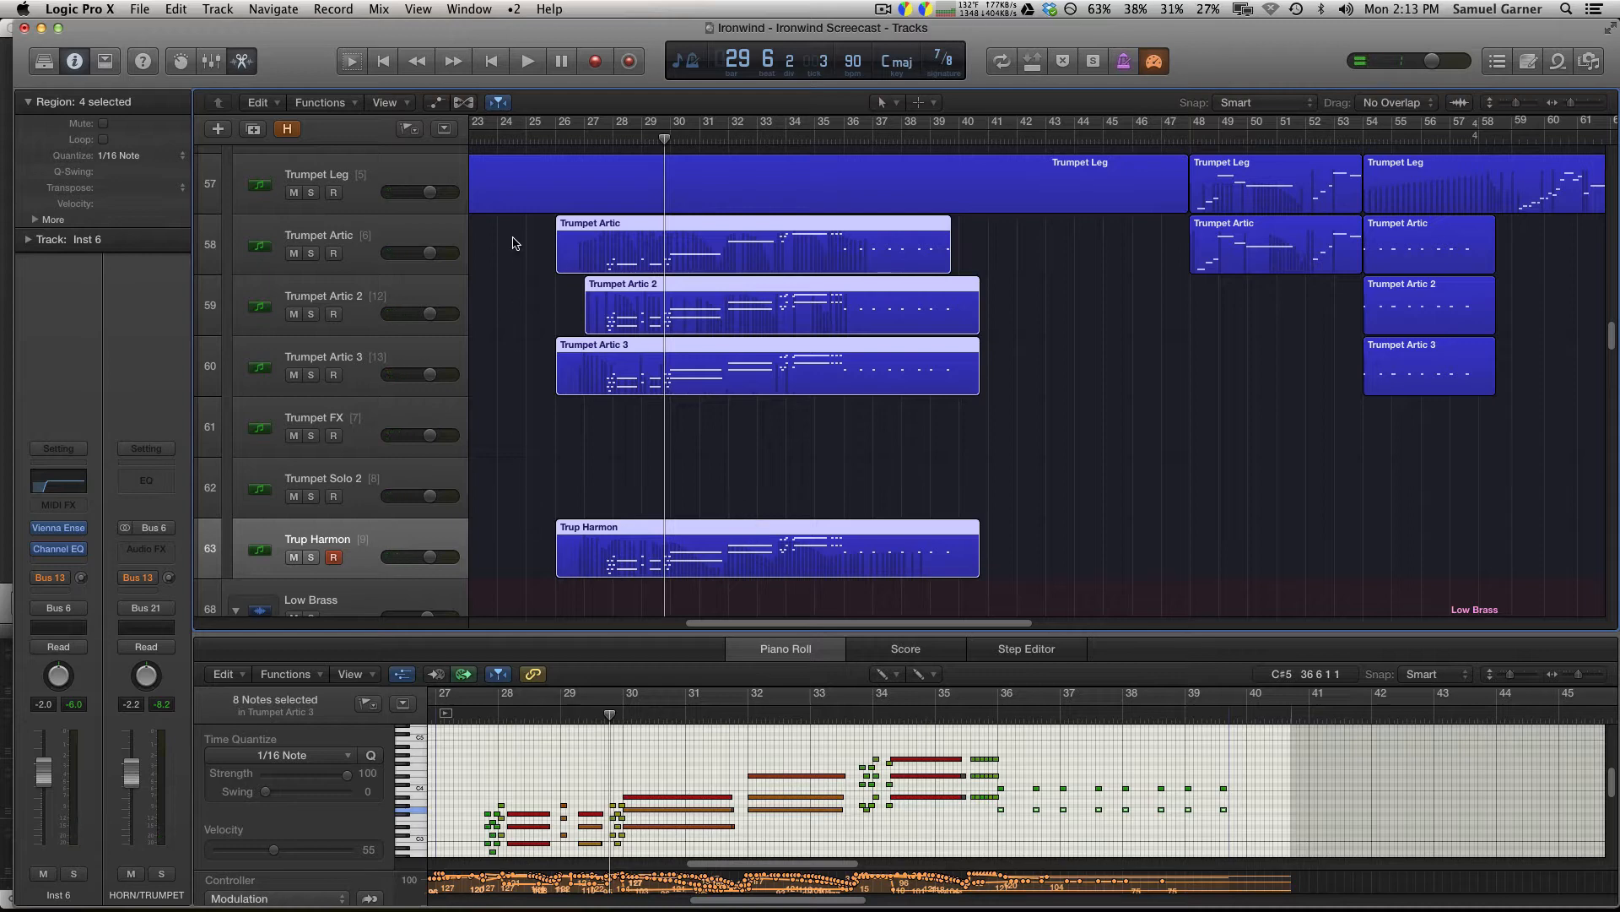
Play only the three Trumpet Artic regions in solo from around bar 27, add the Trup Harmon region during playback, then stop and turn solo off.
{"action": "left_click_drag", "start_coordinate": [515, 246], "coordinate": [655, 419]}
{"action": "key", "text": "ctrl+s"}
{"action": "left_click", "coordinate": [594, 139]}
{"action": "key", "text": "space"}
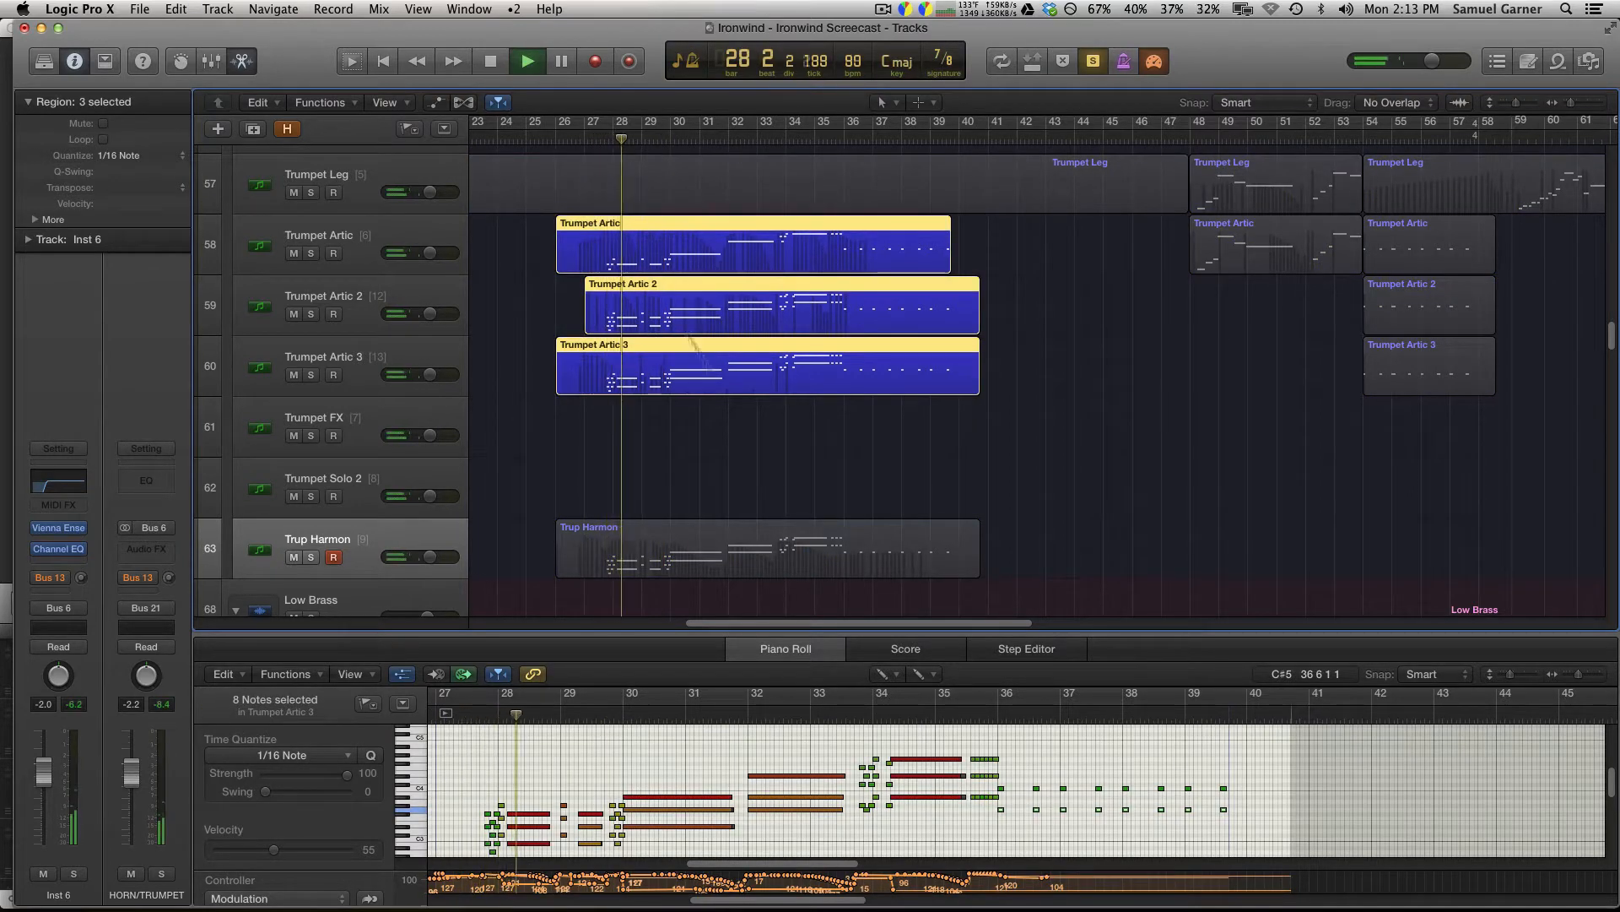
{"action": "left_click", "coordinate": [756, 566], "text": "shift"}
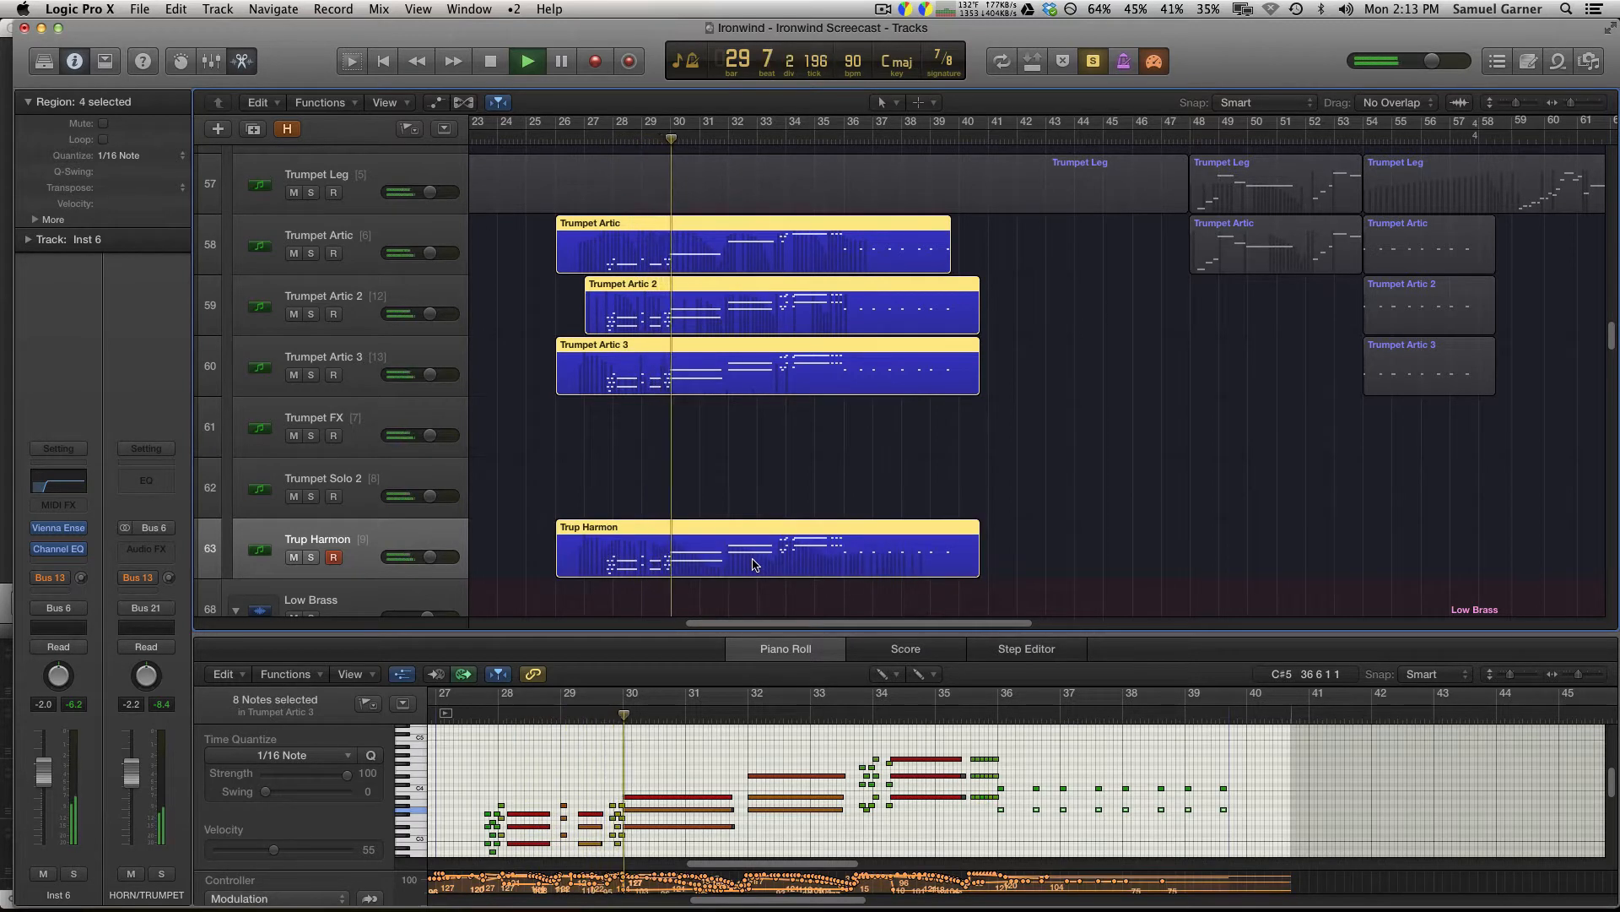
{"action": "key", "text": "space"}
{"action": "key", "text": "ctrl+s"}
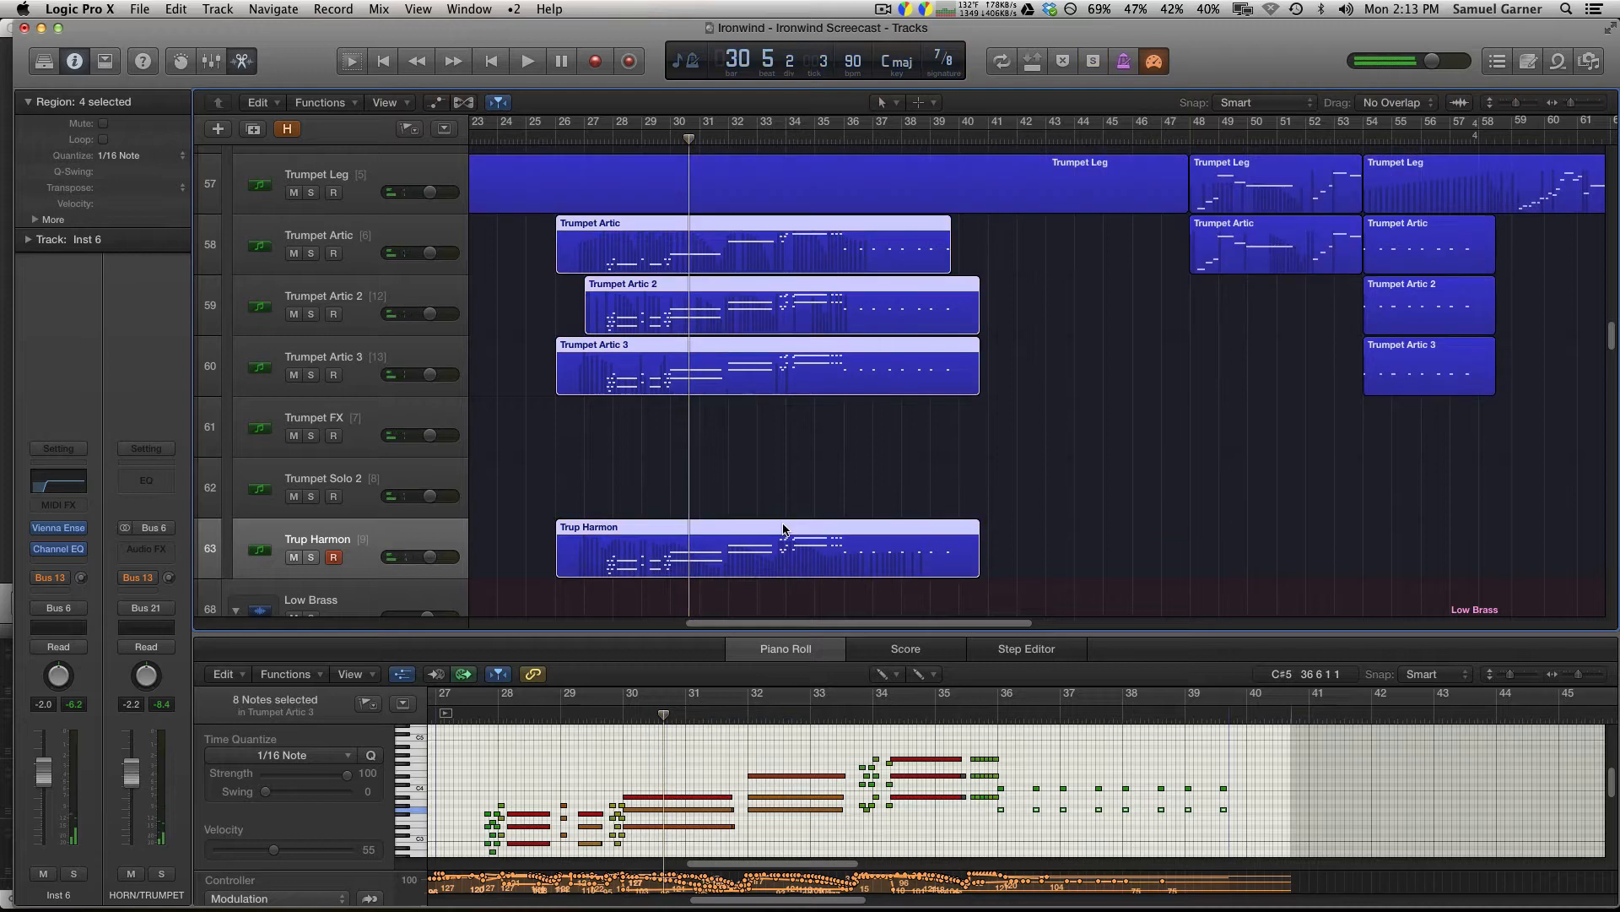
Reselect the three Trumpet Artic regions and the Trup Harmon region and play them in solo from bar 28.
{"action": "key", "text": "super+Up"}
{"action": "key", "text": "super+Up"}
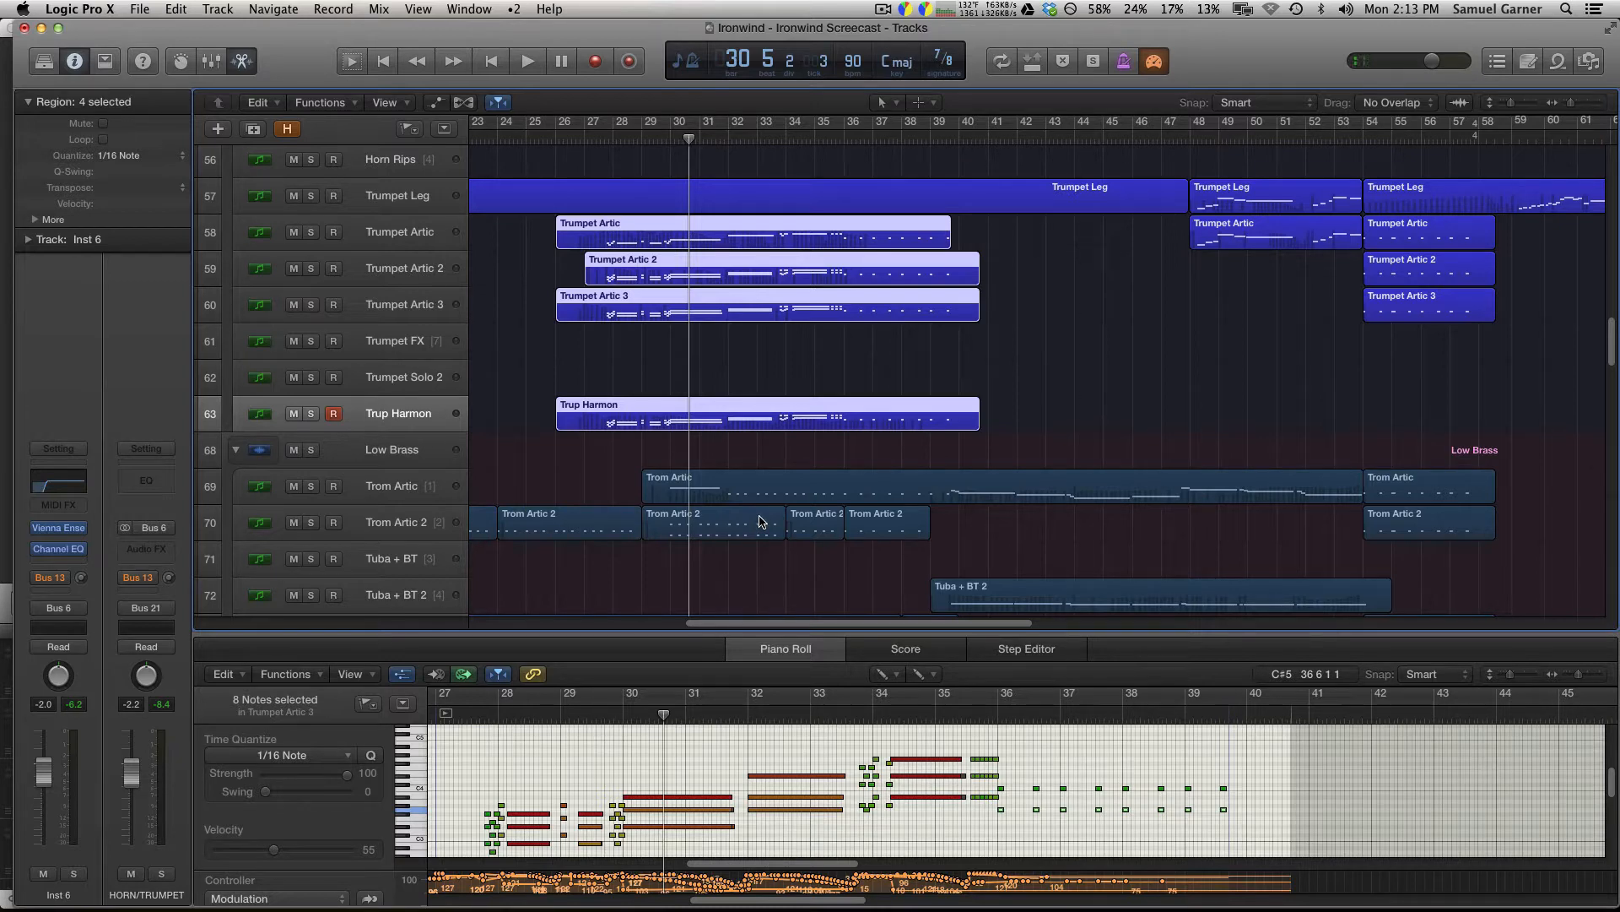
{"action": "left_click", "coordinate": [741, 384]}
{"action": "scroll", "coordinate": [753, 498], "scroll_direction": "up", "scroll_amount": 3}
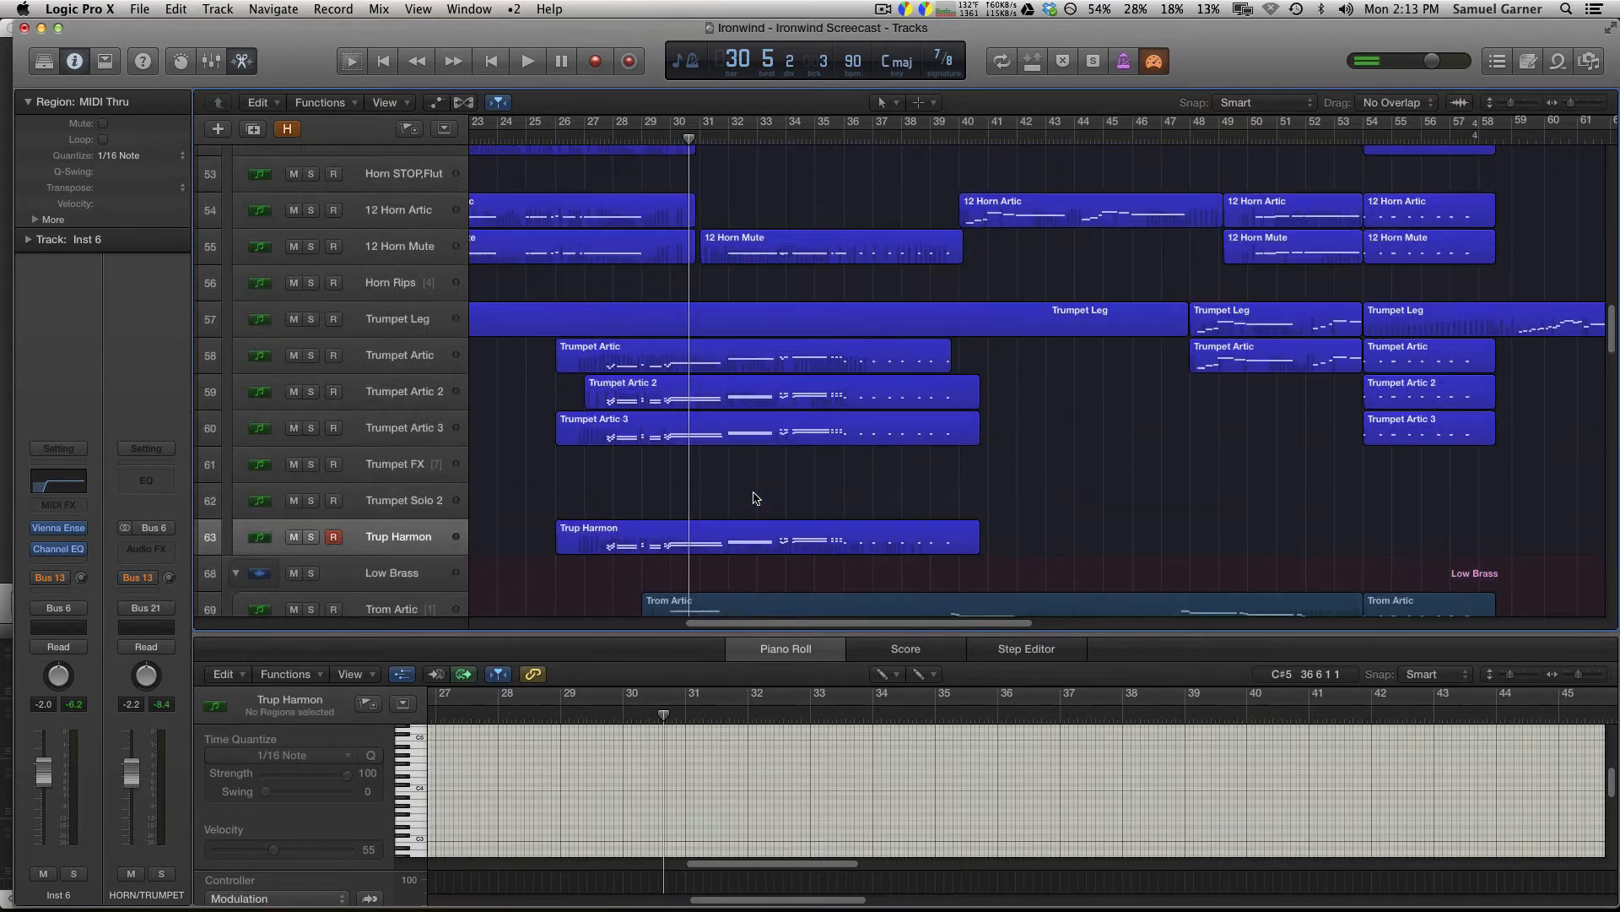
{"action": "scroll", "coordinate": [753, 498], "scroll_direction": "left", "scroll_amount": 1}
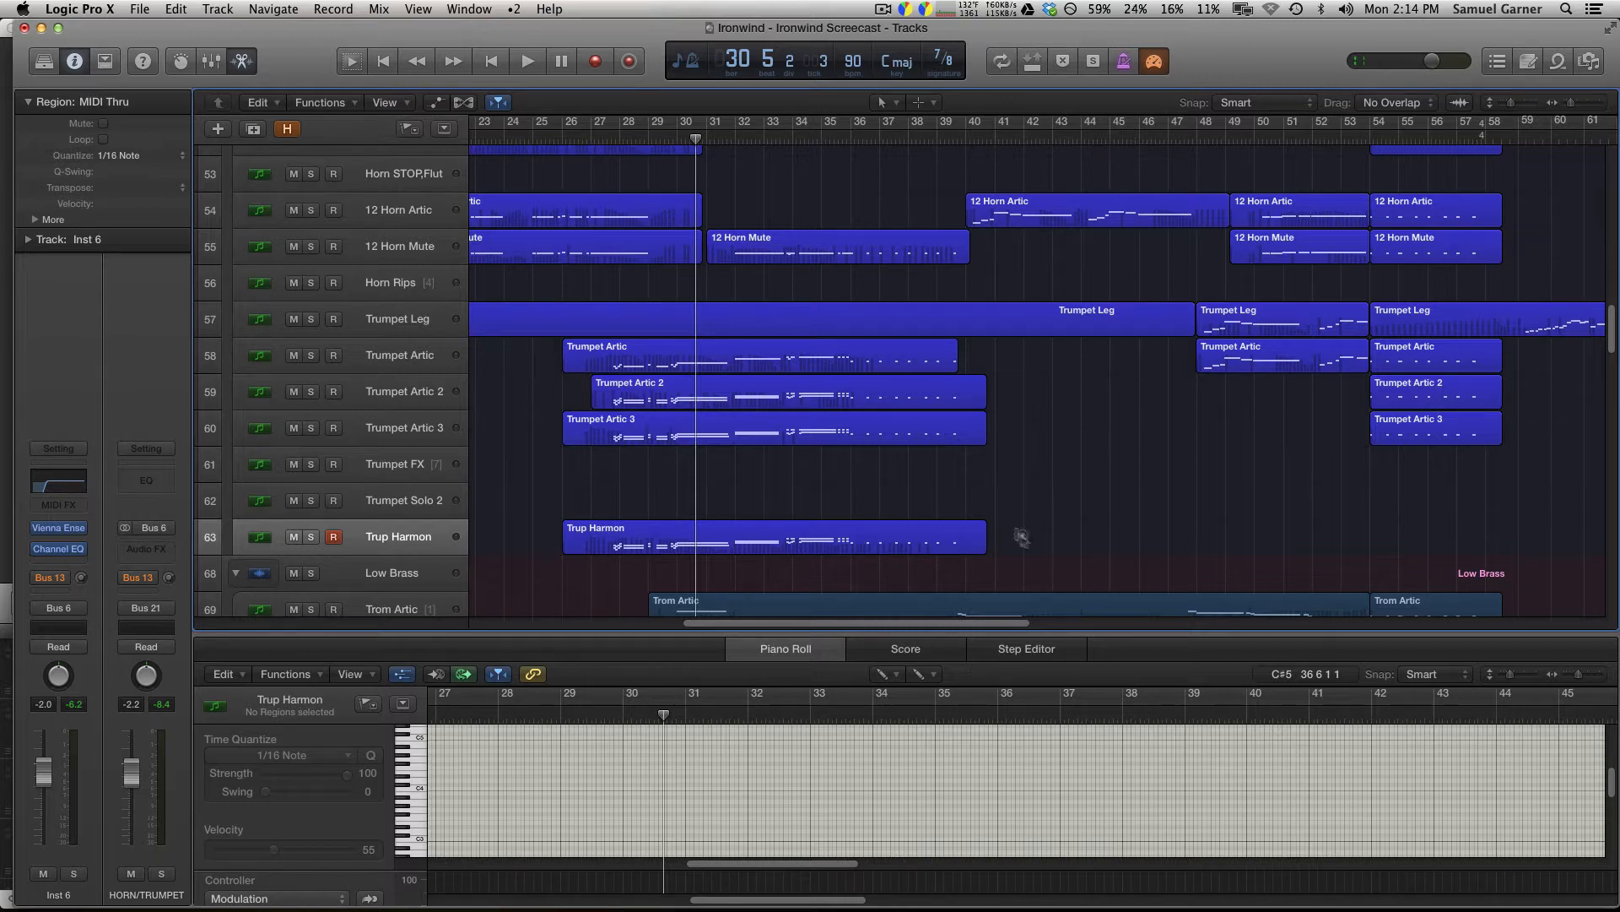
{"action": "left_click_drag", "start_coordinate": [1021, 542], "coordinate": [736, 355]}
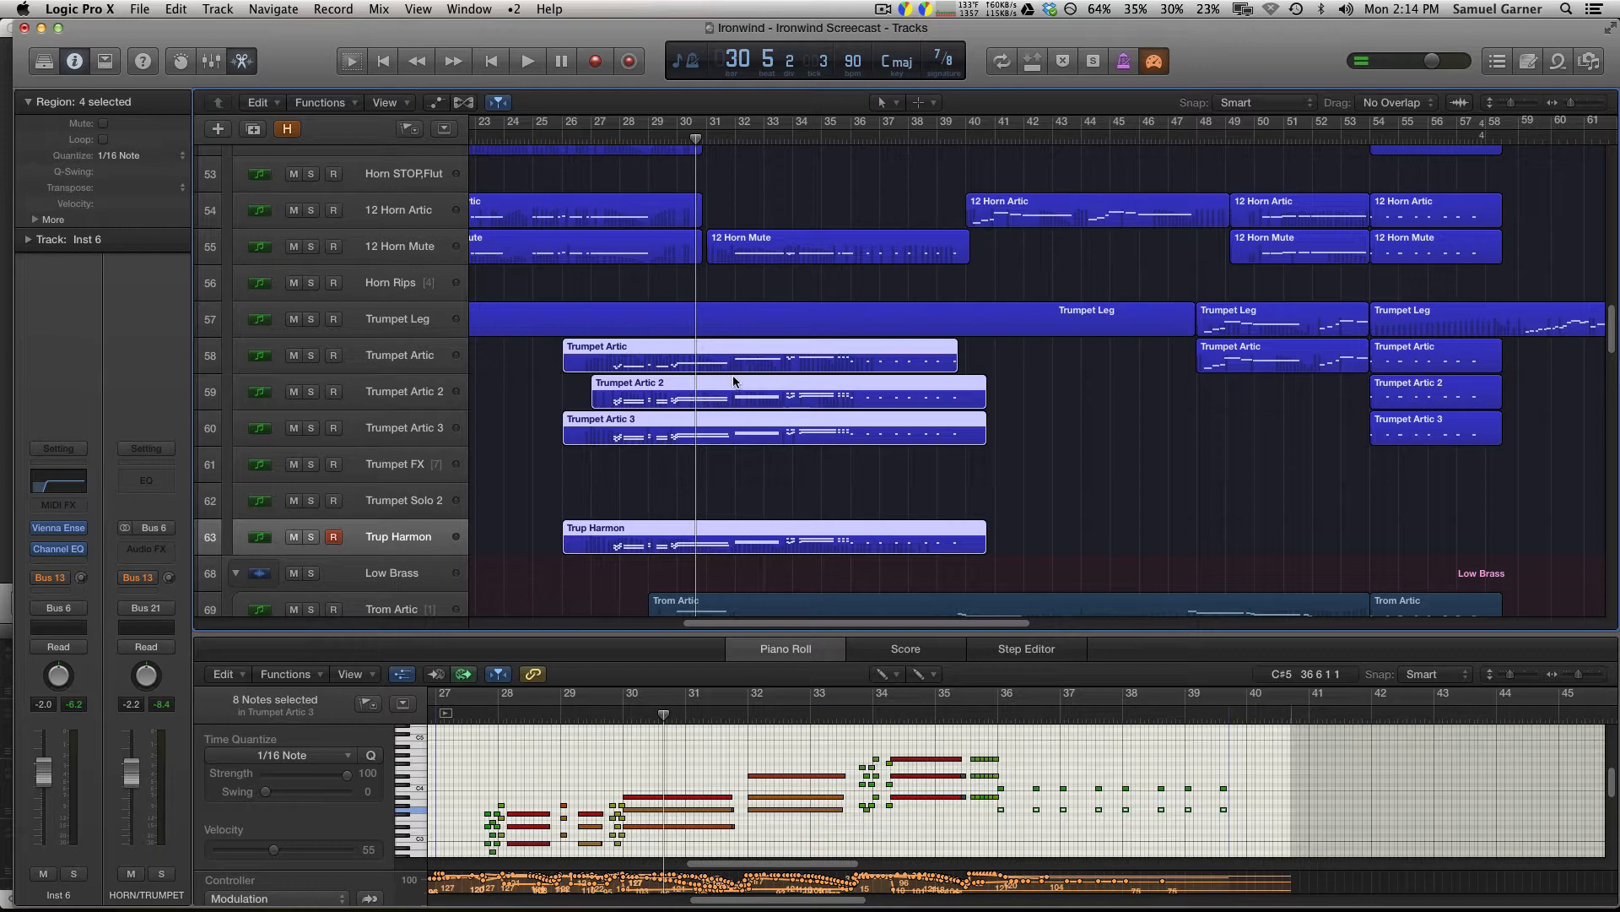
{"action": "key", "text": "ctrl+s"}
{"action": "left_click", "coordinate": [615, 138]}
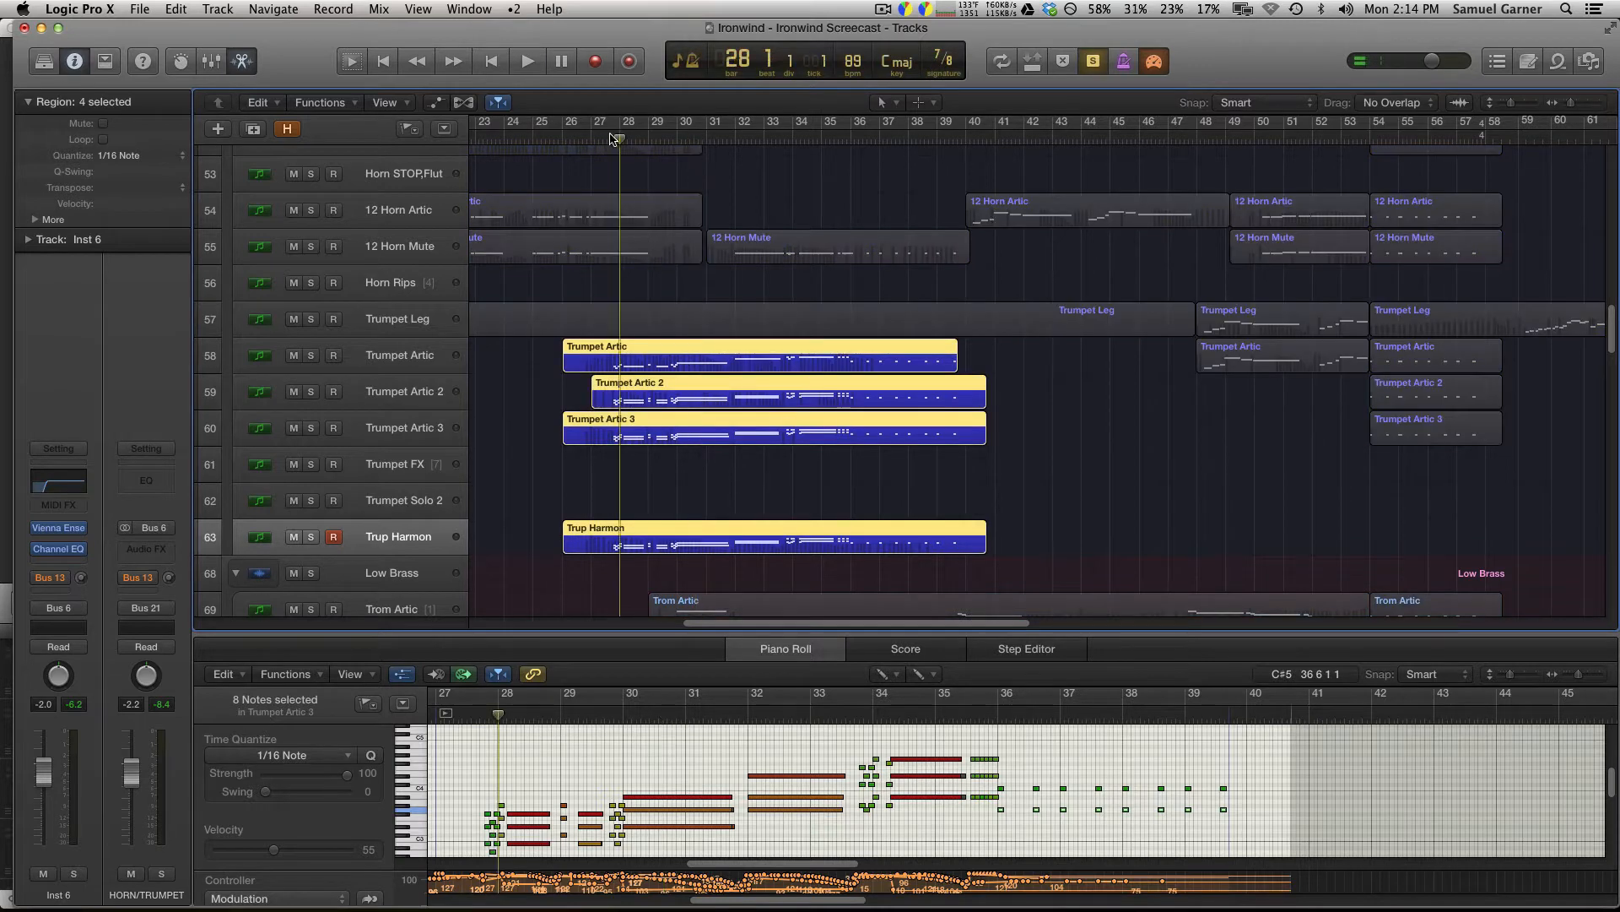
{"action": "key", "text": "space"}
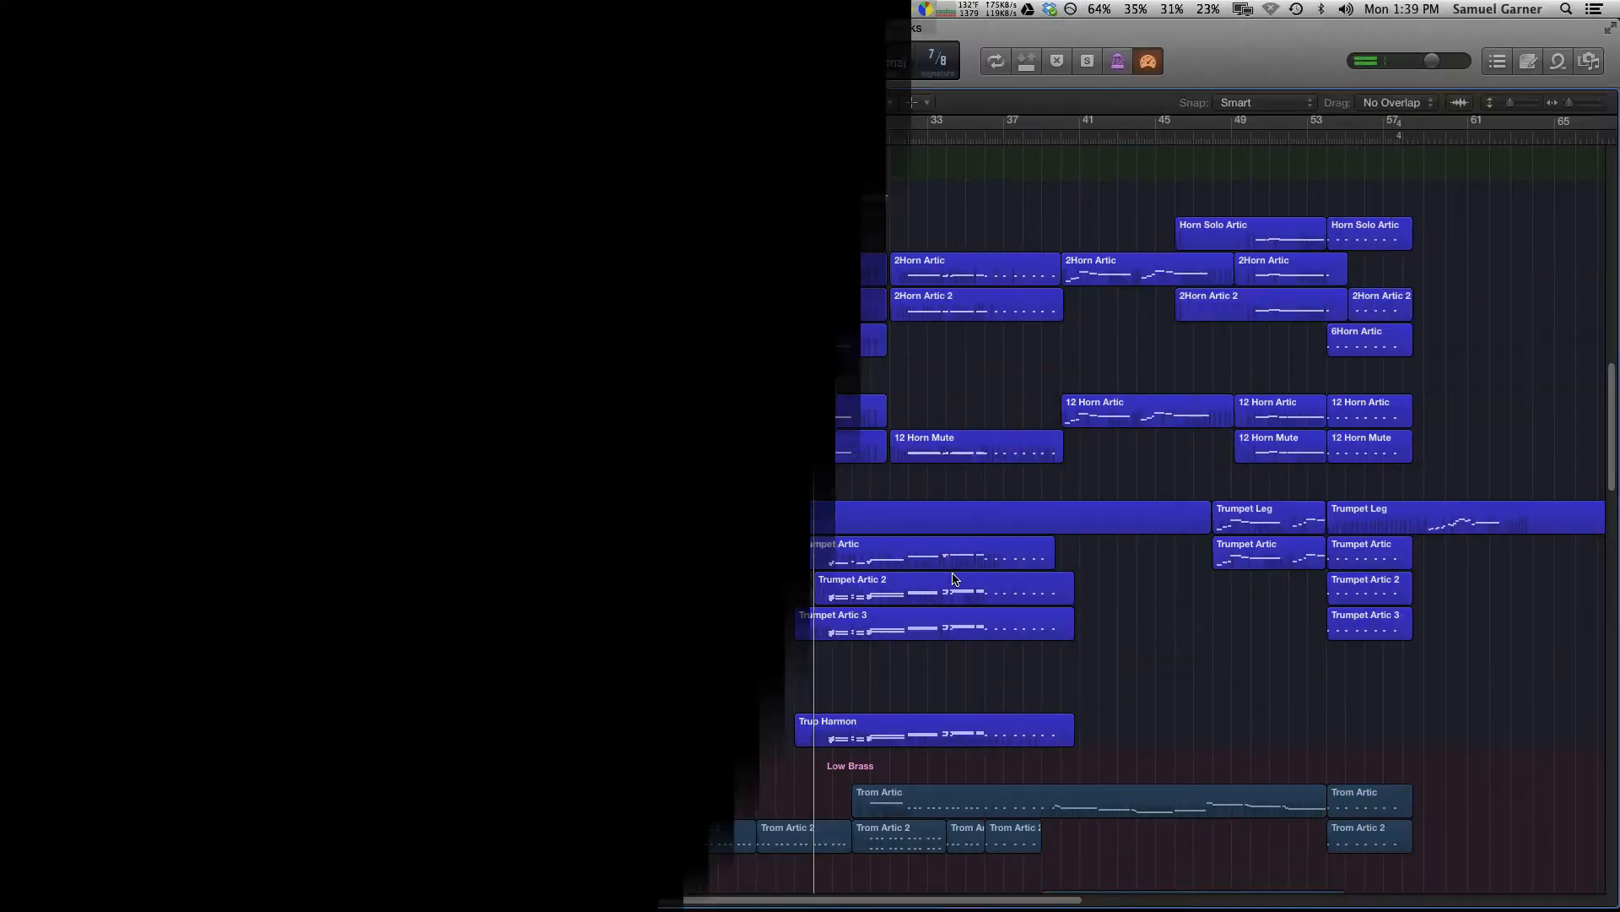
Point out the Trumpet Artic, Artic 2, Artic 3 and Trup Harmon regions around bar 27 by selecting them one by one.
{"action": "left_click", "coordinate": [955, 554]}
{"action": "left_click", "coordinate": [960, 592]}
{"action": "left_click", "coordinate": [964, 629]}
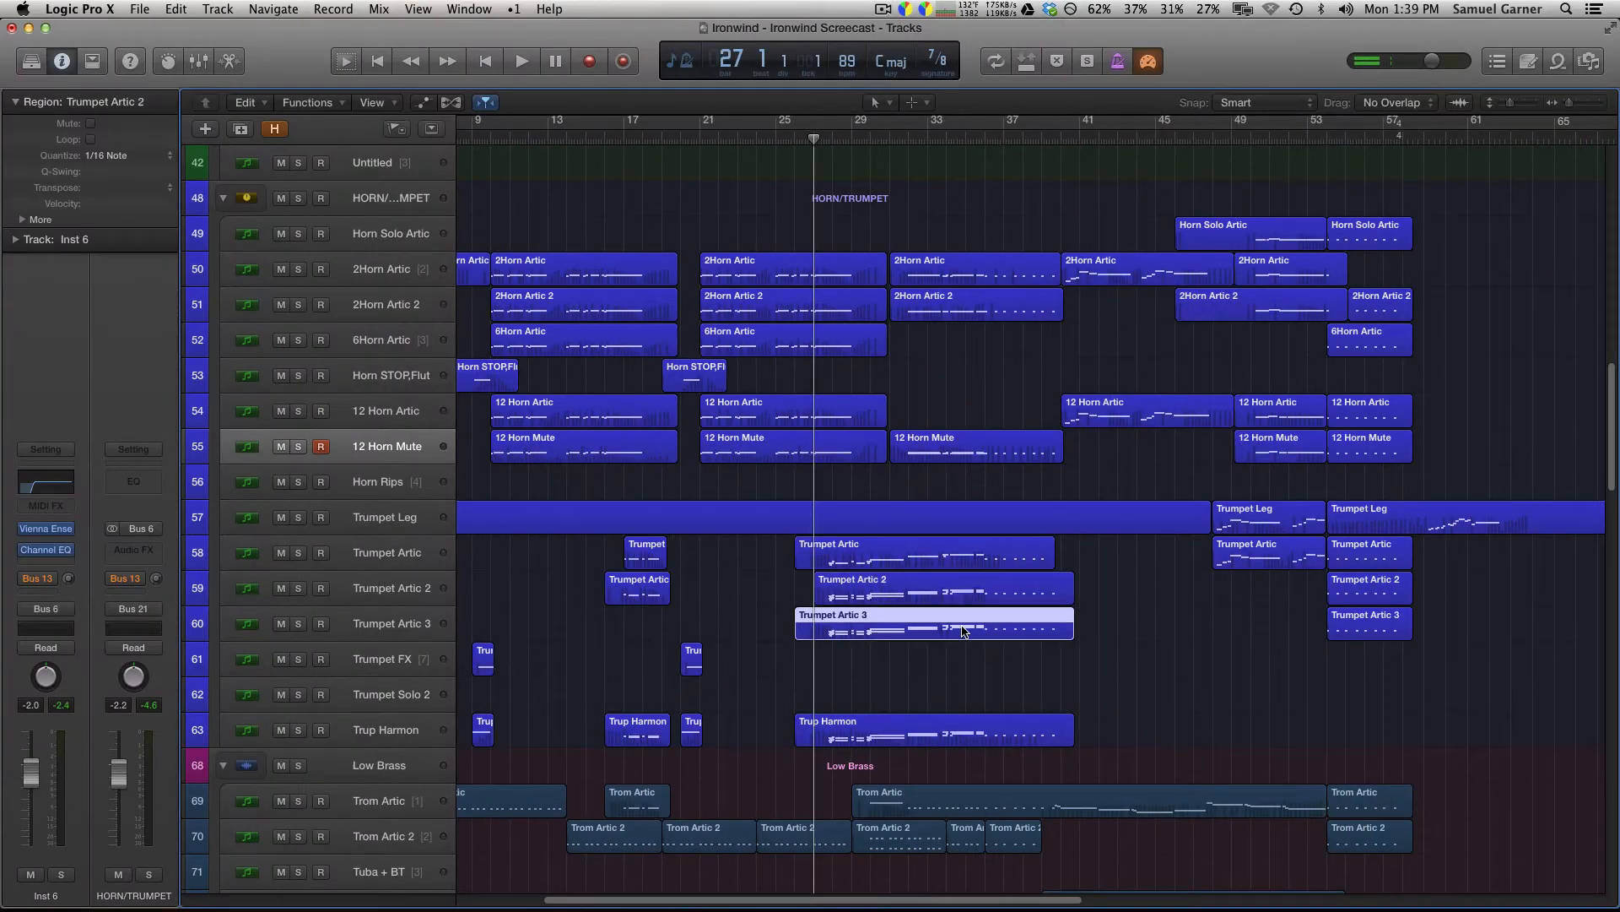
{"action": "left_click", "coordinate": [969, 743]}
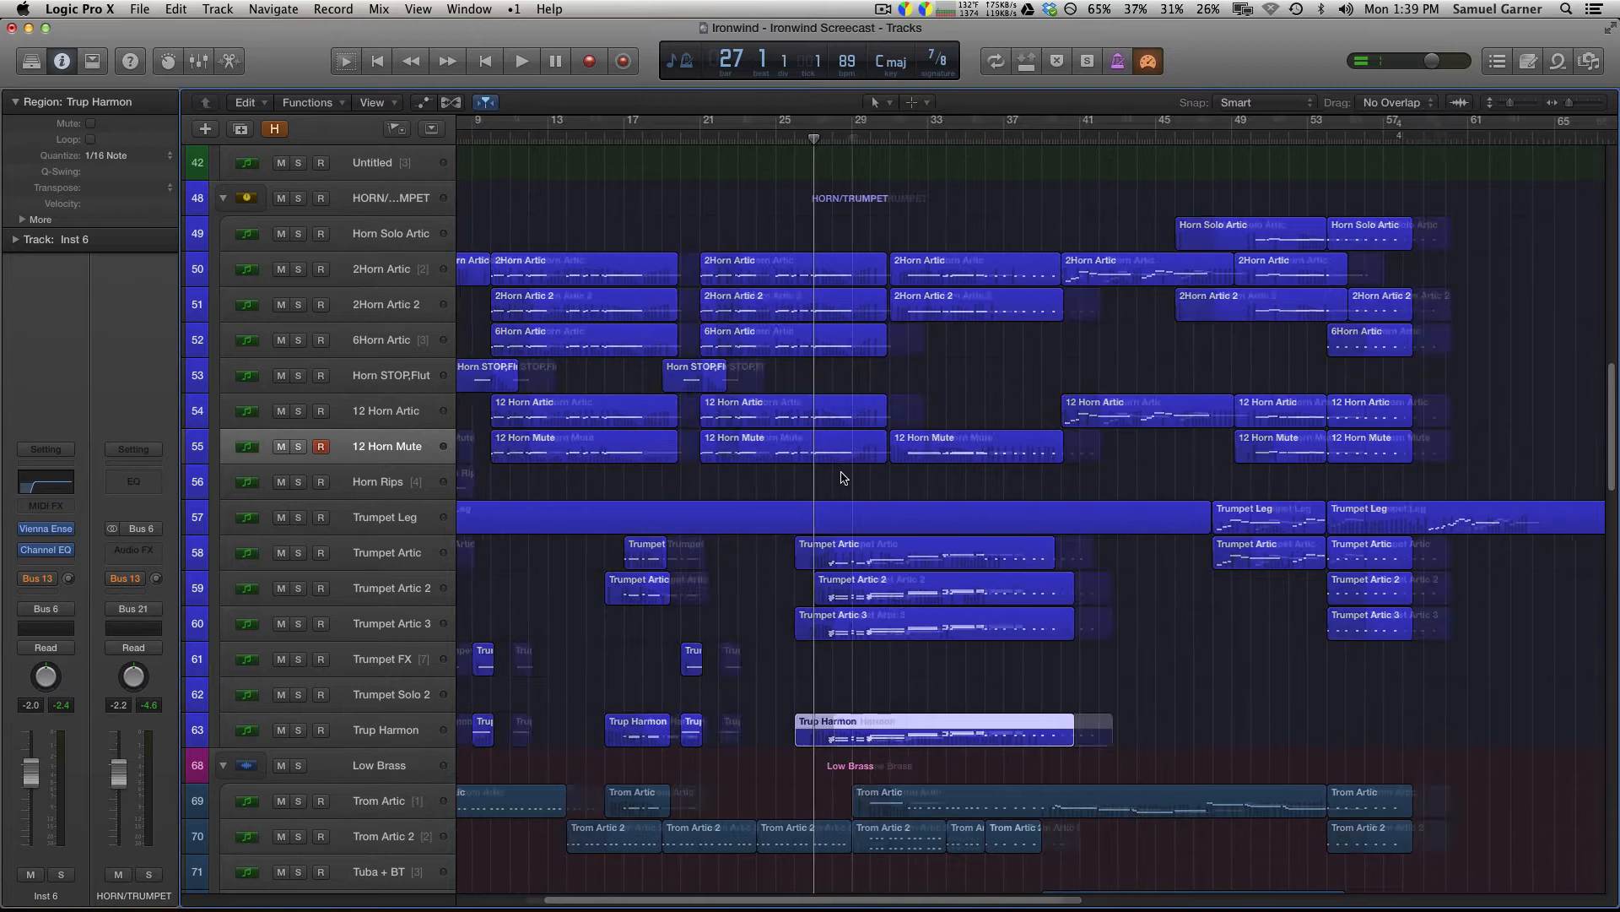
Select the 6Horn Artic region at bar 21 and enlarge the horn tracks around it for a closer look.
{"action": "scroll", "coordinate": [844, 478], "scroll_direction": "left", "scroll_amount": 3}
{"action": "left_click", "coordinate": [922, 334]}
{"action": "scroll", "coordinate": [929, 413], "scroll_direction": "up", "scroll_amount": 3}
{"action": "scroll", "coordinate": [930, 415], "scroll_direction": "up", "scroll_amount": 5}
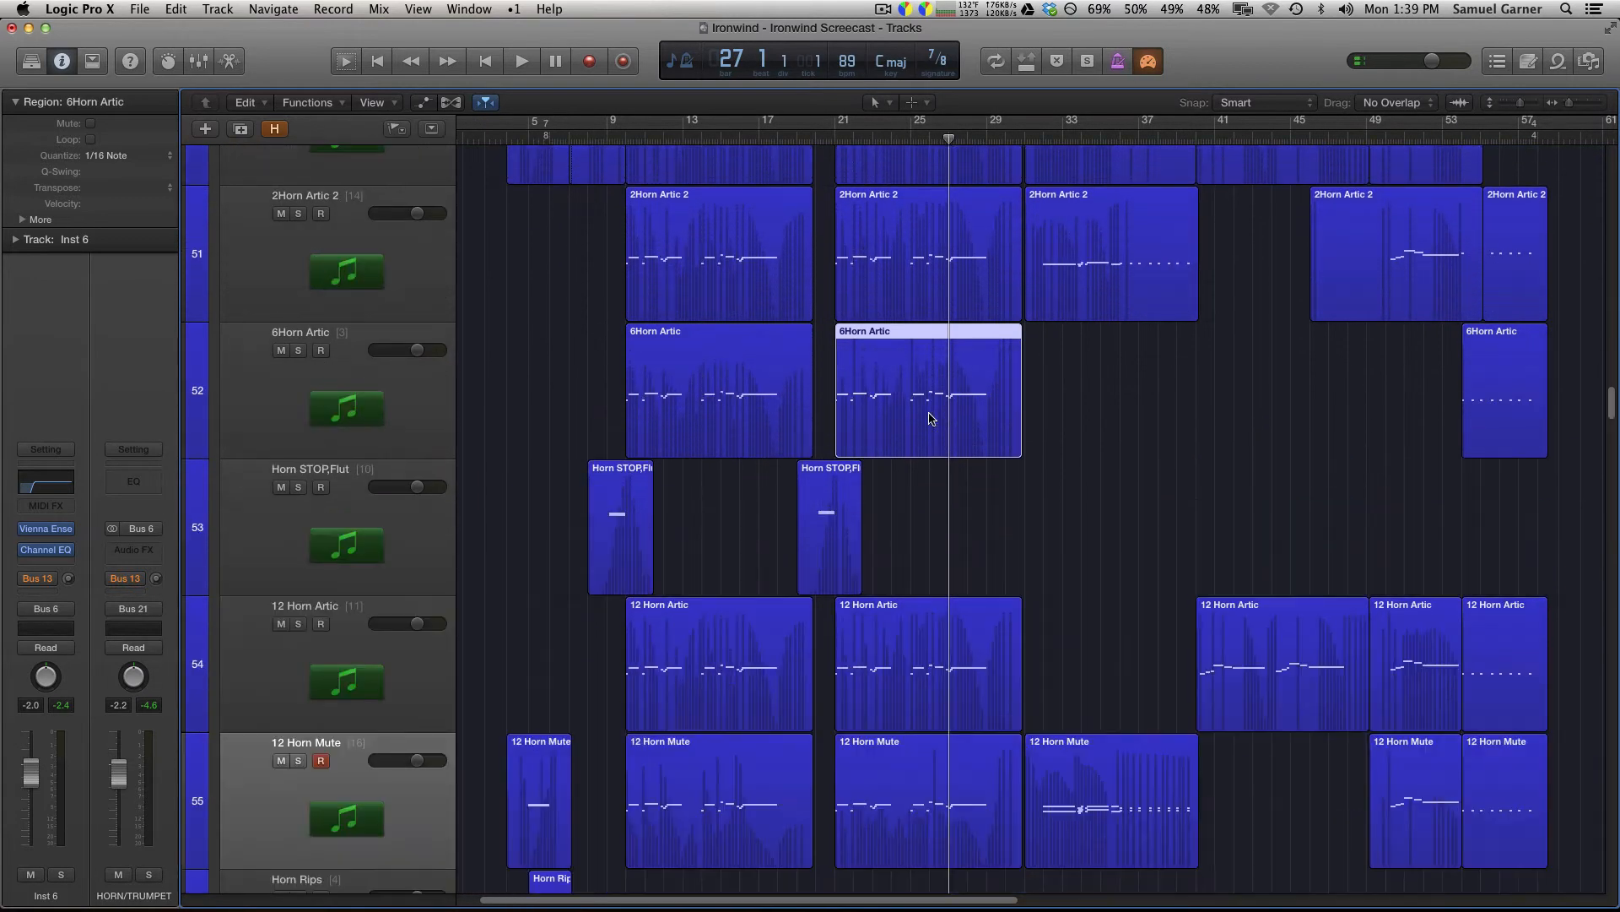
{"action": "scroll", "coordinate": [931, 418], "scroll_direction": "down", "scroll_amount": 5}
{"action": "scroll", "coordinate": [933, 423], "scroll_direction": "right", "scroll_amount": 1}
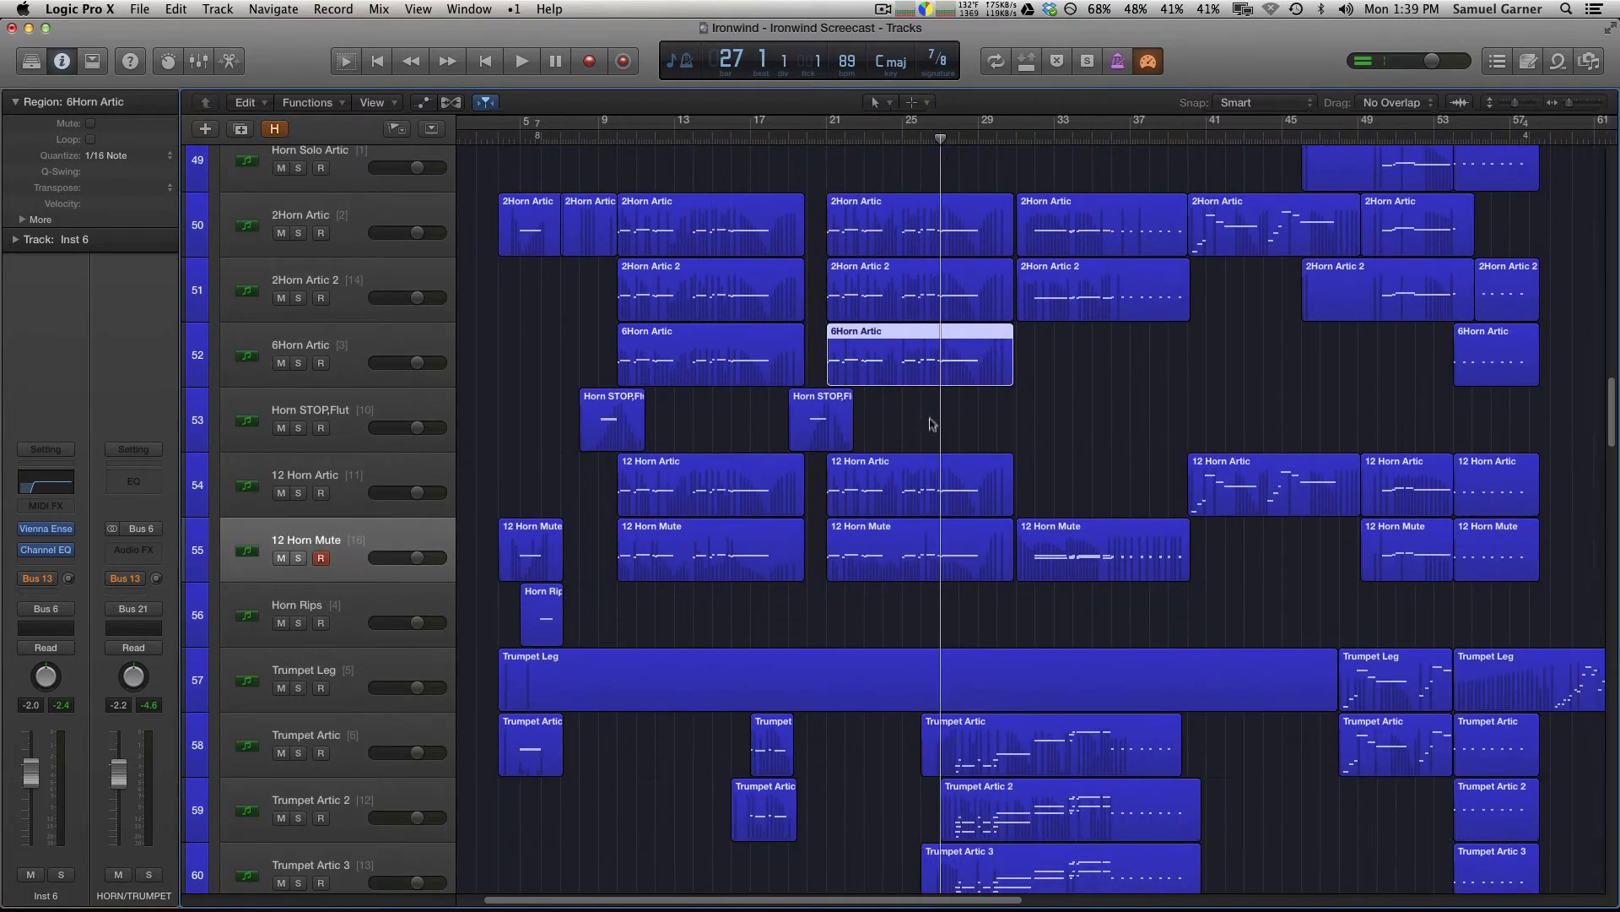
Select the 6Horn Artic track and open its region at bar 21 in the Piano Roll.
{"action": "left_click", "coordinate": [312, 330]}
{"action": "left_click", "coordinate": [1098, 428]}
{"action": "left_click", "coordinate": [873, 352]}
{"action": "double_click", "coordinate": [873, 352]}
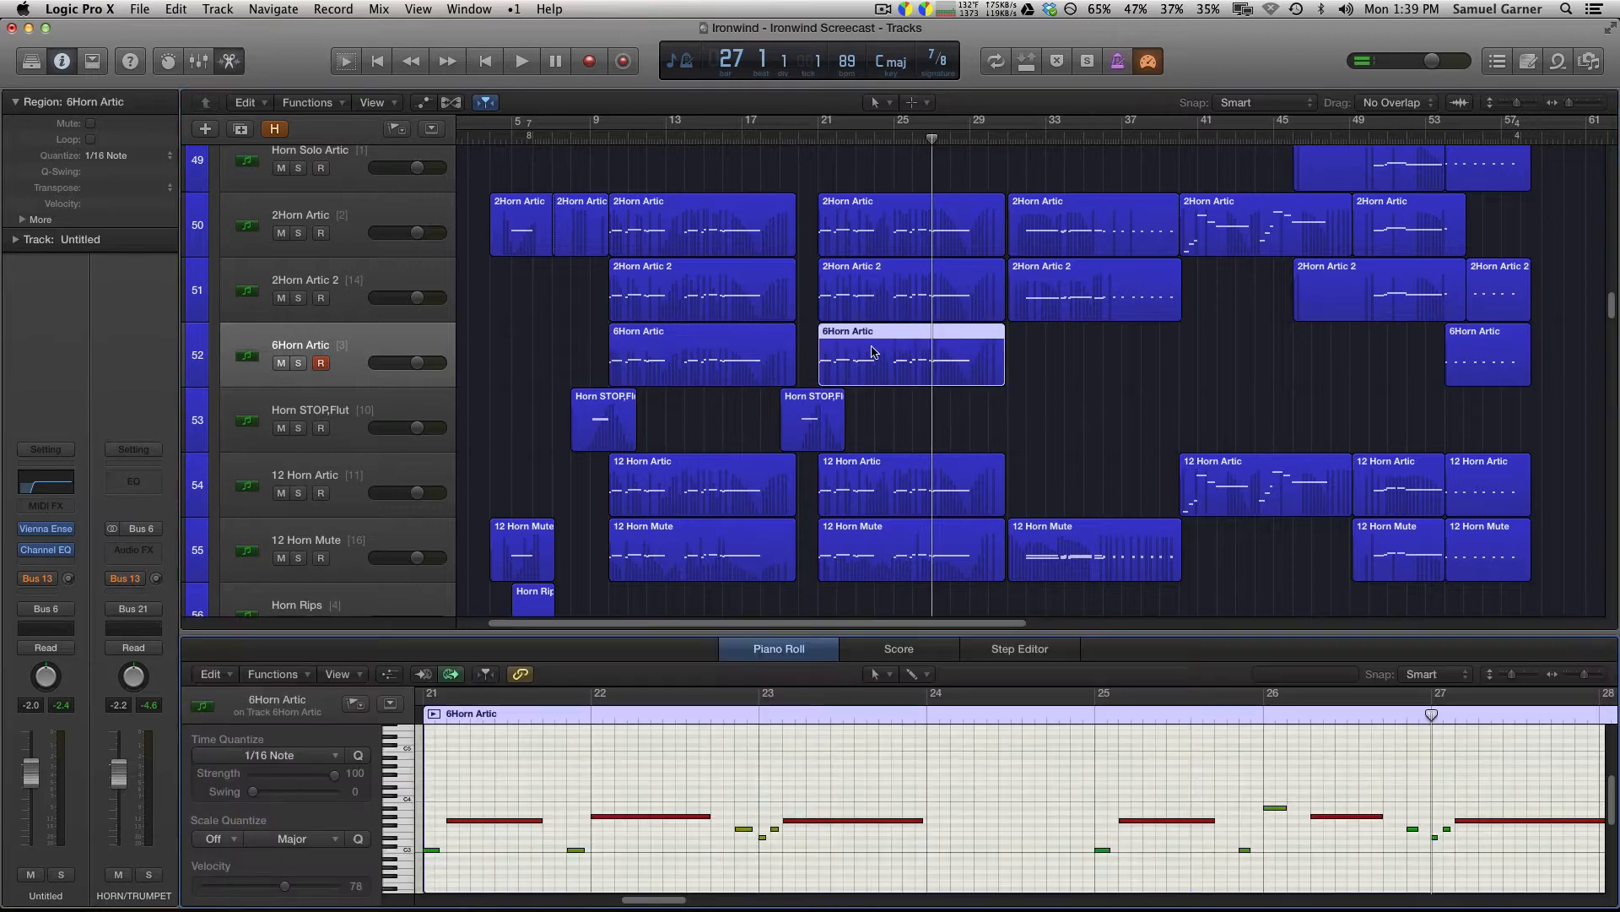
Show the Mixer briefly, hide it again and reselect the 6Horn Artic region at bar 21 in the full-height track area.
{"action": "left_click", "coordinate": [1037, 367]}
{"action": "key", "text": "x"}
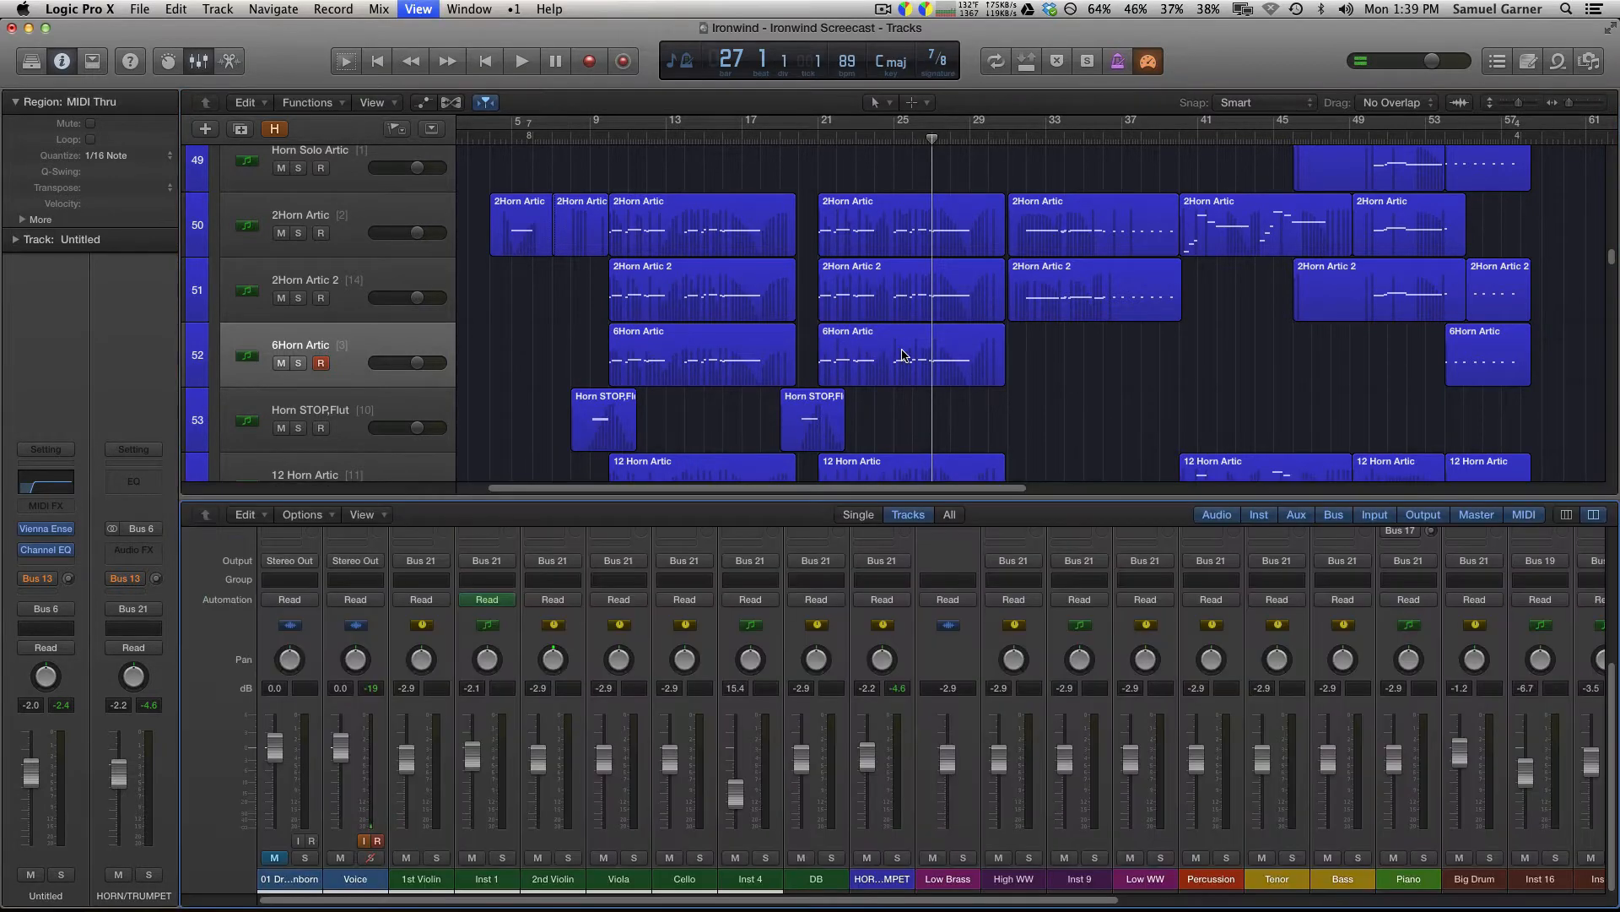
{"action": "key", "text": "x"}
{"action": "left_click", "coordinate": [902, 351]}
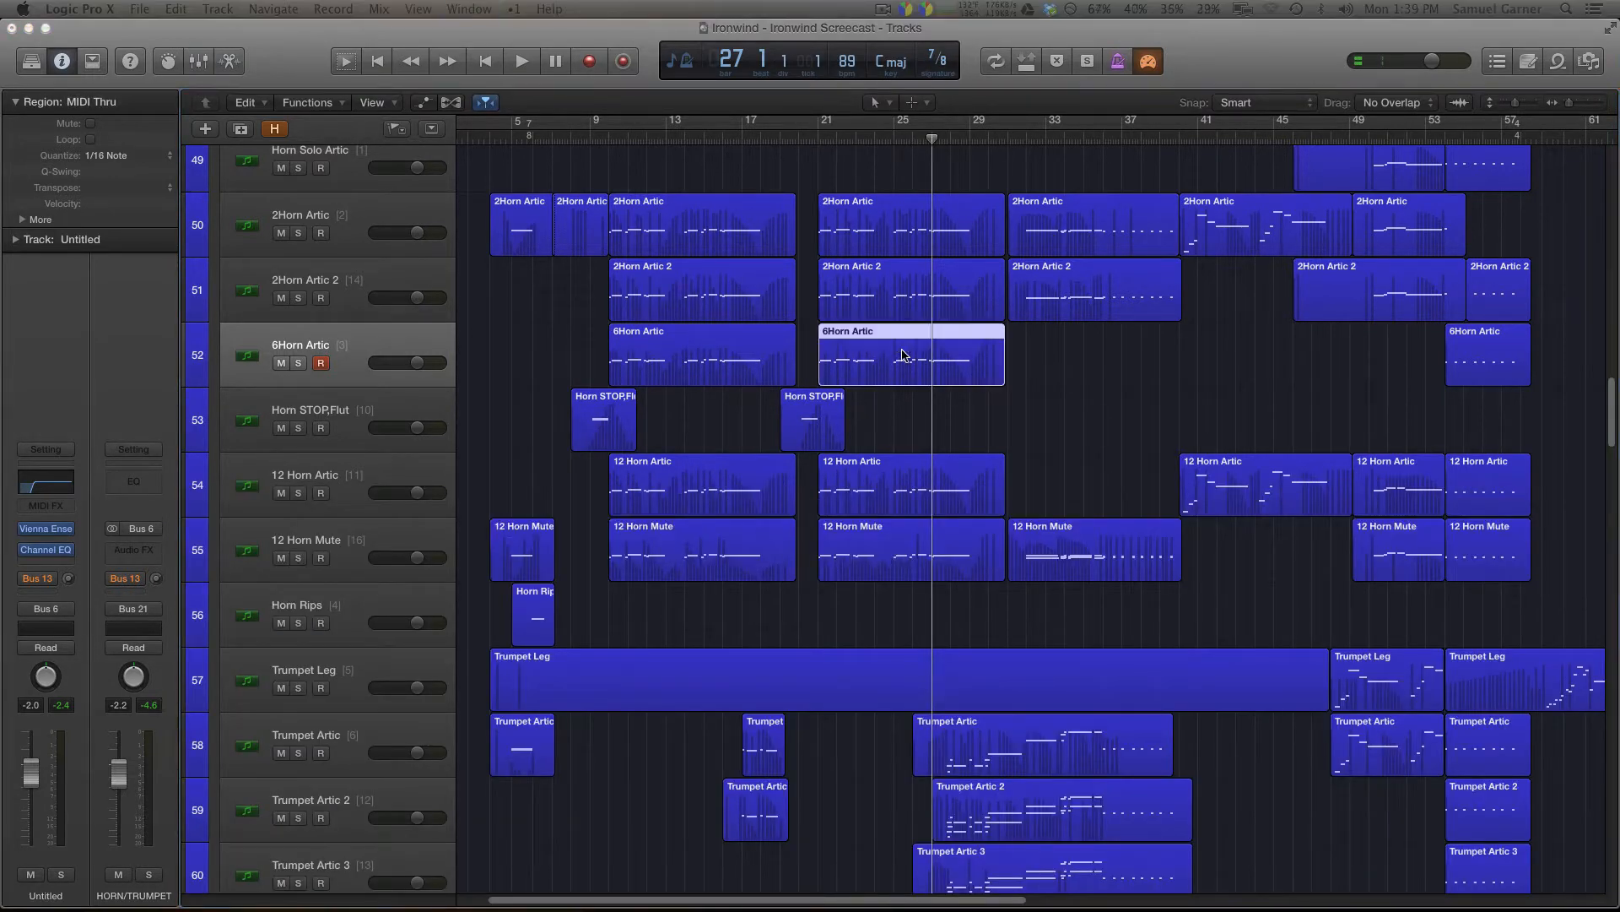
Open the 6Horn Artic region at bar 21 in an enlarged Piano Roll window and bring its notes into view.
{"action": "key", "text": "super+4"}
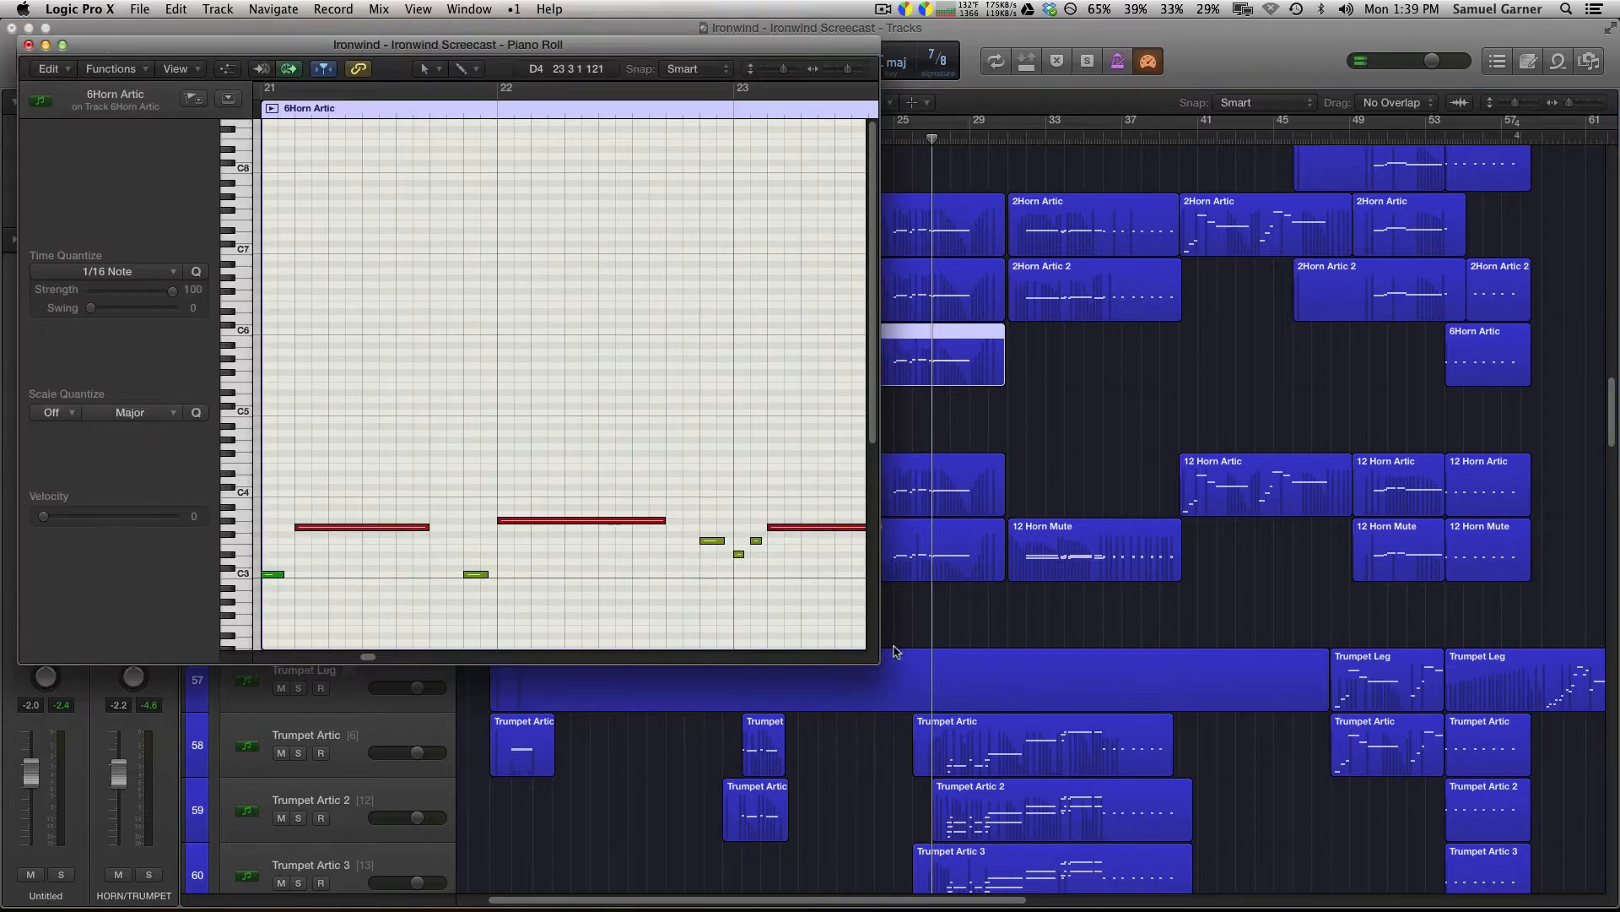
{"action": "left_click_drag", "start_coordinate": [880, 664], "coordinate": [1599, 896]}
{"action": "scroll", "coordinate": [965, 656], "scroll_direction": "left", "scroll_amount": 5}
{"action": "scroll", "coordinate": [965, 655], "scroll_direction": "down", "scroll_amount": 3}
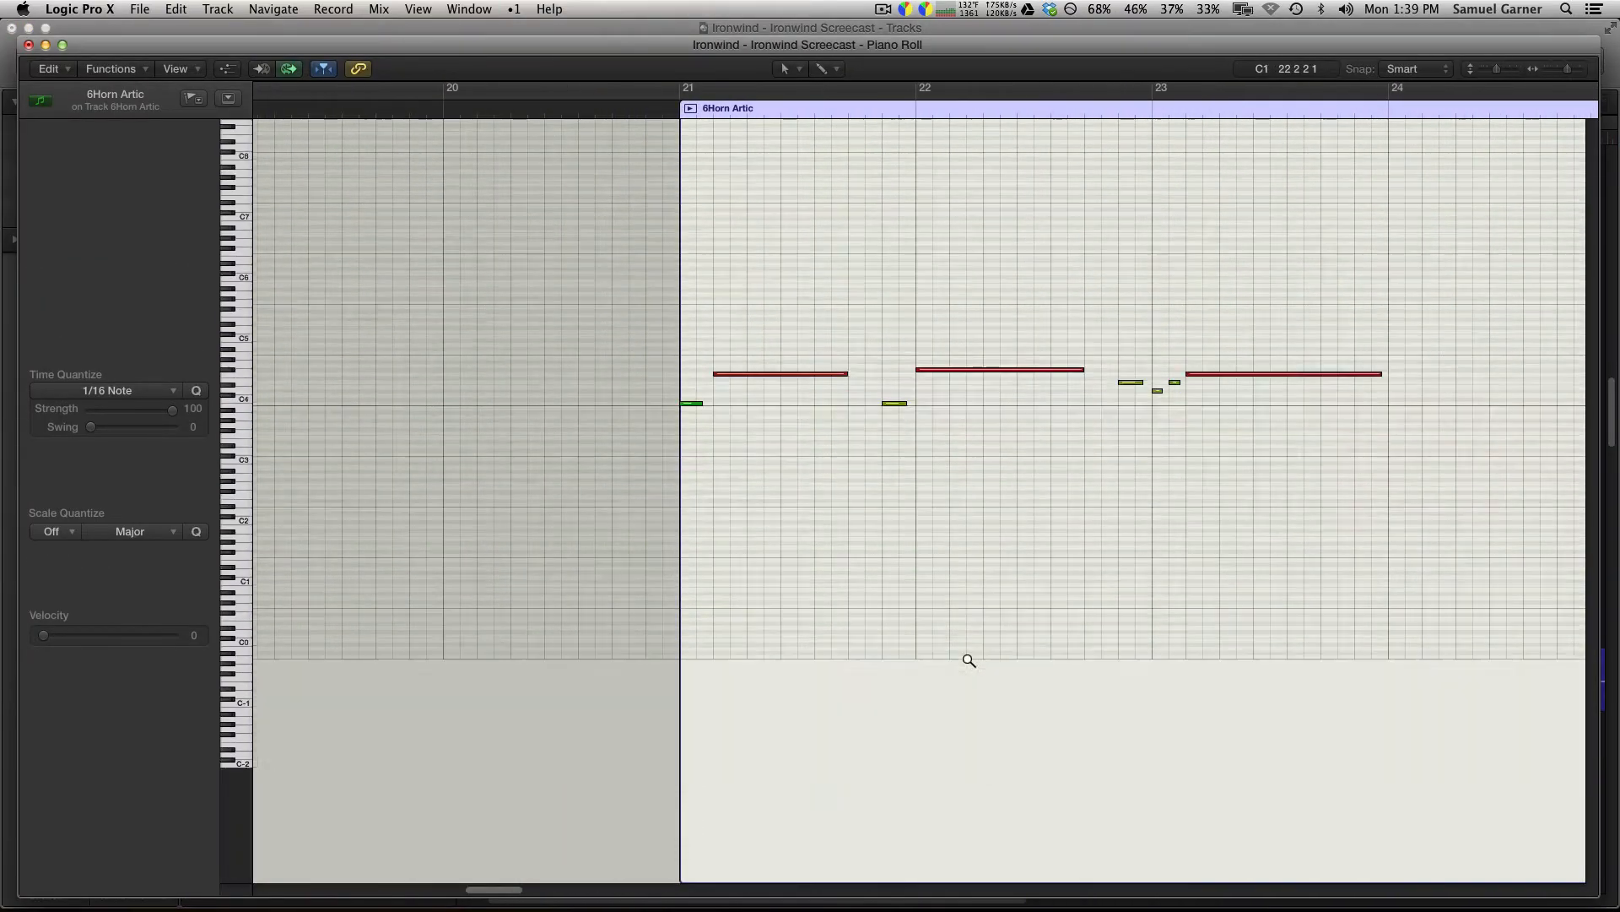
{"action": "scroll", "coordinate": [965, 657], "scroll_direction": "up", "scroll_amount": 1}
{"action": "scroll", "coordinate": [965, 657], "scroll_direction": "left", "scroll_amount": 5}
{"action": "scroll", "coordinate": [1070, 615], "scroll_direction": "right", "scroll_amount": 5}
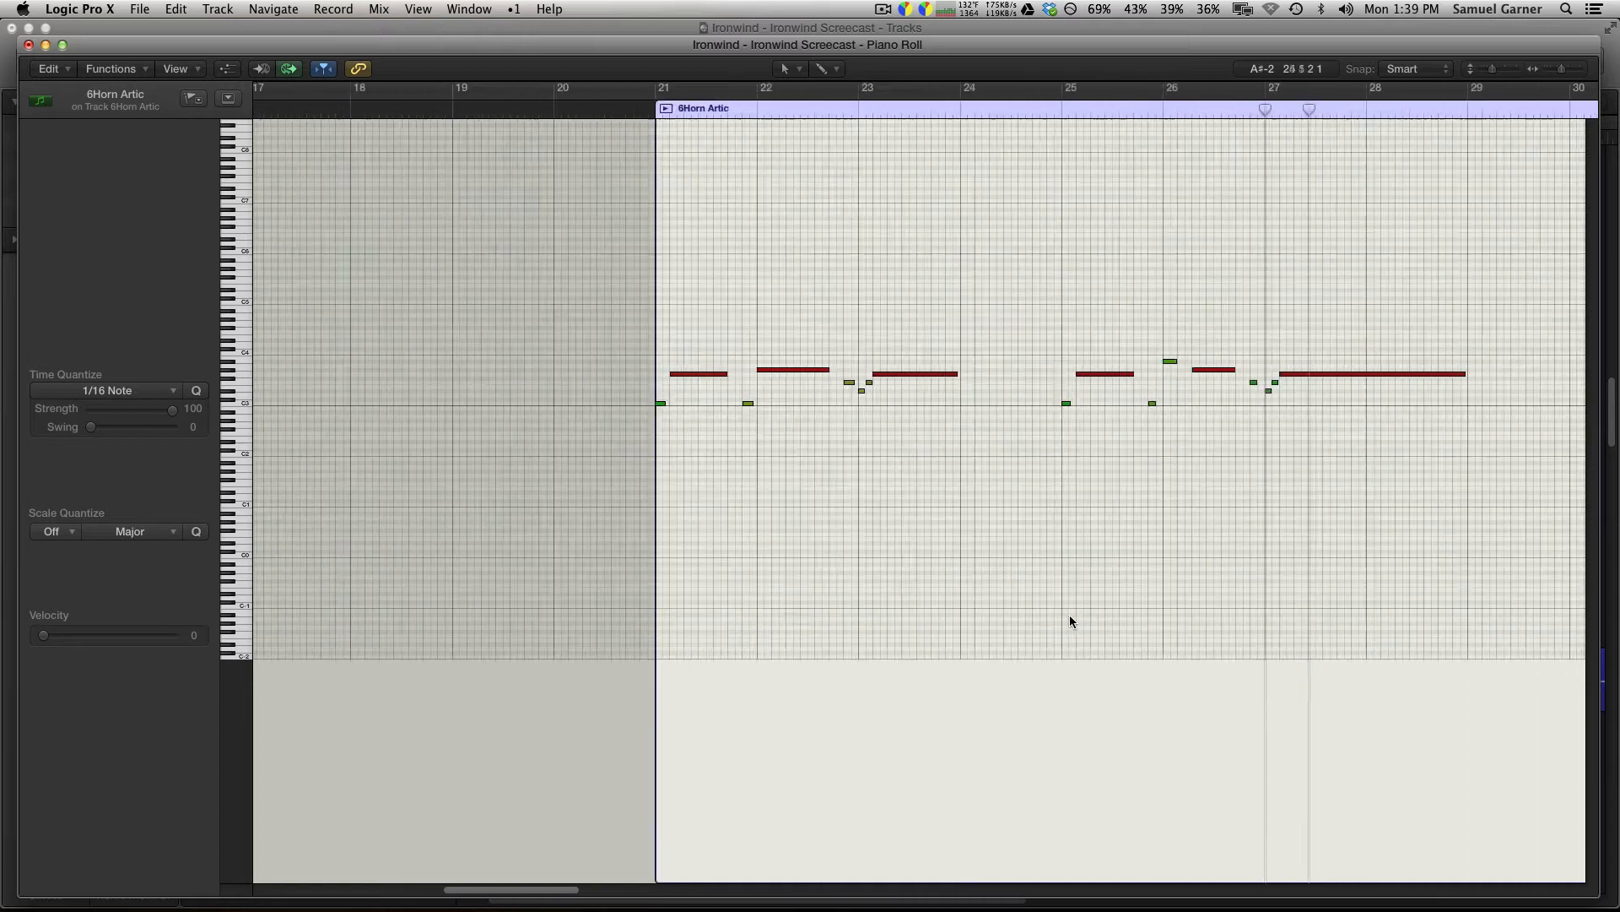
Show the Modulation curve beneath the 6Horn Artic notes and examine how it shapes them from bar 21 to 29.
{"action": "left_click", "coordinate": [227, 68]}
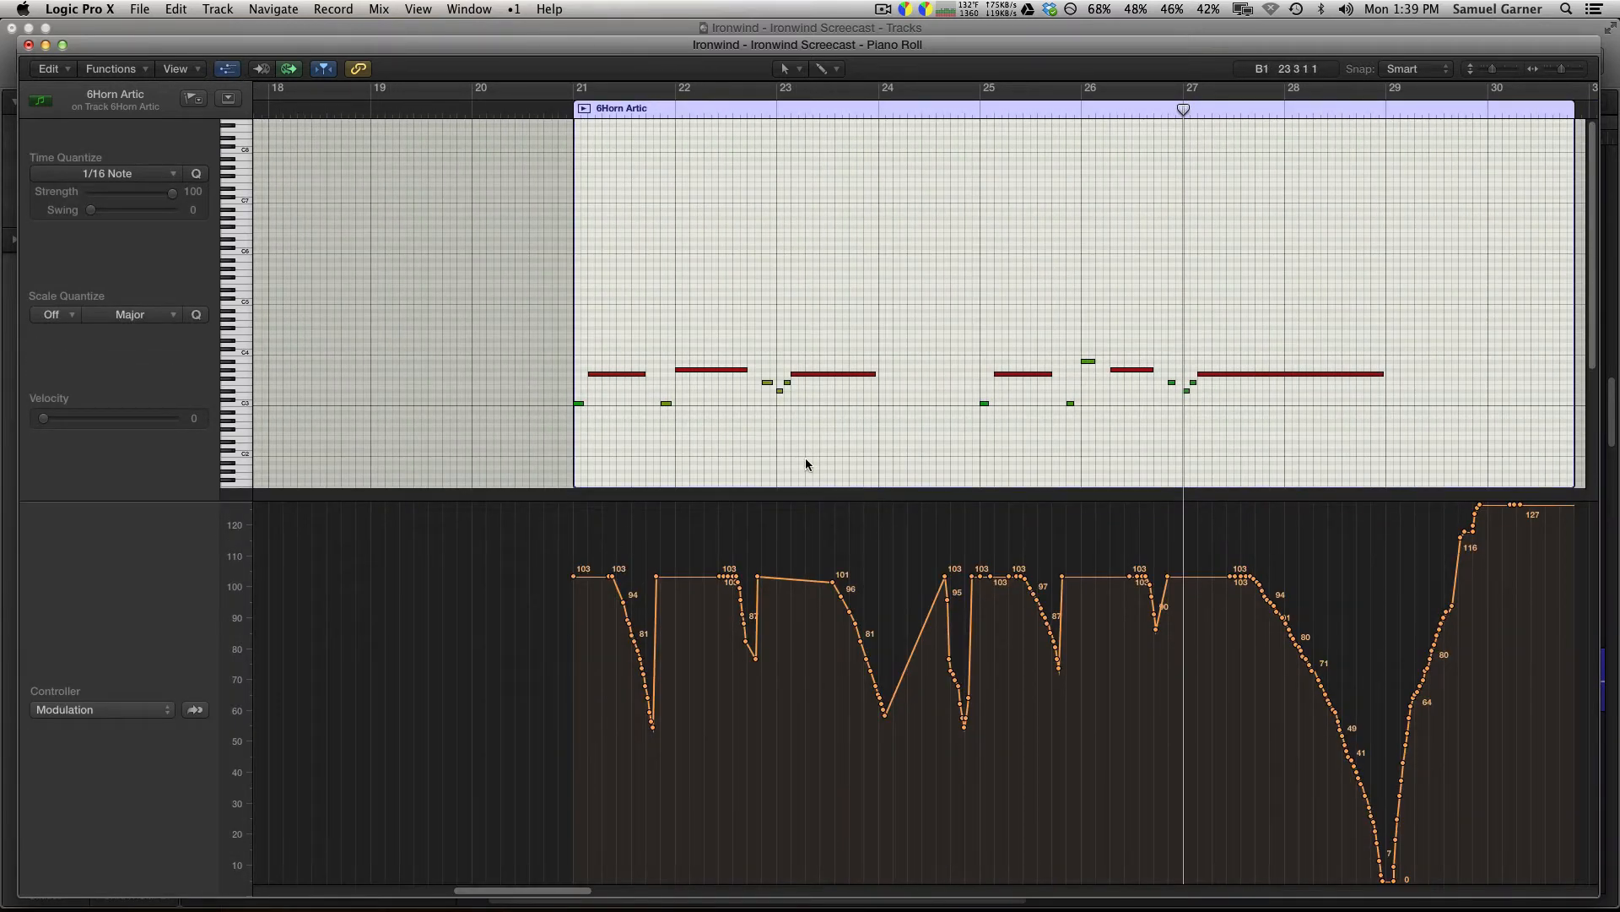
{"action": "scroll", "coordinate": [805, 460], "scroll_direction": "up", "scroll_amount": 5}
{"action": "scroll", "coordinate": [762, 469], "scroll_direction": "up", "scroll_amount": 3}
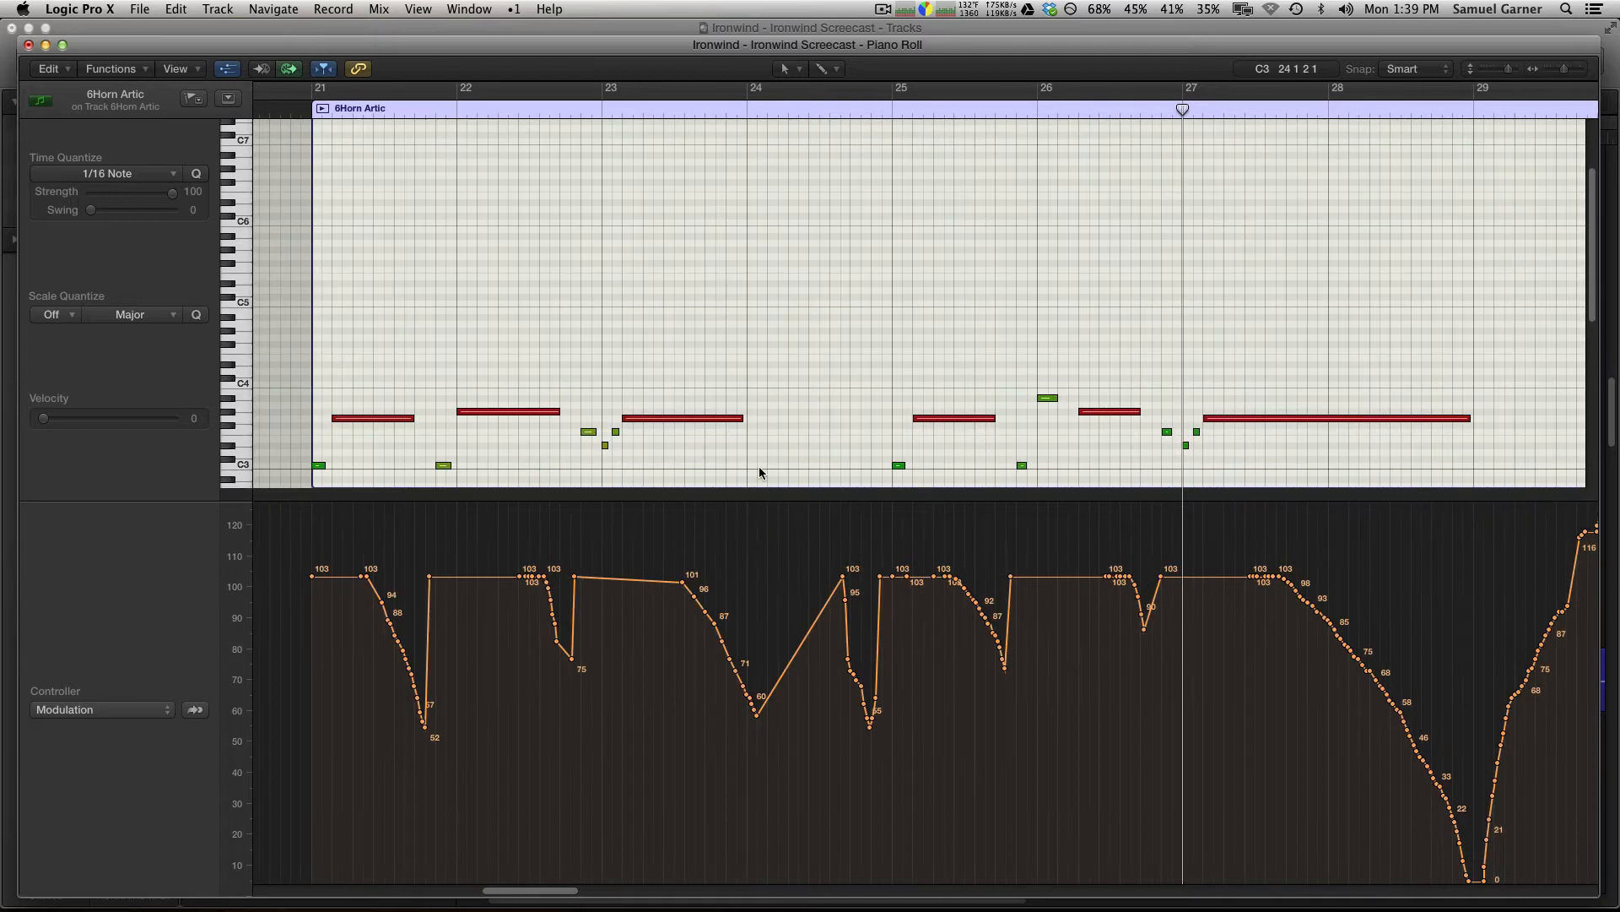
{"action": "scroll", "coordinate": [591, 388], "scroll_direction": "down", "scroll_amount": 4}
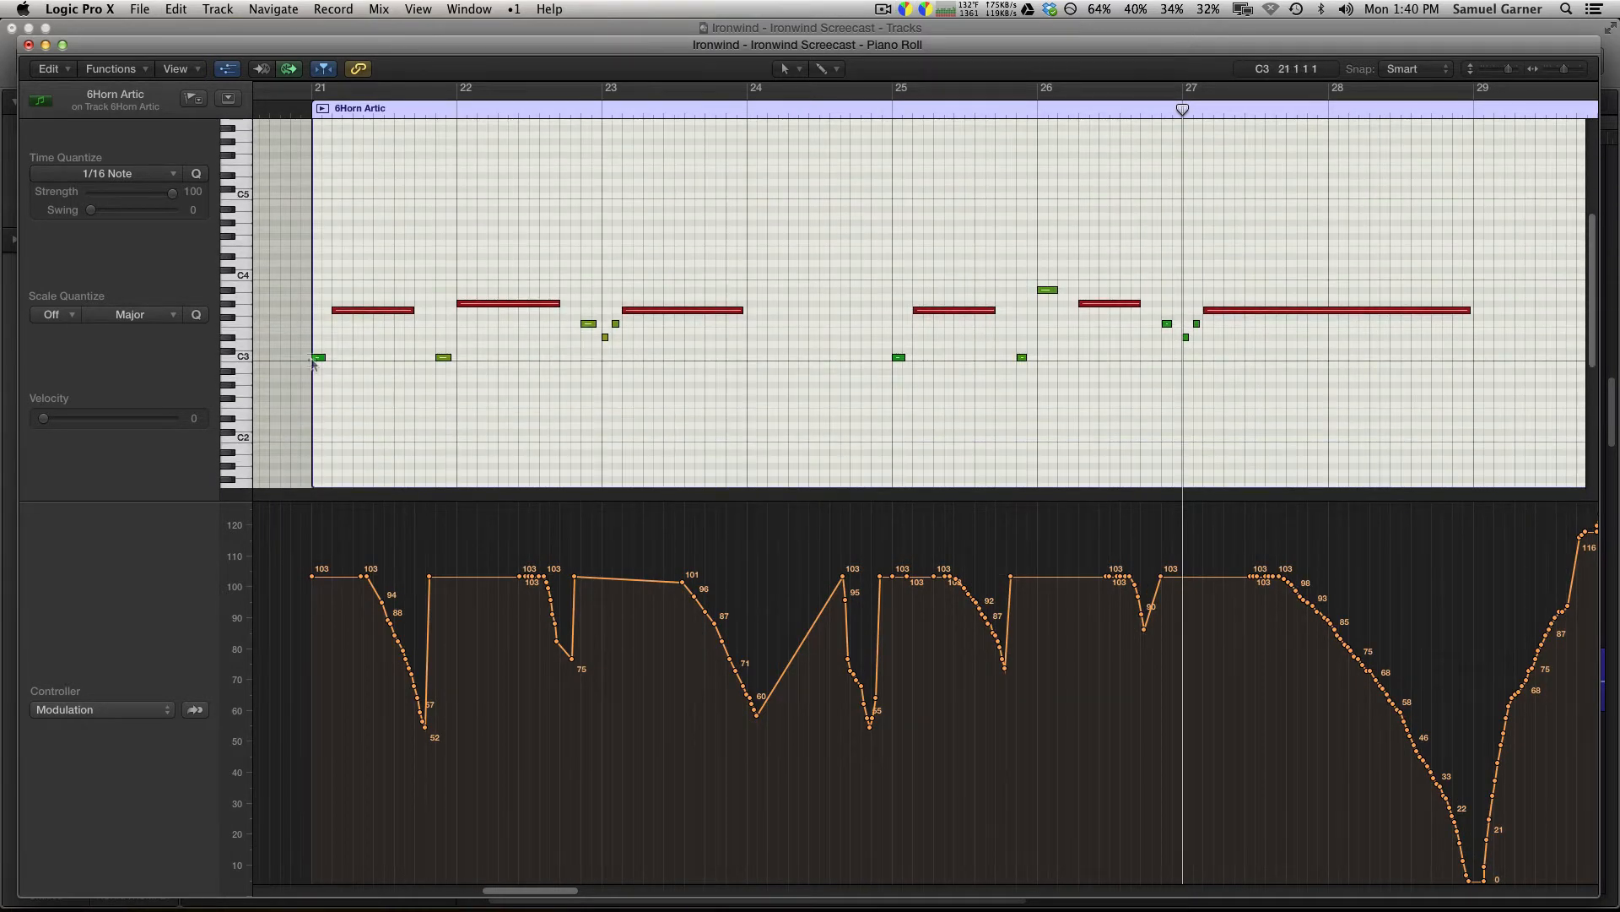
{"action": "scroll", "coordinate": [311, 358], "scroll_direction": "up", "scroll_amount": 1}
{"action": "scroll", "coordinate": [310, 358], "scroll_direction": "left", "scroll_amount": 3}
{"action": "scroll", "coordinate": [393, 356], "scroll_direction": "left", "scroll_amount": 1}
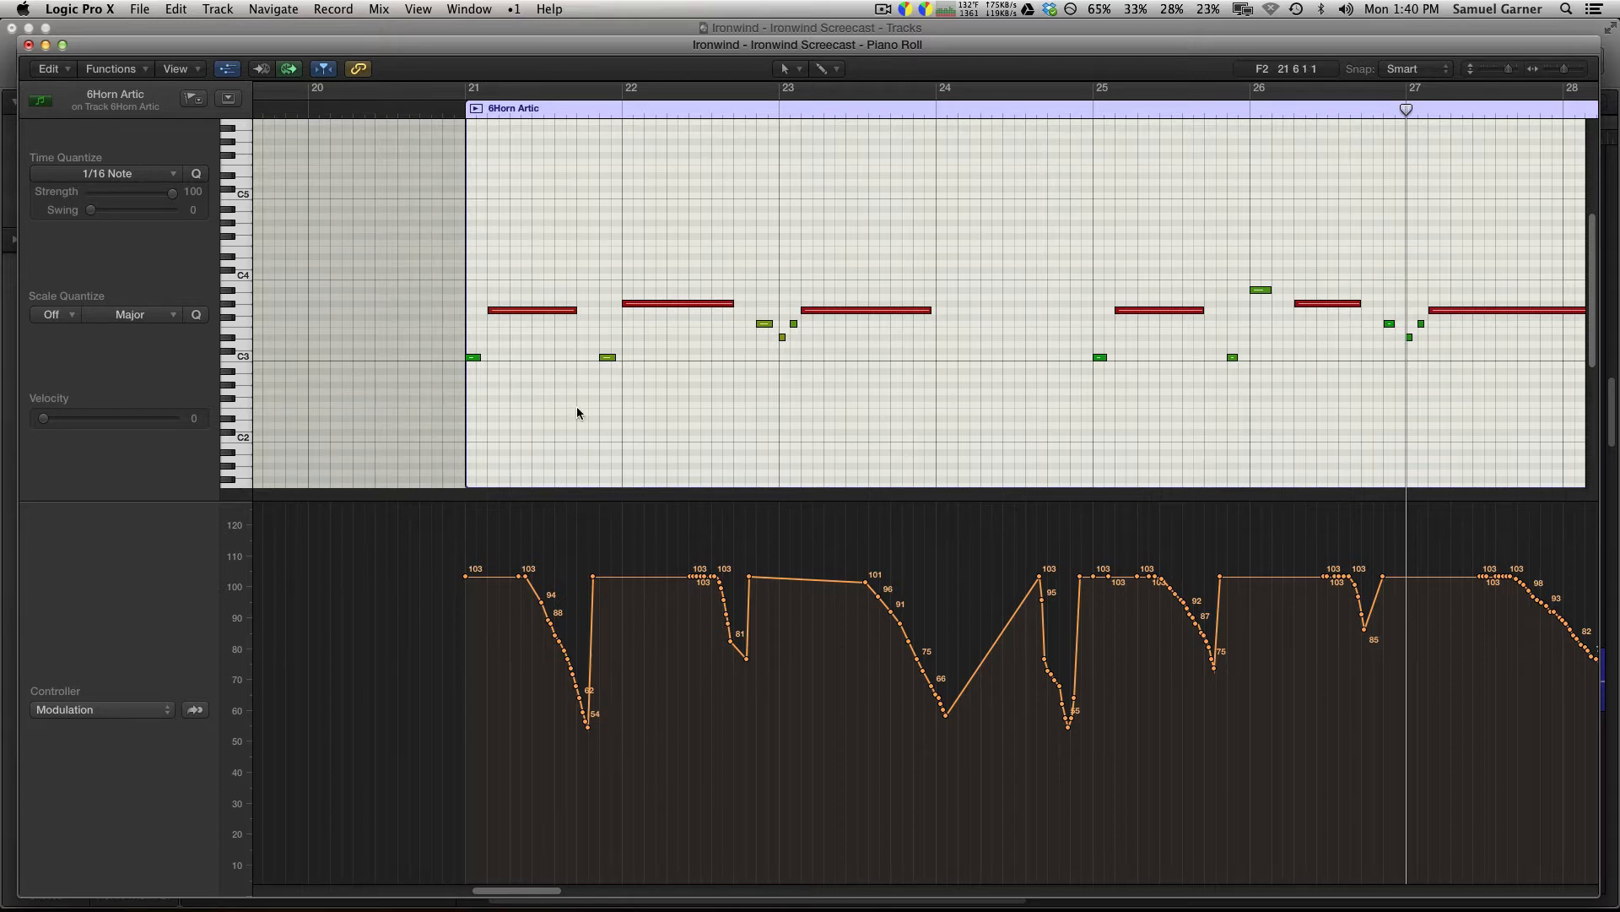
{"action": "scroll", "coordinate": [575, 408], "scroll_direction": "left", "scroll_amount": 1}
{"action": "scroll", "coordinate": [582, 393], "scroll_direction": "down", "scroll_amount": 1}
{"action": "scroll", "coordinate": [583, 394], "scroll_direction": "up", "scroll_amount": 3}
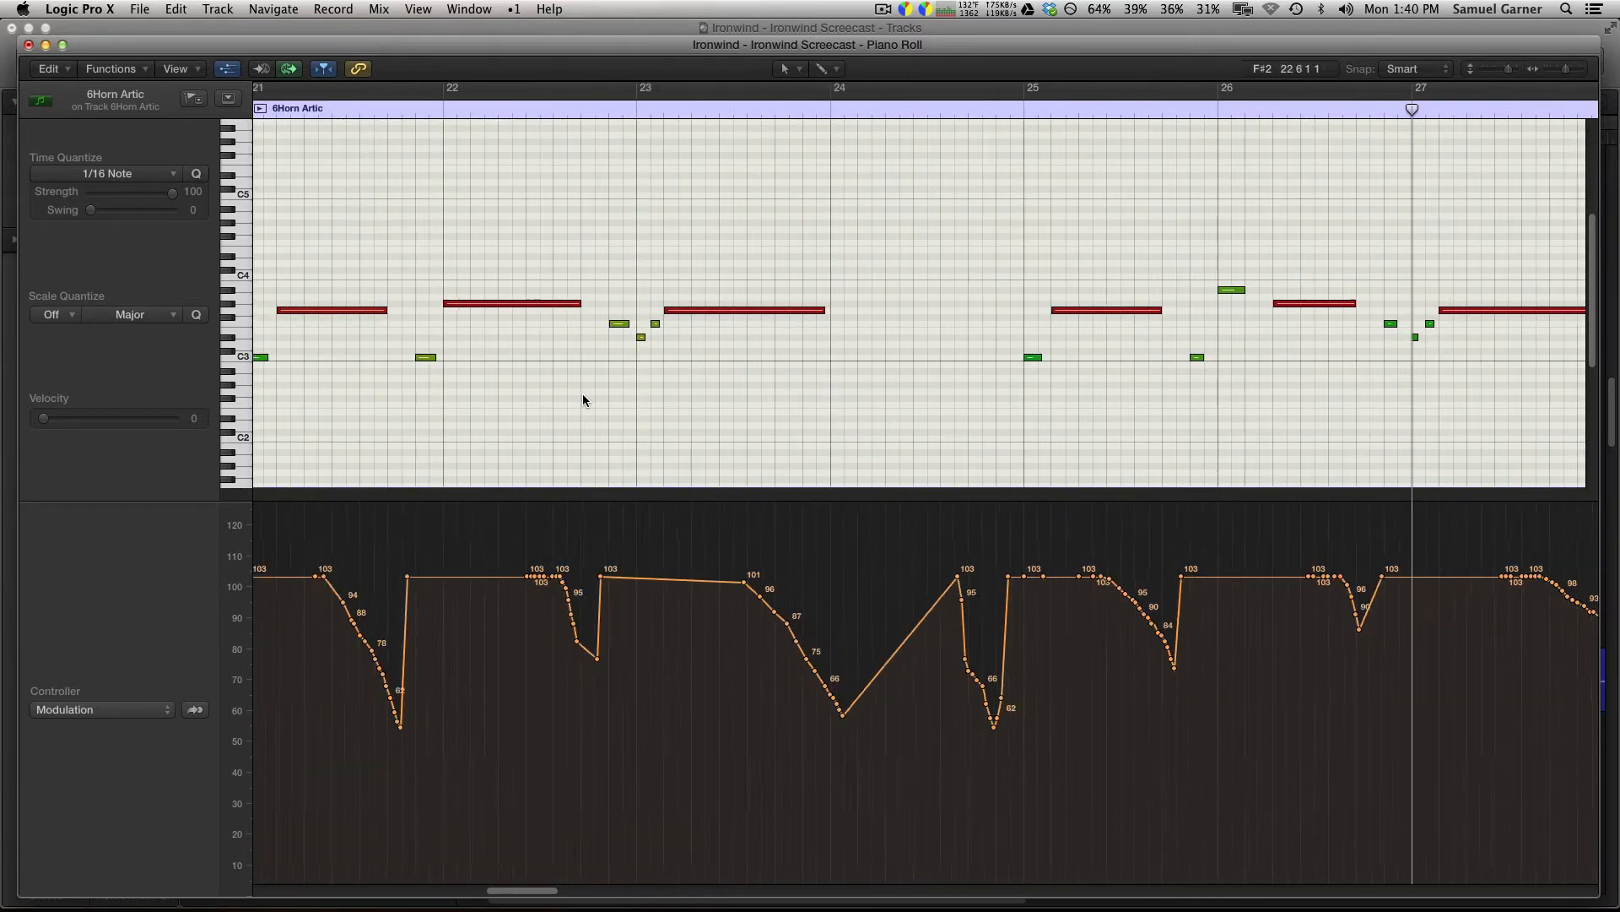
{"action": "scroll", "coordinate": [582, 394], "scroll_direction": "down", "scroll_amount": 1}
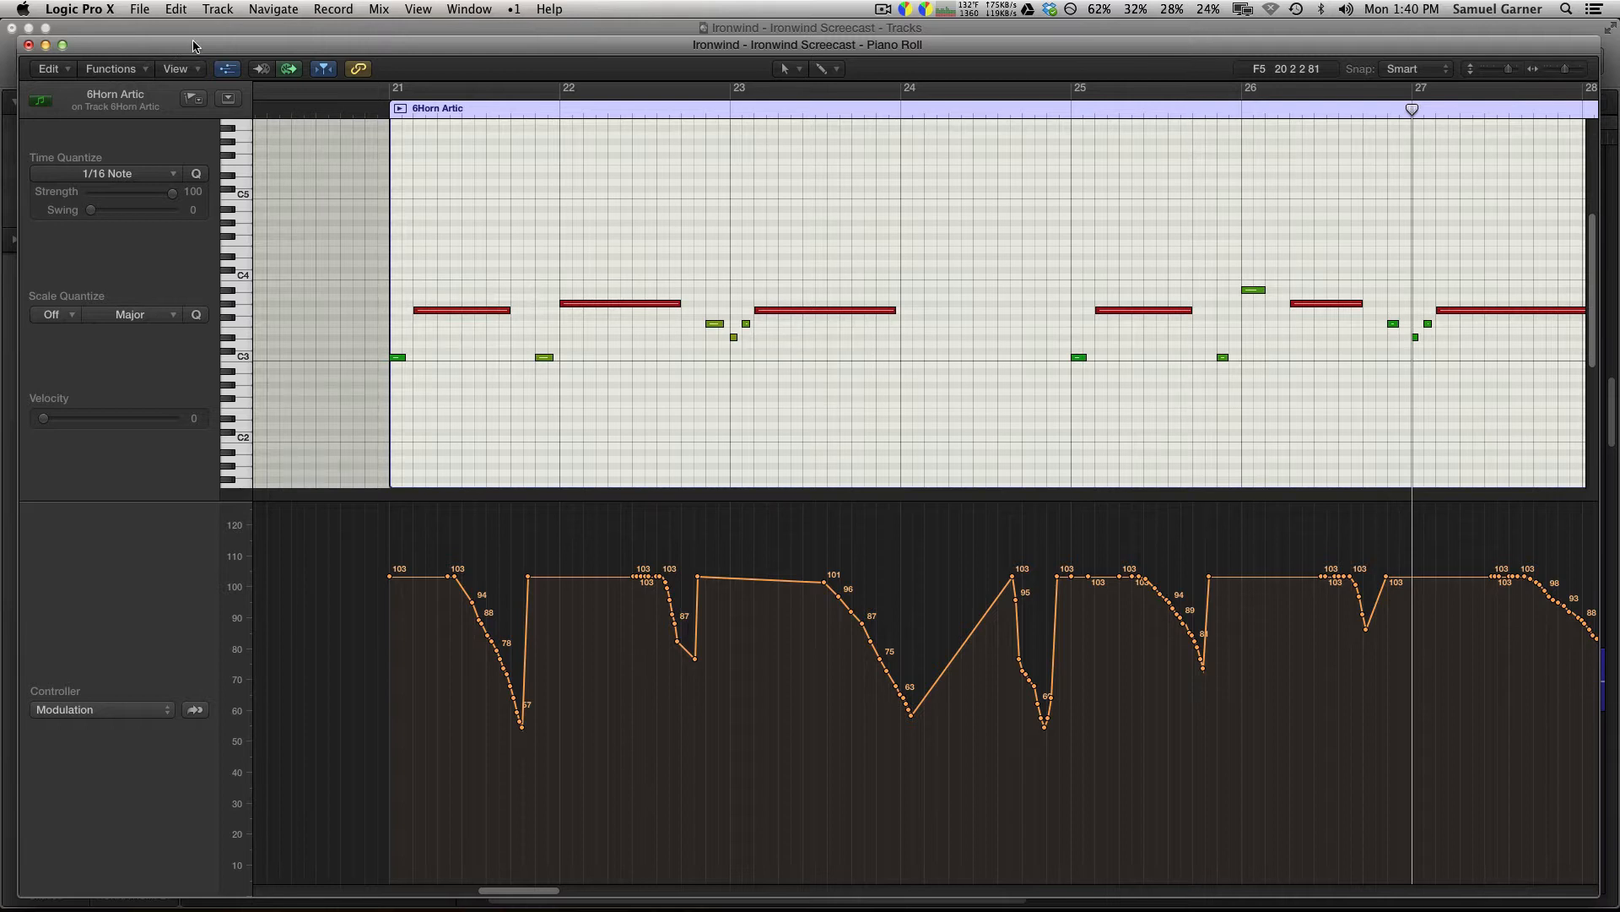
{"action": "left_click_drag", "start_coordinate": [193, 45], "coordinate": [192, 28]}
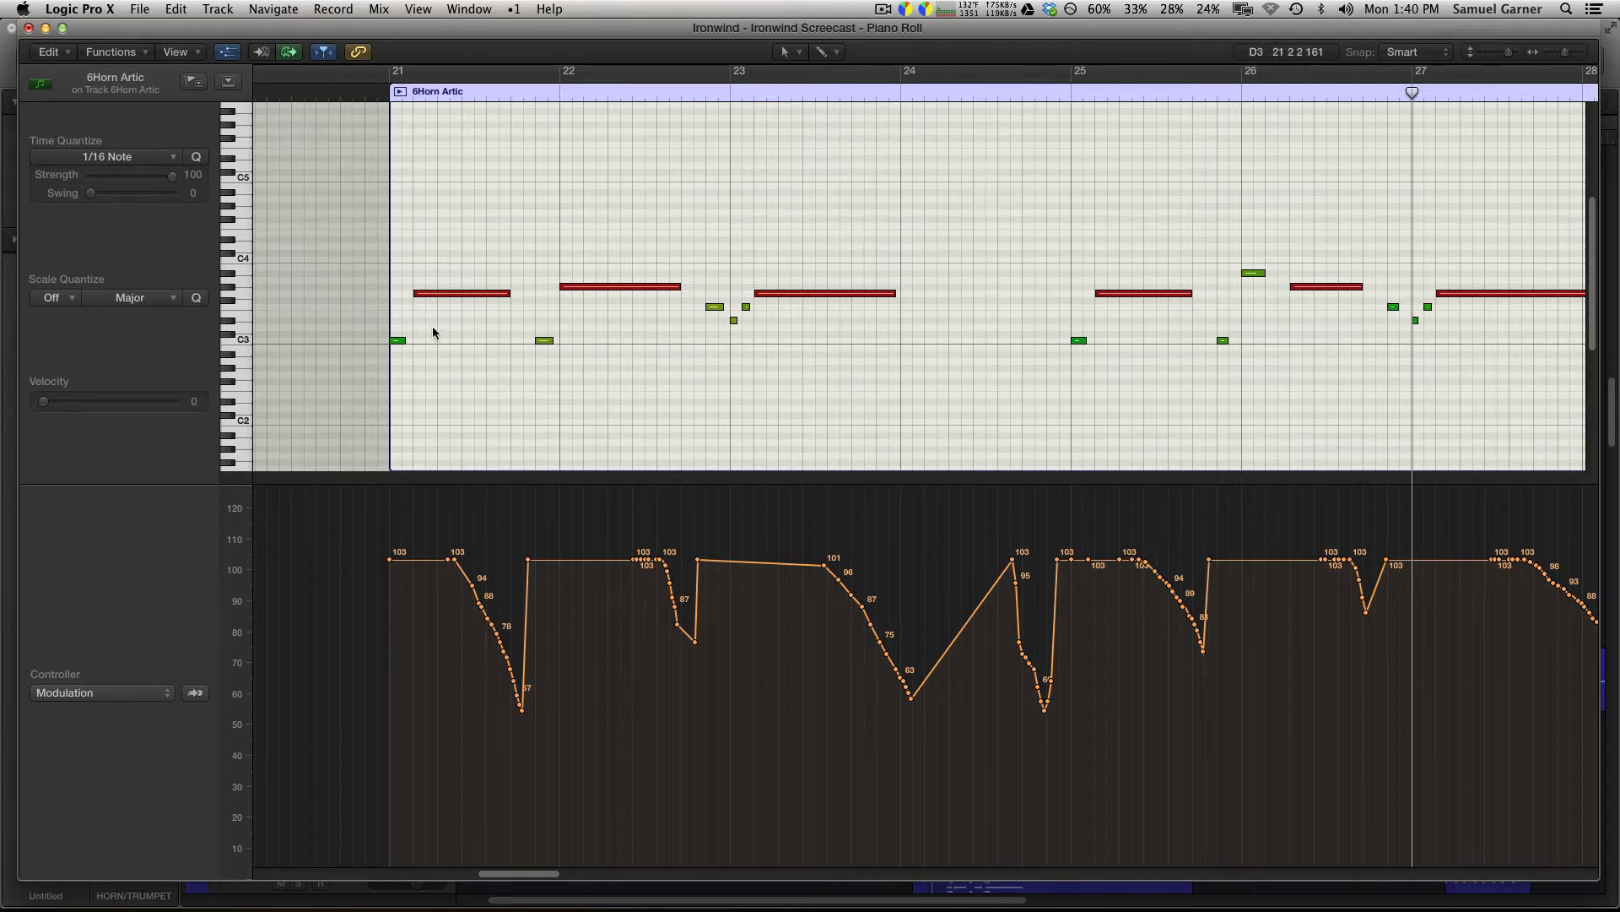
Try raising the C3 note at bar 21 to velocity 127 with the Velocity tool, and undo the change.
{"action": "left_click", "coordinate": [399, 341]}
{"action": "left_click", "coordinate": [397, 341]}
{"action": "left_click", "coordinate": [397, 340]}
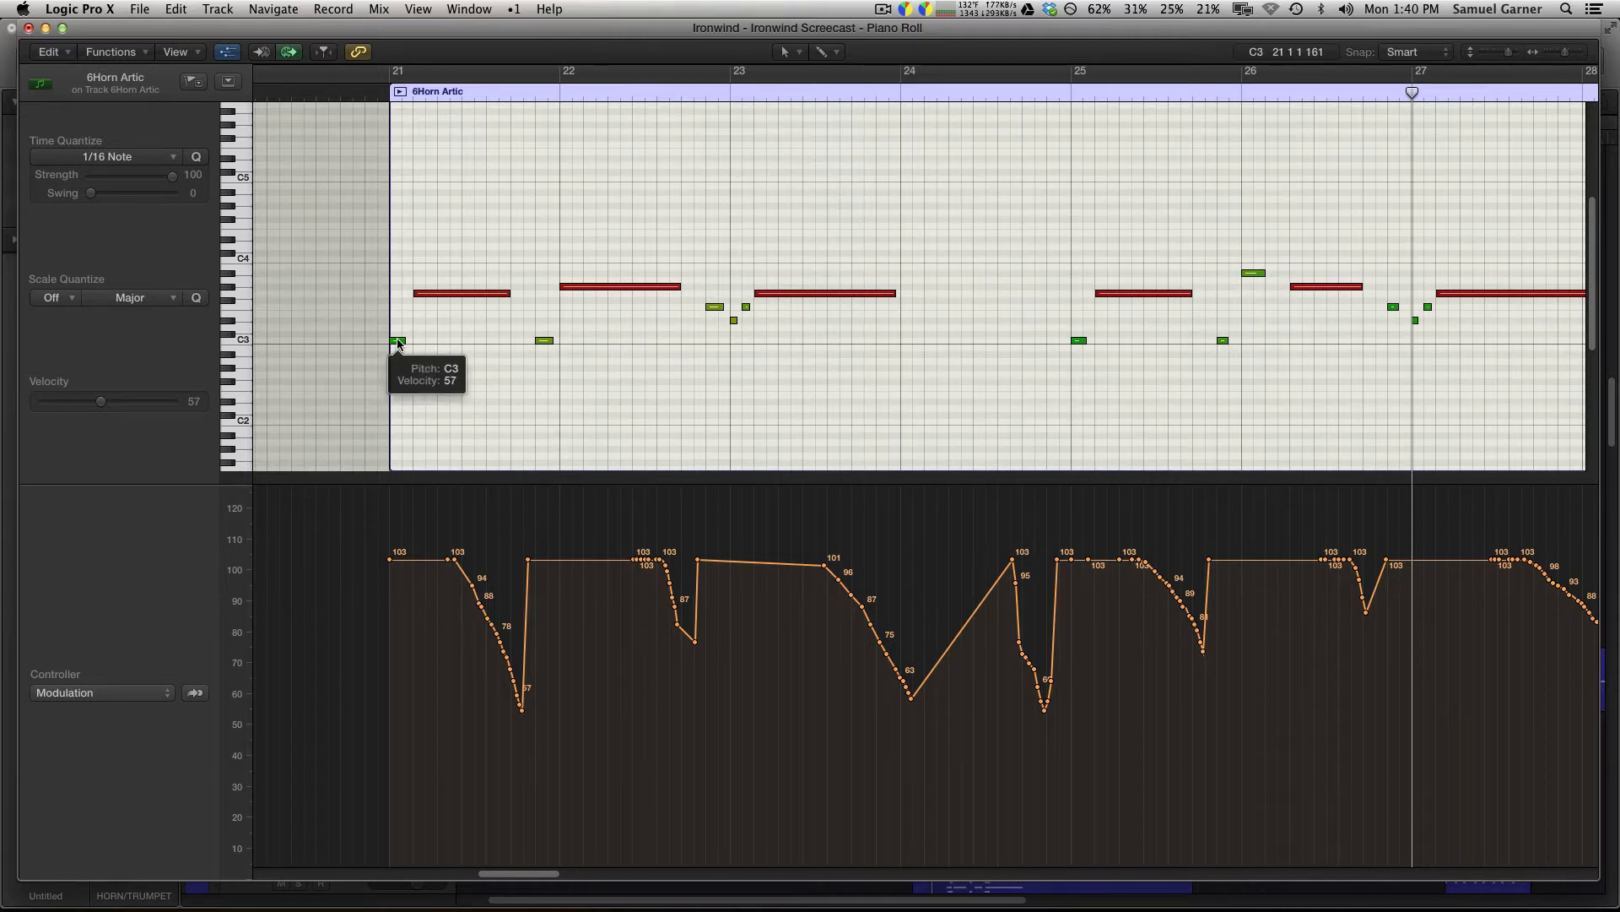
{"action": "key", "text": "Escape"}
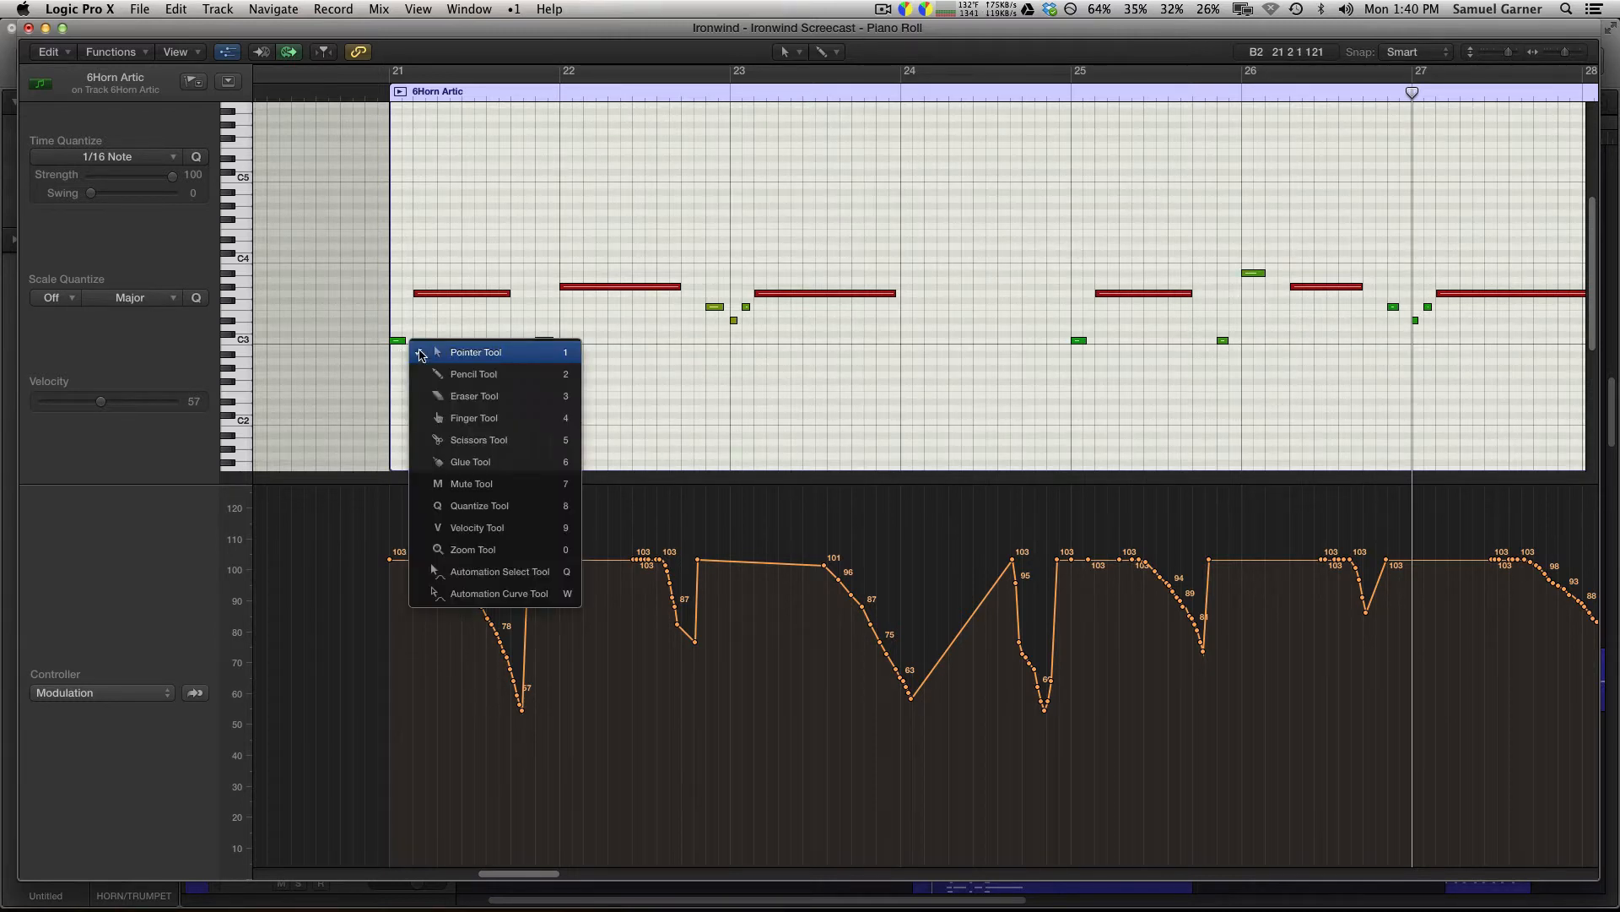
{"action": "key", "text": "9"}
{"action": "left_click_drag", "start_coordinate": [398, 340], "coordinate": [380, 99]}
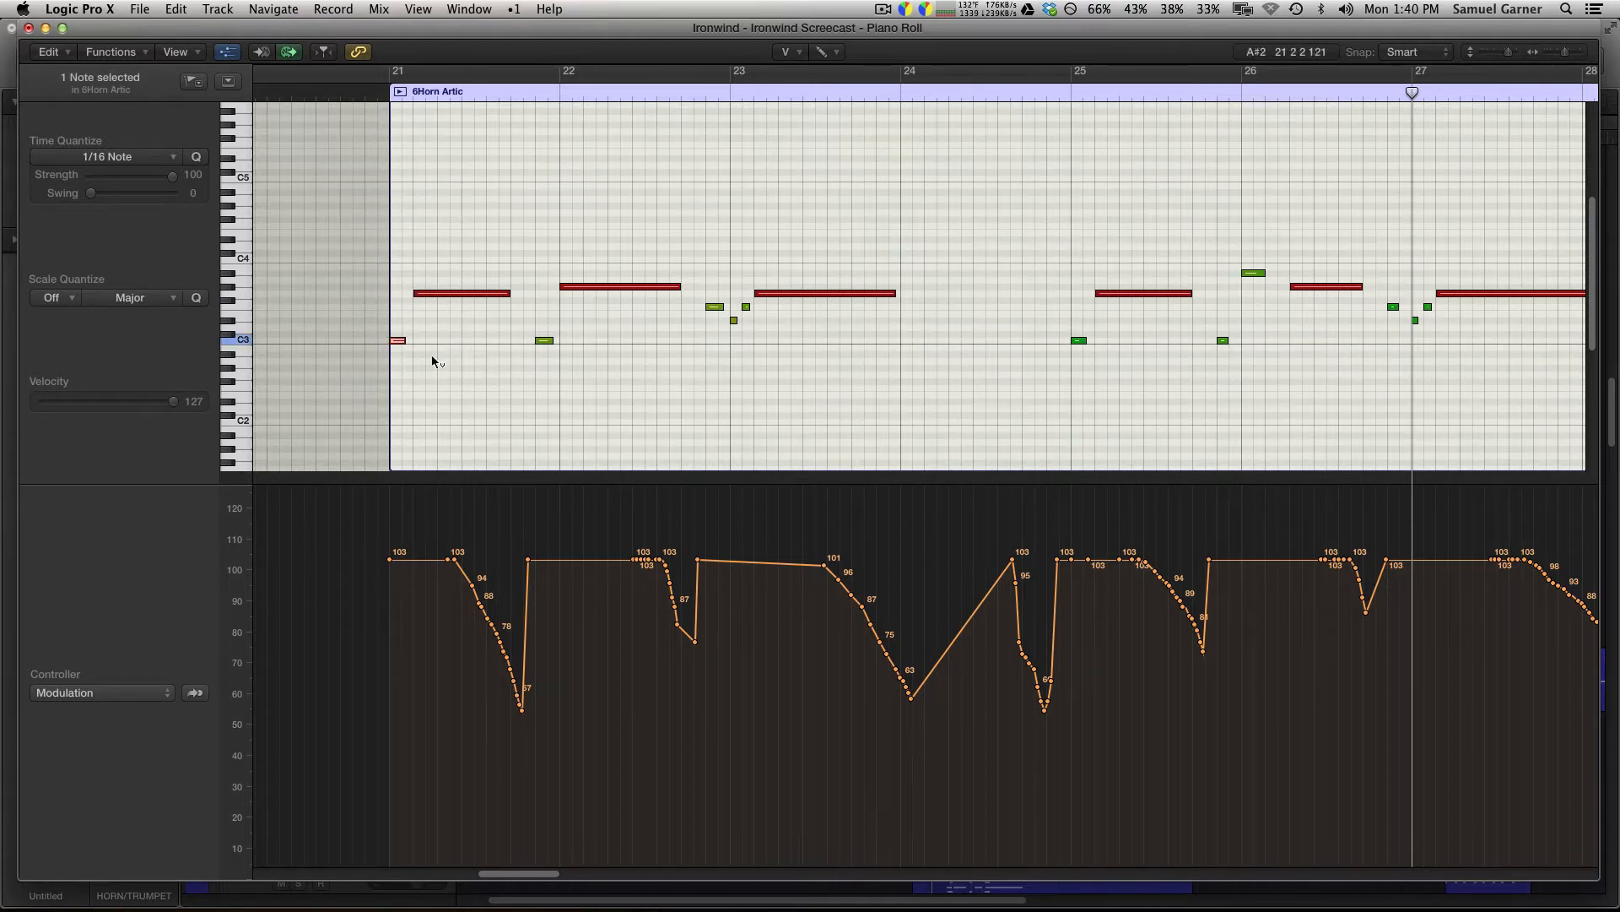
{"action": "key", "text": "super+z"}
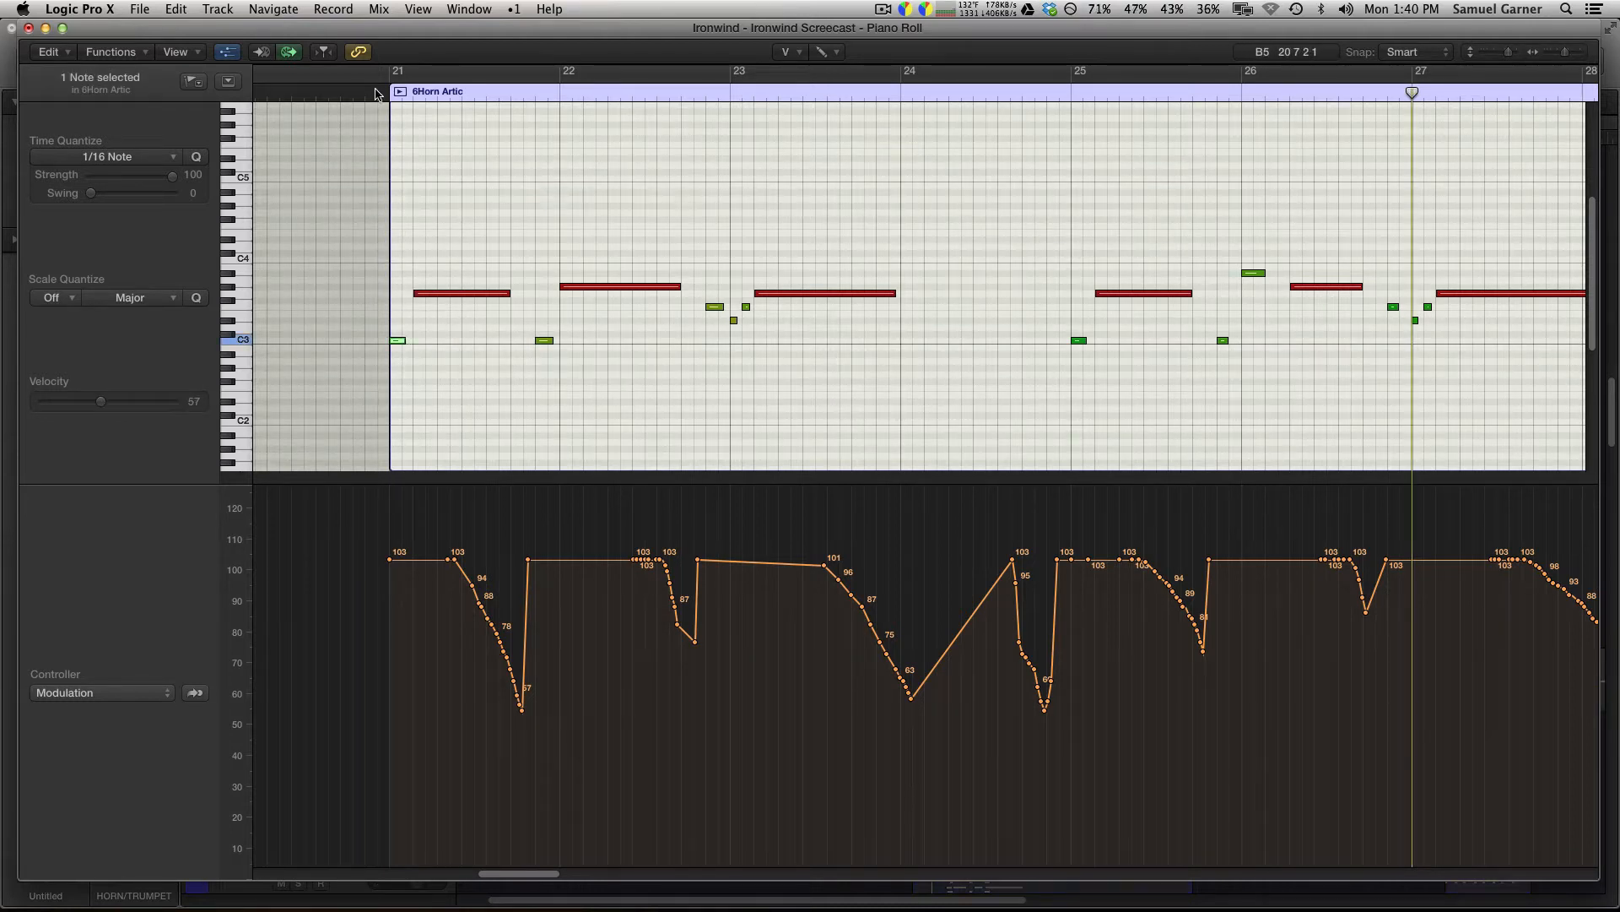
Play the opening C3 note from just before bar 21 and return the playhead there.
{"action": "key", "text": "space"}
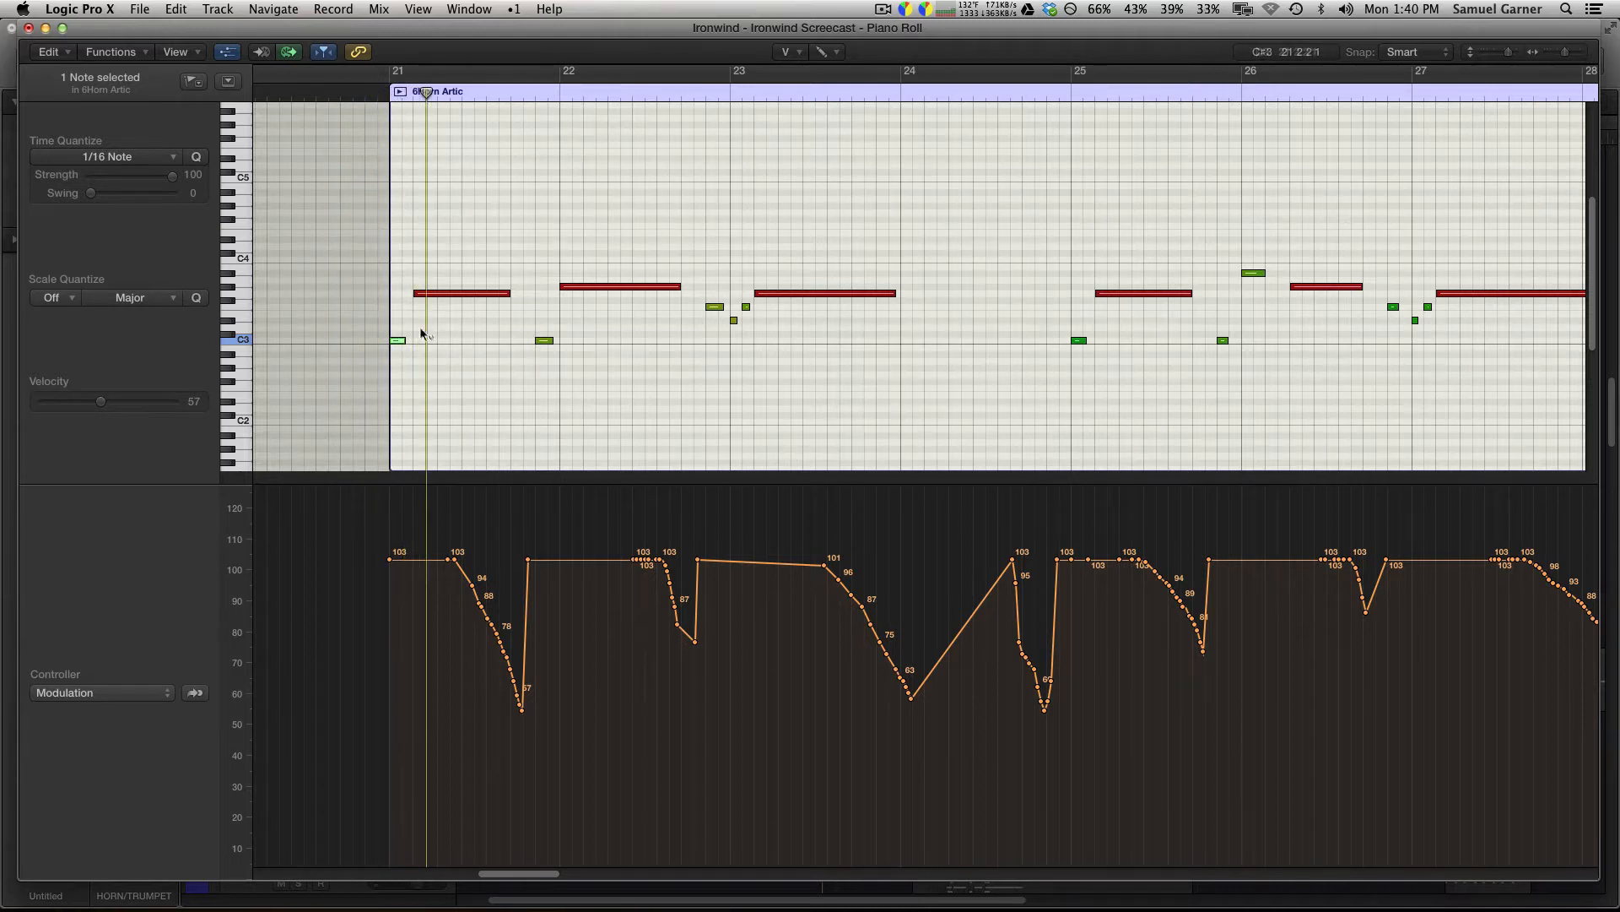
{"action": "left_click_drag", "start_coordinate": [397, 340], "coordinate": [375, 103]}
{"action": "key", "text": "space"}
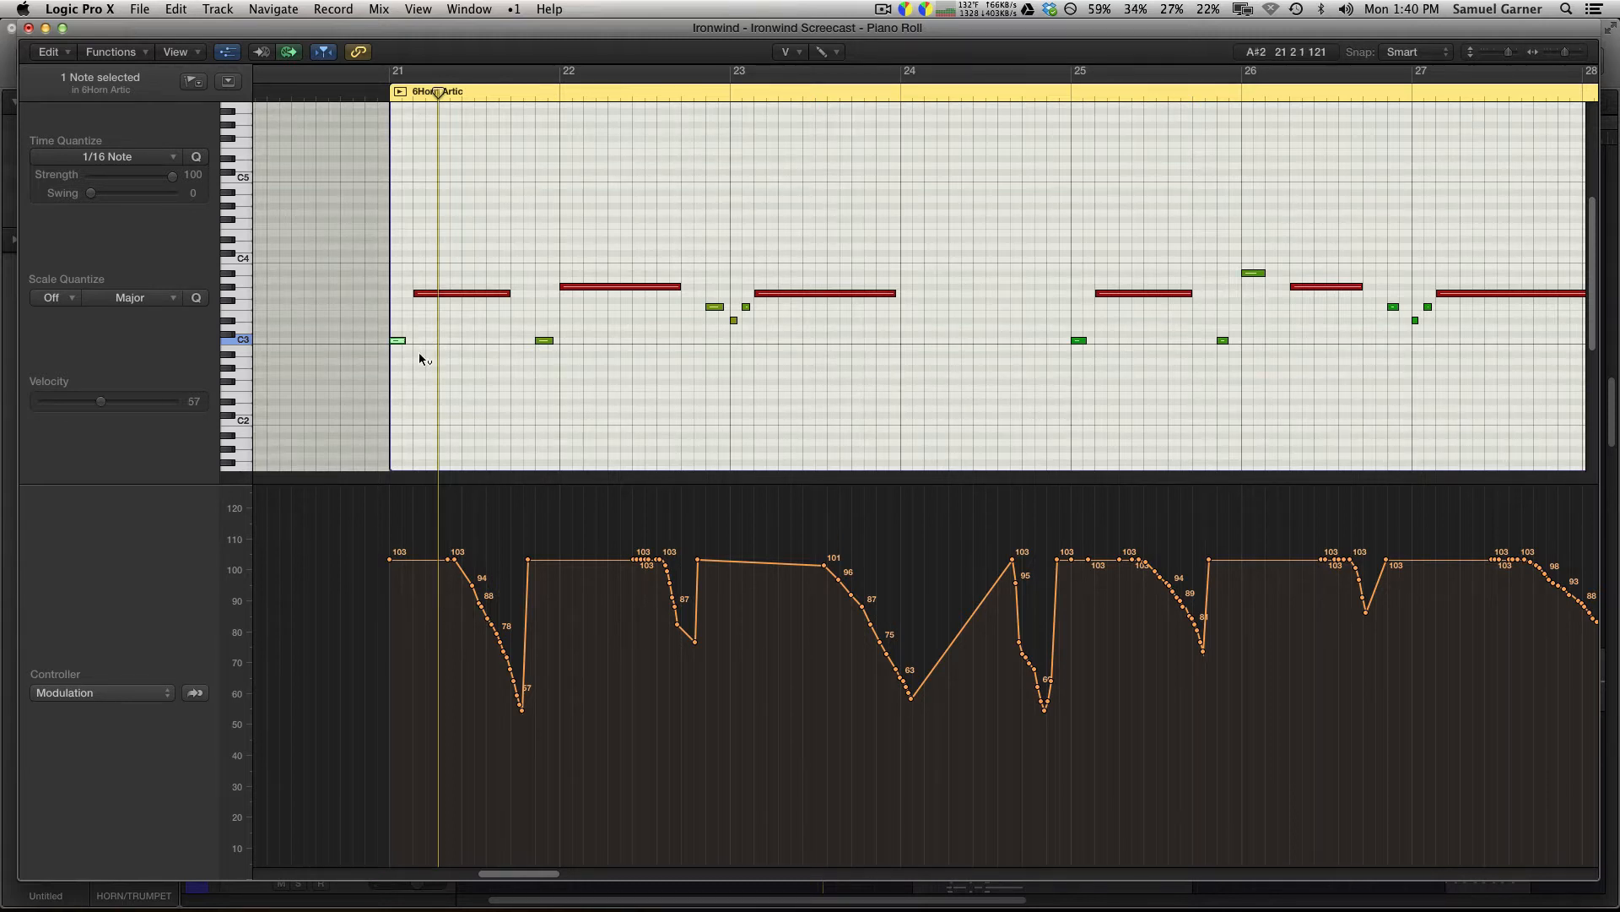
{"action": "mouse_move", "coordinate": [398, 341]}
{"action": "left_mouse_down"}
{"action": "mouse_move", "coordinate": [399, 400]}
{"action": "mouse_move", "coordinate": [400, 343]}
{"action": "left_mouse_up"}
{"action": "left_click", "coordinate": [402, 367]}
{"action": "left_click", "coordinate": [365, 95]}
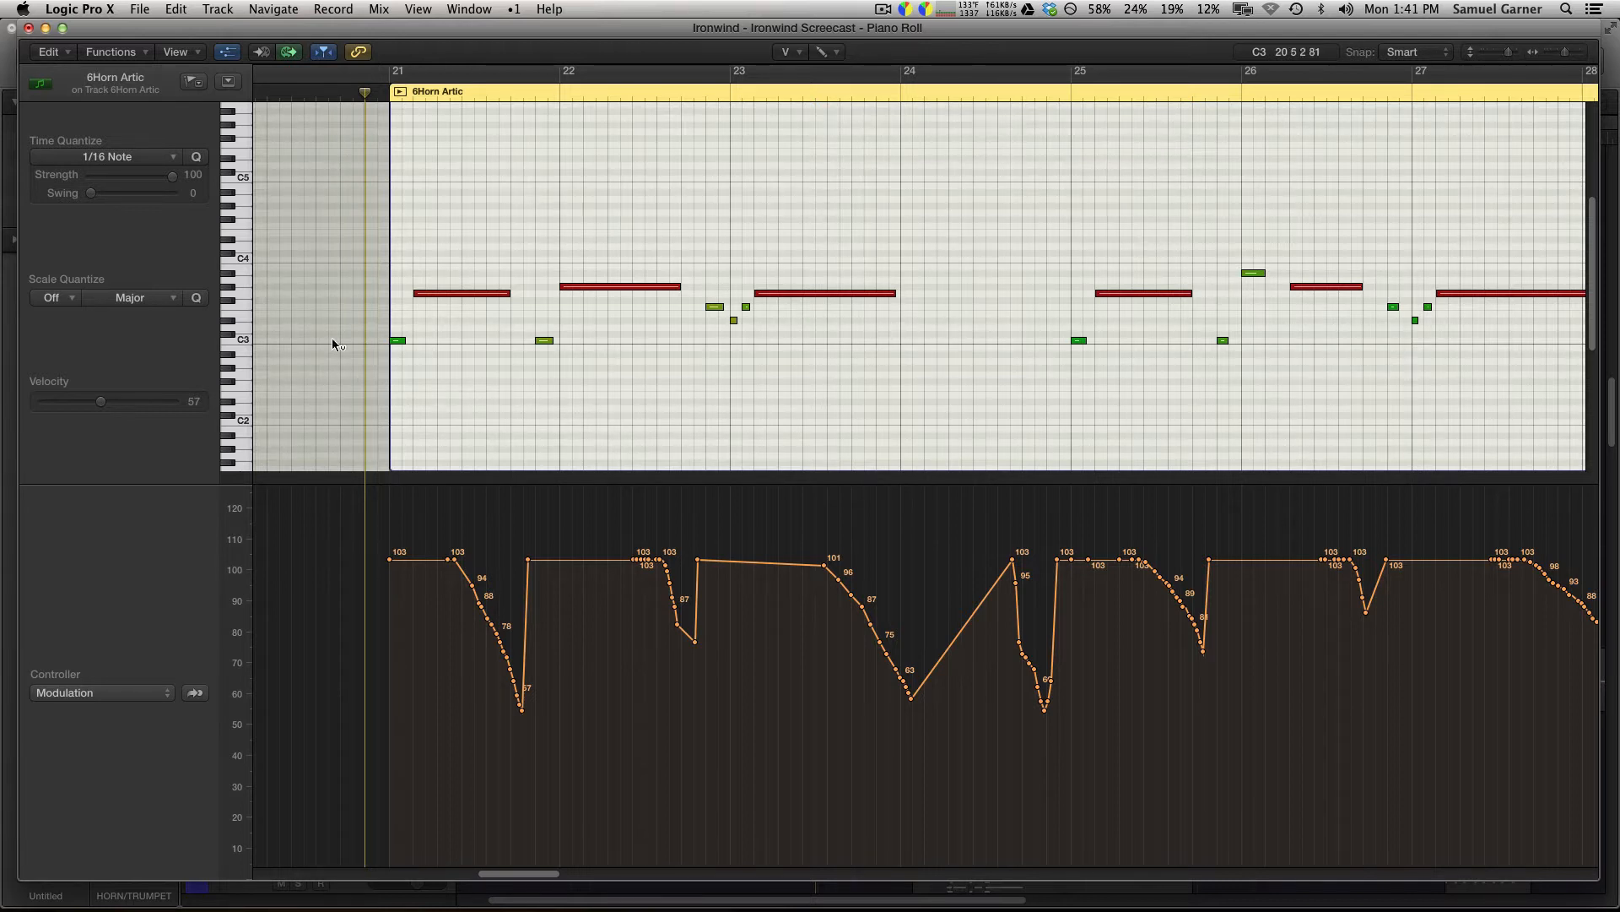
Display the Sustain Pedal controller for the 6Horn Artic region and examine its switching against the notes from bar 21.
{"action": "left_click", "coordinate": [96, 694]}
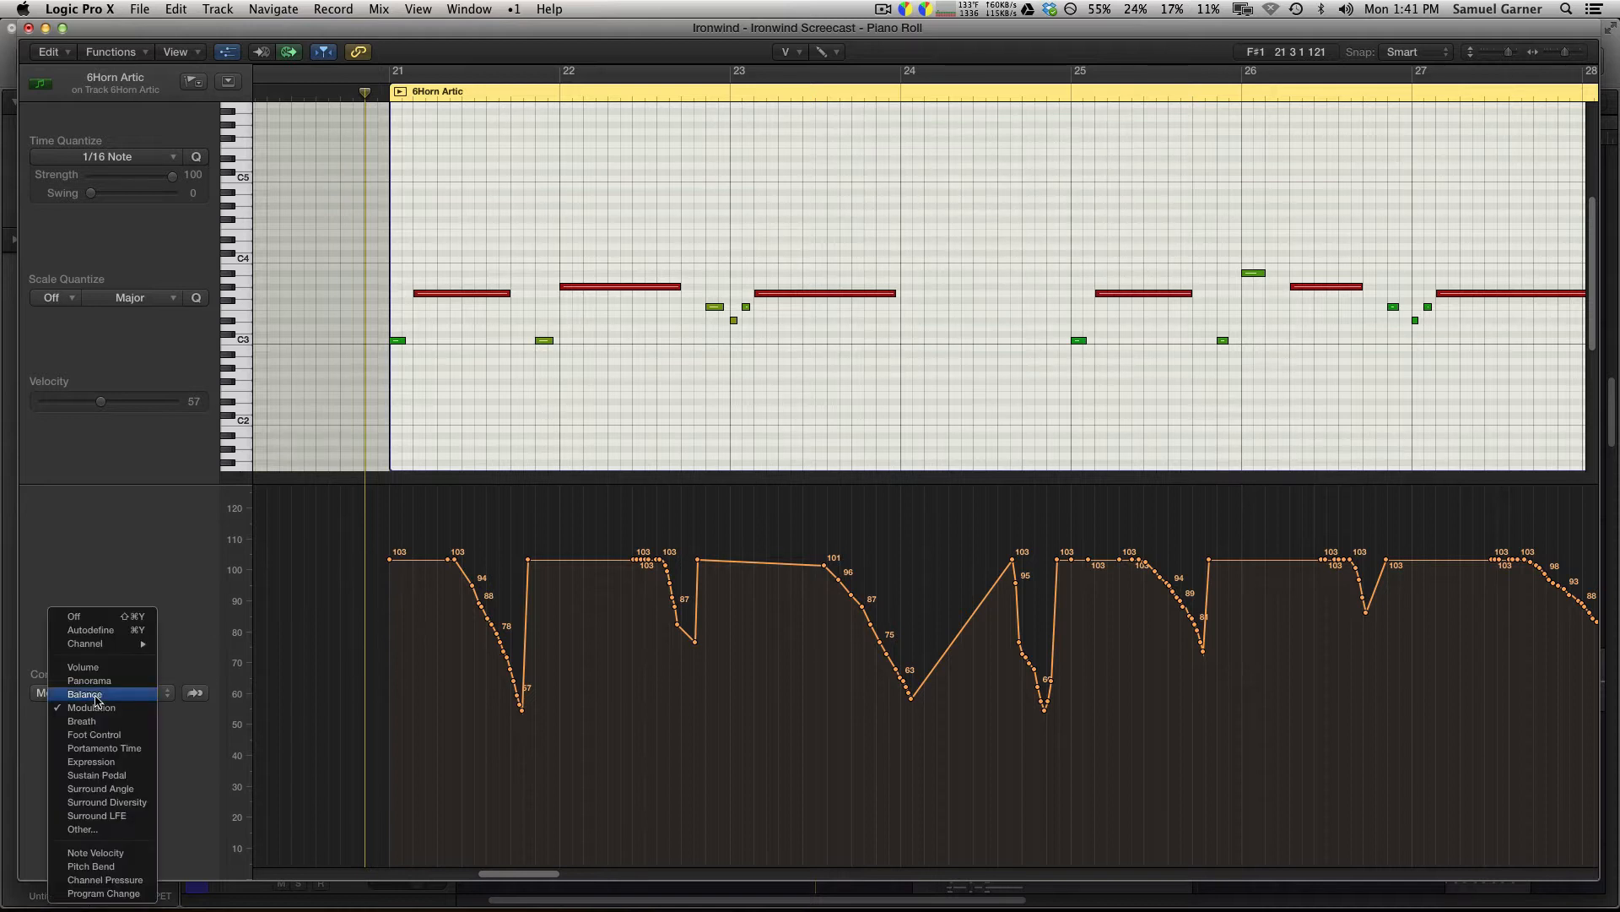
{"action": "left_click", "coordinate": [125, 778]}
{"action": "key", "text": "super+Right"}
{"action": "scroll", "coordinate": [722, 640], "scroll_direction": "right", "scroll_amount": 1}
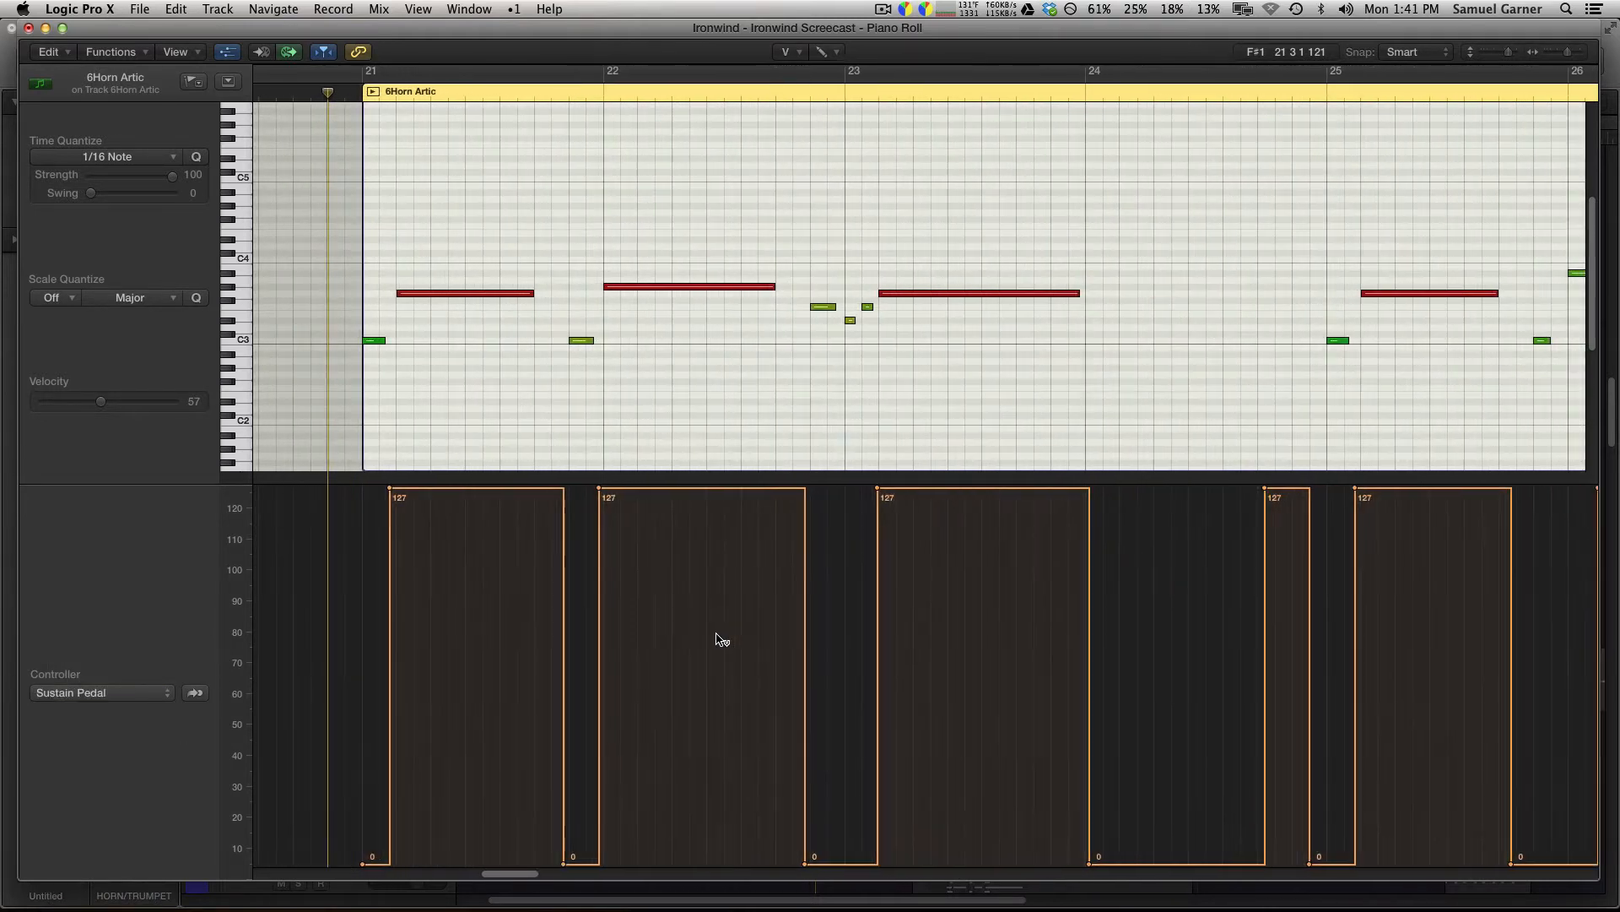
{"action": "scroll", "coordinate": [722, 640], "scroll_direction": "down", "scroll_amount": 2}
{"action": "scroll", "coordinate": [722, 639], "scroll_direction": "down", "scroll_amount": 1}
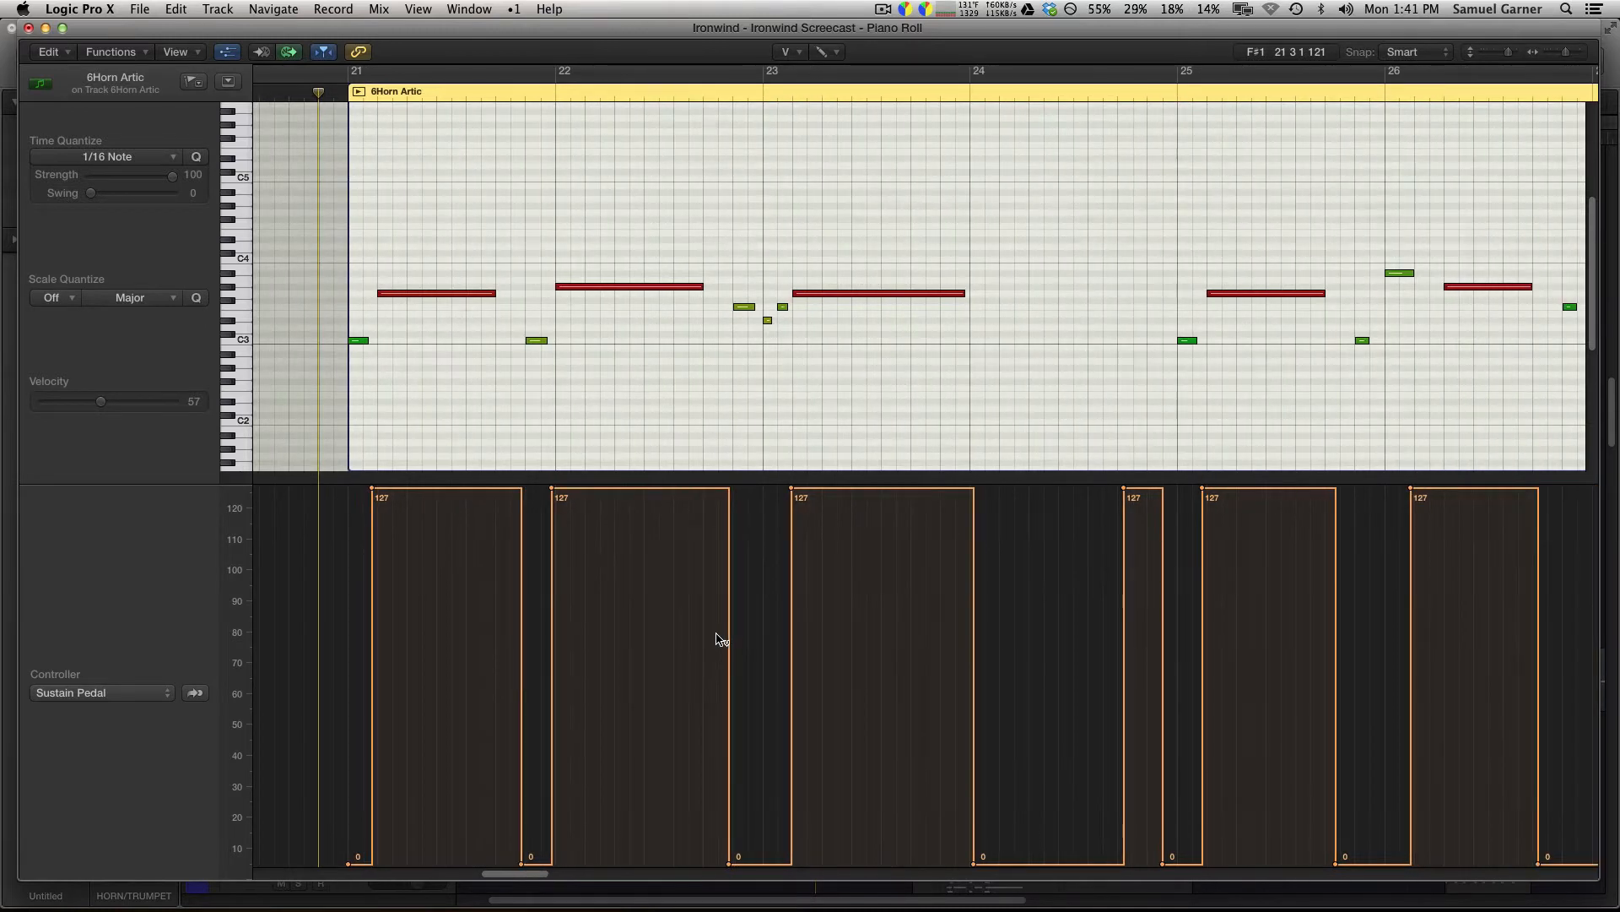
{"action": "scroll", "coordinate": [721, 640], "scroll_direction": "right", "scroll_amount": 1}
{"action": "scroll", "coordinate": [723, 644], "scroll_direction": "right", "scroll_amount": 1}
{"action": "scroll", "coordinate": [722, 645], "scroll_direction": "up", "scroll_amount": 1}
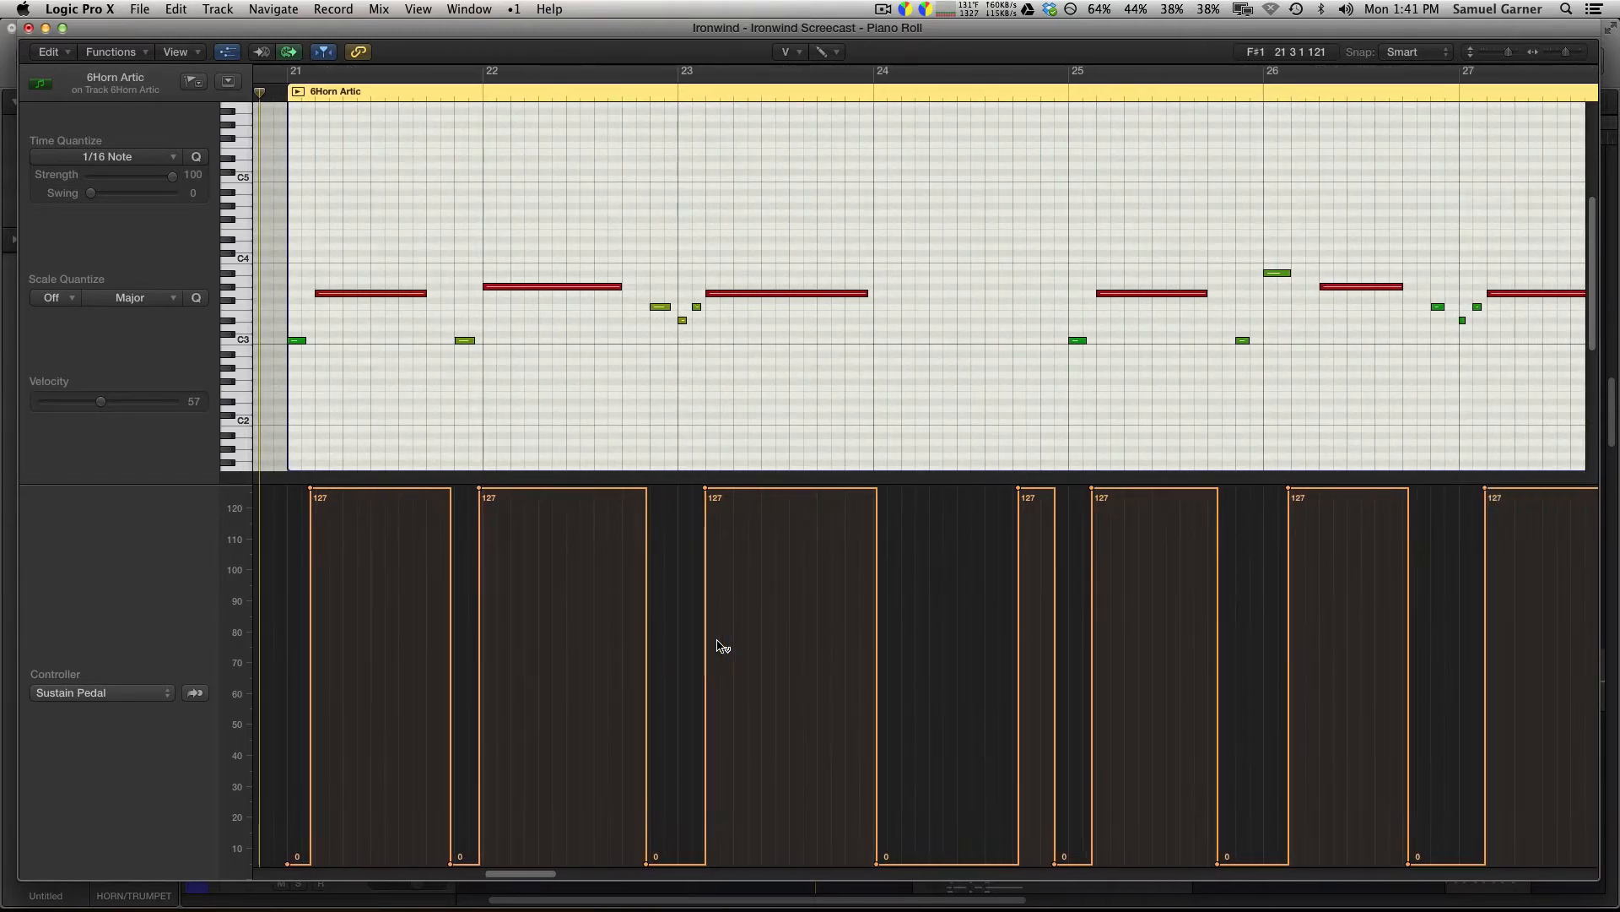
{"action": "scroll", "coordinate": [721, 646], "scroll_direction": "left", "scroll_amount": 2}
{"action": "scroll", "coordinate": [722, 649], "scroll_direction": "up", "scroll_amount": 4}
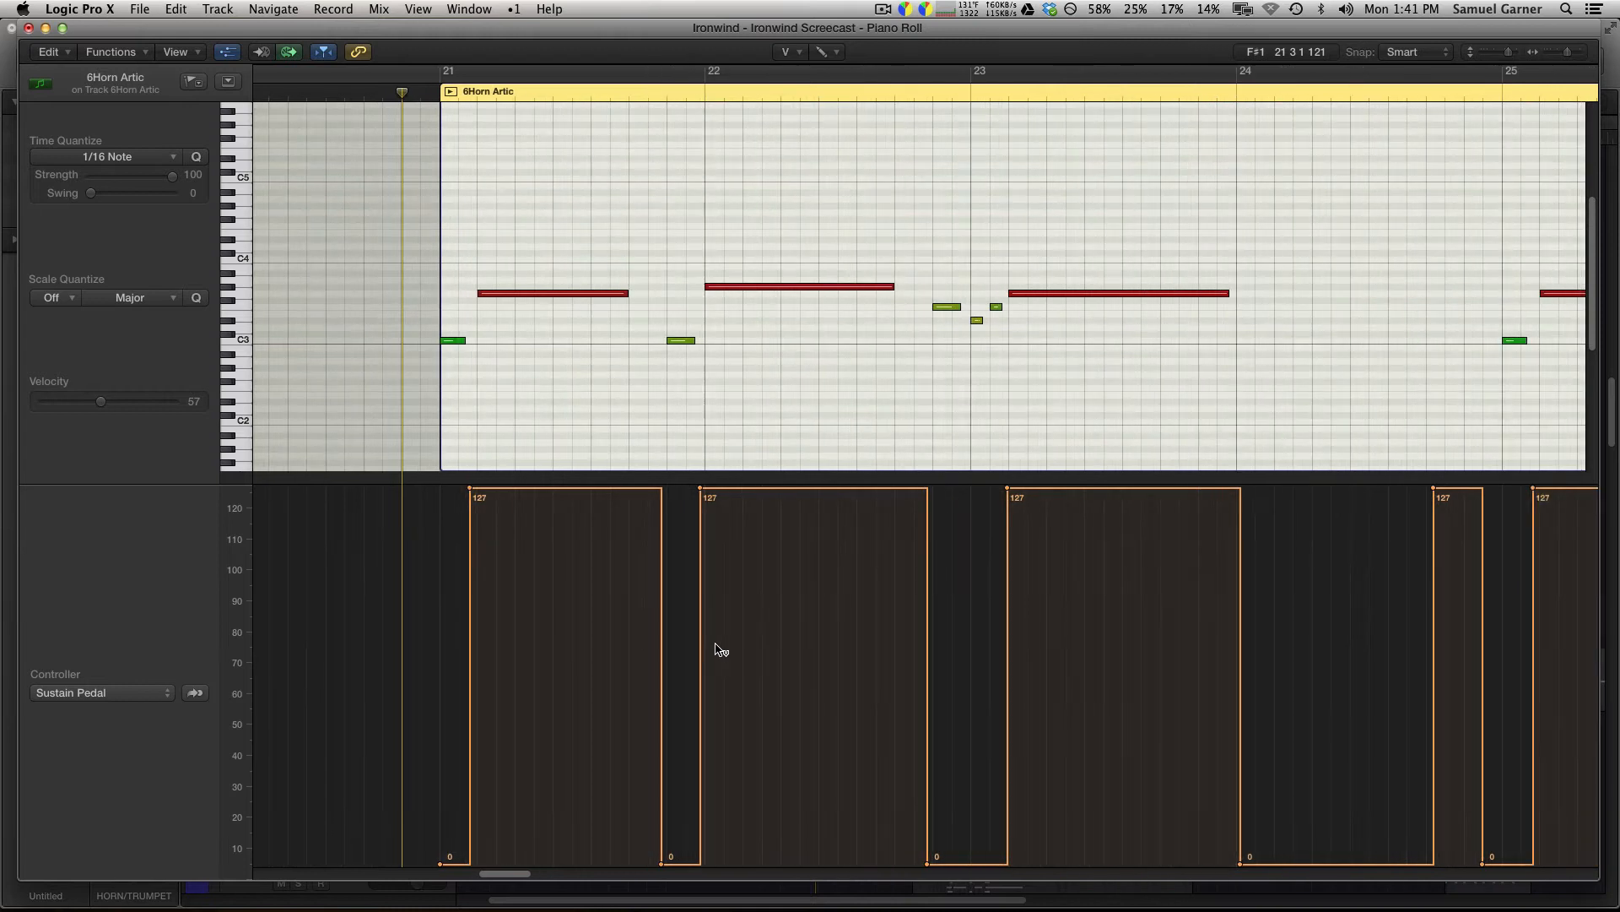
{"action": "scroll", "coordinate": [717, 646], "scroll_direction": "right", "scroll_amount": 1}
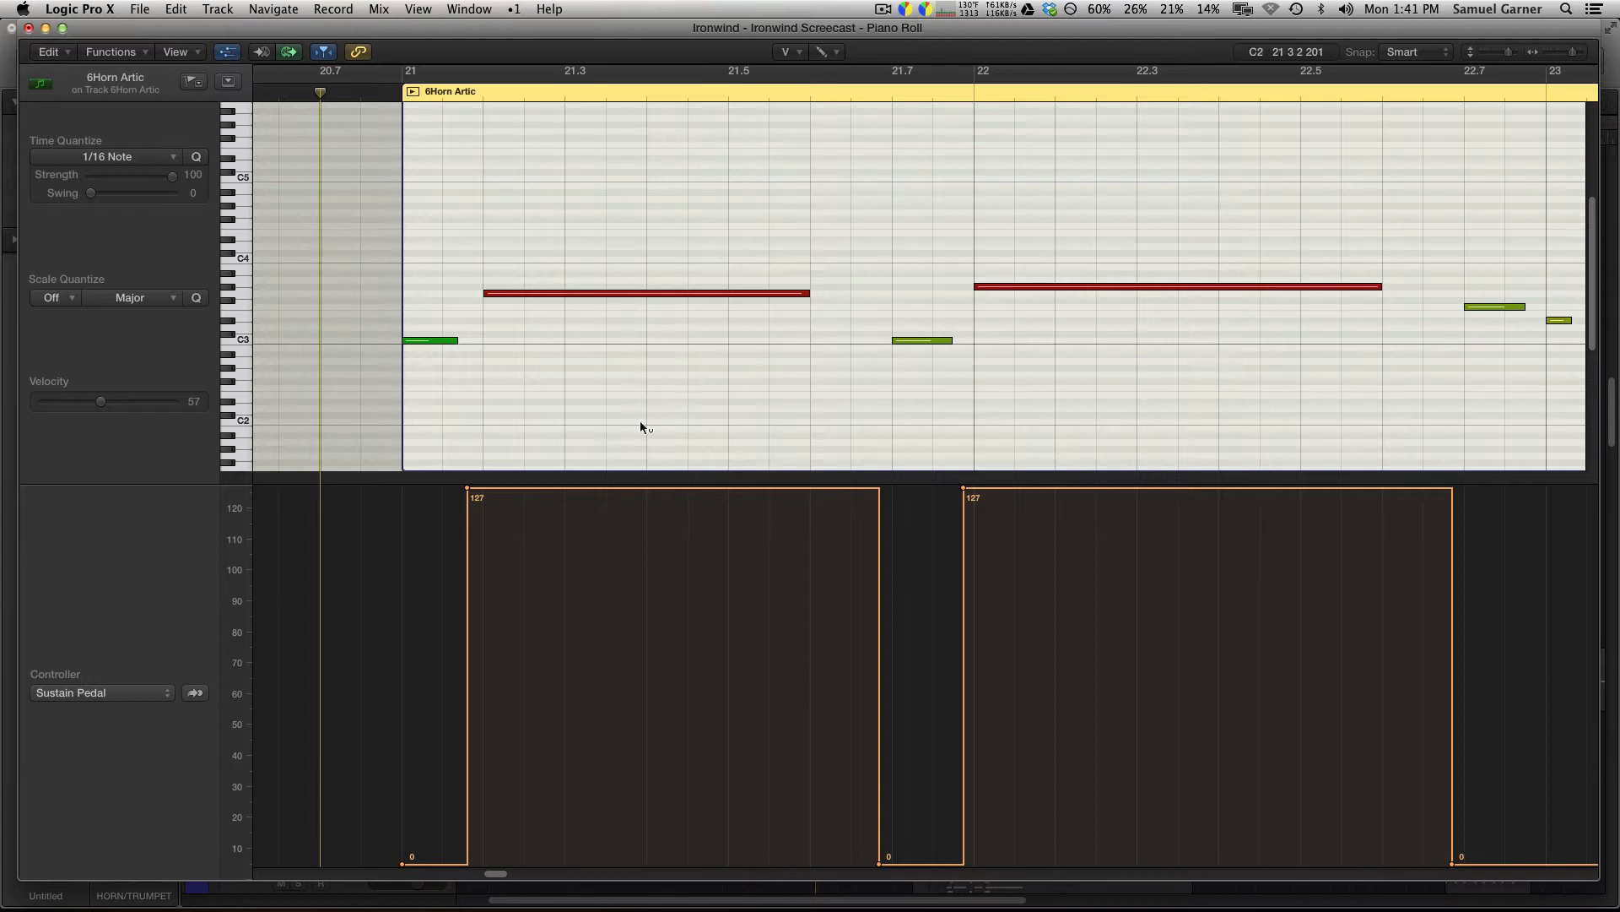
Compare the velocities of the C3 note at bar 21 and the long note following it by selecting each one.
{"action": "left_click", "coordinate": [403, 862]}
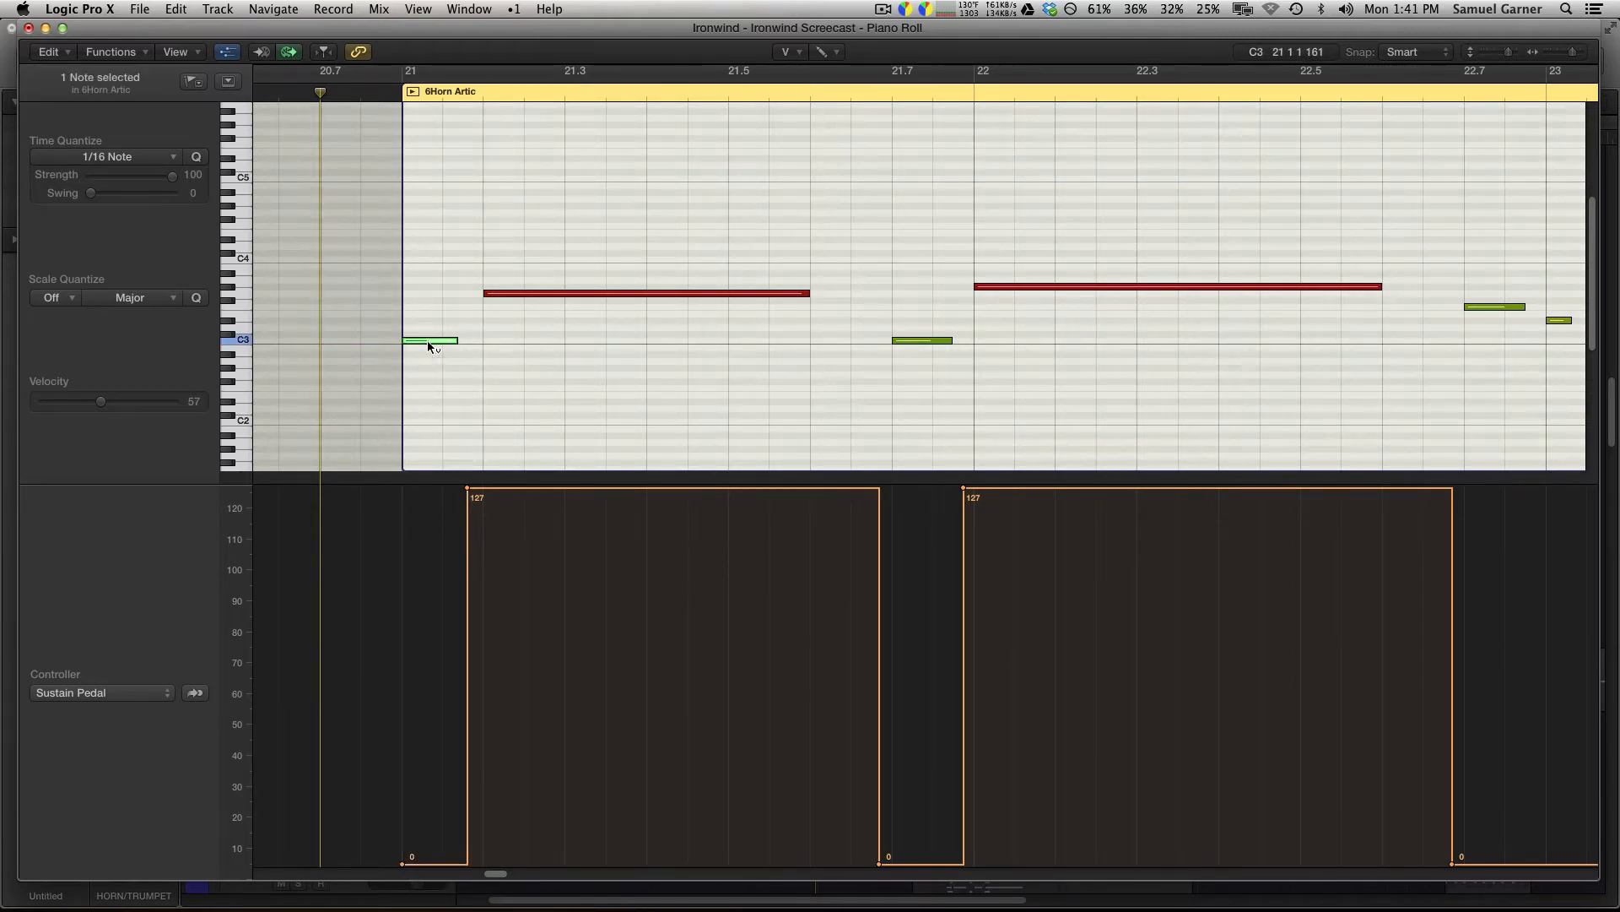
{"action": "double_click", "coordinate": [429, 342]}
{"action": "left_click", "coordinate": [28, 44]}
{"action": "left_click", "coordinate": [537, 294]}
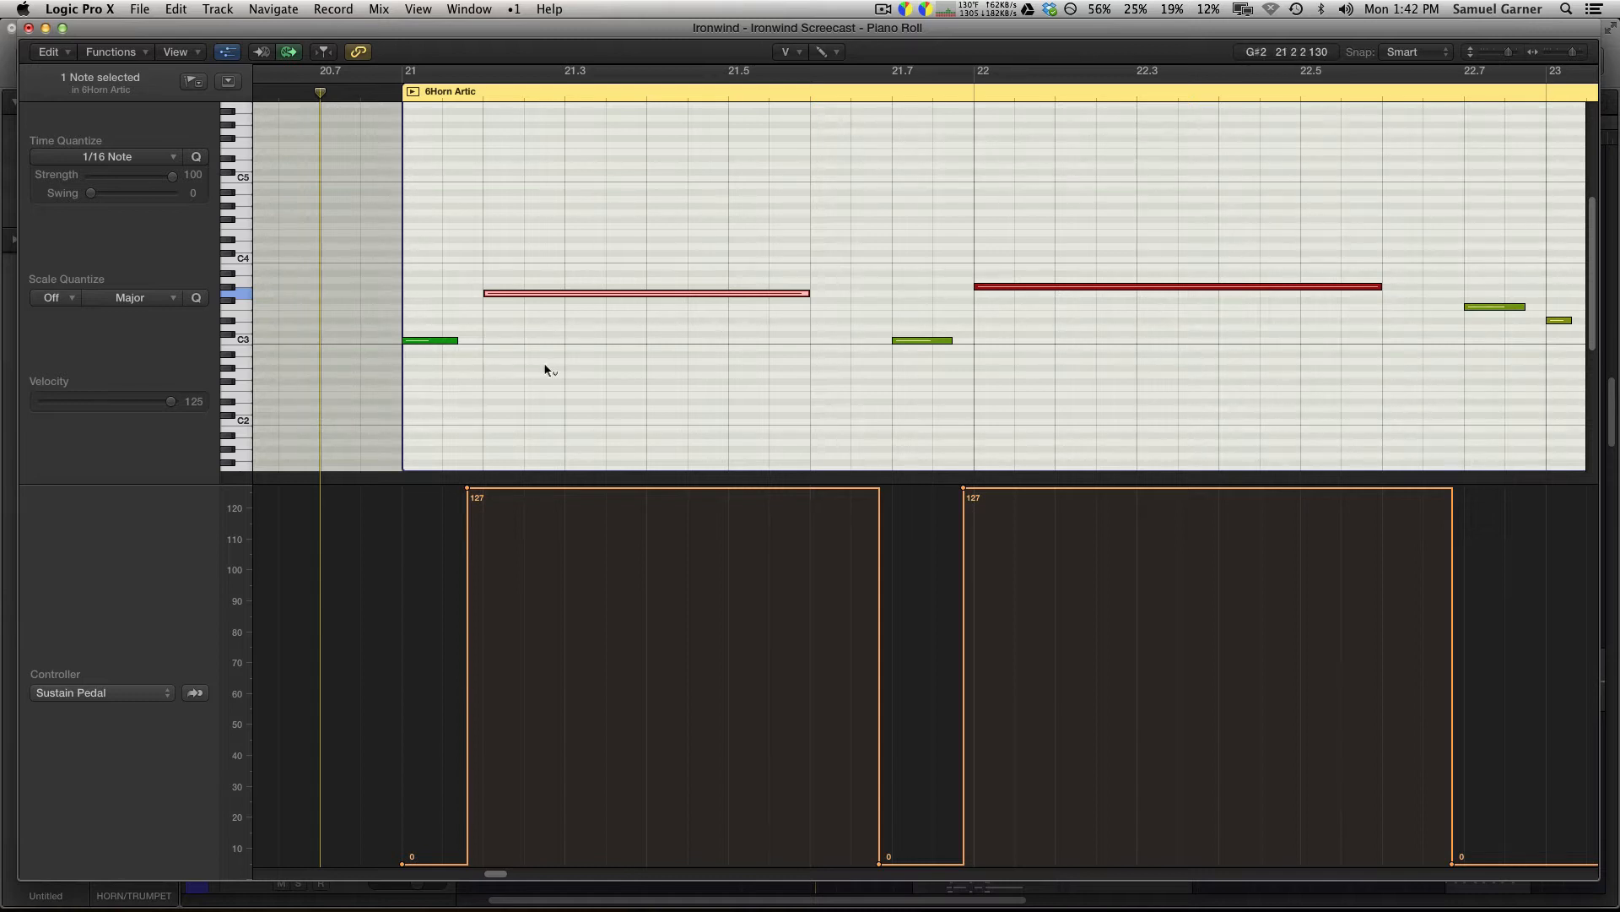
{"action": "key", "text": "super+Left"}
{"action": "key", "text": "super+Left"}
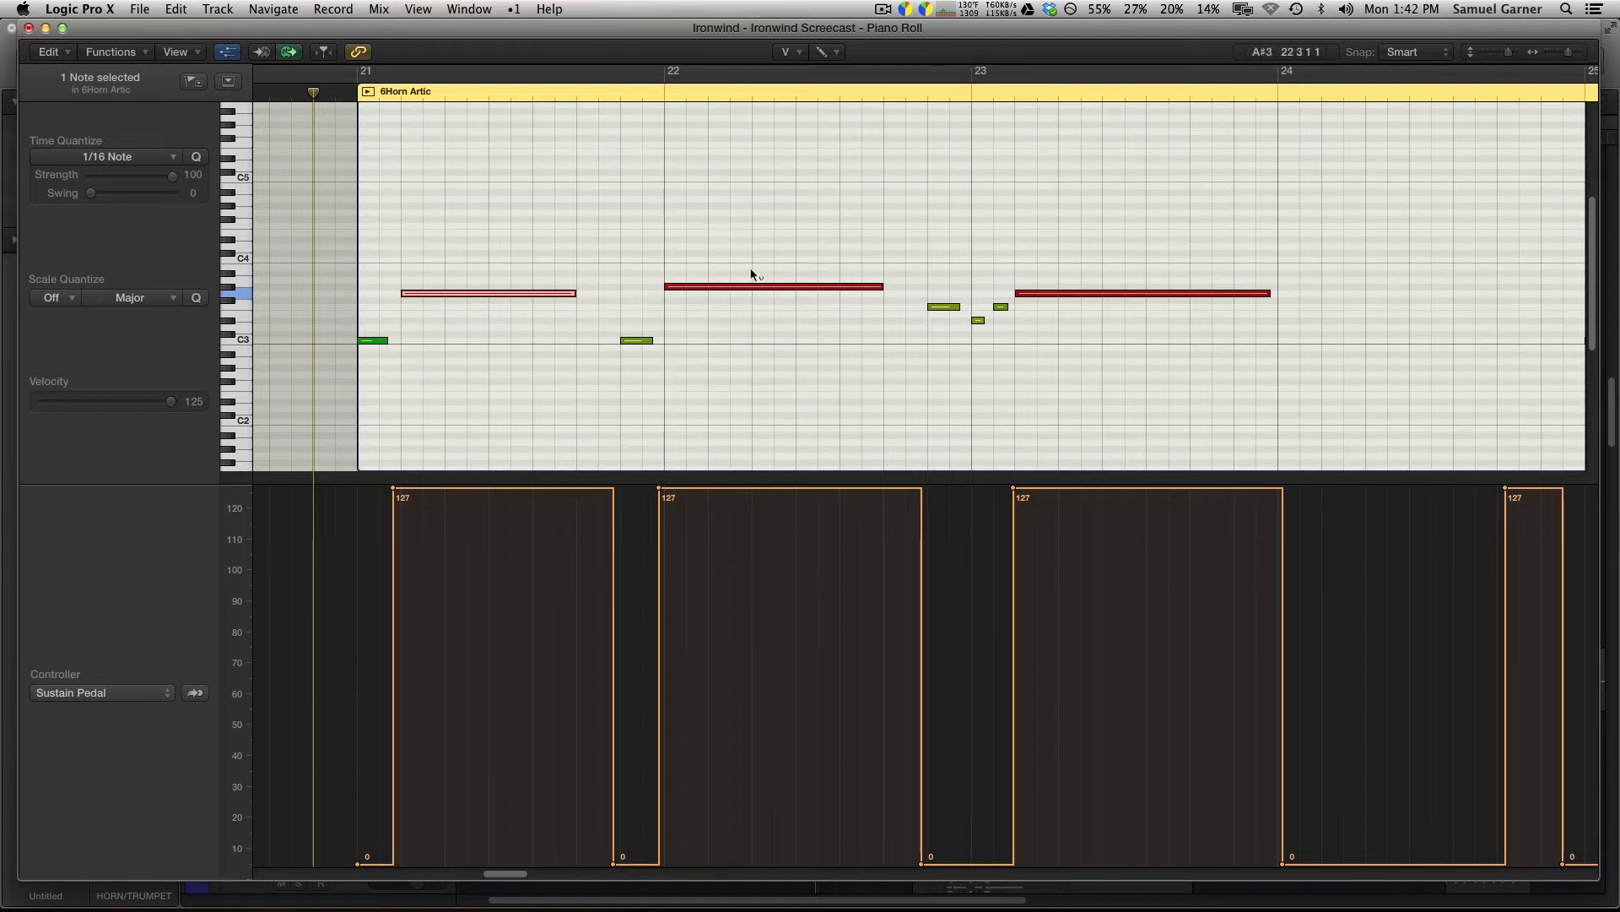
{"action": "key", "text": "super+Left"}
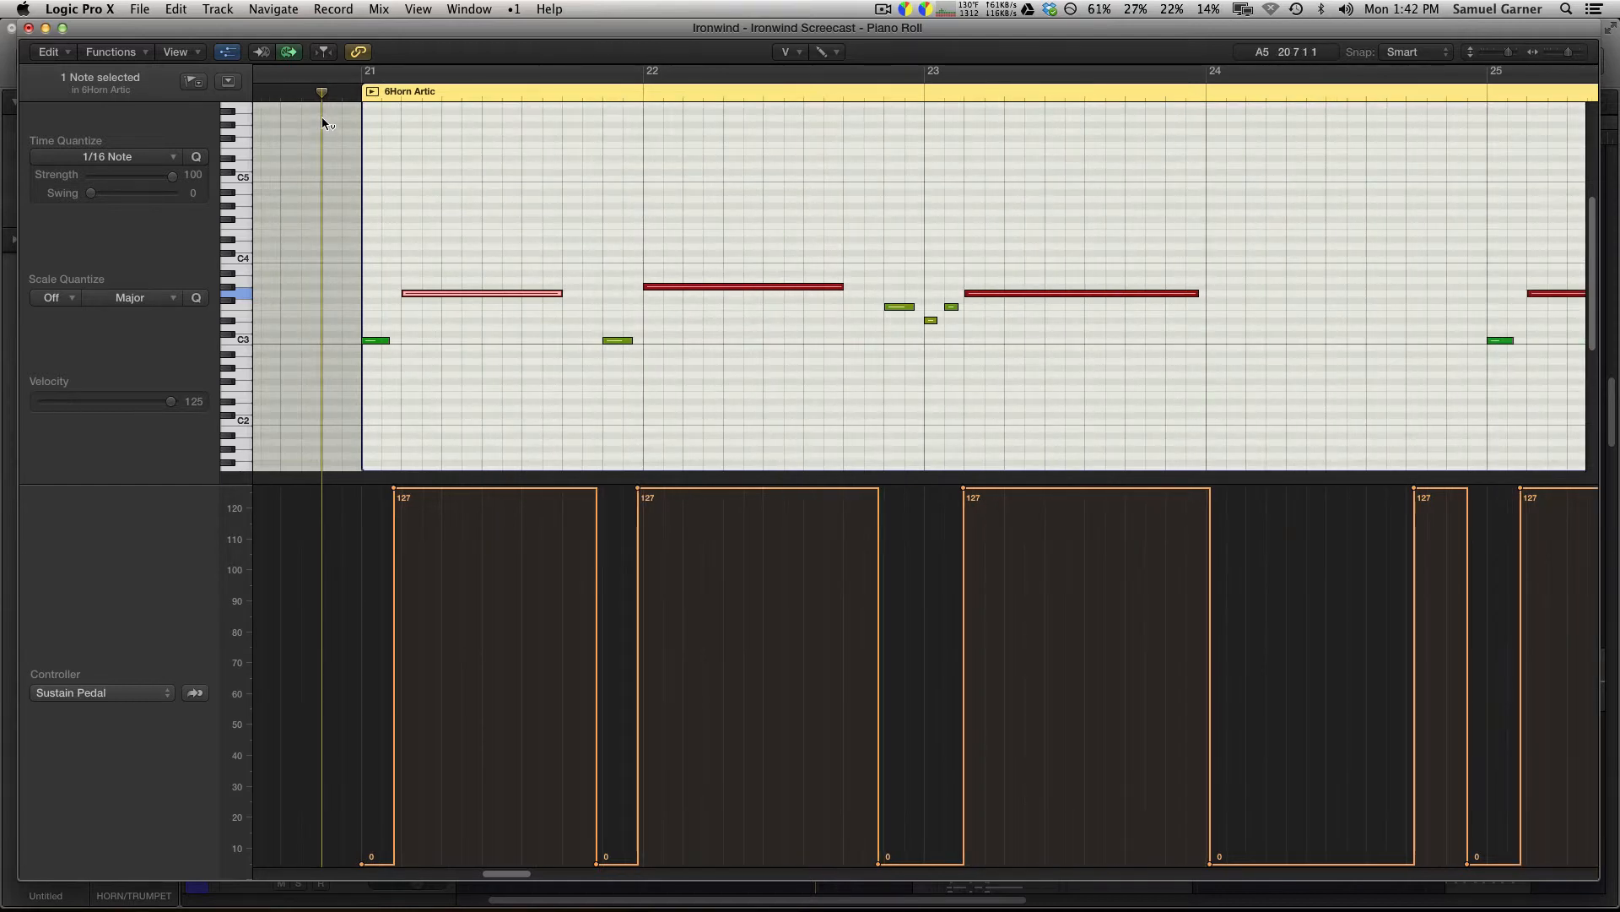
Play the 6Horn Artic phrase from just before bar 21 and follow the pedal changes beneath the notes.
{"action": "key", "text": "space"}
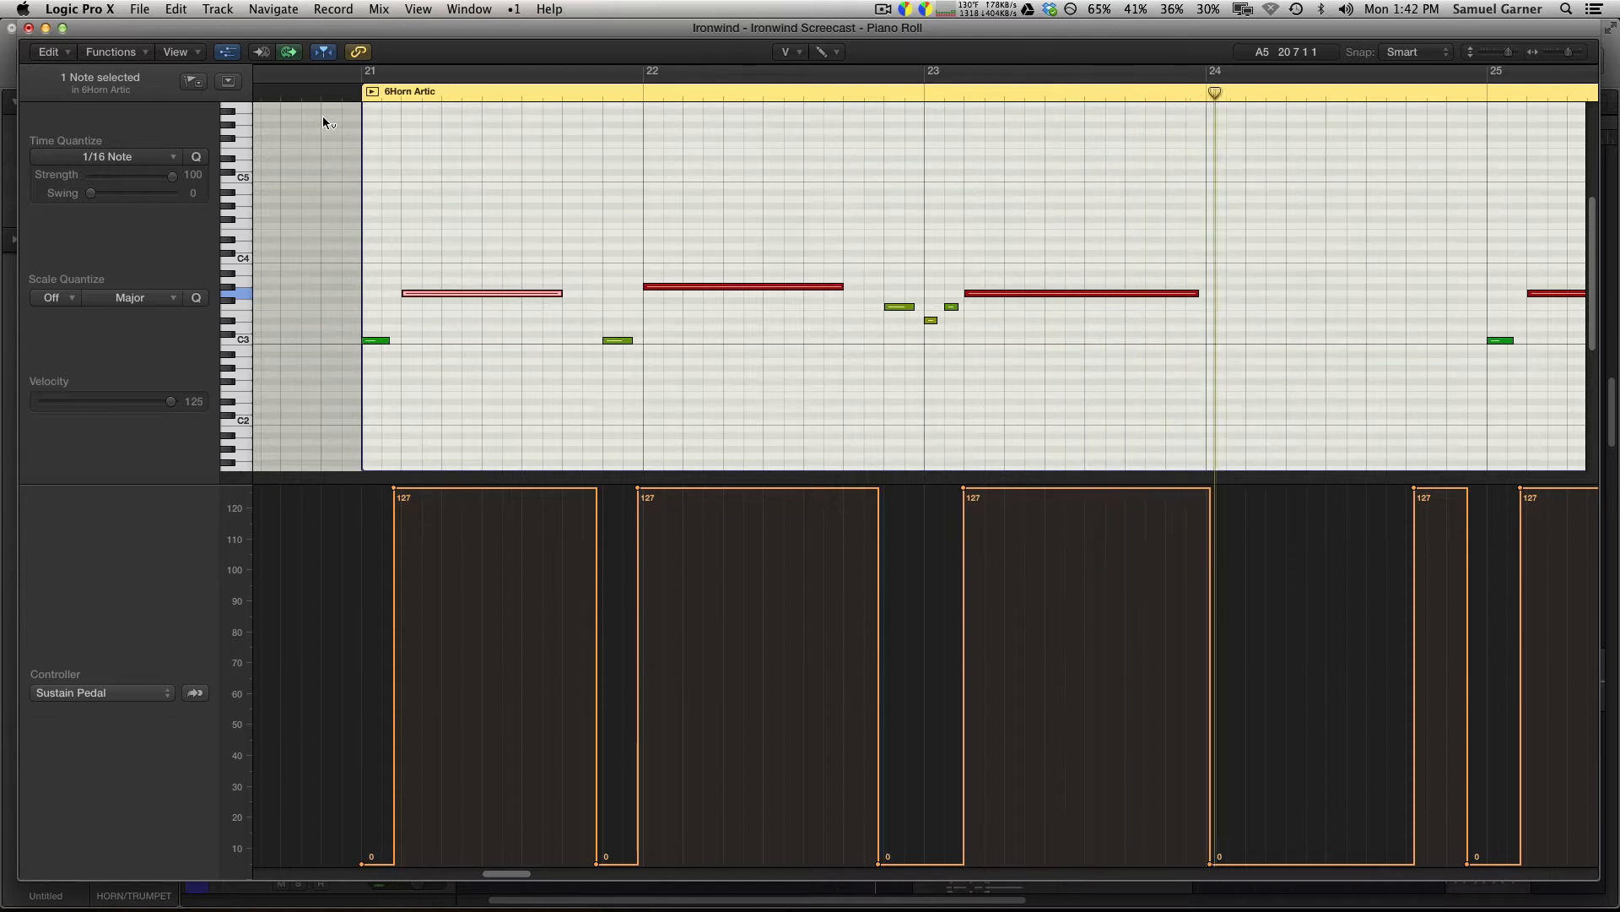
{"action": "scroll", "coordinate": [1076, 348], "scroll_direction": "right", "scroll_amount": 2}
{"action": "key", "text": "super+Left"}
{"action": "key", "text": "super+Left"}
{"action": "scroll", "coordinate": [1076, 347], "scroll_direction": "right", "scroll_amount": 3}
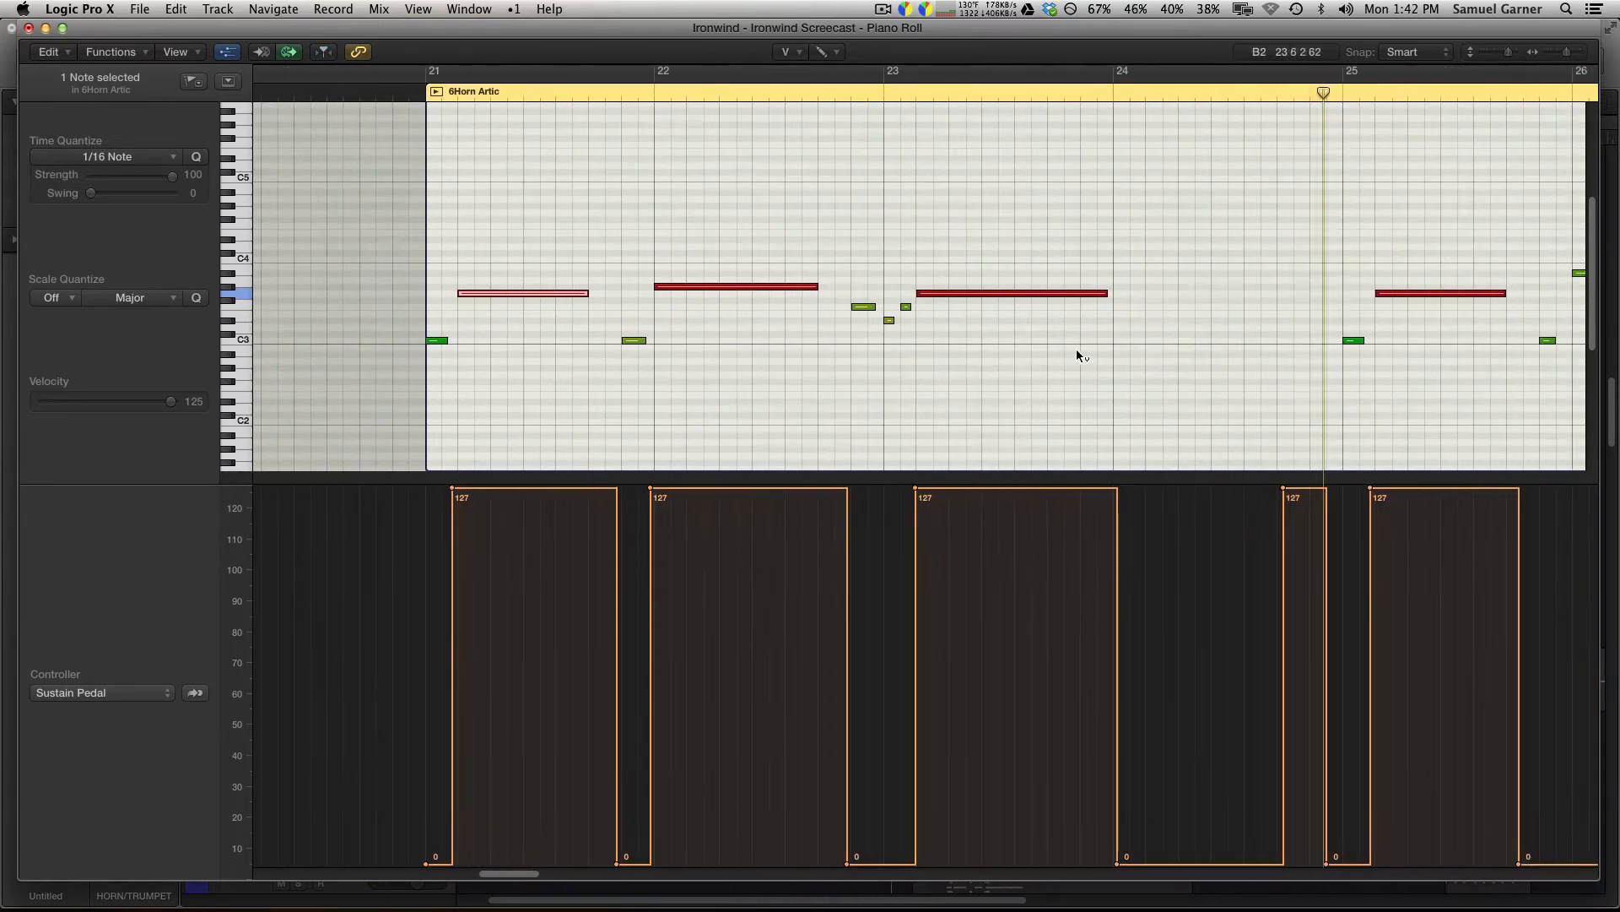
{"action": "scroll", "coordinate": [1076, 348], "scroll_direction": "right", "scroll_amount": 3}
{"action": "key", "text": "super+Left"}
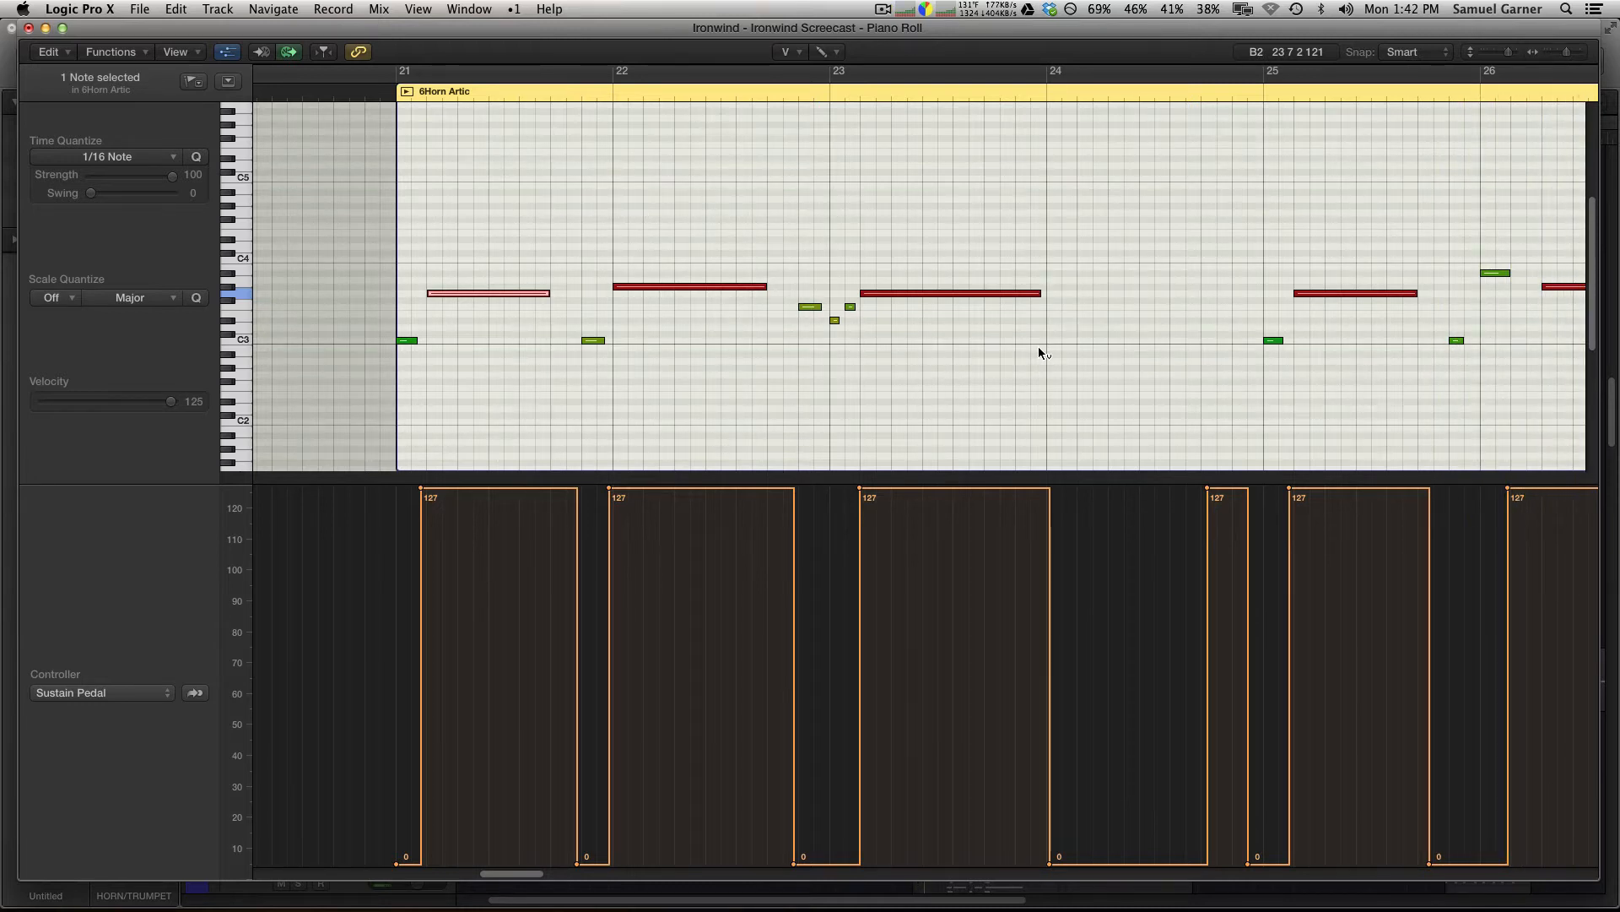
Deselect the notes and enlarge the horn phrase from bar 21 to 24 for a closer look.
{"action": "left_click", "coordinate": [1038, 346]}
{"action": "key", "text": "z"}
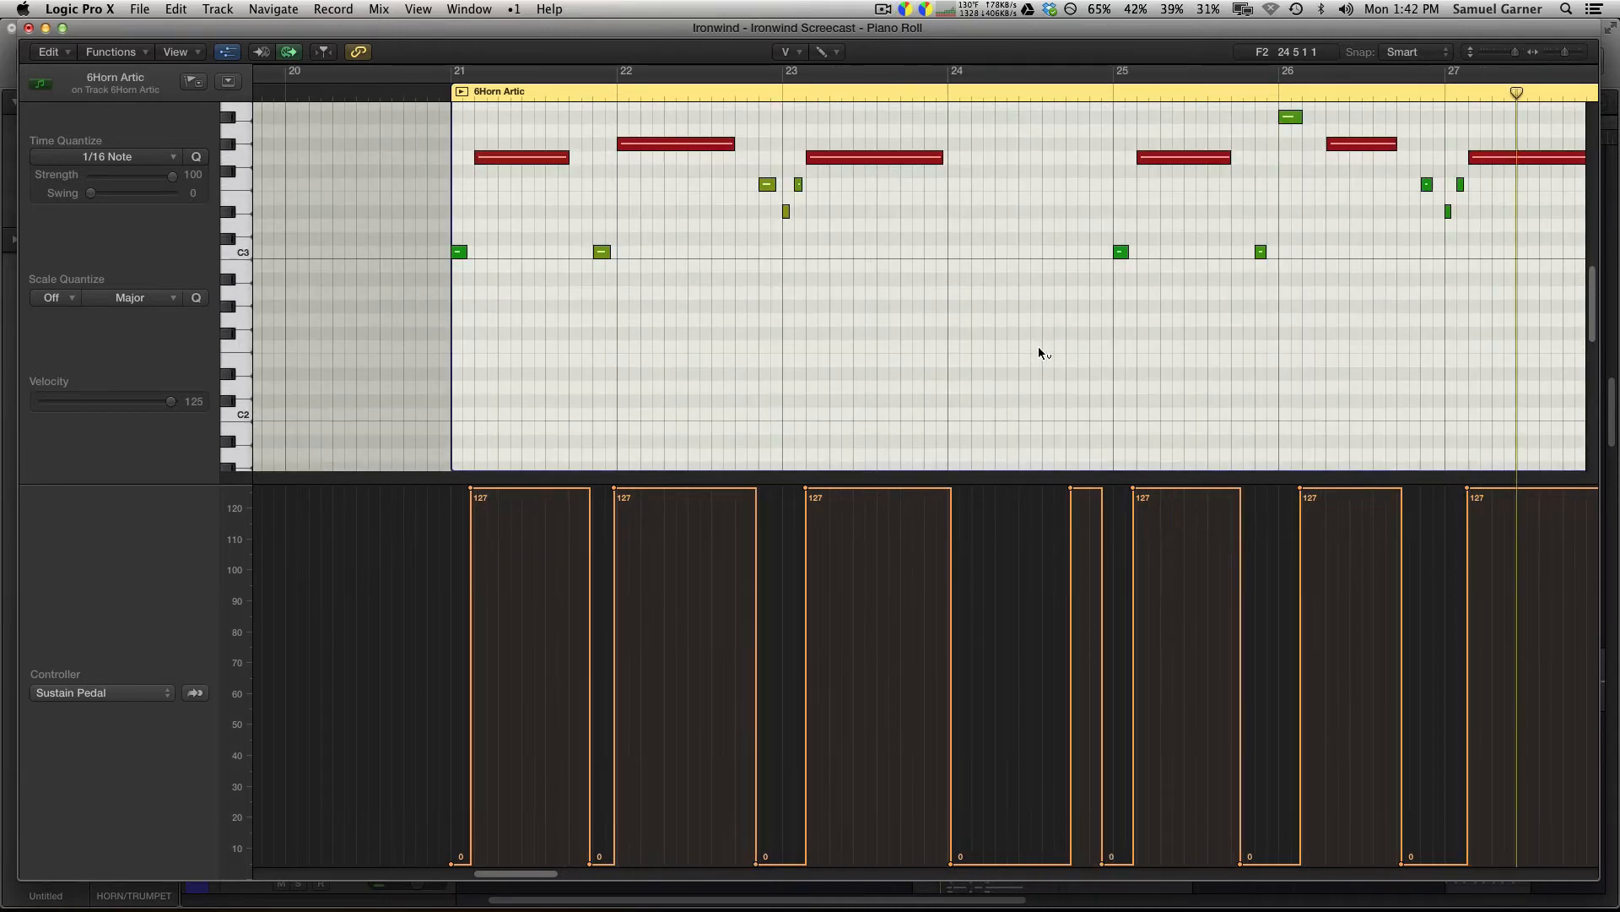
{"action": "scroll", "coordinate": [1039, 346], "scroll_direction": "up", "scroll_amount": 1}
{"action": "scroll", "coordinate": [1038, 346], "scroll_direction": "up", "scroll_amount": 1}
{"action": "scroll", "coordinate": [1038, 346], "scroll_direction": "up", "scroll_amount": 3}
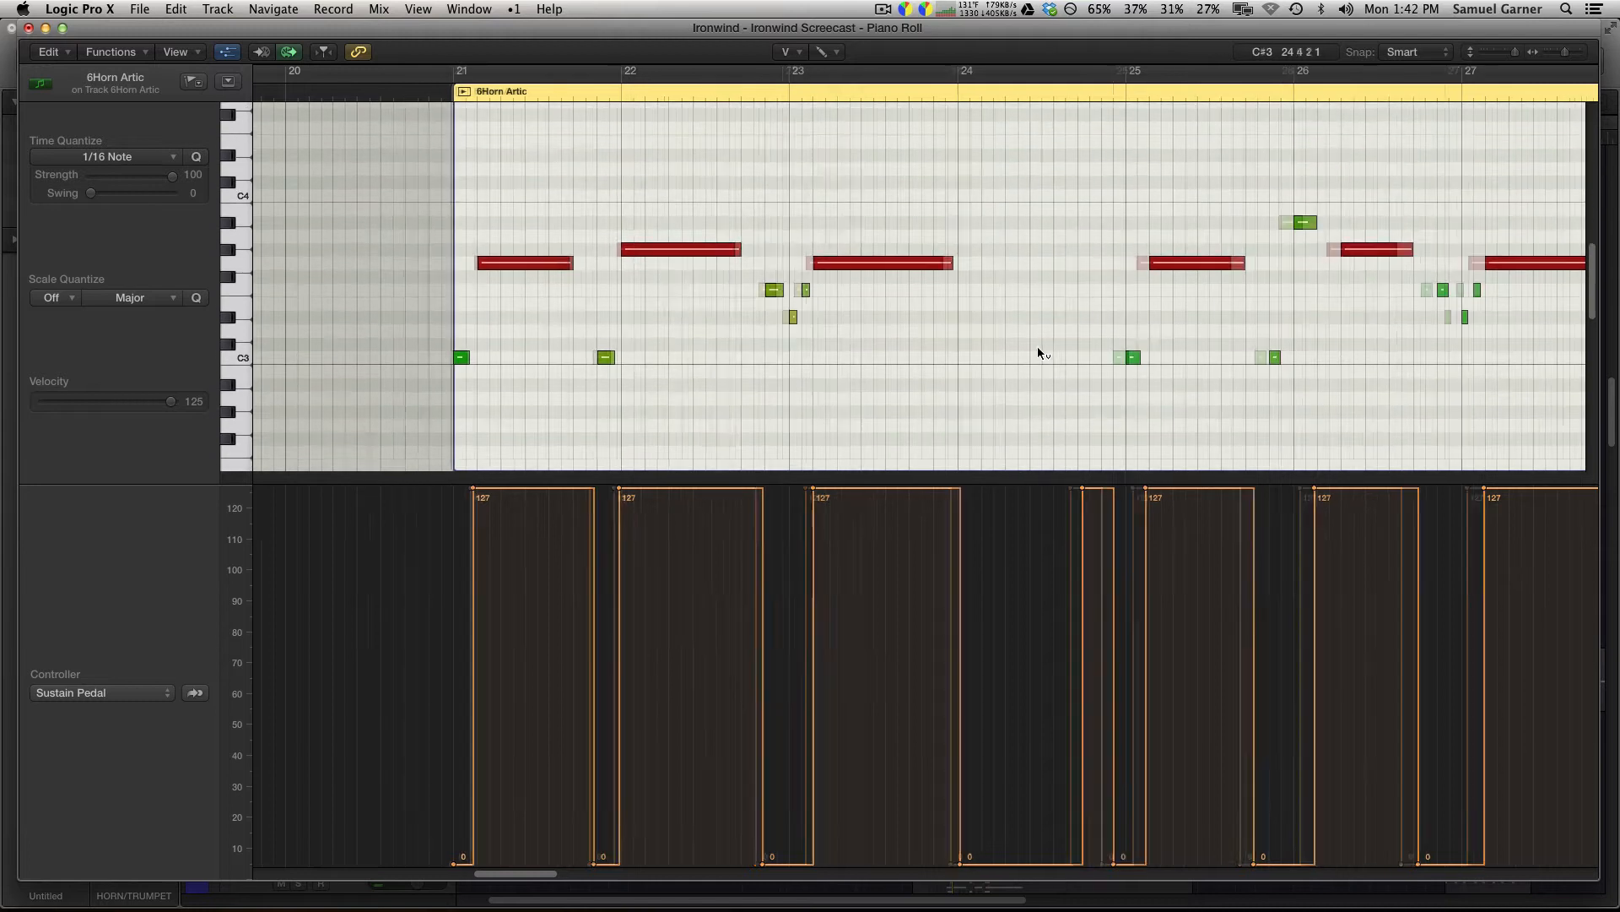
{"action": "scroll", "coordinate": [1038, 346], "scroll_direction": "up", "scroll_amount": 5}
{"action": "key", "text": "super+Left"}
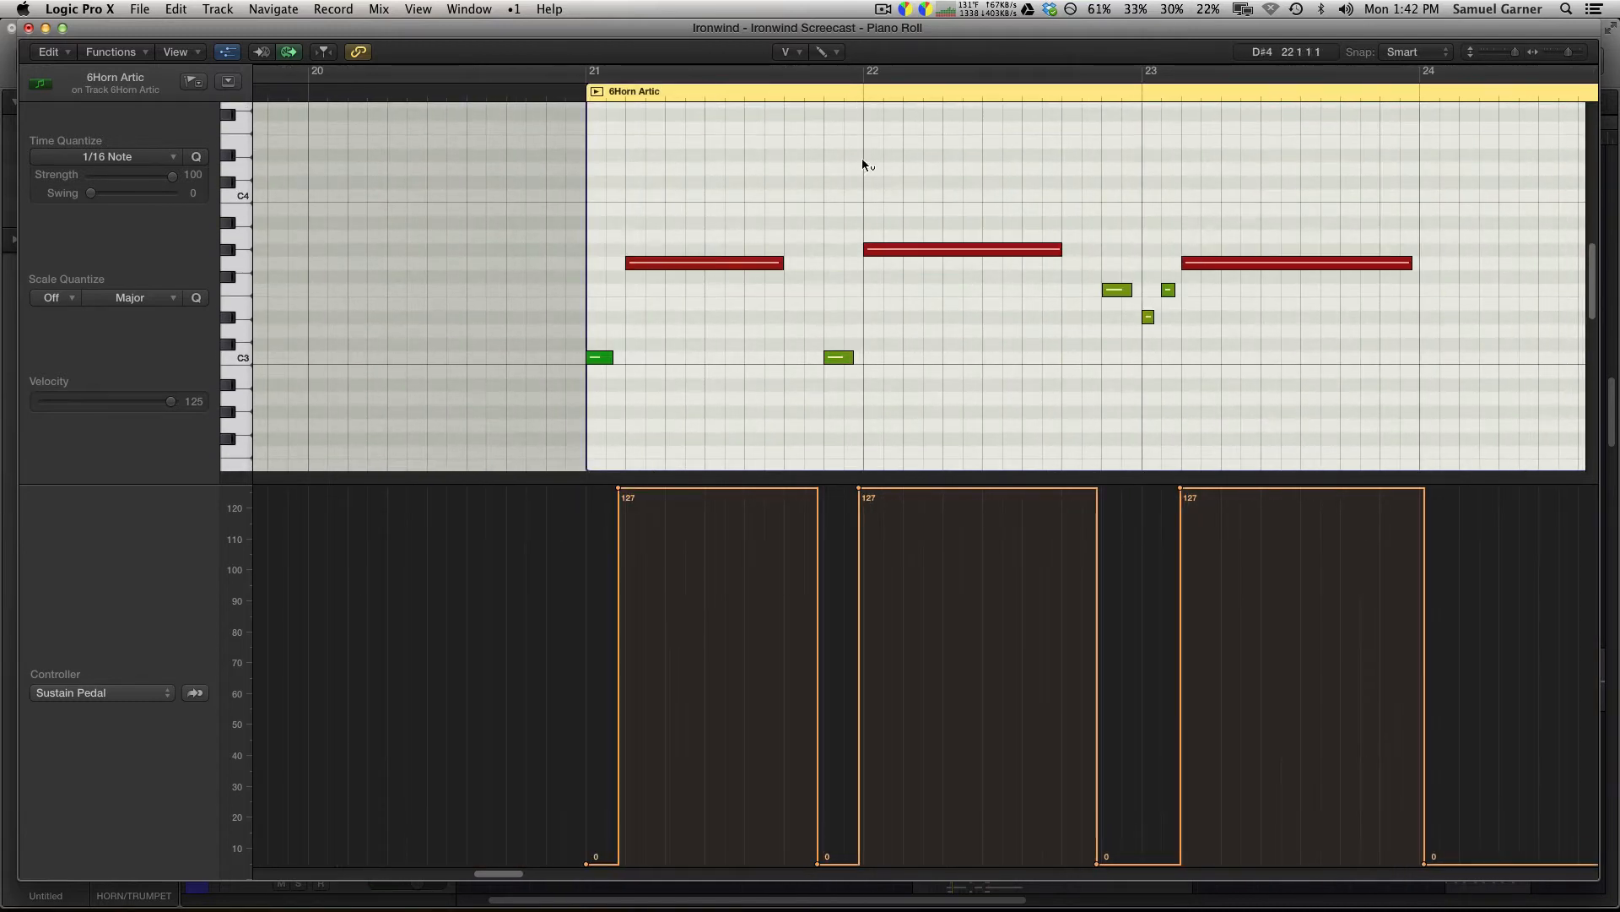
Return the playhead to just before bar 21 and keep Sustain Pedal as the displayed controller.
{"action": "left_click", "coordinate": [546, 92]}
{"action": "scroll", "coordinate": [733, 241], "scroll_direction": "right", "scroll_amount": 5}
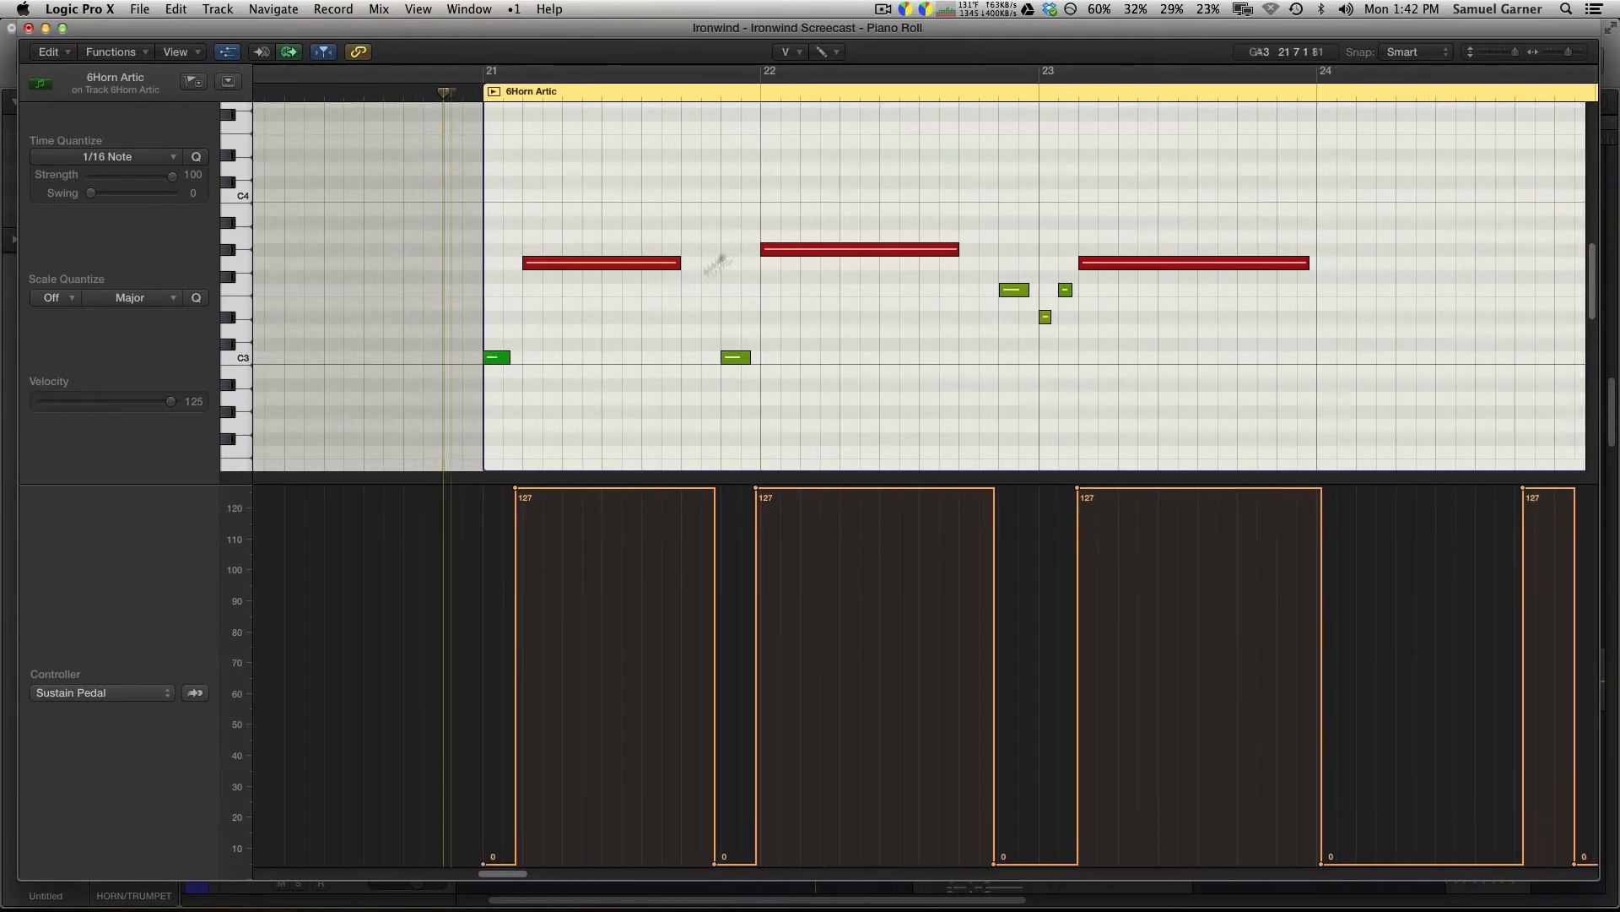
{"action": "left_click", "coordinate": [124, 701]}
{"action": "left_click", "coordinate": [105, 712]}
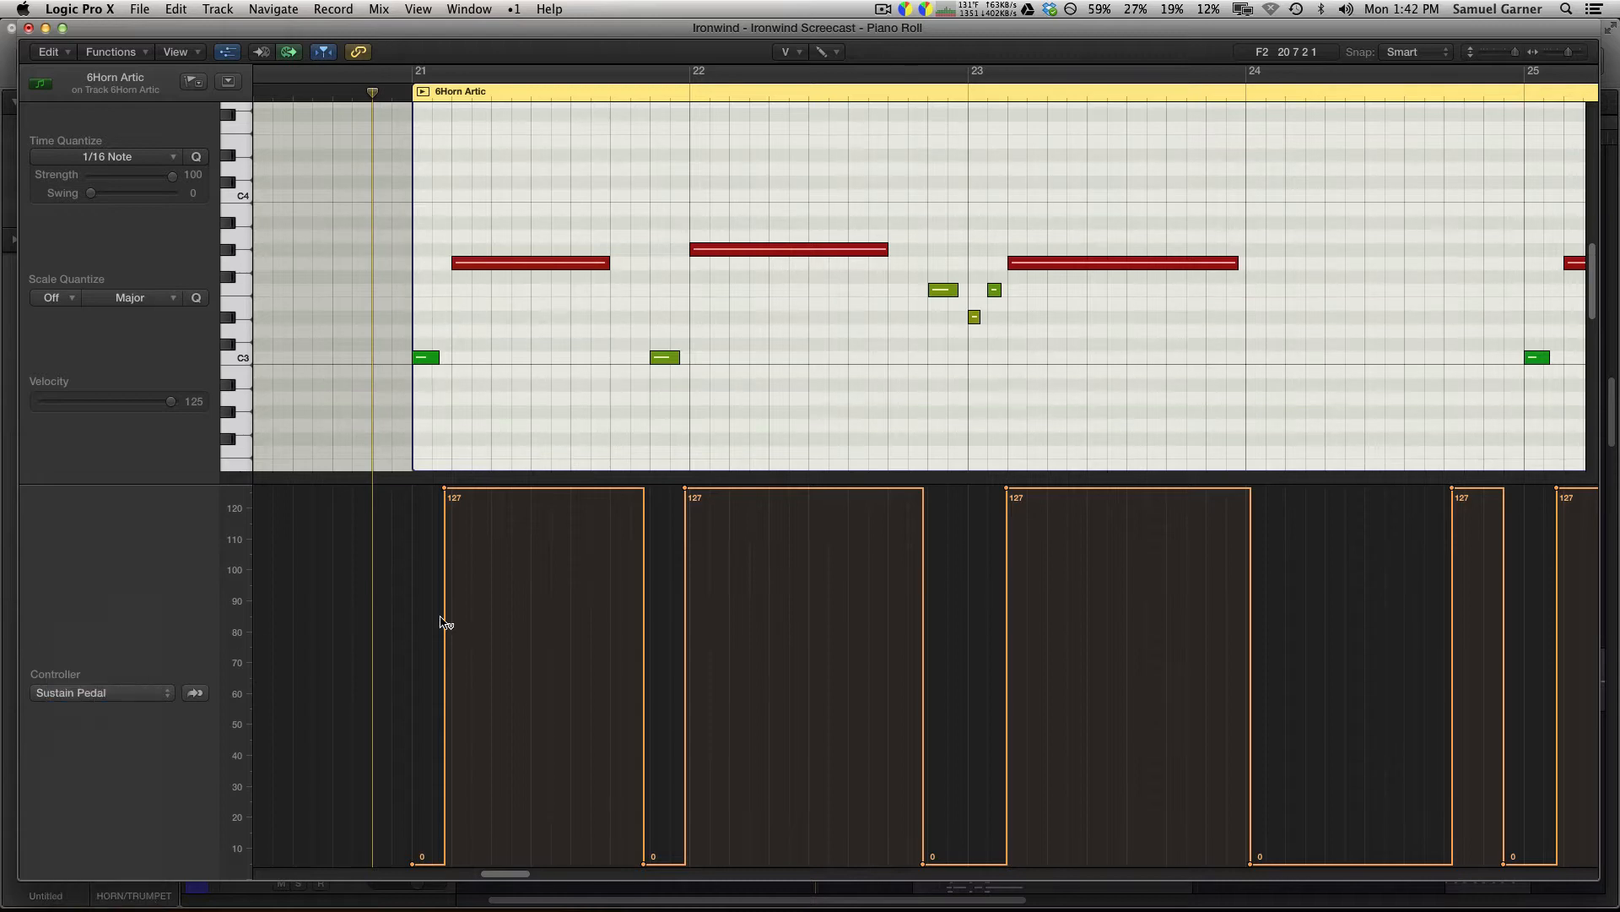
Show Modulation as the controller and examine its curve beneath the long notes from bar 21 to 26.
{"action": "scroll", "coordinate": [495, 616], "scroll_direction": "right", "scroll_amount": 1}
{"action": "scroll", "coordinate": [495, 617], "scroll_direction": "right", "scroll_amount": 1}
{"action": "scroll", "coordinate": [495, 617], "scroll_direction": "left", "scroll_amount": 1}
{"action": "scroll", "coordinate": [636, 613], "scroll_direction": "down", "scroll_amount": 1}
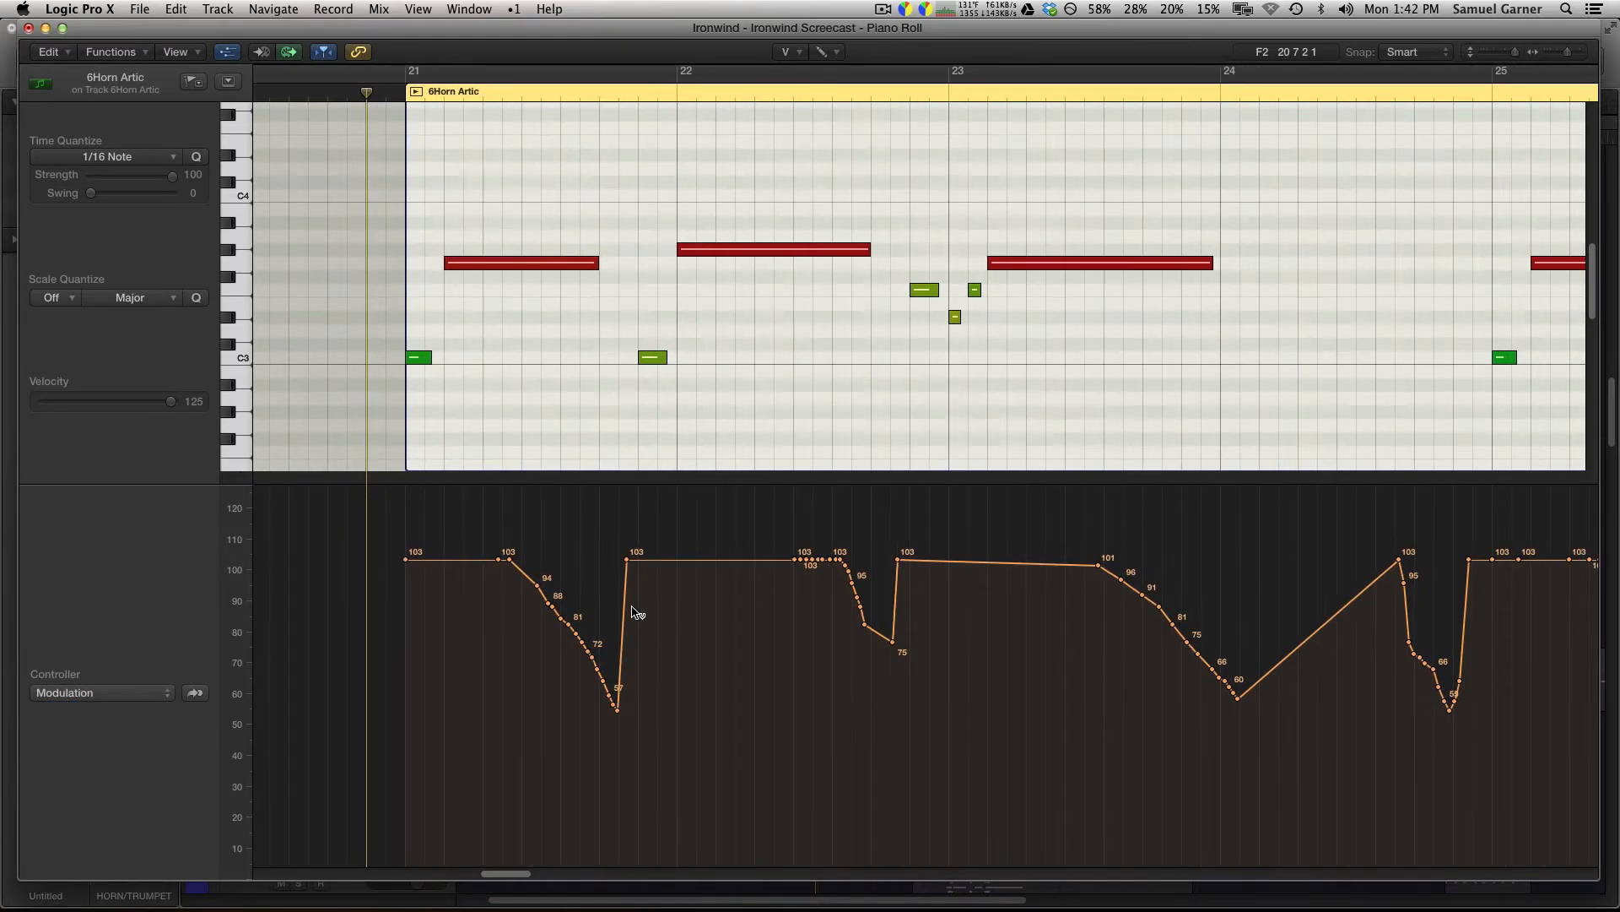
{"action": "scroll", "coordinate": [638, 612], "scroll_direction": "right", "scroll_amount": 2}
{"action": "scroll", "coordinate": [637, 612], "scroll_direction": "right", "scroll_amount": 1}
{"action": "scroll", "coordinate": [637, 612], "scroll_direction": "down", "scroll_amount": 4}
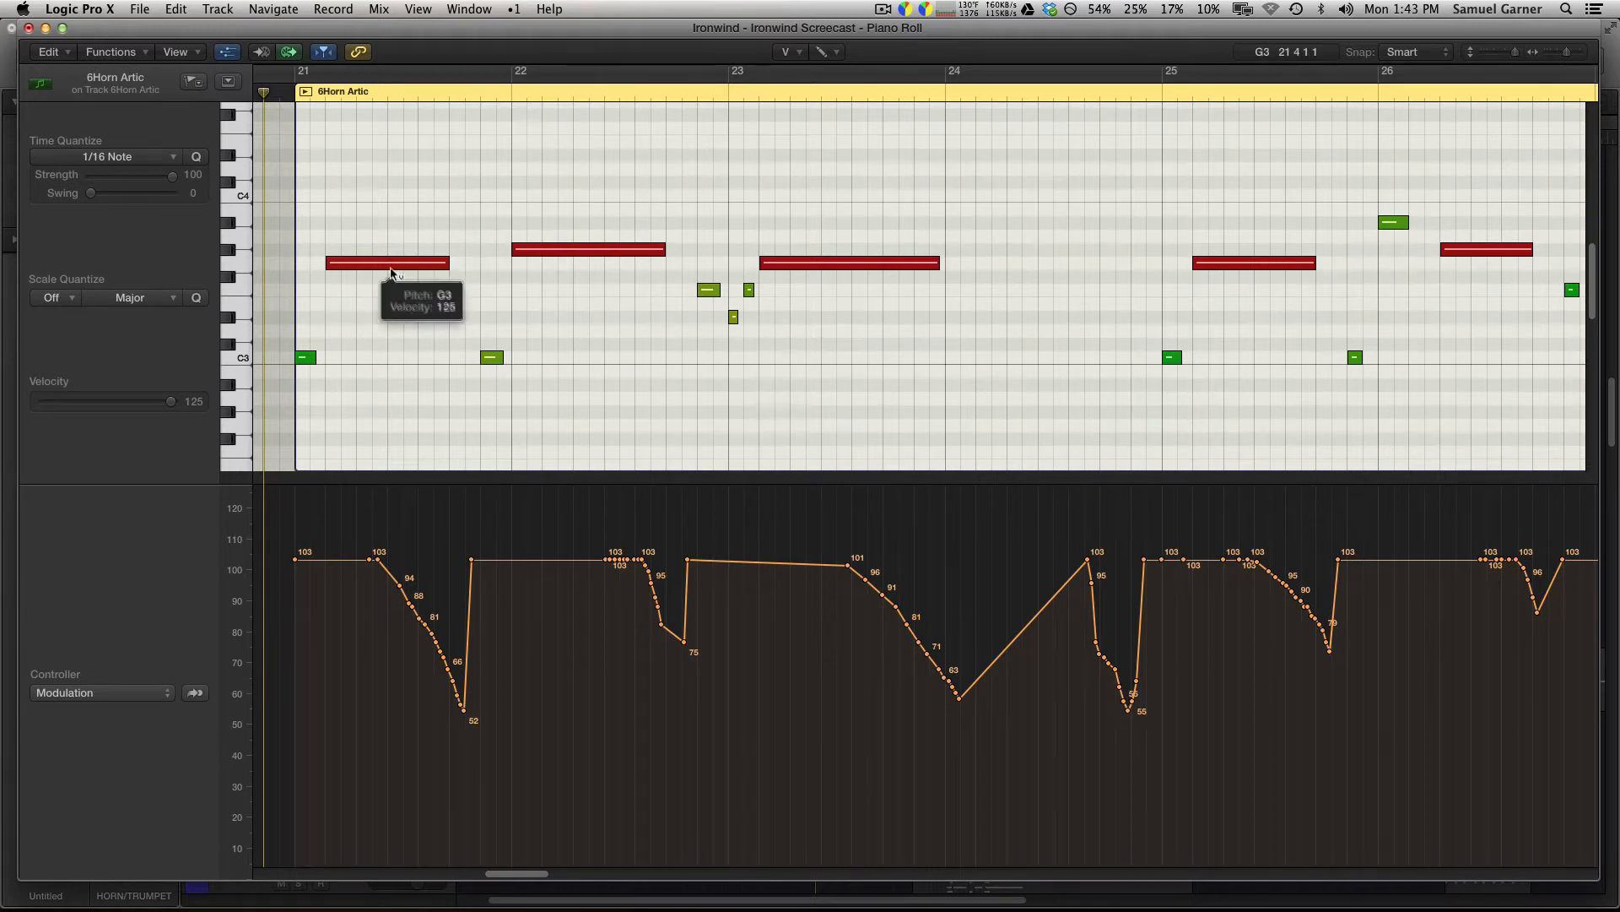
{"action": "mouse_move", "coordinate": [392, 271]}
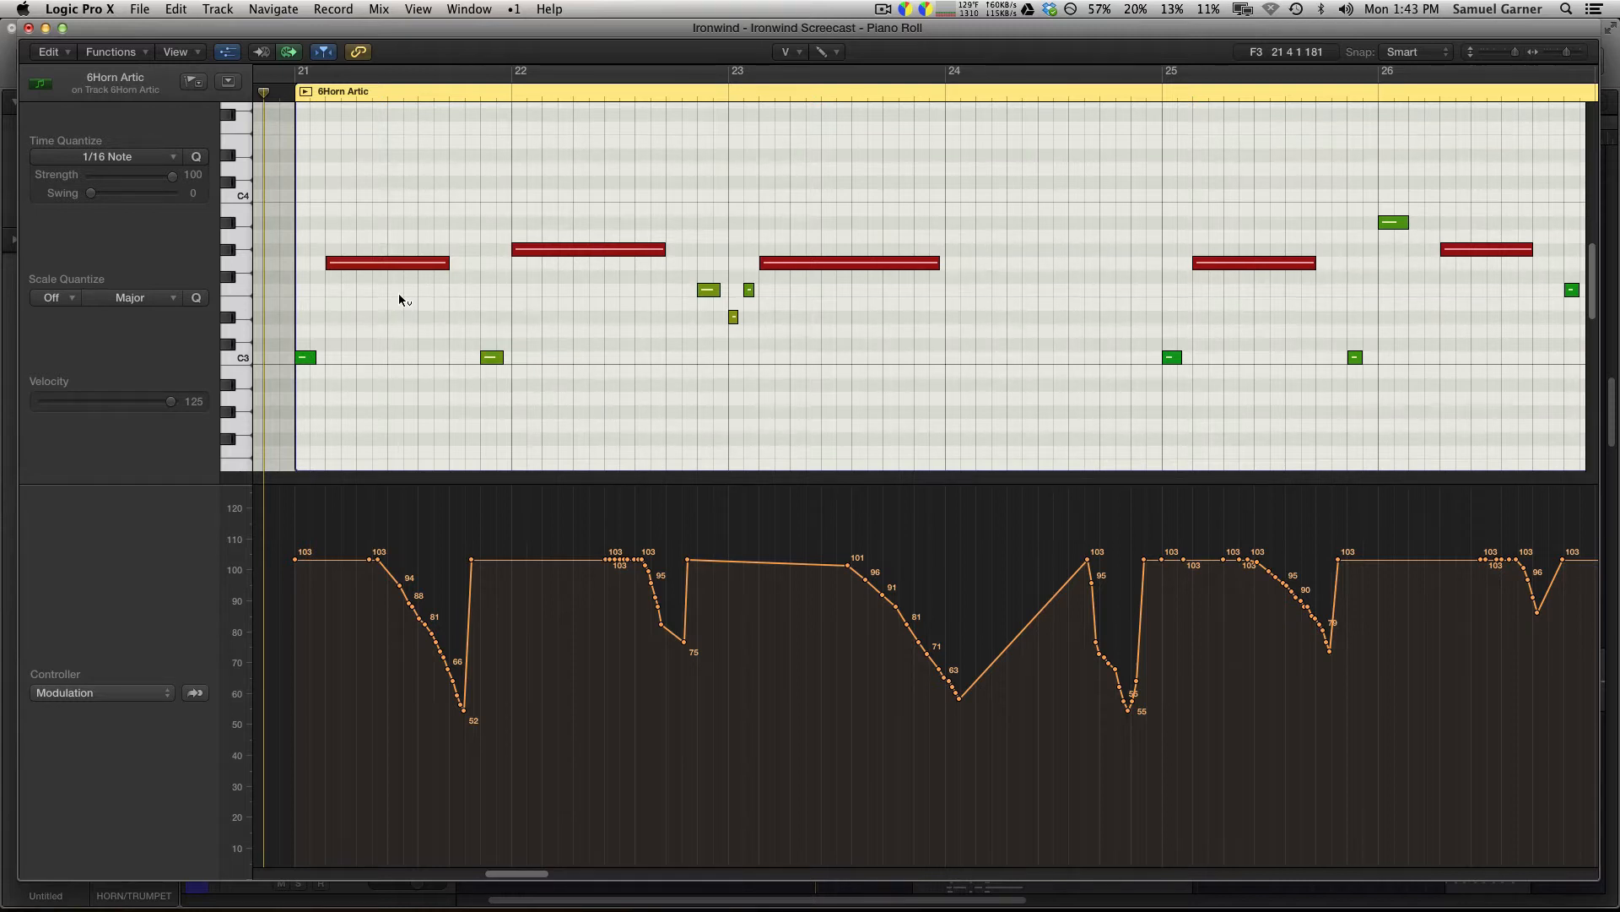
Play the 6Horn Artic phrase from just before bar 21 and follow the modulation curve to bar 24.
{"action": "scroll", "coordinate": [382, 317], "scroll_direction": "up", "scroll_amount": 1}
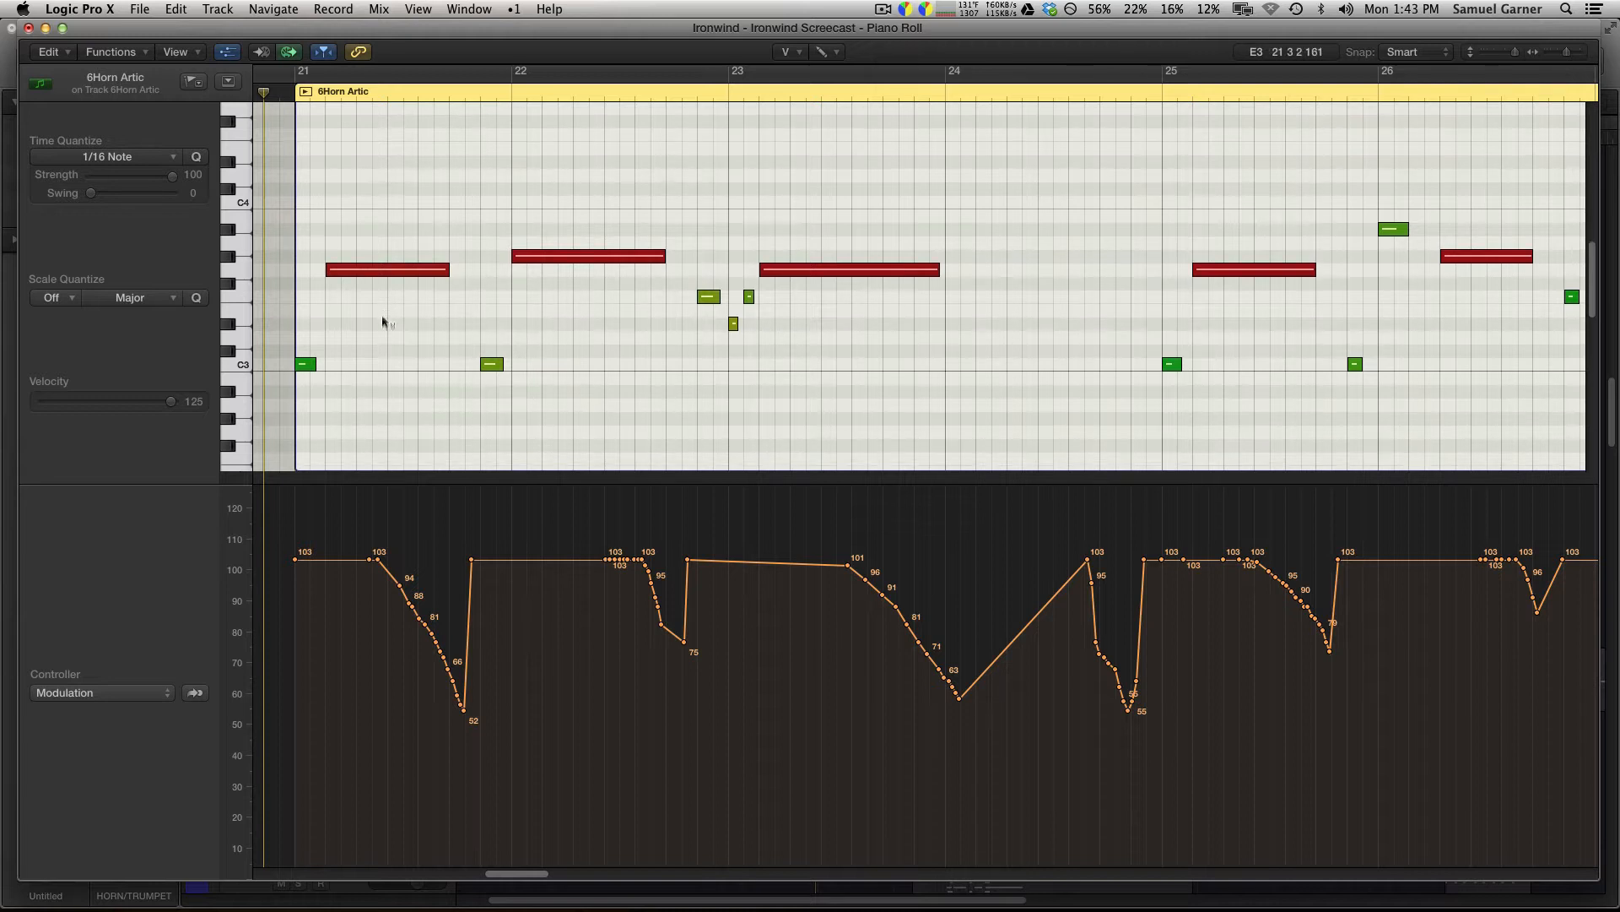
{"action": "scroll", "coordinate": [381, 329], "scroll_direction": "down", "scroll_amount": 1}
{"action": "scroll", "coordinate": [382, 329], "scroll_direction": "down", "scroll_amount": 1}
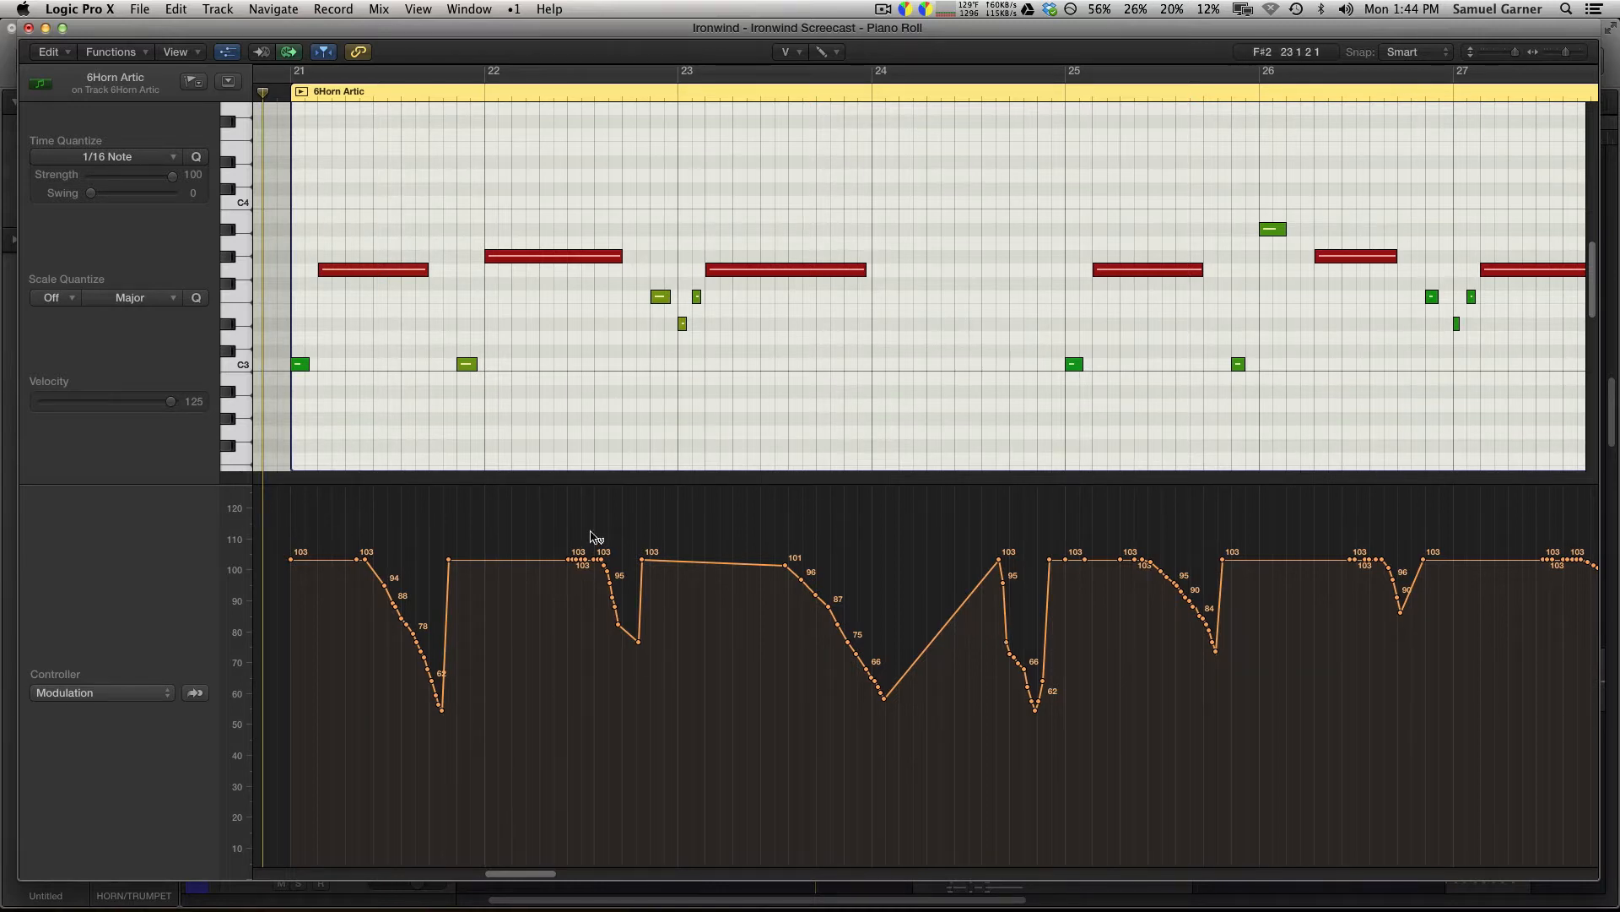
{"action": "key", "text": "space"}
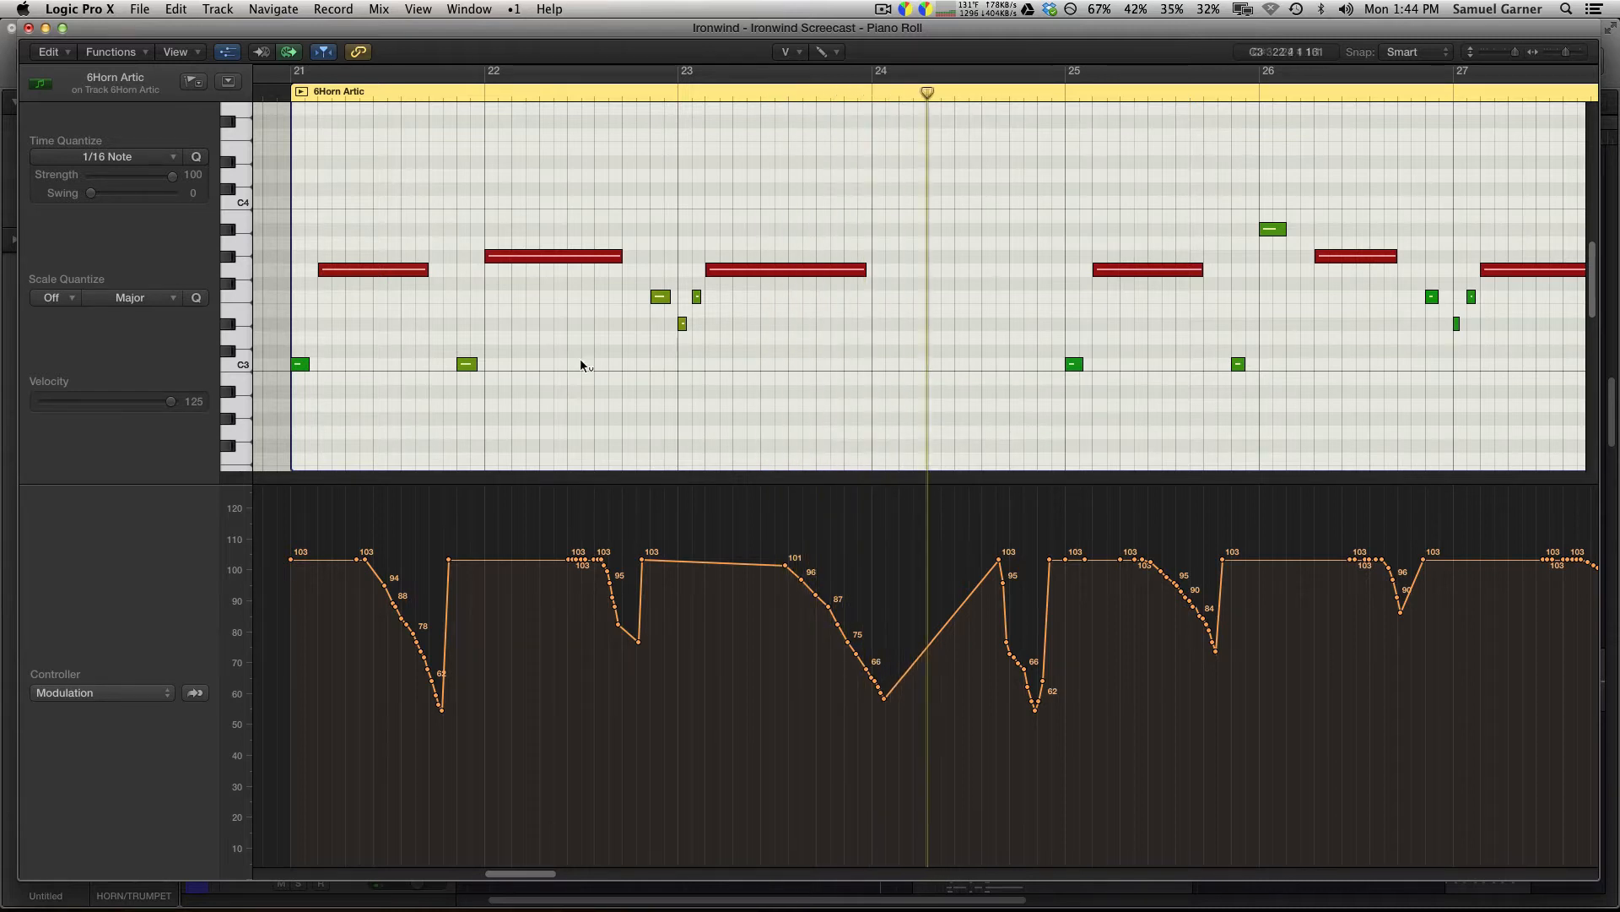
{"action": "key", "text": "space"}
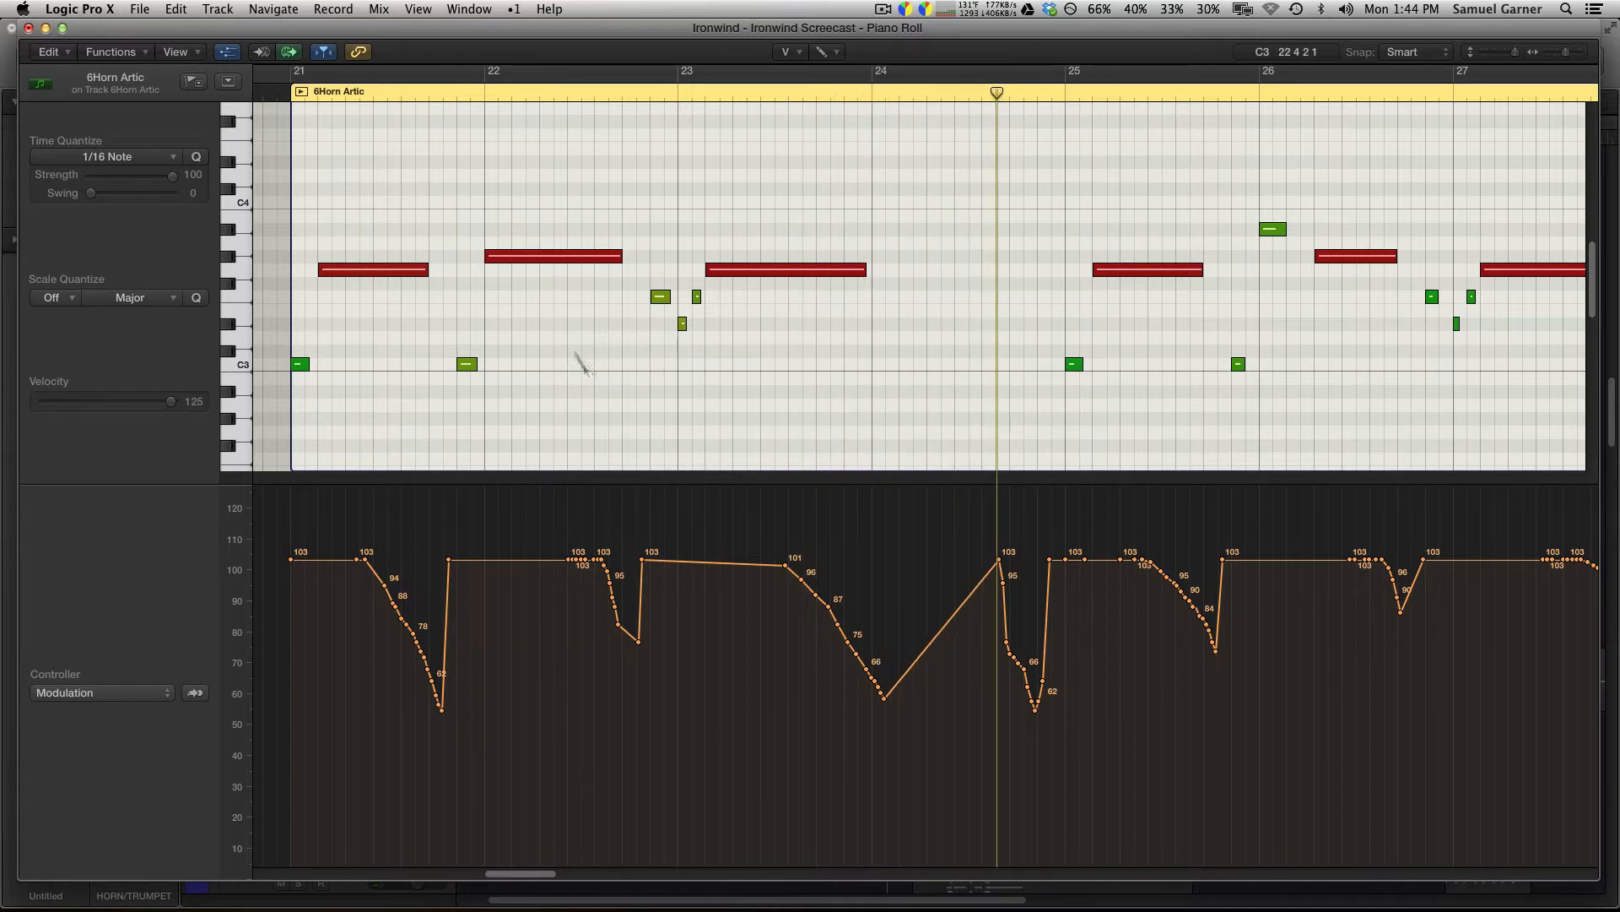
Return the playhead to just before bar 21 and replay the first long note against its modulation fall.
{"action": "left_click", "coordinate": [290, 93]}
{"action": "key", "text": "super+Right"}
{"action": "key", "text": "super+Right"}
{"action": "key", "text": "super+Right"}
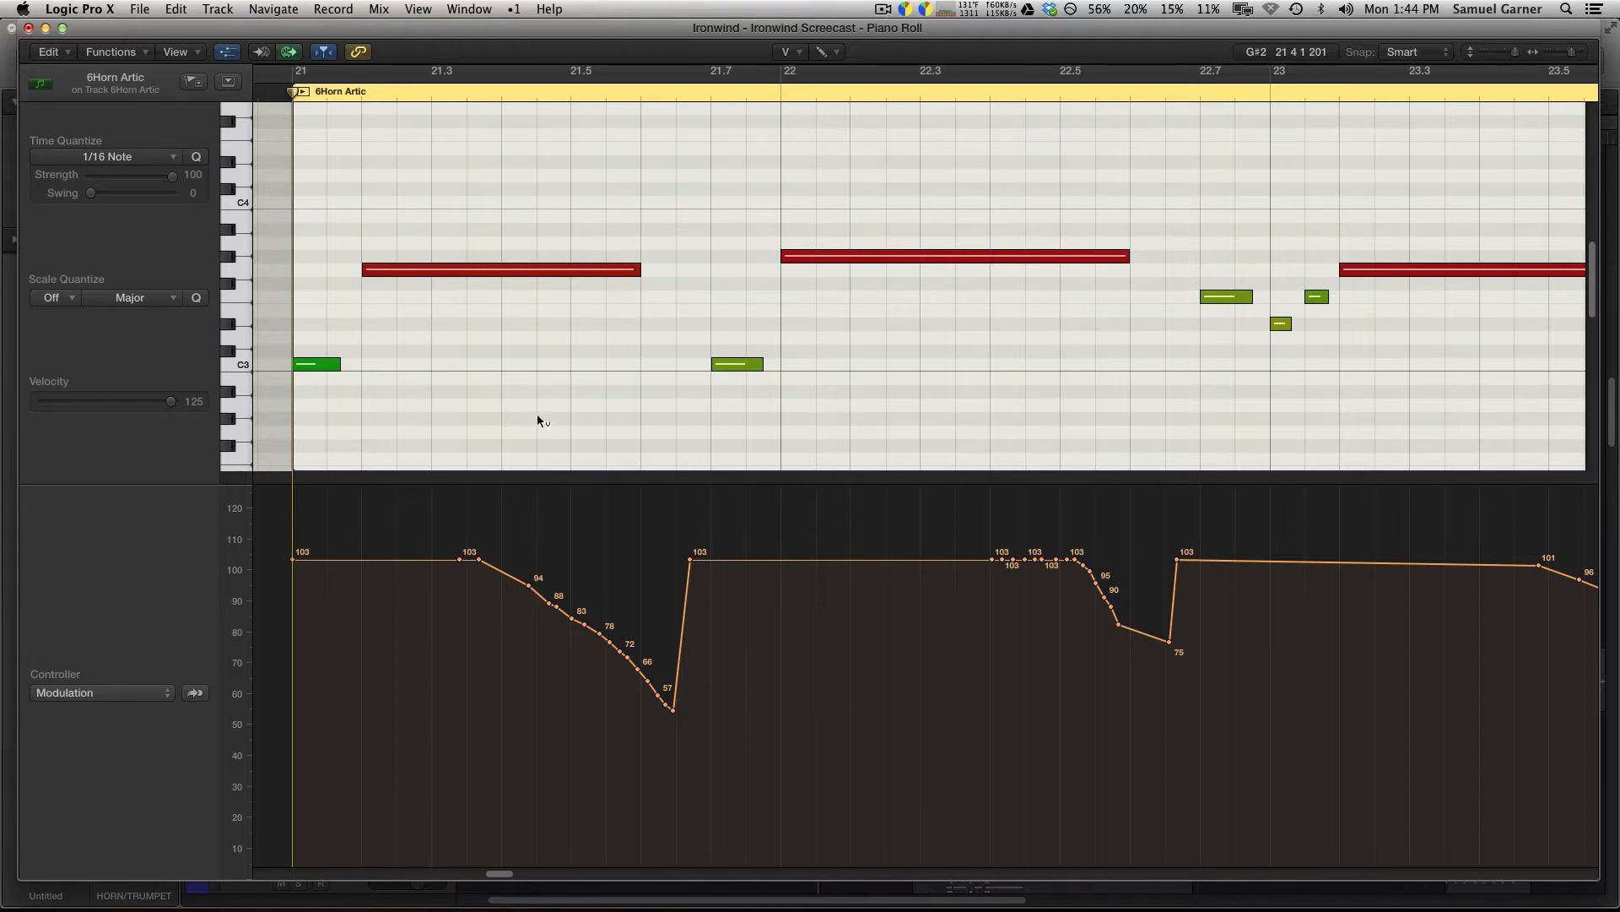
{"action": "key", "text": "super+Left"}
{"action": "key", "text": "super+Left"}
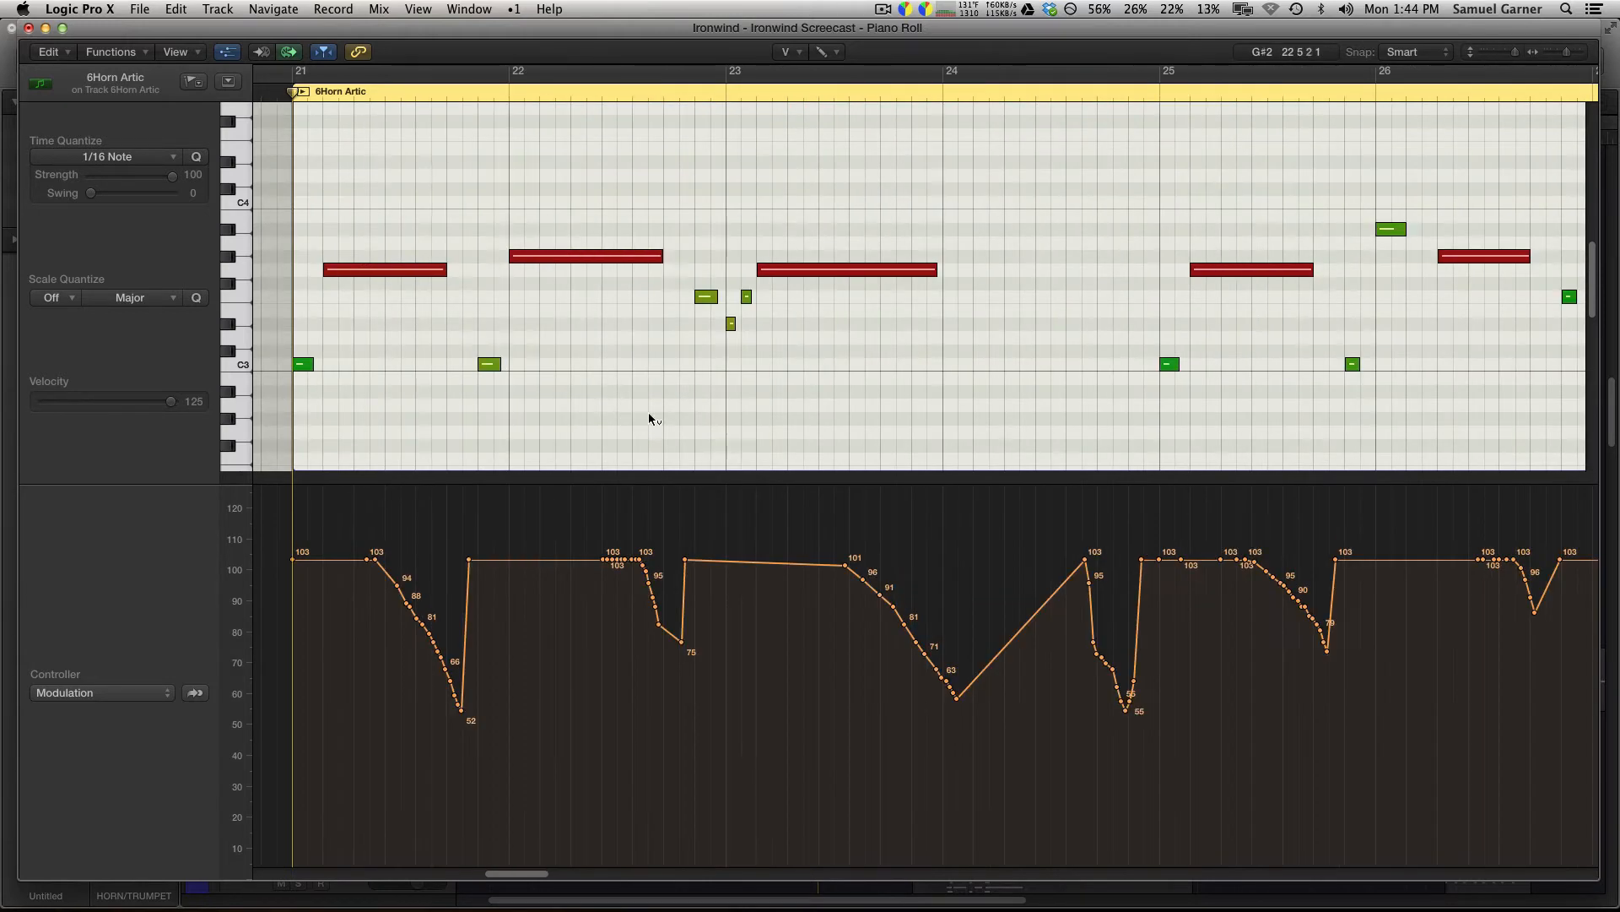
{"action": "scroll", "coordinate": [488, 408], "scroll_direction": "left", "scroll_amount": 5}
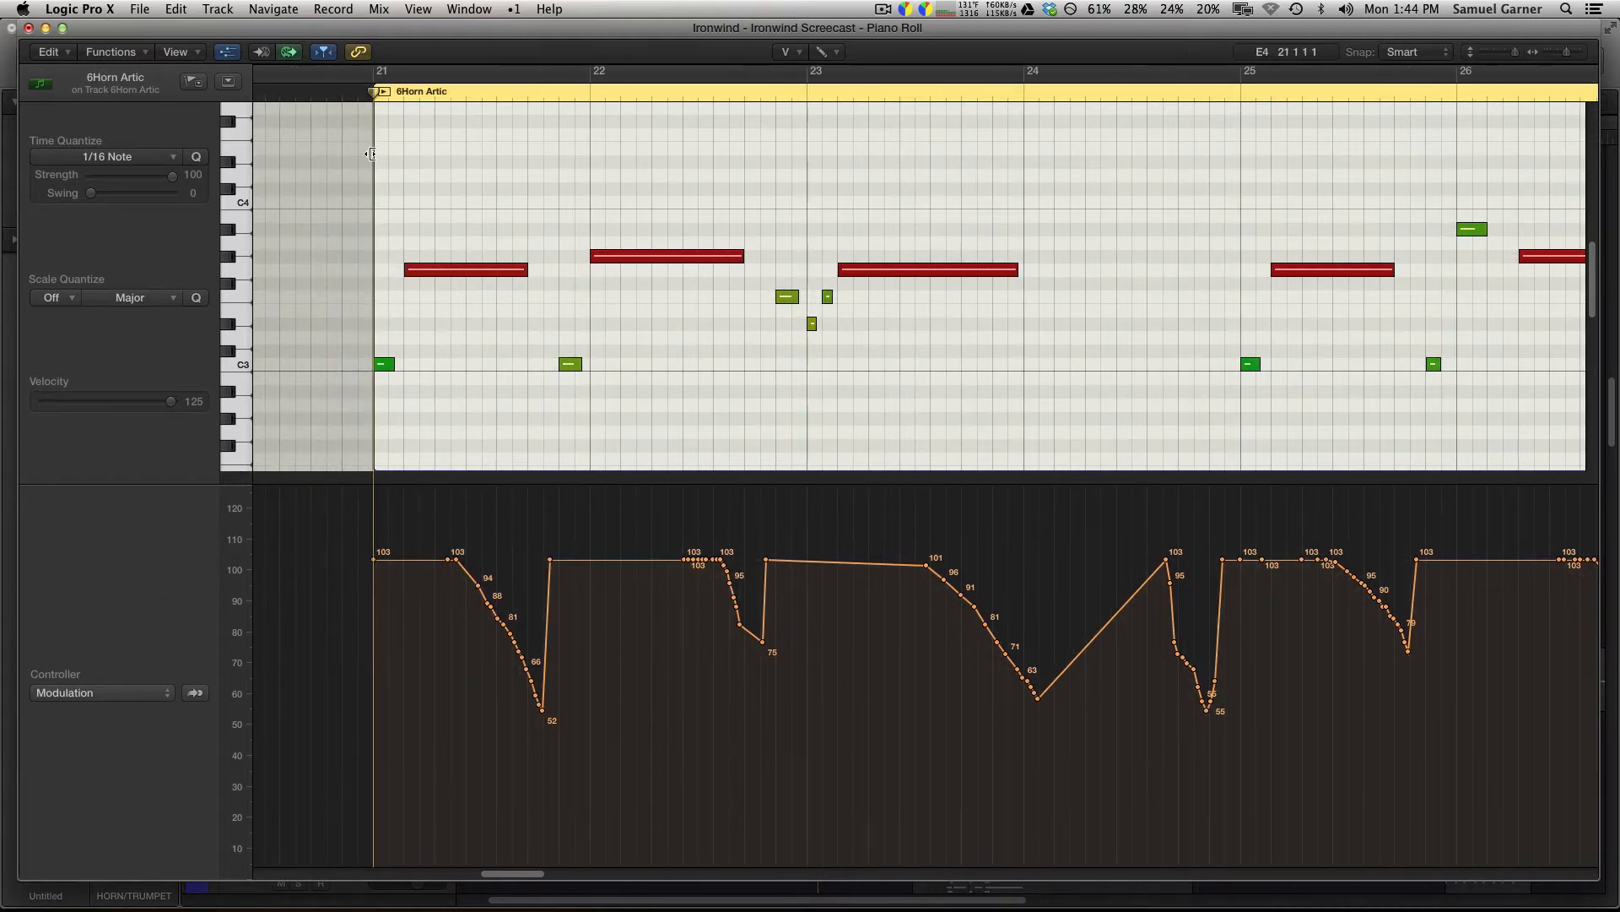
{"action": "left_click", "coordinate": [342, 88]}
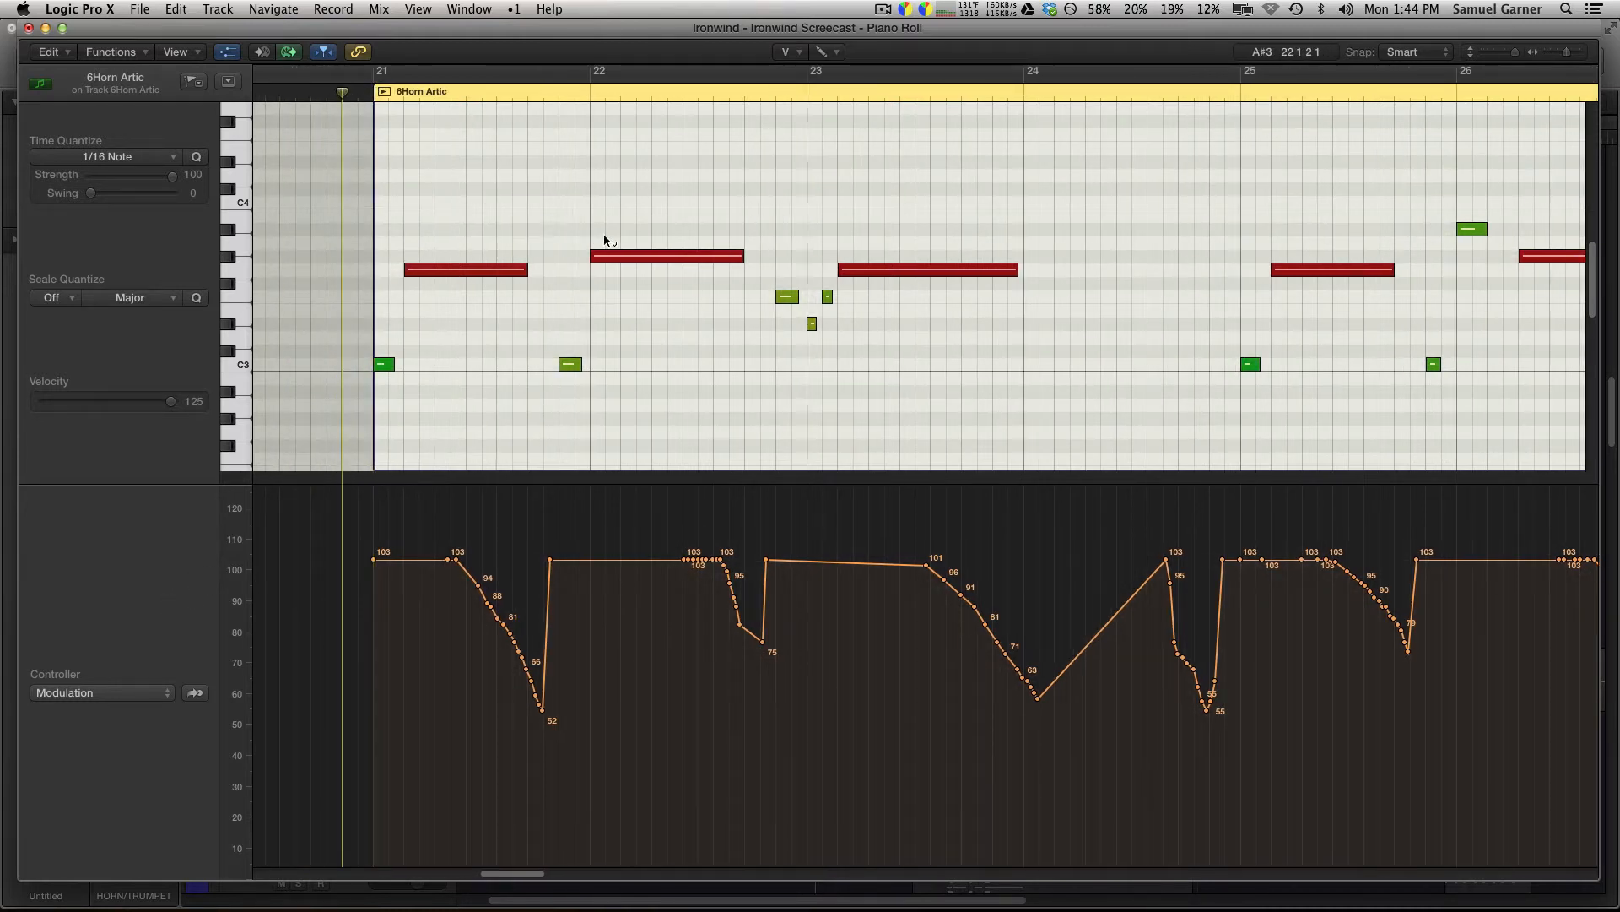
{"action": "key", "text": "space"}
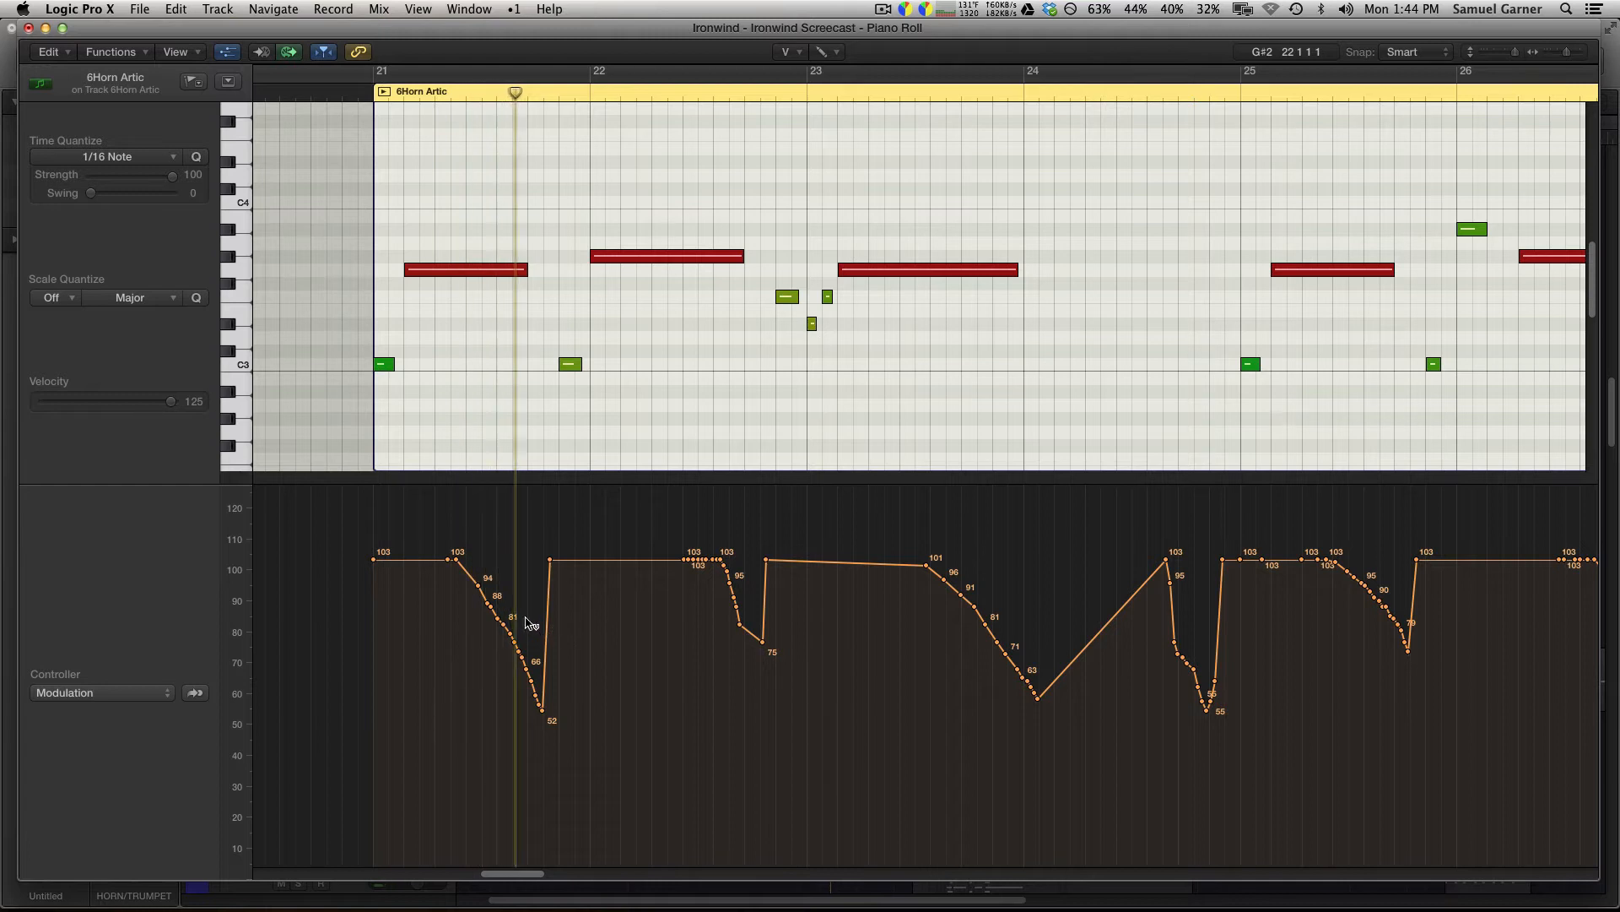
{"action": "key", "text": "space"}
Enlarge bars 21 and 22 and play the first C3 note into the long G3 note from just before bar 21.
{"action": "scroll", "coordinate": [484, 478], "scroll_direction": "up", "scroll_amount": 5}
{"action": "scroll", "coordinate": [481, 477], "scroll_direction": "down", "scroll_amount": 1}
{"action": "scroll", "coordinate": [472, 478], "scroll_direction": "left", "scroll_amount": 10}
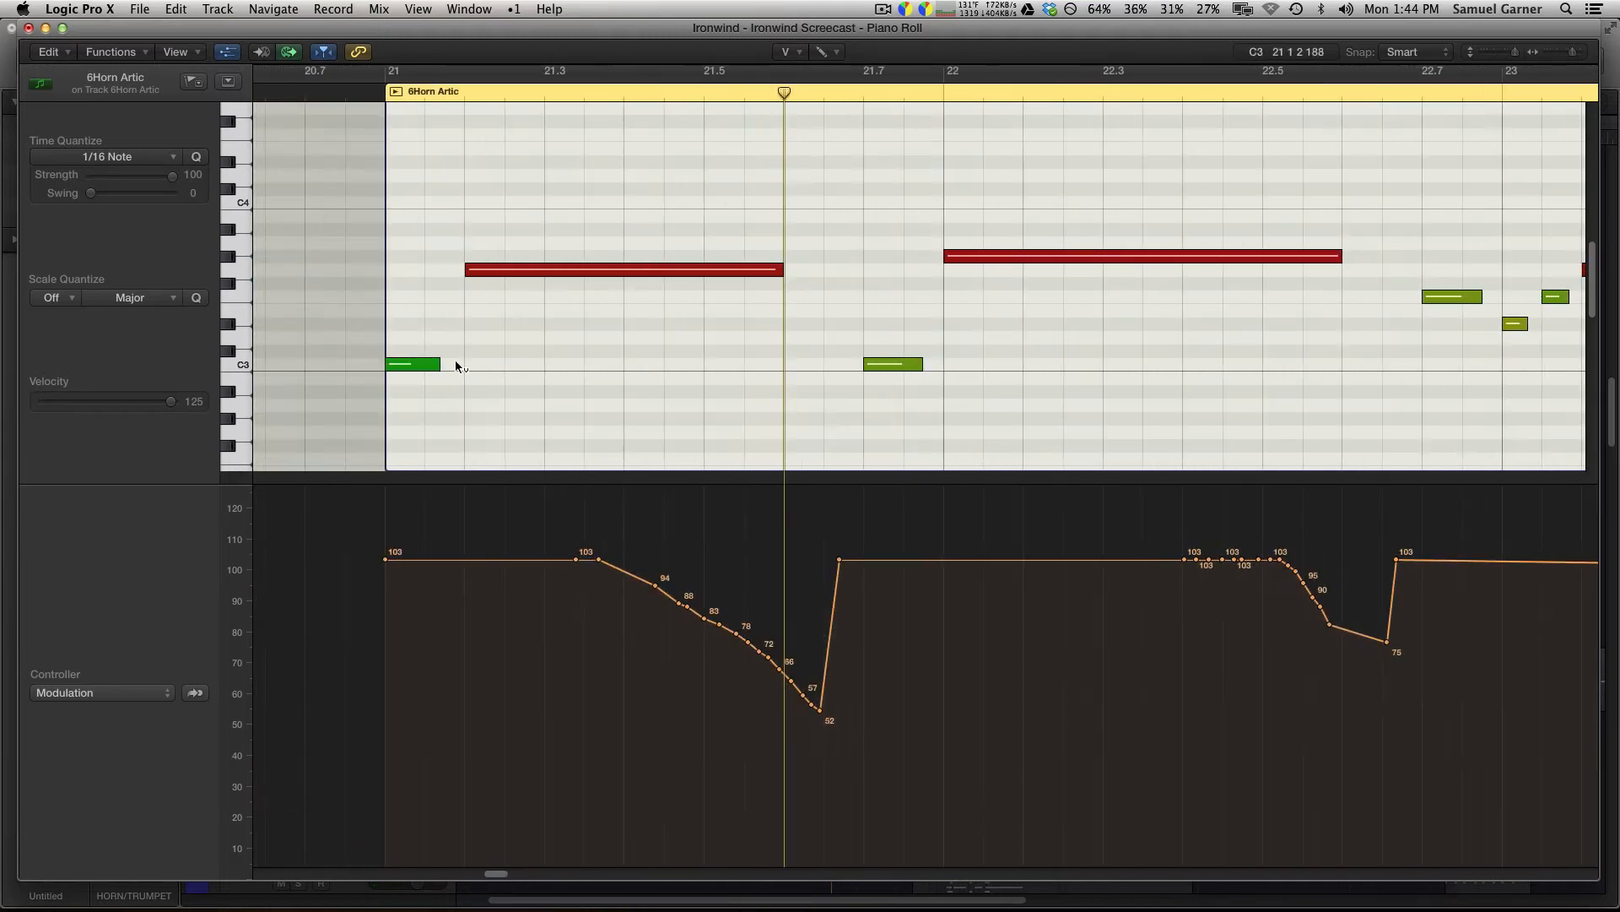
{"action": "left_click", "coordinate": [345, 91]}
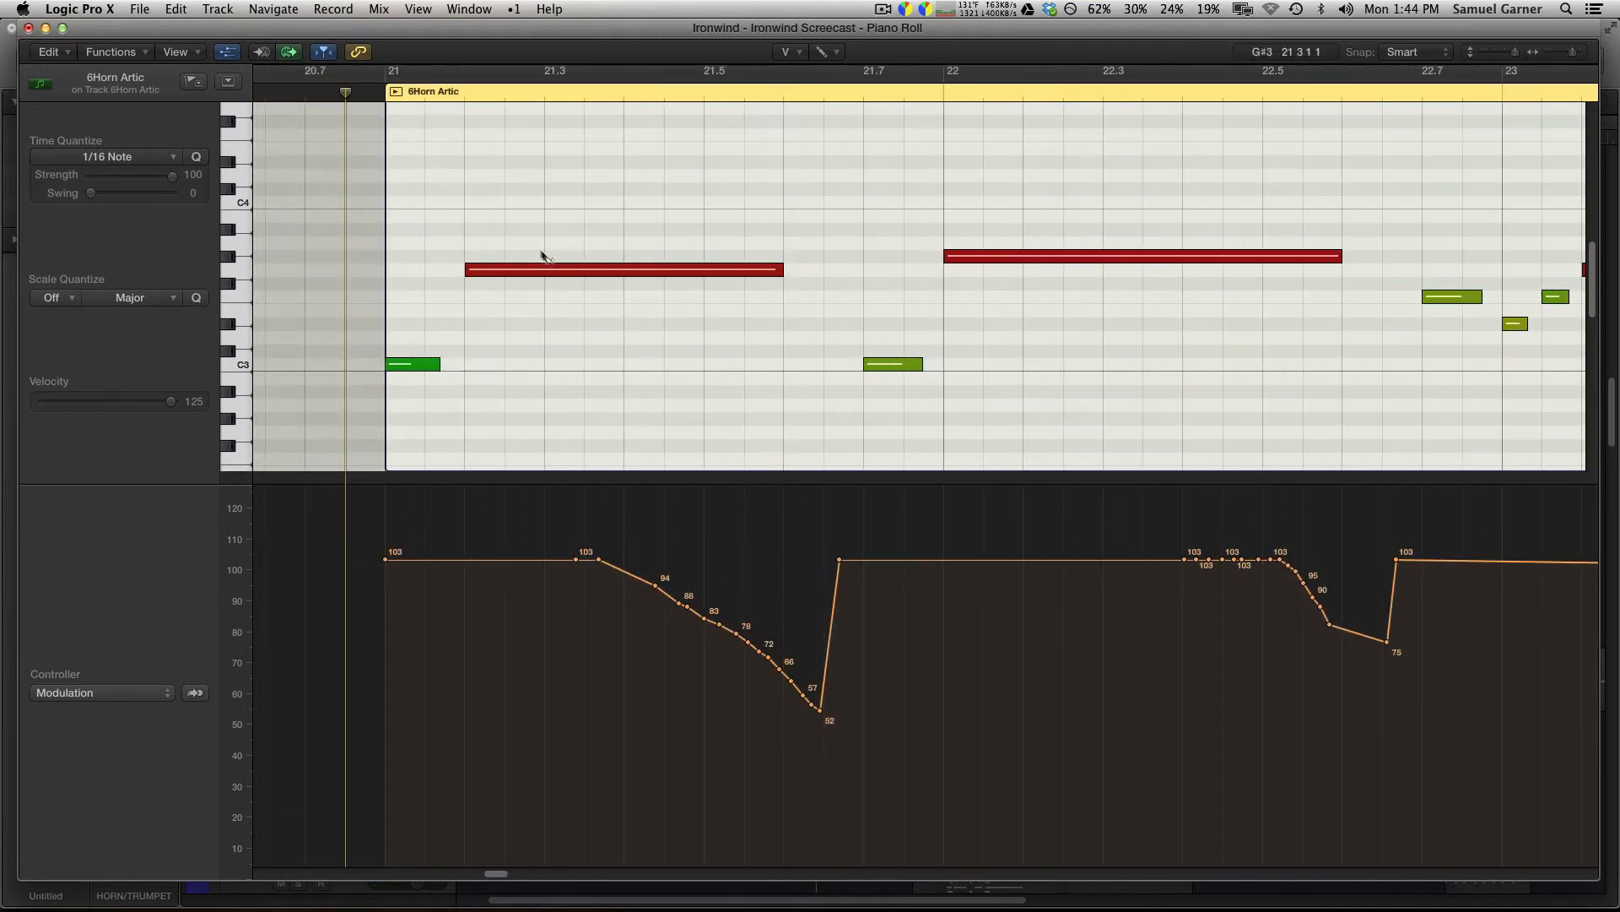
{"action": "mouse_move", "coordinate": [523, 274]}
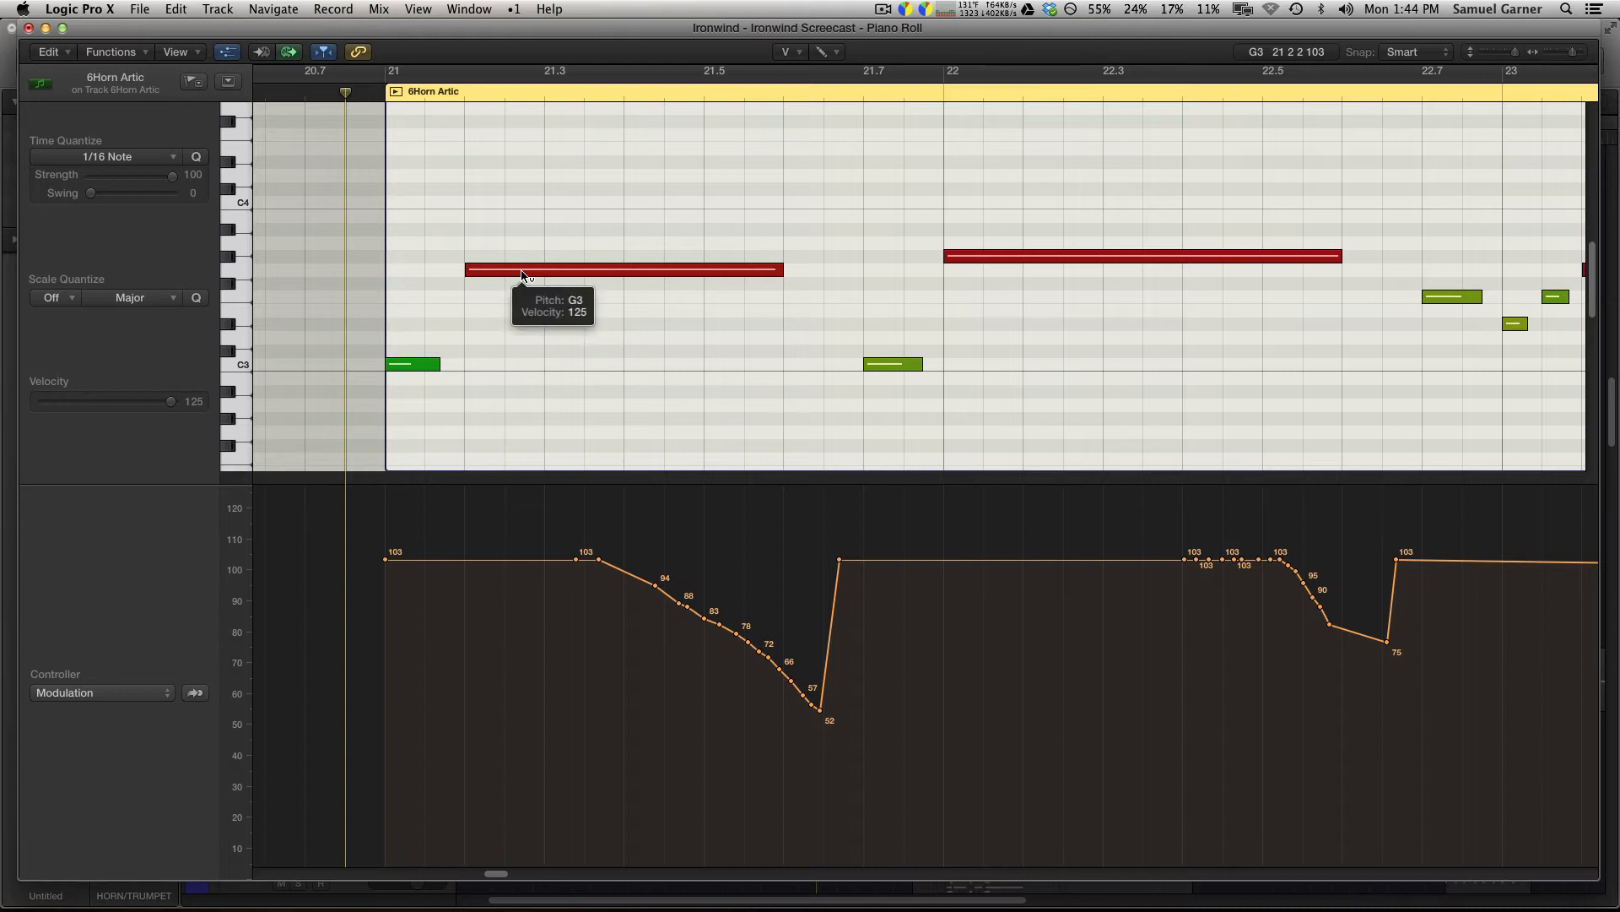
{"action": "key", "text": "space"}
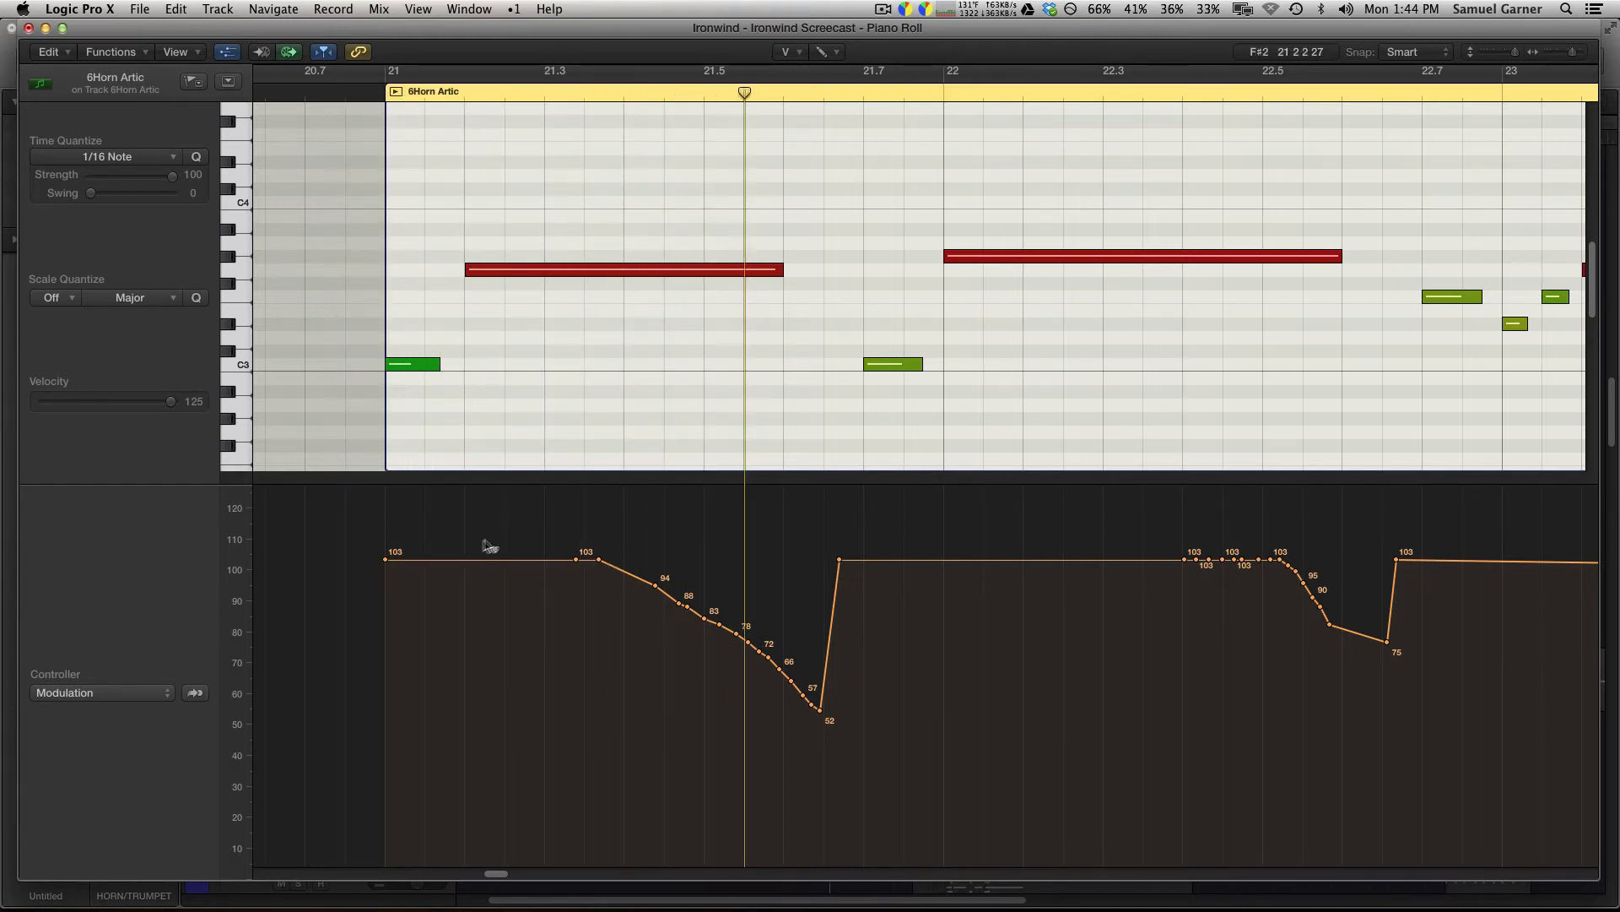
Draw a modulation dip to 95 rising to 104 between the first C3 and G3 notes with the Pencil tool, and audition it.
{"action": "key", "text": "t"}
{"action": "left_click", "coordinate": [430, 564]}
{"action": "left_click", "coordinate": [428, 570]}
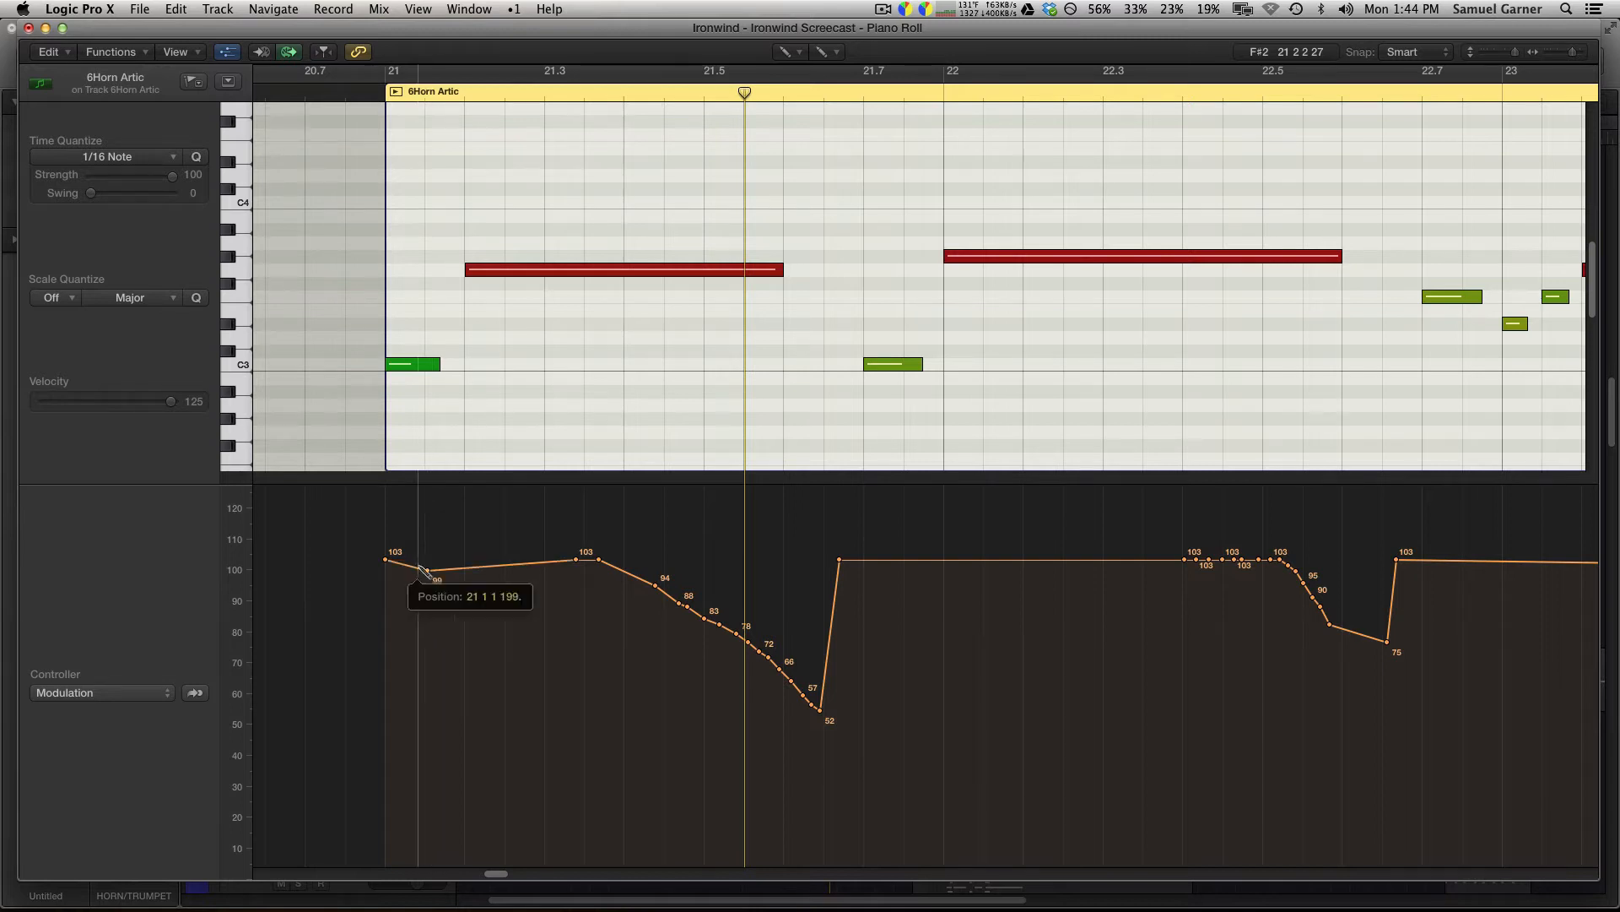
{"action": "left_click", "coordinate": [430, 582]}
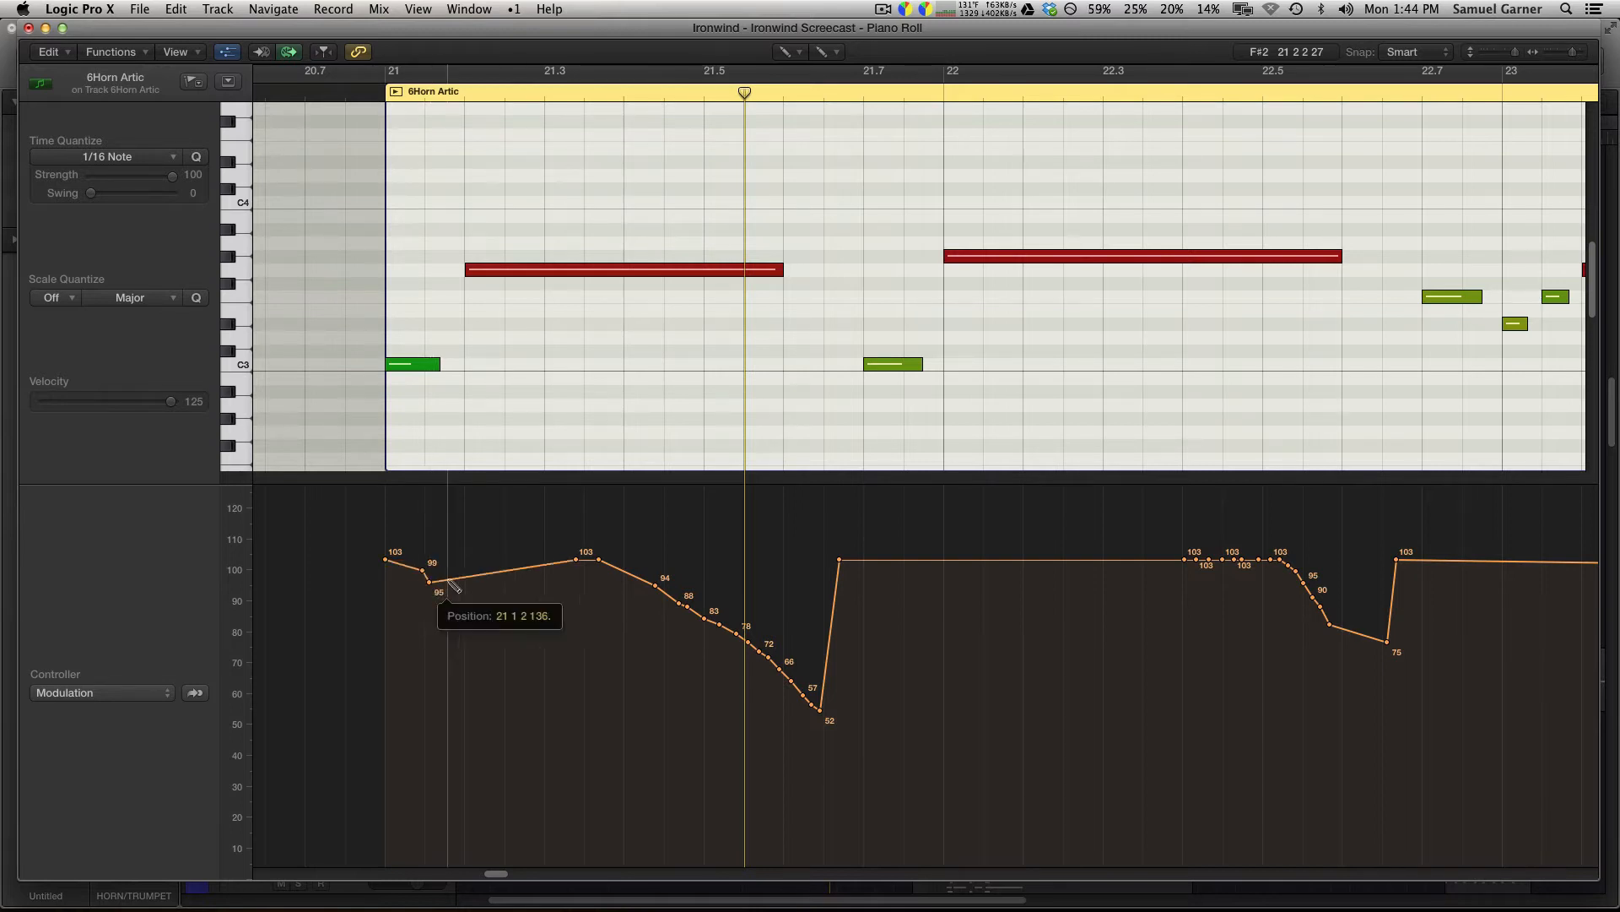
{"action": "left_click_drag", "start_coordinate": [448, 585], "coordinate": [483, 555]}
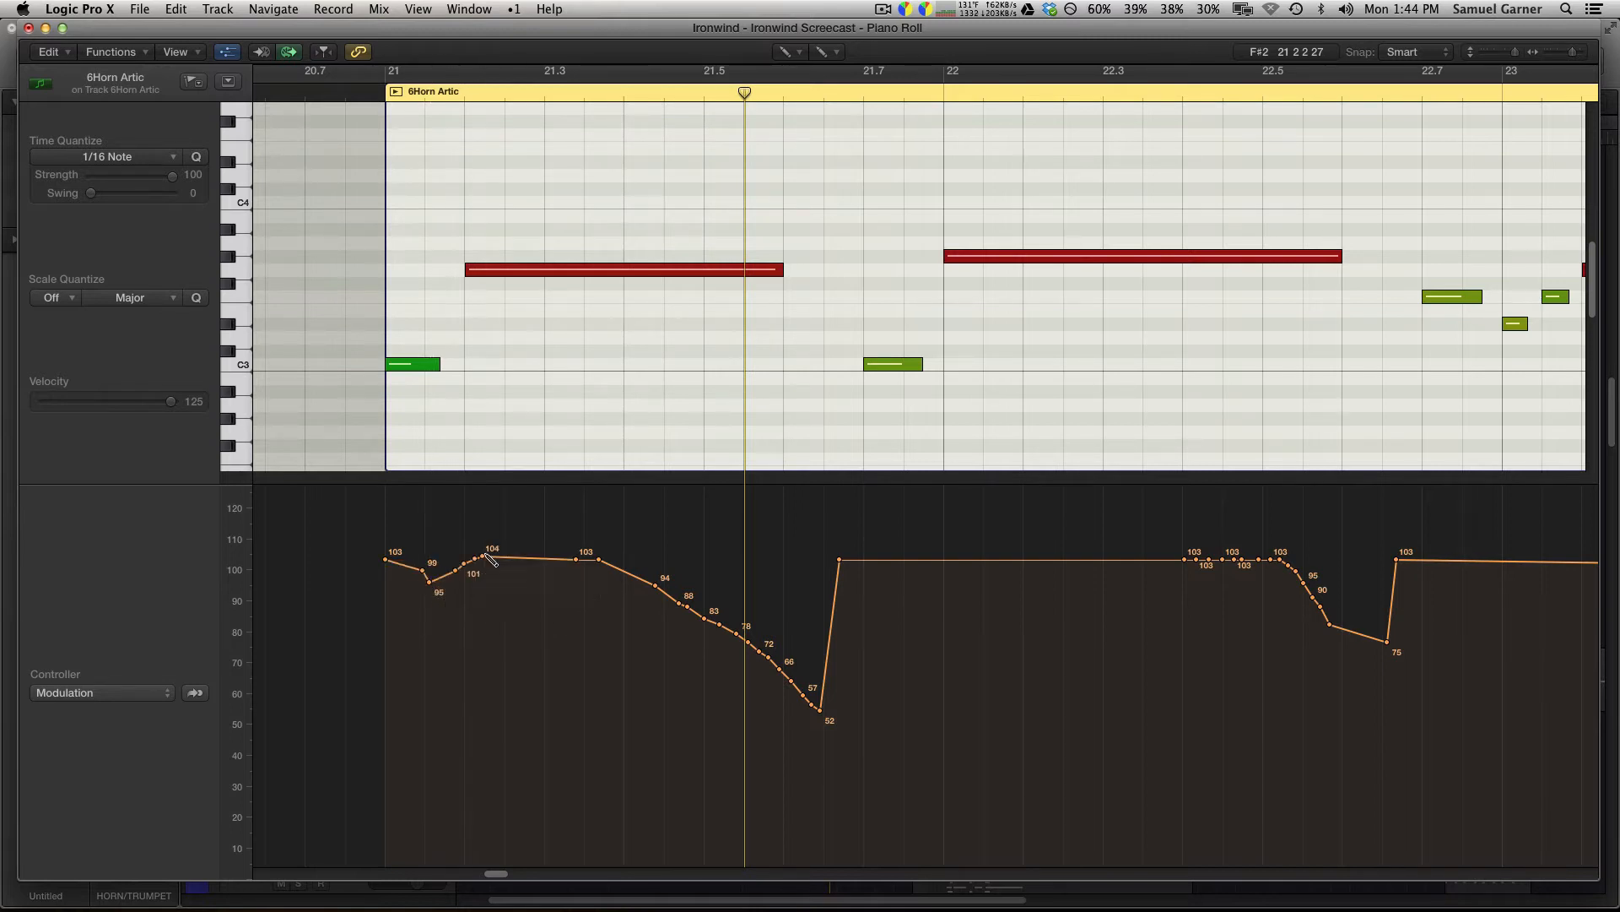
{"action": "key", "text": "space"}
{"action": "left_click", "coordinate": [365, 93]}
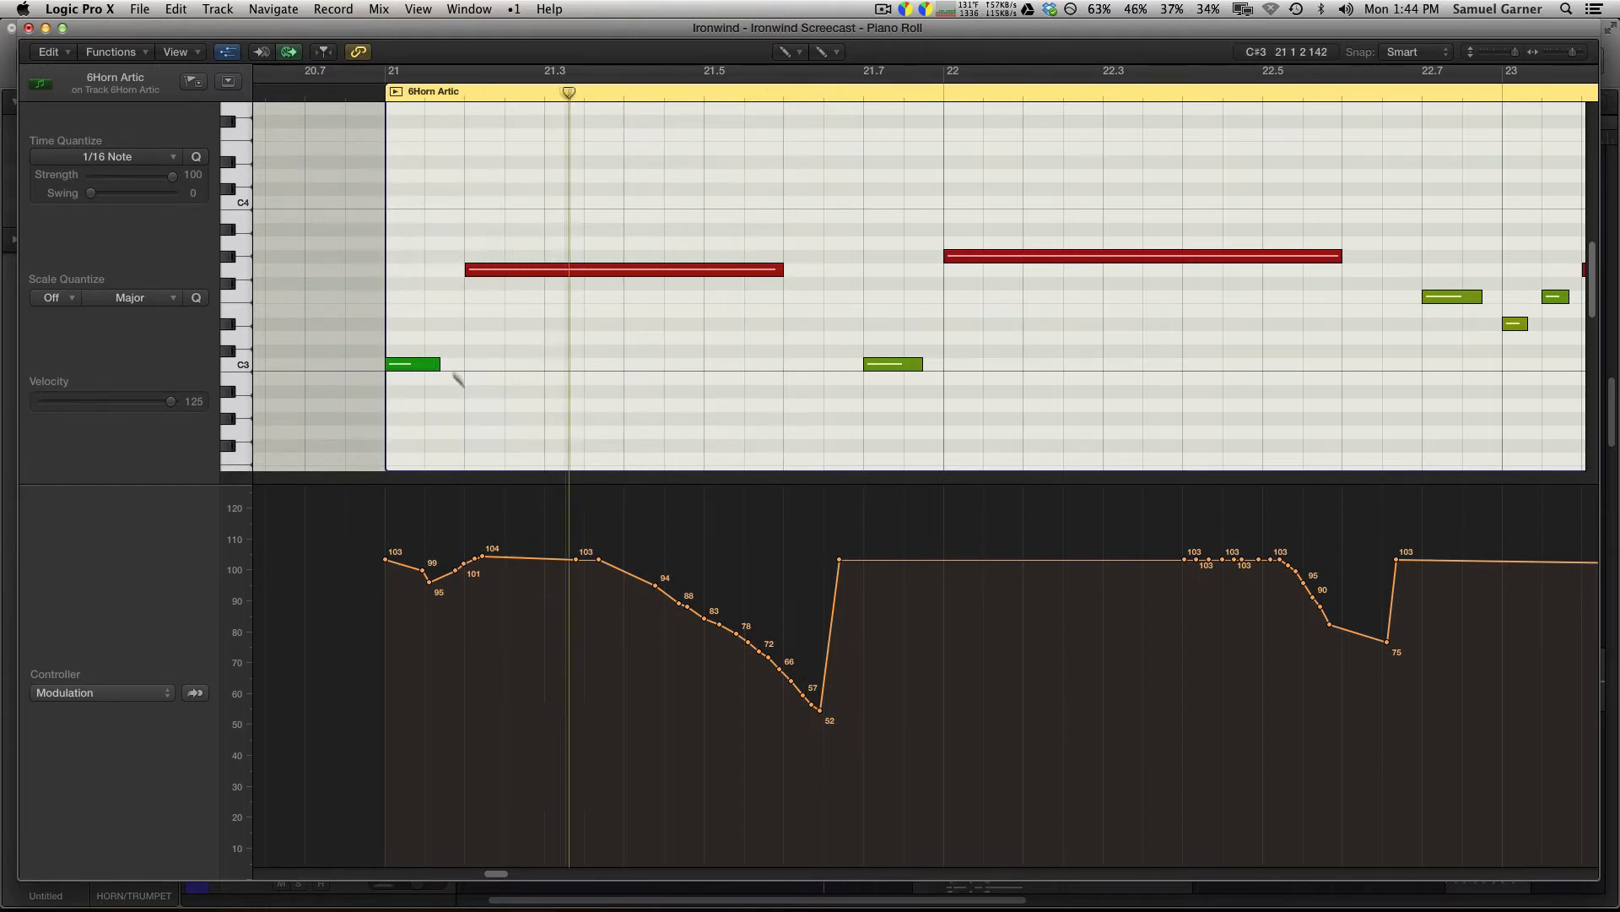
{"action": "key", "text": "space"}
Redraw the modulation dip at the start of the G3 note down to 92, rising to 104, and play it back.
{"action": "left_click_drag", "start_coordinate": [461, 590], "coordinate": [506, 555]}
{"action": "key", "text": "space"}
{"action": "left_click", "coordinate": [364, 91]}
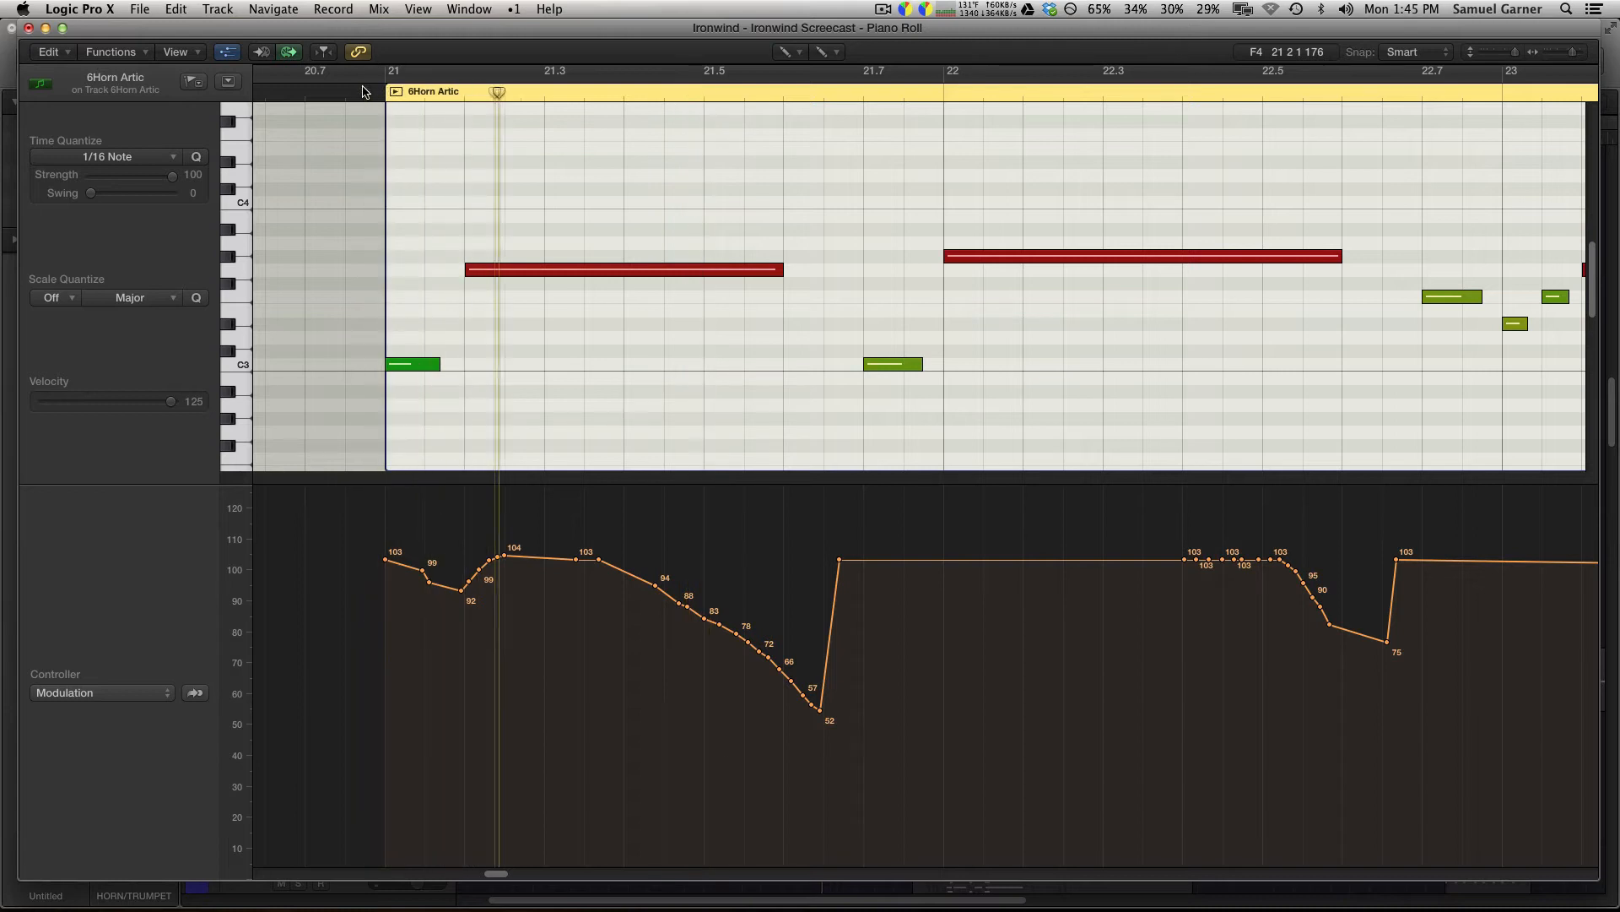
{"action": "key", "text": "space"}
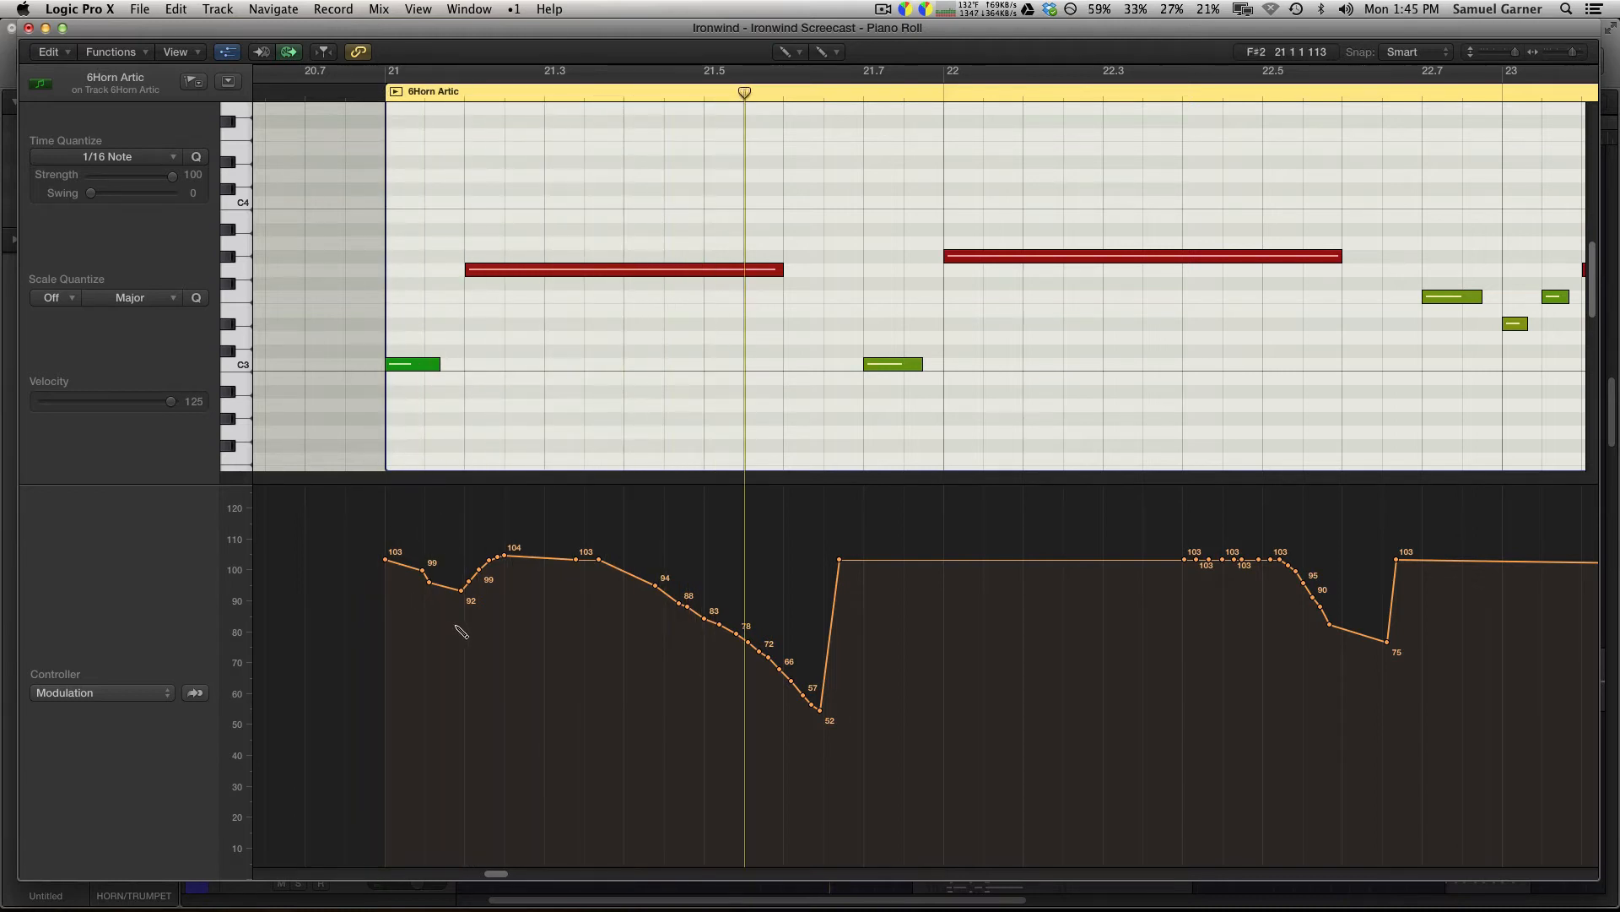
Deepen the modulation dip at the start of the G3 note to 81, rising to 102, and play the result.
{"action": "left_click_drag", "start_coordinate": [460, 589], "coordinate": [504, 557]}
{"action": "left_click_drag", "start_coordinate": [461, 627], "coordinate": [517, 560]}
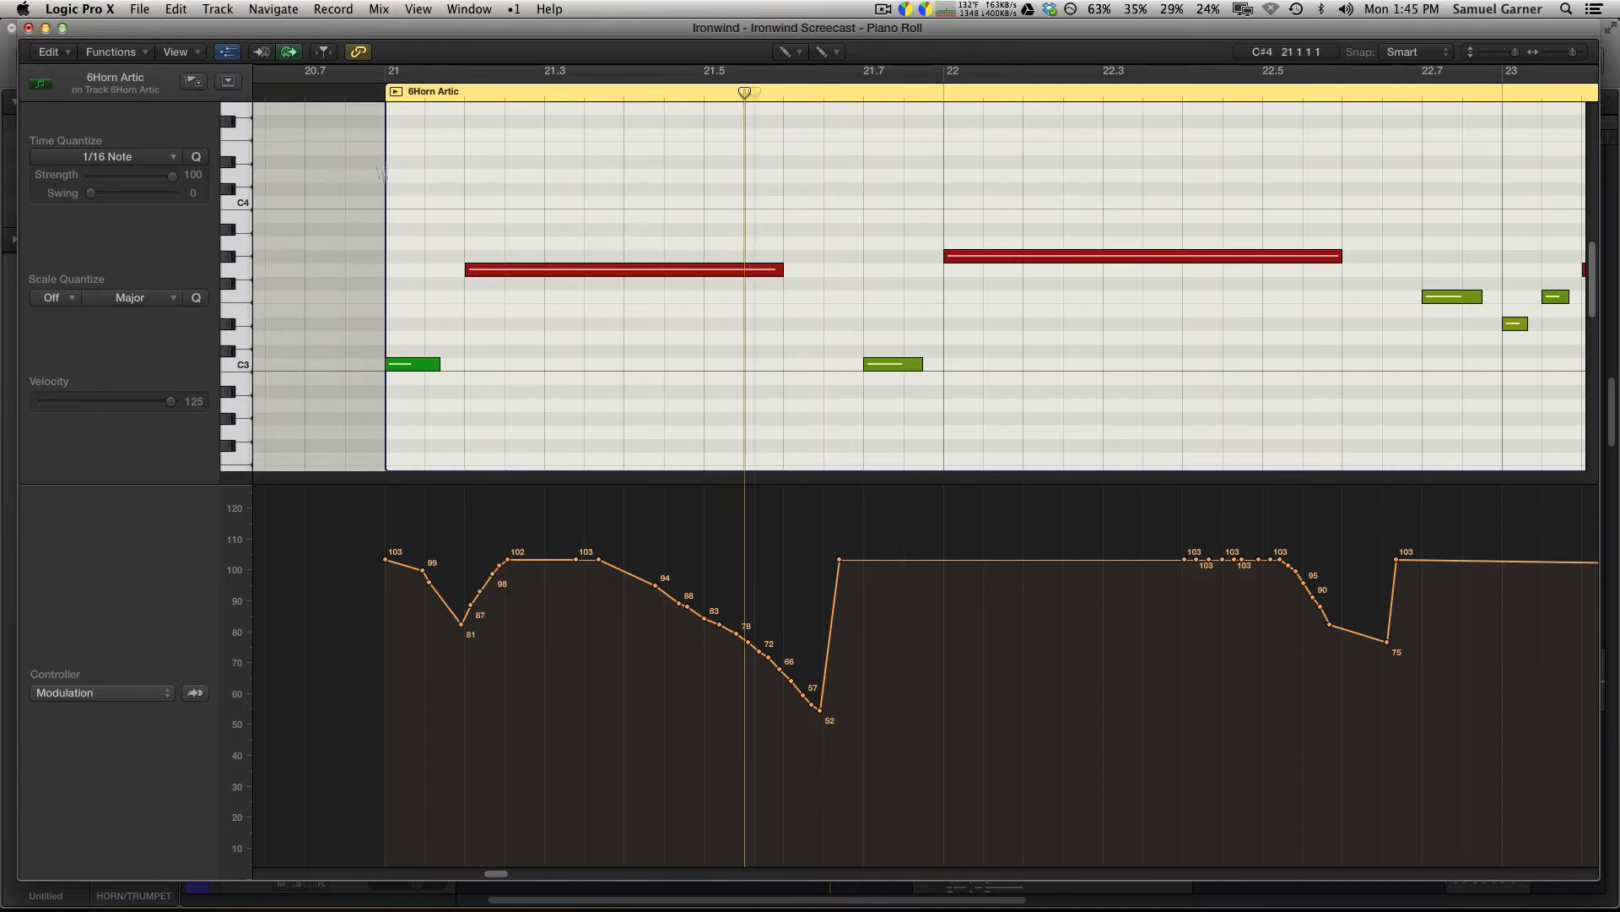
{"action": "key", "text": "space"}
{"action": "left_click", "coordinate": [383, 94]}
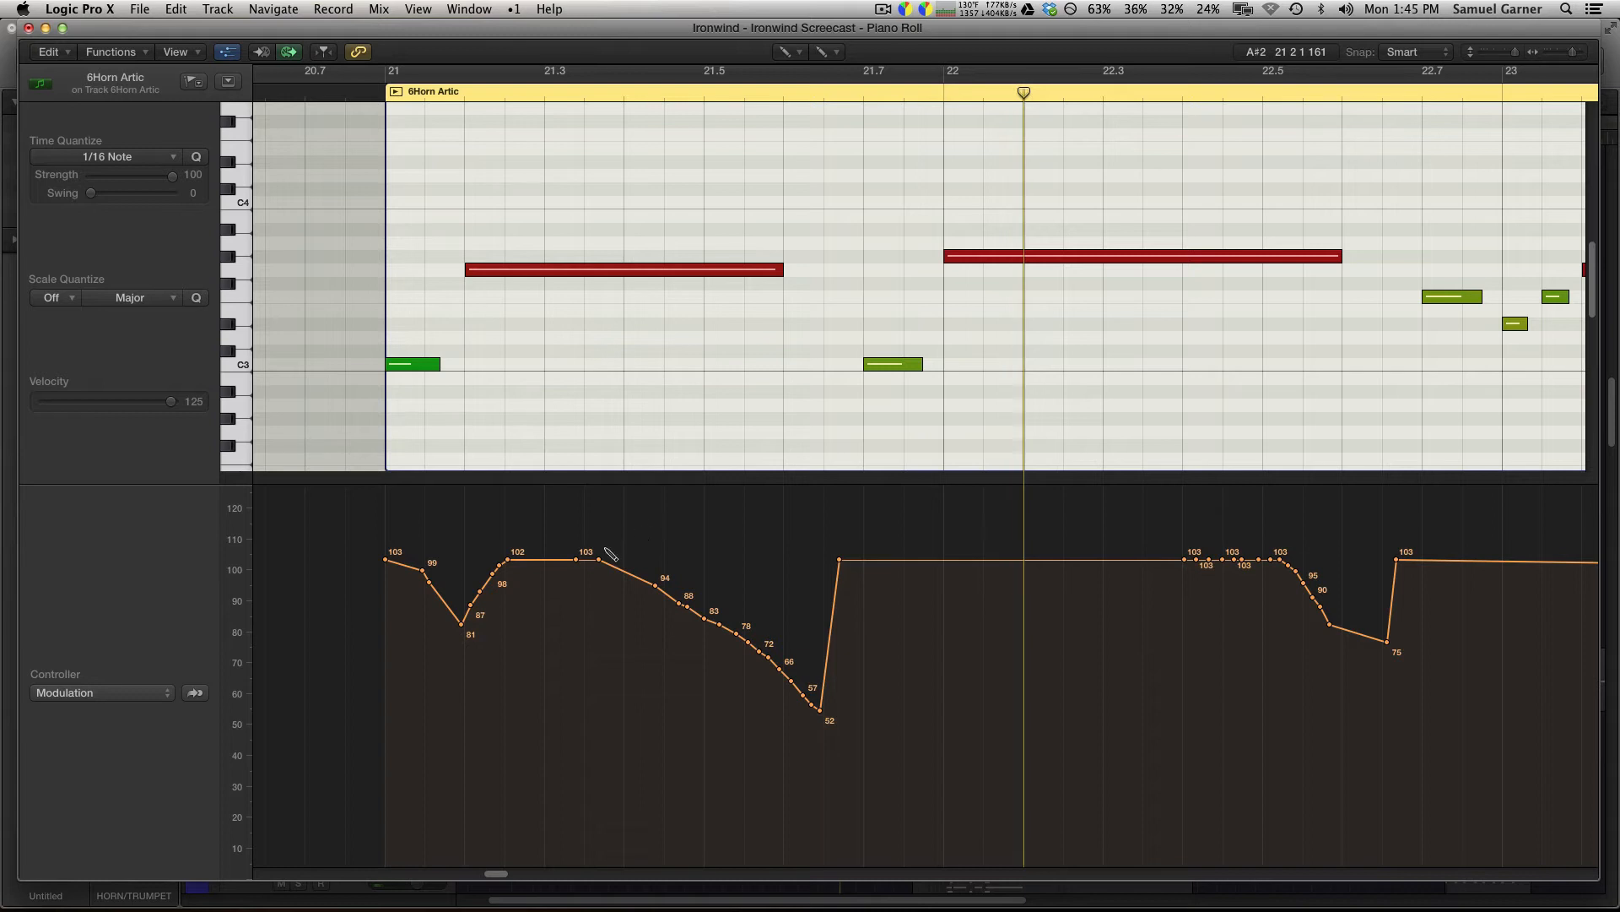
Replay the opening of the horn phrase from just before bar 21 to hear the deeper modulation dip.
{"action": "left_click", "coordinate": [380, 99]}
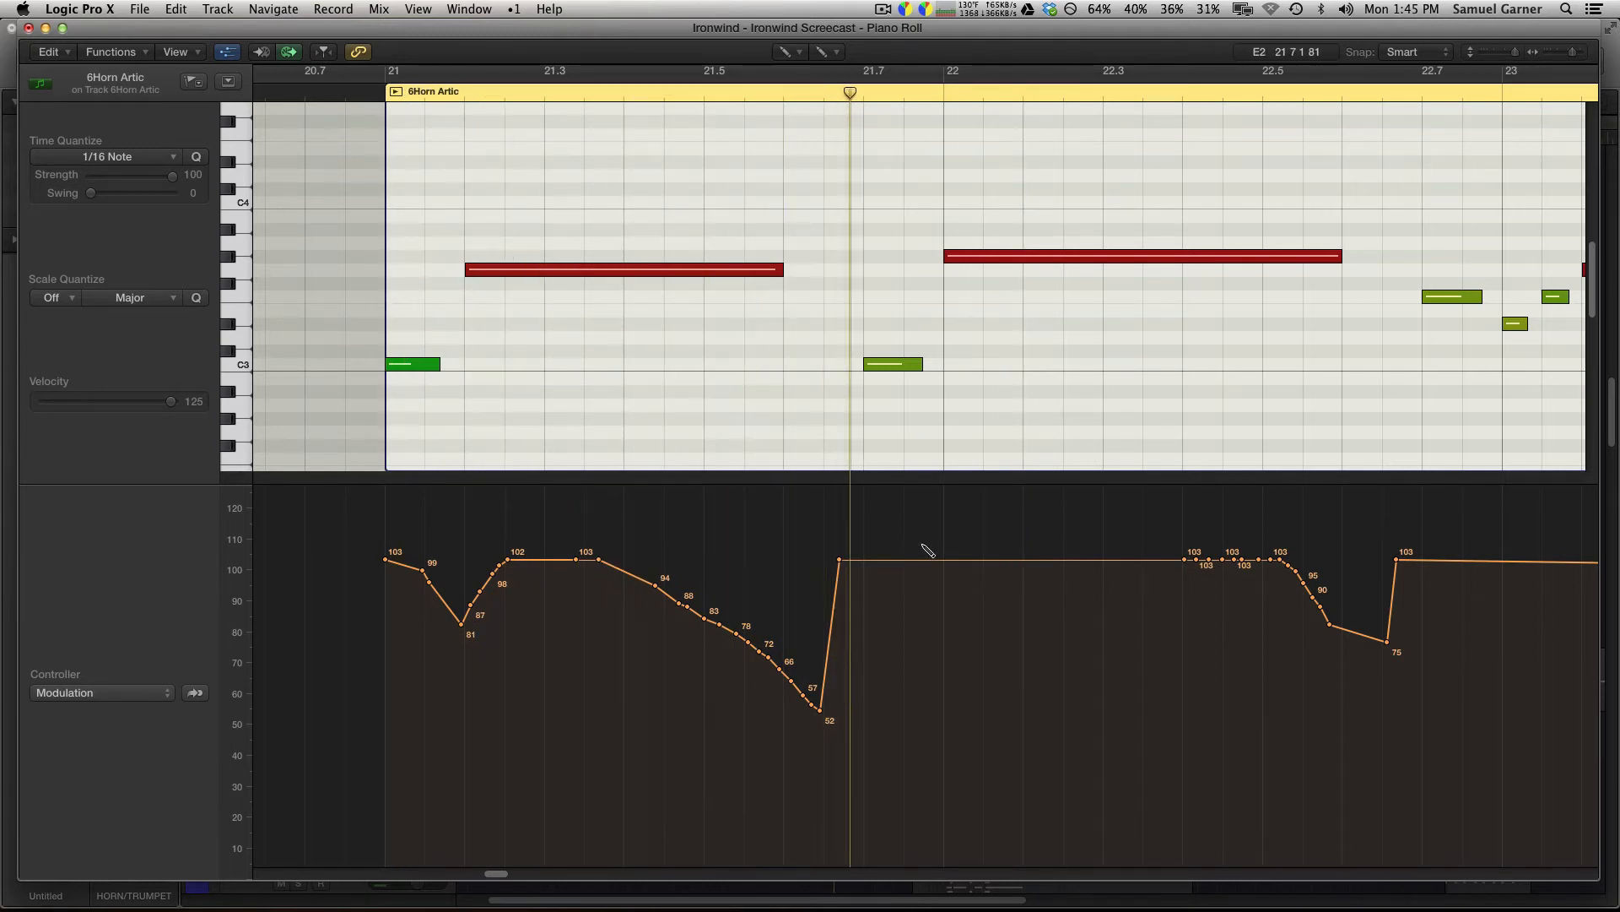
{"action": "key", "text": "space"}
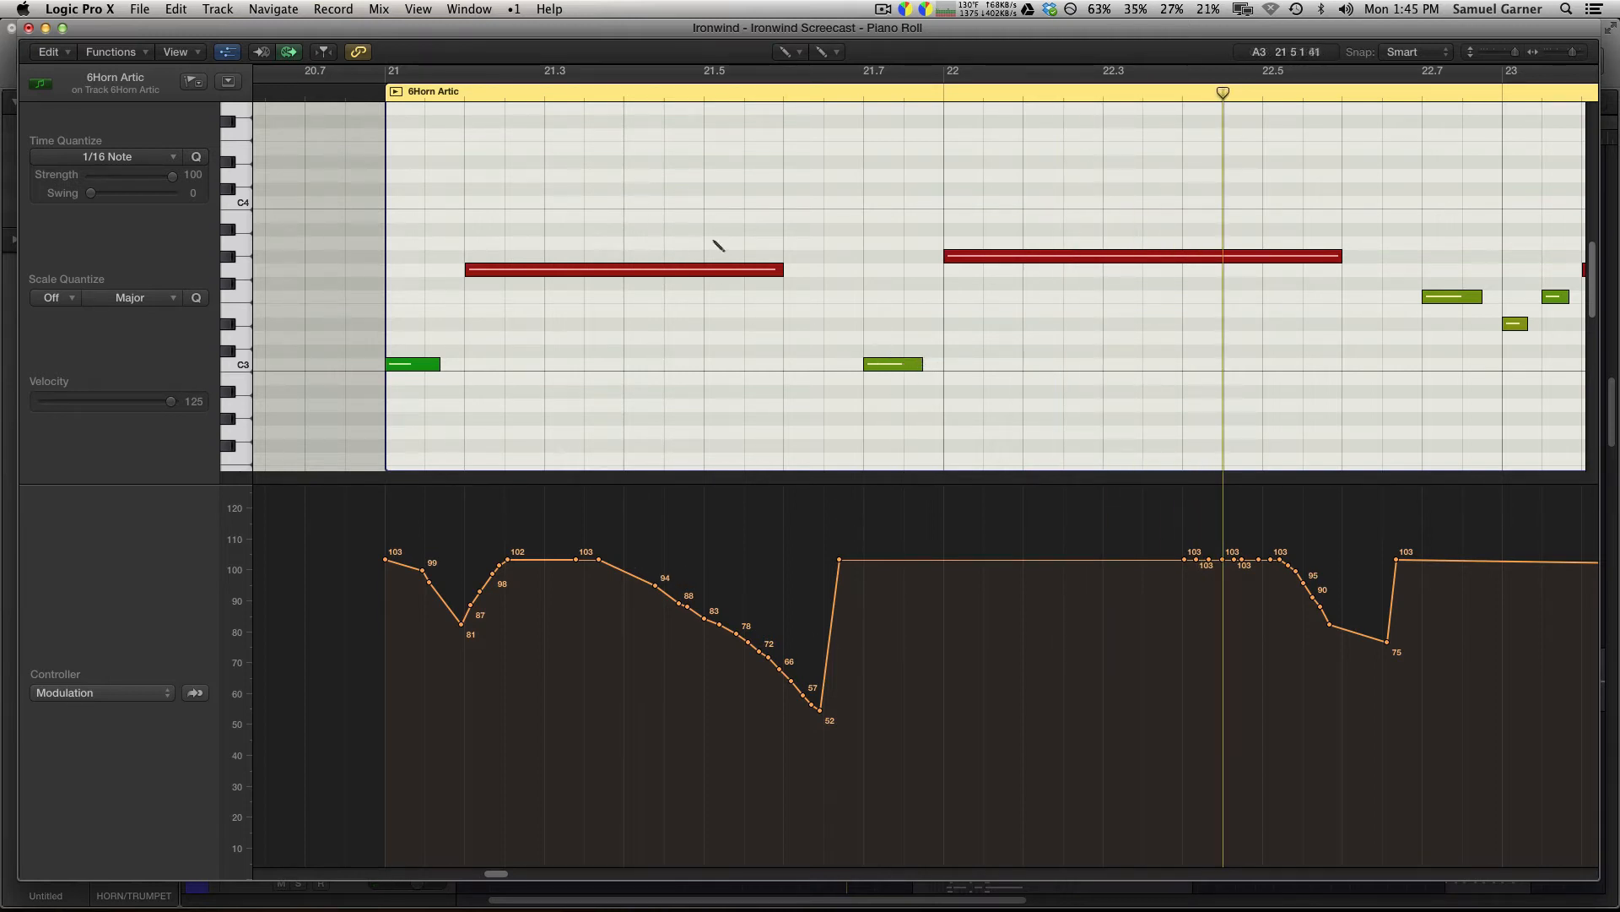
{"action": "left_click", "coordinate": [367, 96]}
{"action": "key", "text": "space"}
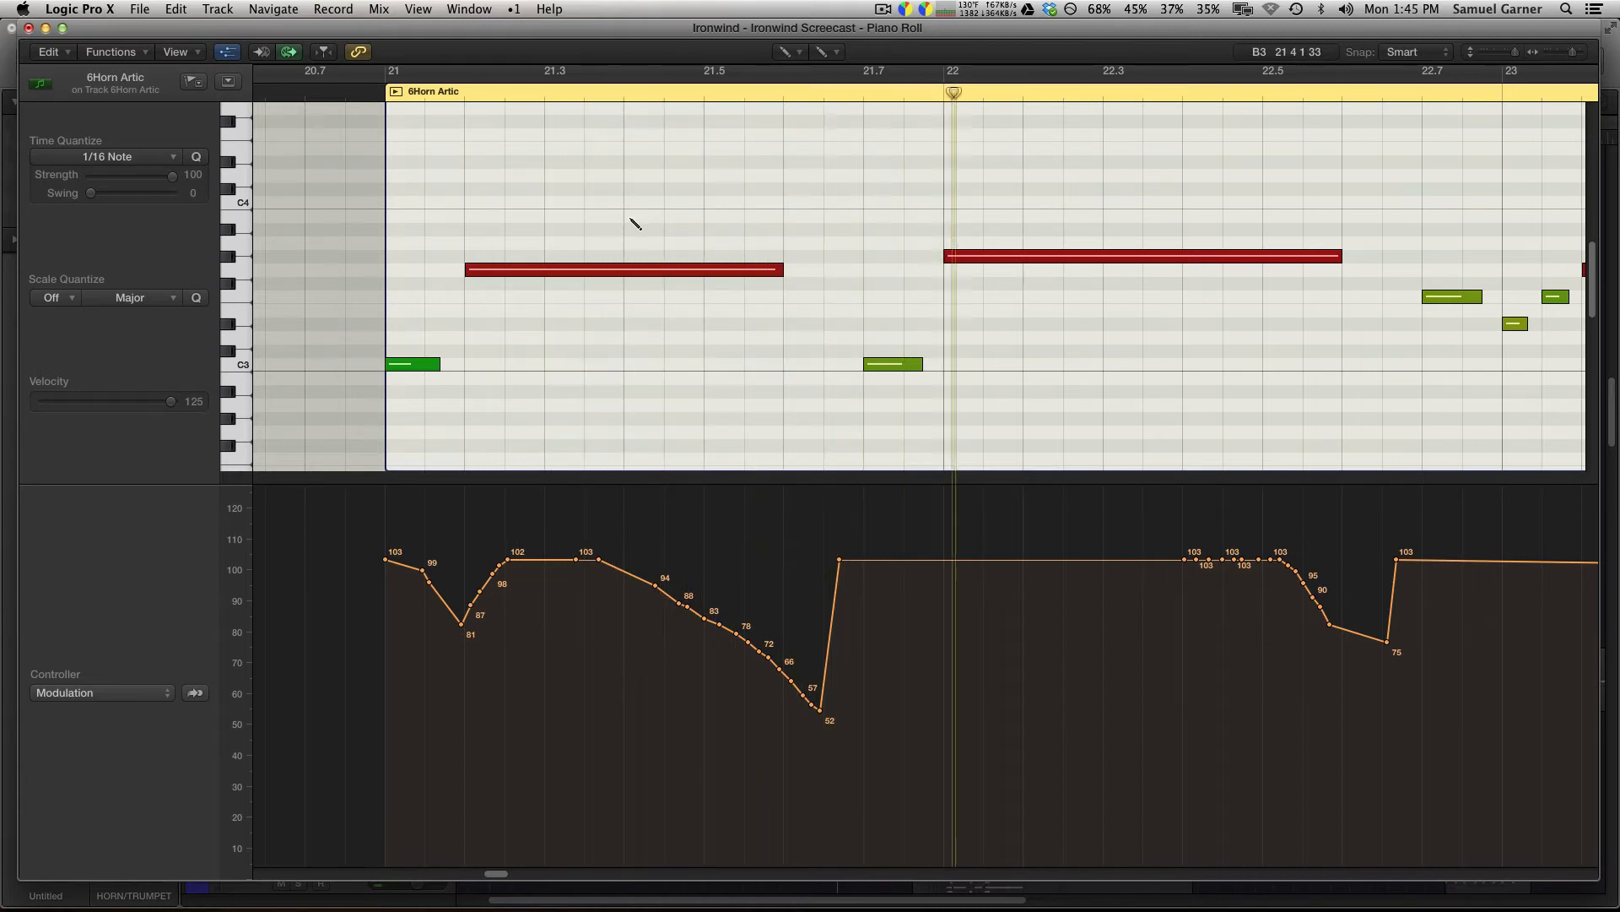
Select the second C3 note, at position 21 7 1 1, with the Pointer tool to check its velocity.
{"action": "key", "text": "t"}
{"action": "left_click", "coordinate": [883, 374]}
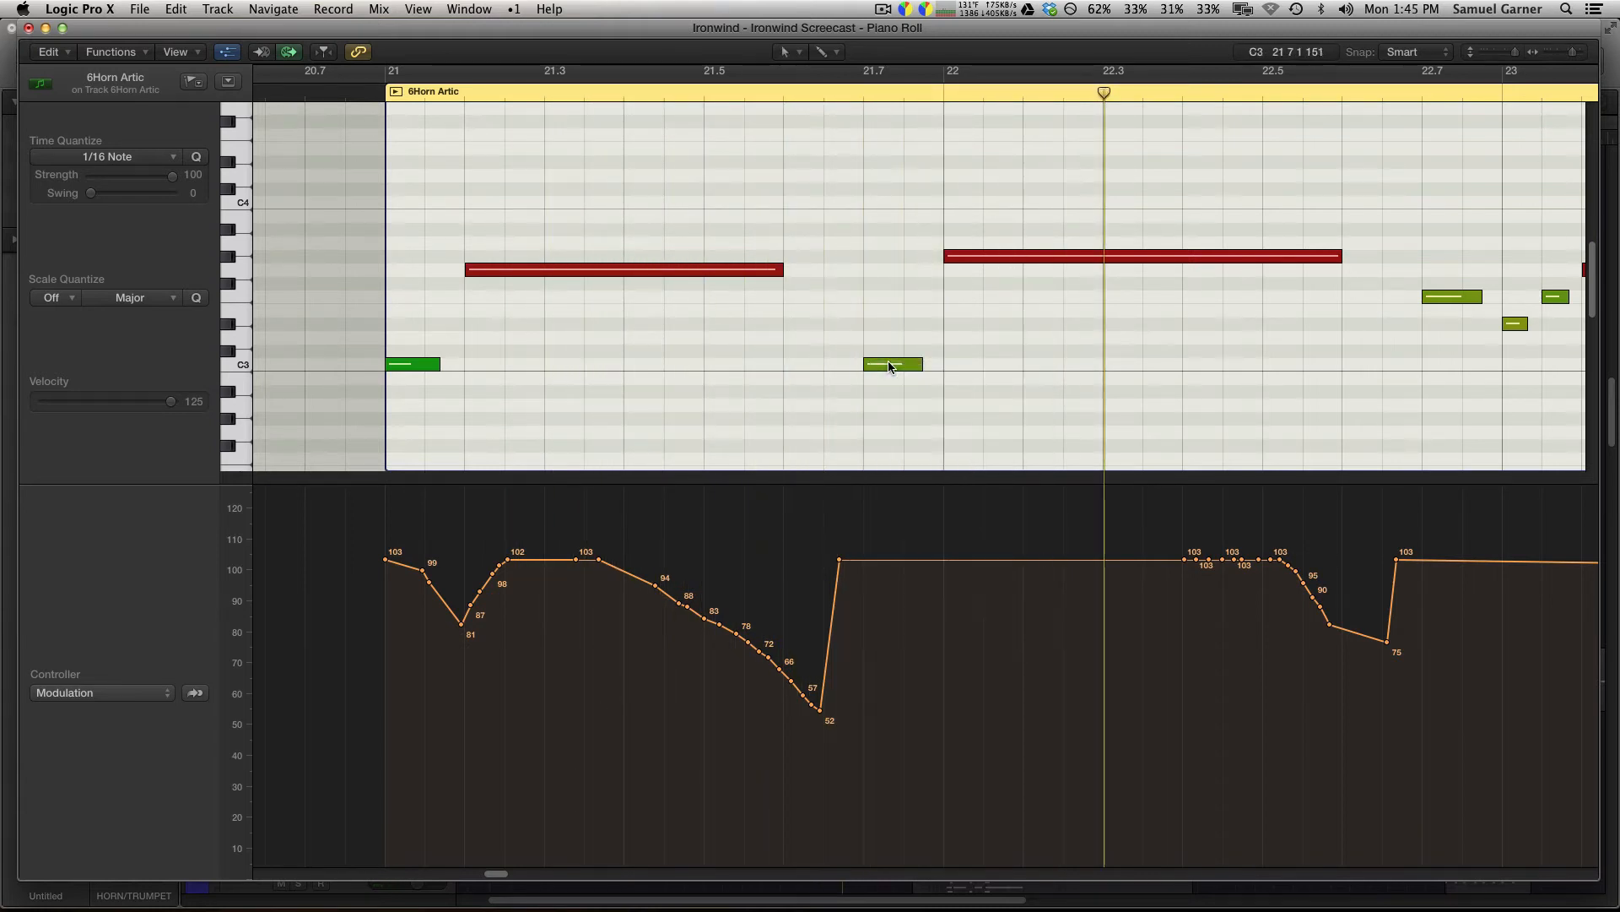
{"action": "left_click", "coordinate": [889, 367]}
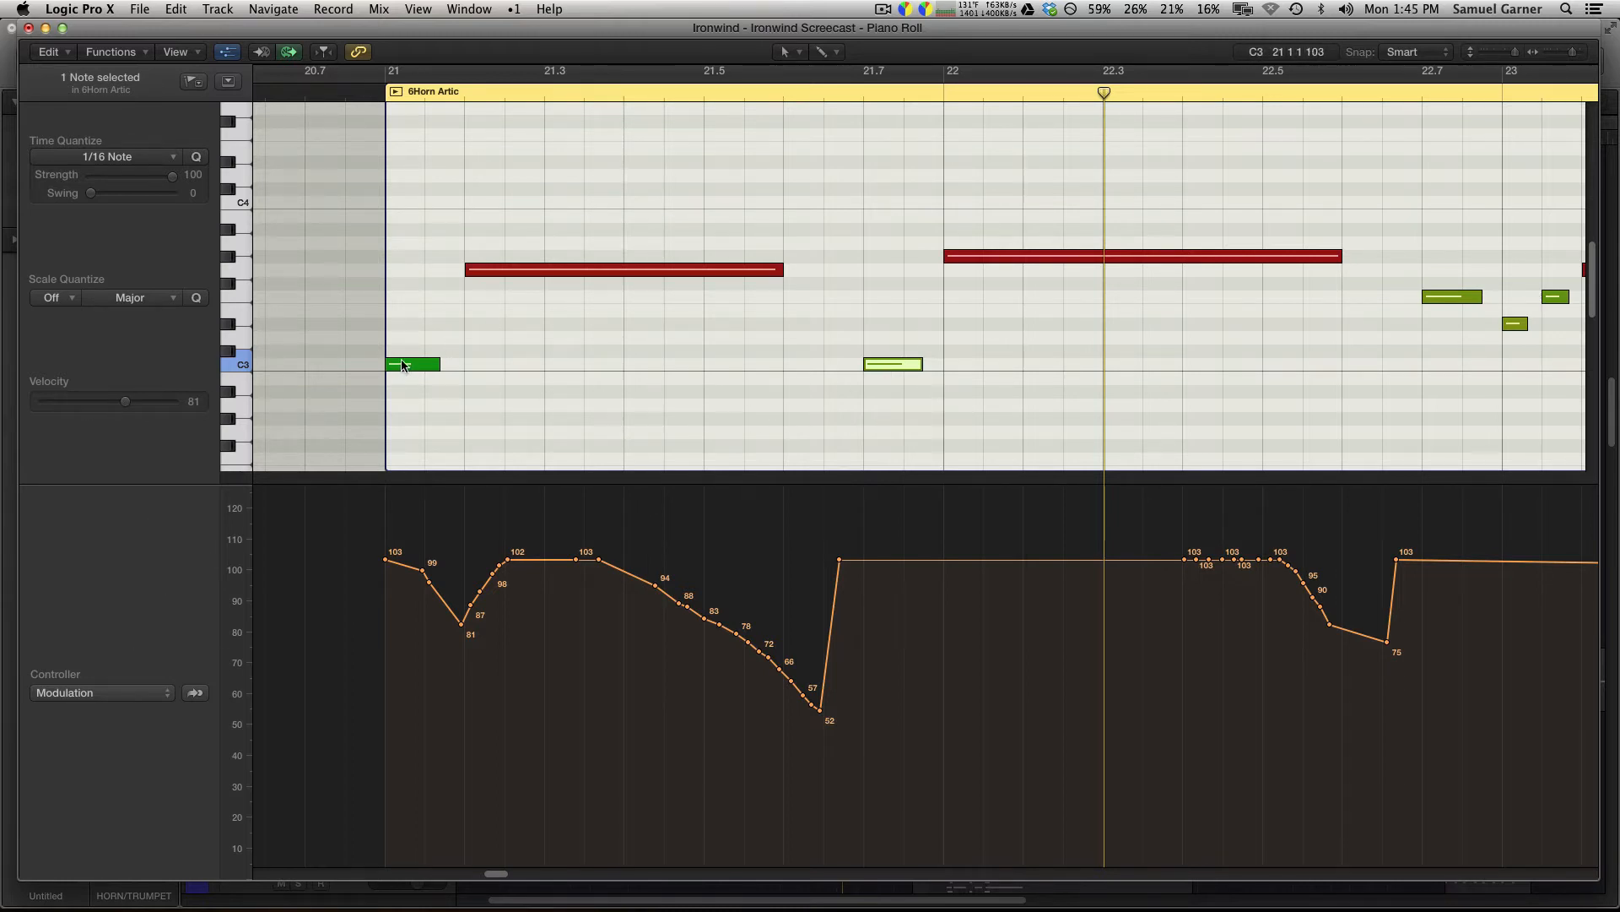
{"action": "left_click", "coordinate": [891, 366]}
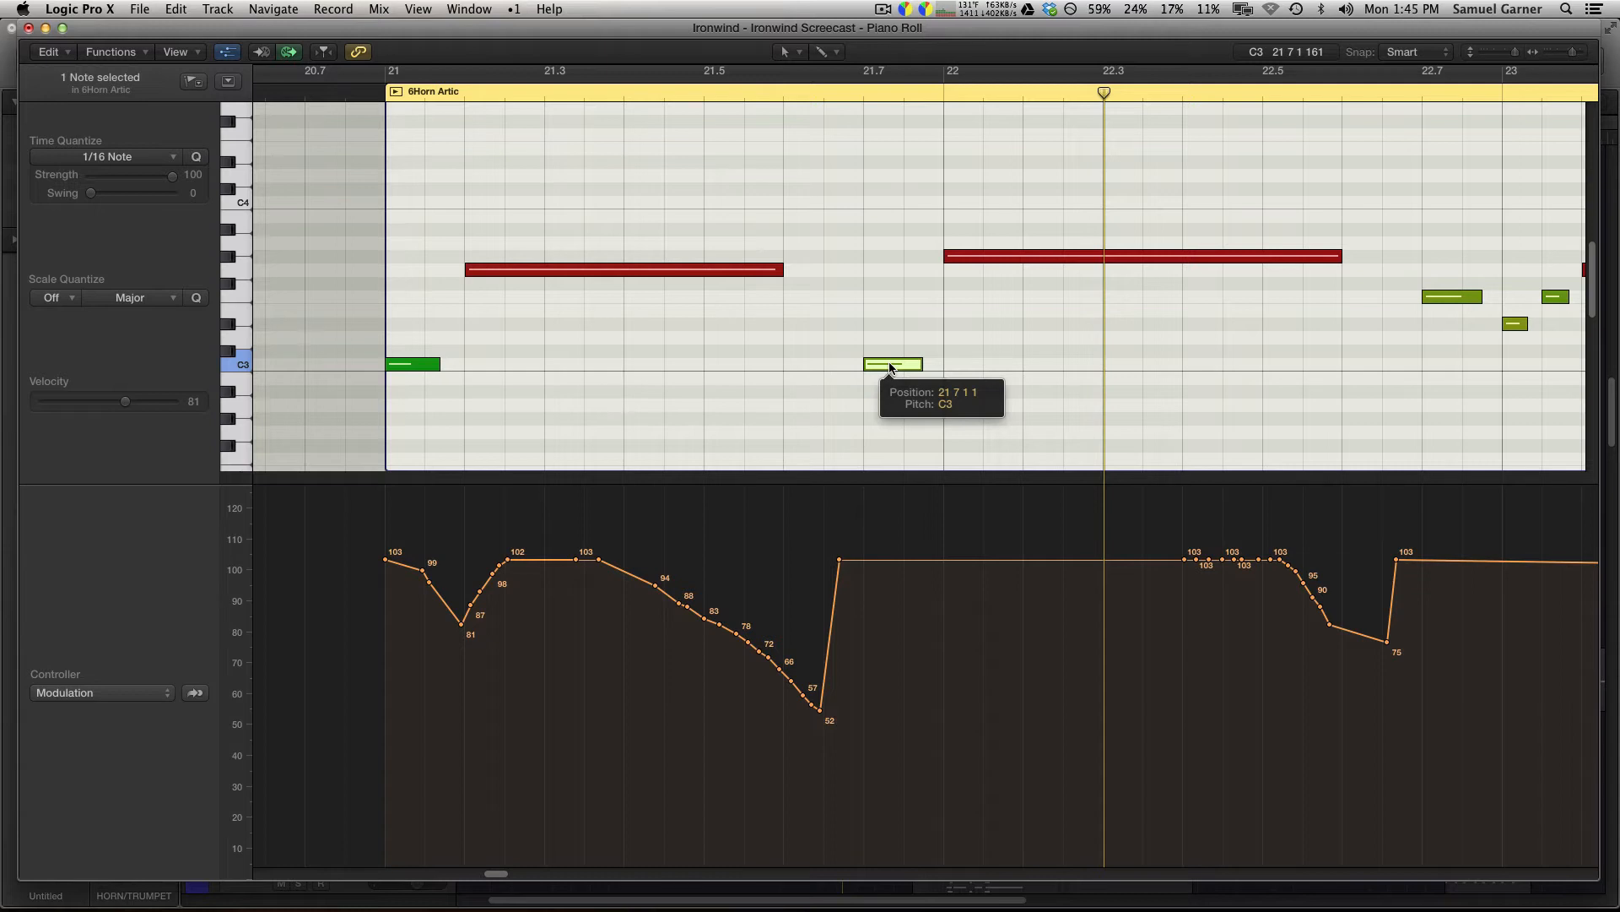
Show Note Velocity as the controller beneath the notes and deselect the C3 note.
{"action": "left_click", "coordinate": [101, 692]}
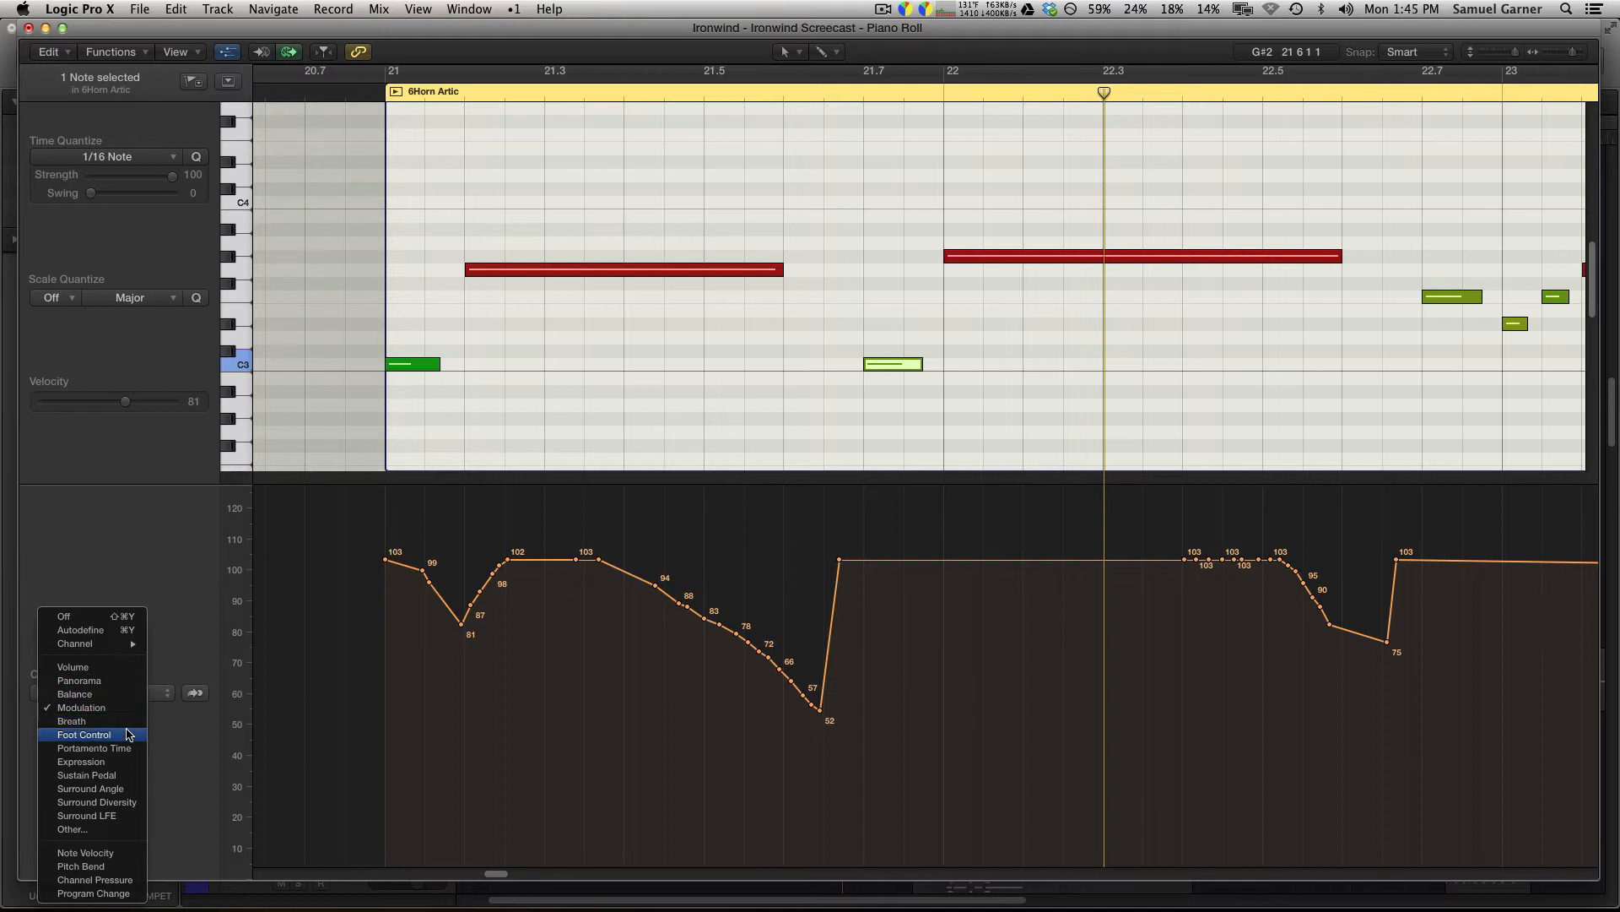
{"action": "left_click", "coordinate": [85, 853]}
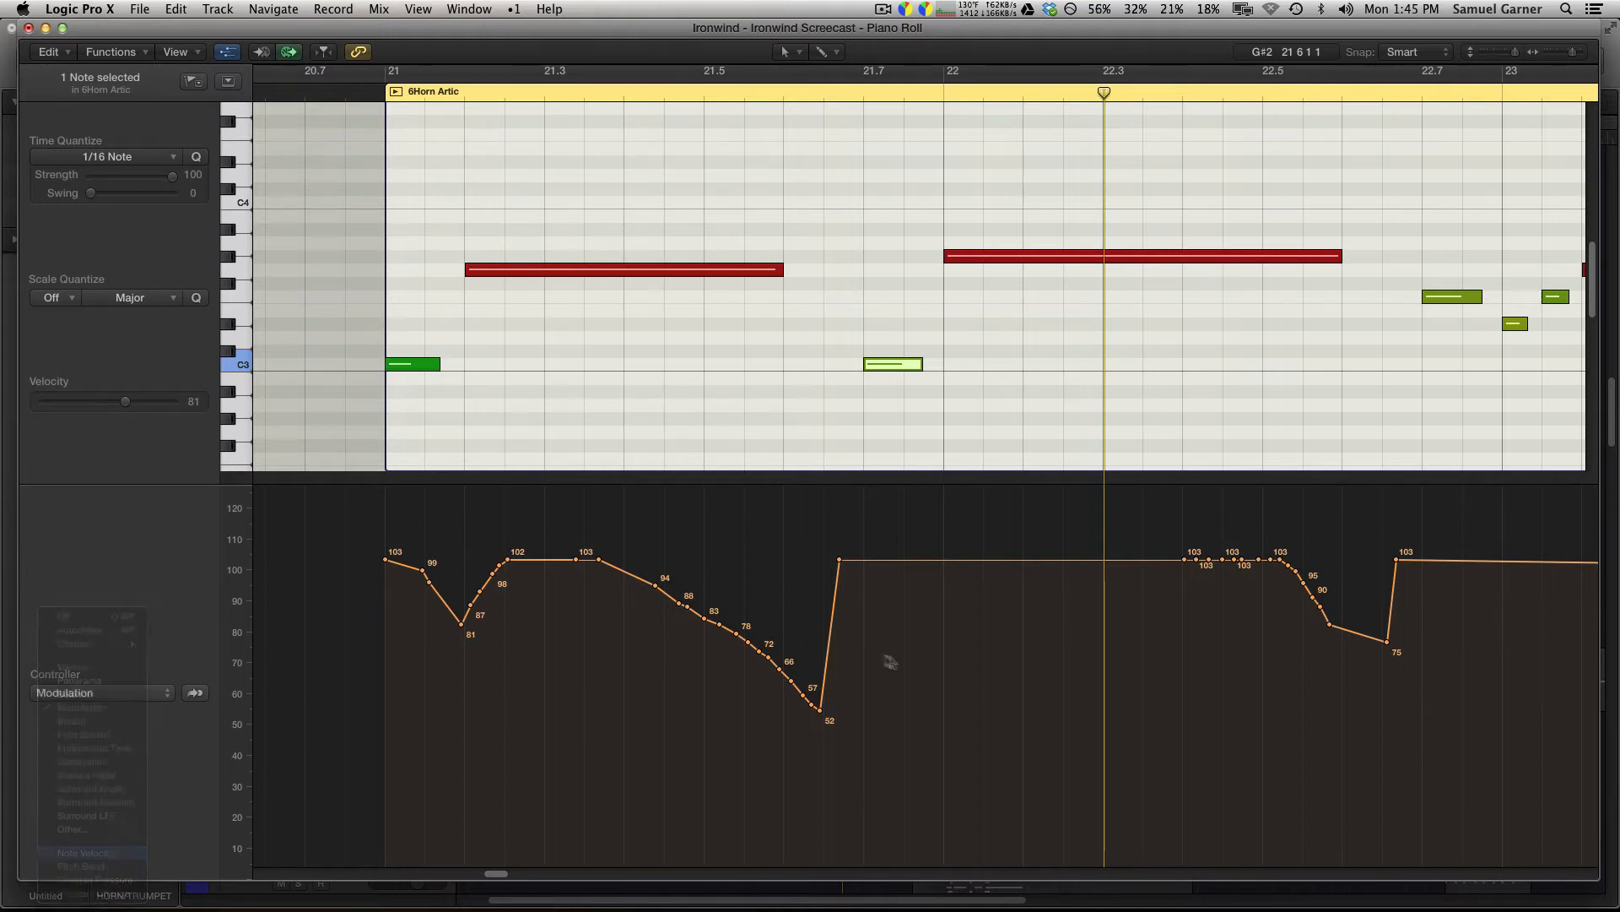
{"action": "left_click", "coordinate": [883, 351]}
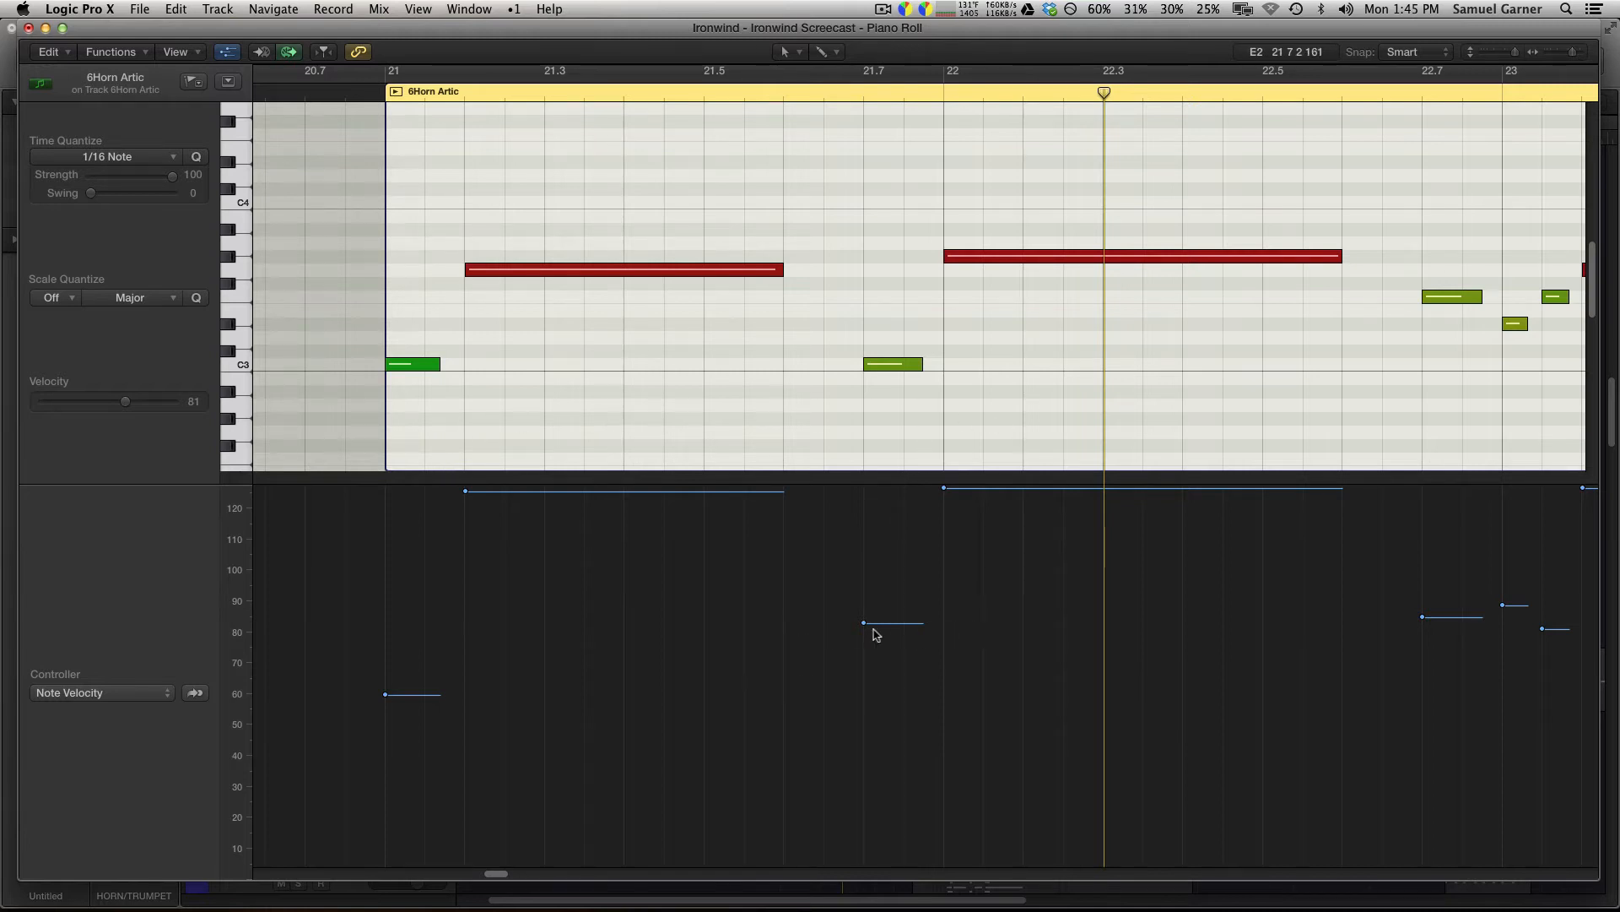
Try lowering the second C3 note's velocity to about the first C3 note's level, and undo the change.
{"action": "left_click_drag", "start_coordinate": [865, 624], "coordinate": [867, 693]}
{"action": "key", "text": "super+z"}
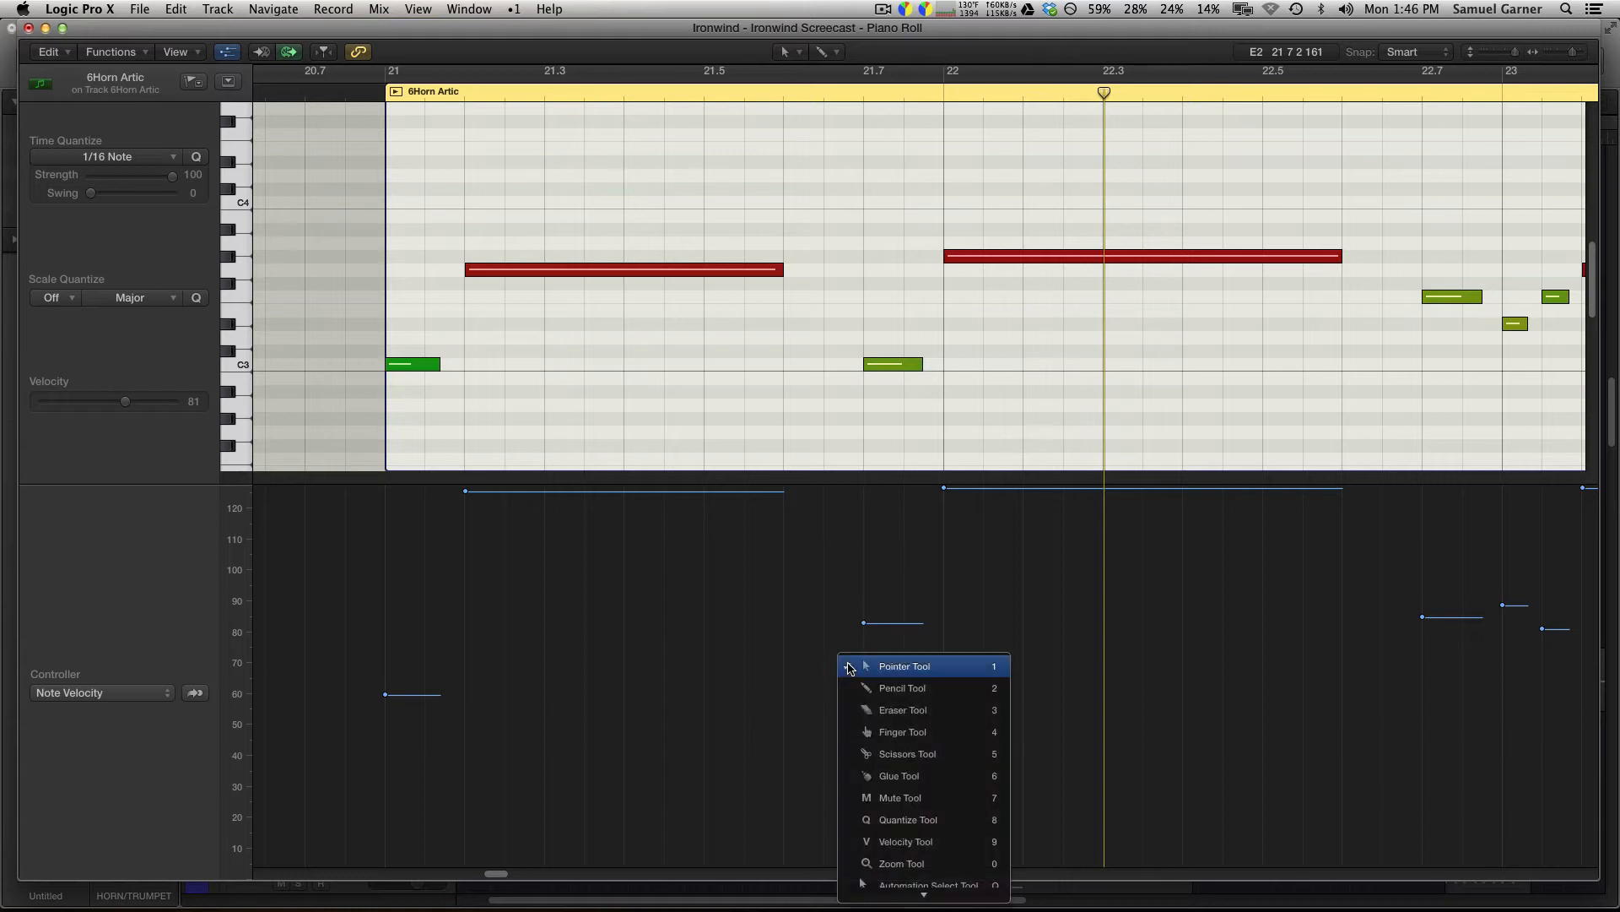
{"action": "key", "text": "Escape"}
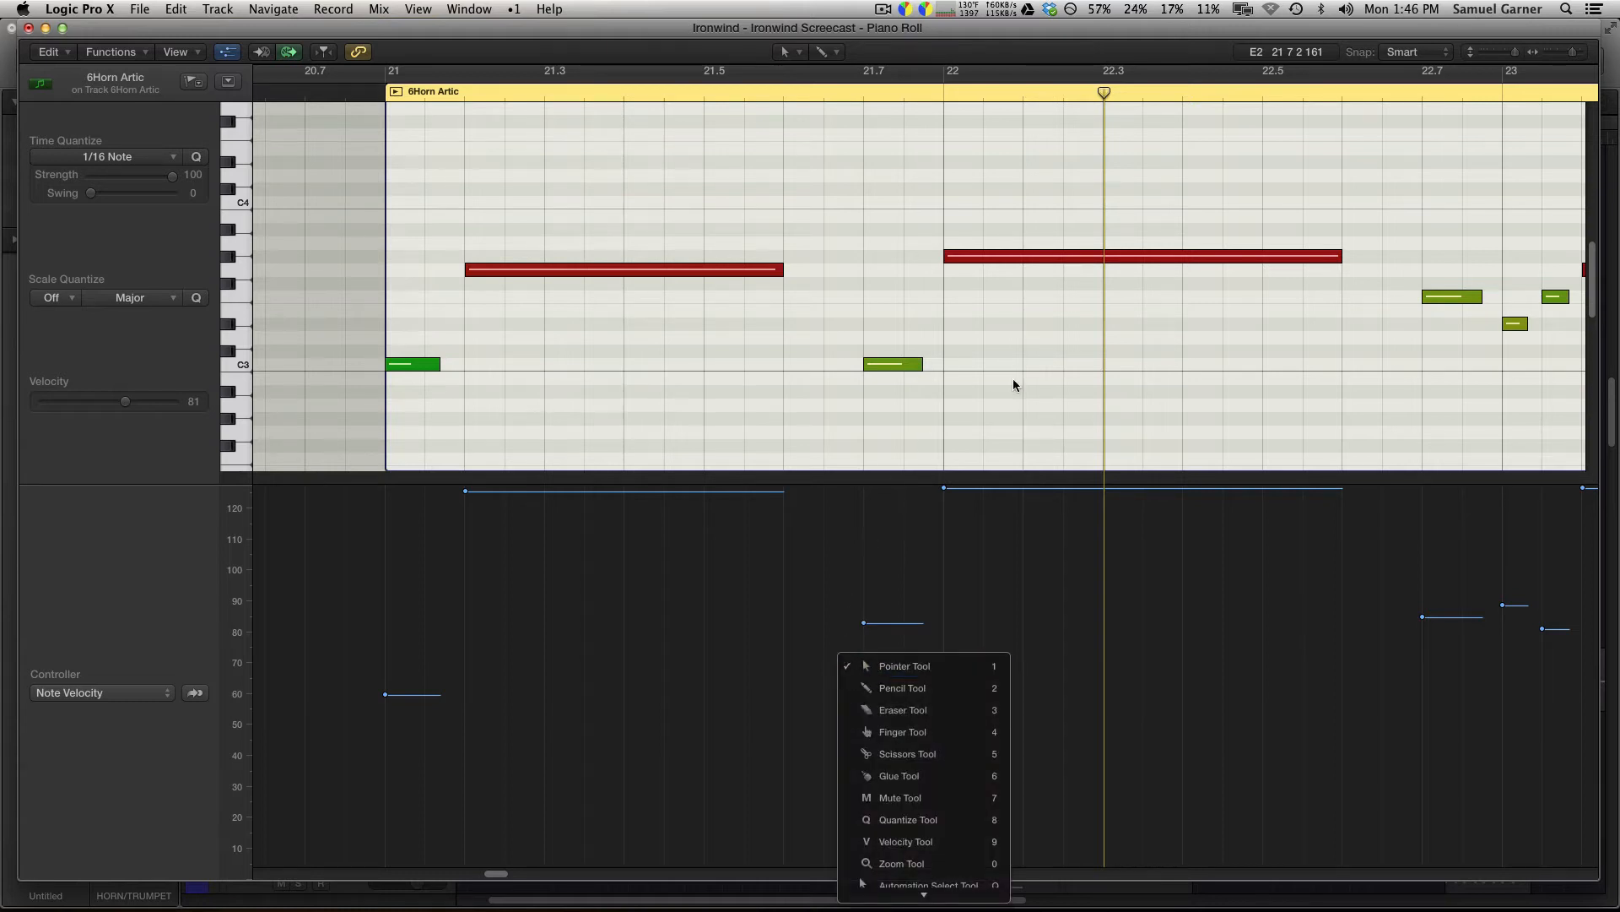
Lower the second C3 note's velocity to 57 with the Velocity tool and replay the phrase from just before bar 21.
{"action": "left_click", "coordinate": [947, 842]}
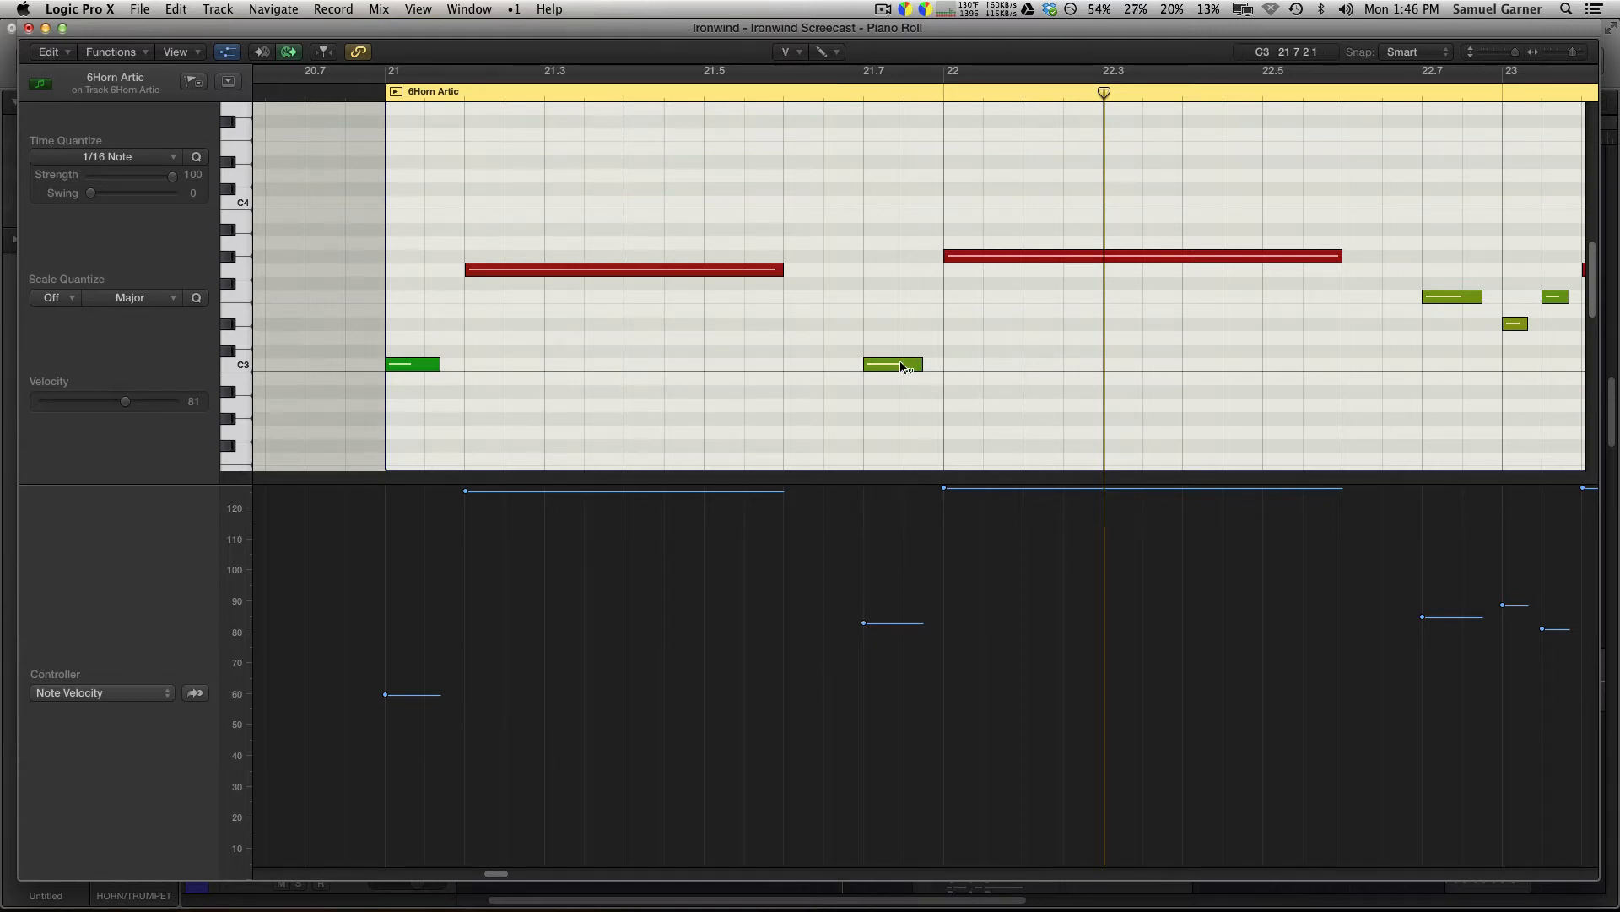
{"action": "left_click_drag", "start_coordinate": [903, 365], "coordinate": [903, 409]}
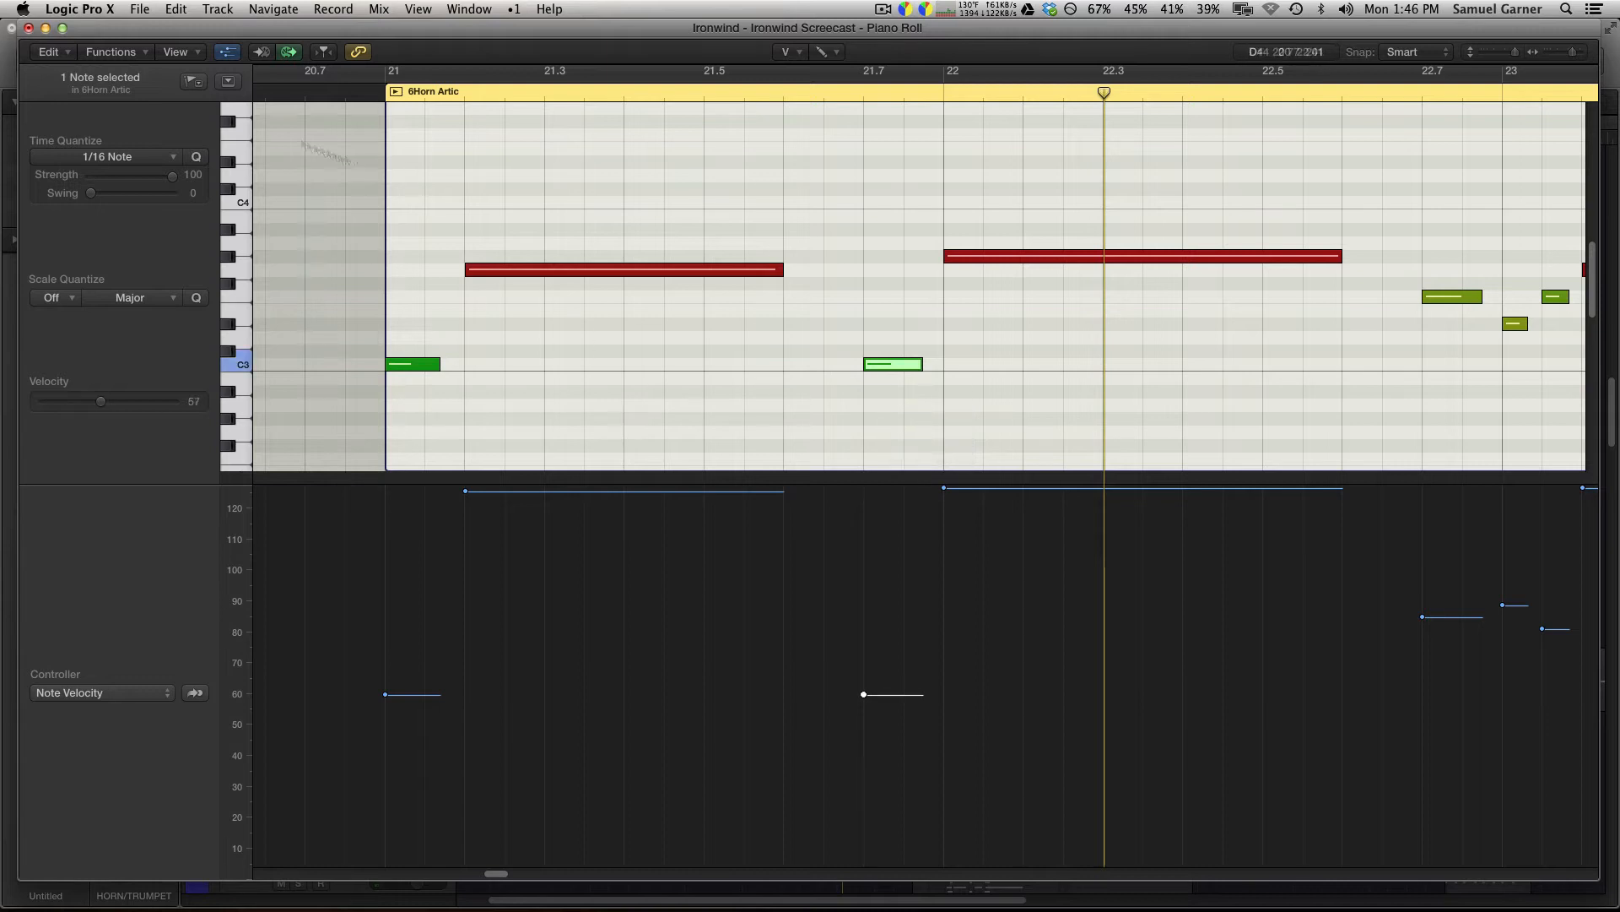
{"action": "left_click", "coordinate": [377, 96]}
{"action": "key", "text": "space"}
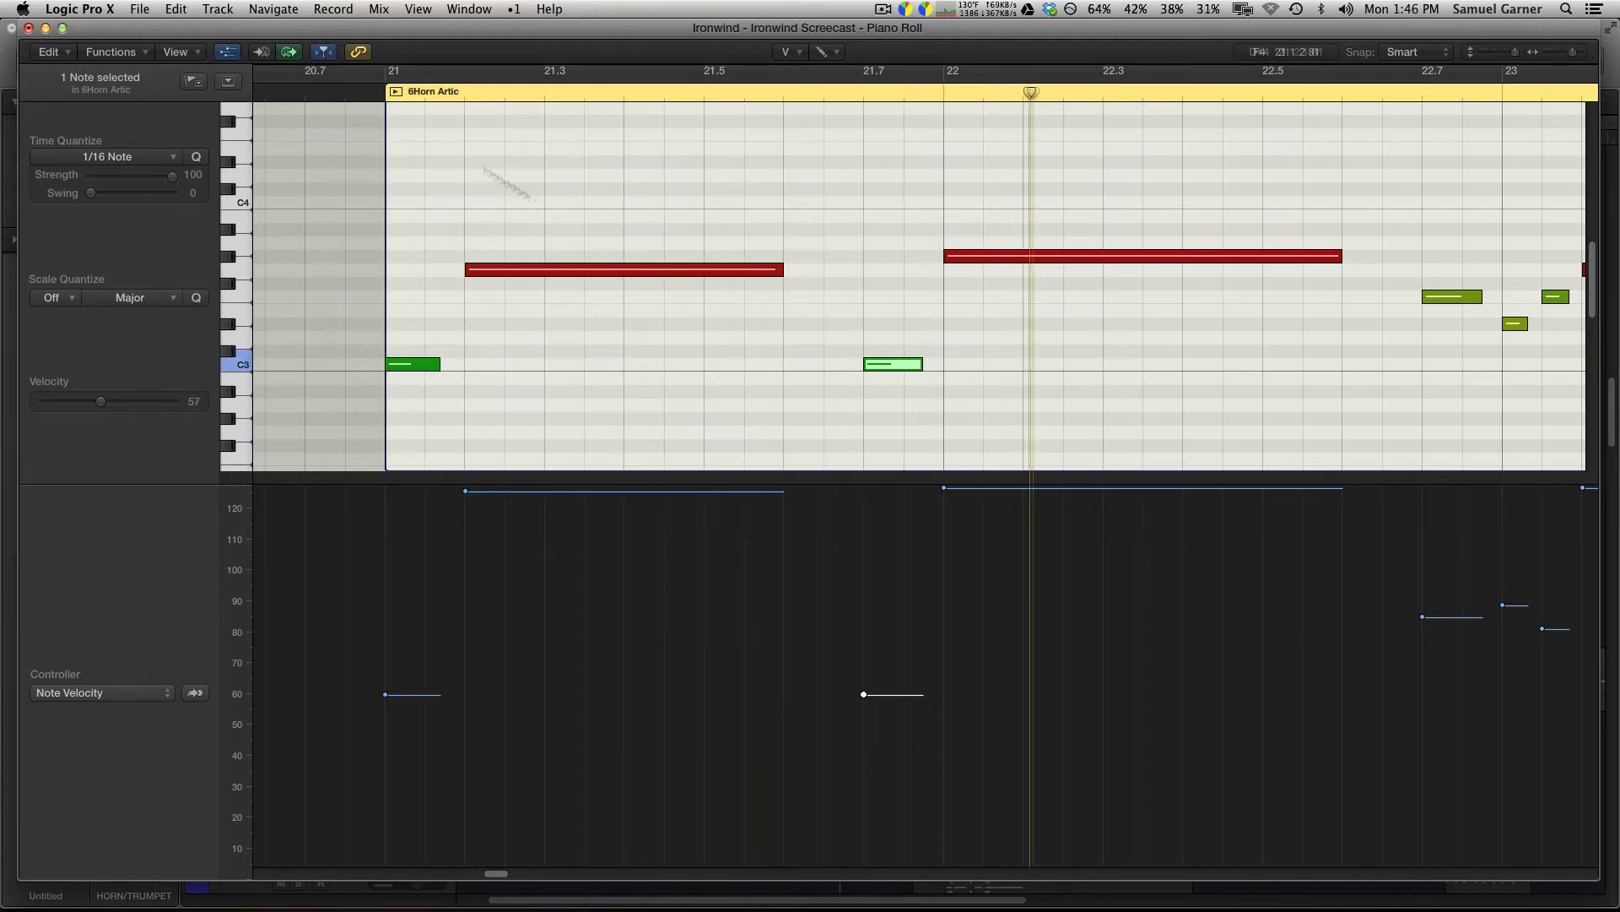
{"action": "key", "text": "super+Left"}
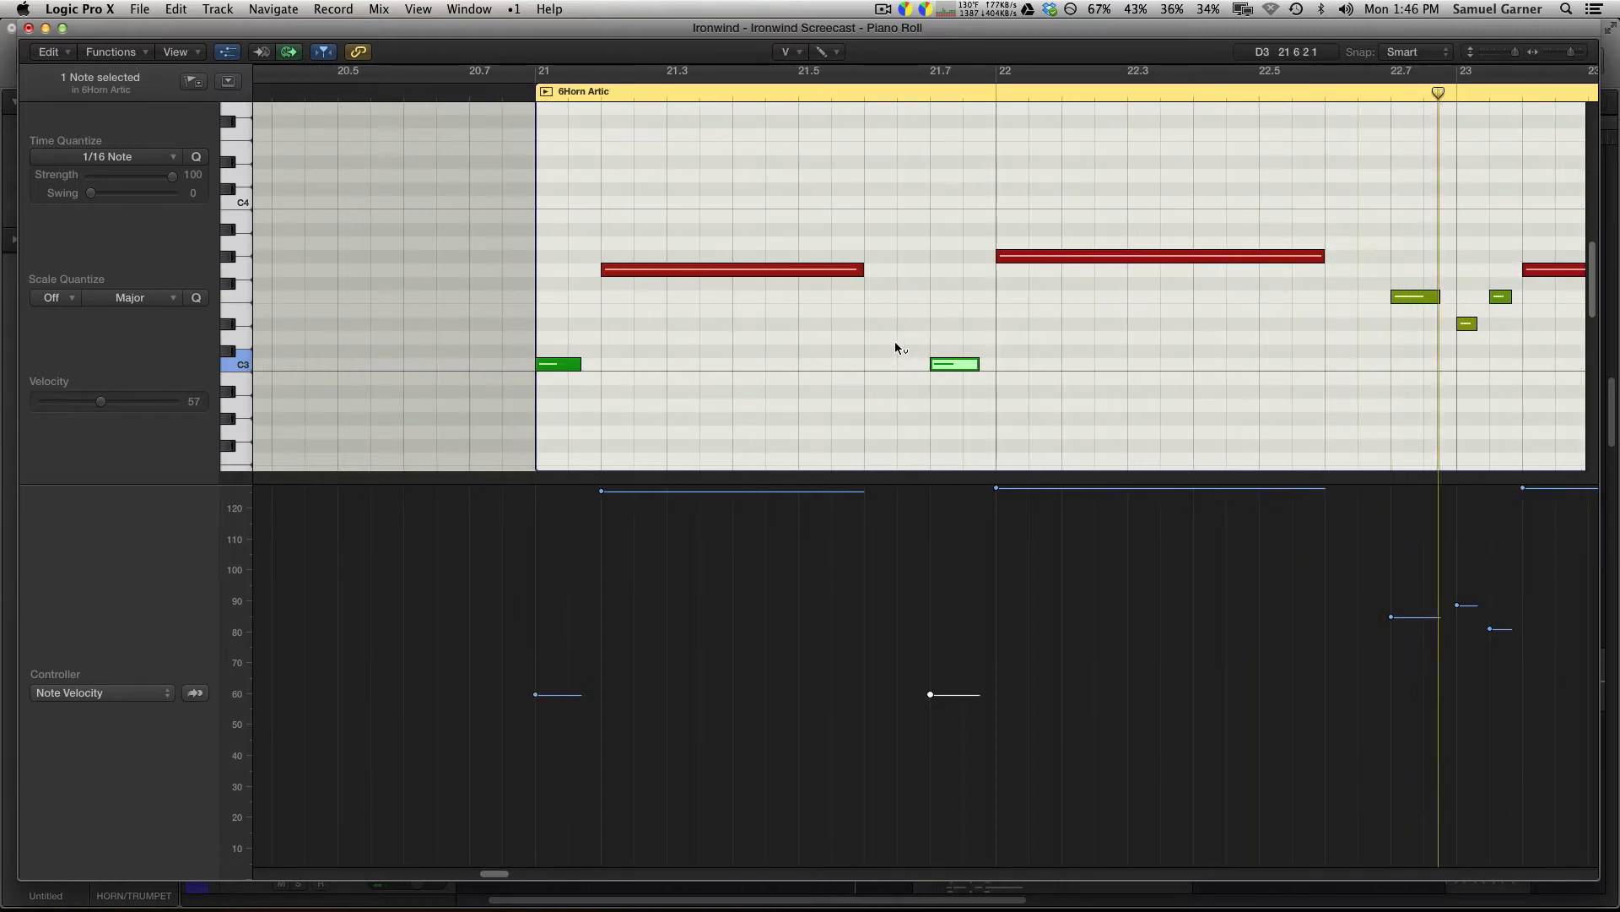
Show Modulation and draw a dip to about 88 just before bar 22, rising to about 107, then replay the passage.
{"action": "left_click", "coordinate": [138, 692]}
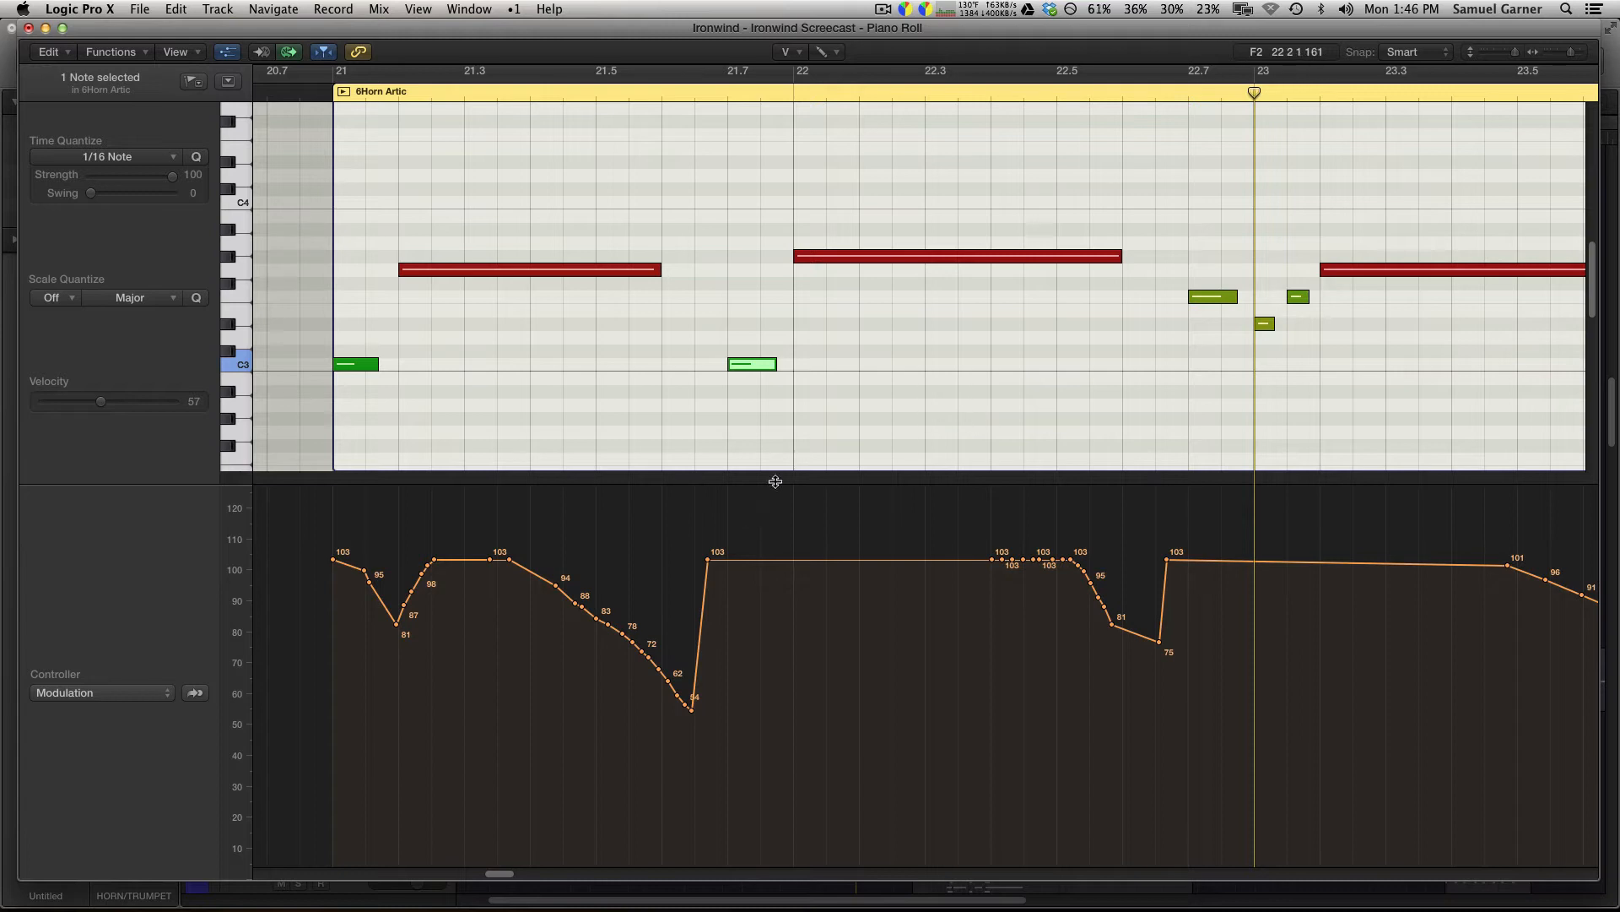
{"action": "left_click", "coordinate": [742, 279]}
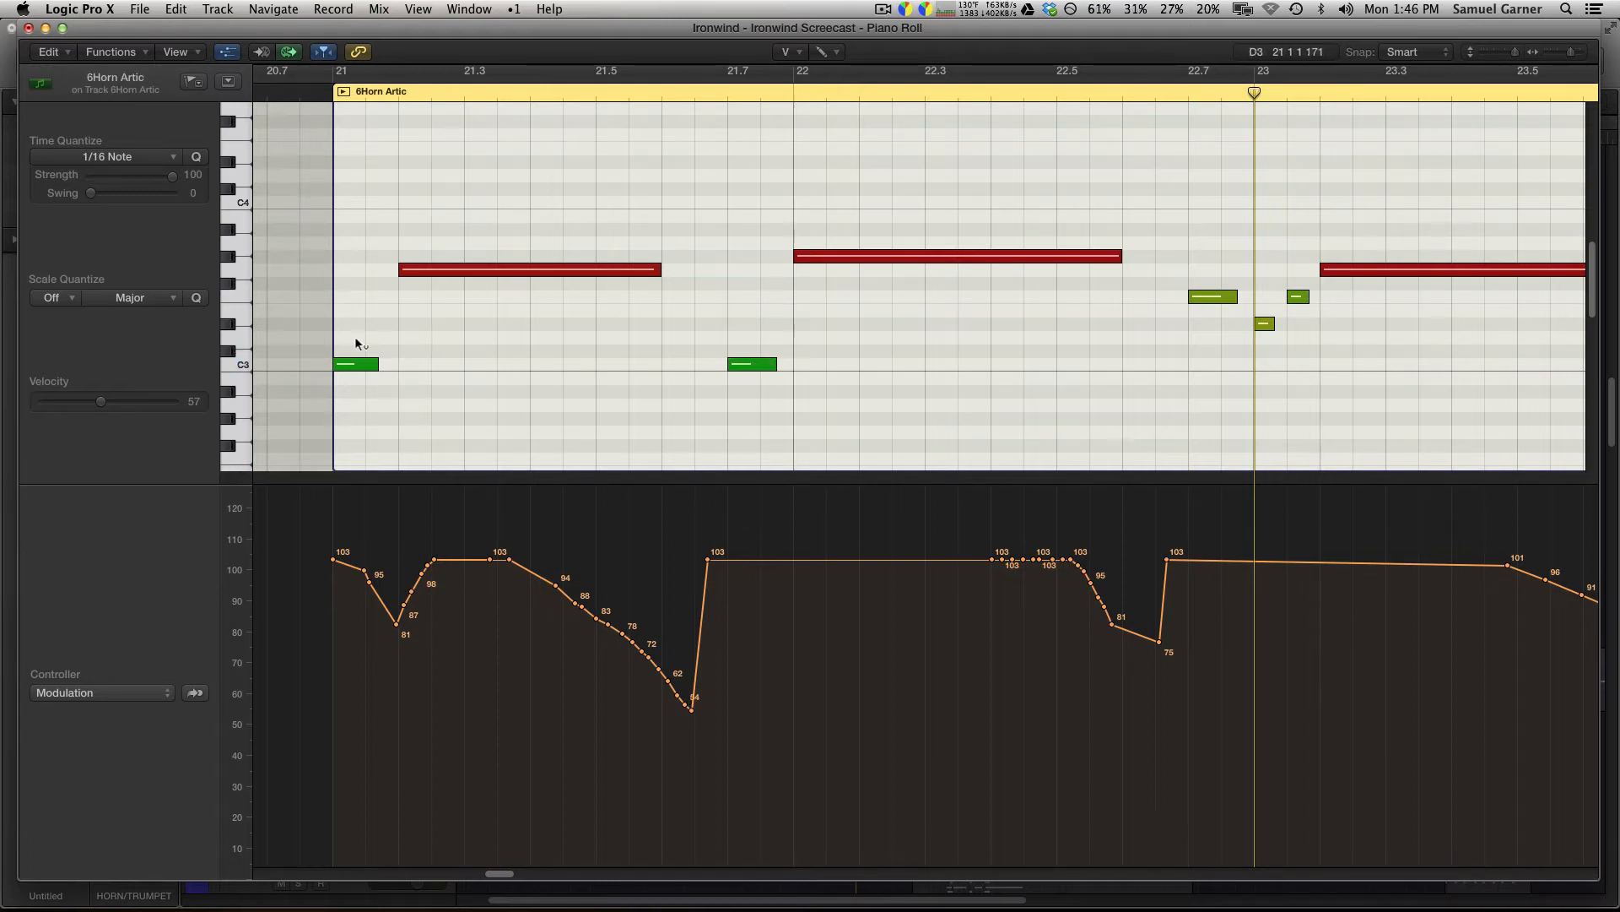
{"action": "key", "text": "t"}
{"action": "key", "text": "p"}
{"action": "mouse_move", "coordinate": [746, 562]}
{"action": "left_mouse_down"}
{"action": "mouse_move", "coordinate": [782, 608]}
{"action": "mouse_move", "coordinate": [852, 544]}
{"action": "left_mouse_up"}
{"action": "left_click", "coordinate": [704, 94]}
{"action": "key", "text": "space"}
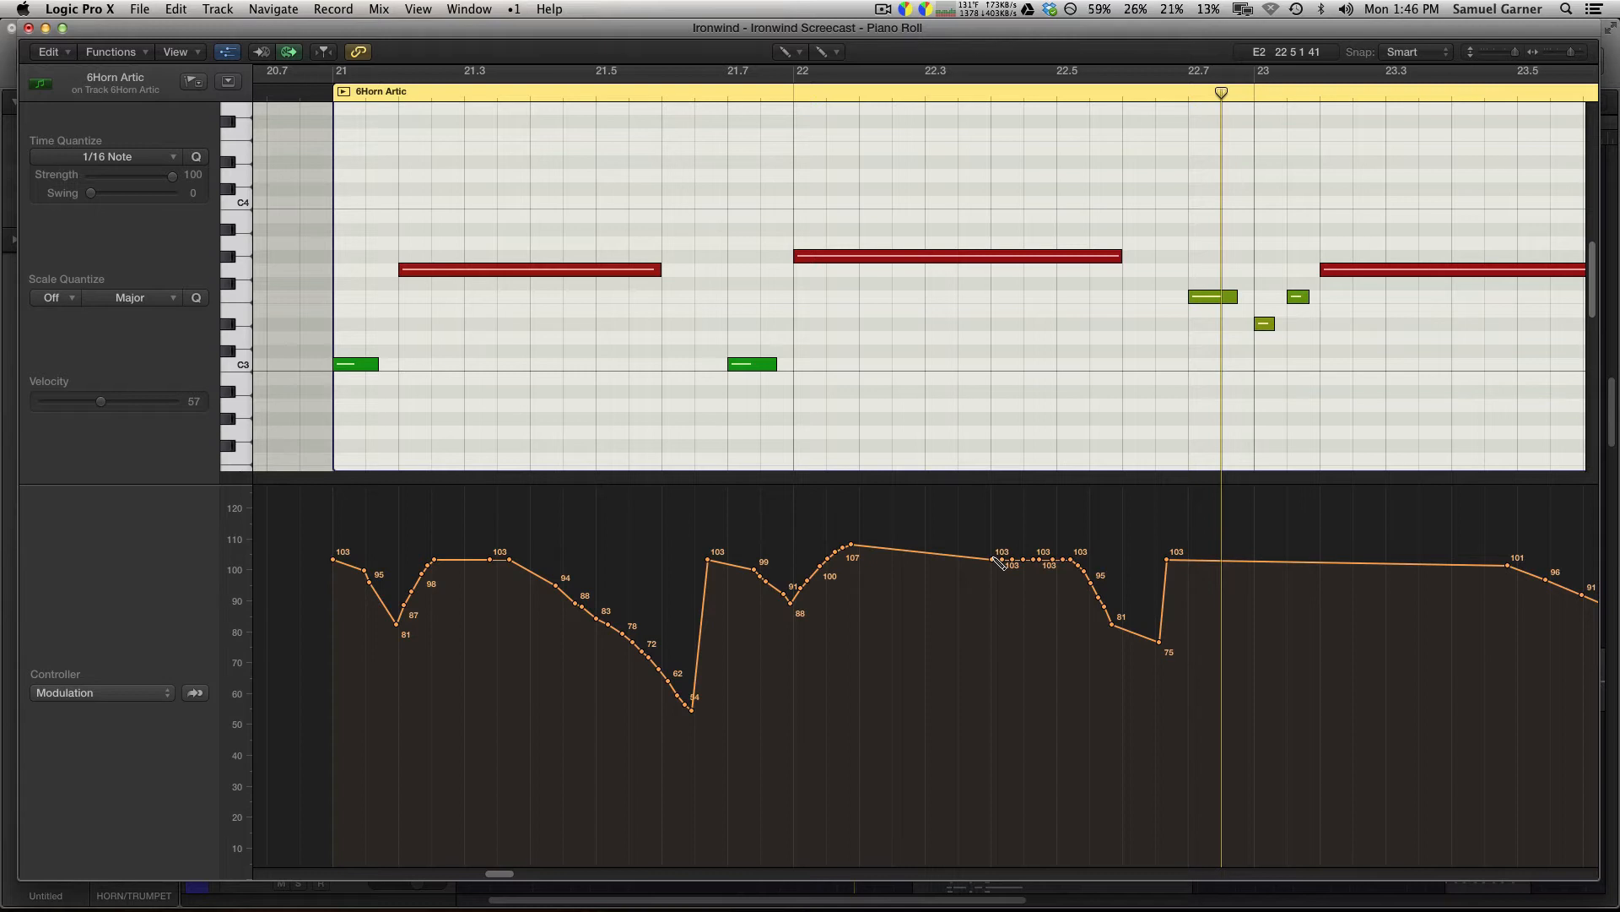
Redraw the modulation as a gradual fall from 103 to about 75 over the end of the second long note and replay it.
{"action": "left_click_drag", "start_coordinate": [996, 562], "coordinate": [1159, 641]}
{"action": "left_click", "coordinate": [761, 91]}
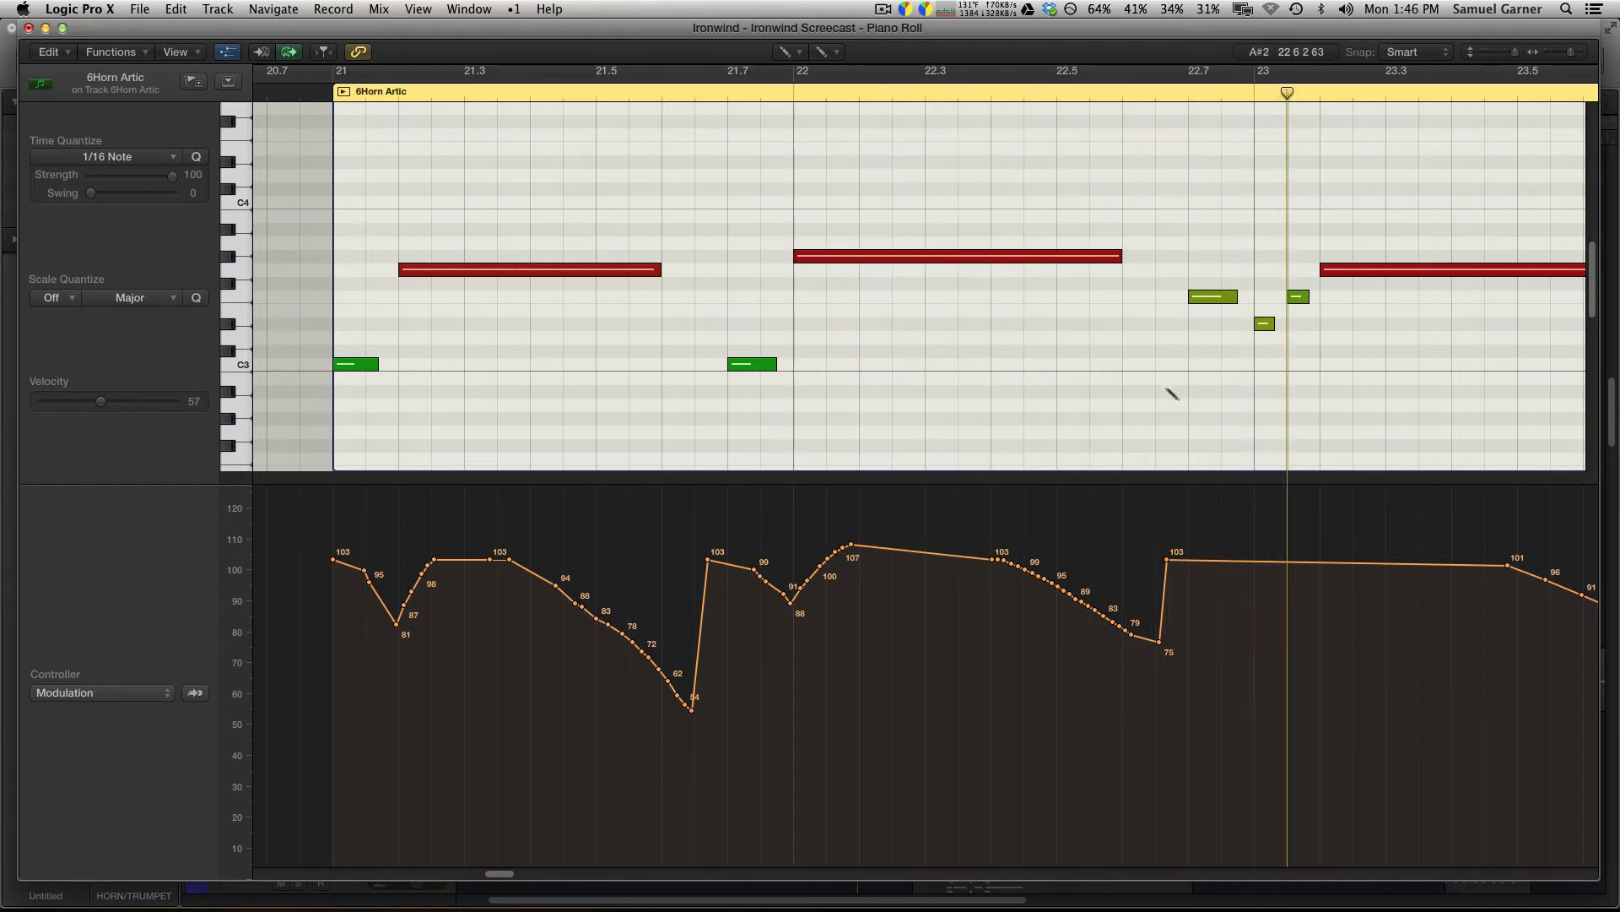
Show Note Velocity and lower the velocities of the three short notes around bar 23 together to roughly 55–63 with the Velocity tool.
{"action": "scroll", "coordinate": [1165, 390], "scroll_direction": "right", "scroll_amount": 6}
{"action": "left_click", "coordinate": [64, 692]}
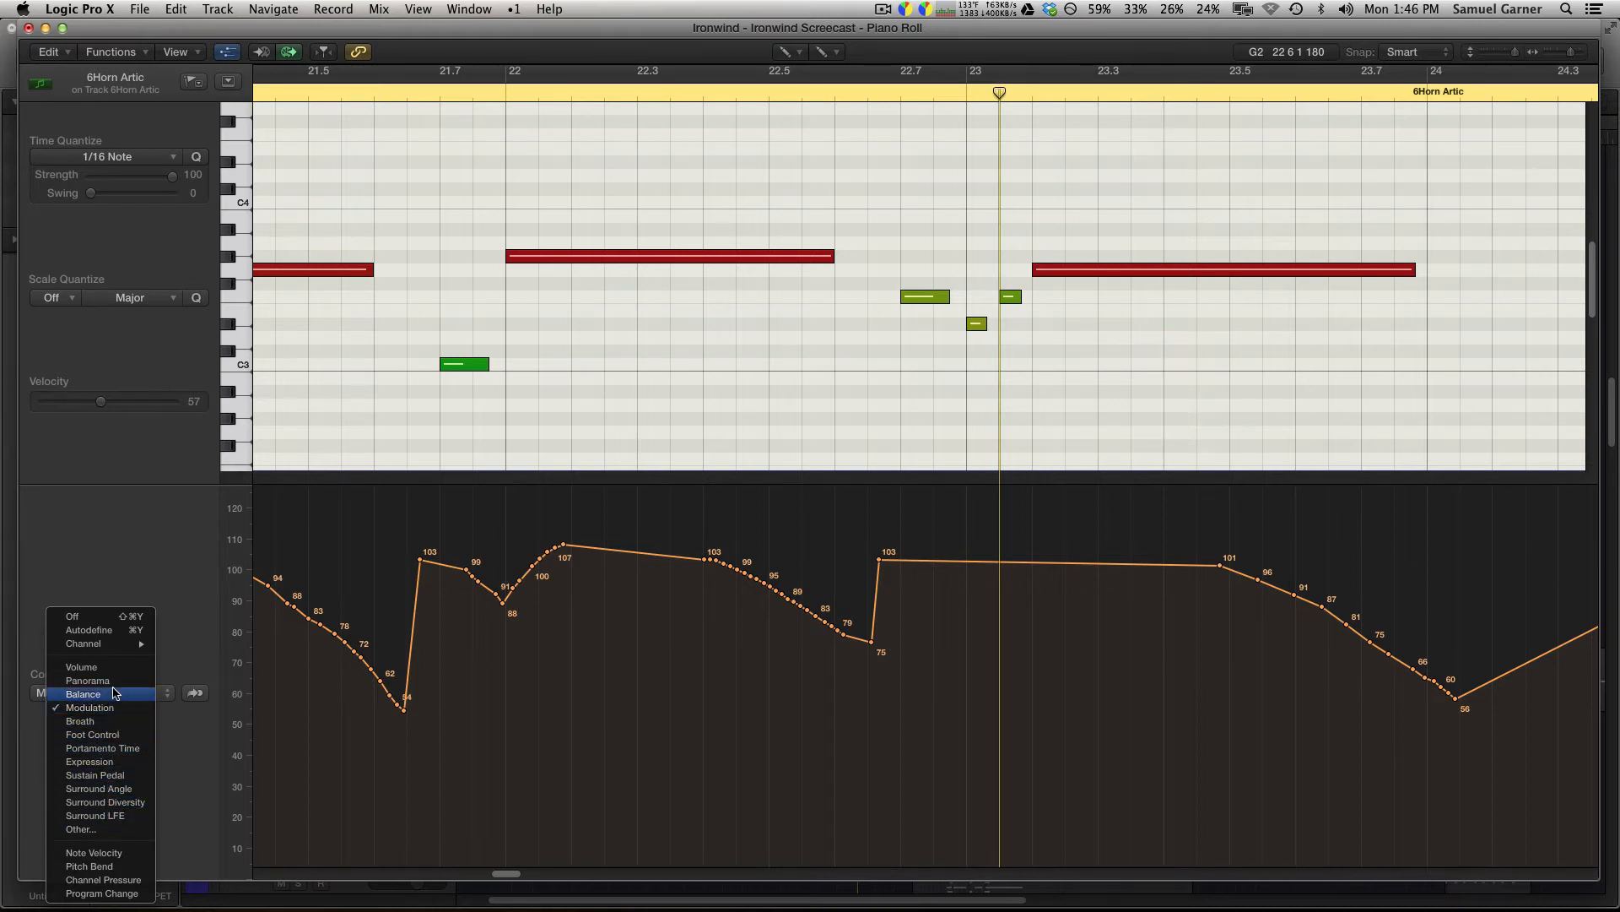
{"action": "left_click", "coordinate": [120, 853]}
{"action": "key", "text": "super+Left"}
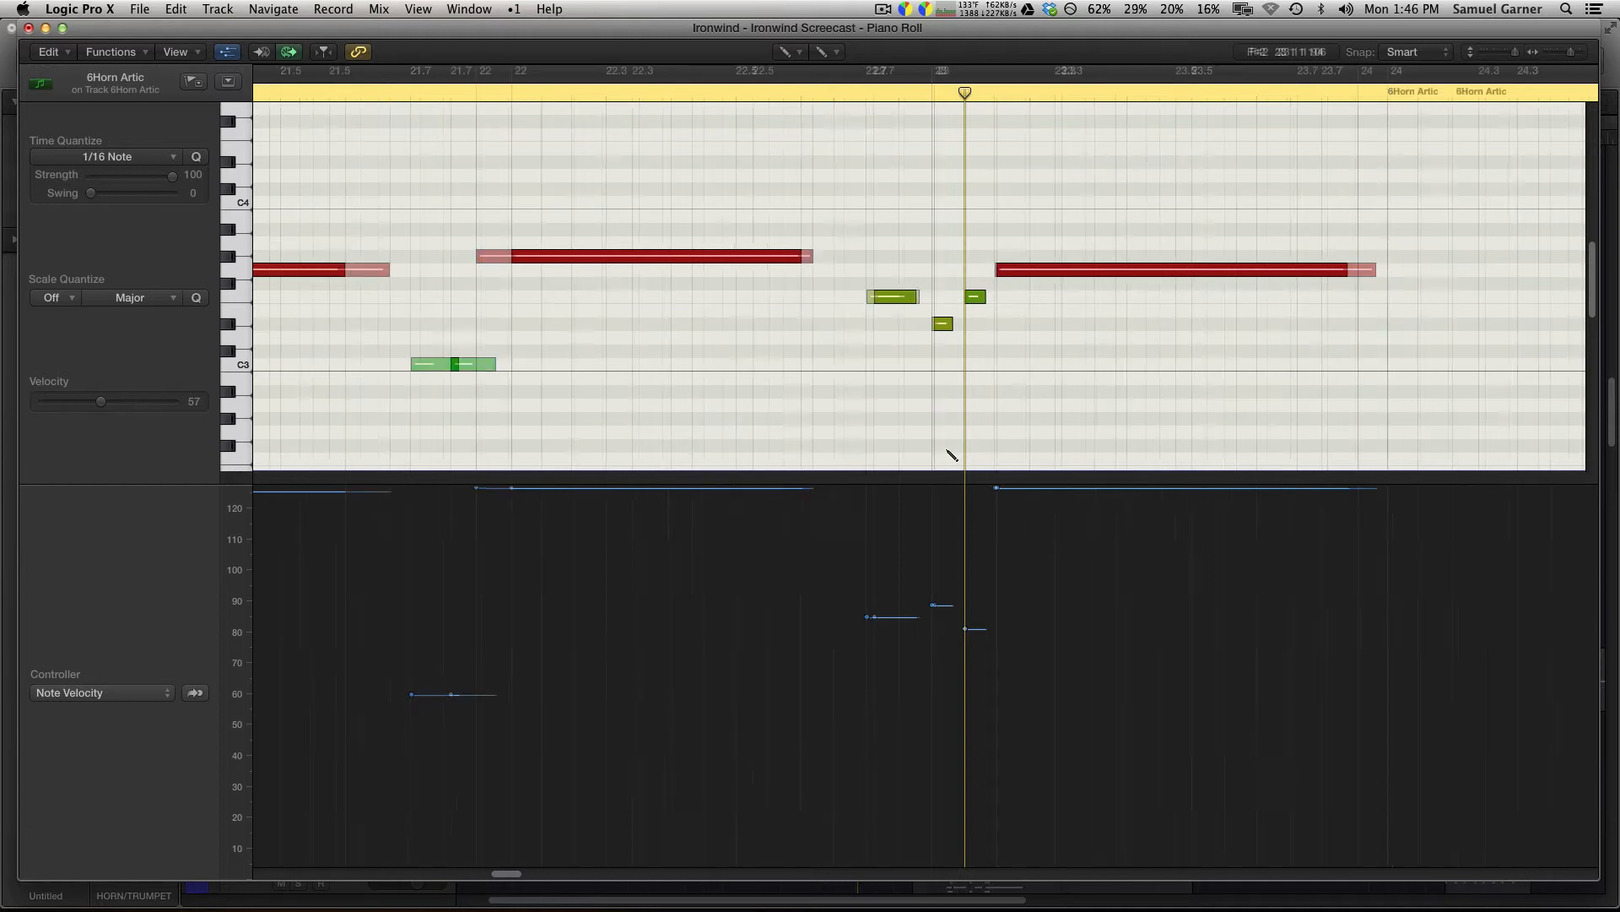
{"action": "key", "text": "t"}
{"action": "key", "text": "t"}
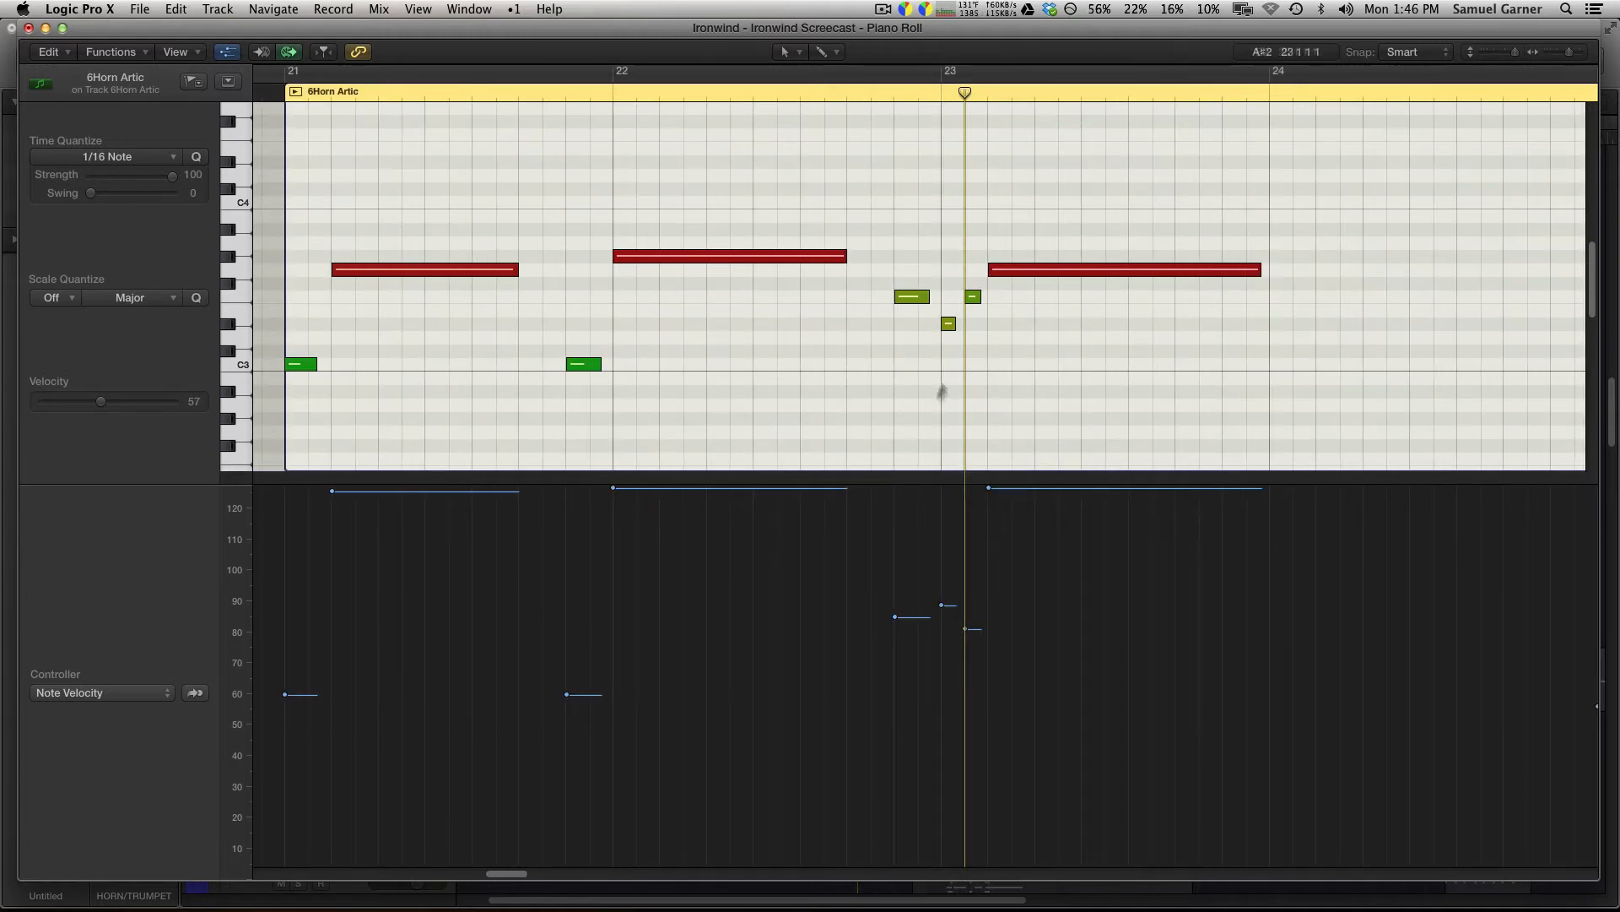
{"action": "left_click_drag", "start_coordinate": [893, 248], "coordinate": [924, 353]}
{"action": "key", "text": "t"}
{"action": "key", "text": "9"}
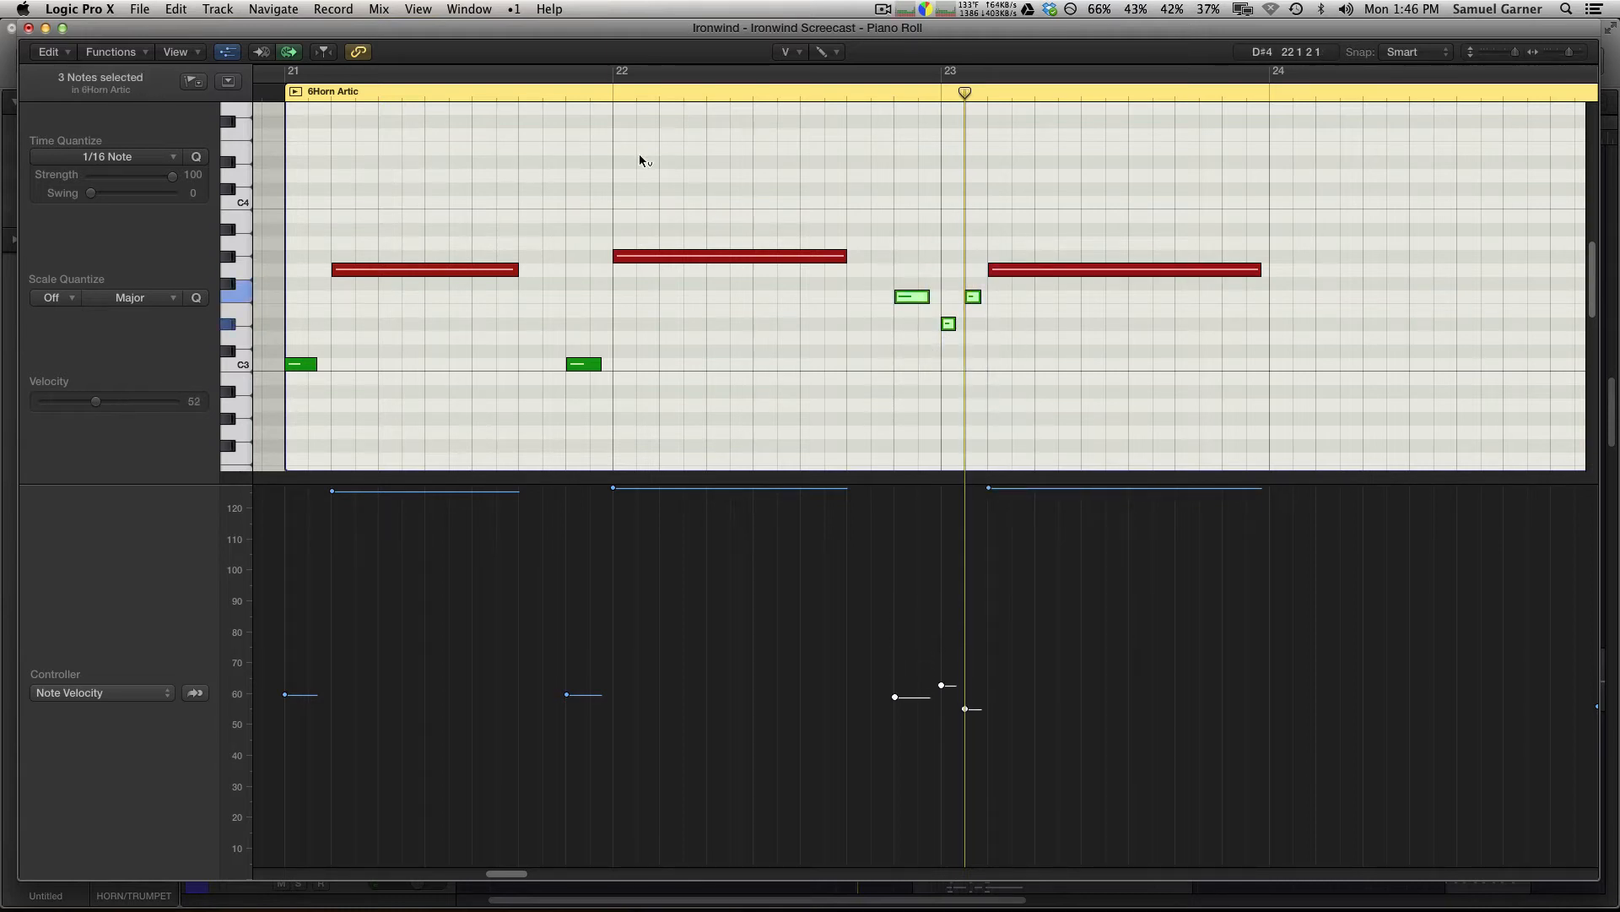
Play the phrase from just before bar 22 to hear the three softer short notes.
{"action": "left_click", "coordinate": [547, 99]}
{"action": "key", "text": "space"}
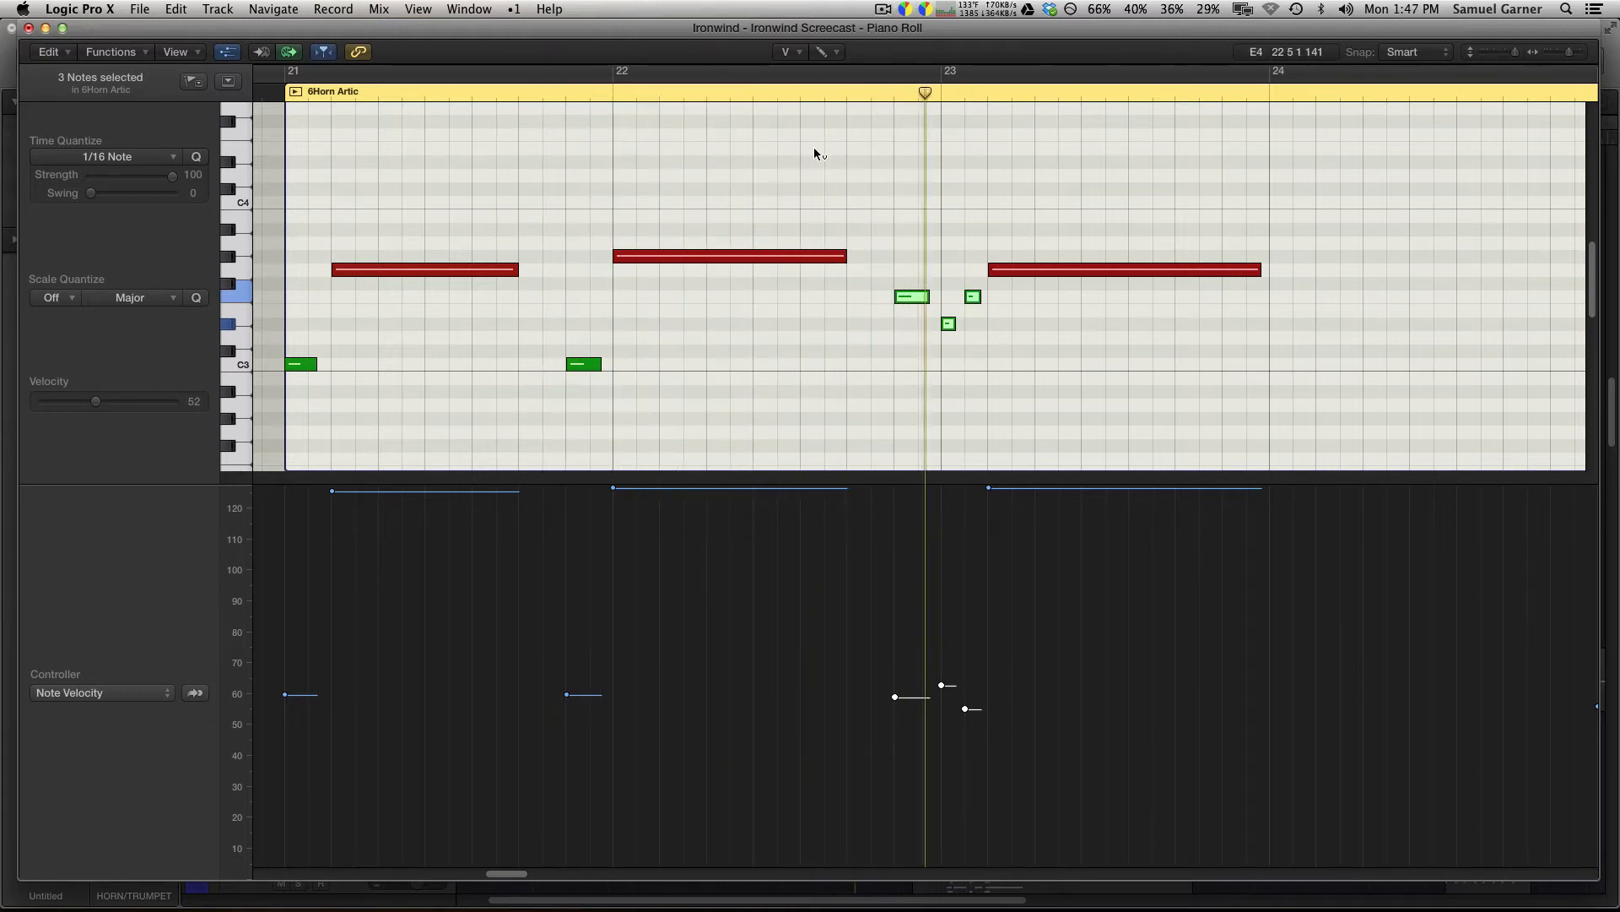
{"action": "key", "text": "space"}
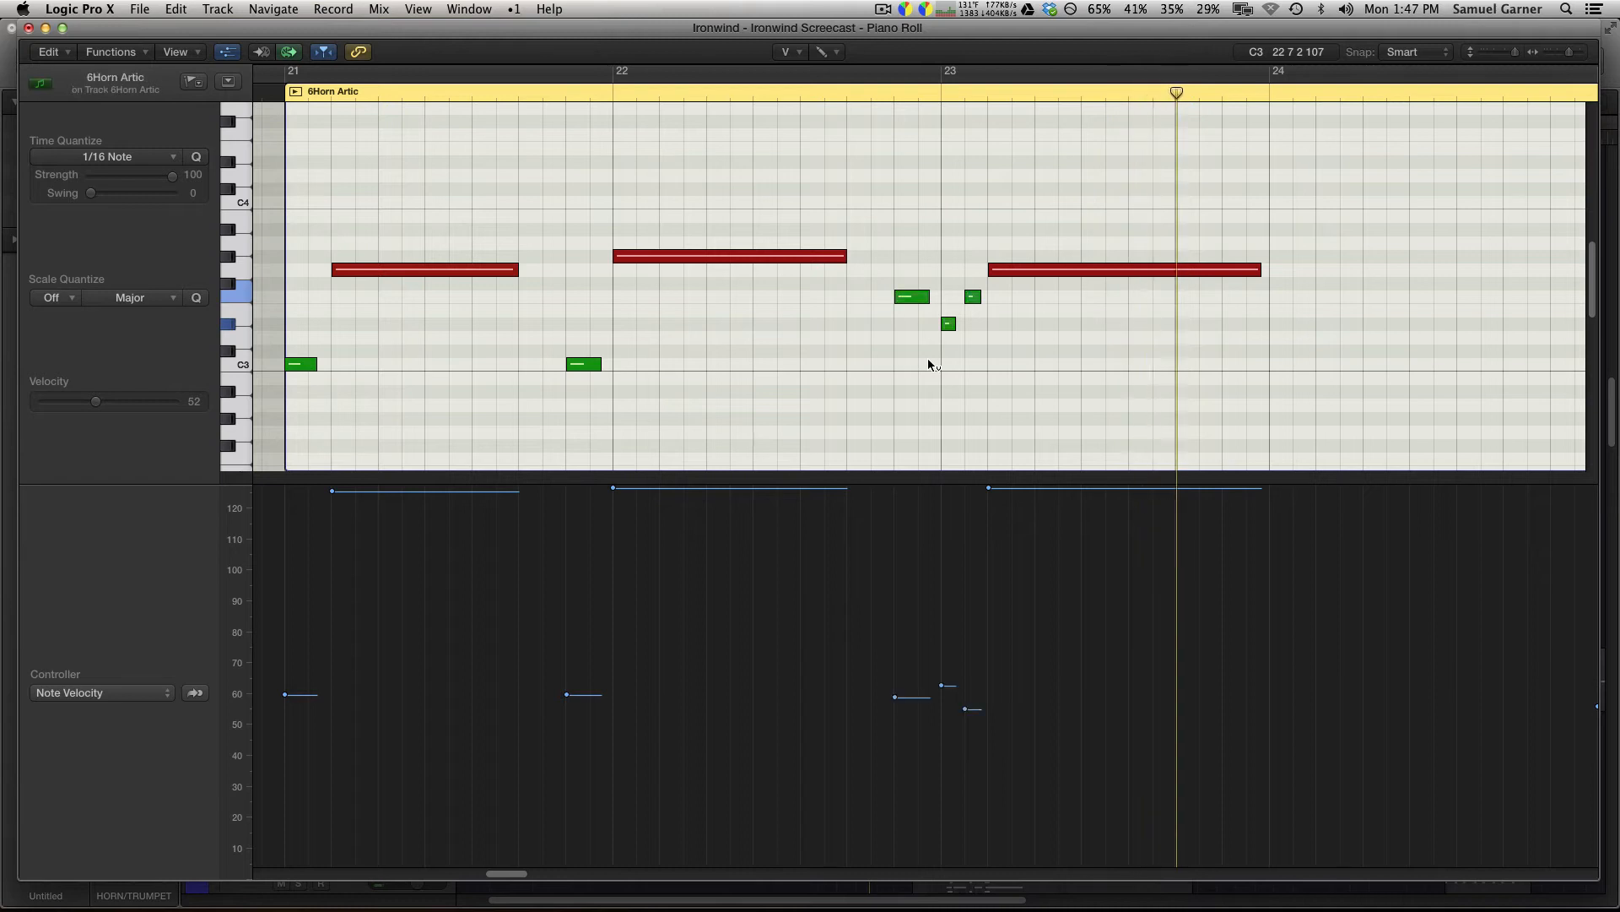
Replay the short notes, try raising the F3 note just before bar 23 to velocity 77, and play the phrase again.
{"action": "left_click", "coordinate": [911, 297]}
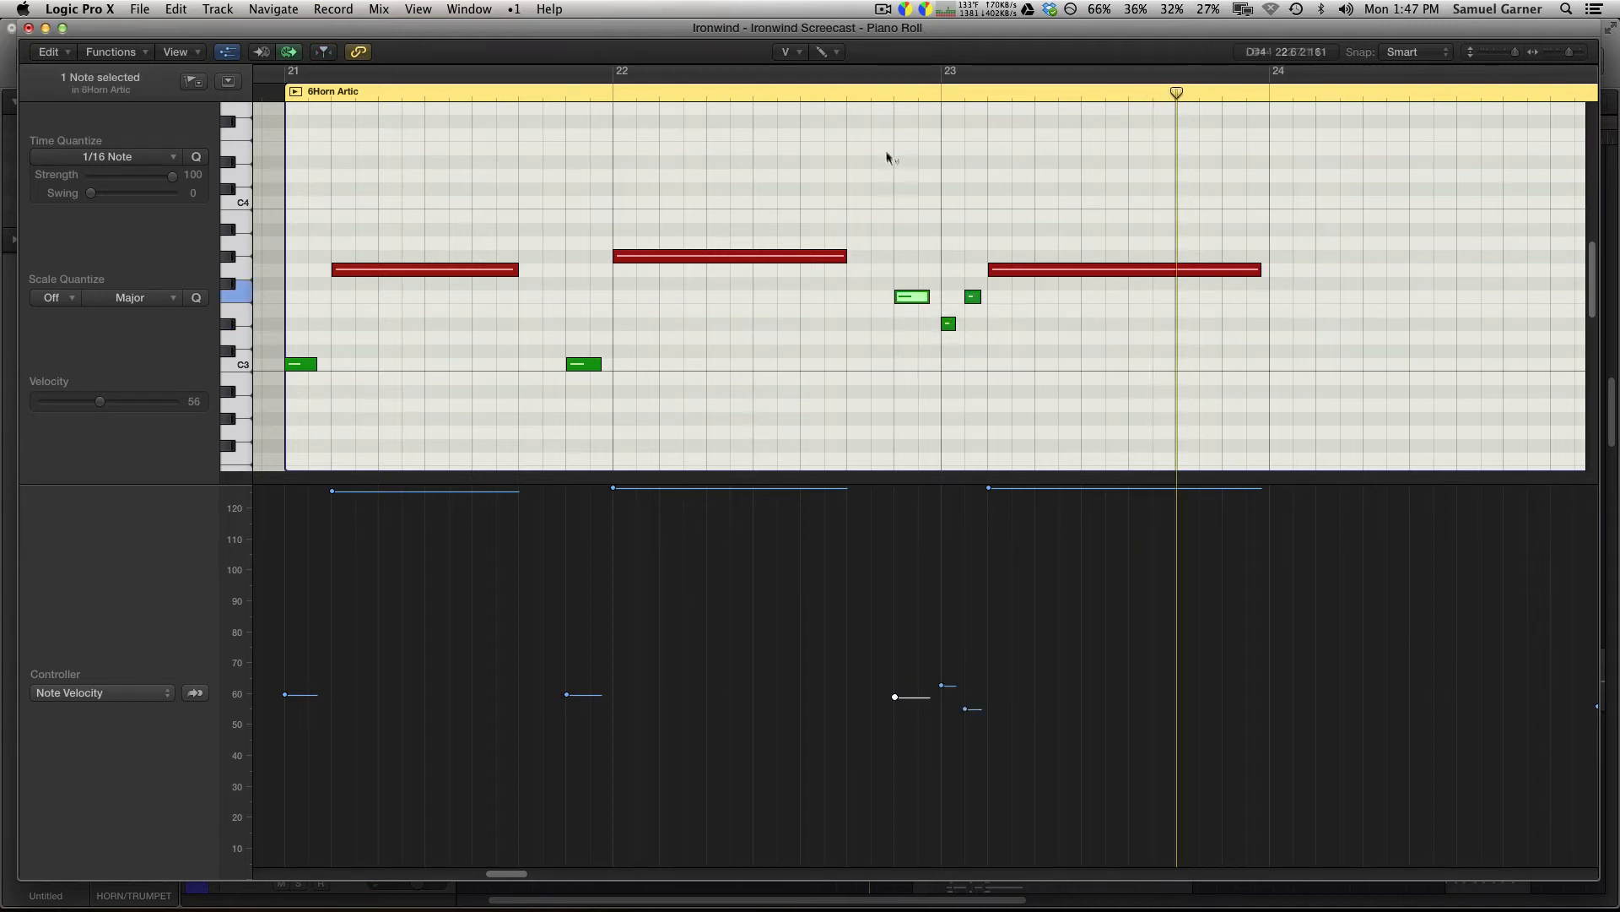
{"action": "double_click", "coordinate": [825, 91]}
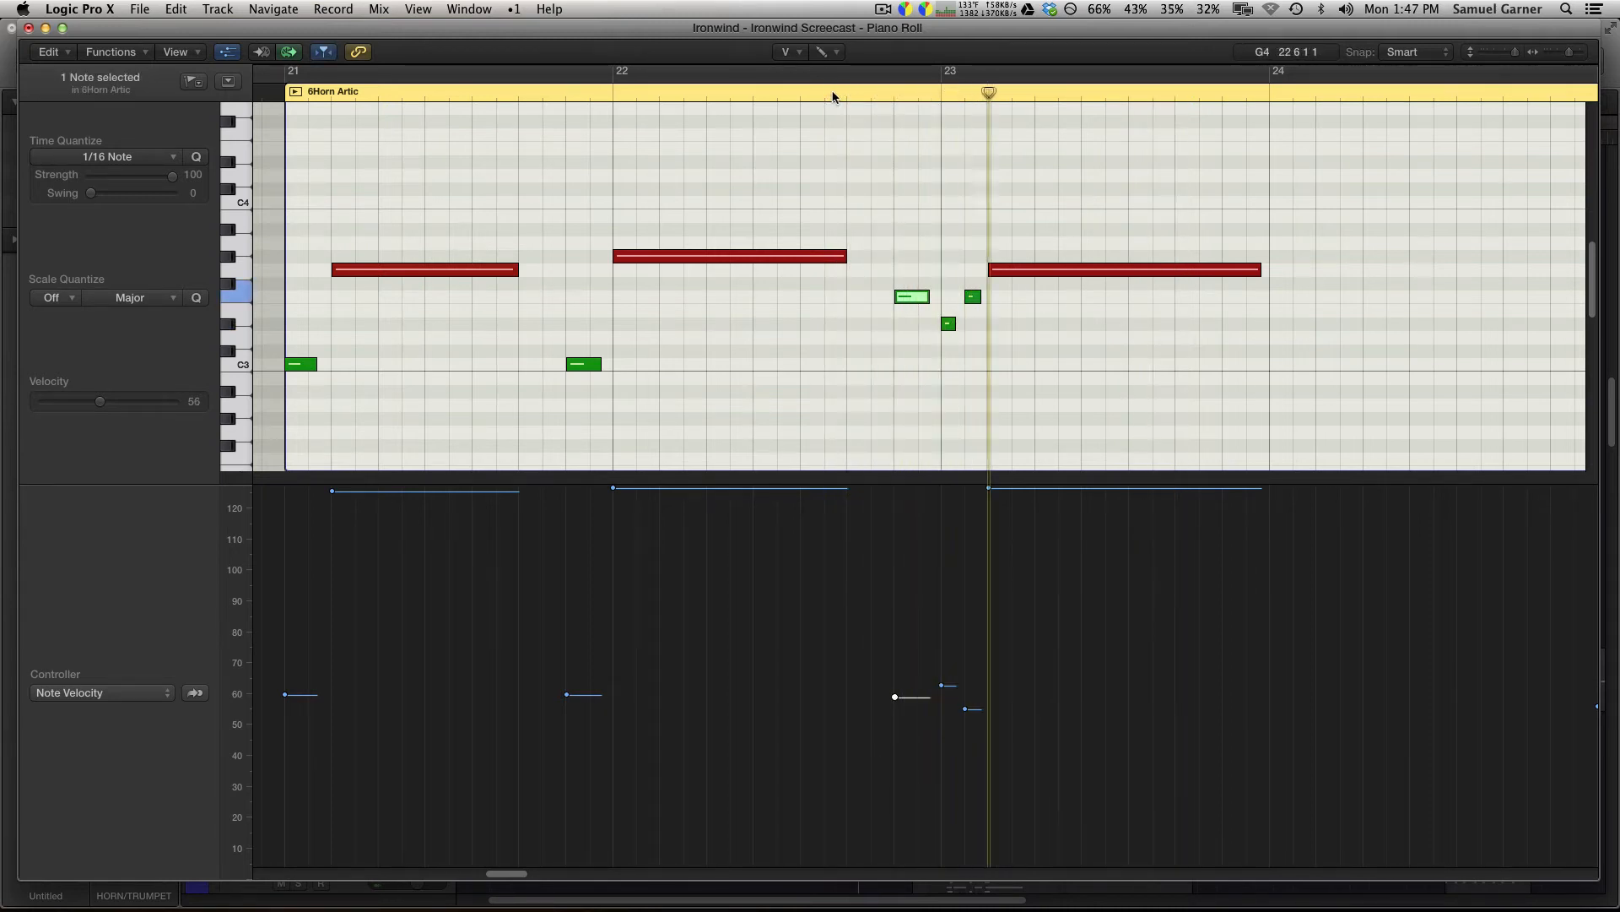
{"action": "key", "text": "space"}
{"action": "left_click_drag", "start_coordinate": [894, 696], "coordinate": [895, 634]}
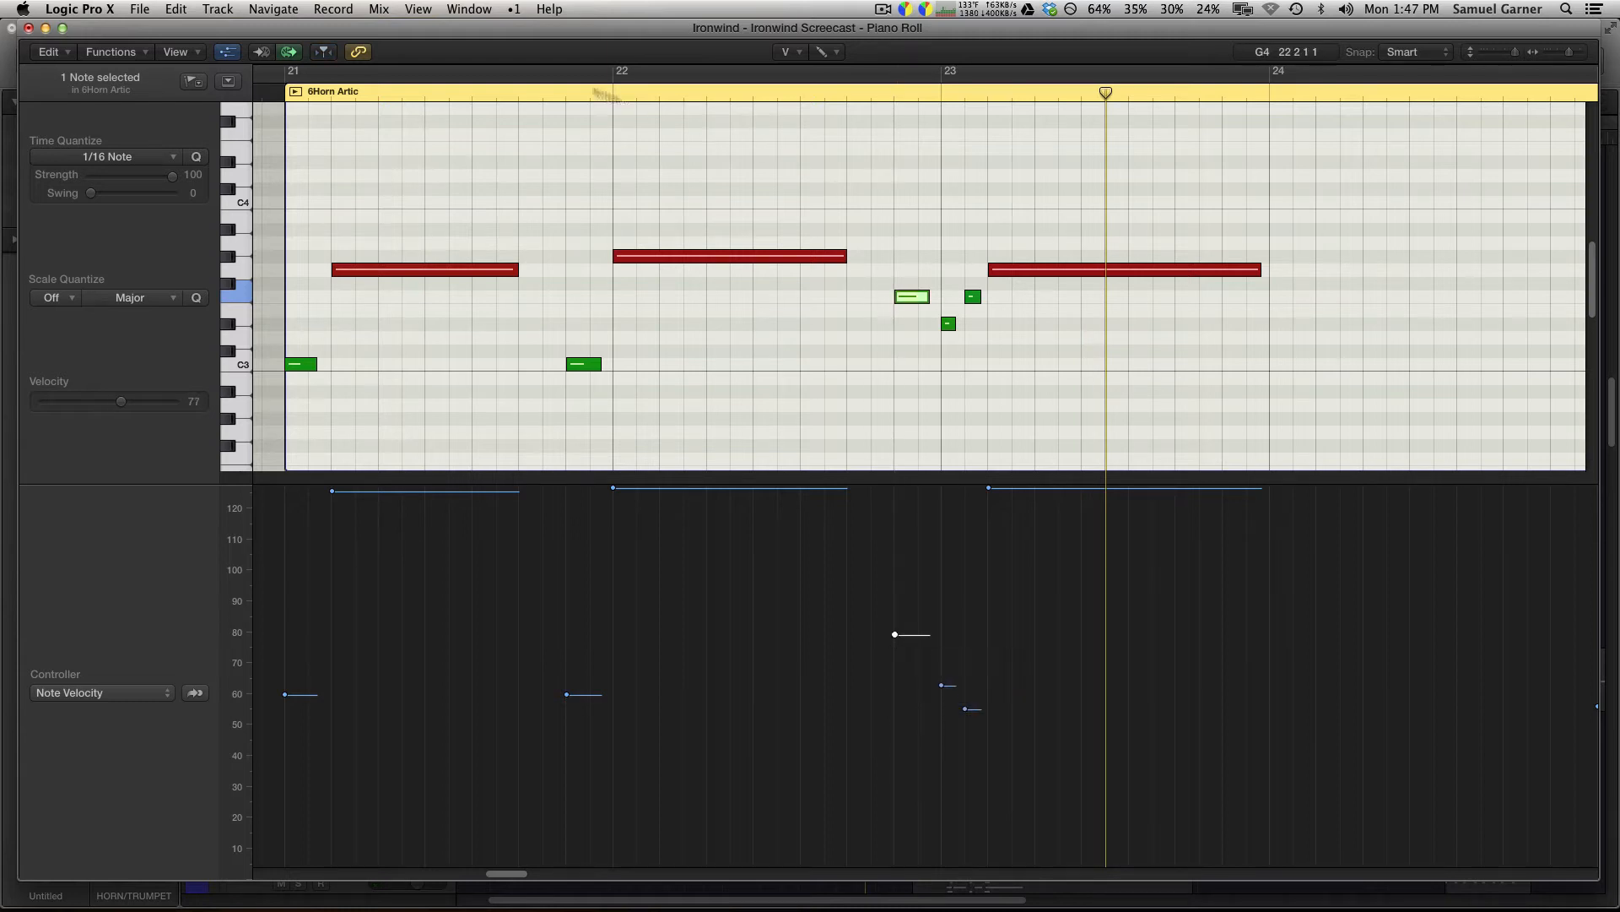
{"action": "double_click", "coordinate": [582, 89]}
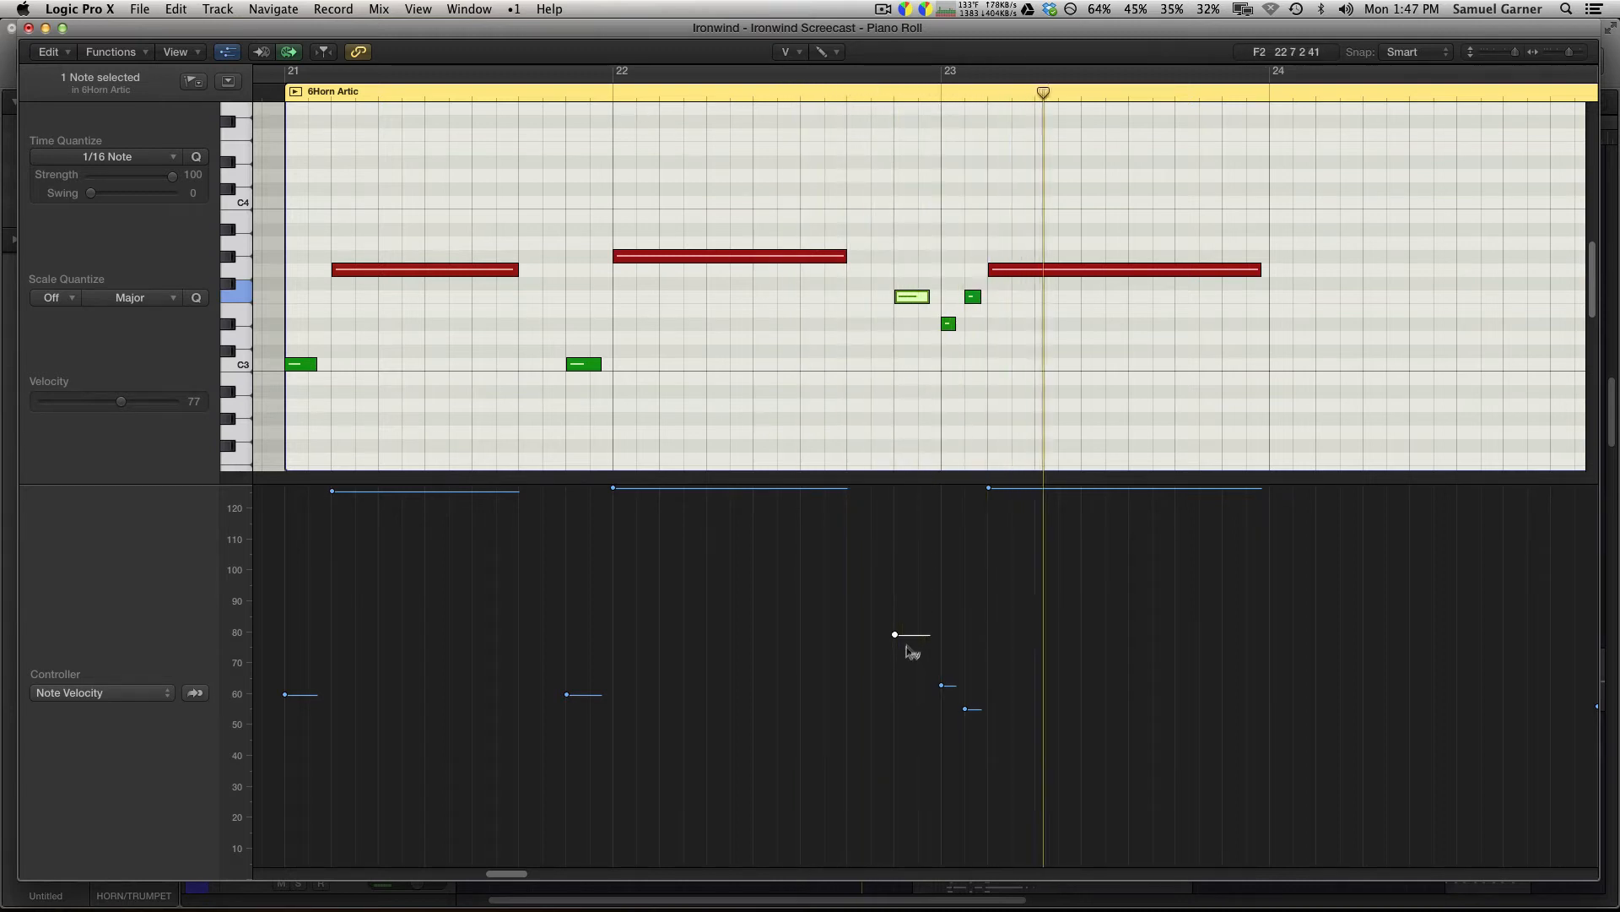
Try raising the F3 note just before bar 23 to velocity 86 and replay the phrase.
{"action": "key", "text": "space"}
{"action": "left_click_drag", "start_coordinate": [894, 635], "coordinate": [895, 607]}
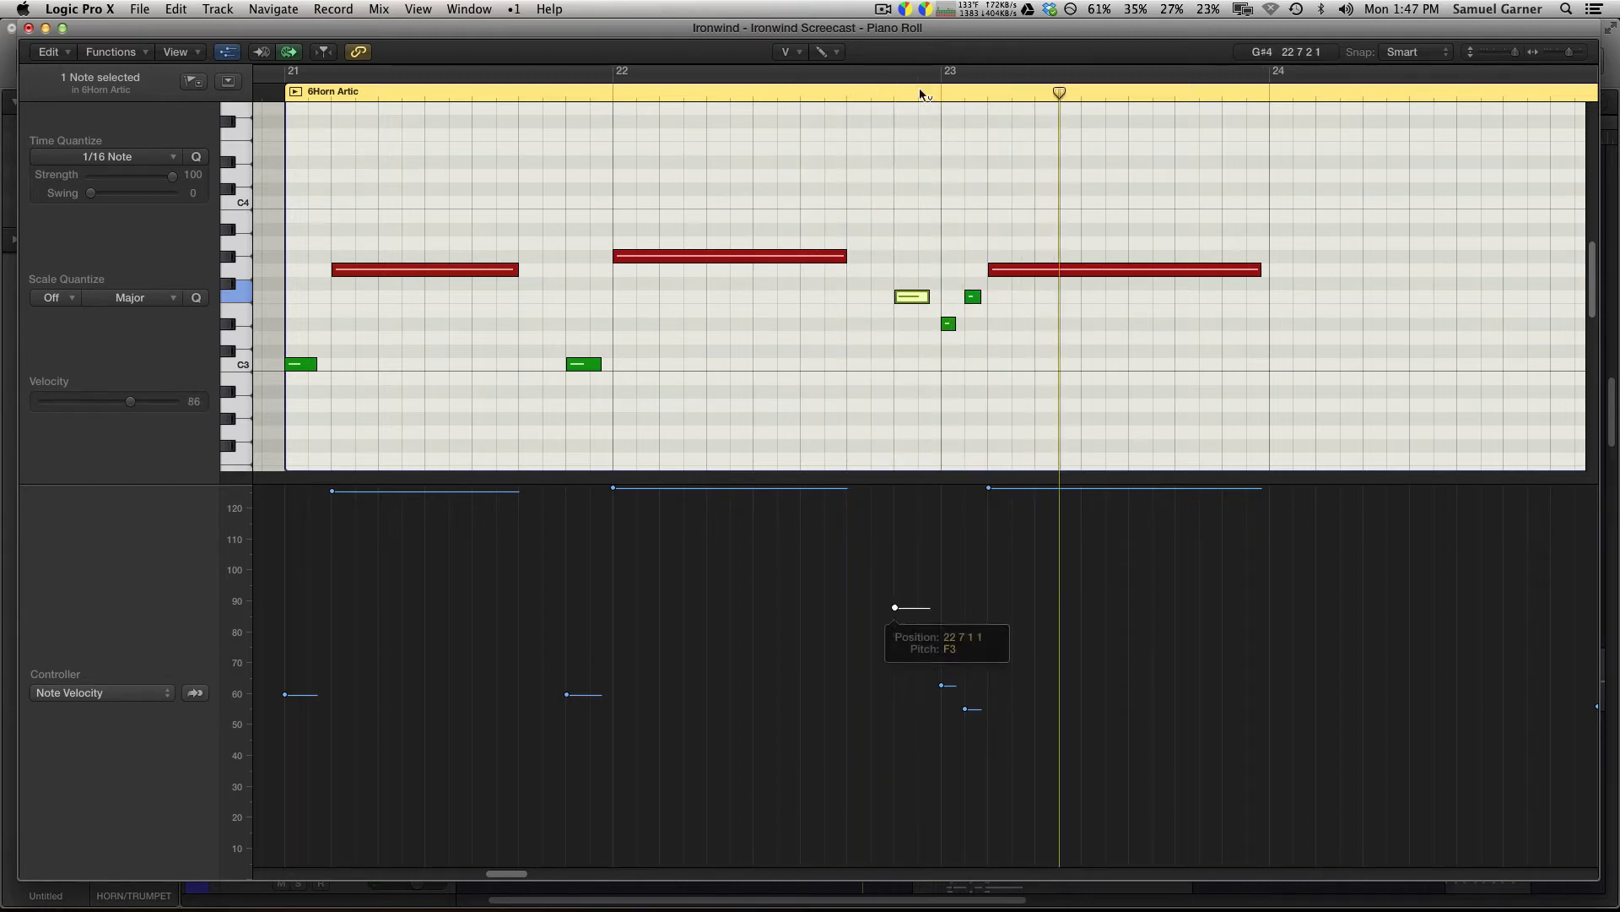
{"action": "double_click", "coordinate": [606, 87]}
{"action": "key", "text": "space"}
{"action": "left_click", "coordinate": [625, 73]}
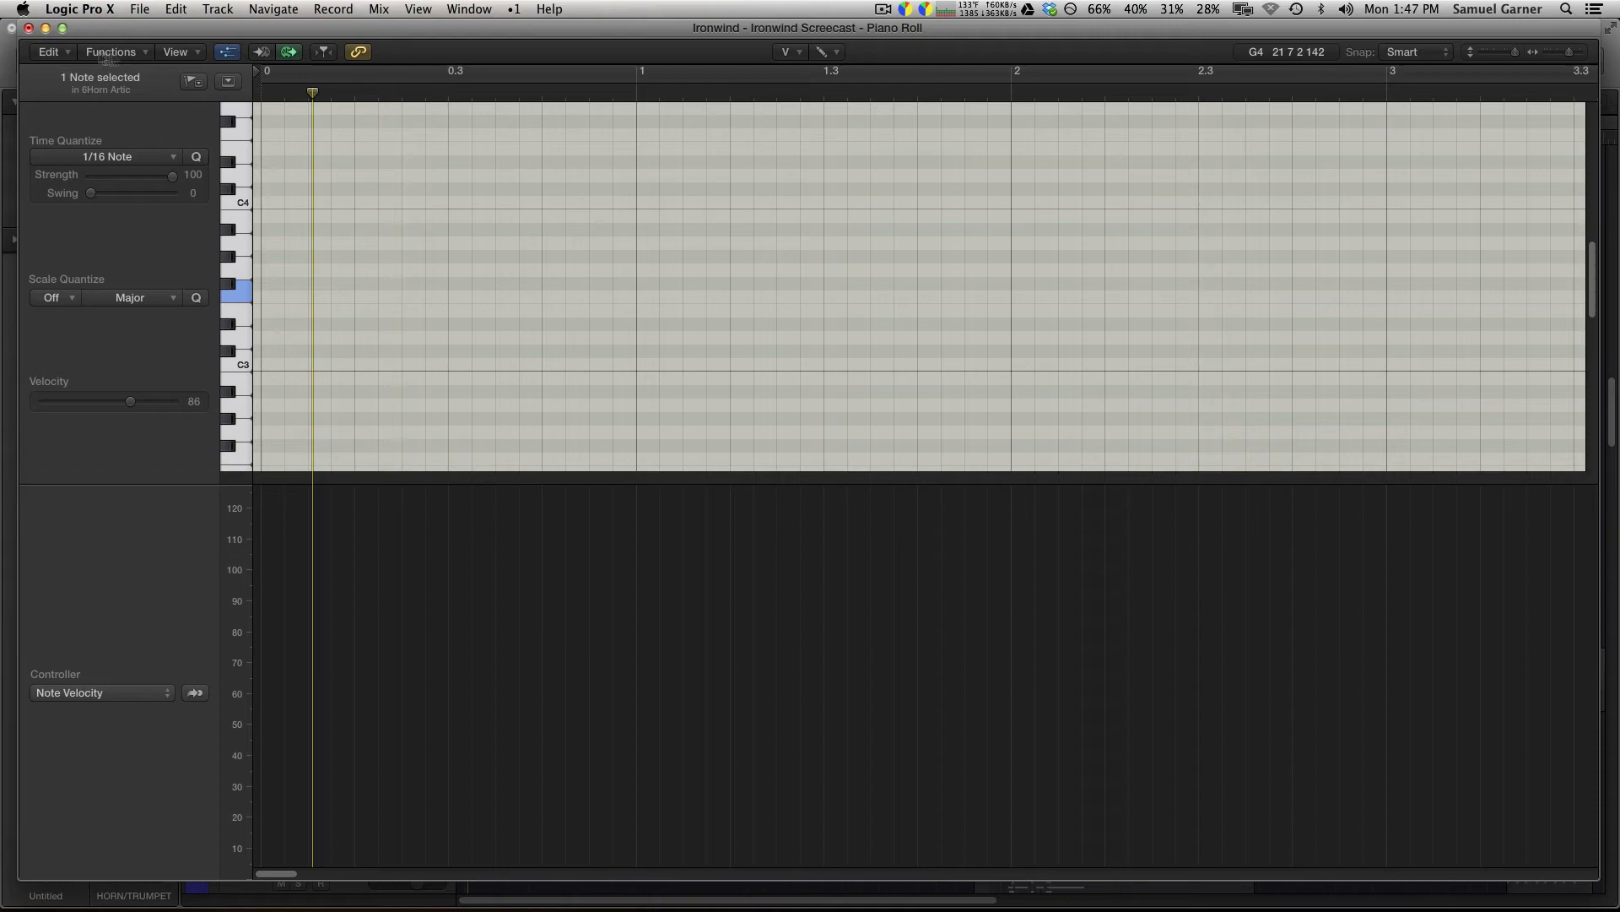
Close the Piano Roll, play the 6Horn Artic region from bar 21 in the Tracks window, and reopen its Piano Roll.
{"action": "left_click", "coordinate": [30, 28]}
{"action": "key", "text": "space"}
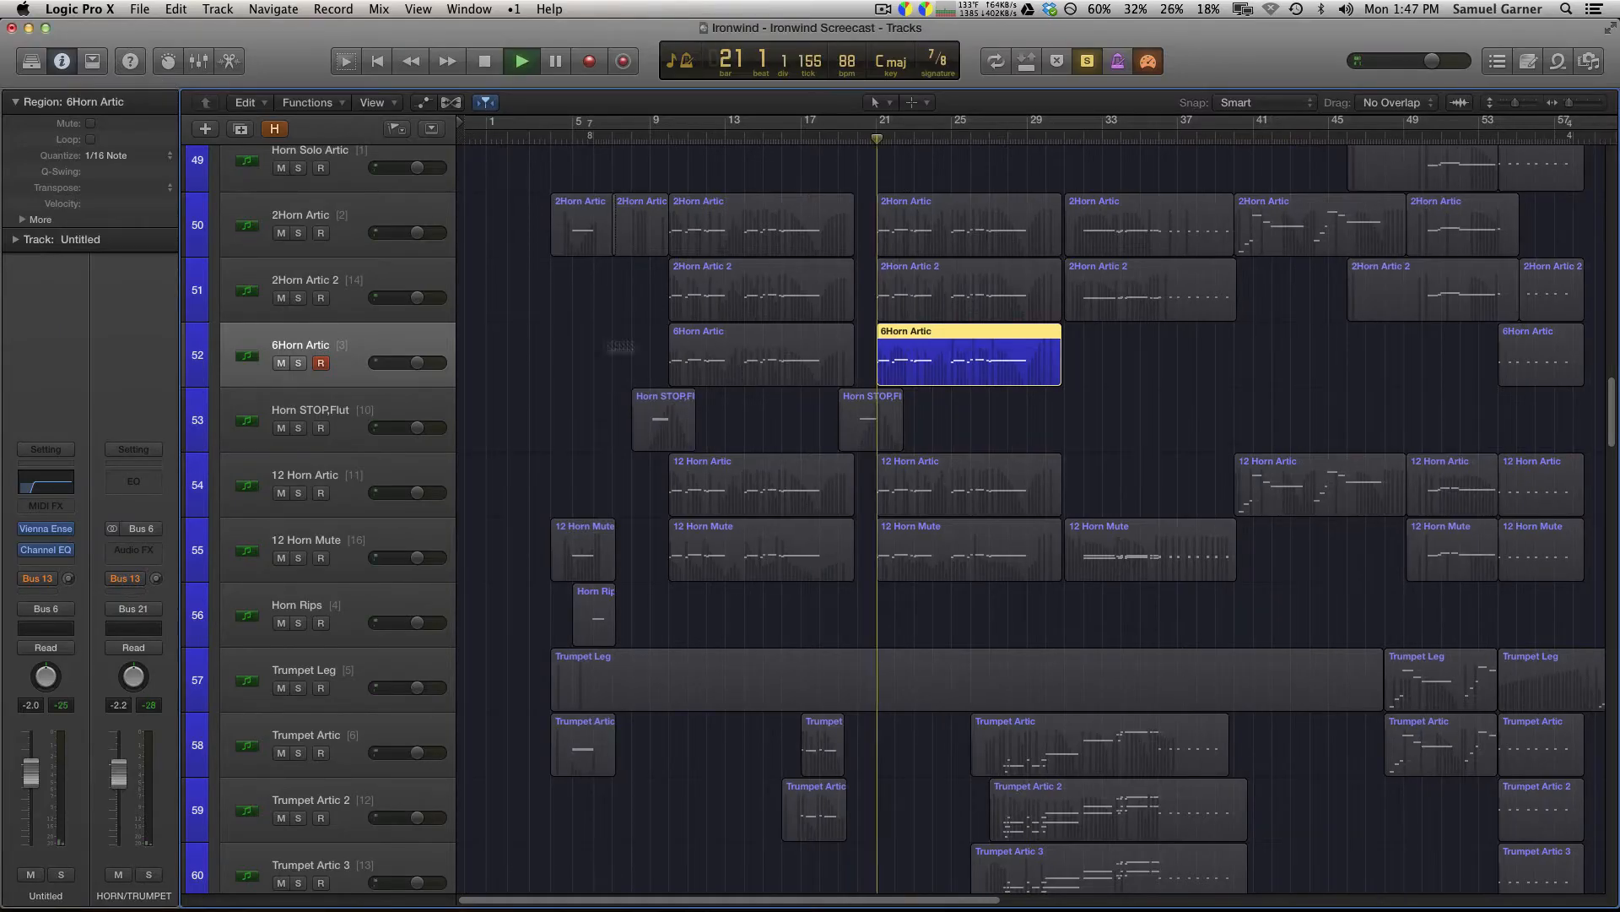
{"action": "key", "text": "super+4"}
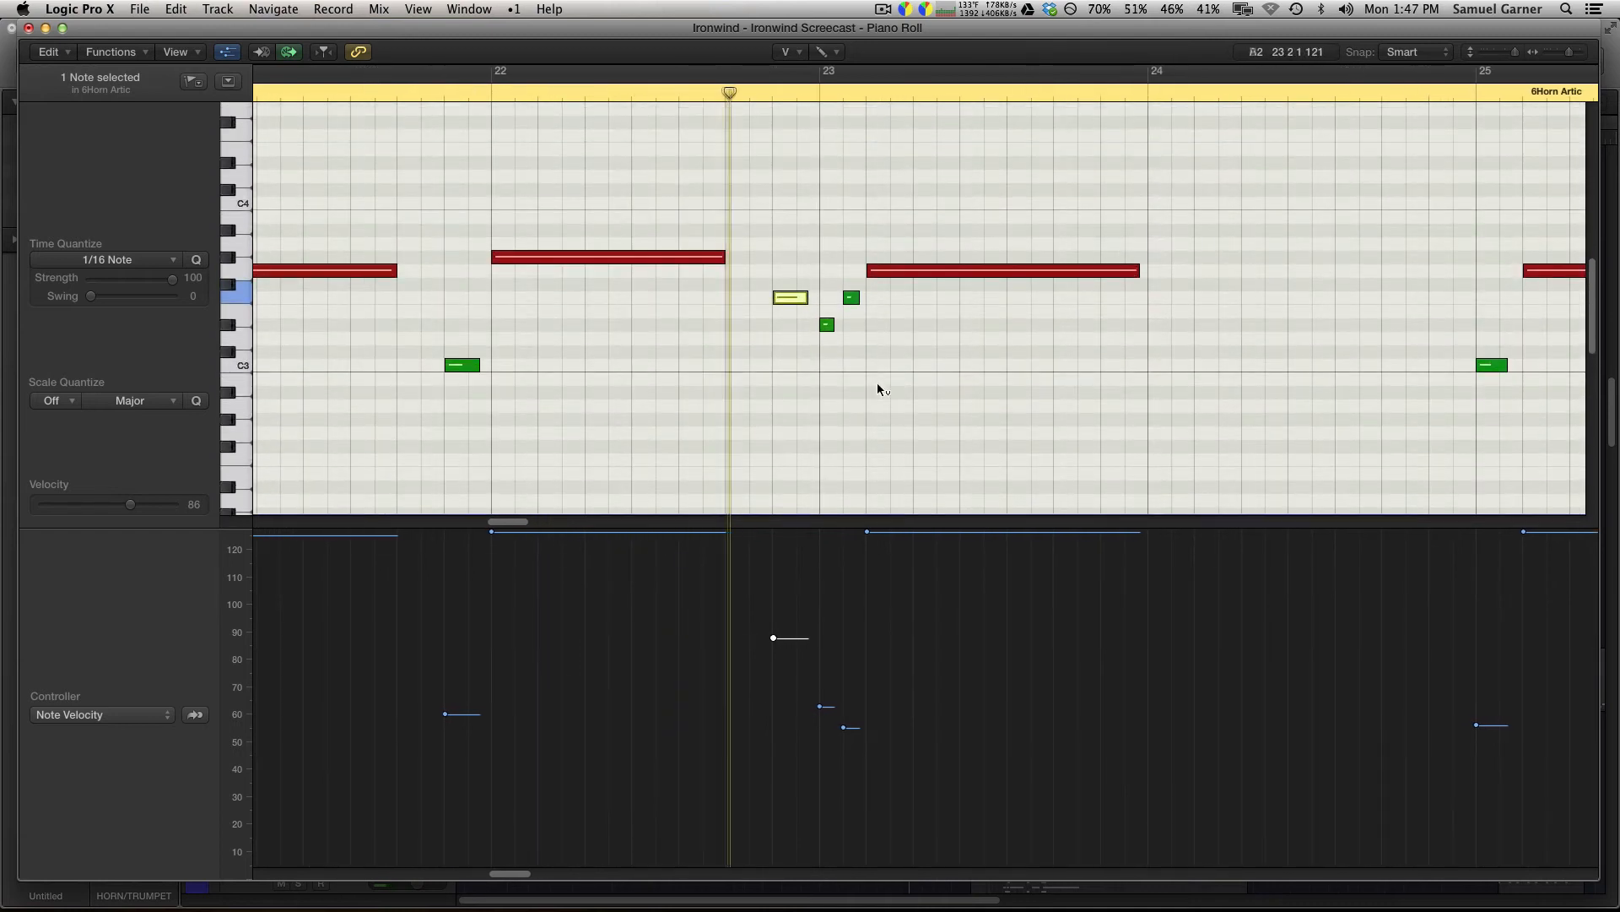
{"action": "key", "text": "space"}
Set the velocity of the F3 note just before bar 23 to 78 and replay from the second C3 note.
{"action": "left_click", "coordinate": [795, 300]}
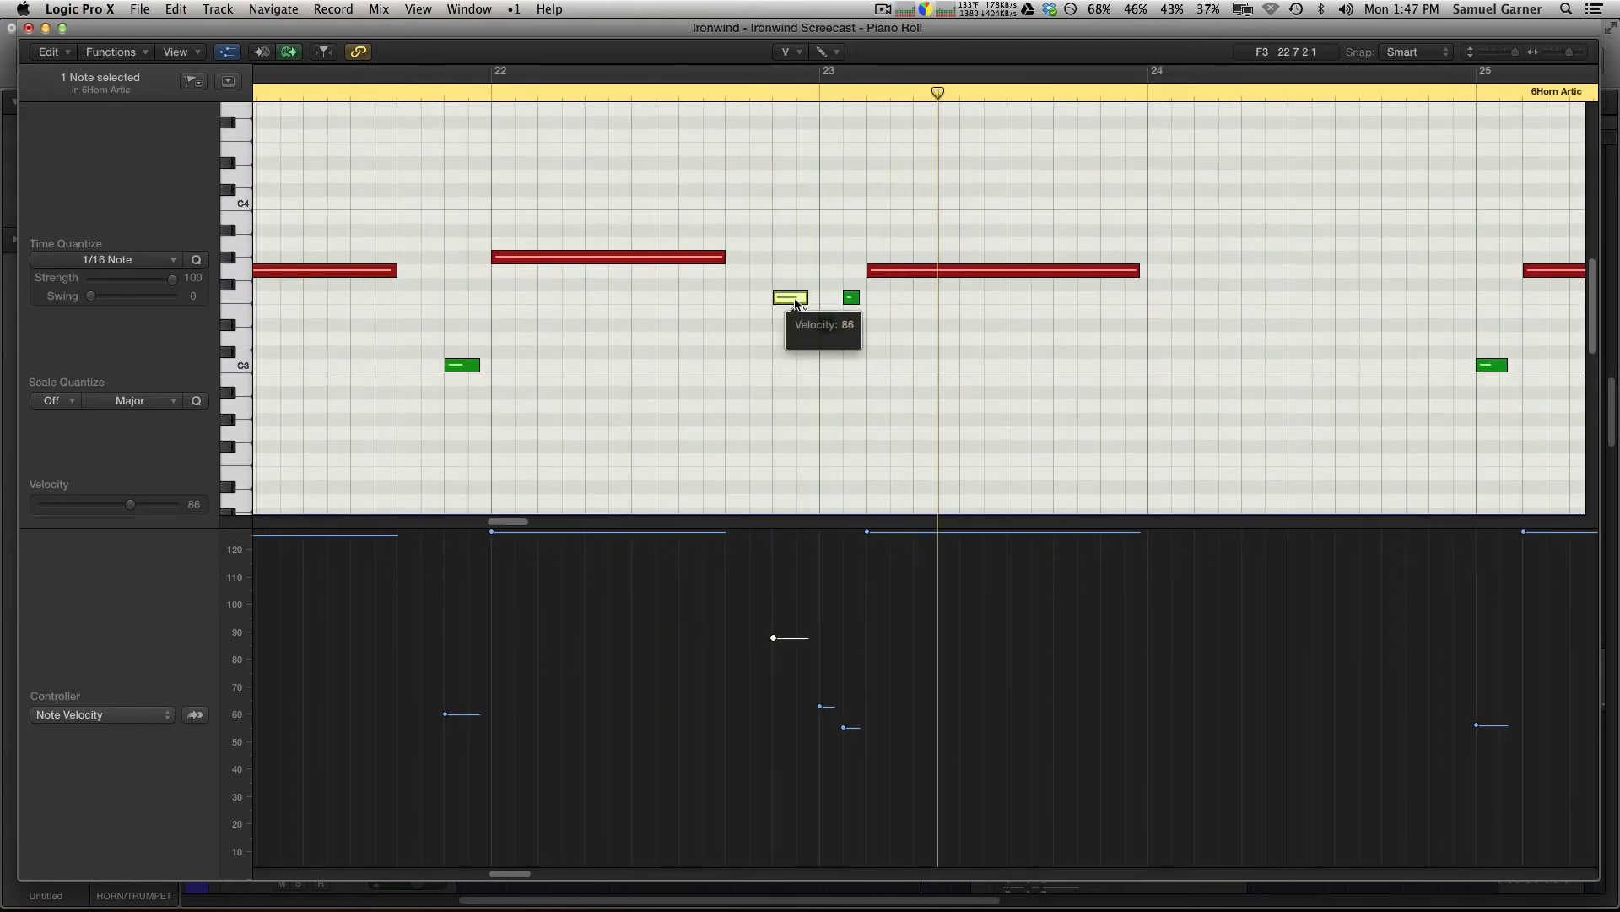
{"action": "left_click_drag", "start_coordinate": [796, 299], "coordinate": [795, 331]}
{"action": "left_click", "coordinate": [445, 92]}
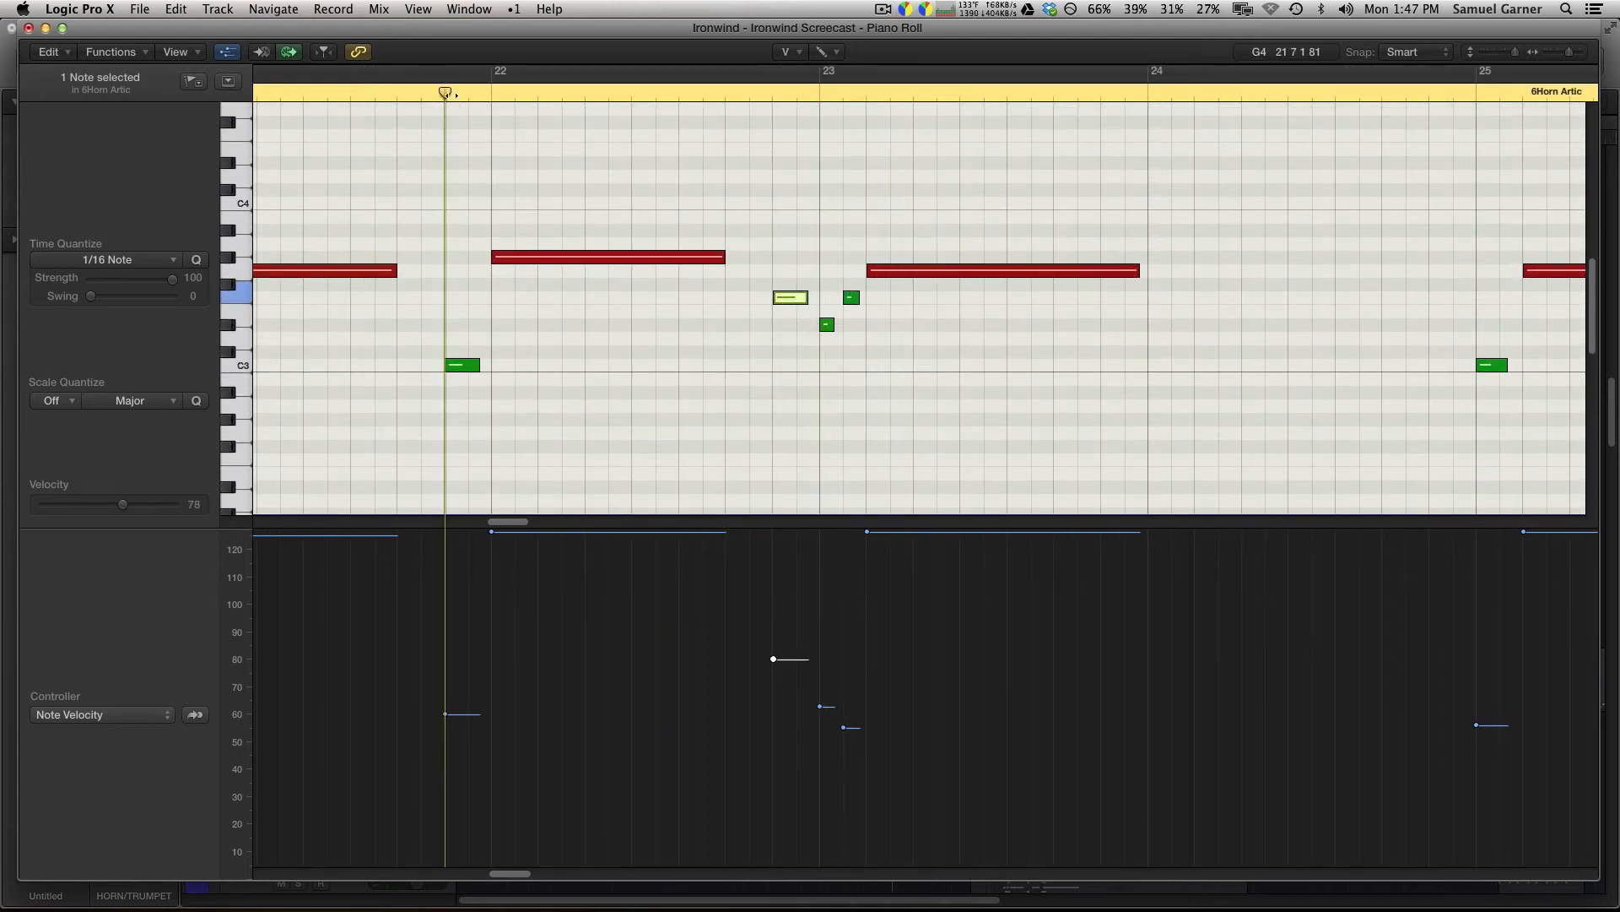
{"action": "key", "text": "space"}
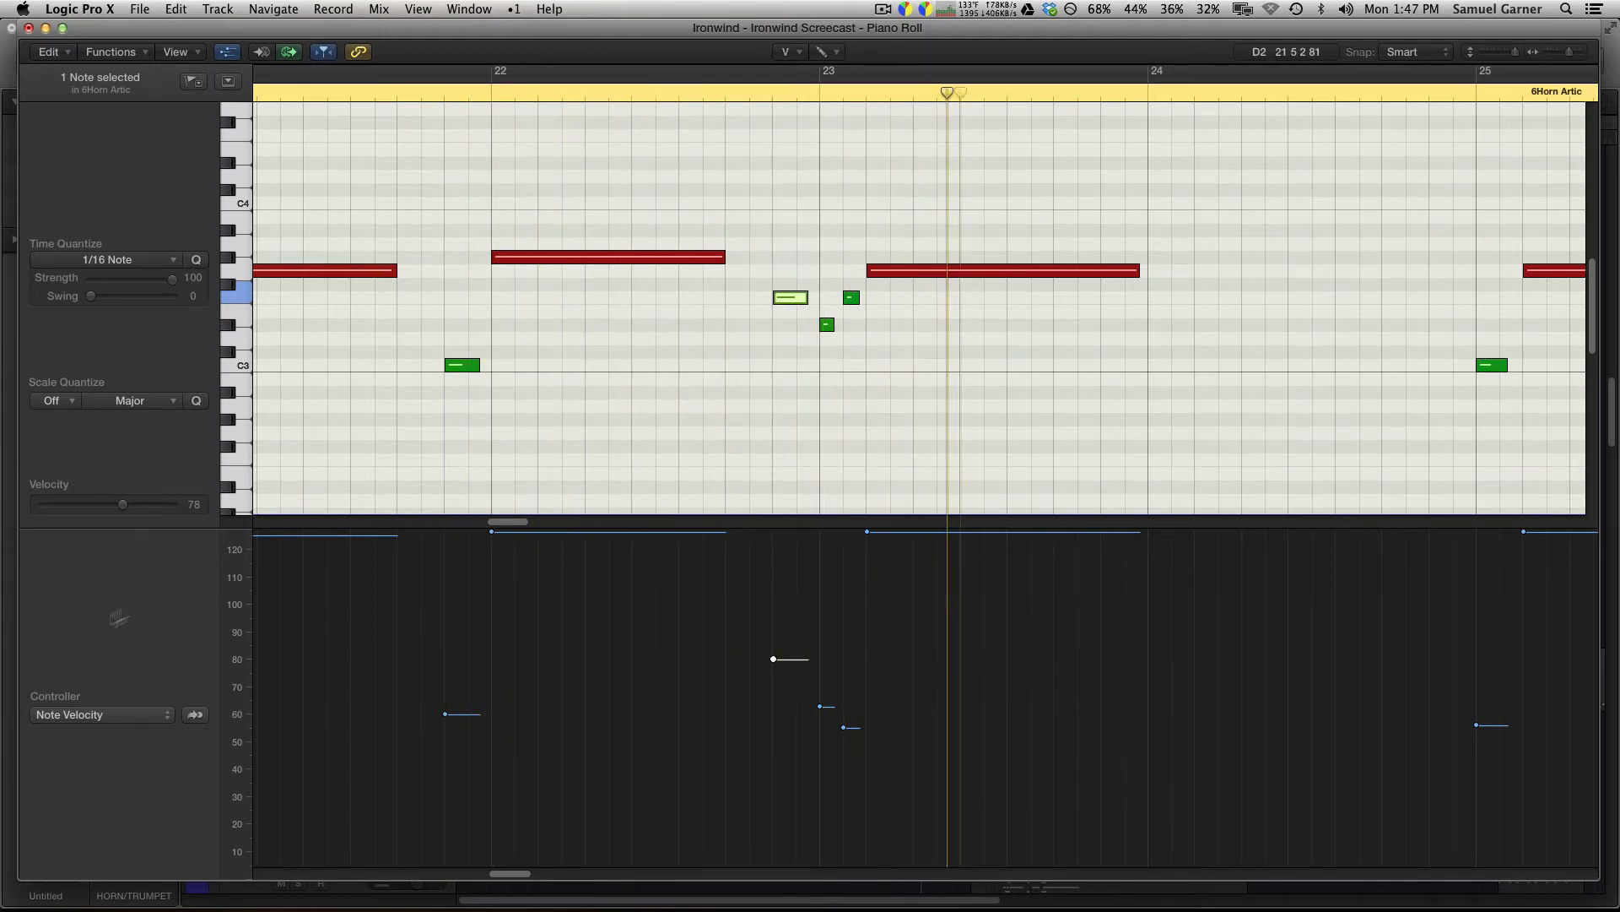
{"action": "key", "text": "space"}
Show Modulation as the controller beneath the notes and switch to the Pencil tool.
{"action": "left_click", "coordinate": [84, 714]}
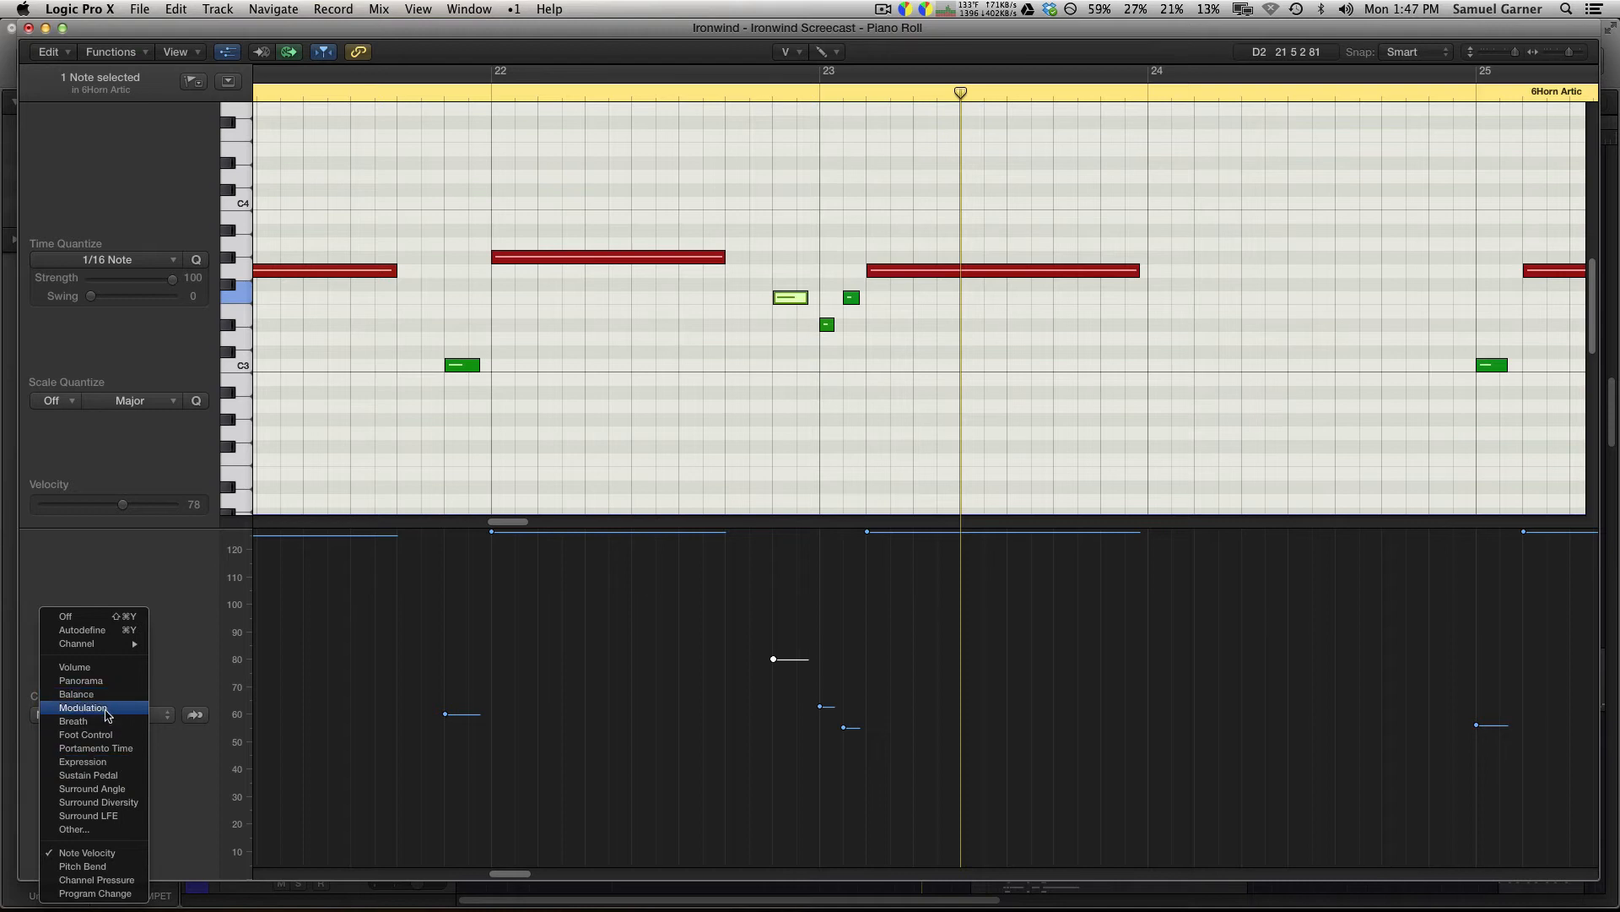
{"action": "left_click", "coordinate": [108, 714]}
{"action": "scroll", "coordinate": [970, 566], "scroll_direction": "right", "scroll_amount": 2}
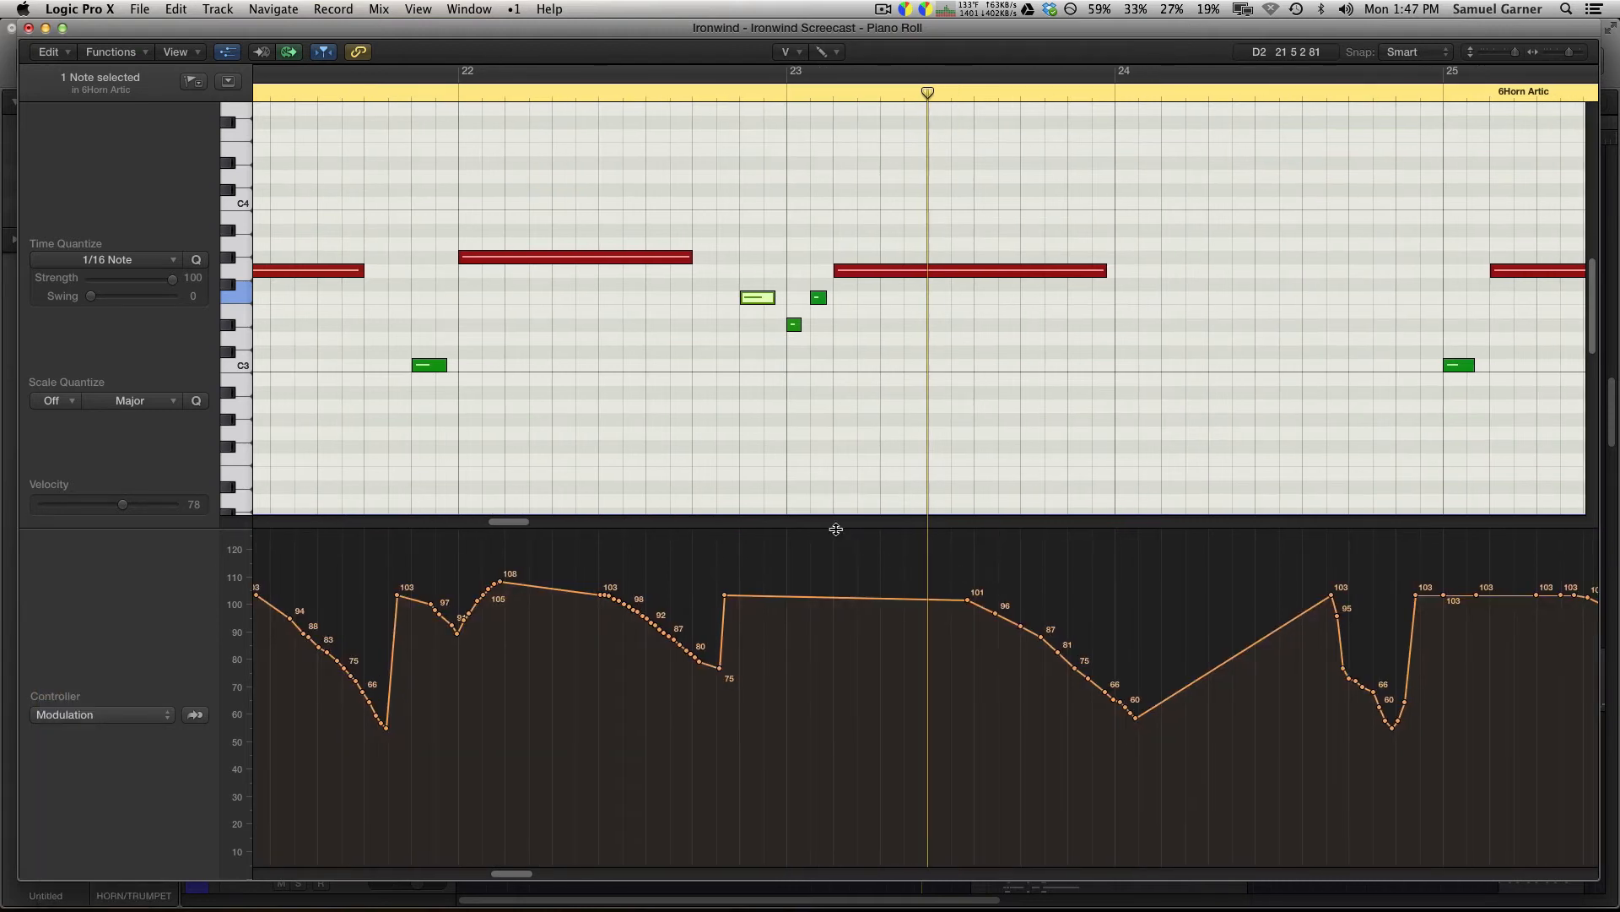
{"action": "key", "text": "t"}
{"action": "key", "text": "p"}
Try a modulation dip and a jump to about 110 at the start of the third long note, and undo the strokes.
{"action": "mouse_move", "coordinate": [805, 599]}
{"action": "left_mouse_down"}
{"action": "mouse_move", "coordinate": [833, 635]}
{"action": "mouse_move", "coordinate": [880, 597]}
{"action": "left_mouse_up"}
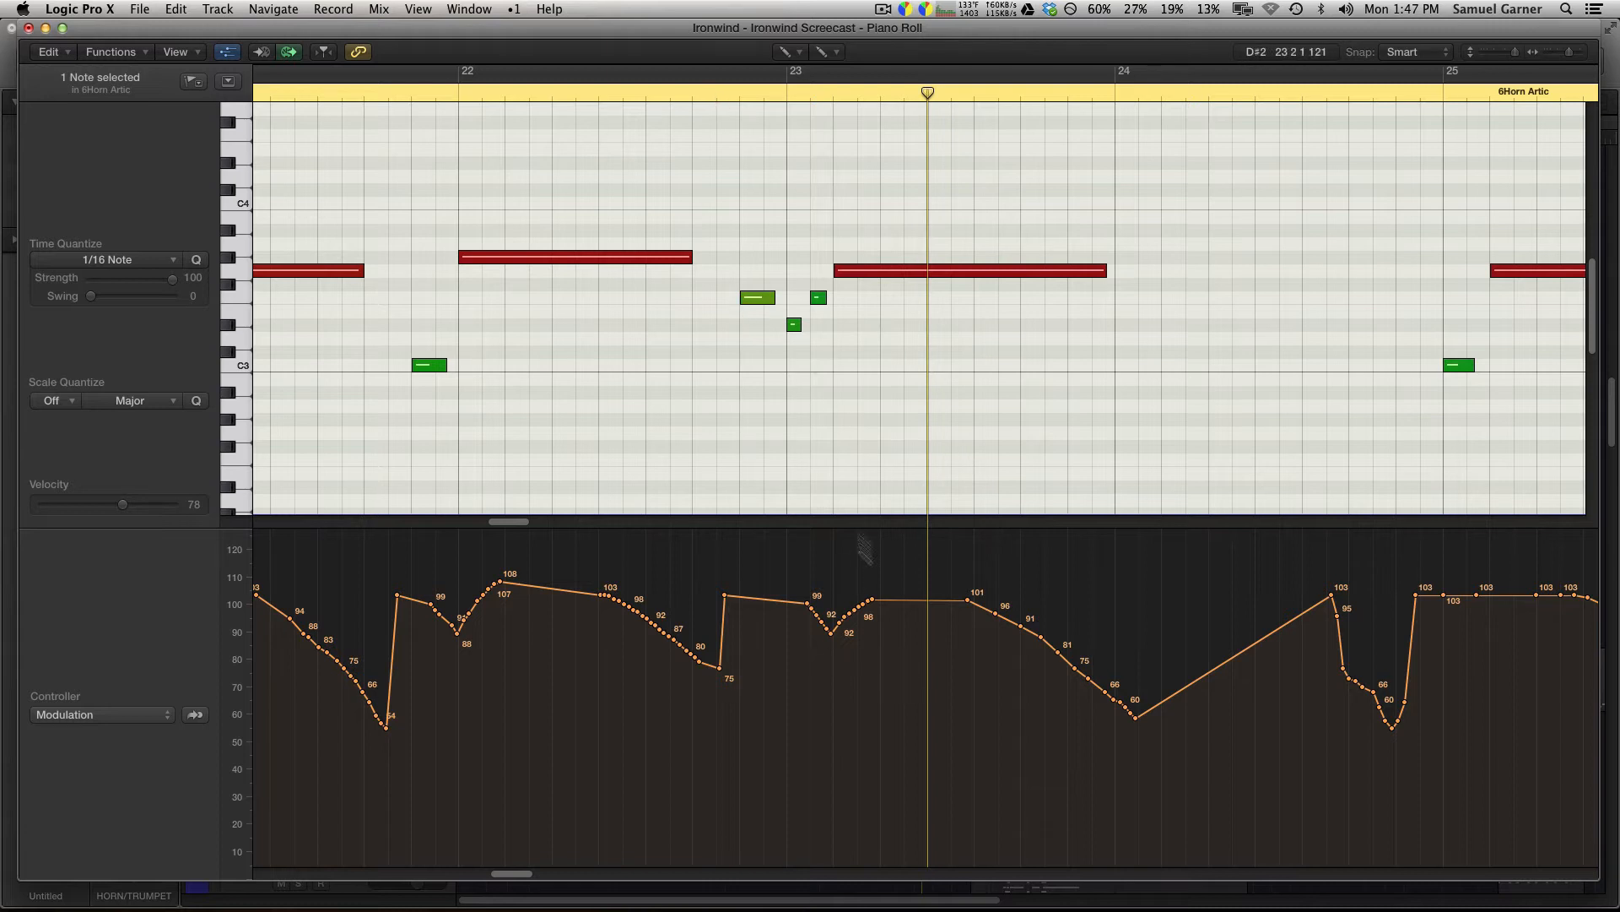
{"action": "left_click", "coordinate": [719, 80]}
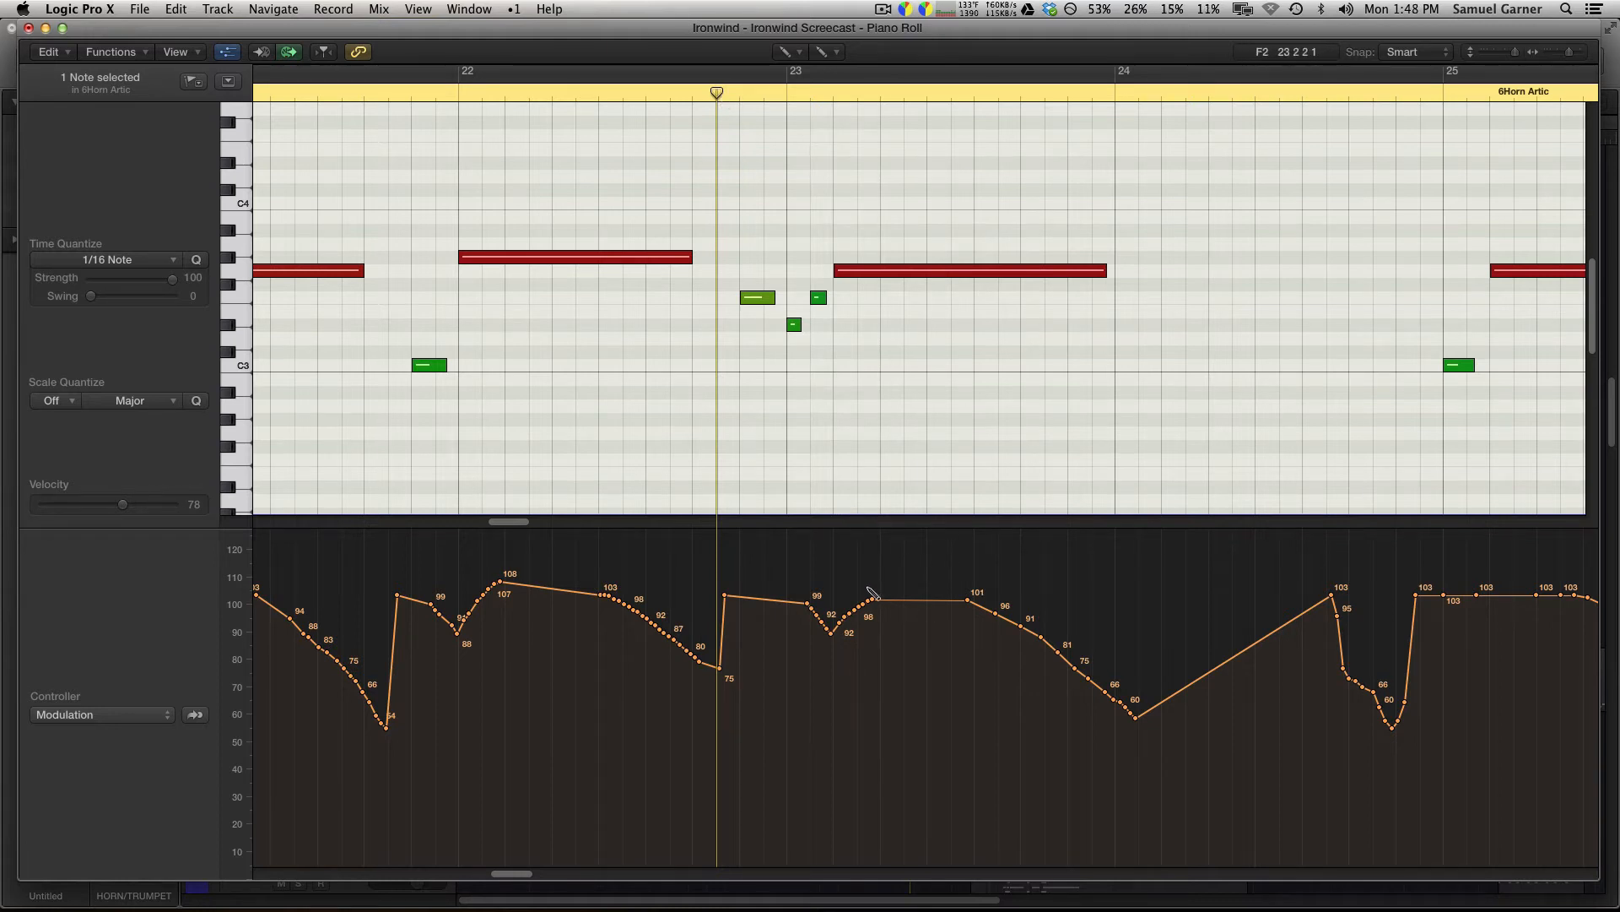
{"action": "key", "text": "super+z"}
{"action": "left_click_drag", "start_coordinate": [839, 577], "coordinate": [919, 600]}
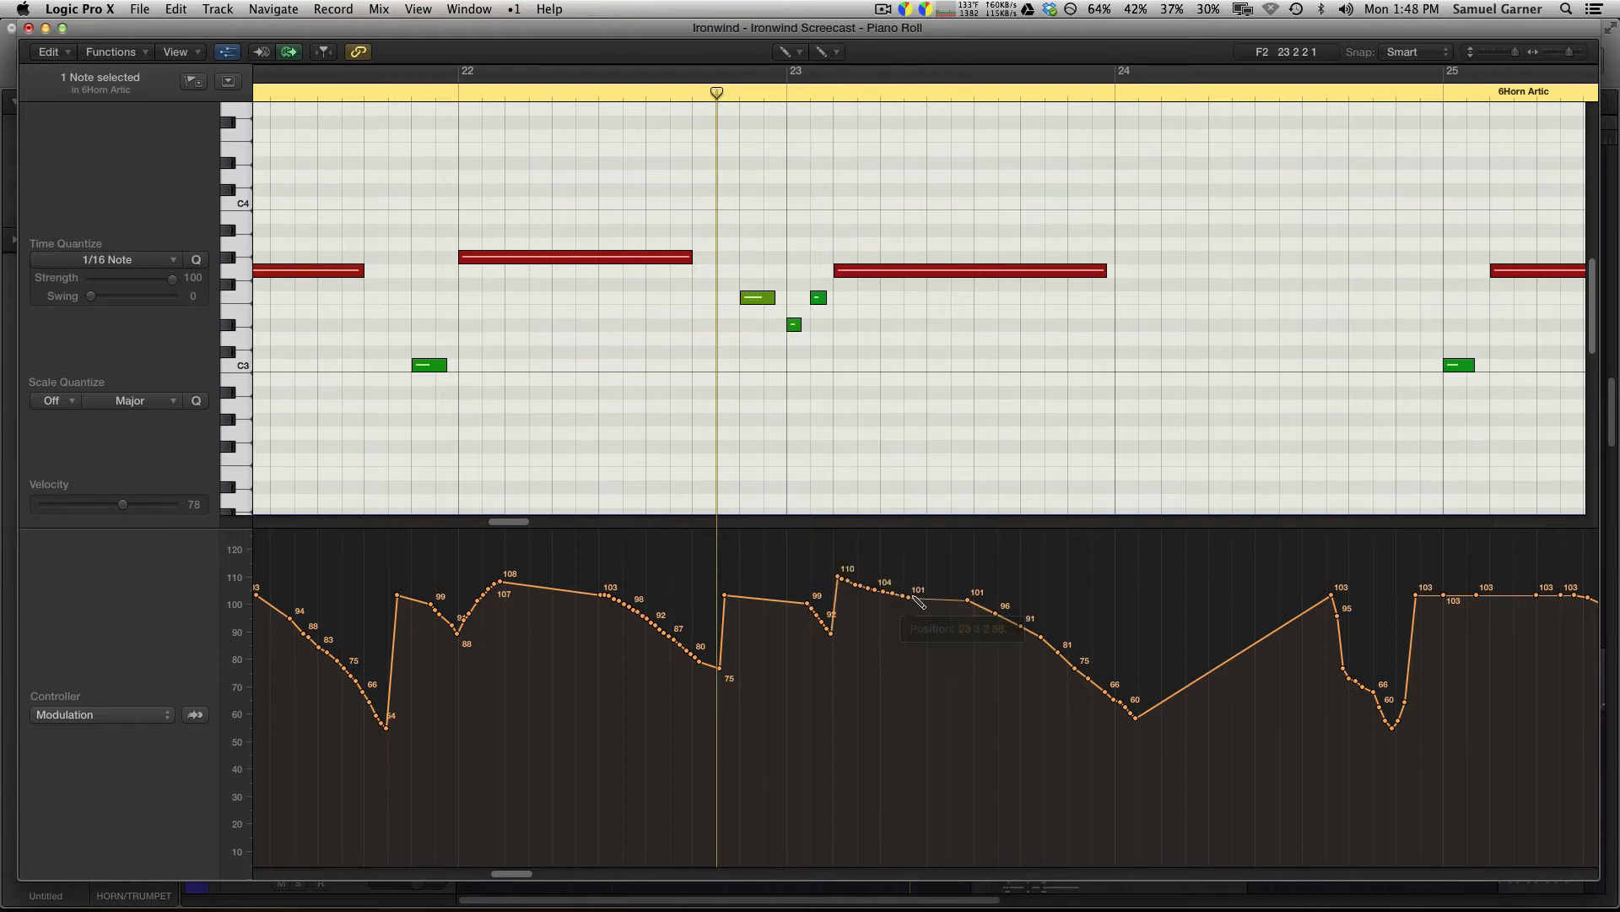
{"action": "key", "text": "super+z"}
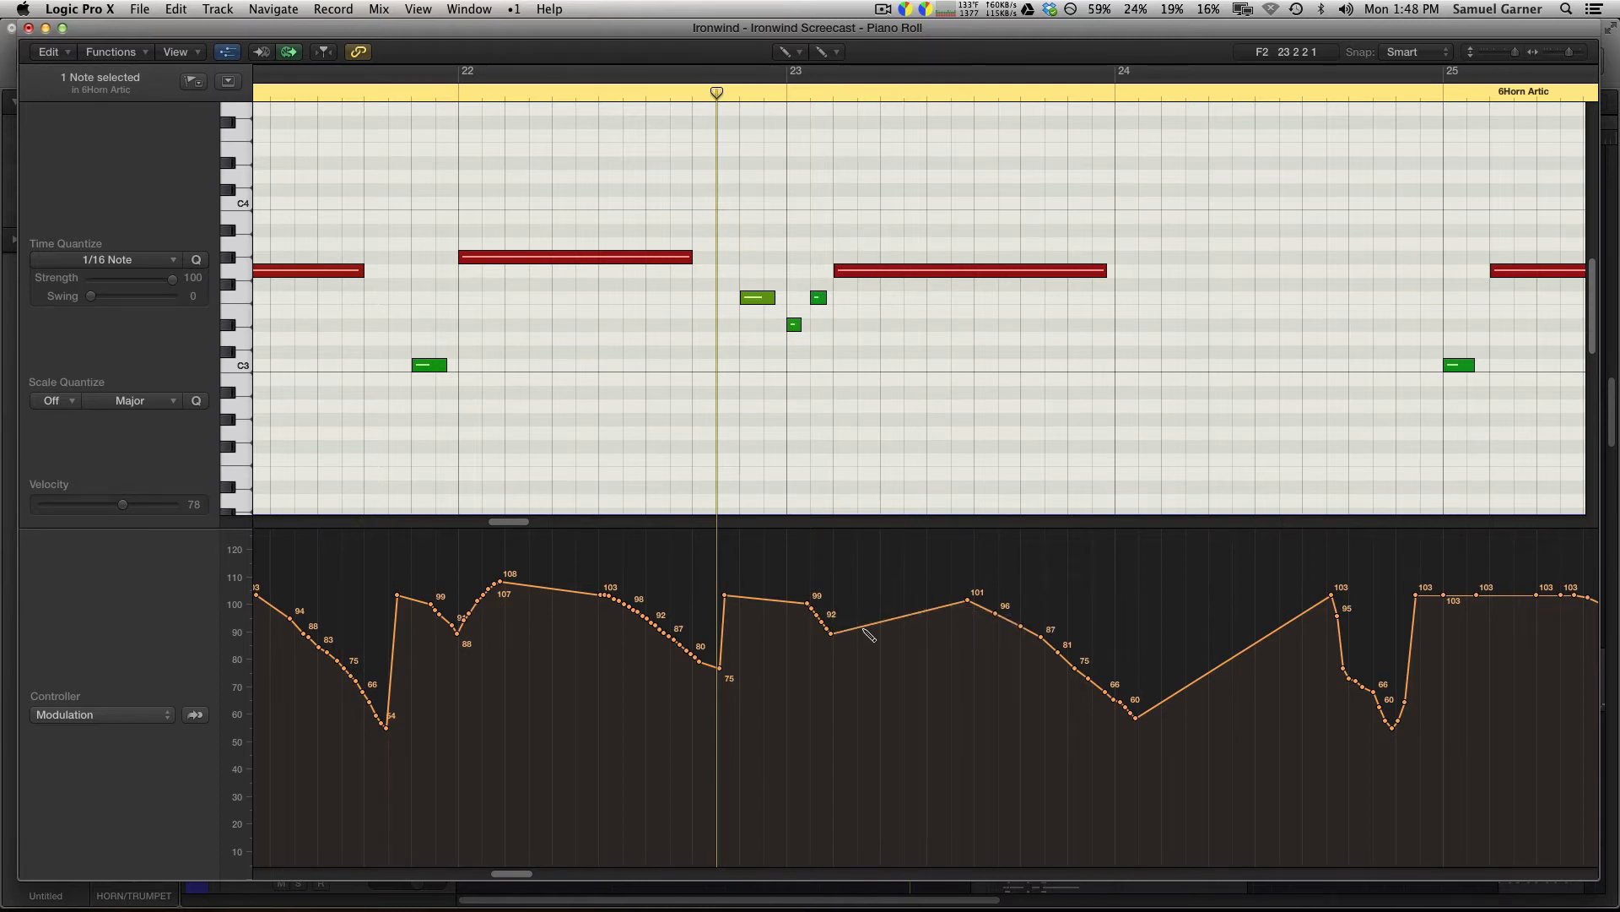
{"action": "key", "text": "super+z"}
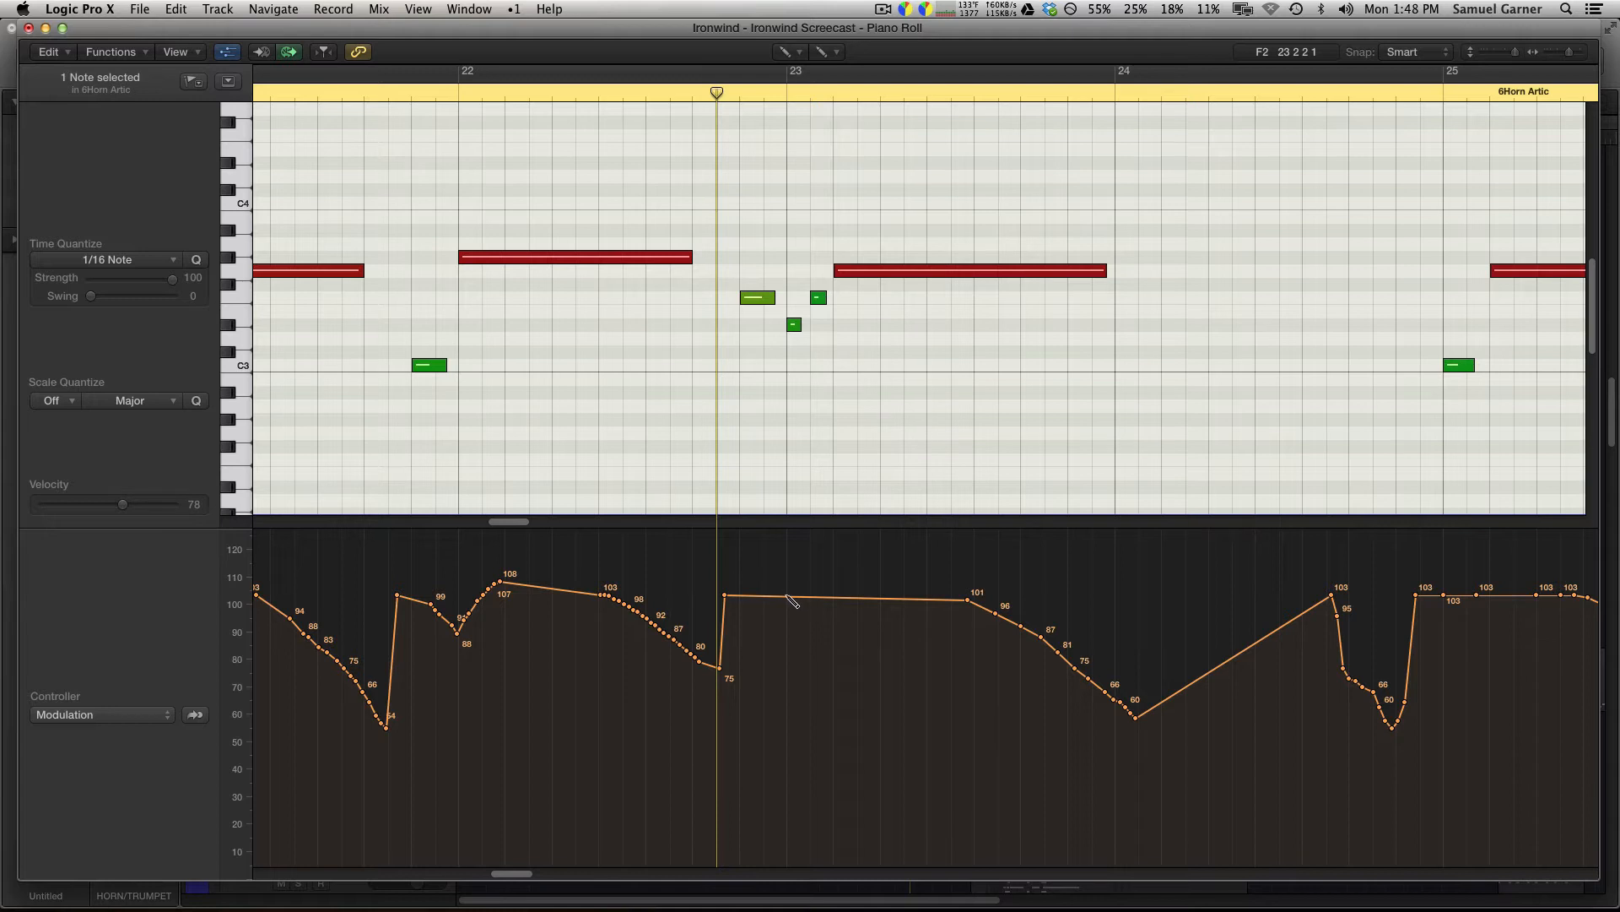
Draw a modulation dip to about 91 just after bar 23, recovering to about 102, and play the phrase.
{"action": "mouse_move", "coordinate": [792, 600]}
{"action": "left_mouse_down"}
{"action": "mouse_move", "coordinate": [818, 624]}
{"action": "mouse_move", "coordinate": [870, 595]}
{"action": "left_mouse_up"}
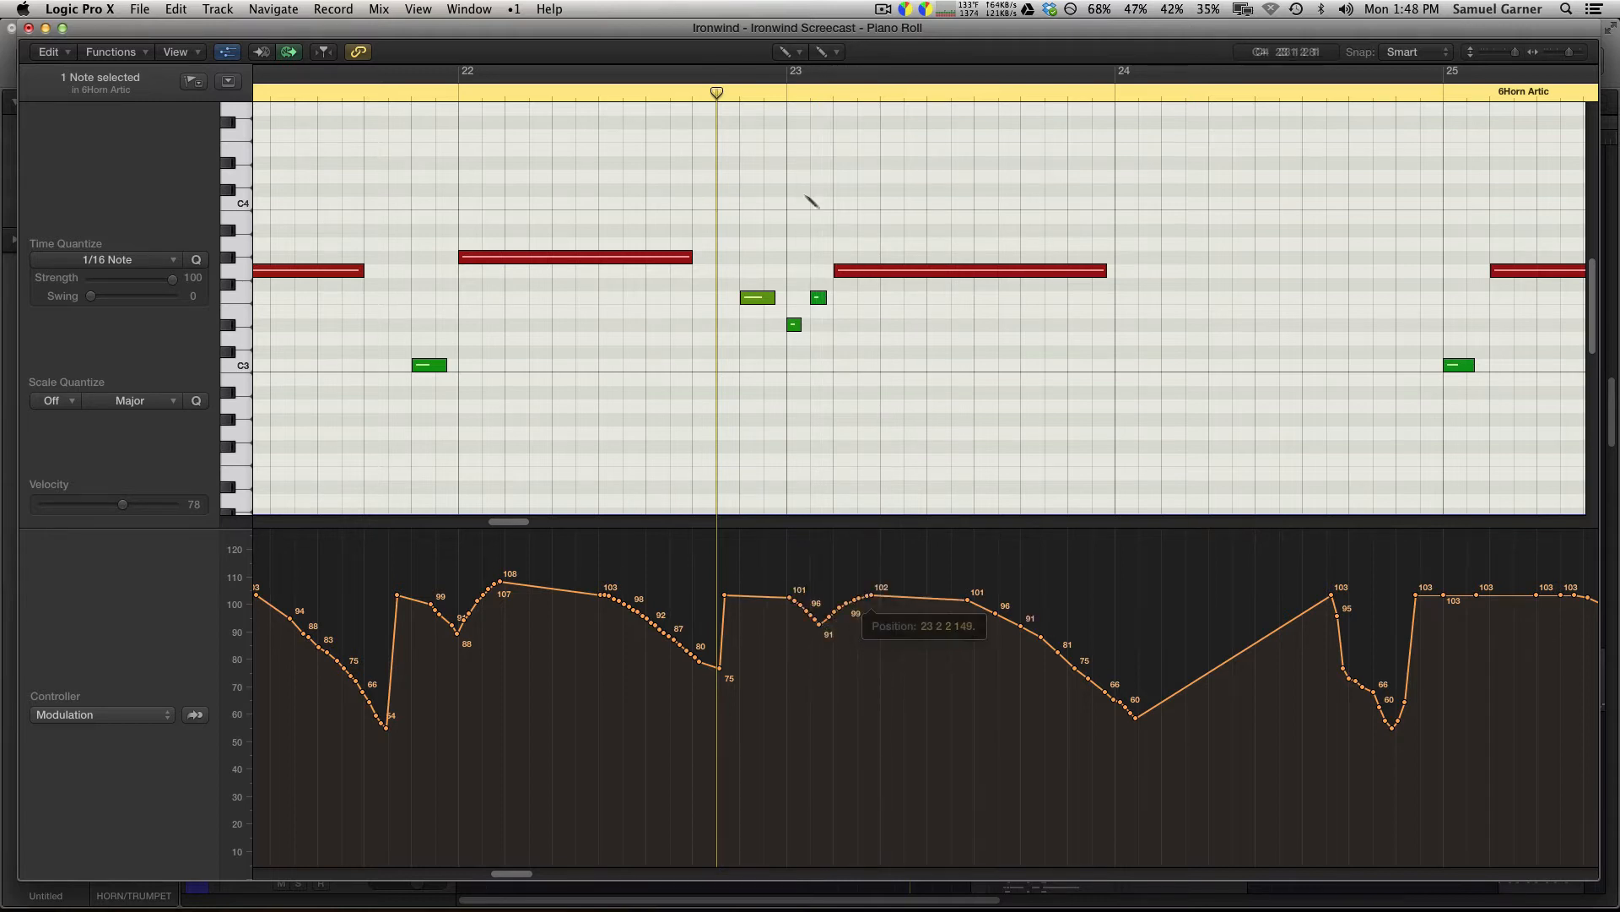
{"action": "key", "text": "space"}
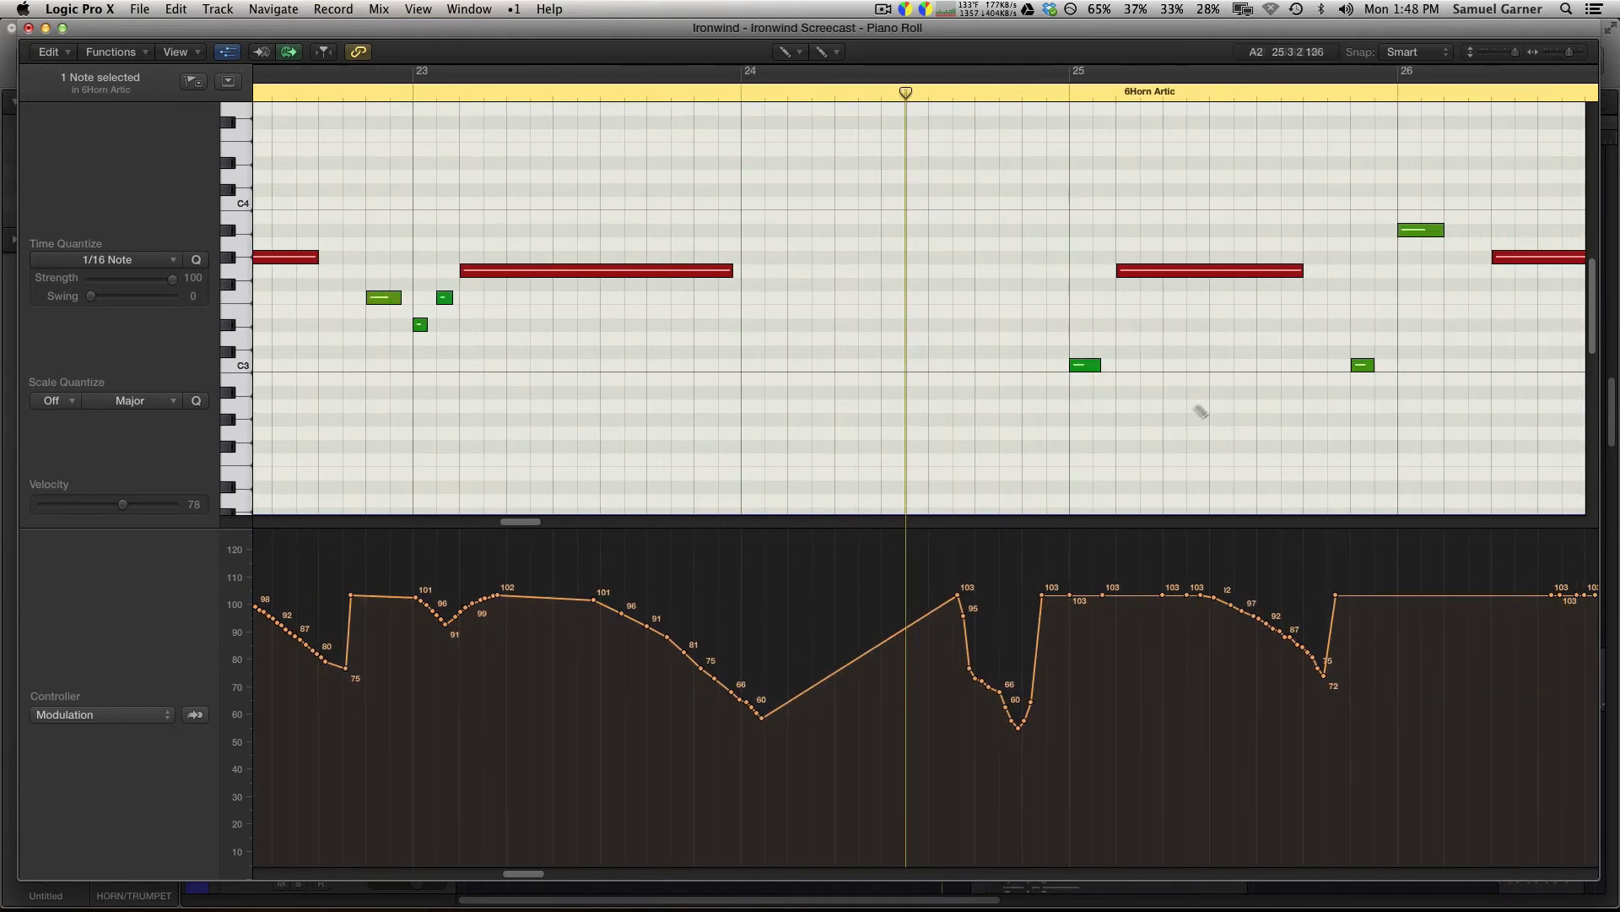
{"action": "scroll", "coordinate": [1150, 435], "scroll_direction": "down", "scroll_amount": 3}
{"action": "scroll", "coordinate": [1148, 432], "scroll_direction": "left", "scroll_amount": 5}
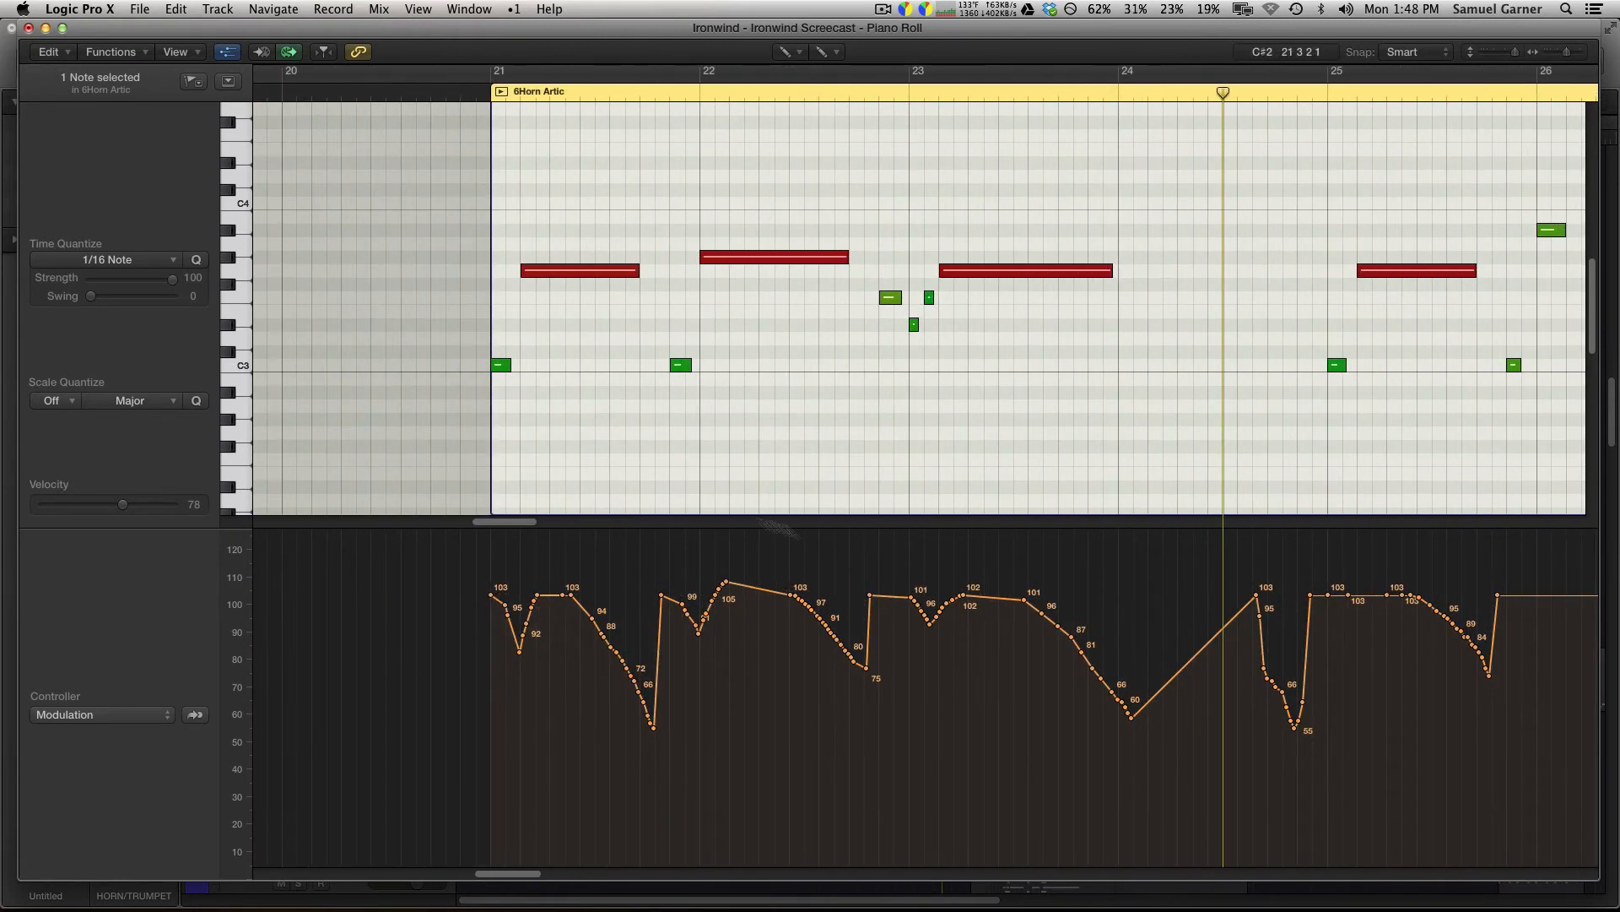
Examine the modulation curve and notes across the 6Horn Artic region, from bar 21 to its end.
{"action": "scroll", "coordinate": [1501, 419], "scroll_direction": "right", "scroll_amount": 10}
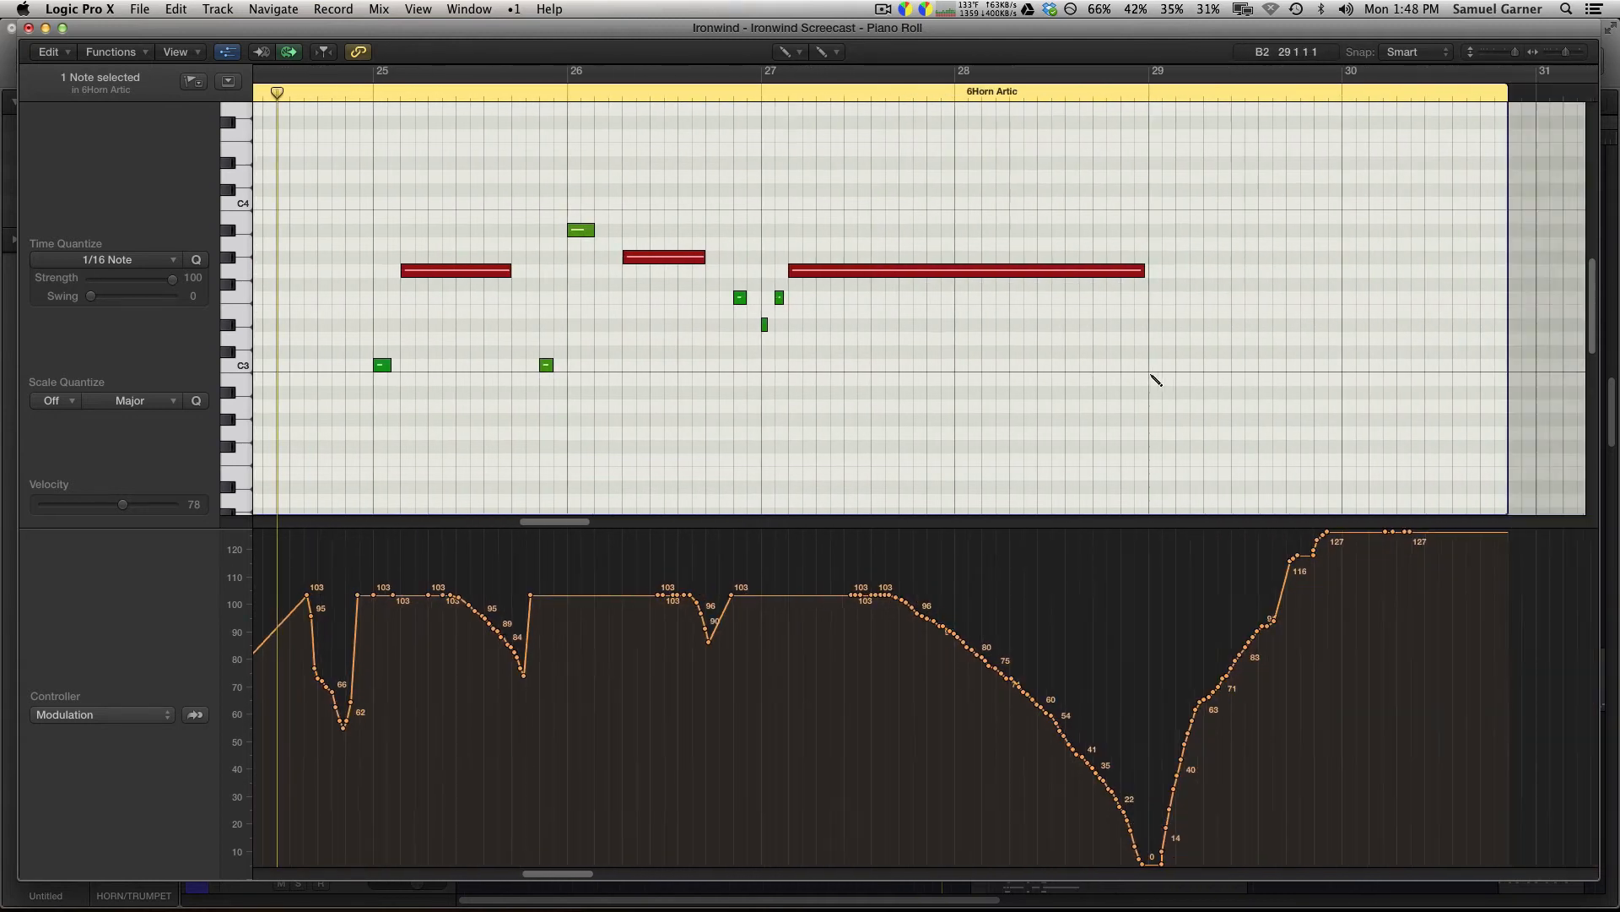
{"action": "scroll", "coordinate": [1156, 379], "scroll_direction": "down", "scroll_amount": 3}
{"action": "scroll", "coordinate": [1079, 380], "scroll_direction": "left", "scroll_amount": 8}
{"action": "scroll", "coordinate": [750, 346], "scroll_direction": "up", "scroll_amount": 2}
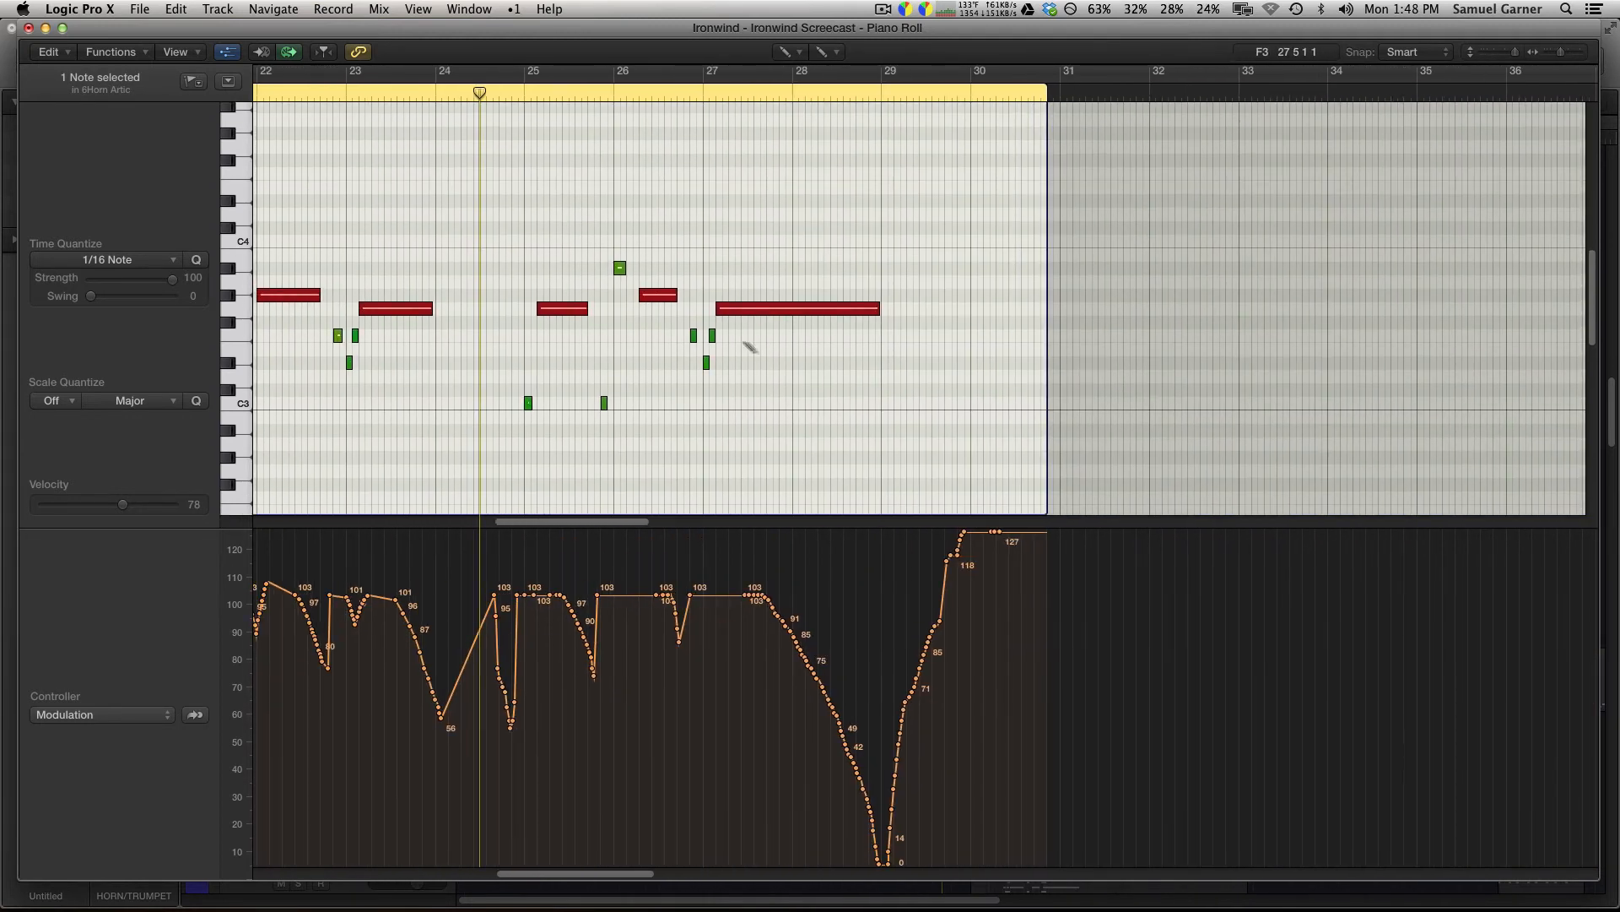
{"action": "scroll", "coordinate": [743, 346], "scroll_direction": "left", "scroll_amount": 3}
{"action": "scroll", "coordinate": [725, 346], "scroll_direction": "up", "scroll_amount": 5}
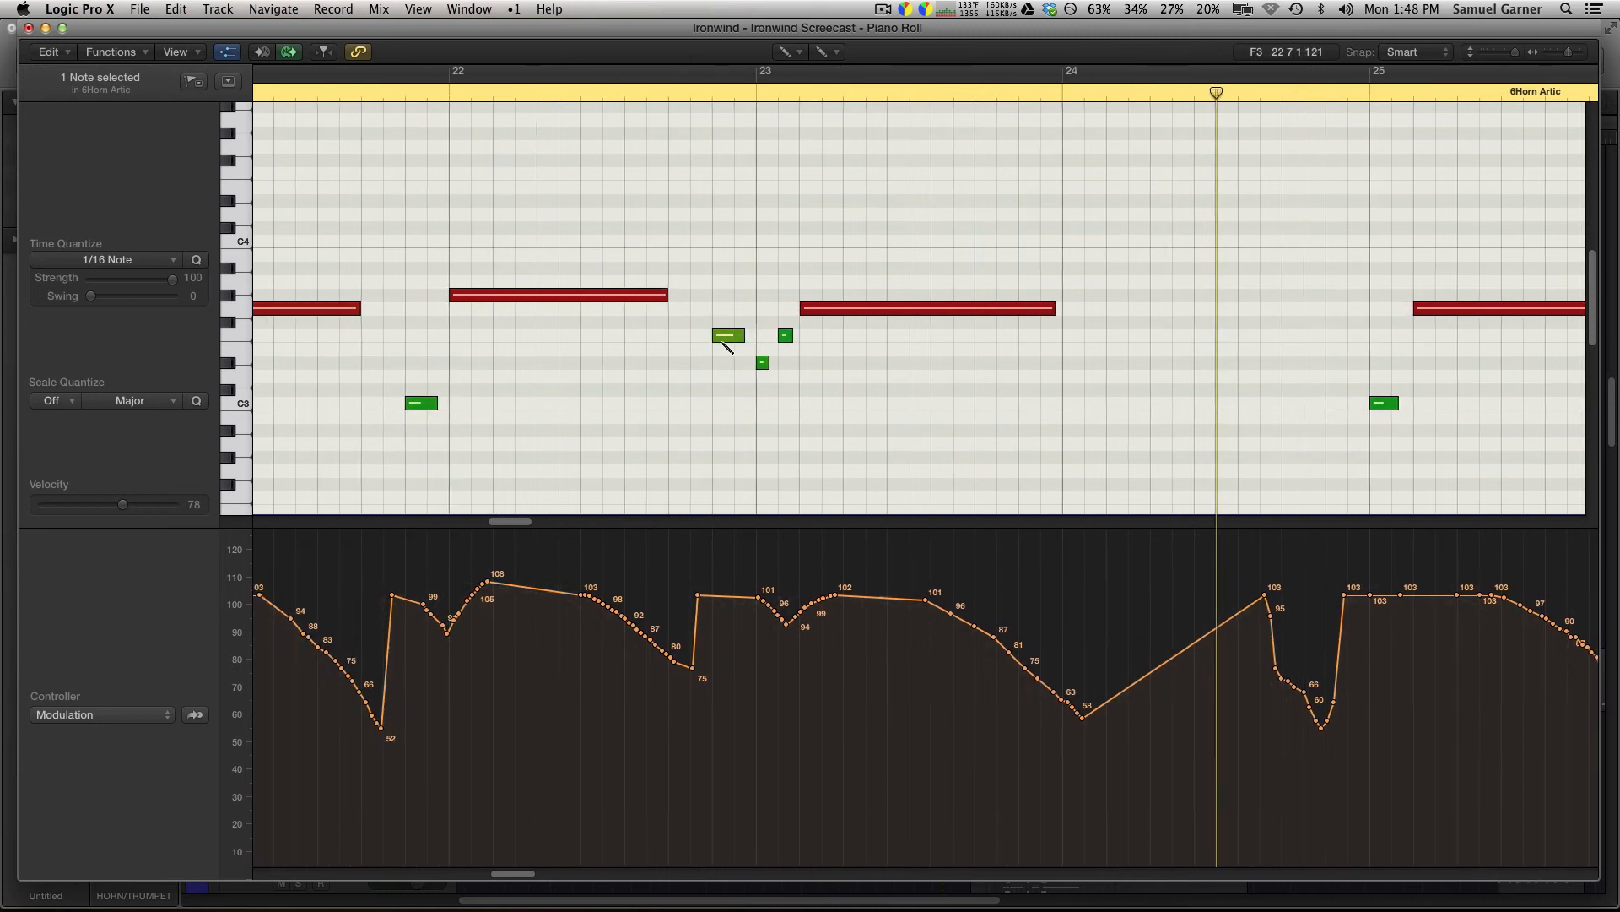
{"action": "scroll", "coordinate": [726, 346], "scroll_direction": "left", "scroll_amount": 3}
{"action": "scroll", "coordinate": [726, 346], "scroll_direction": "down", "scroll_amount": 4}
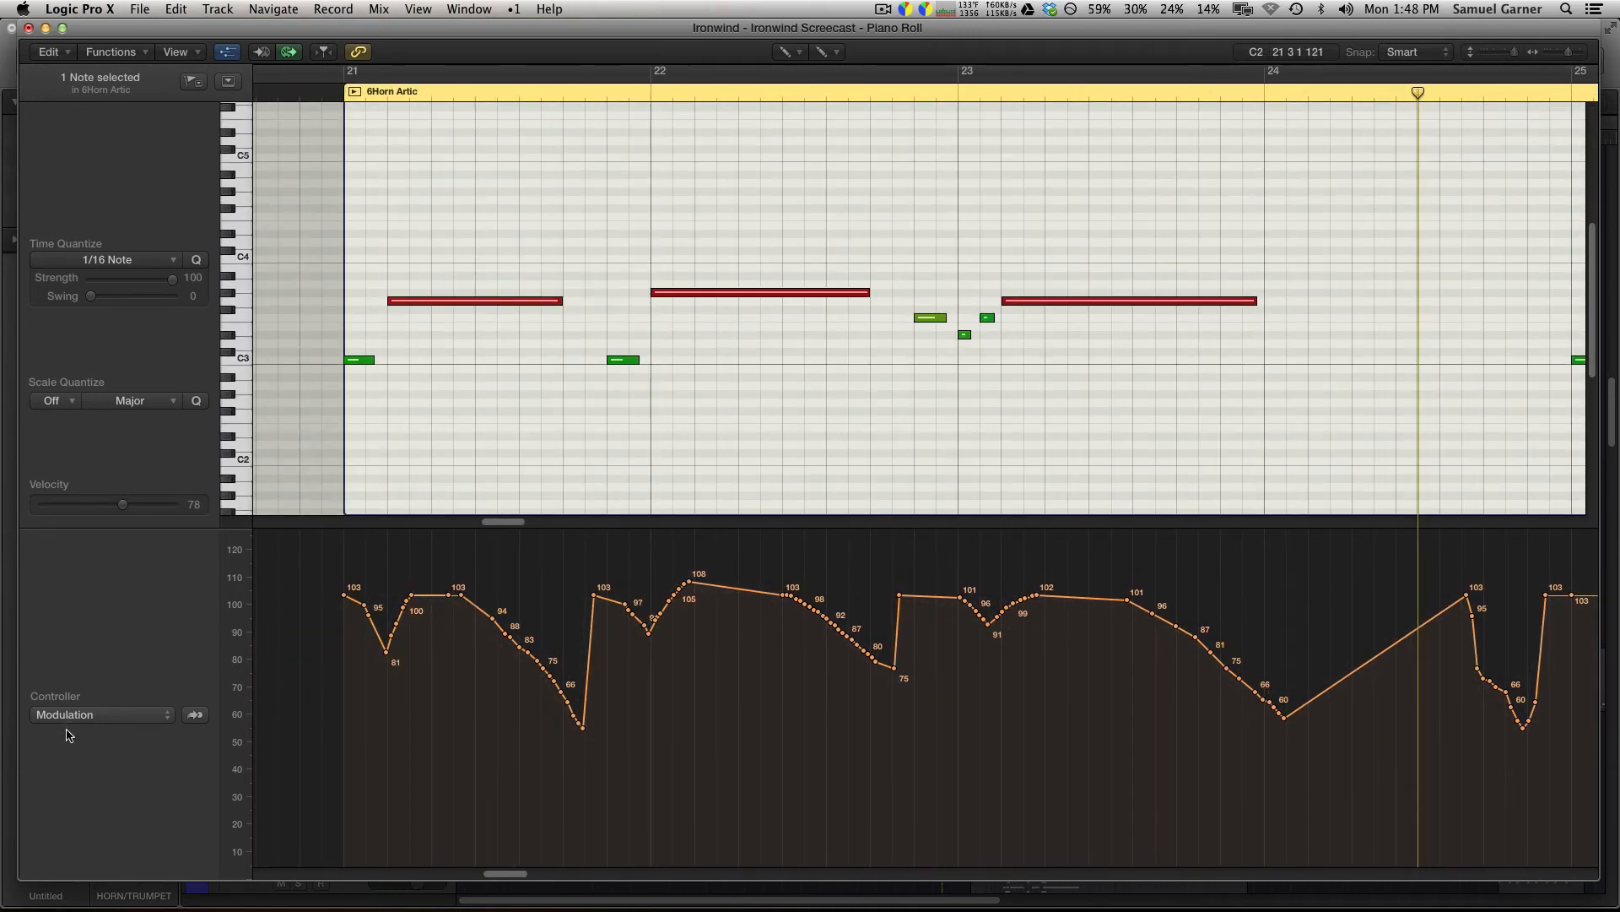
Show Expression as the controller beneath the notes, add a point at 101 at bar 21, and play the phrase.
{"action": "left_click", "coordinate": [89, 714]}
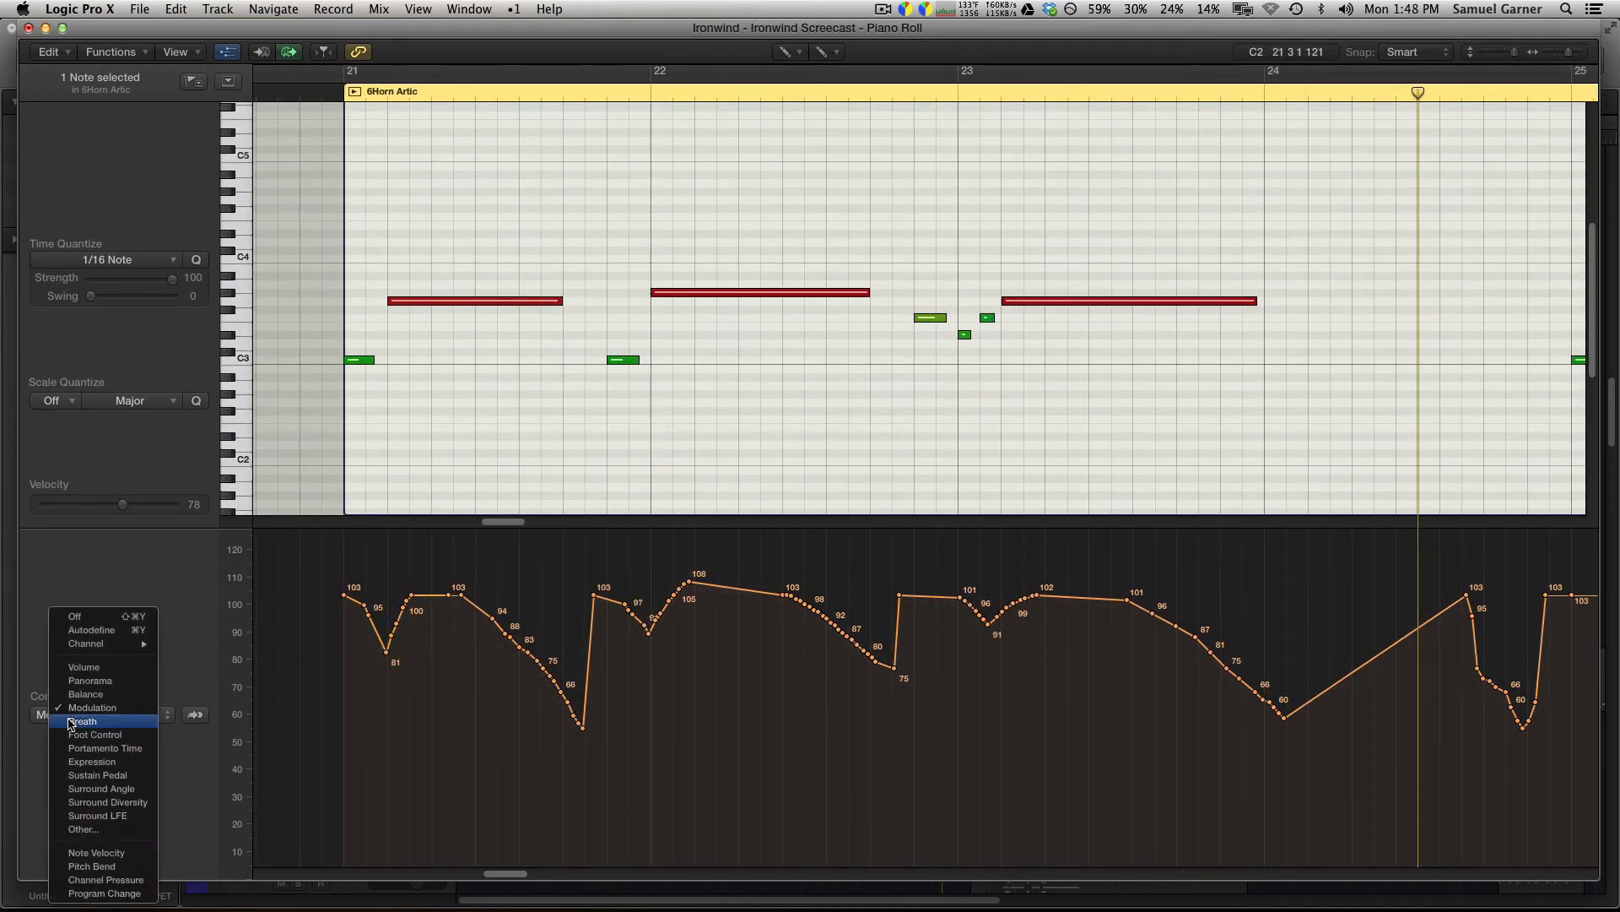
{"action": "left_click", "coordinate": [121, 769]}
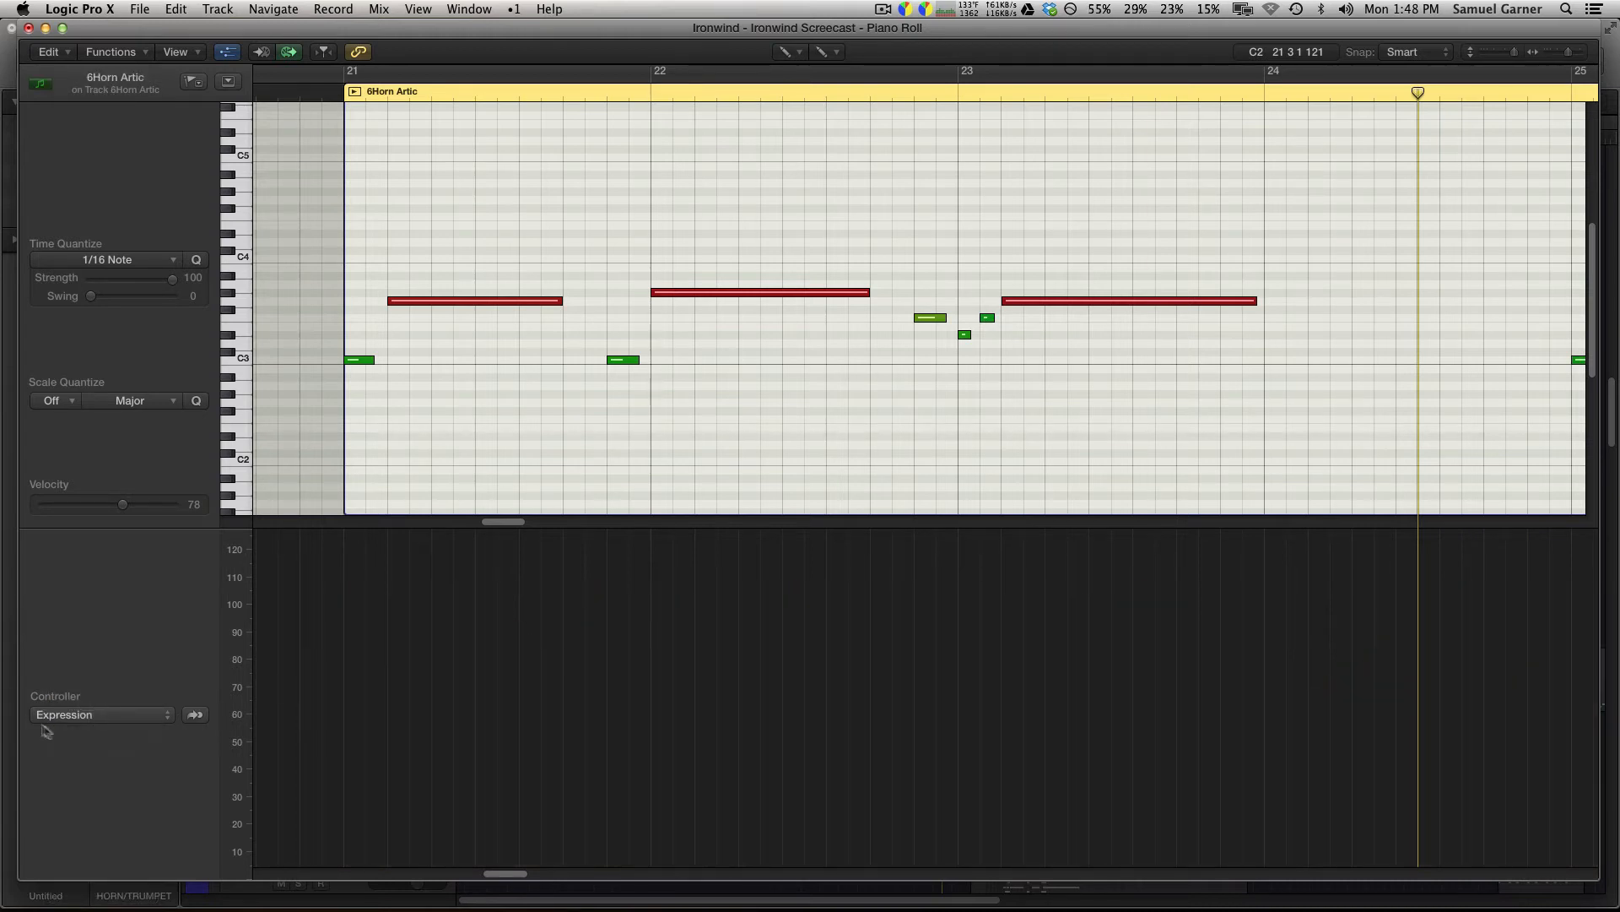
{"action": "key", "text": "super+Down"}
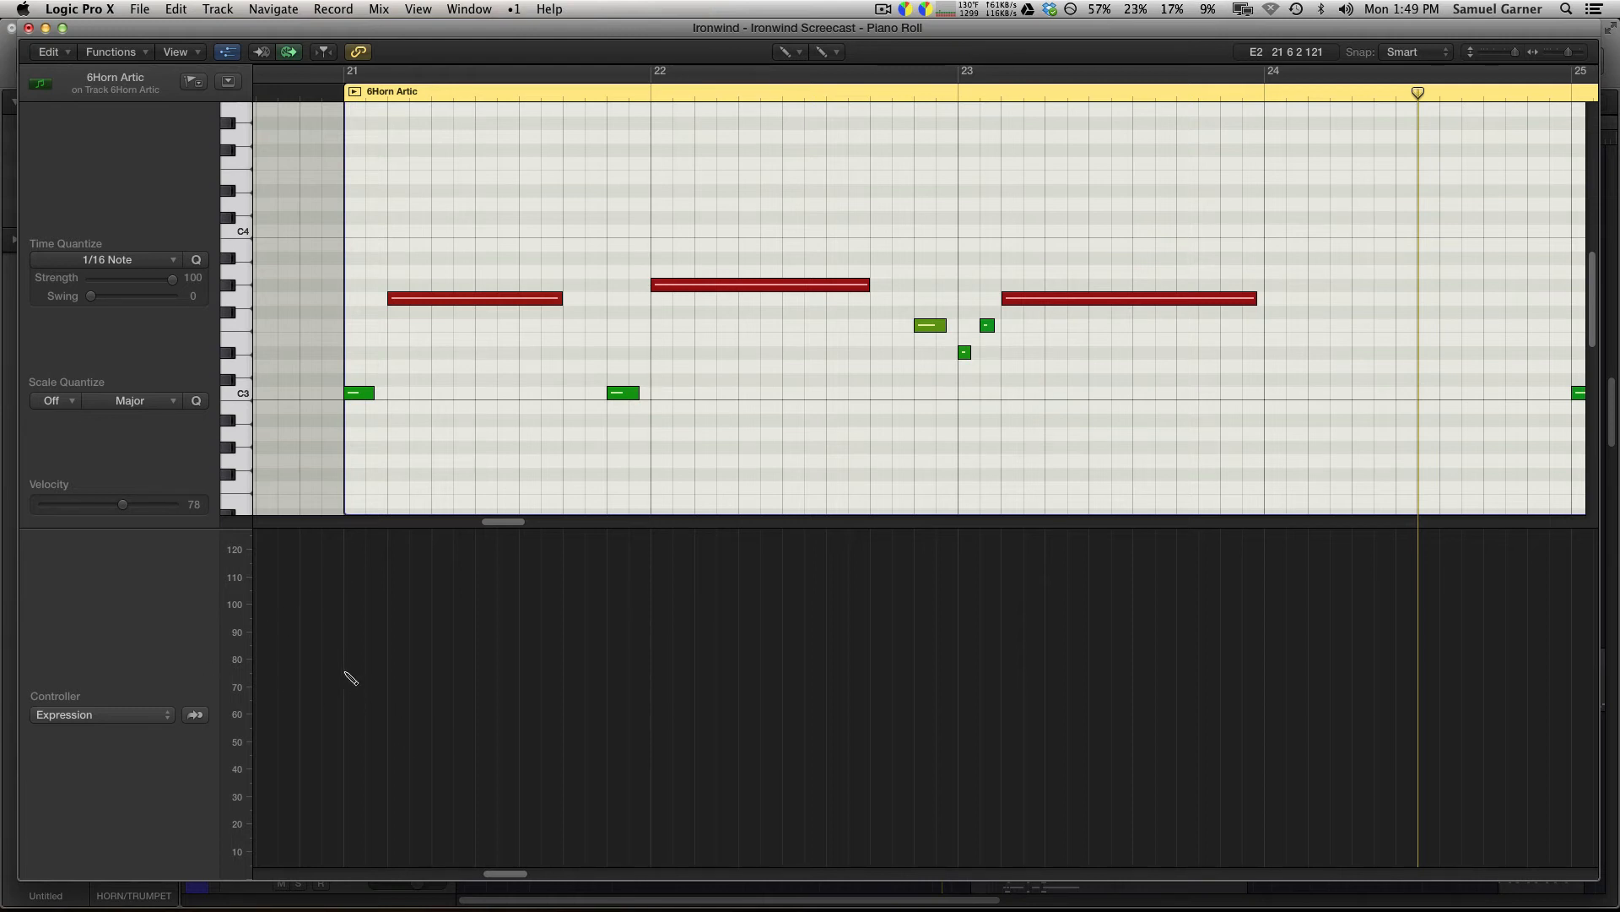
{"action": "left_click", "coordinate": [345, 599]}
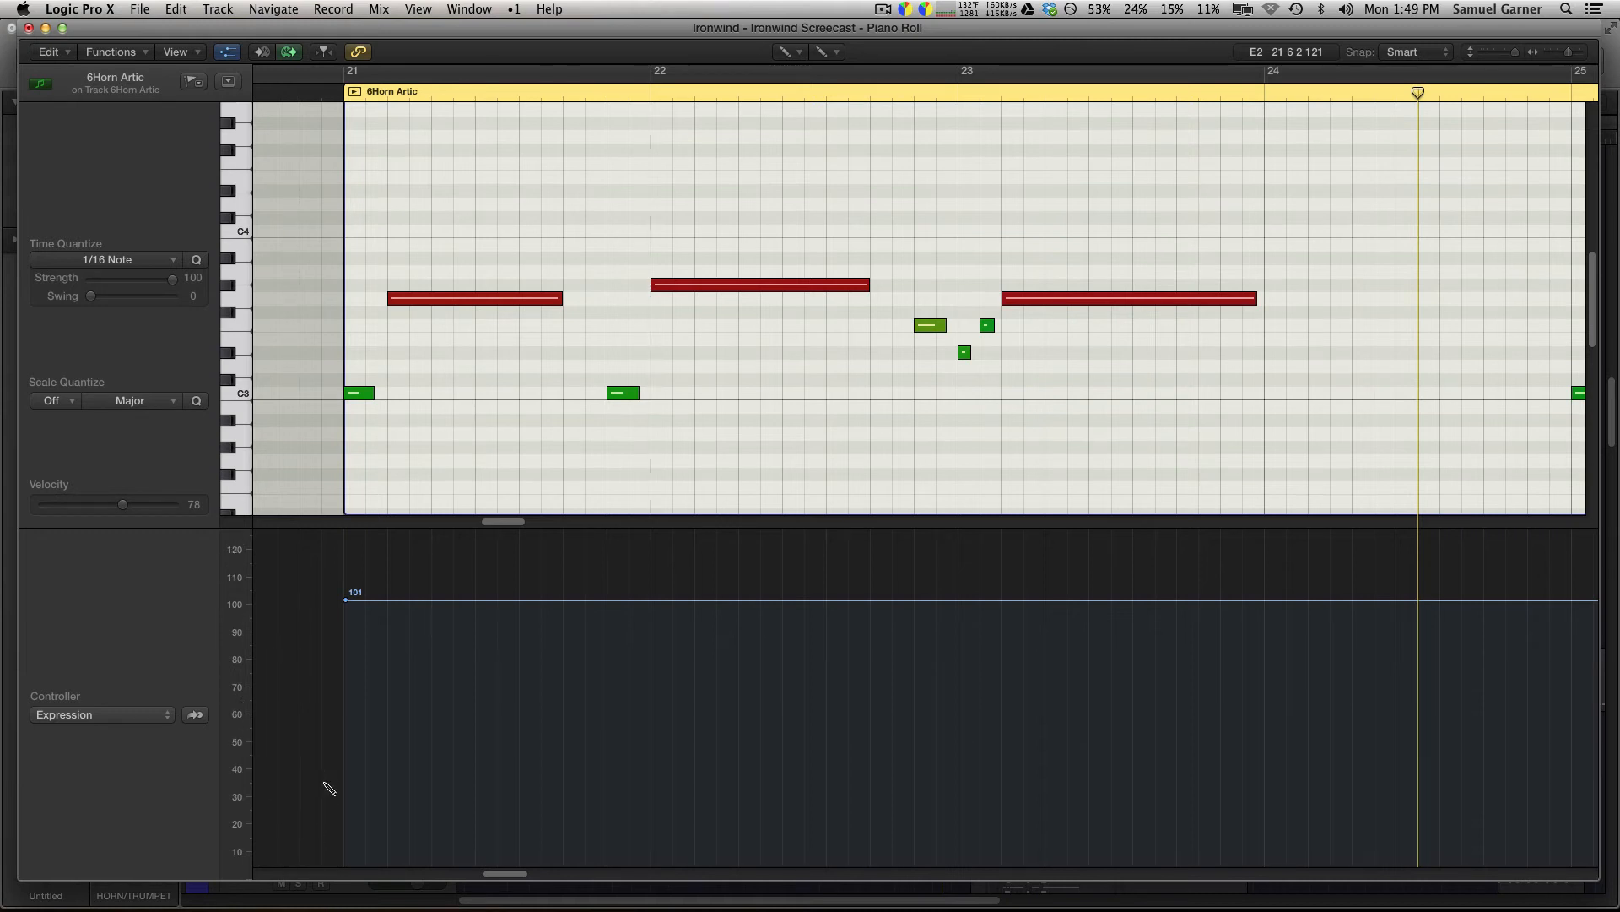
{"action": "left_click", "coordinate": [322, 92]}
{"action": "key", "text": "space"}
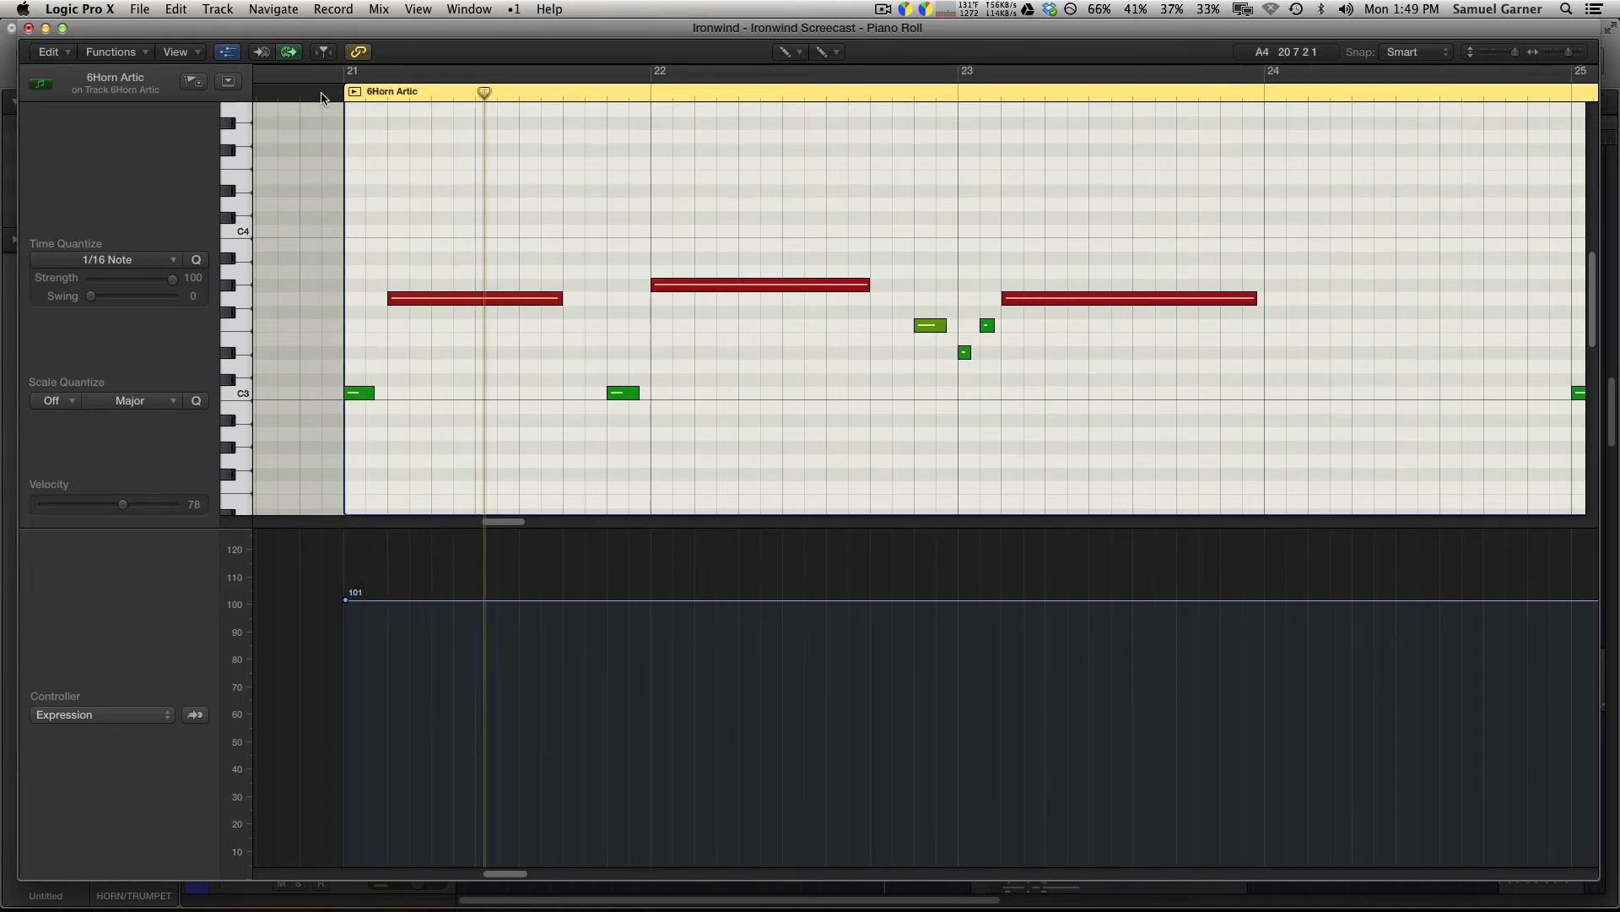
{"action": "key", "text": "space"}
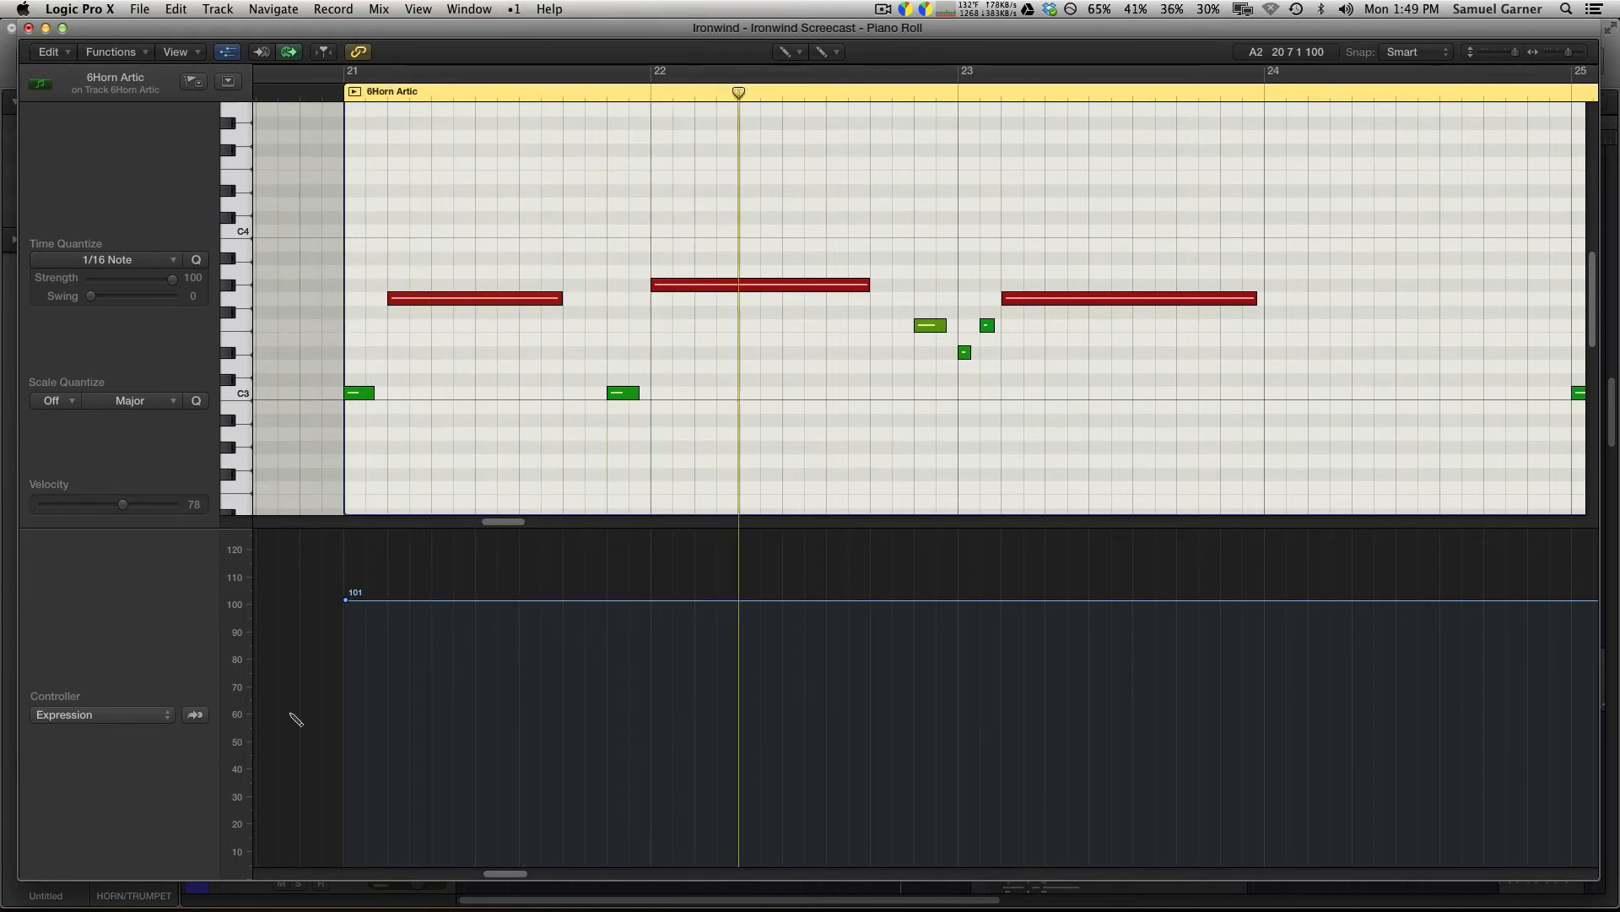
Lower the starting expression point to 20 with the Pointer tool and replay the phrase from just before bar 21.
{"action": "key", "text": "t"}
{"action": "key", "text": "t"}
{"action": "left_click_drag", "start_coordinate": [345, 751], "coordinate": [346, 816]}
{"action": "left_click", "coordinate": [316, 93]}
{"action": "key", "text": "space"}
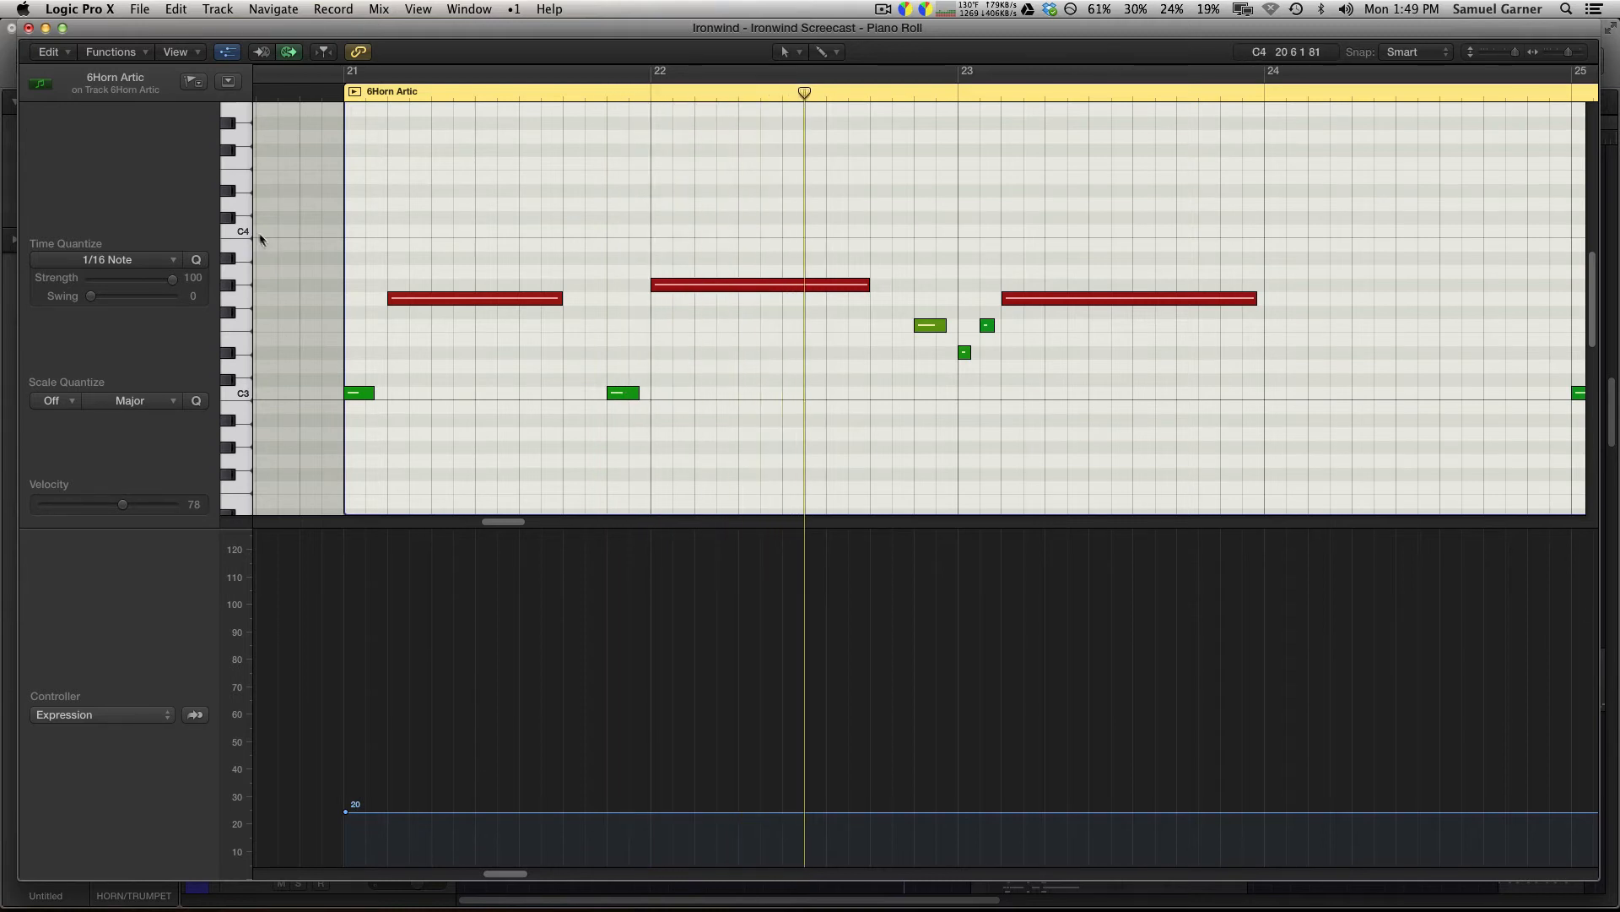
{"action": "left_click", "coordinate": [302, 95]}
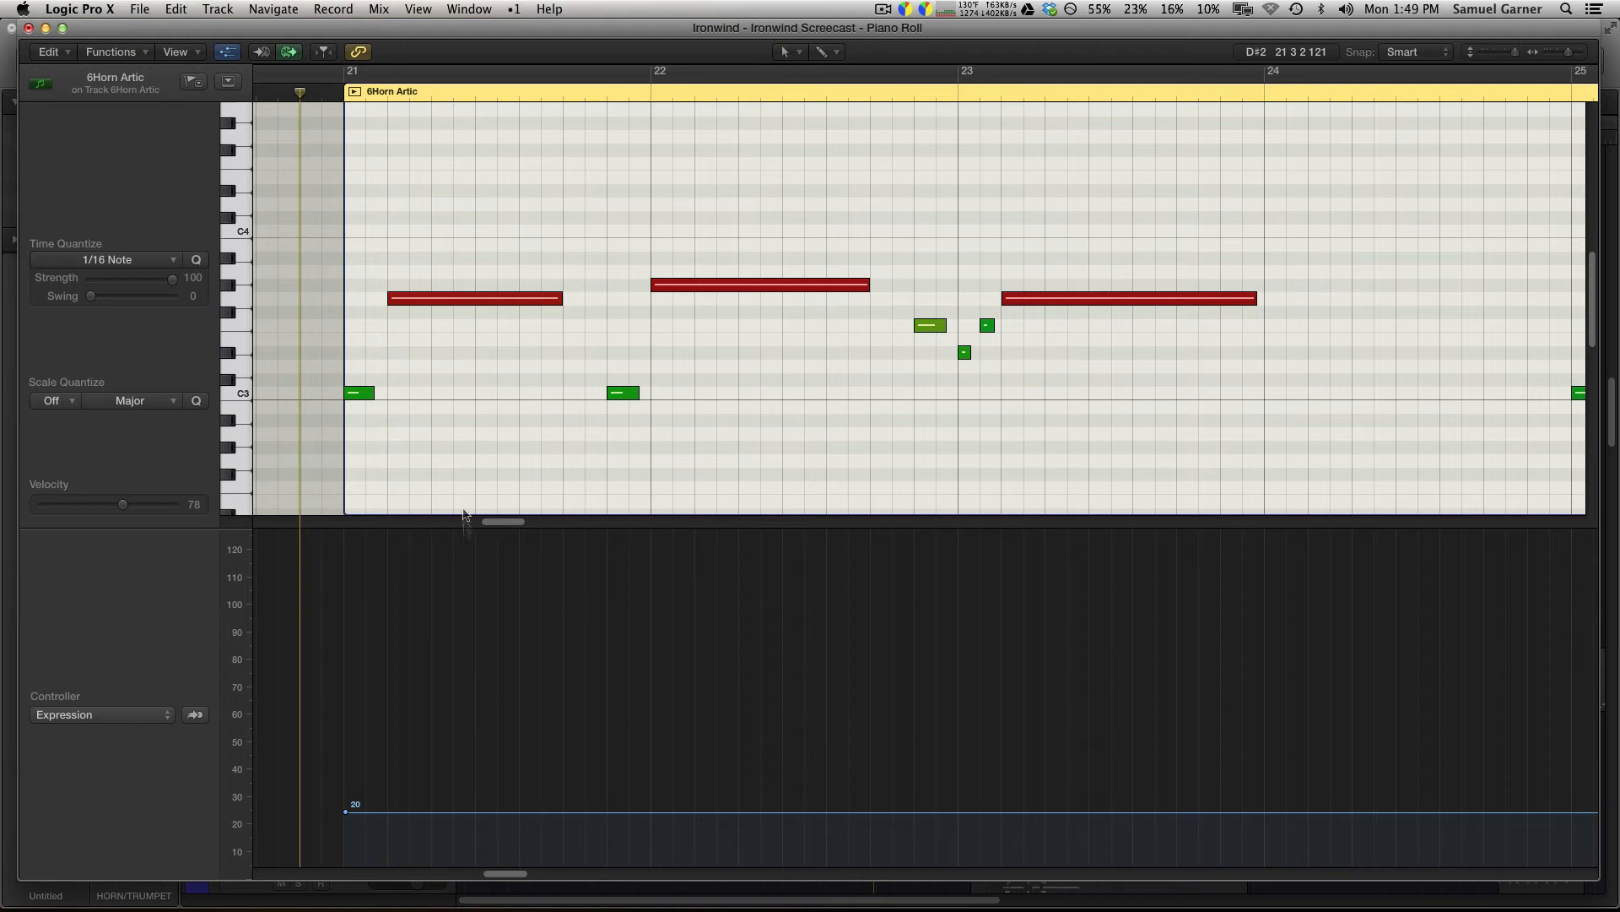
{"action": "left_click", "coordinate": [321, 93]}
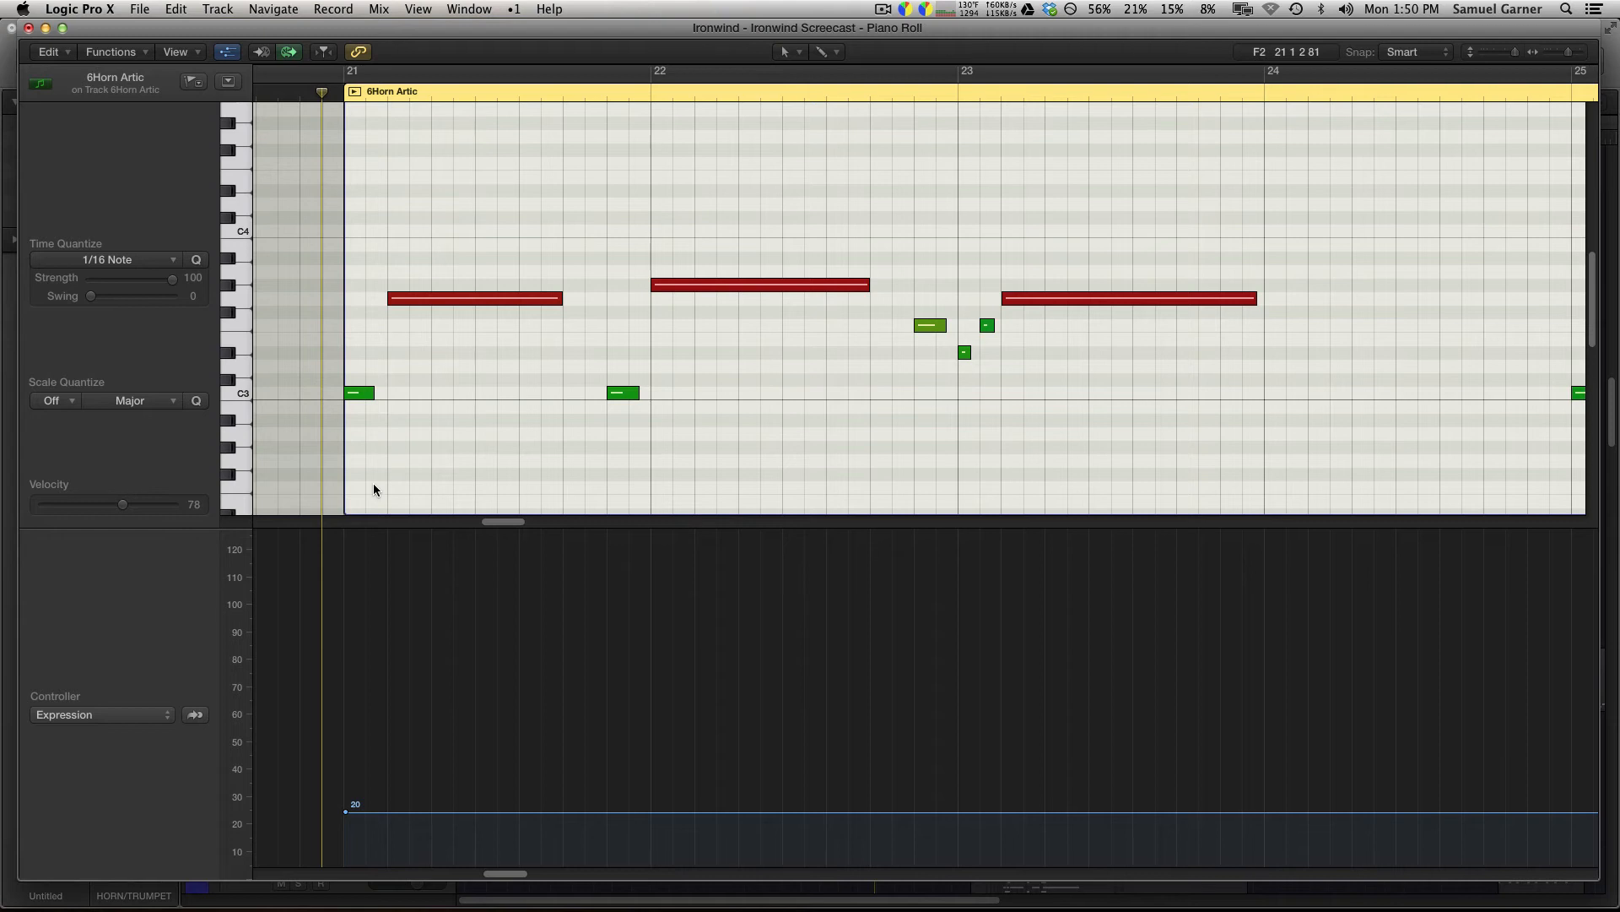
{"action": "key", "text": "space"}
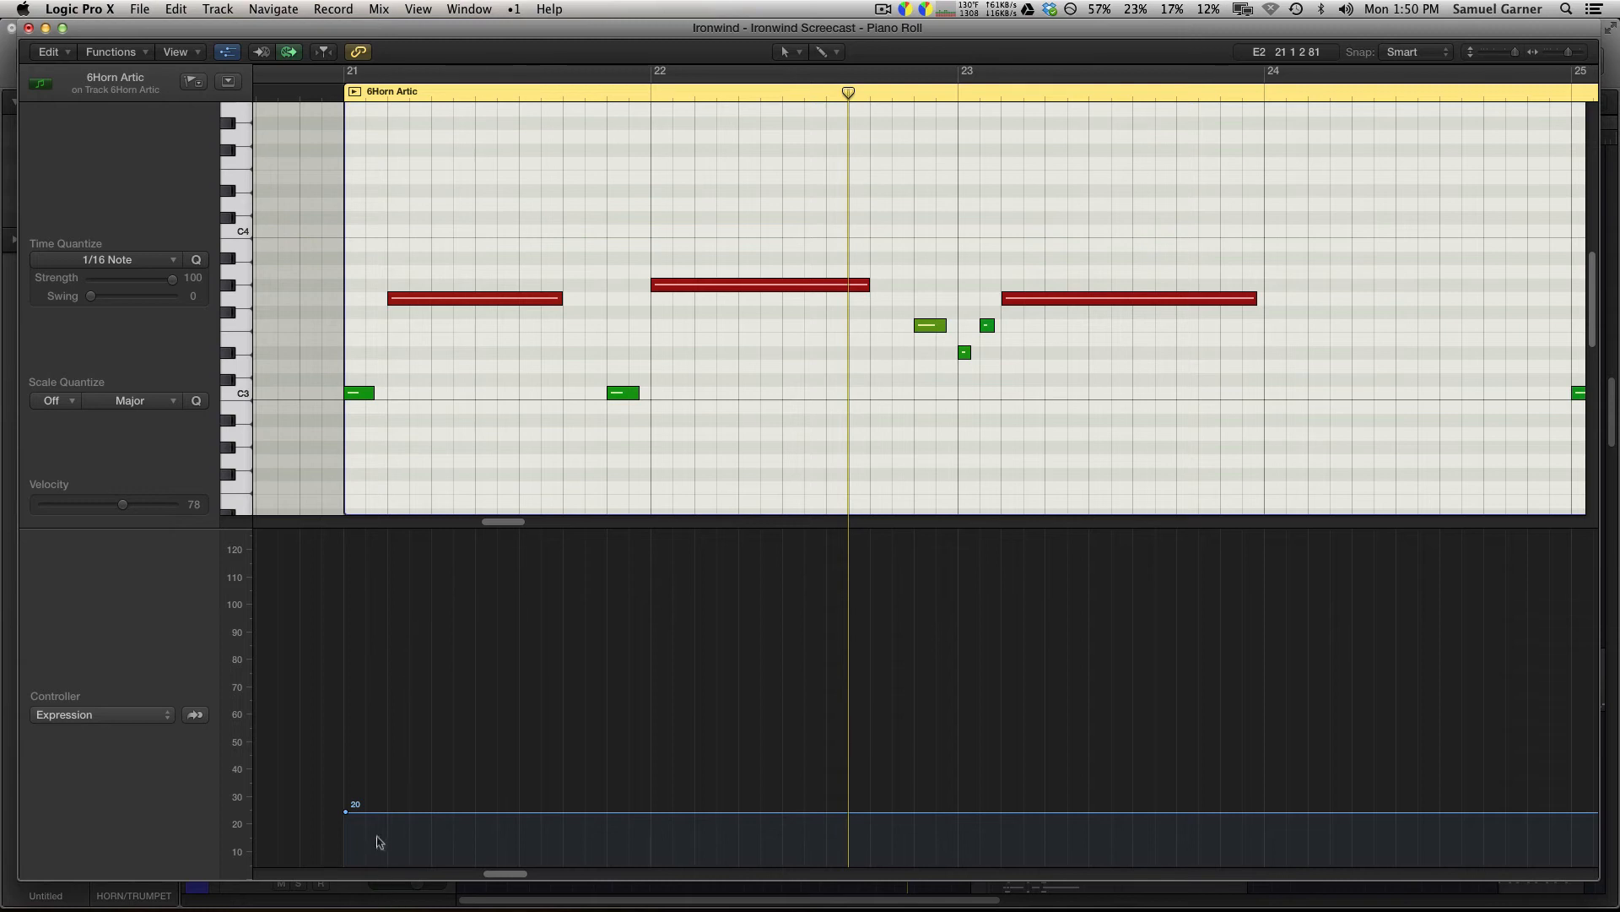
Raise the starting expression point to 108, then pencil a brief dip to 101 and a fall from 107 to 88 under the first long note.
{"action": "left_click_drag", "start_coordinate": [347, 817], "coordinate": [344, 601]}
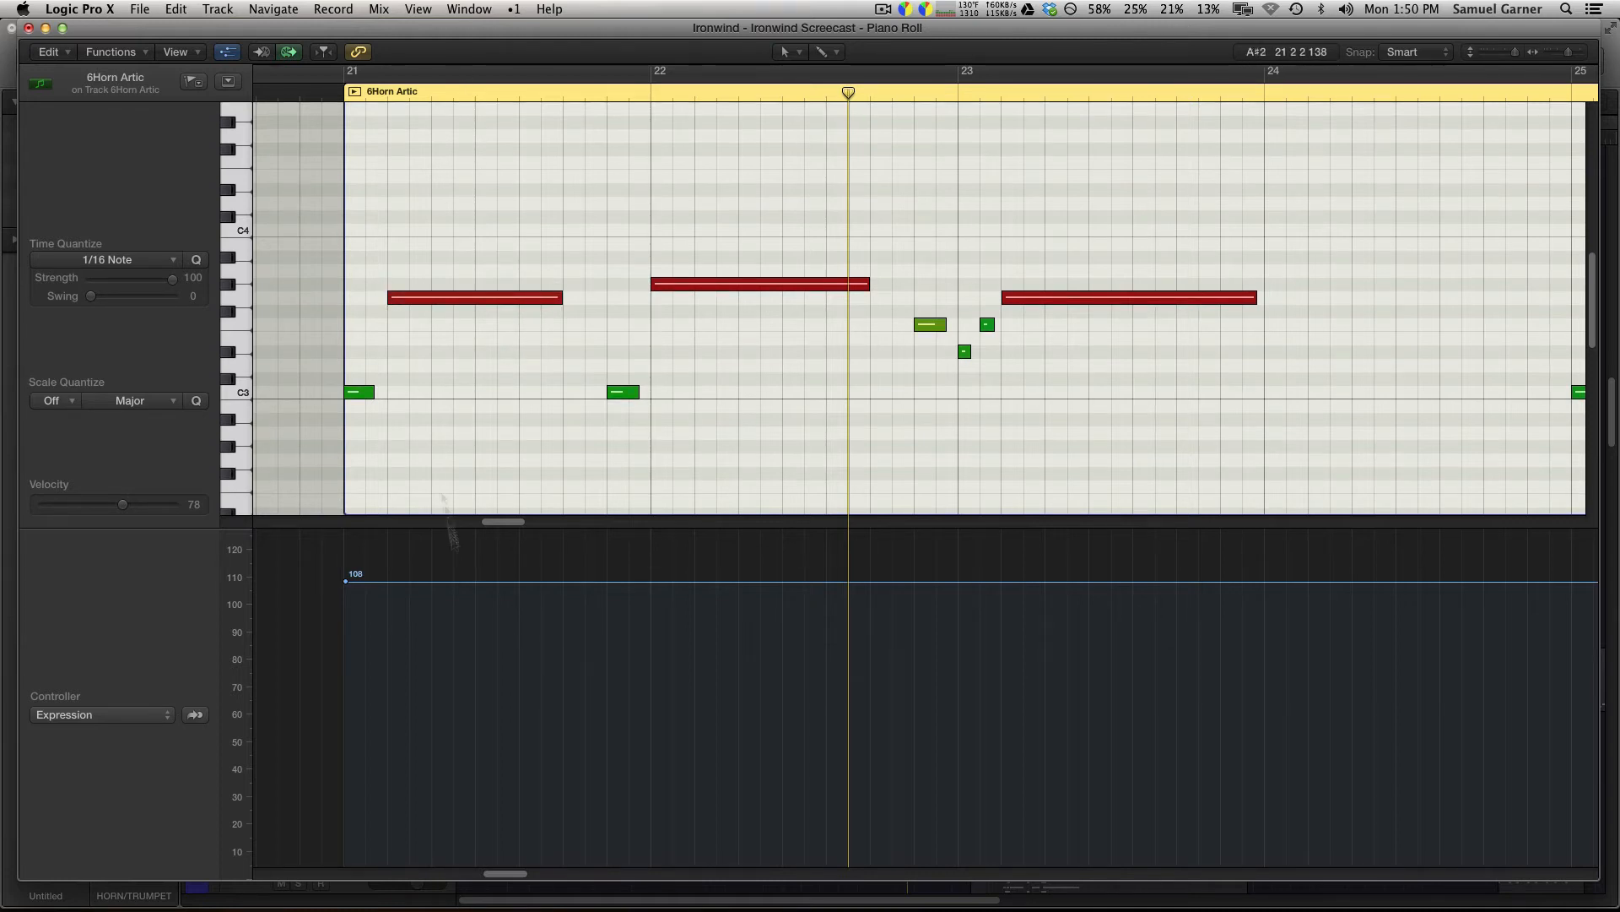
{"action": "key", "text": "t"}
{"action": "key", "text": "p"}
{"action": "left_click_drag", "start_coordinate": [506, 585], "coordinate": [578, 638]}
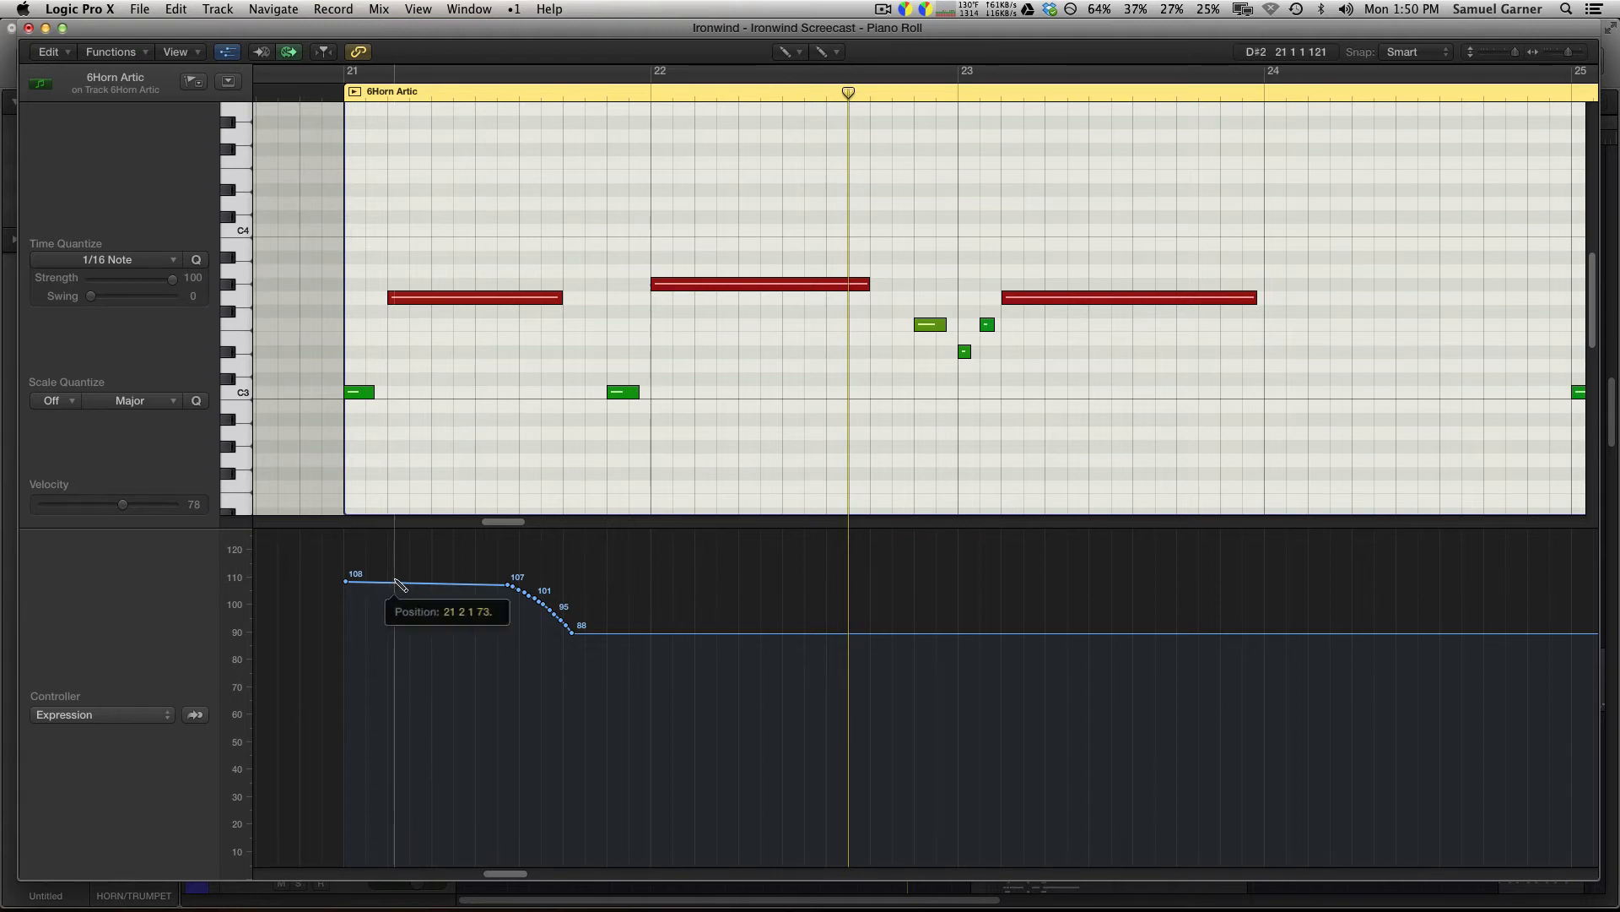
{"action": "key", "text": "space"}
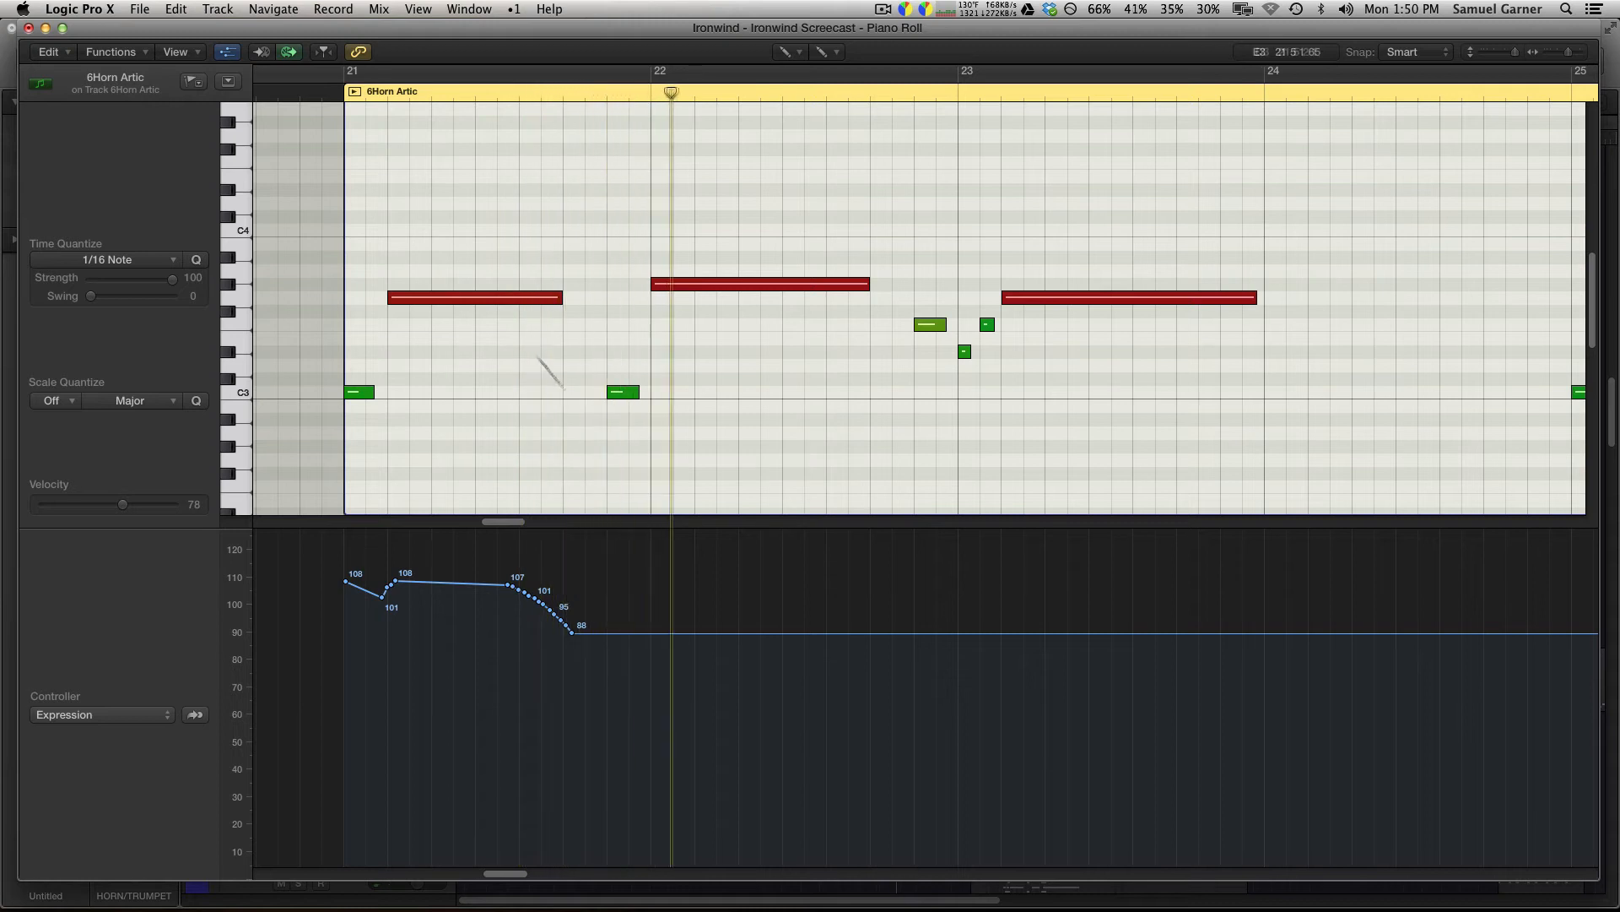
Return the expression to 107 at the second C3 note, draw a fall from 105 to 75 ending the second long note, and replay.
{"action": "left_click", "coordinate": [604, 582]}
{"action": "left_click_drag", "start_coordinate": [790, 587], "coordinate": [875, 675]}
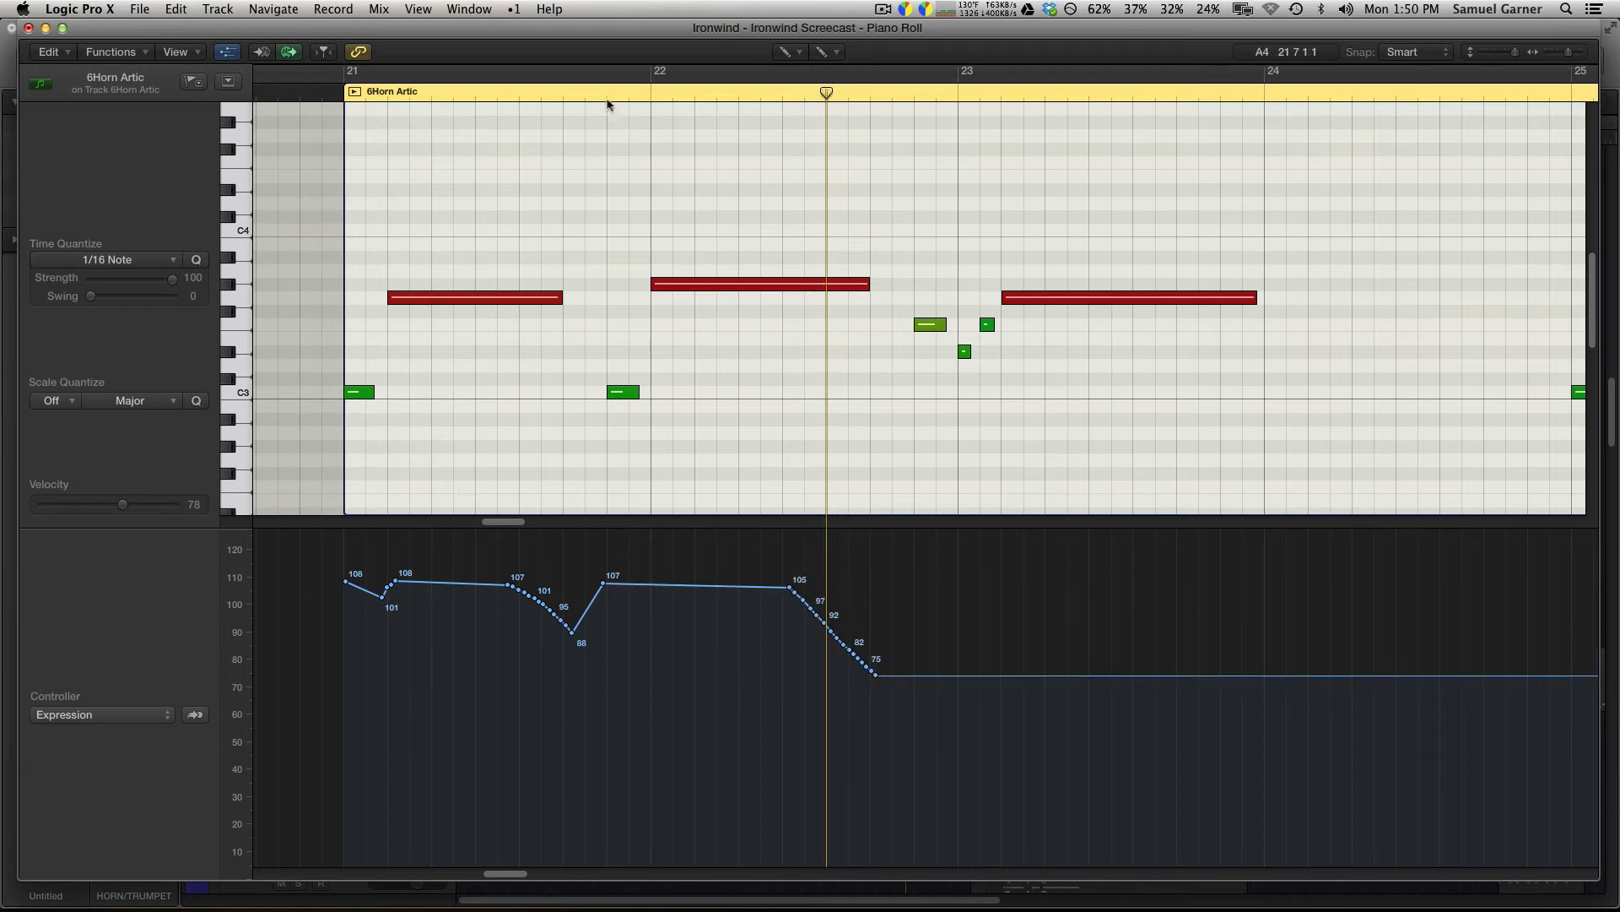
{"action": "left_click", "coordinate": [606, 94]}
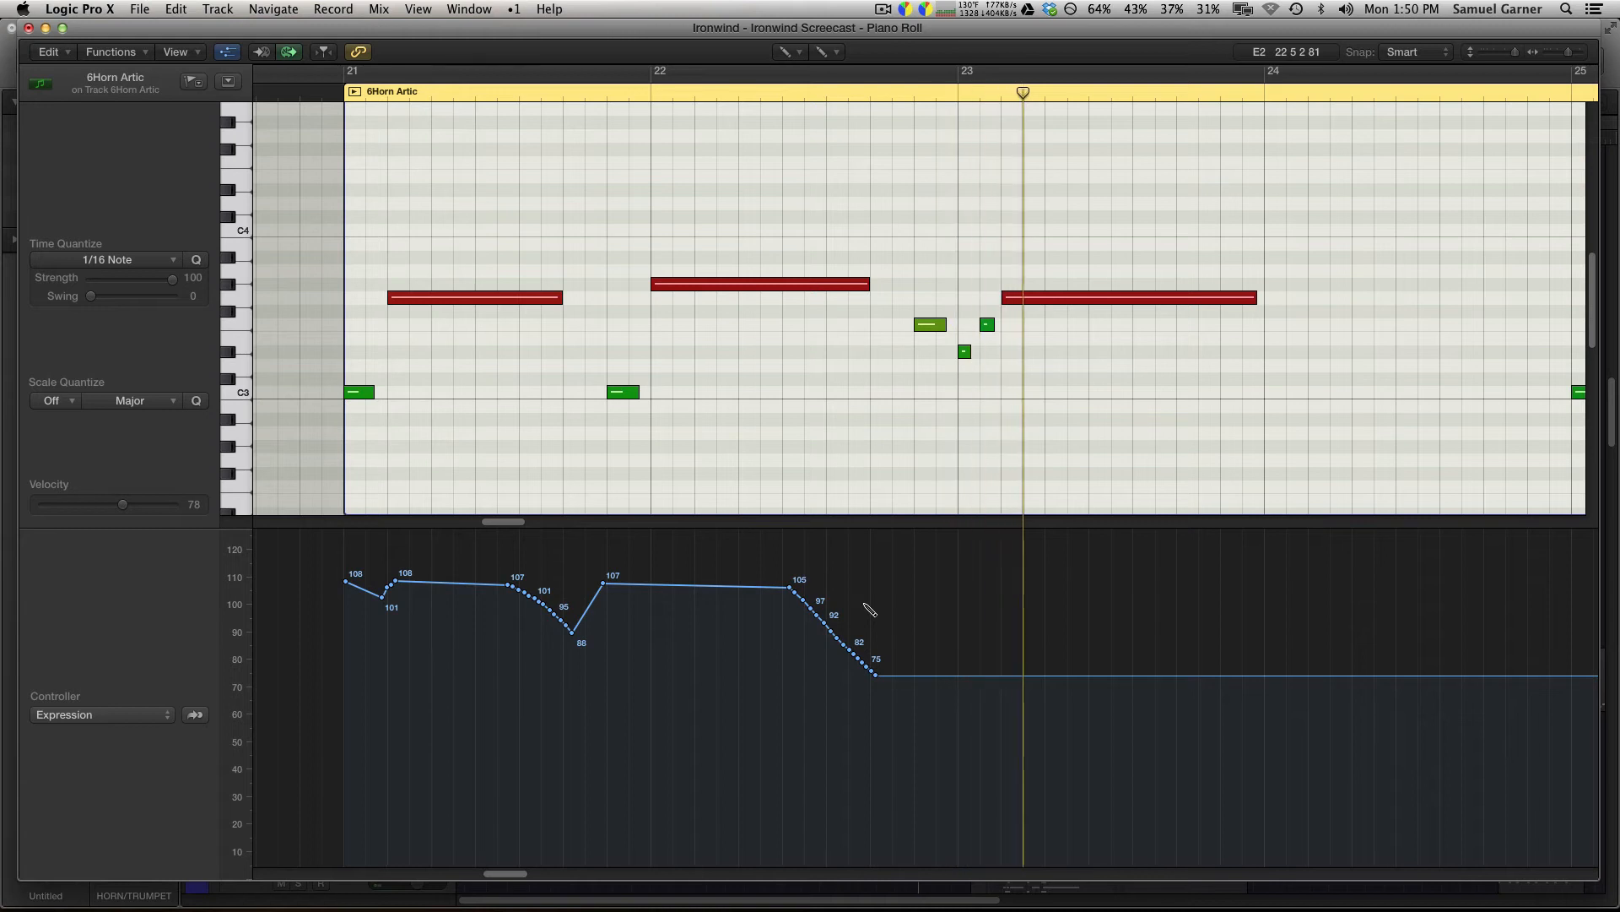
Add an expression point at 107 just before bar 23, redraw the preceding fall as a curve from 107 to 74, and play the phrase.
{"action": "left_click", "coordinate": [907, 582]}
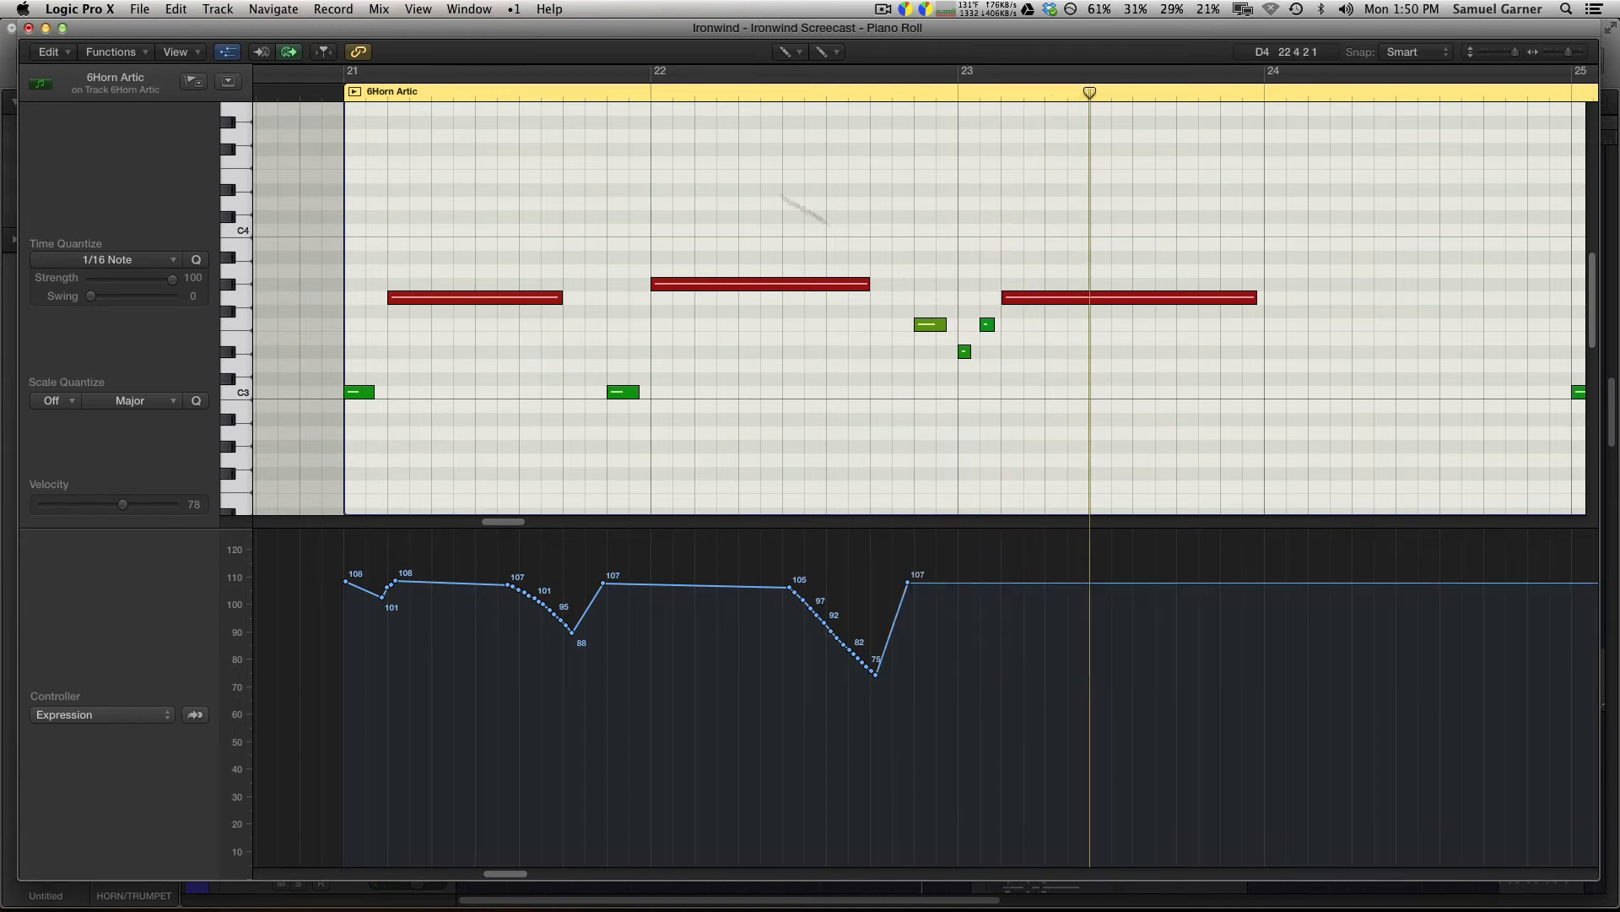
{"action": "left_click", "coordinate": [625, 91]}
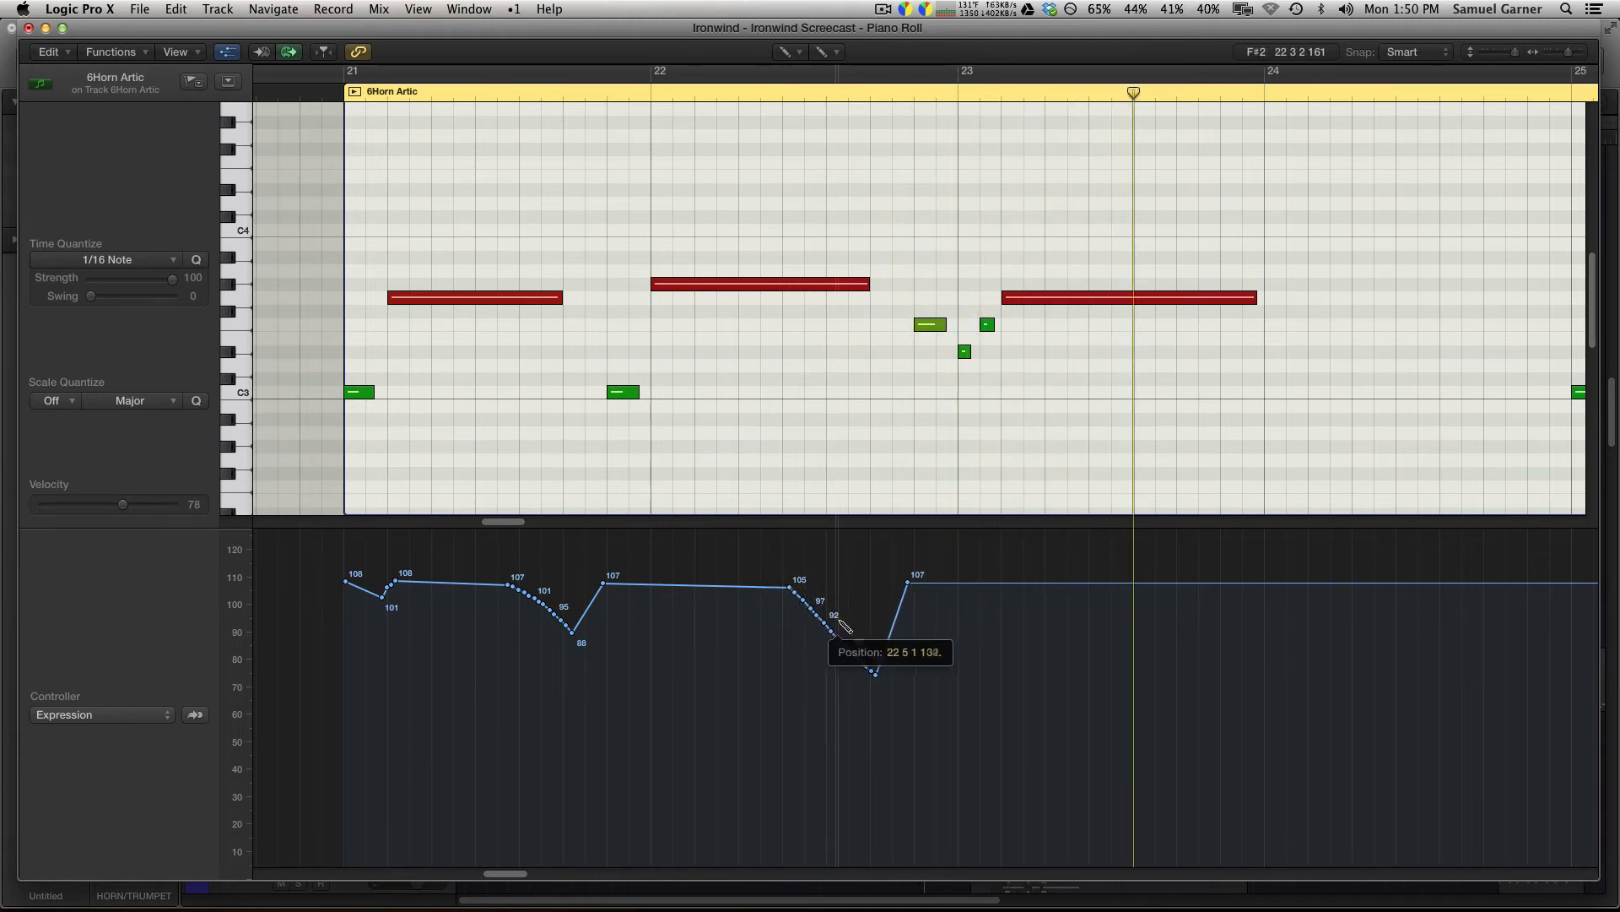
{"action": "left_click_drag", "start_coordinate": [843, 623], "coordinate": [874, 671]}
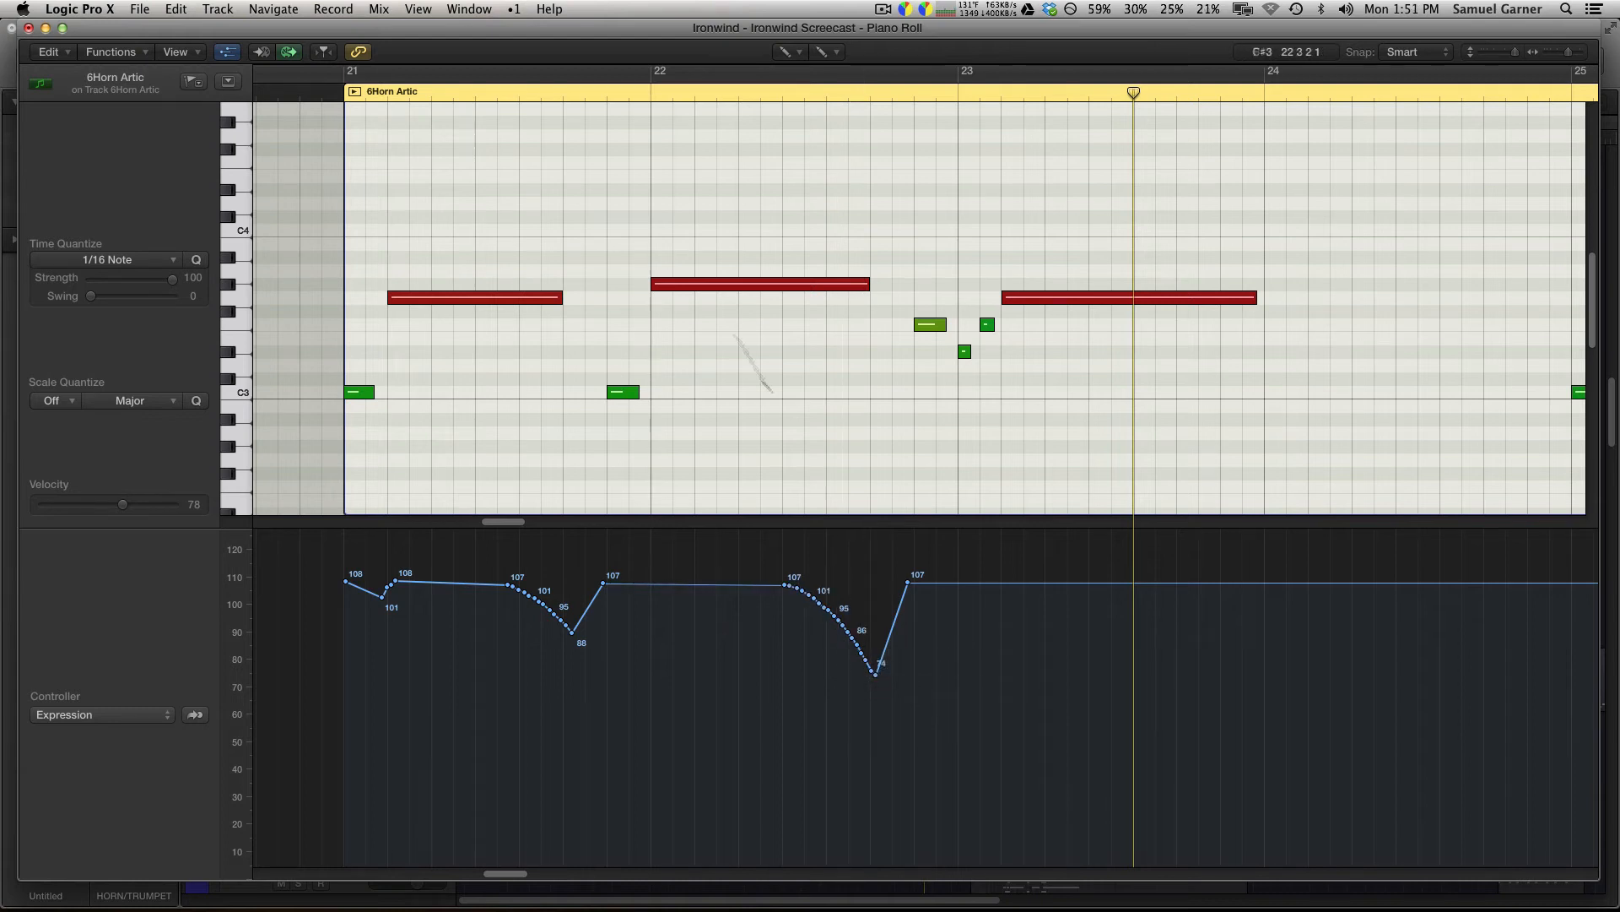
{"action": "left_click", "coordinate": [589, 92]}
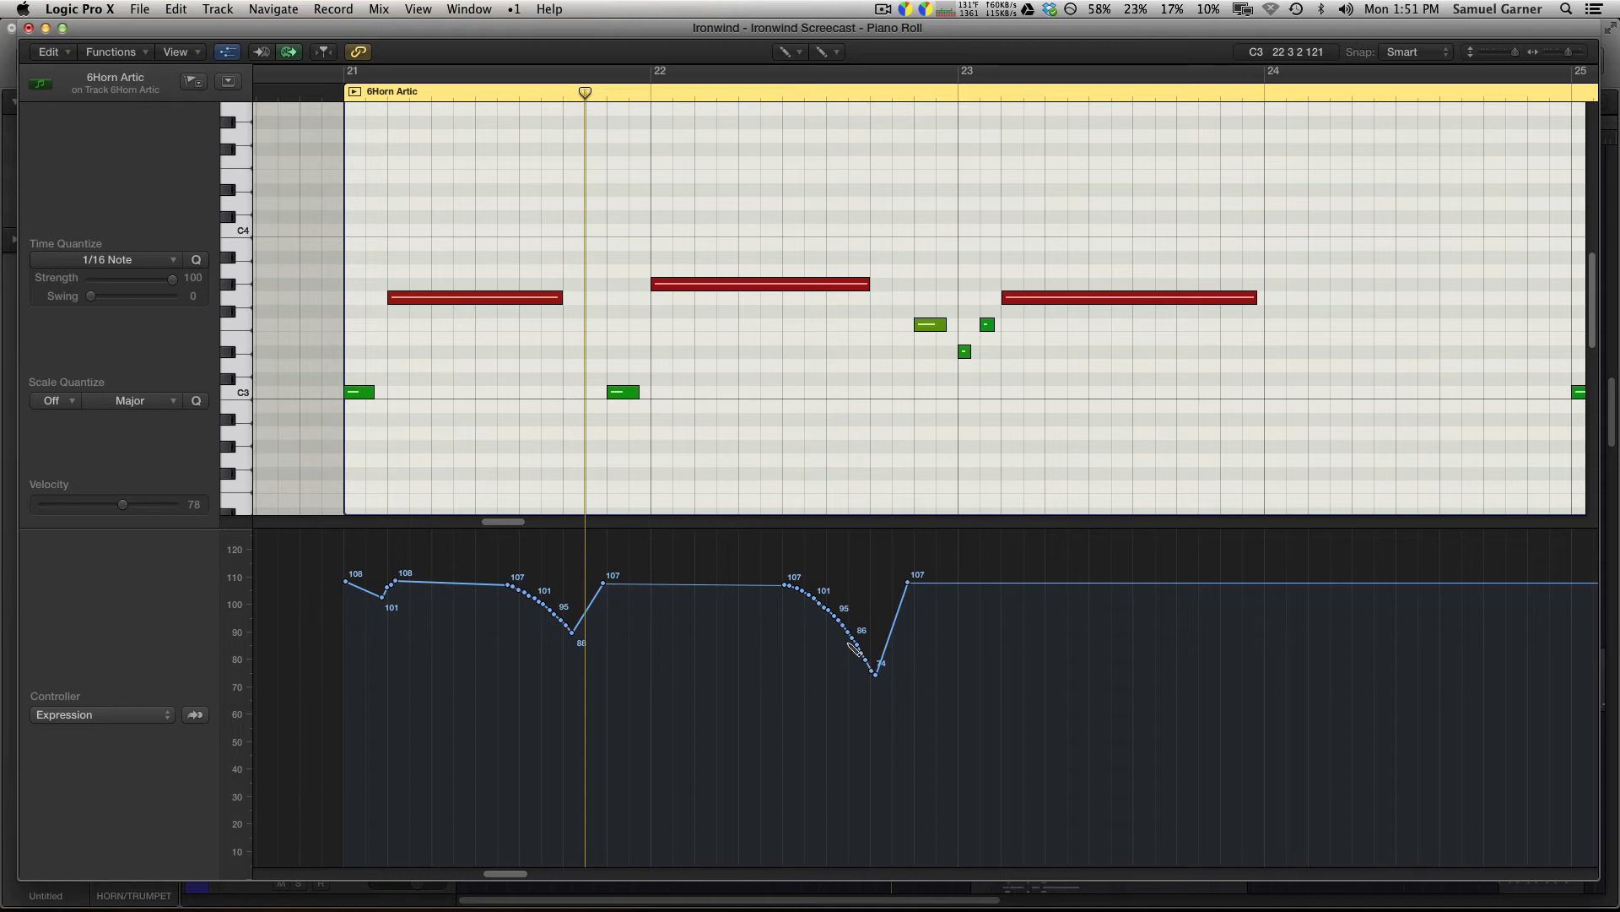
{"action": "key", "text": "space"}
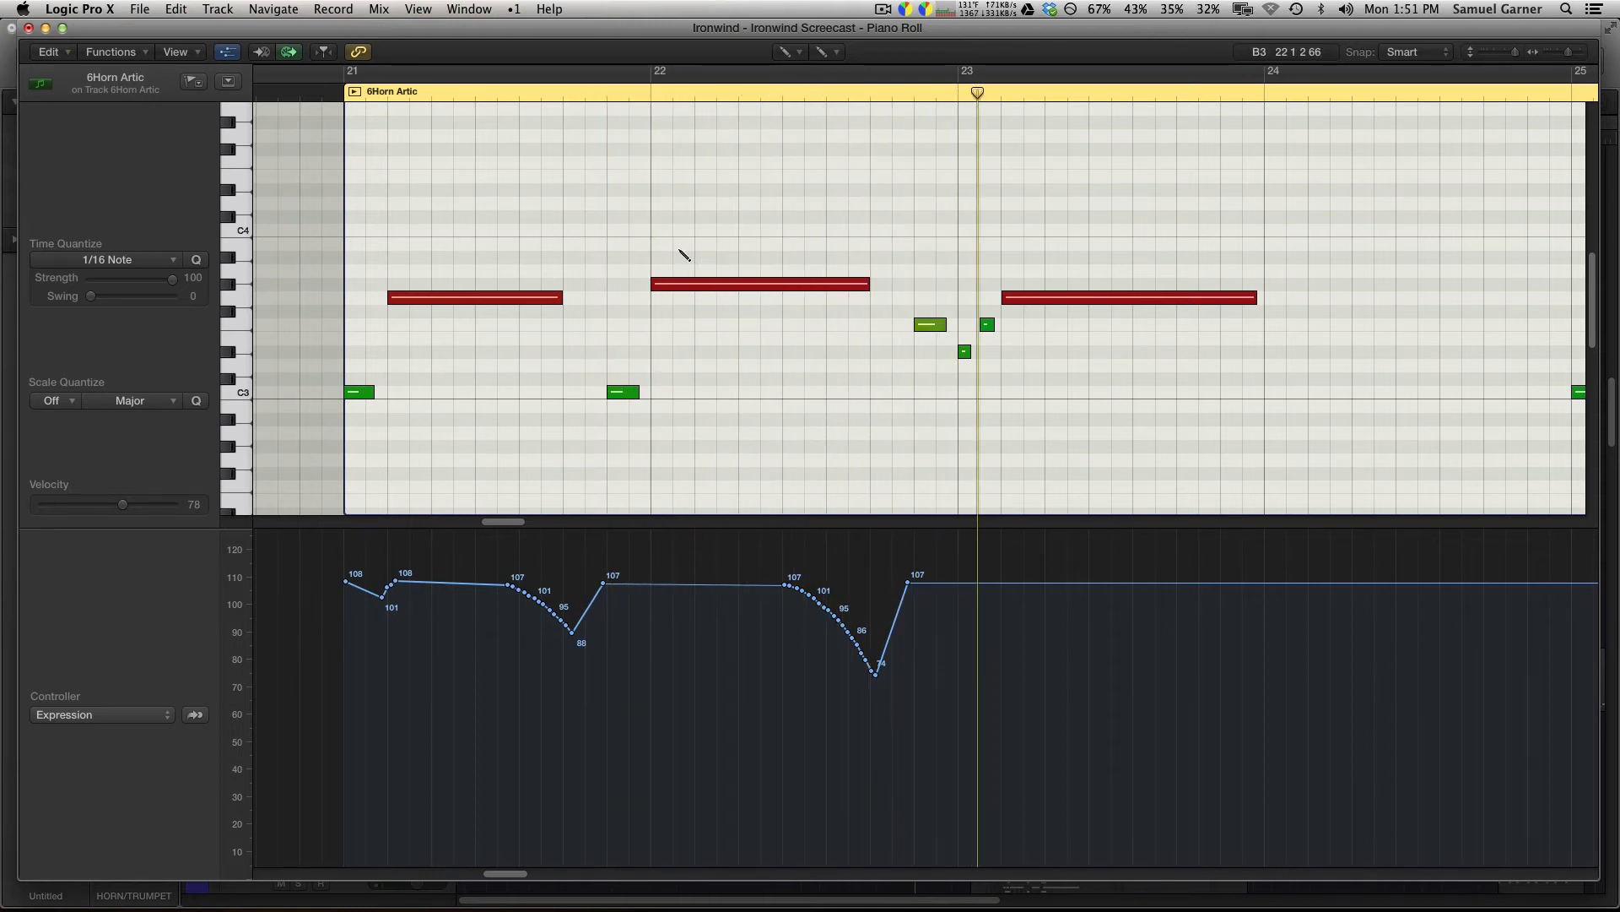
{"action": "key", "text": "super+Left"}
{"action": "key", "text": "super+Left"}
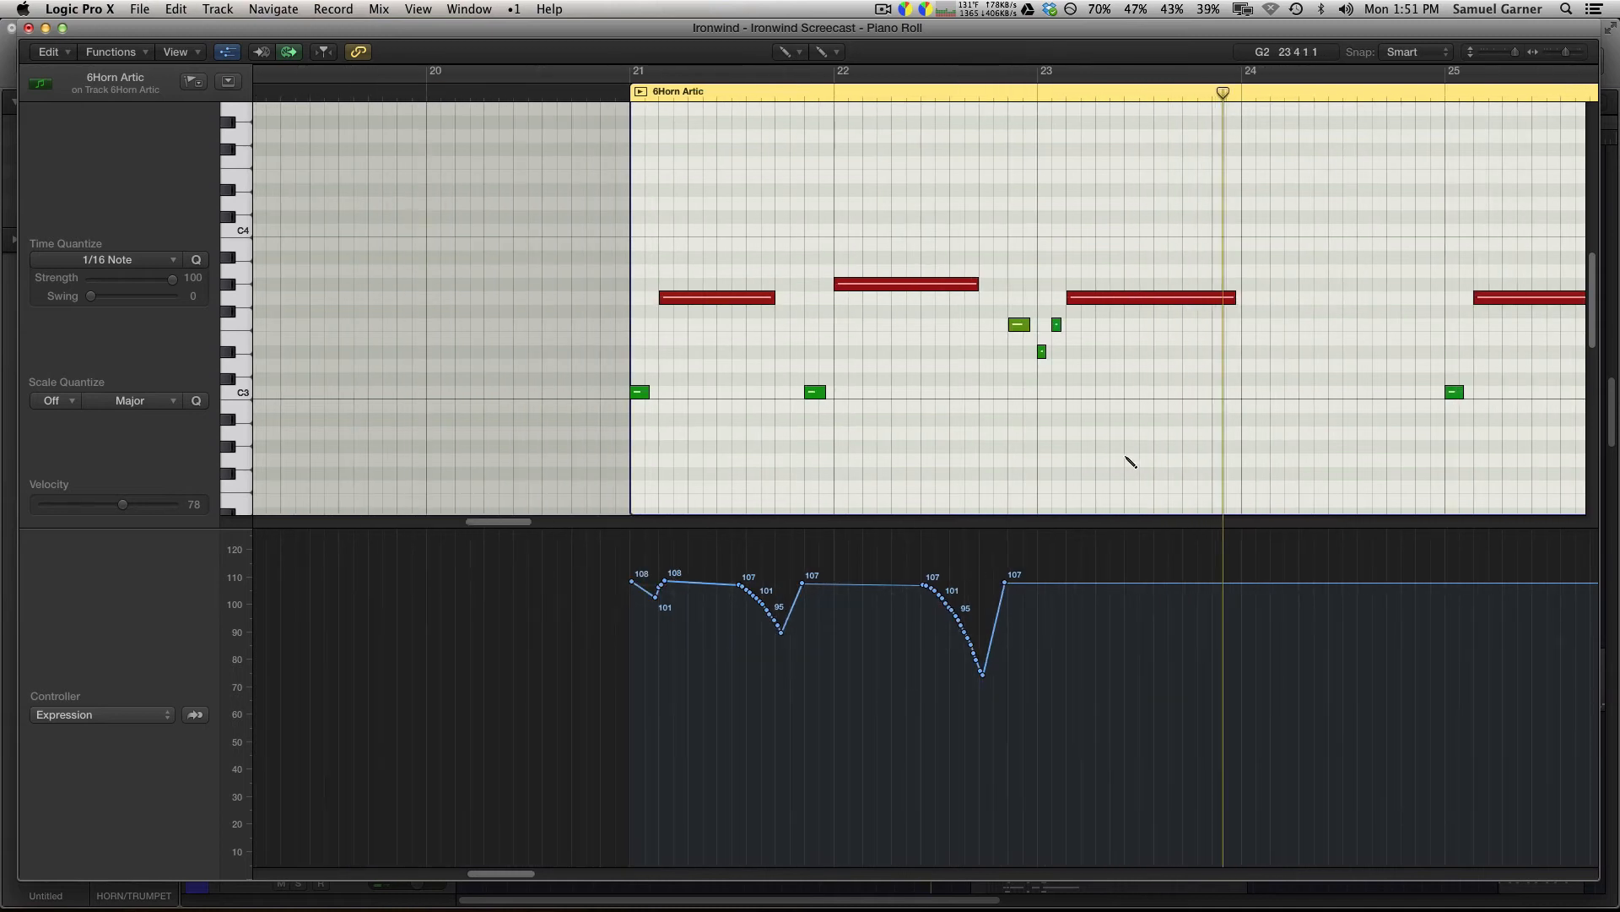
{"action": "scroll", "coordinate": [1127, 457], "scroll_direction": "right", "scroll_amount": 3}
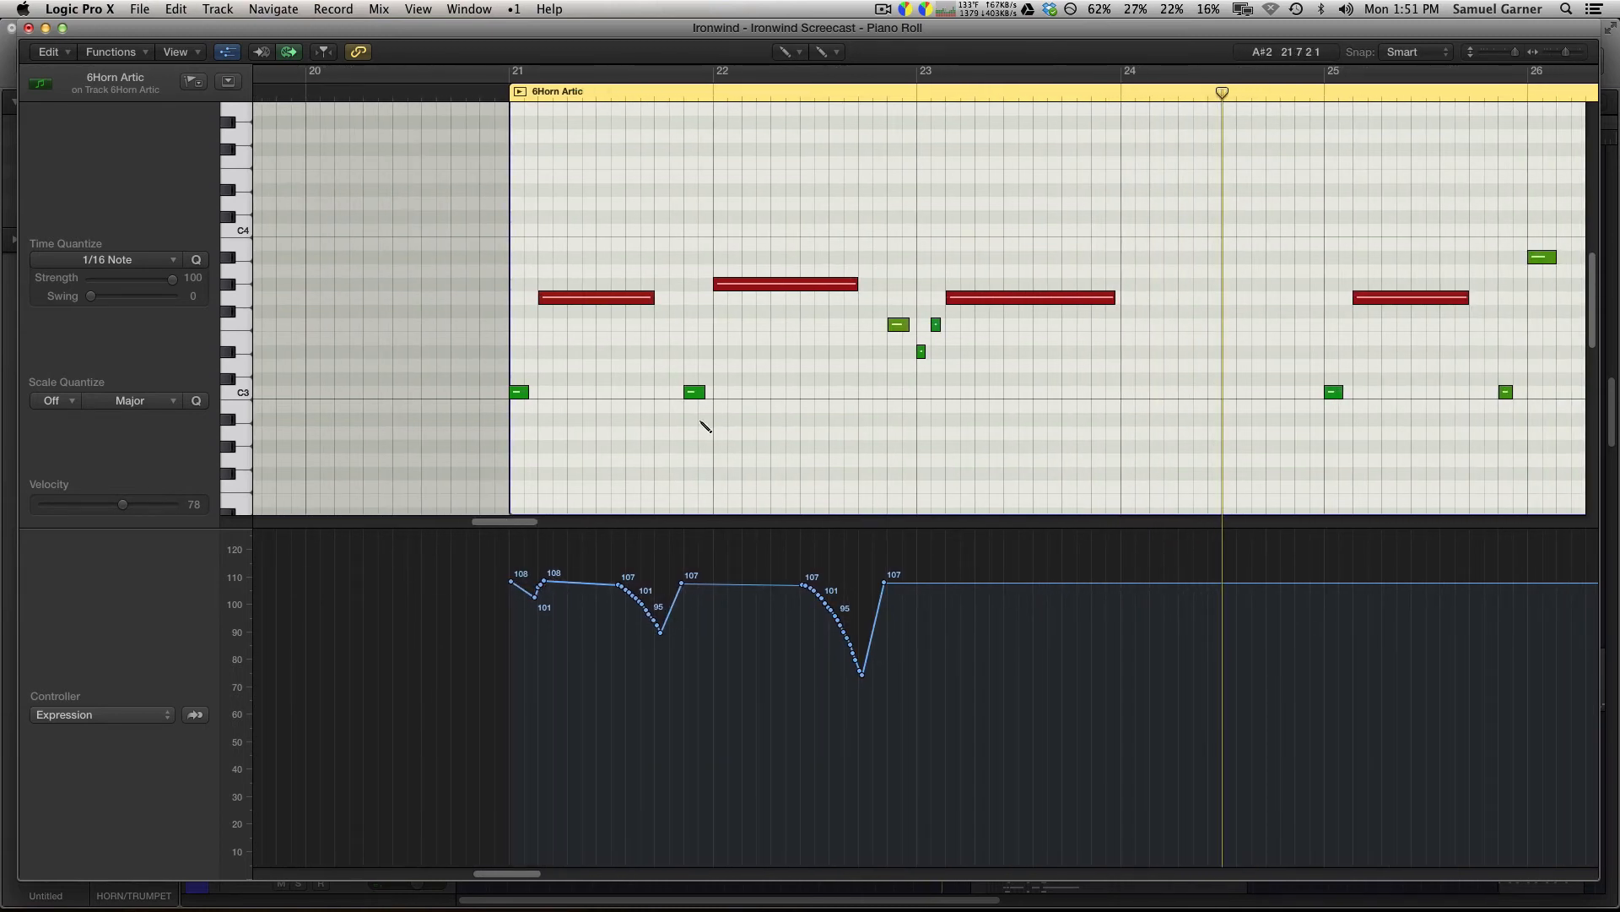
Return to the Pointer tool and review the list of controllers available beneath the notes, keeping Expression.
{"action": "key", "text": "t"}
{"action": "key", "text": "t"}
{"action": "left_click", "coordinate": [135, 717]}
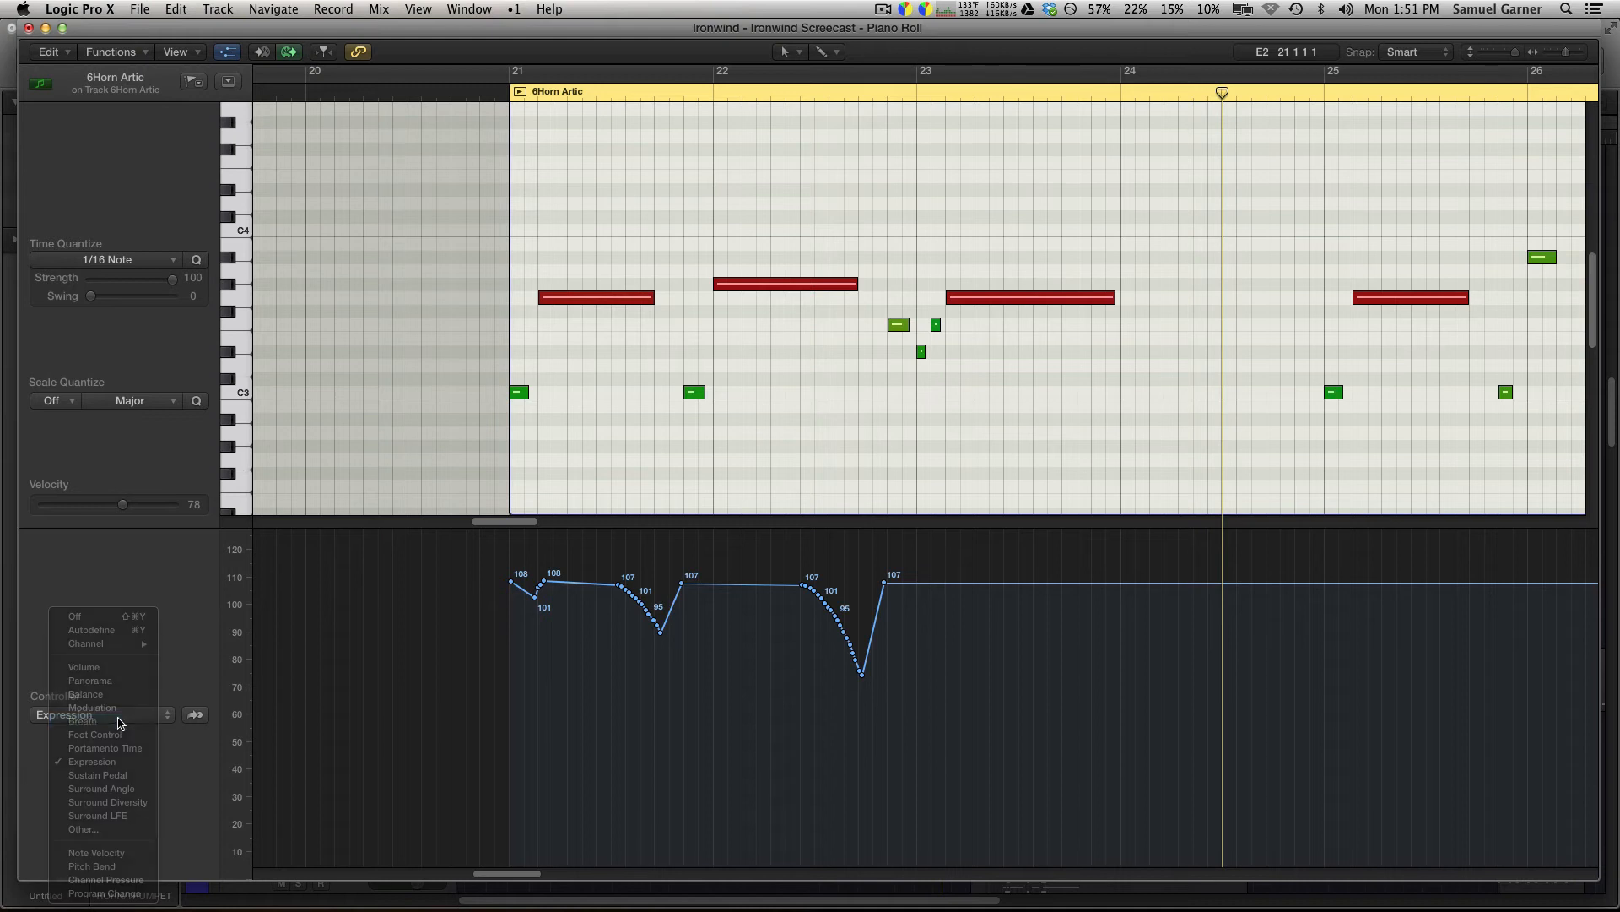
{"action": "left_click", "coordinate": [124, 760]}
{"action": "left_click", "coordinate": [124, 719]}
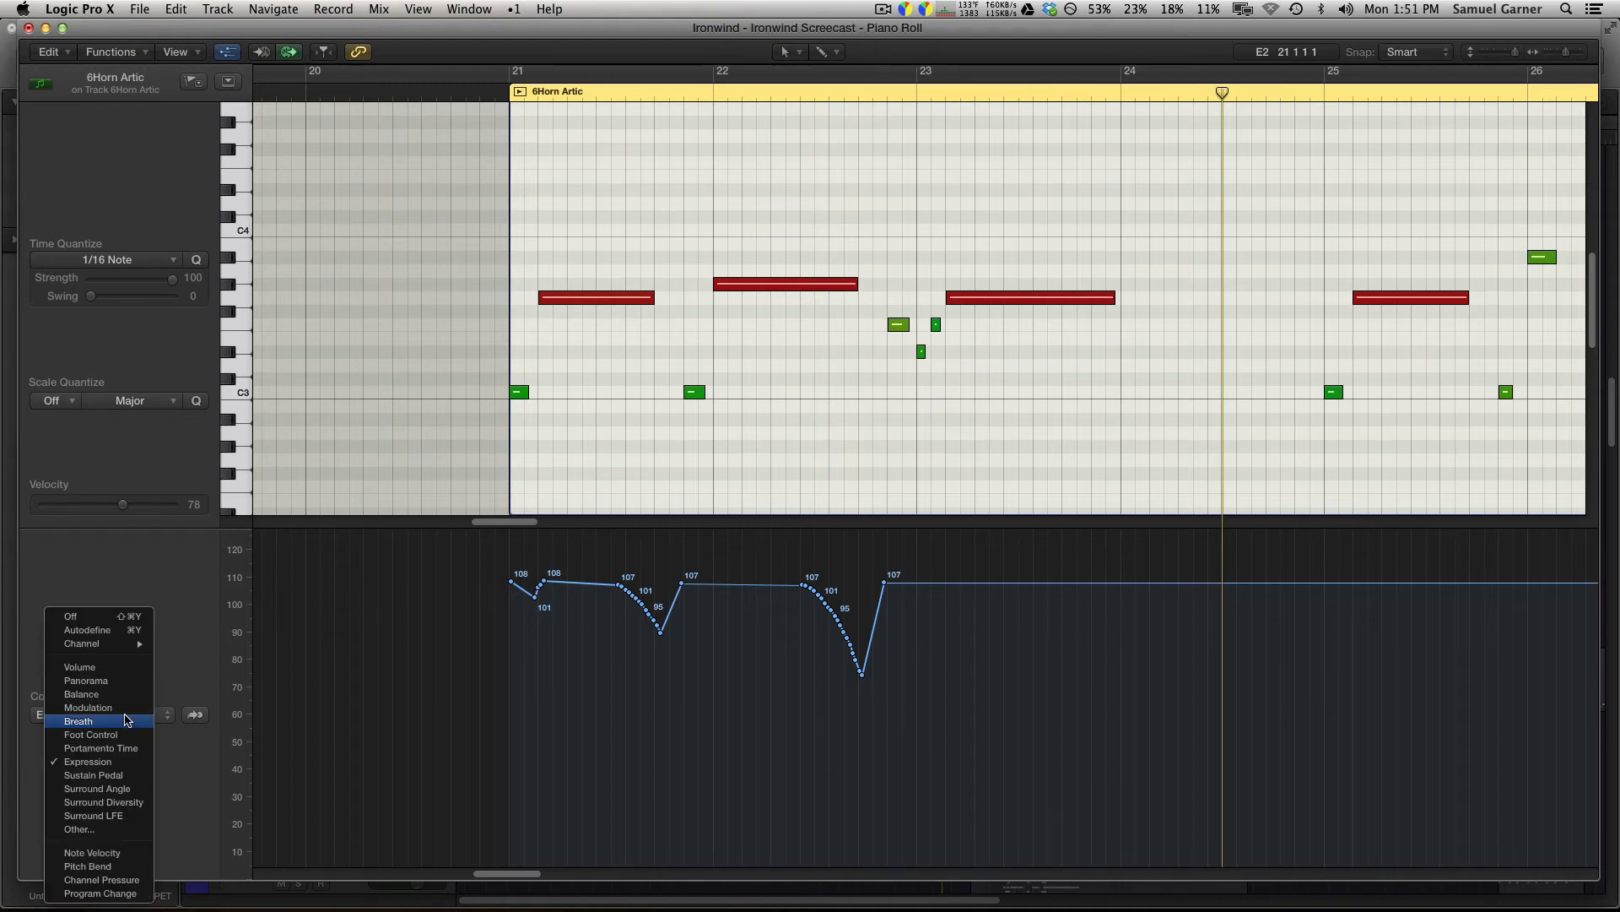
{"action": "left_click", "coordinate": [145, 584]}
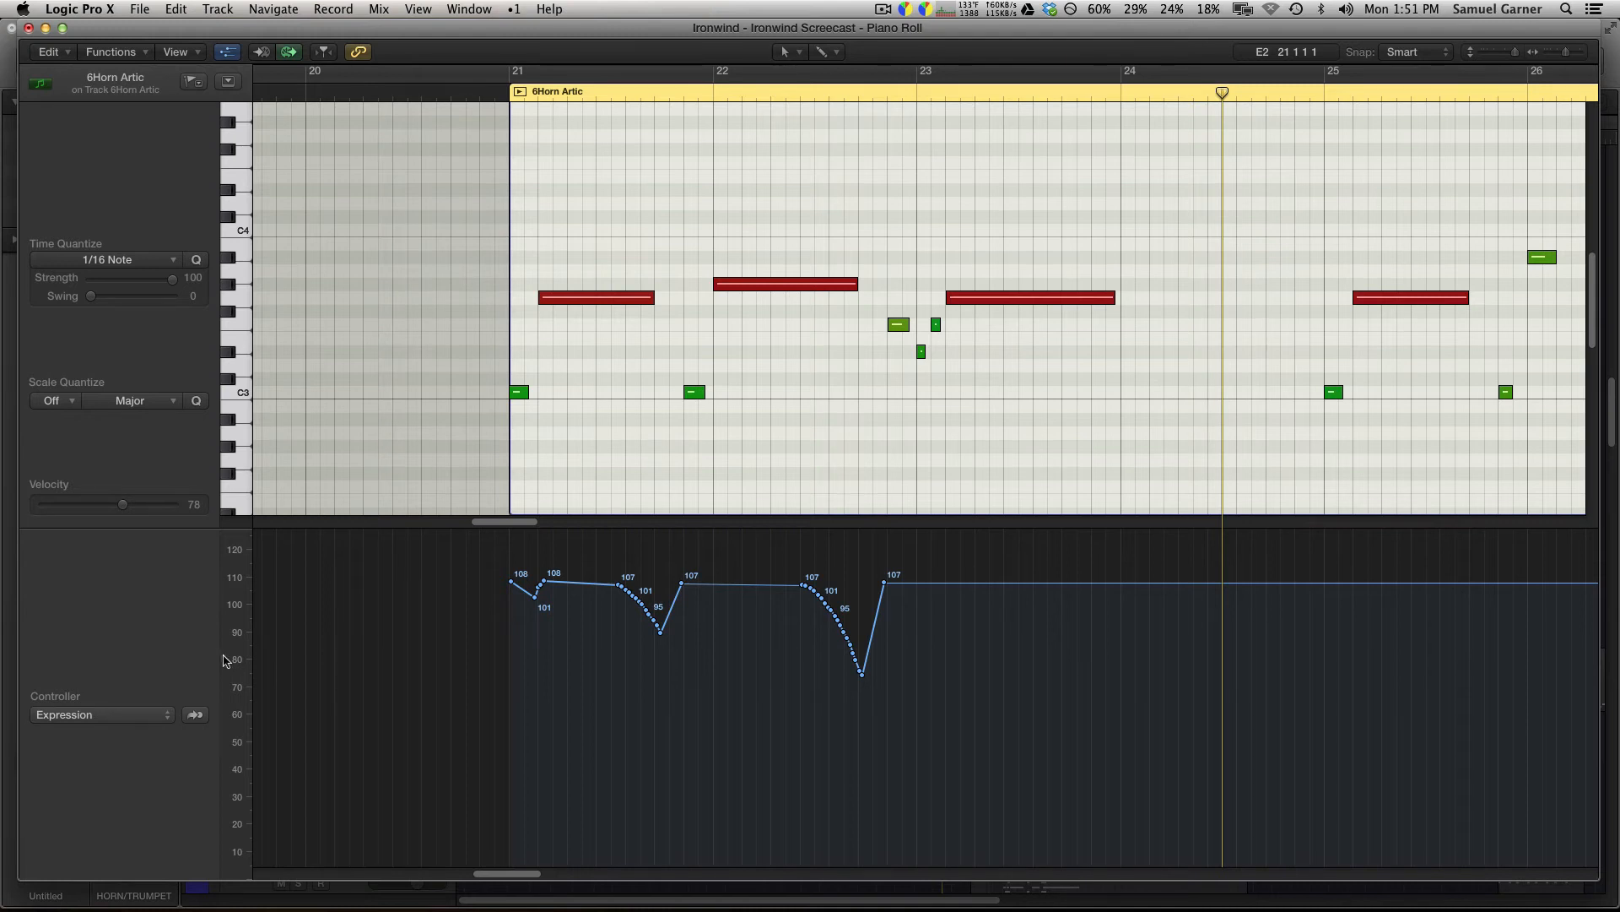
{"action": "left_click", "coordinate": [124, 718]}
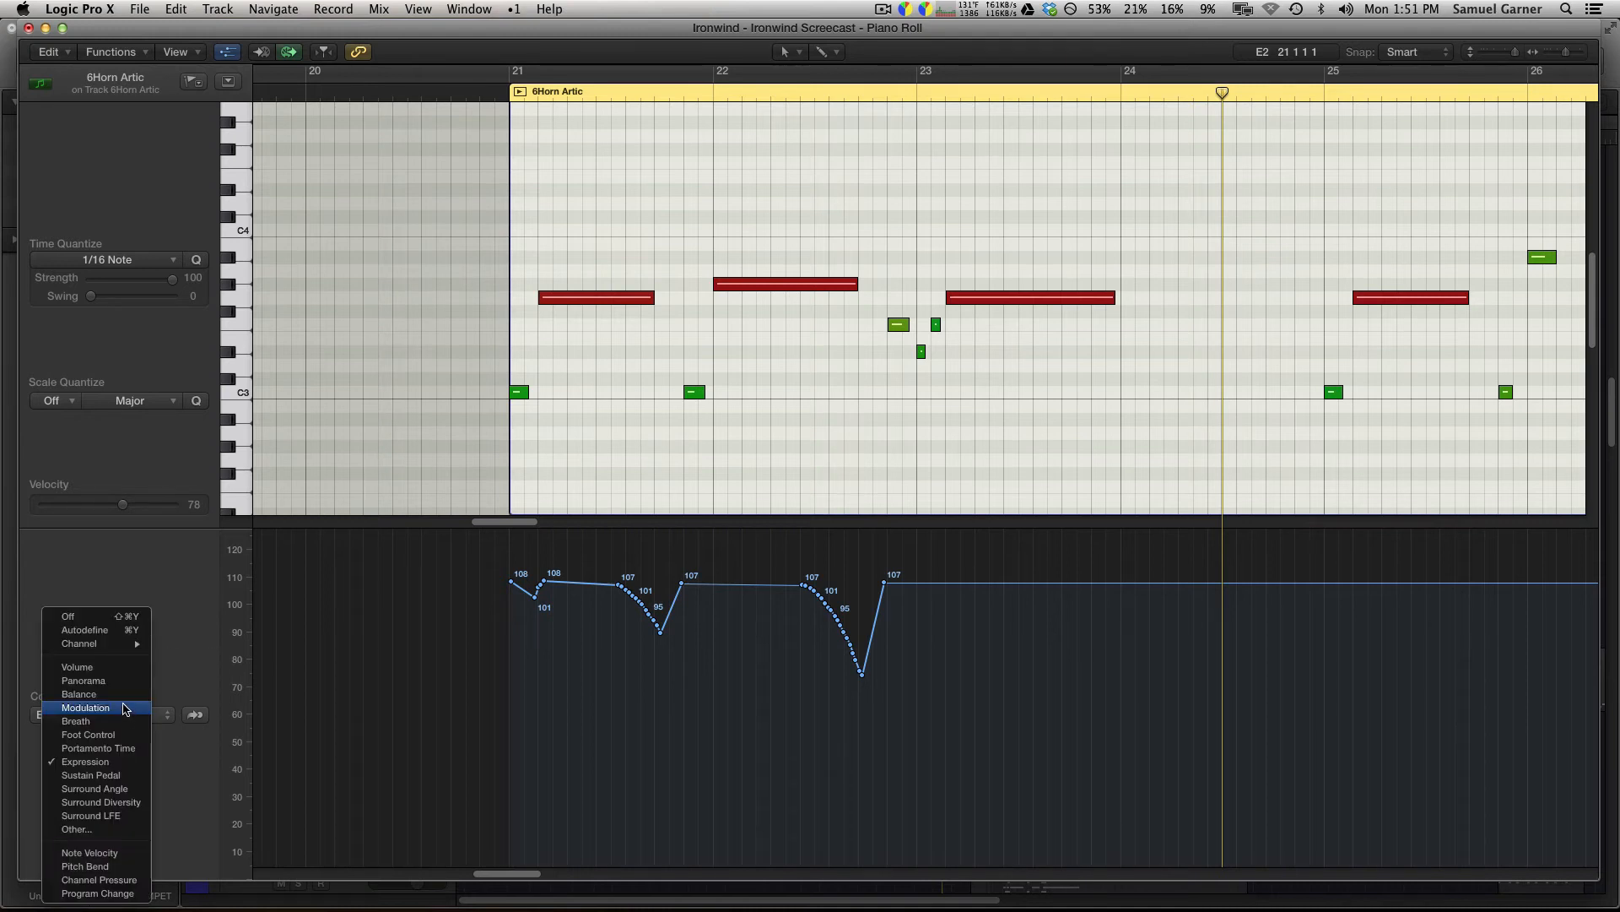
{"action": "left_click", "coordinate": [118, 559]}
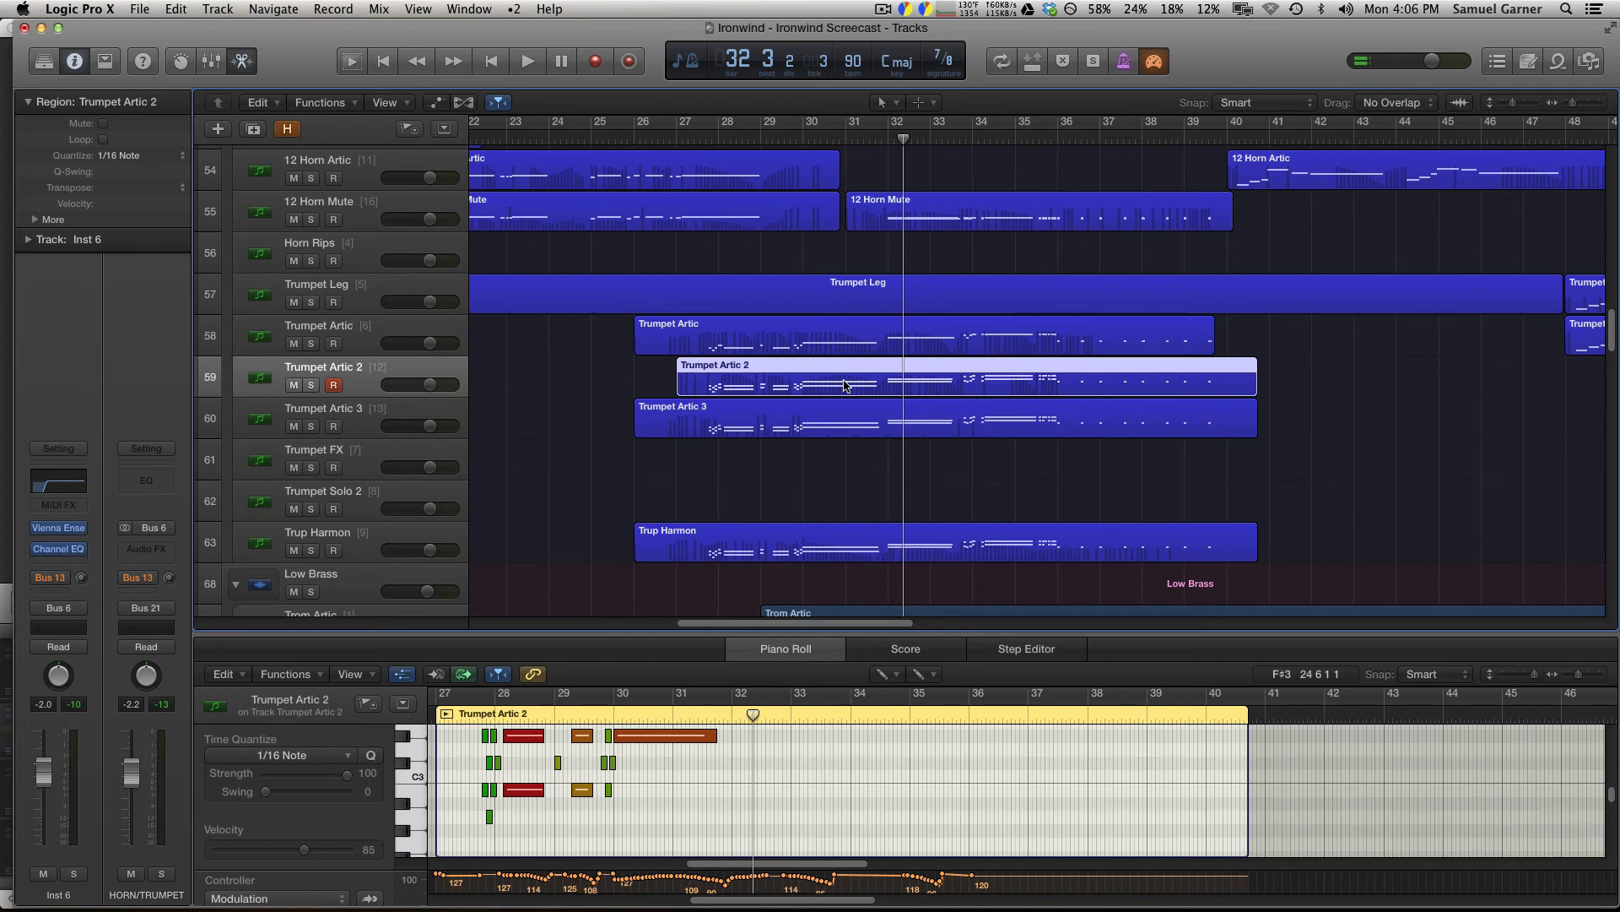
Select the Trumpet Artic, Trumpet Artic 2, Trumpet Artic 3 and Trup Harmon regions, solo them, and play from bar 27.
{"action": "left_click_drag", "start_coordinate": [595, 346], "coordinate": [943, 552]}
{"action": "key", "text": "ctrl+s"}
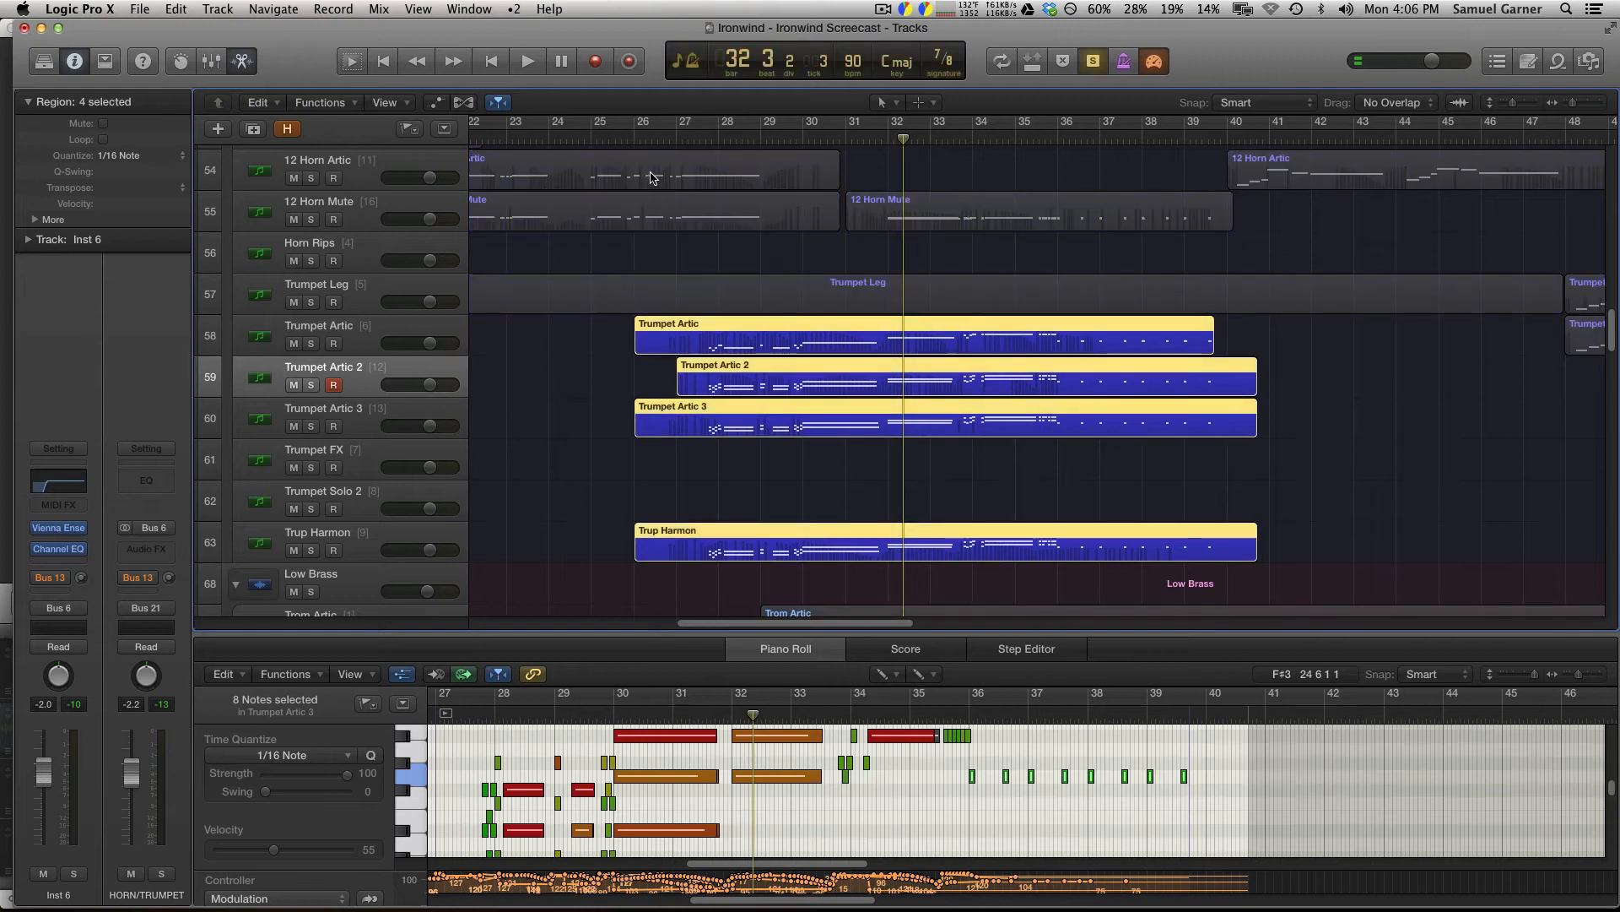
{"action": "left_click", "coordinate": [675, 139]}
{"action": "key", "text": "space"}
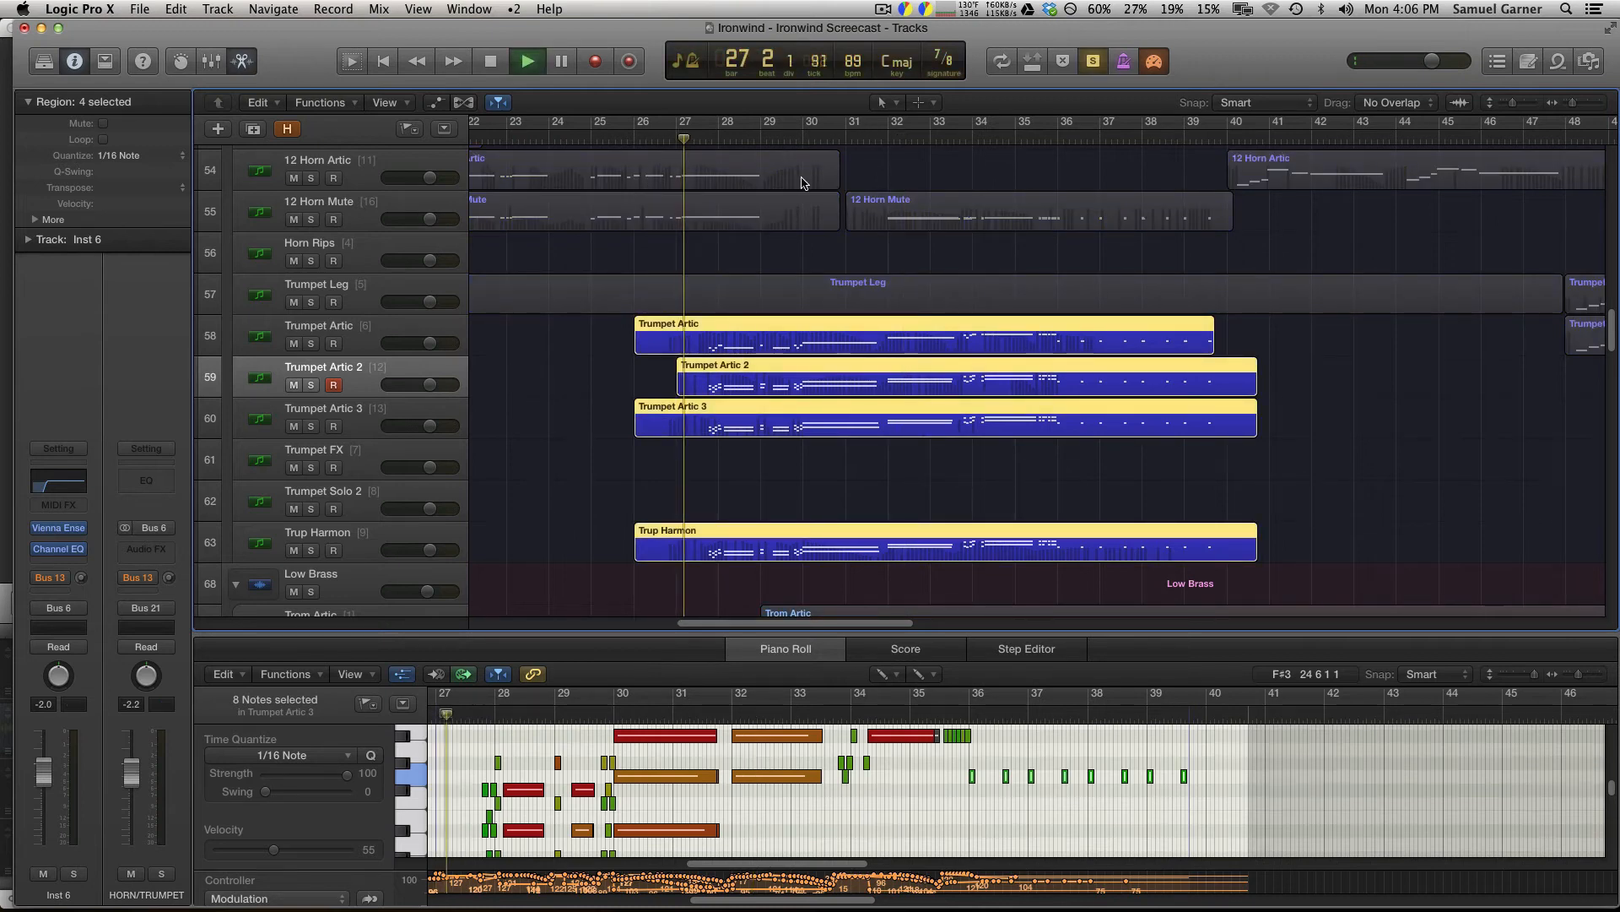
{"action": "scroll", "coordinate": [831, 194], "scroll_direction": "down", "scroll_amount": 2}
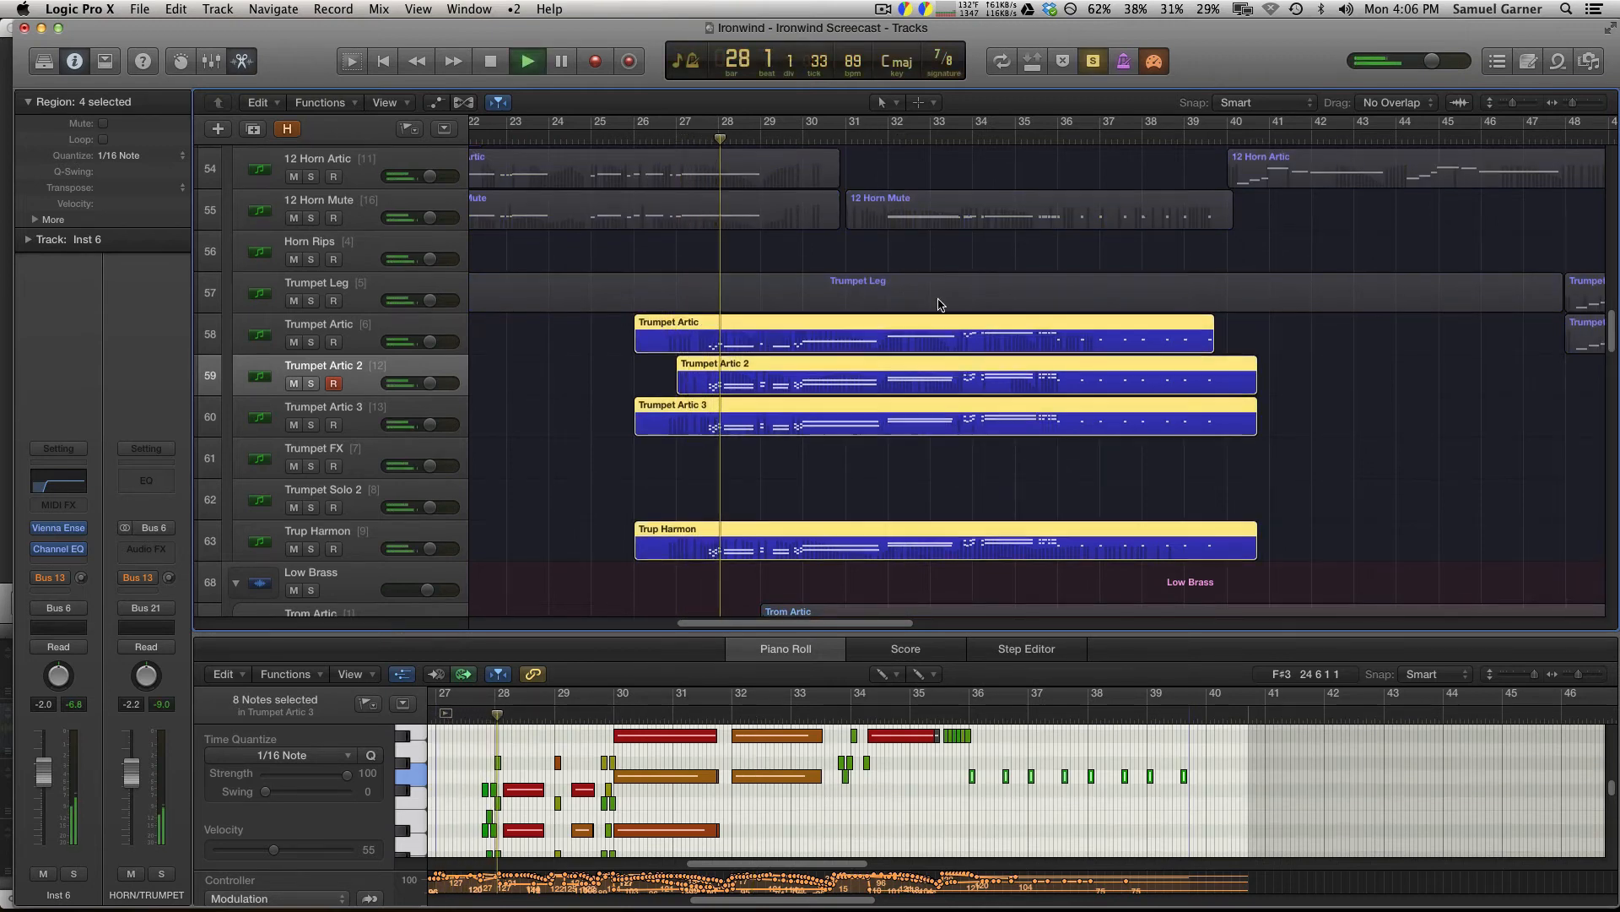
{"action": "scroll", "coordinate": [886, 253], "scroll_direction": "right", "scroll_amount": 3}
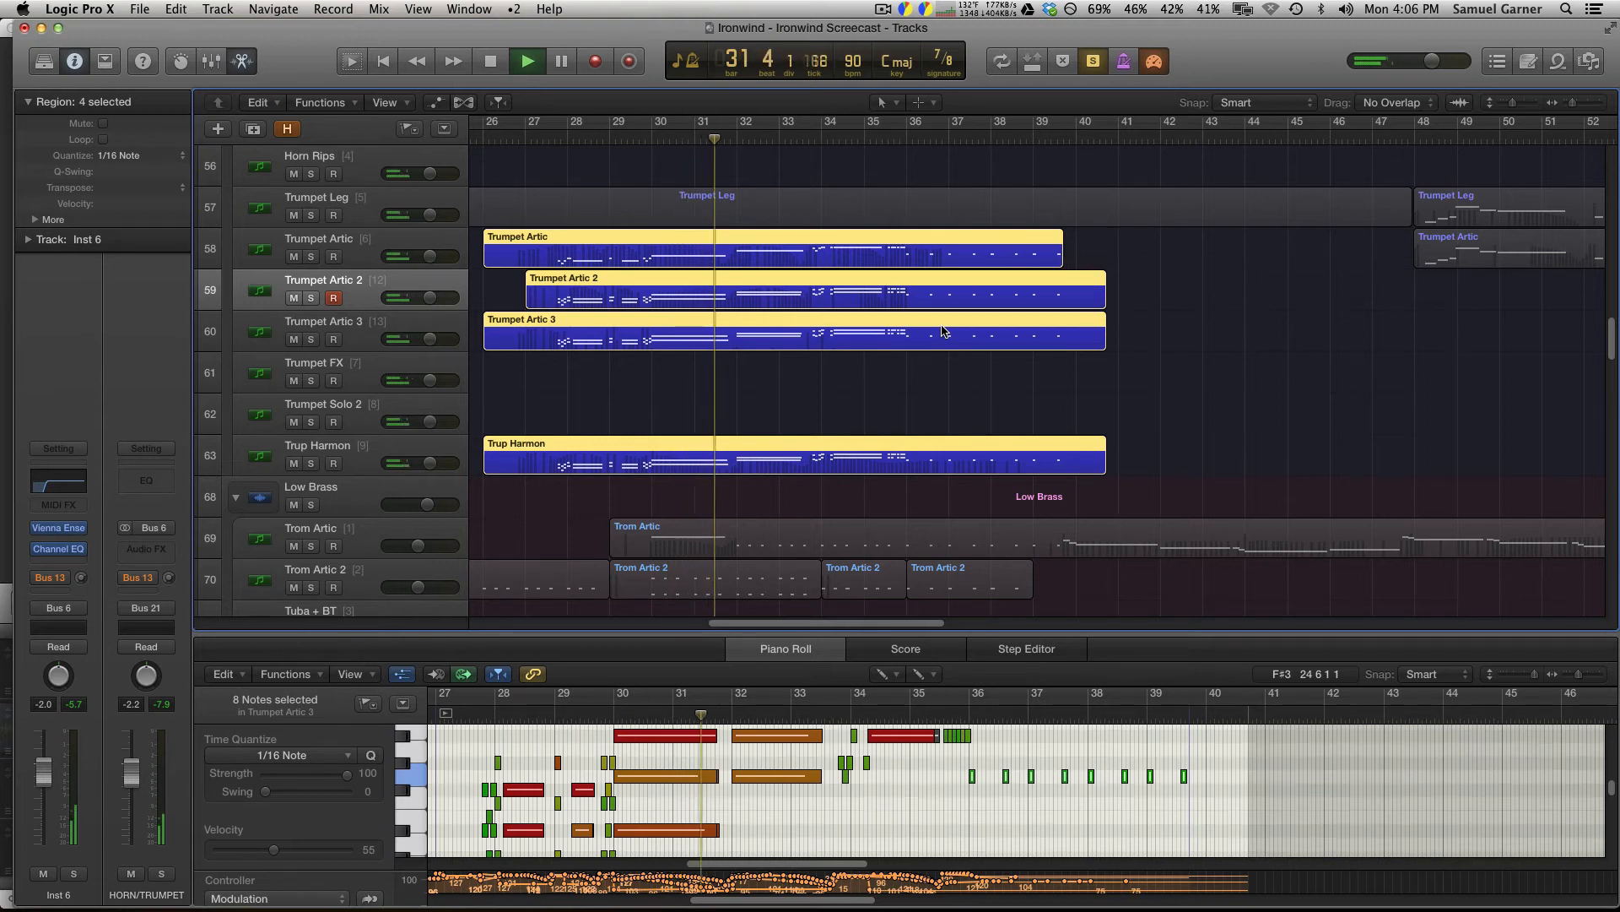
Stop playback, switch off the solo and select only the Trumpet Artic 2 region.
{"action": "scroll", "coordinate": [944, 355], "scroll_direction": "left", "scroll_amount": 2}
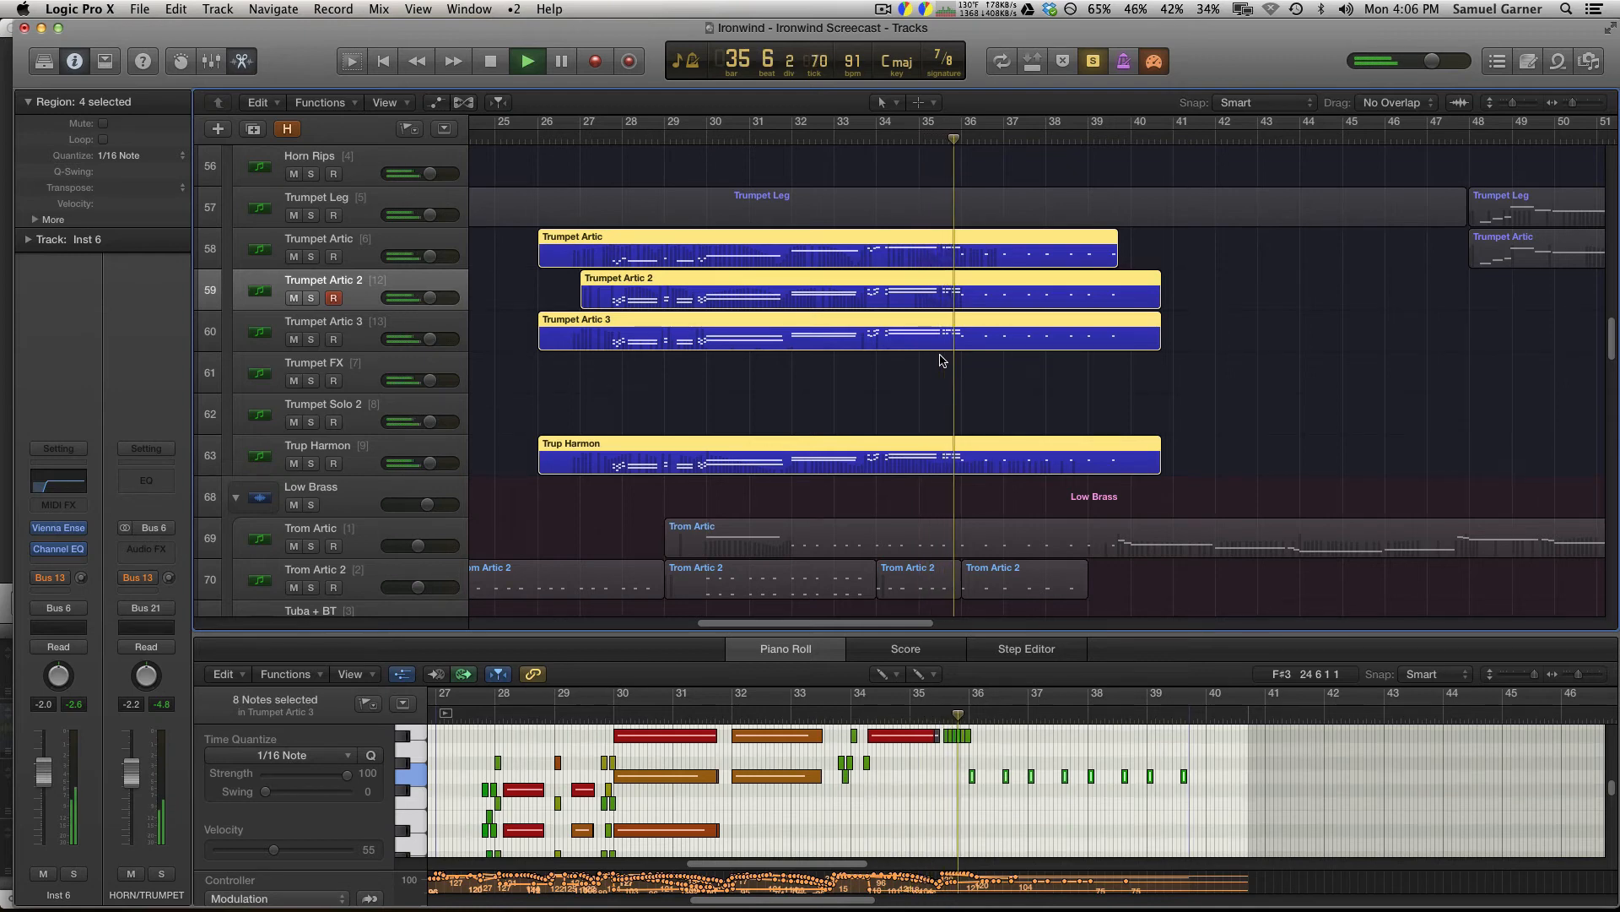
{"action": "key", "text": "space"}
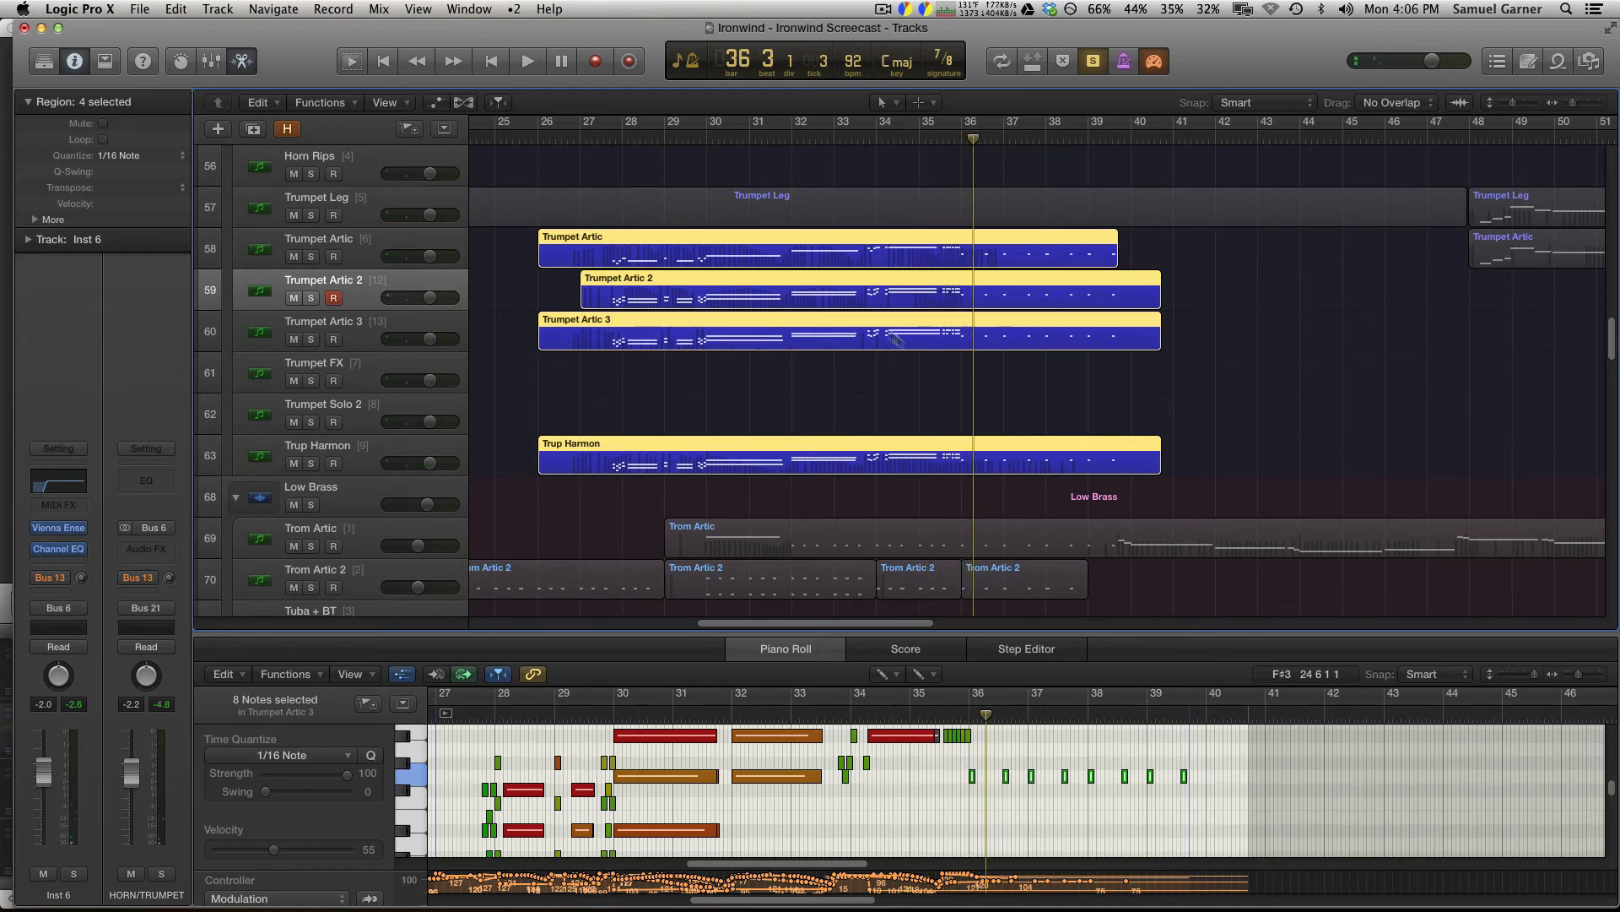
{"action": "left_click", "coordinate": [824, 388]}
{"action": "left_click", "coordinate": [692, 301]}
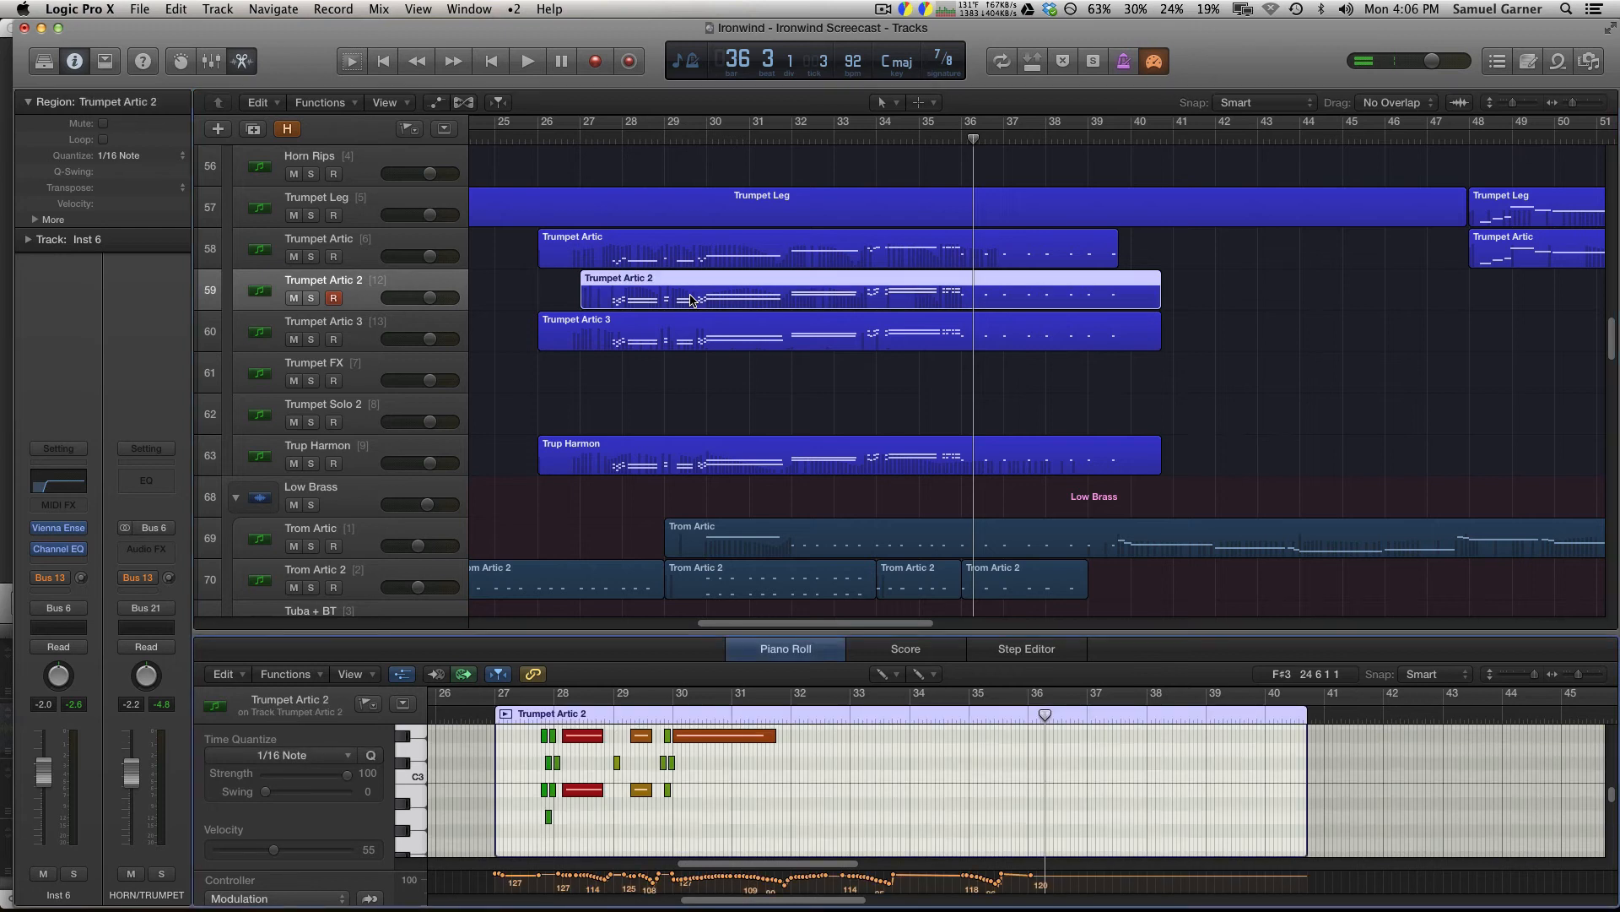
Open the Trumpet Artic 2 region in a separate Piano Roll window with the notes from bar 28 in view.
{"action": "key", "text": "super+Right"}
{"action": "key", "text": "super+Right"}
{"action": "scroll", "coordinate": [666, 361], "scroll_direction": "left", "scroll_amount": 5}
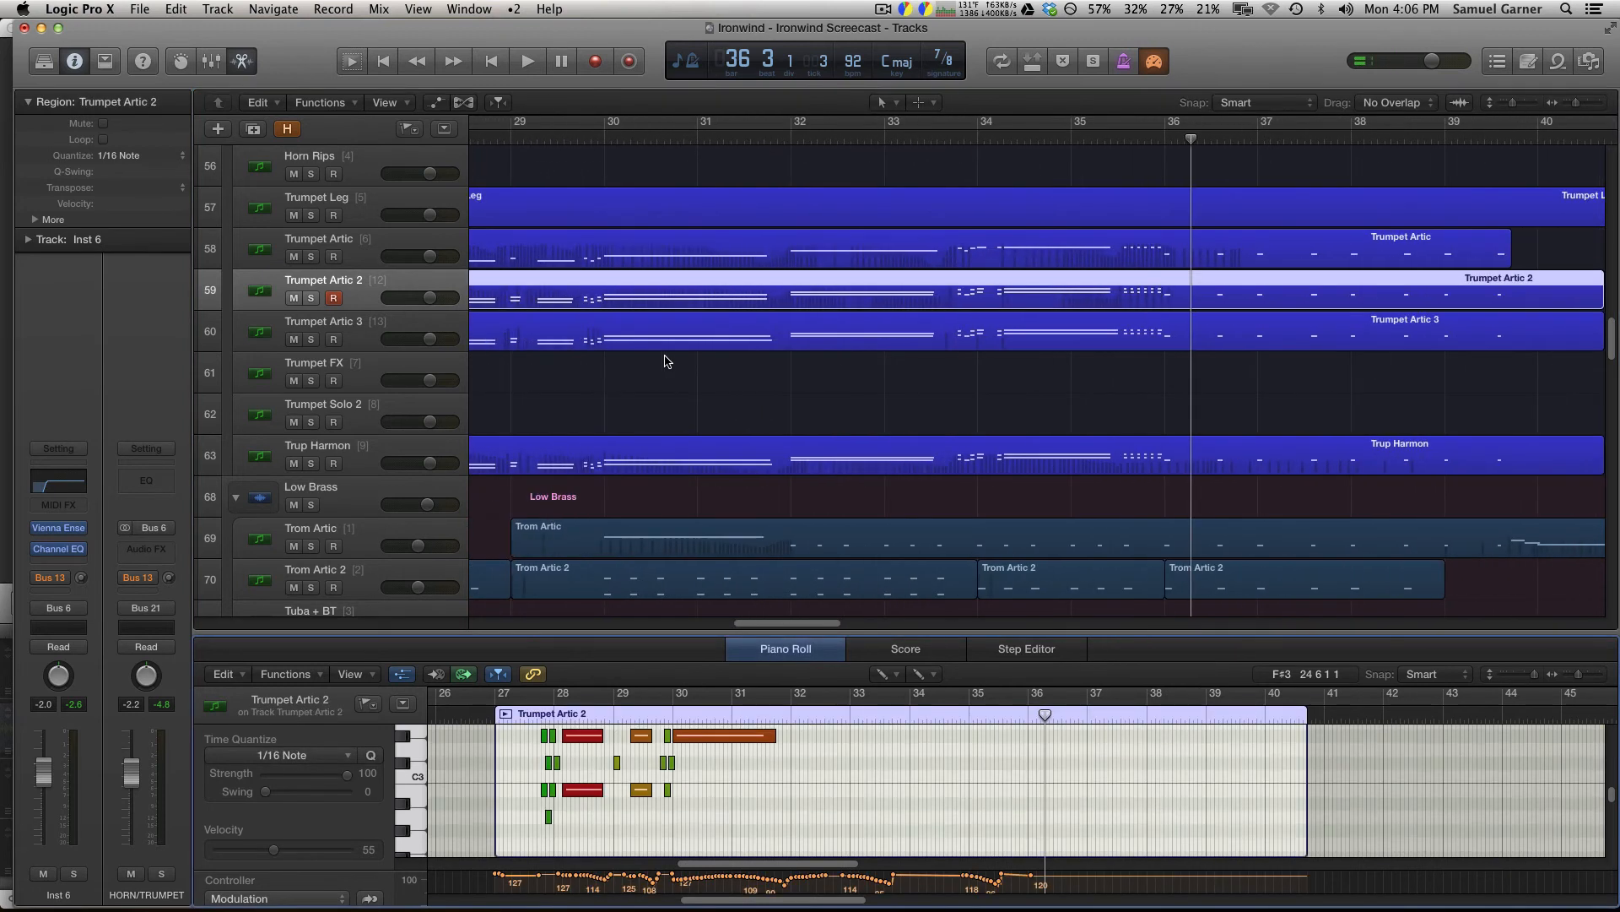
{"action": "key", "text": "super+4"}
{"action": "scroll", "coordinate": [687, 367], "scroll_direction": "left", "scroll_amount": 4}
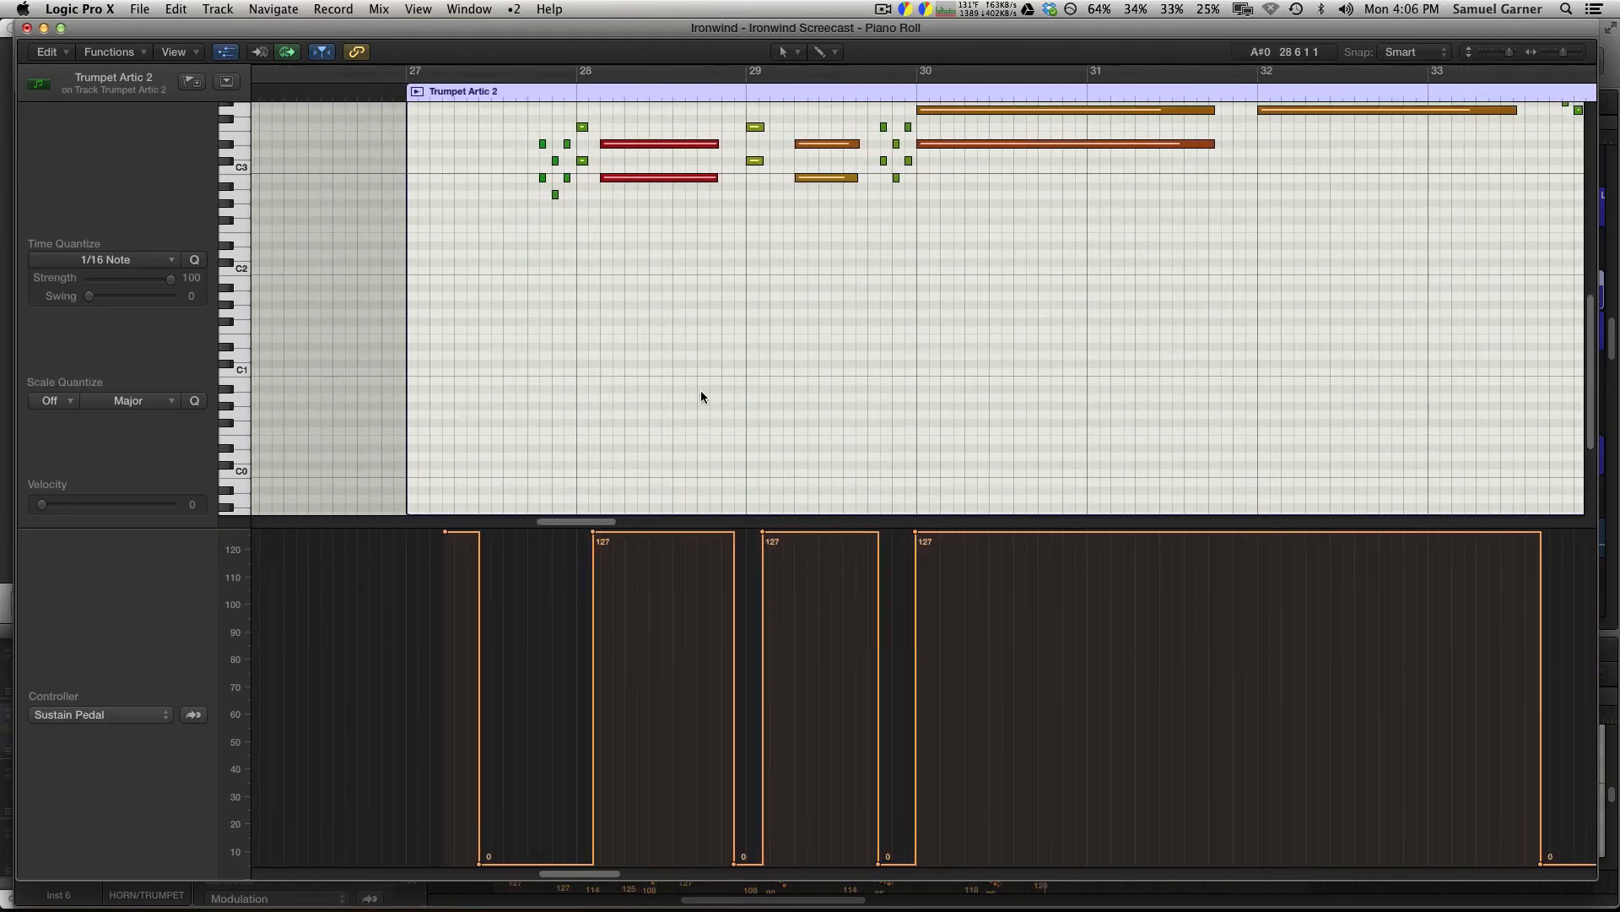
{"action": "scroll", "coordinate": [703, 390], "scroll_direction": "up", "scroll_amount": 4}
{"action": "key", "text": "super+Right"}
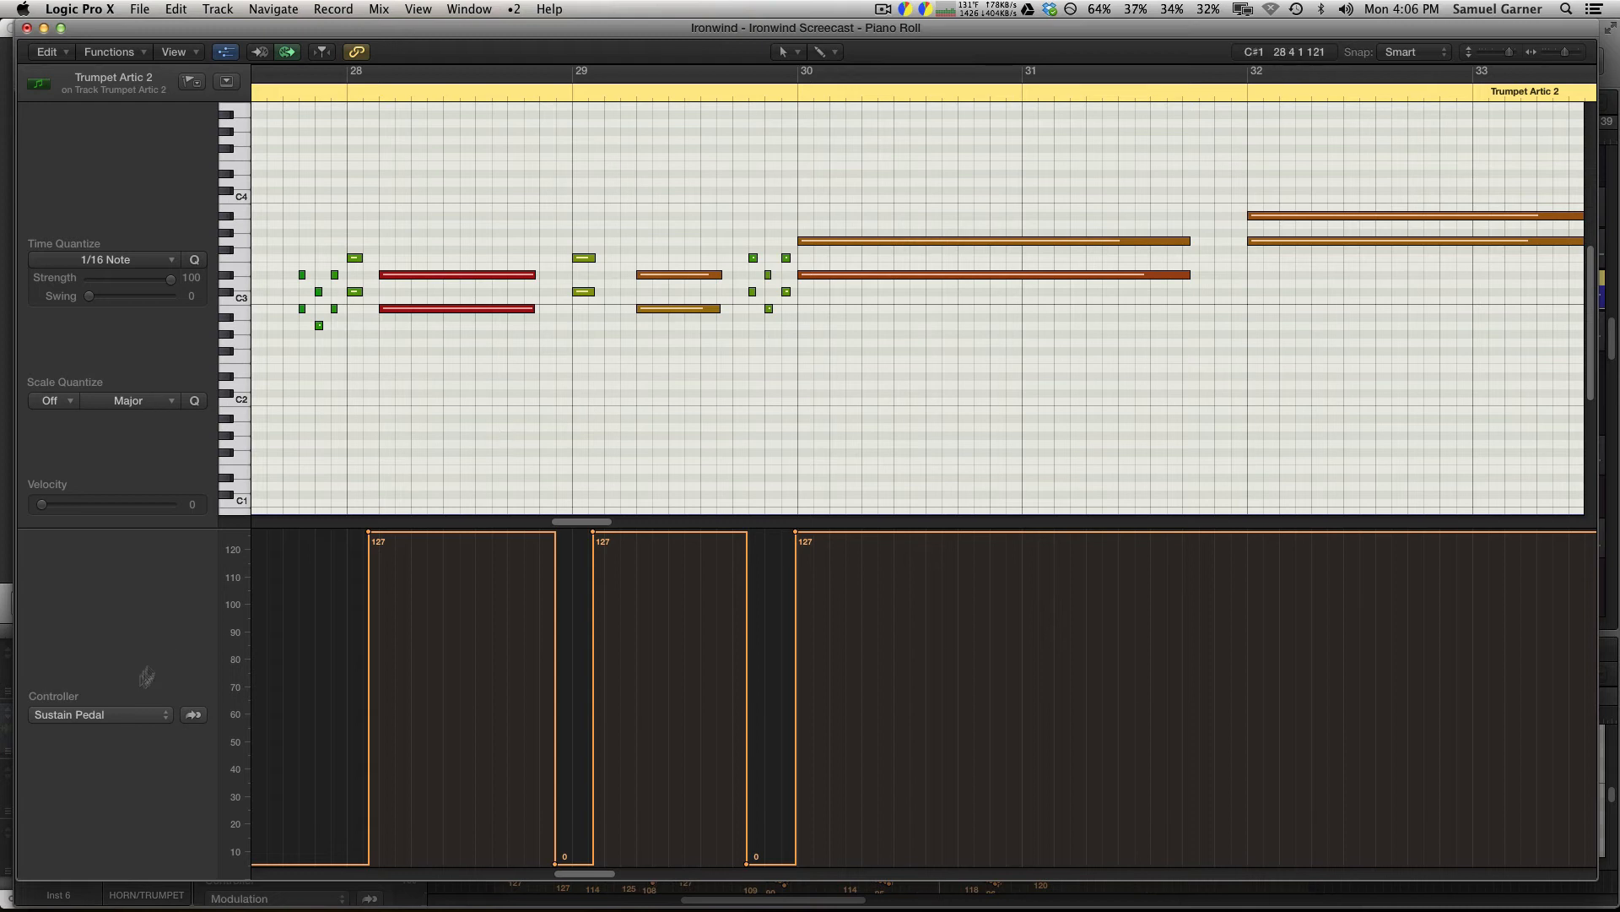
Place the playhead on beat 6 of bar 27, just before the first trumpet notes, keeping Sustain Pedal displayed.
{"action": "left_click", "coordinate": [119, 717]}
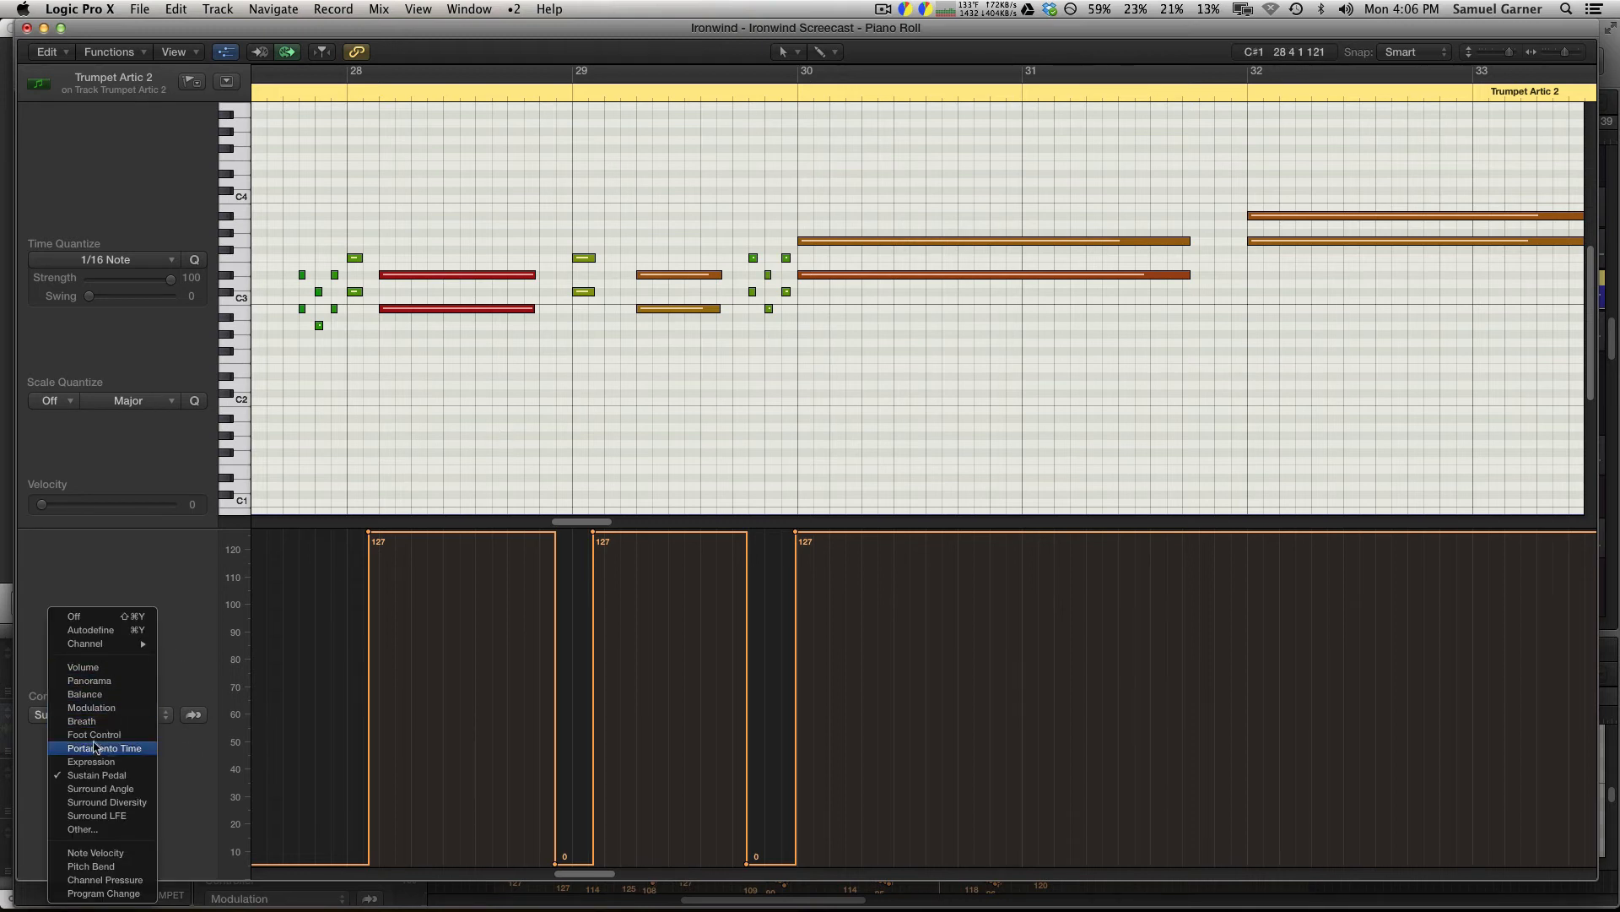
{"action": "left_click", "coordinate": [493, 456]}
{"action": "scroll", "coordinate": [483, 456], "scroll_direction": "left", "scroll_amount": 5}
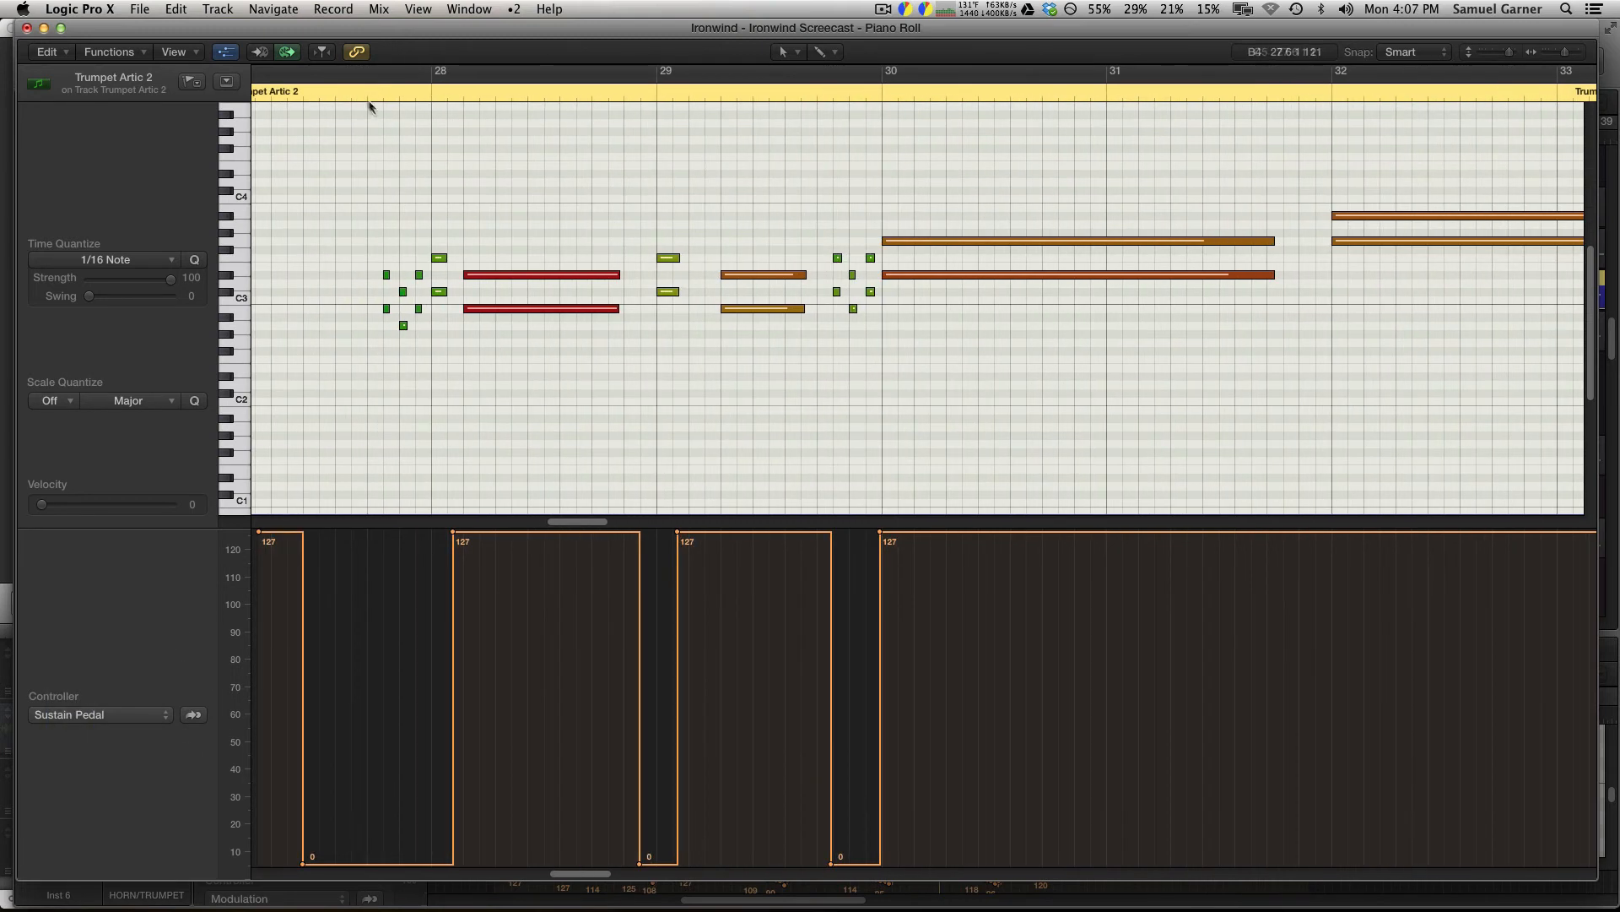
{"action": "left_click", "coordinate": [368, 94]}
{"action": "key", "text": "super+Right"}
{"action": "key", "text": "super+Right"}
{"action": "key", "text": "super+Right"}
{"action": "key", "text": "super+Right"}
{"action": "key", "text": "super+Right"}
{"action": "key", "text": "super+Down"}
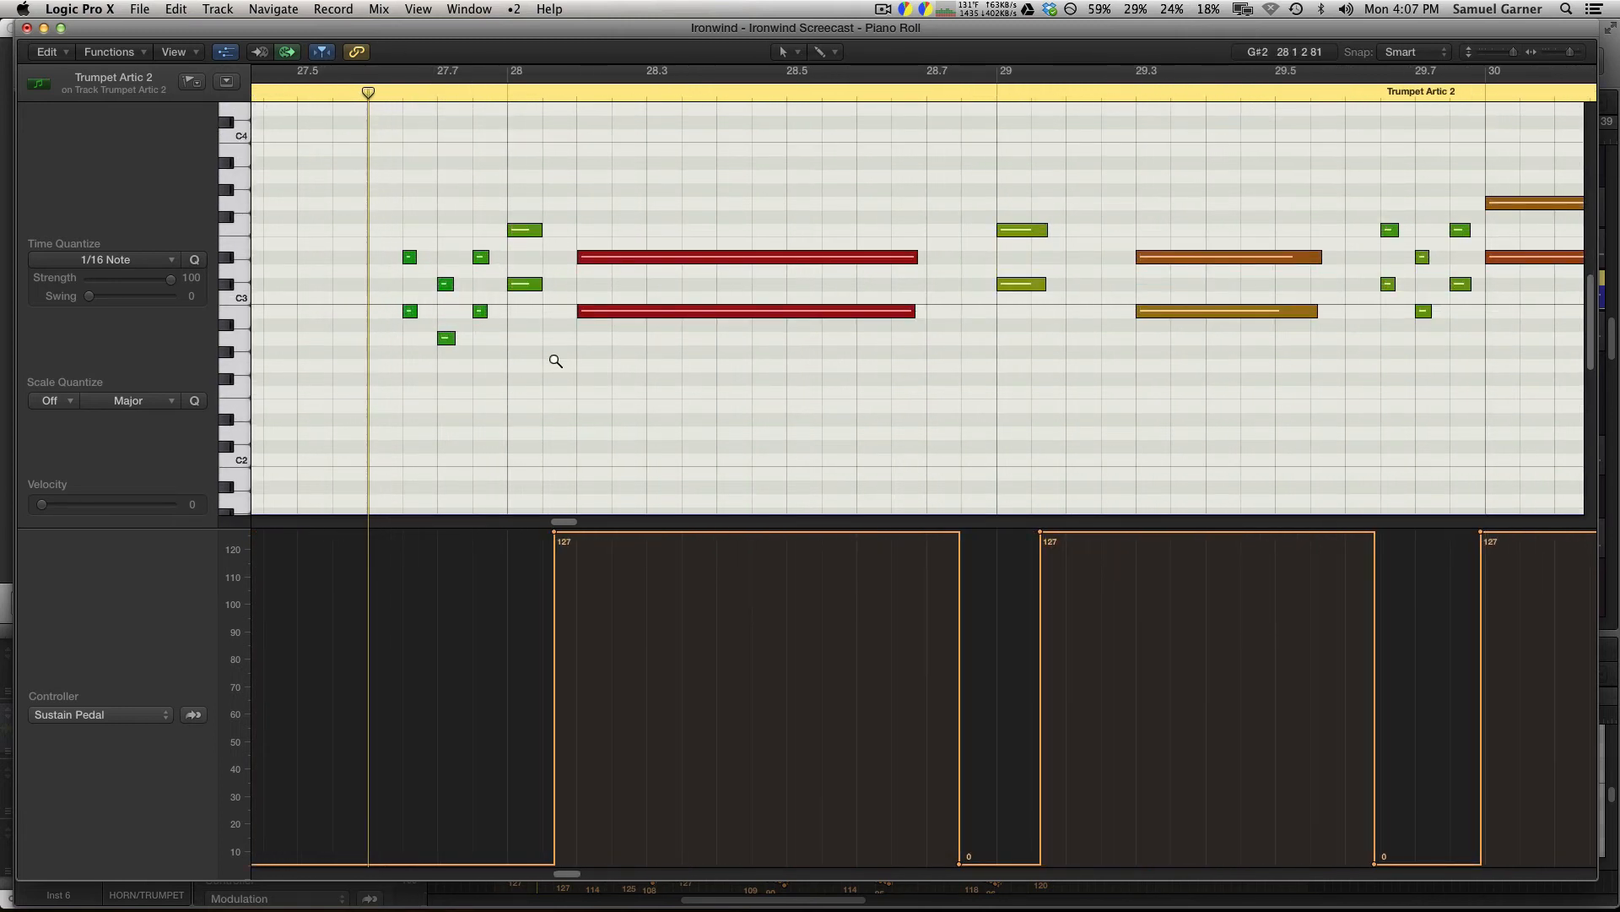
Display Note Velocity beneath the Trumpet Artic 2 notes and play the phrase.
{"action": "left_click", "coordinate": [78, 717]}
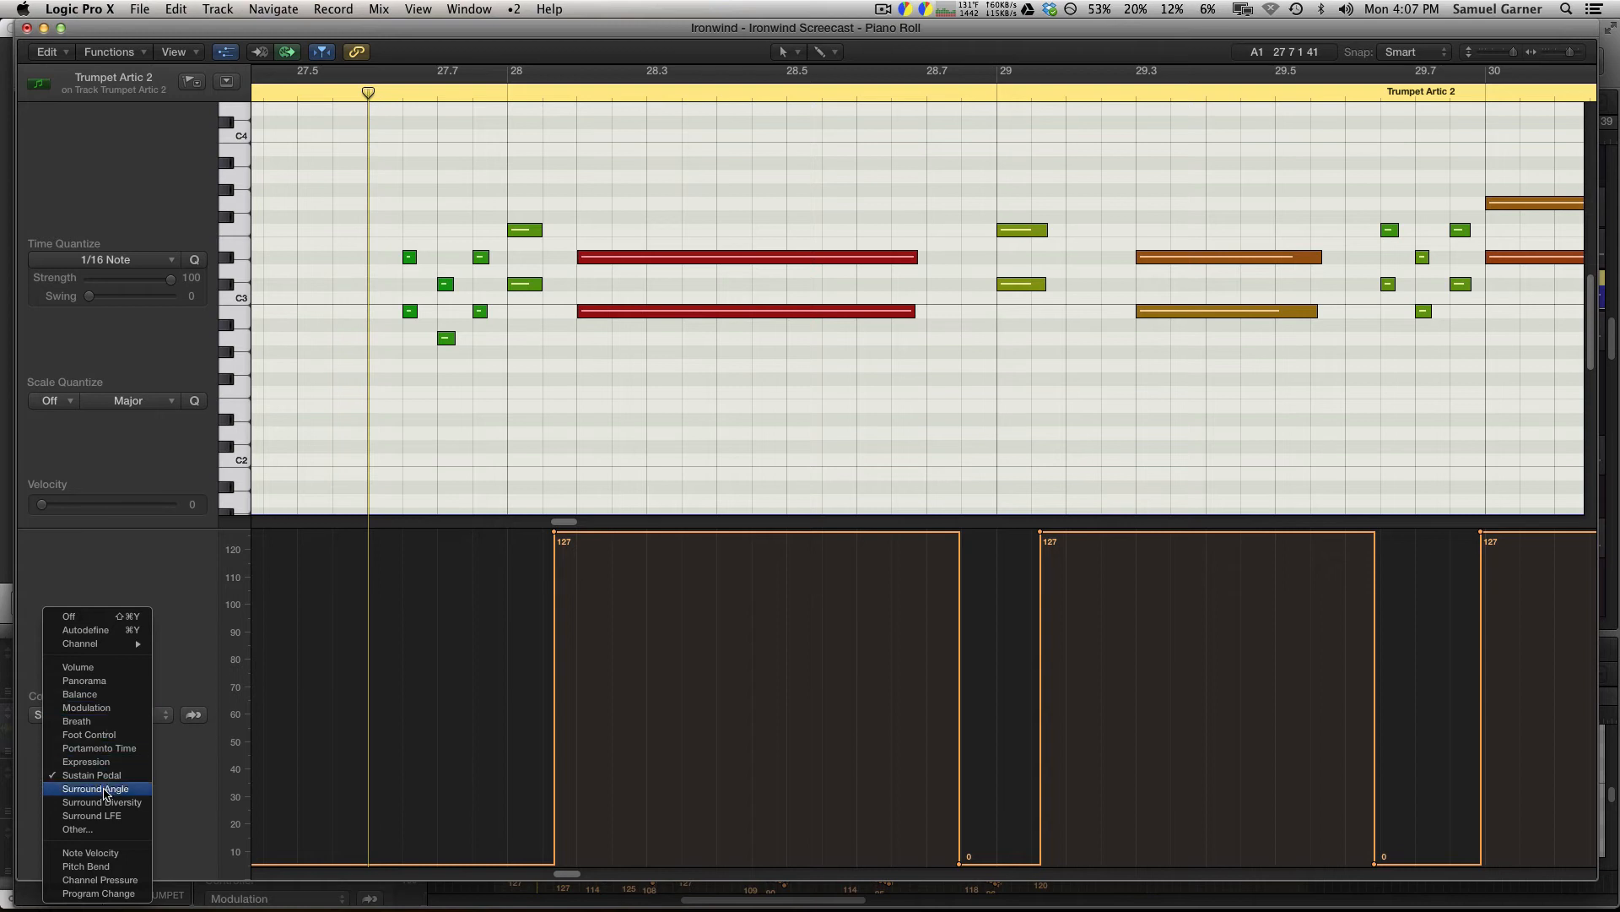
{"action": "left_click", "coordinate": [122, 854]}
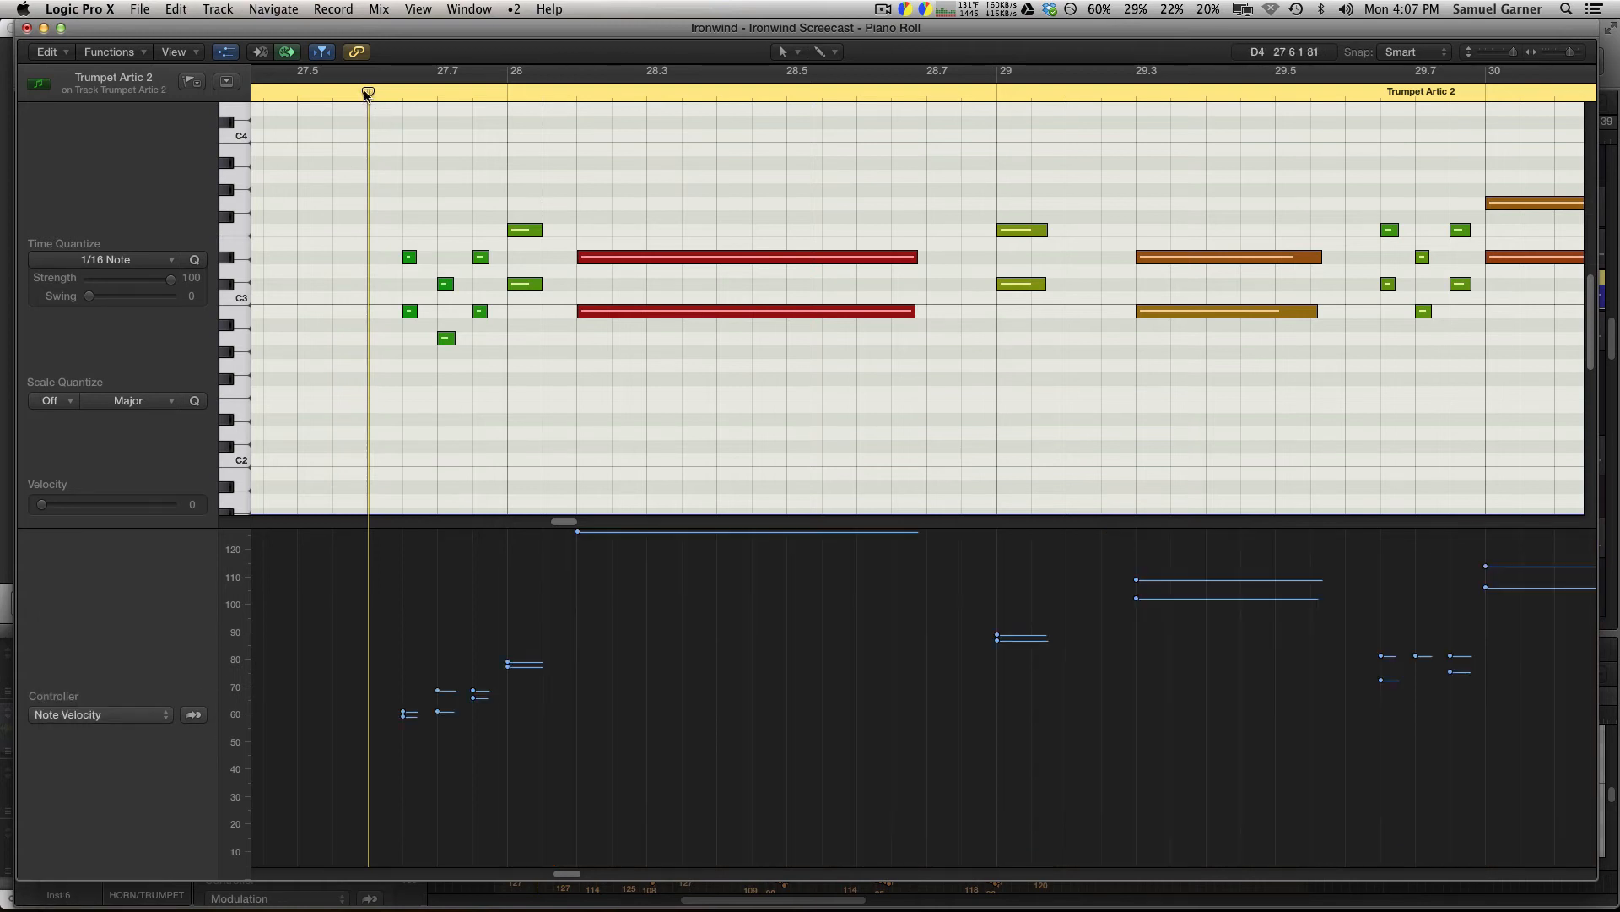
{"action": "key", "text": "space"}
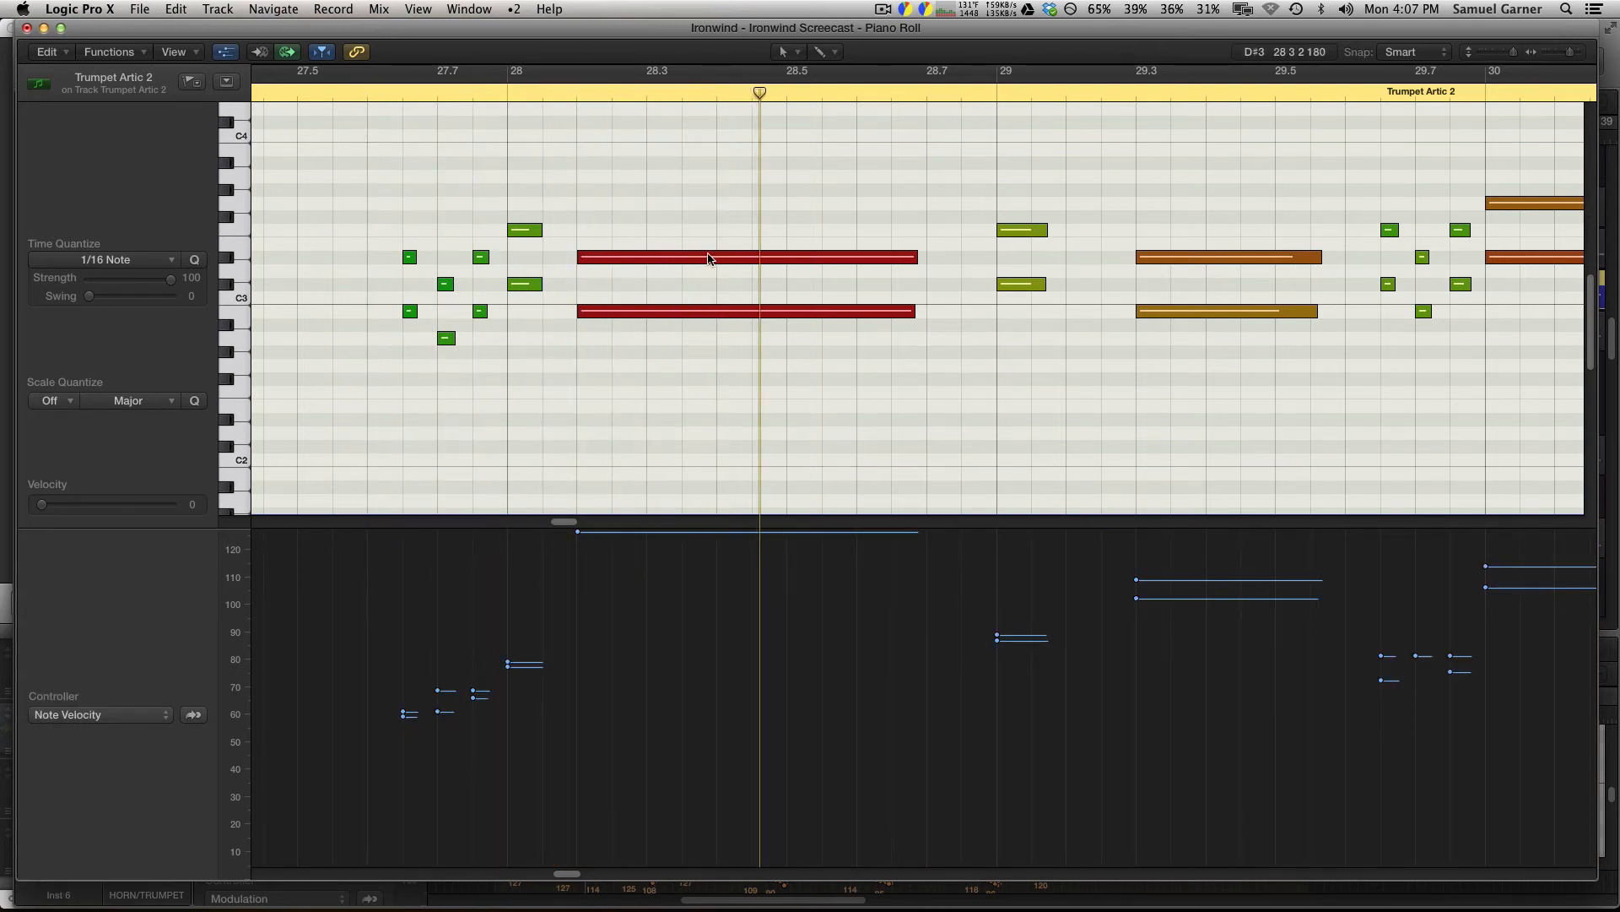
{"action": "scroll", "coordinate": [905, 285], "scroll_direction": "right", "scroll_amount": 5}
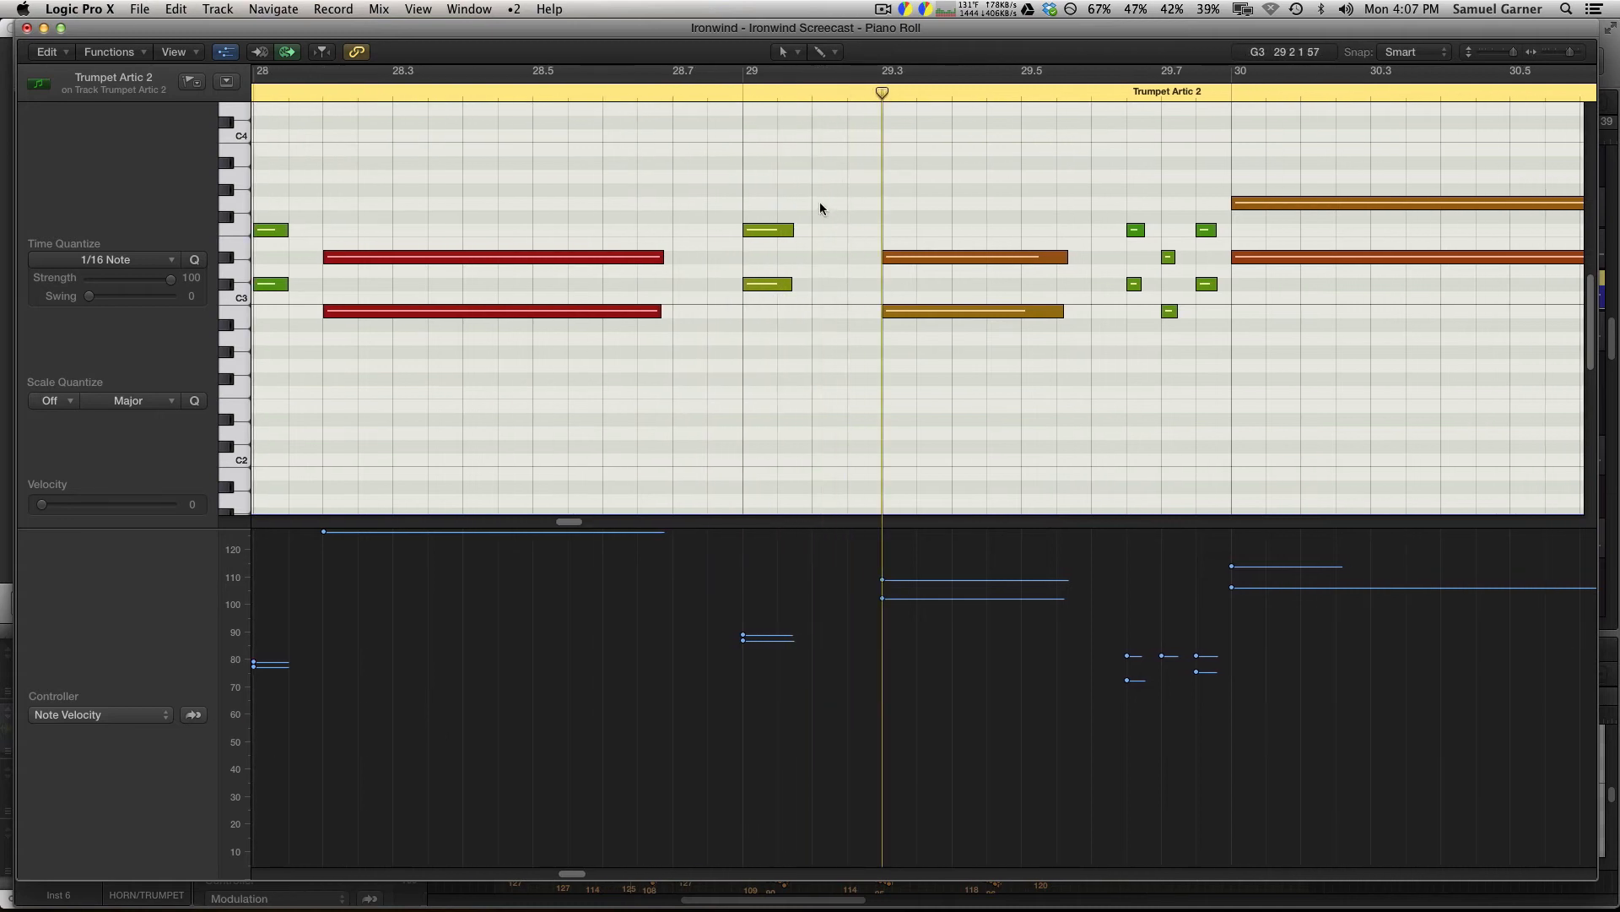
Select the two short notes at bar 29, lower their velocity to 75 with the Velocity Tool, and replay from late in bar 28.
{"action": "left_click_drag", "start_coordinate": [820, 207], "coordinate": [770, 279]}
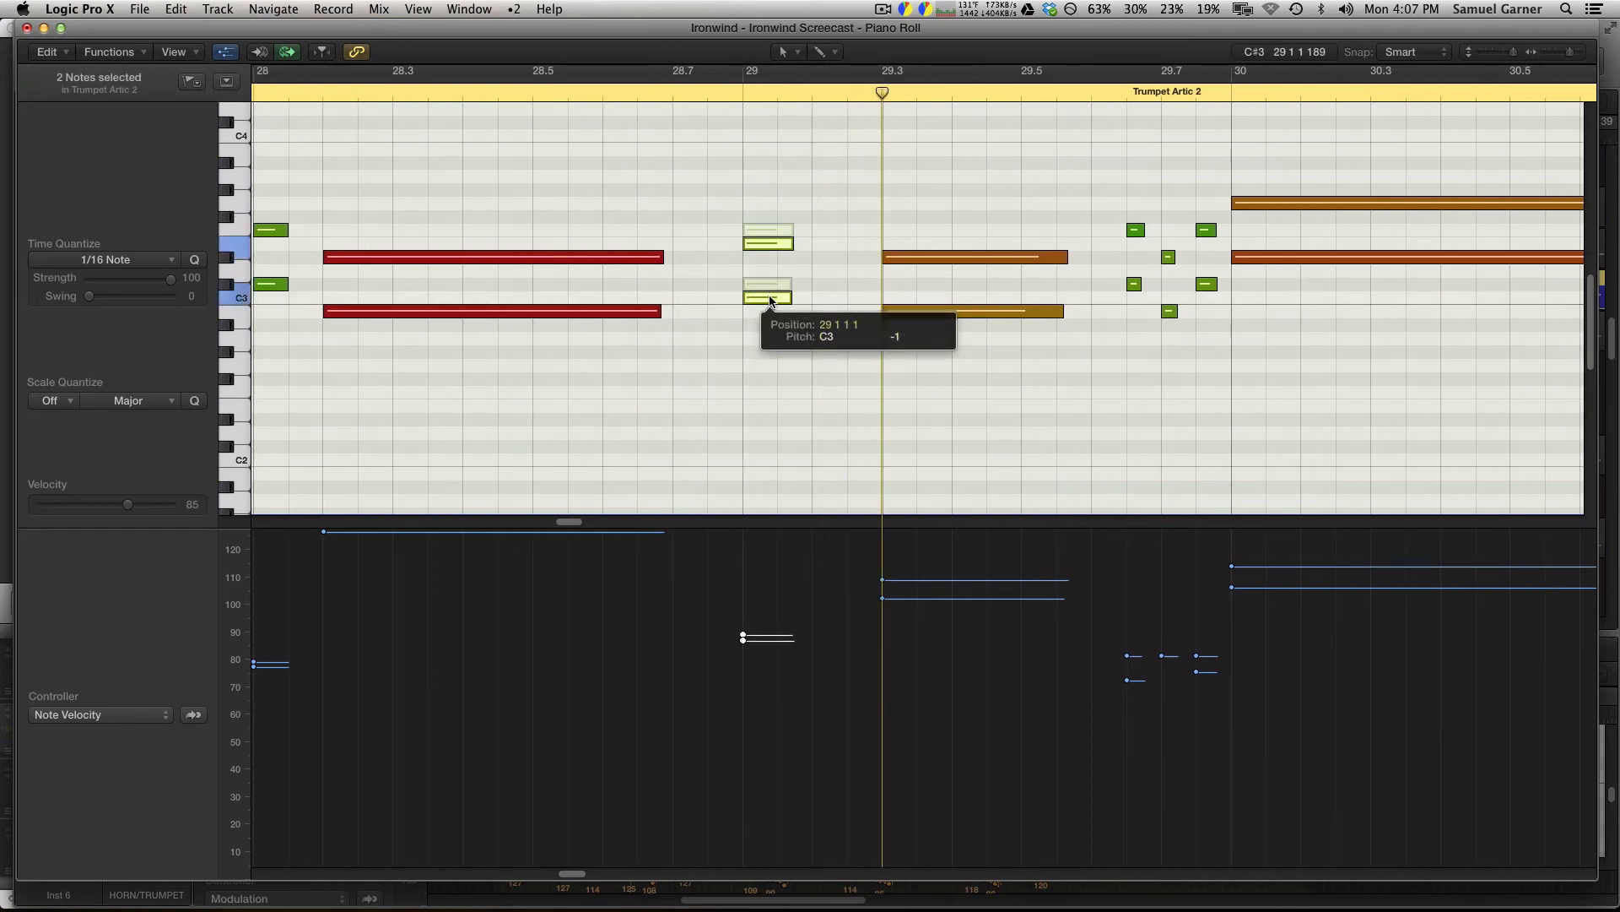
{"action": "key", "text": "t"}
{"action": "key", "text": "9"}
{"action": "left_click_drag", "start_coordinate": [768, 284], "coordinate": [766, 312]}
{"action": "left_click", "coordinate": [641, 91]}
{"action": "key", "text": "space"}
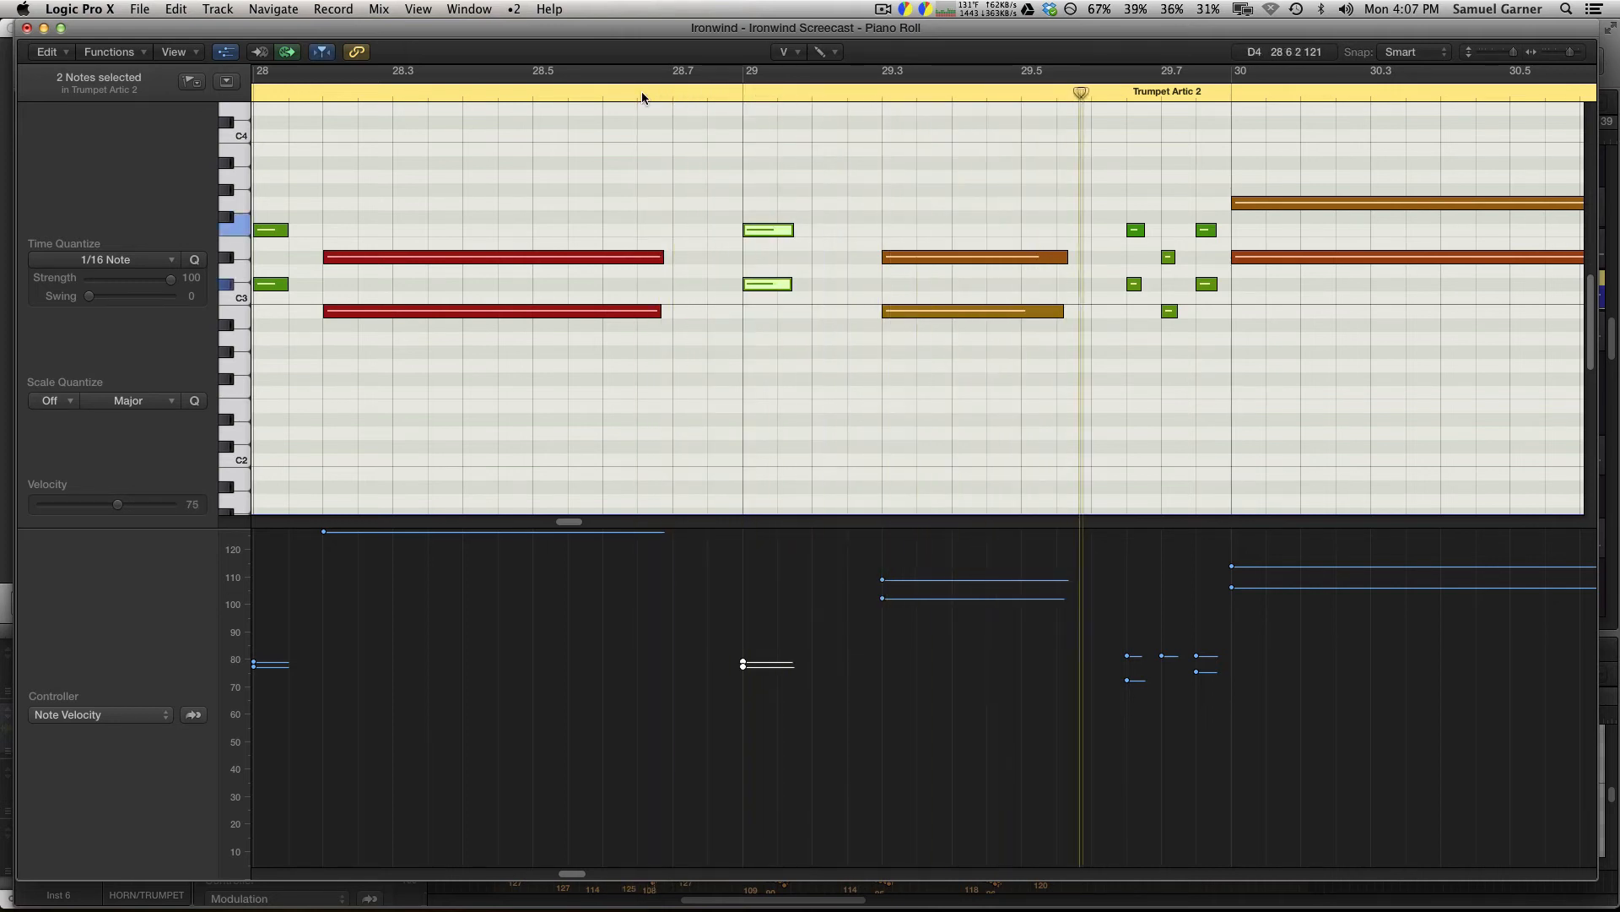
Replay from just before the first notes in bar 27 and examine the note velocities across the whole Trumpet Artic 2 region.
{"action": "scroll", "coordinate": [973, 348], "scroll_direction": "right", "scroll_amount": 5}
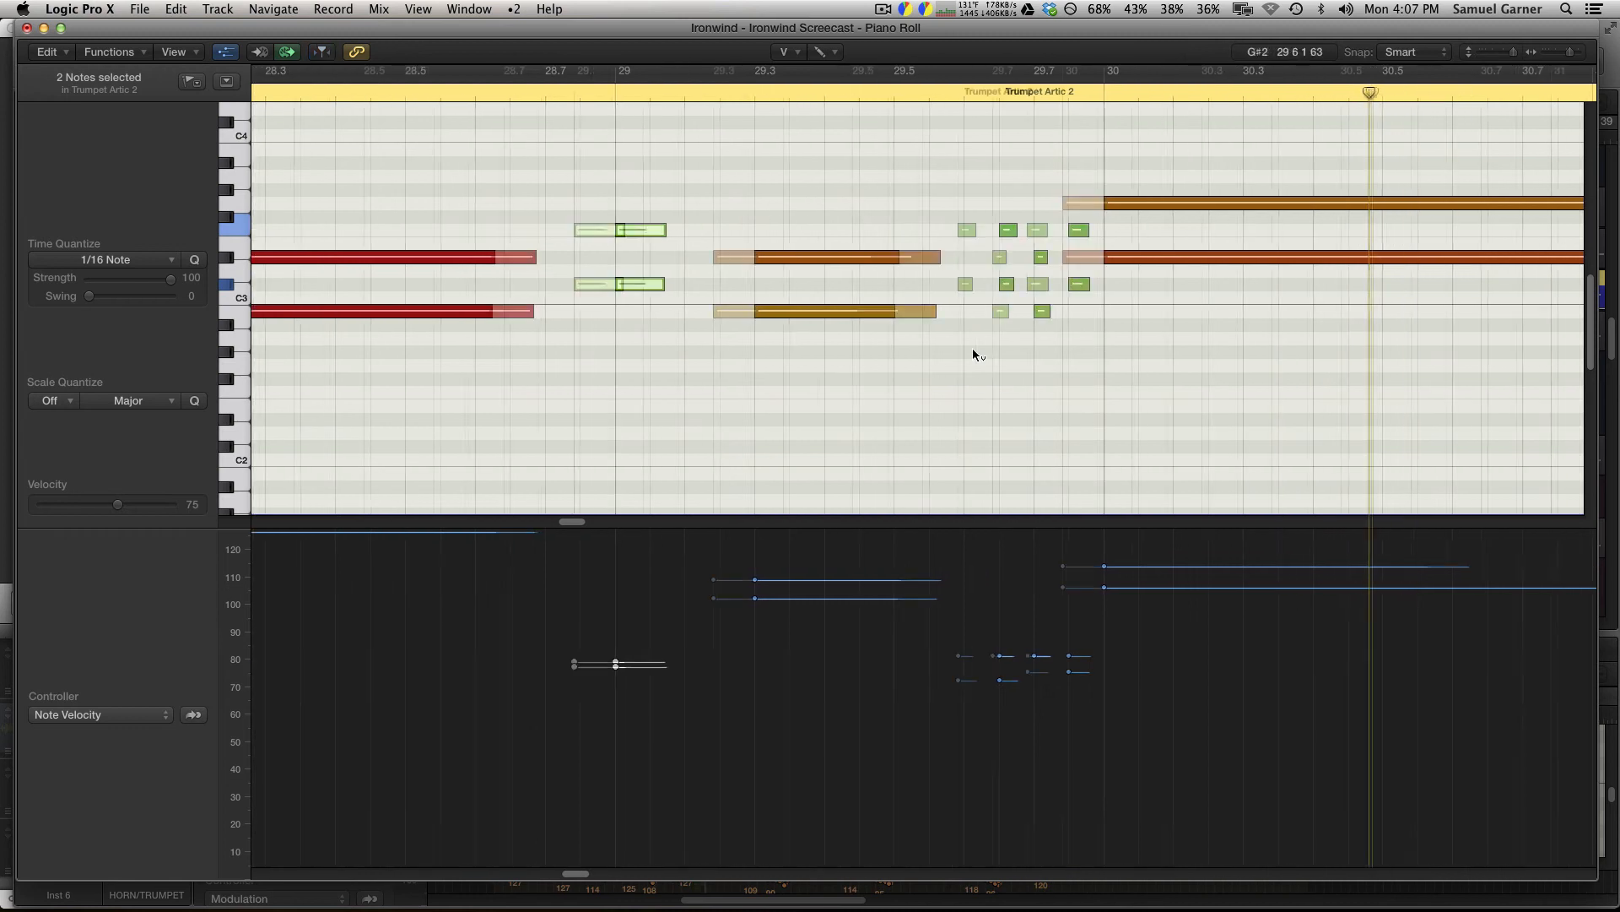
{"action": "scroll", "coordinate": [972, 348], "scroll_direction": "left", "scroll_amount": 10}
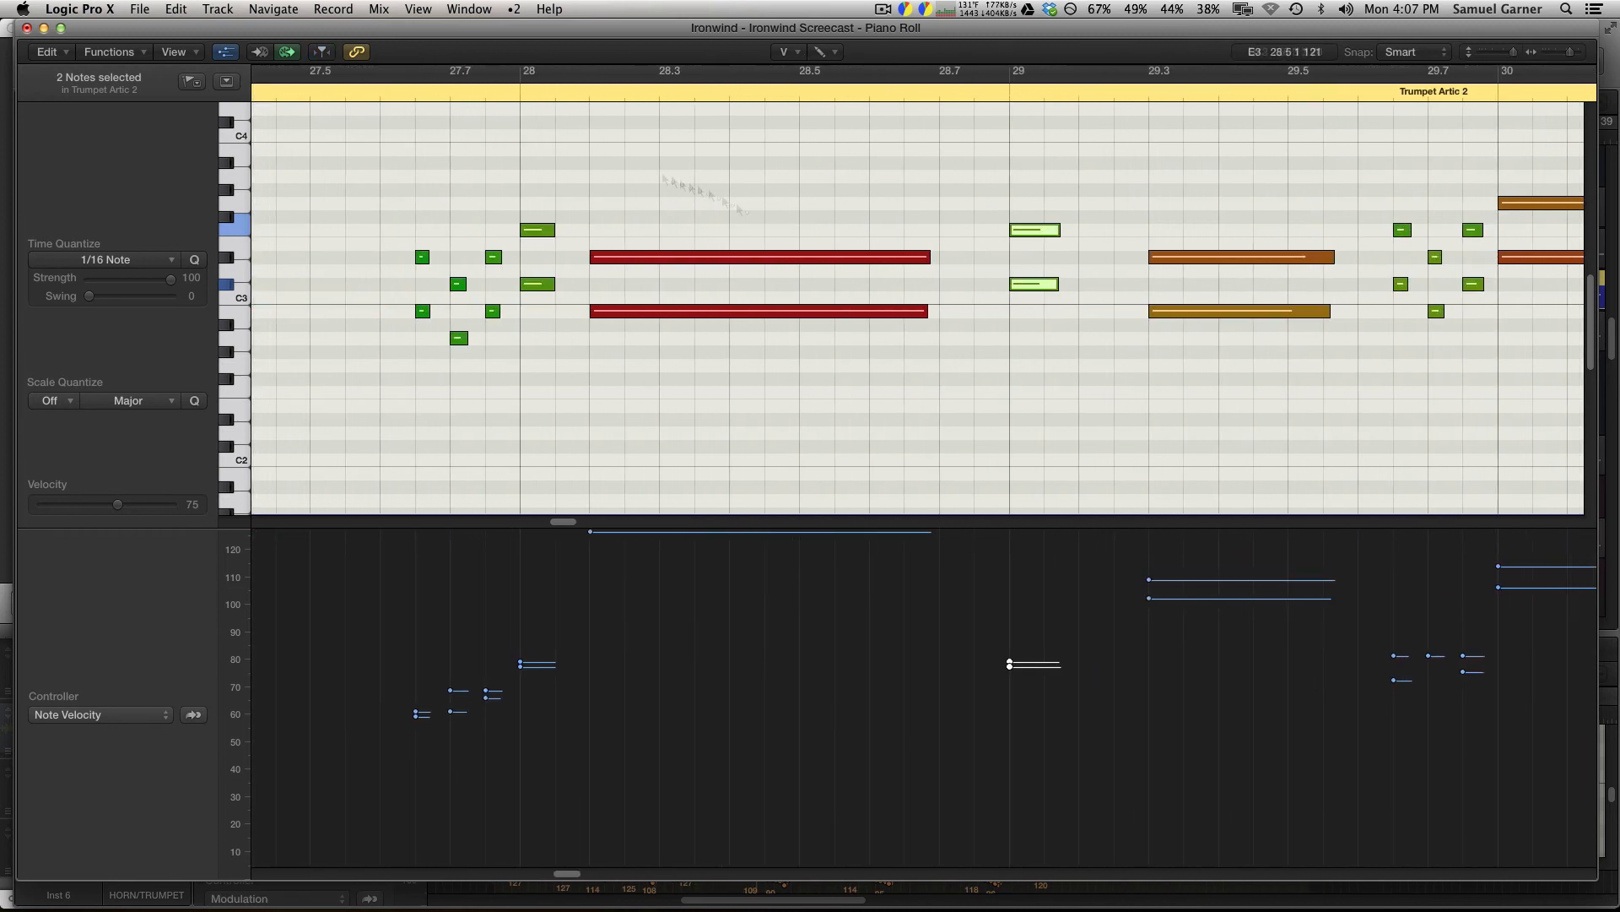
{"action": "left_click", "coordinate": [372, 90]}
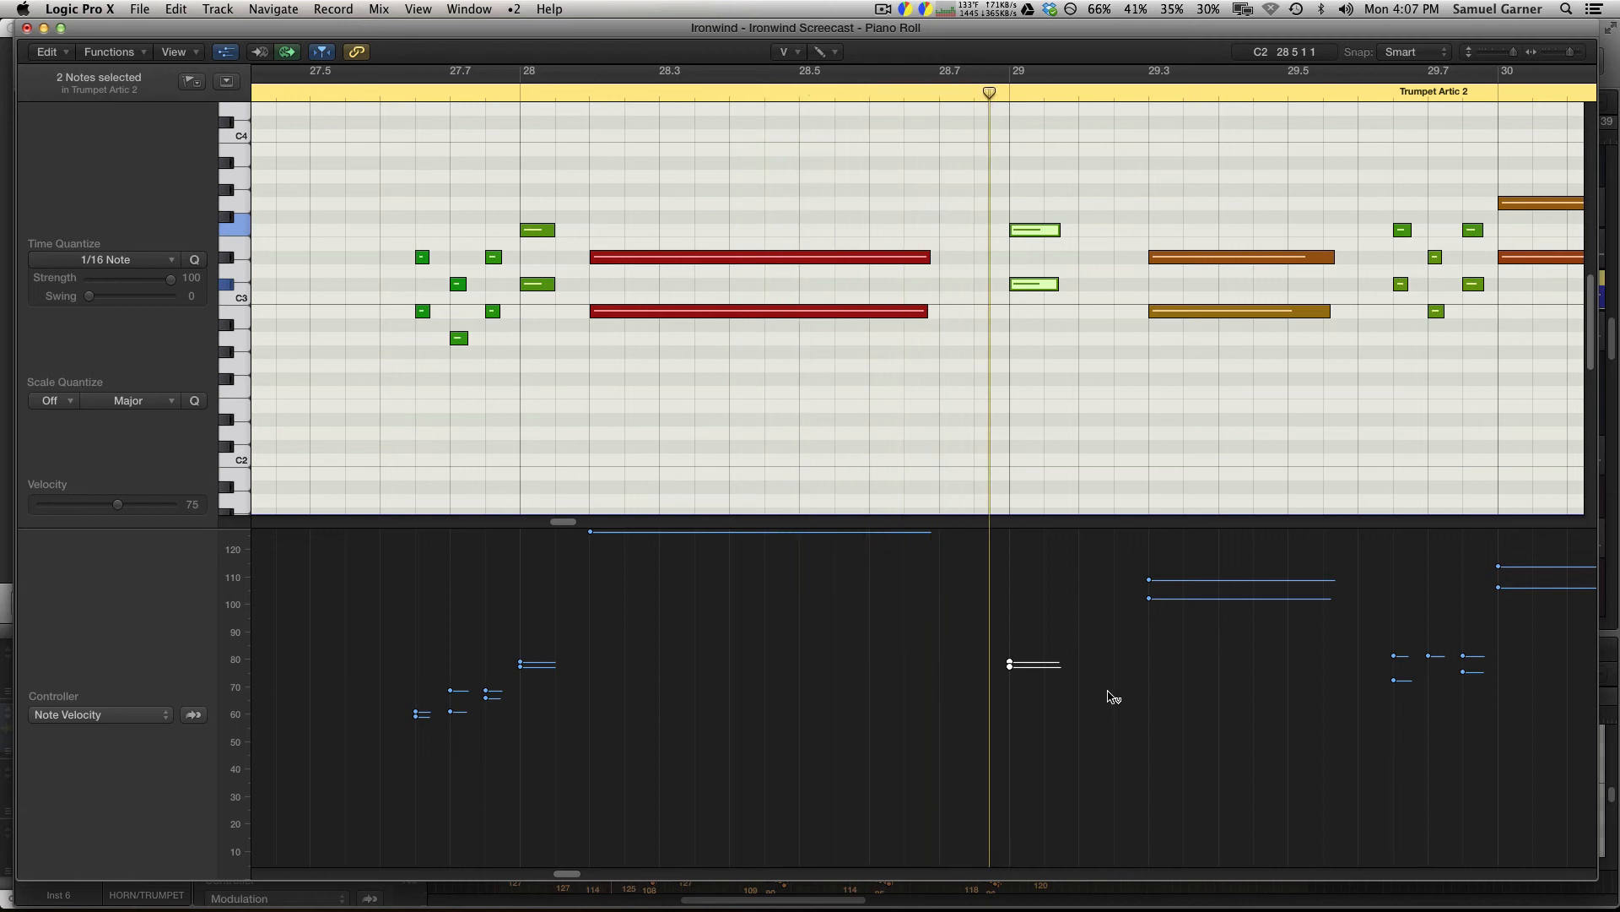
{"action": "key", "text": "super+Left"}
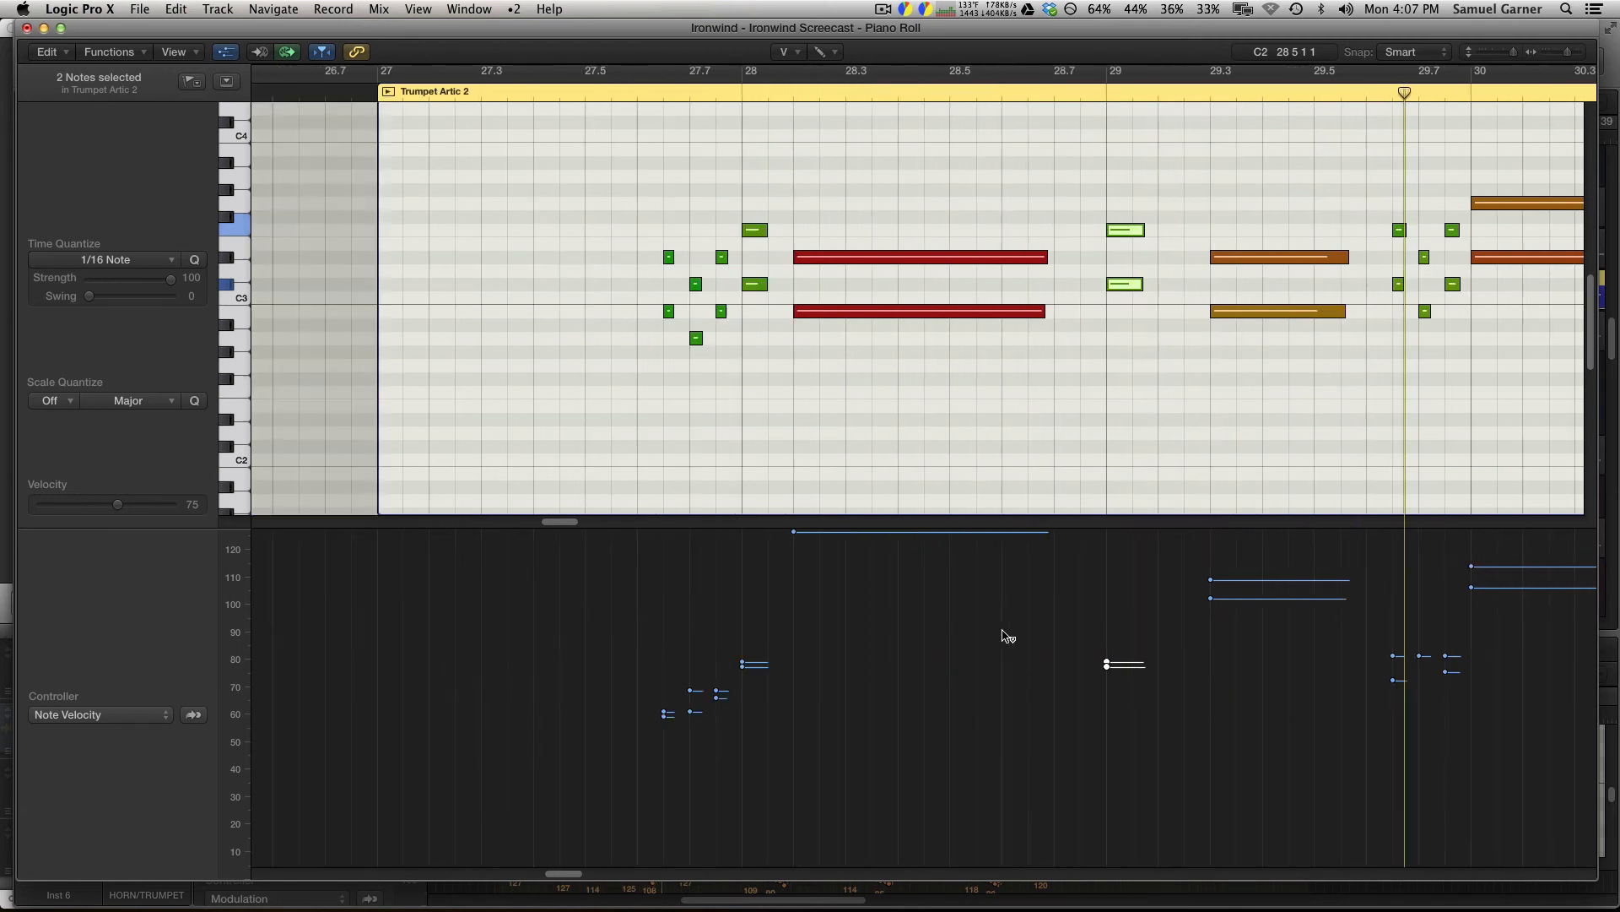
{"action": "scroll", "coordinate": [1003, 633], "scroll_direction": "right", "scroll_amount": 10}
{"action": "scroll", "coordinate": [1009, 637], "scroll_direction": "right", "scroll_amount": 3}
{"action": "key", "text": "super+Left"}
{"action": "key", "text": "super+Left"}
{"action": "key", "text": "super+Left"}
{"action": "scroll", "coordinate": [1010, 654], "scroll_direction": "left", "scroll_amount": 5}
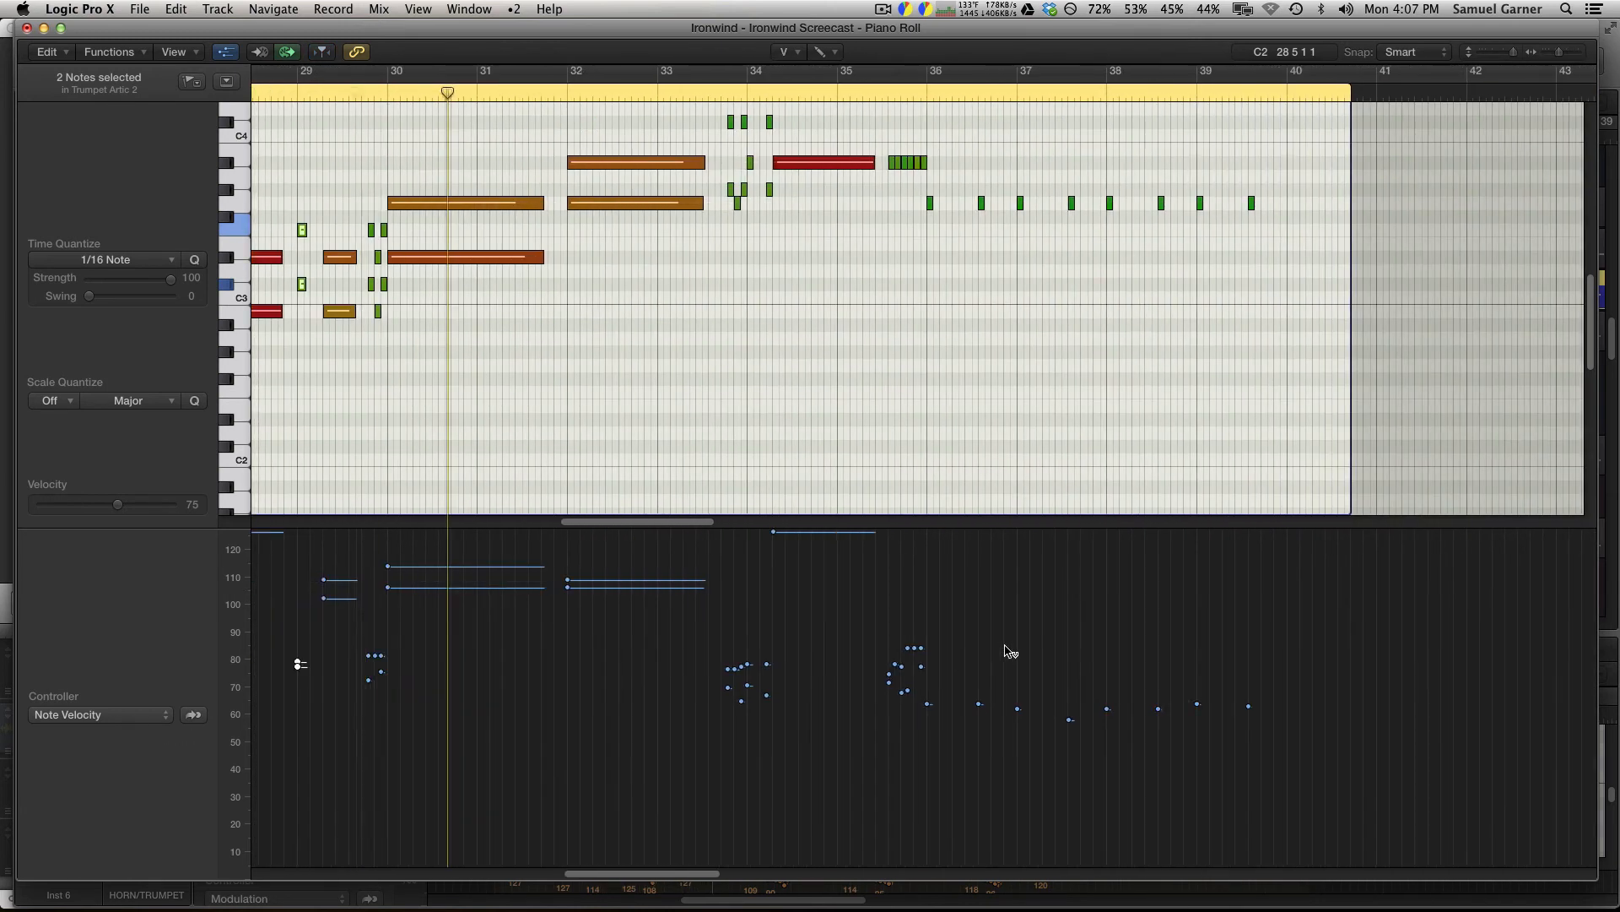
{"action": "scroll", "coordinate": [1011, 659], "scroll_direction": "up", "scroll_amount": 1}
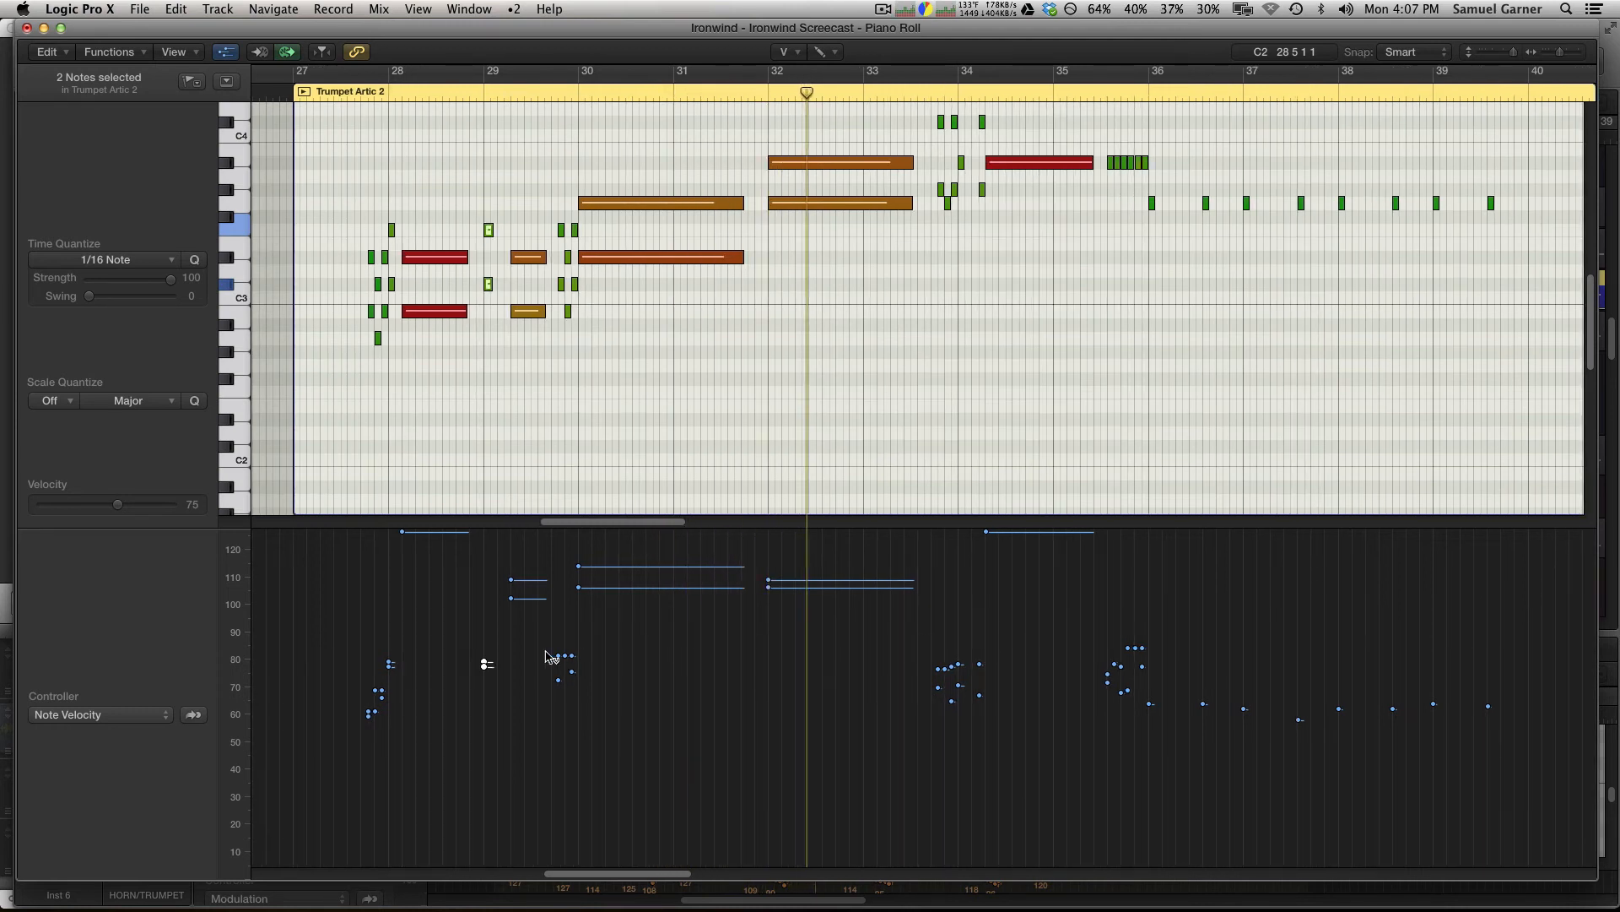
Display Modulation beneath the notes and examine its curves from bar 27 to the long notes at bar 30.
{"action": "left_click", "coordinate": [119, 714]}
{"action": "left_click", "coordinate": [84, 708]}
{"action": "scroll", "coordinate": [648, 595], "scroll_direction": "up", "scroll_amount": 3}
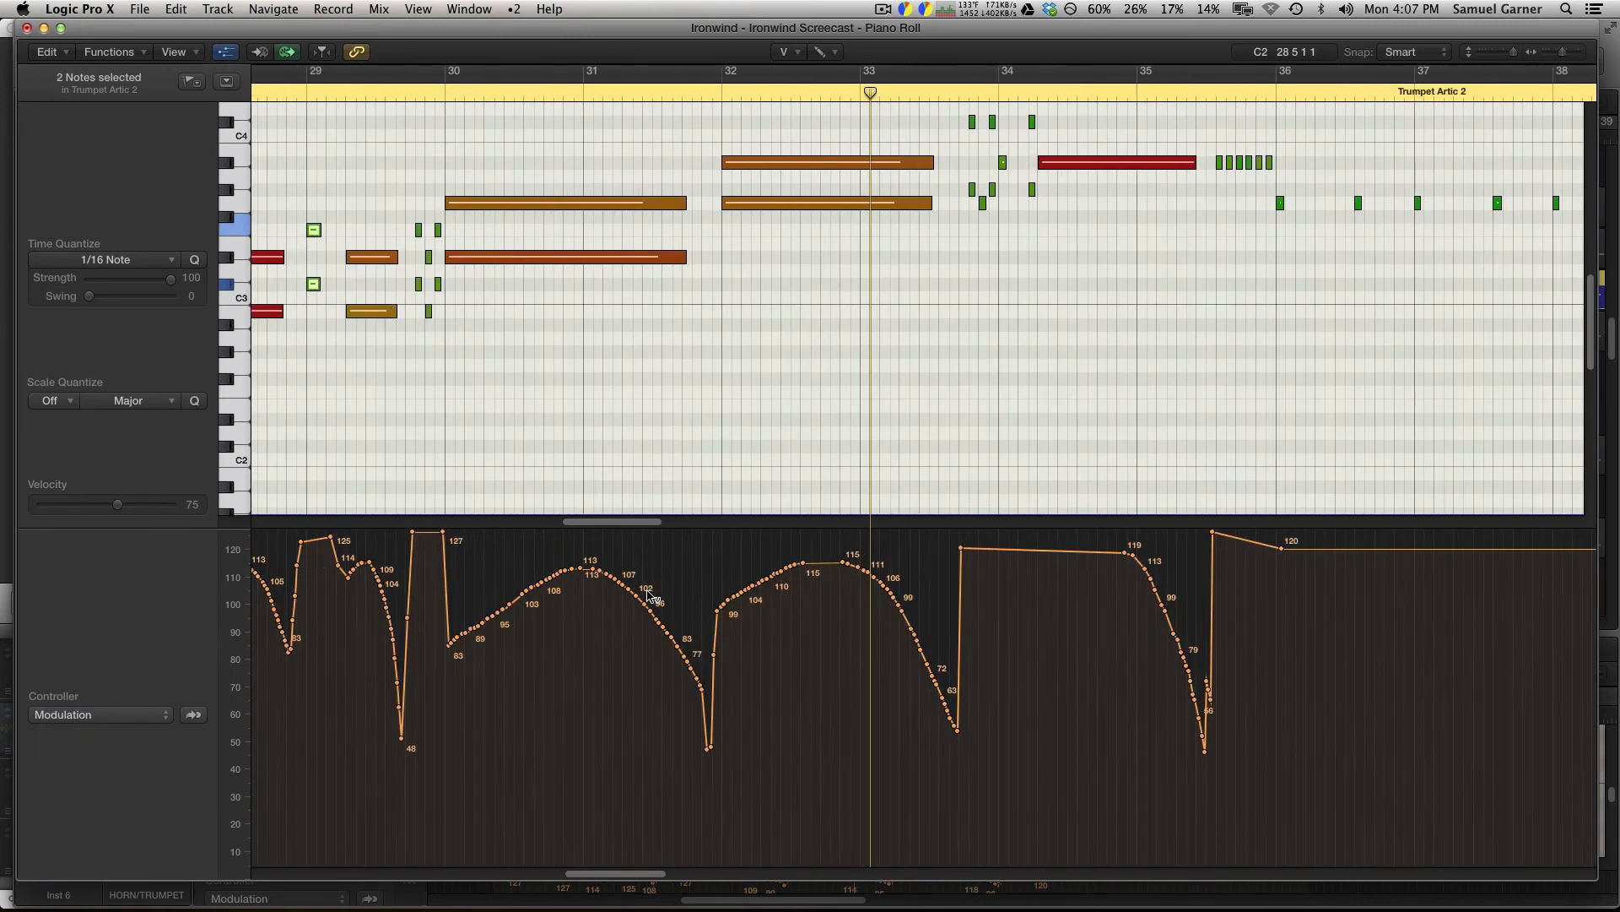
{"action": "scroll", "coordinate": [648, 596], "scroll_direction": "left", "scroll_amount": 10}
{"action": "scroll", "coordinate": [714, 586], "scroll_direction": "up", "scroll_amount": 5}
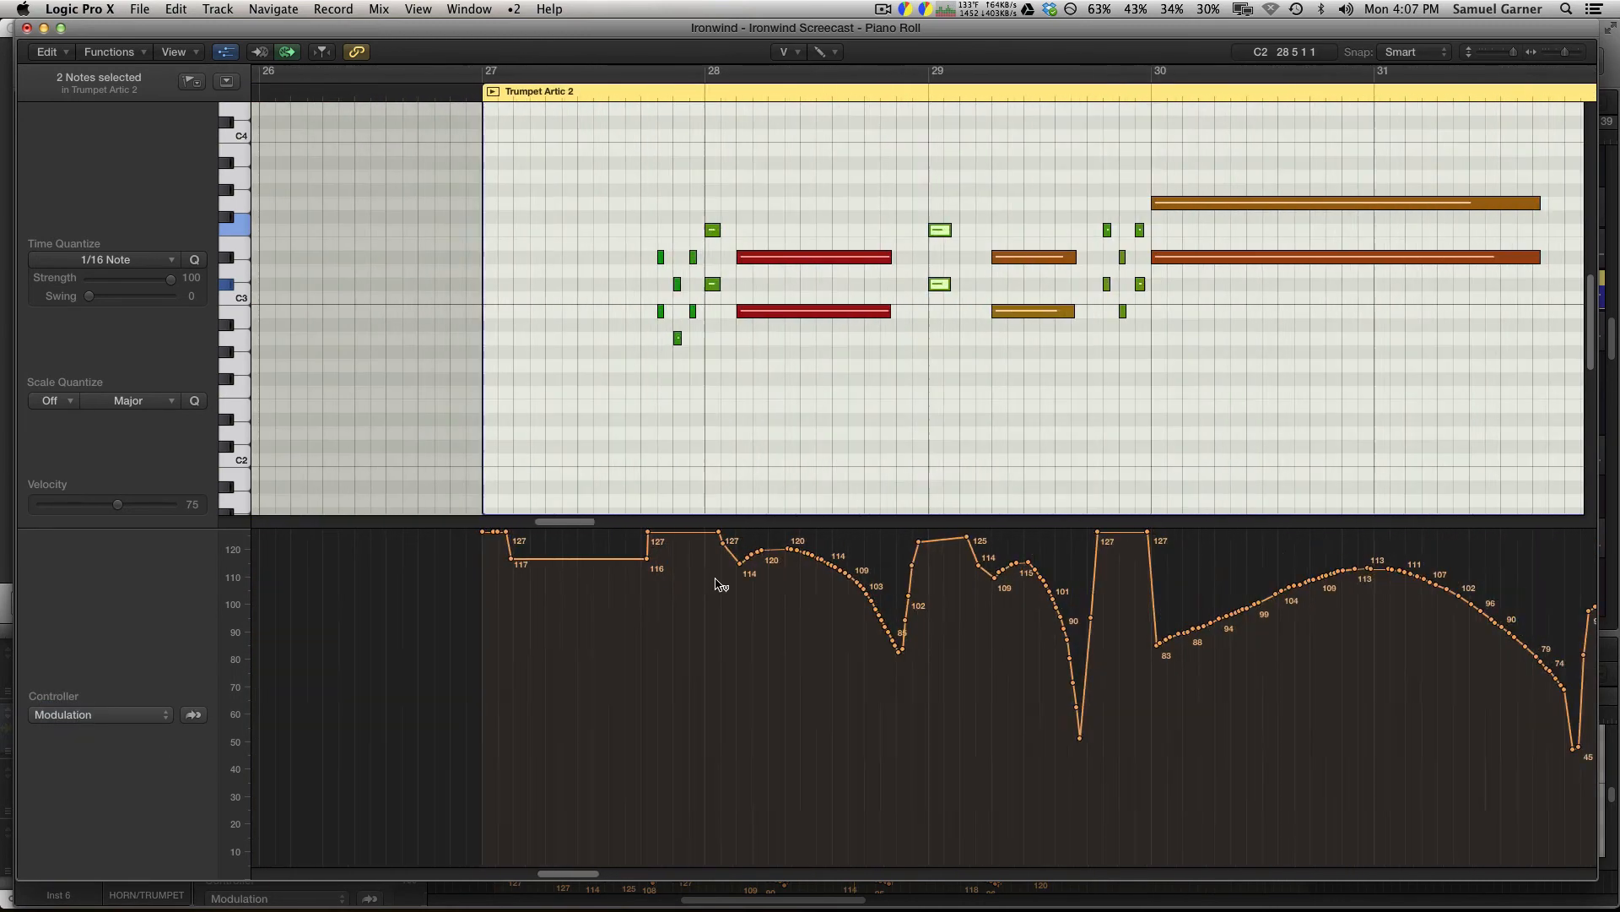
{"action": "scroll", "coordinate": [745, 574], "scroll_direction": "left", "scroll_amount": 6}
{"action": "scroll", "coordinate": [754, 575], "scroll_direction": "right", "scroll_amount": 10}
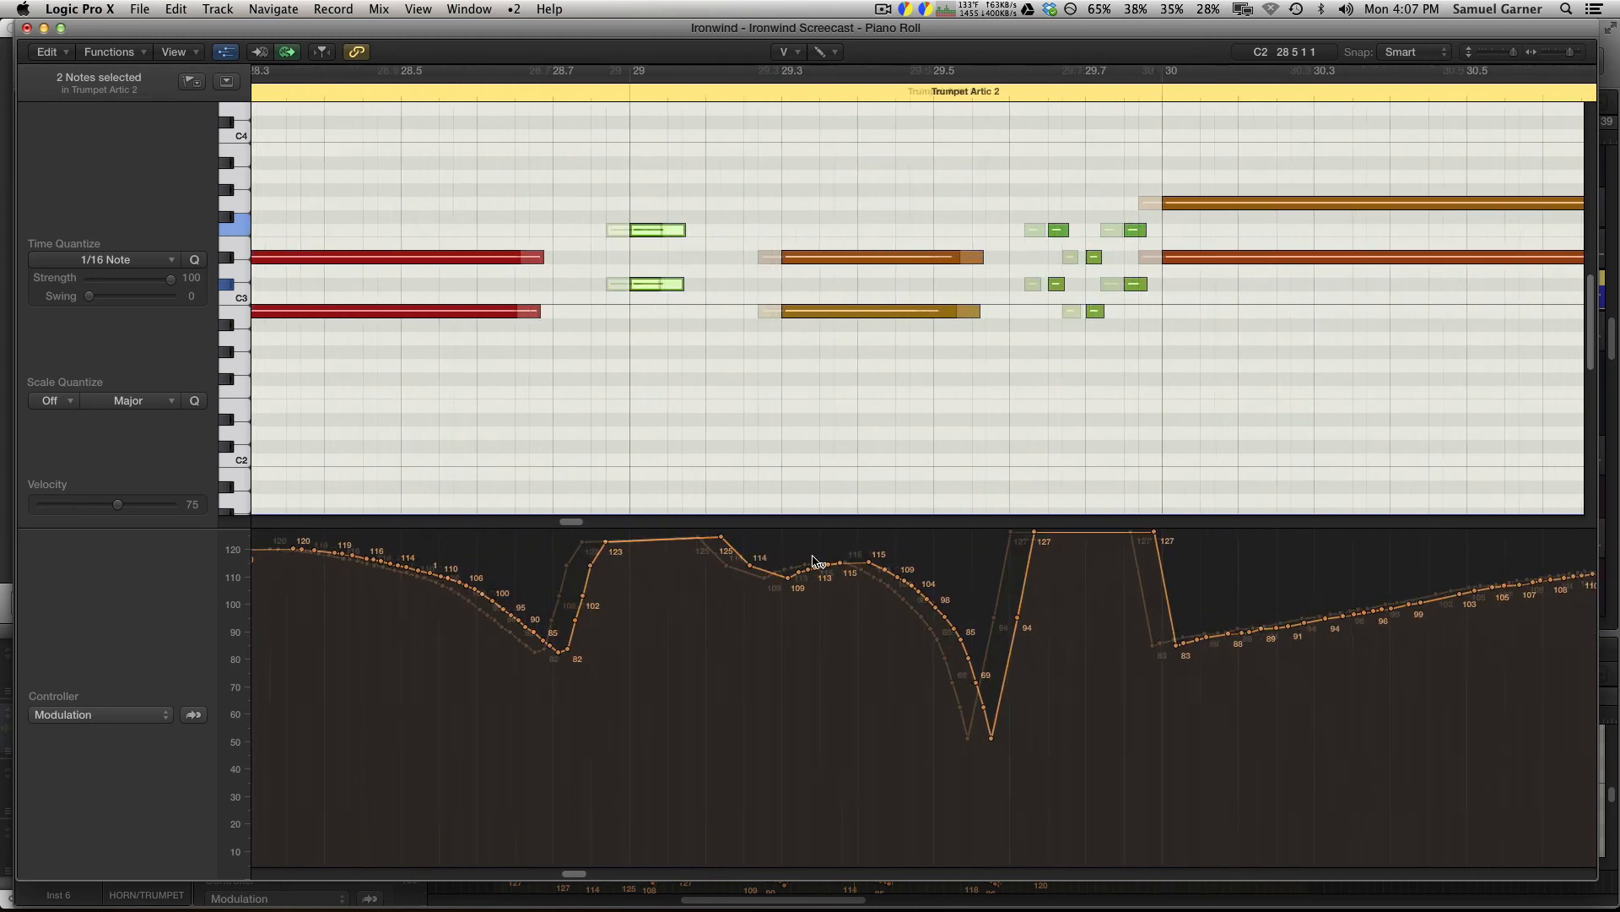
{"action": "scroll", "coordinate": [817, 562], "scroll_direction": "right", "scroll_amount": 5}
{"action": "scroll", "coordinate": [802, 564], "scroll_direction": "down", "scroll_amount": 2}
Redraw the modulation under the long notes at bar 30 with the Pencil Tool as a nearly flat line from 106 to 103.
{"action": "key", "text": "t"}
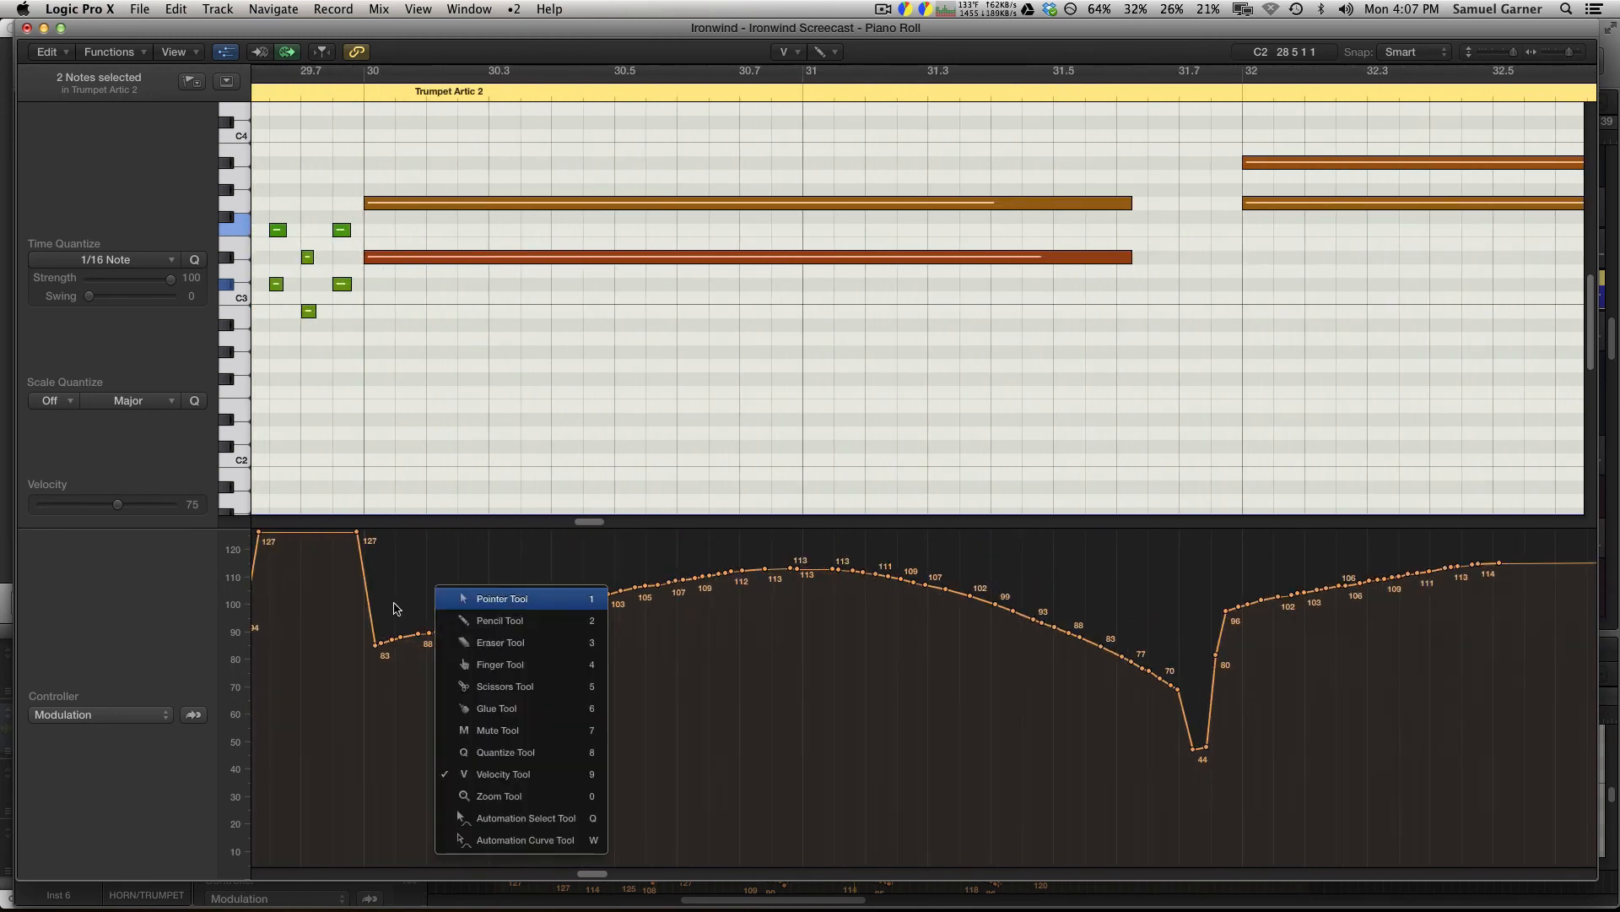
{"action": "key", "text": "p"}
{"action": "left_click_drag", "start_coordinate": [369, 587], "coordinate": [1137, 572]}
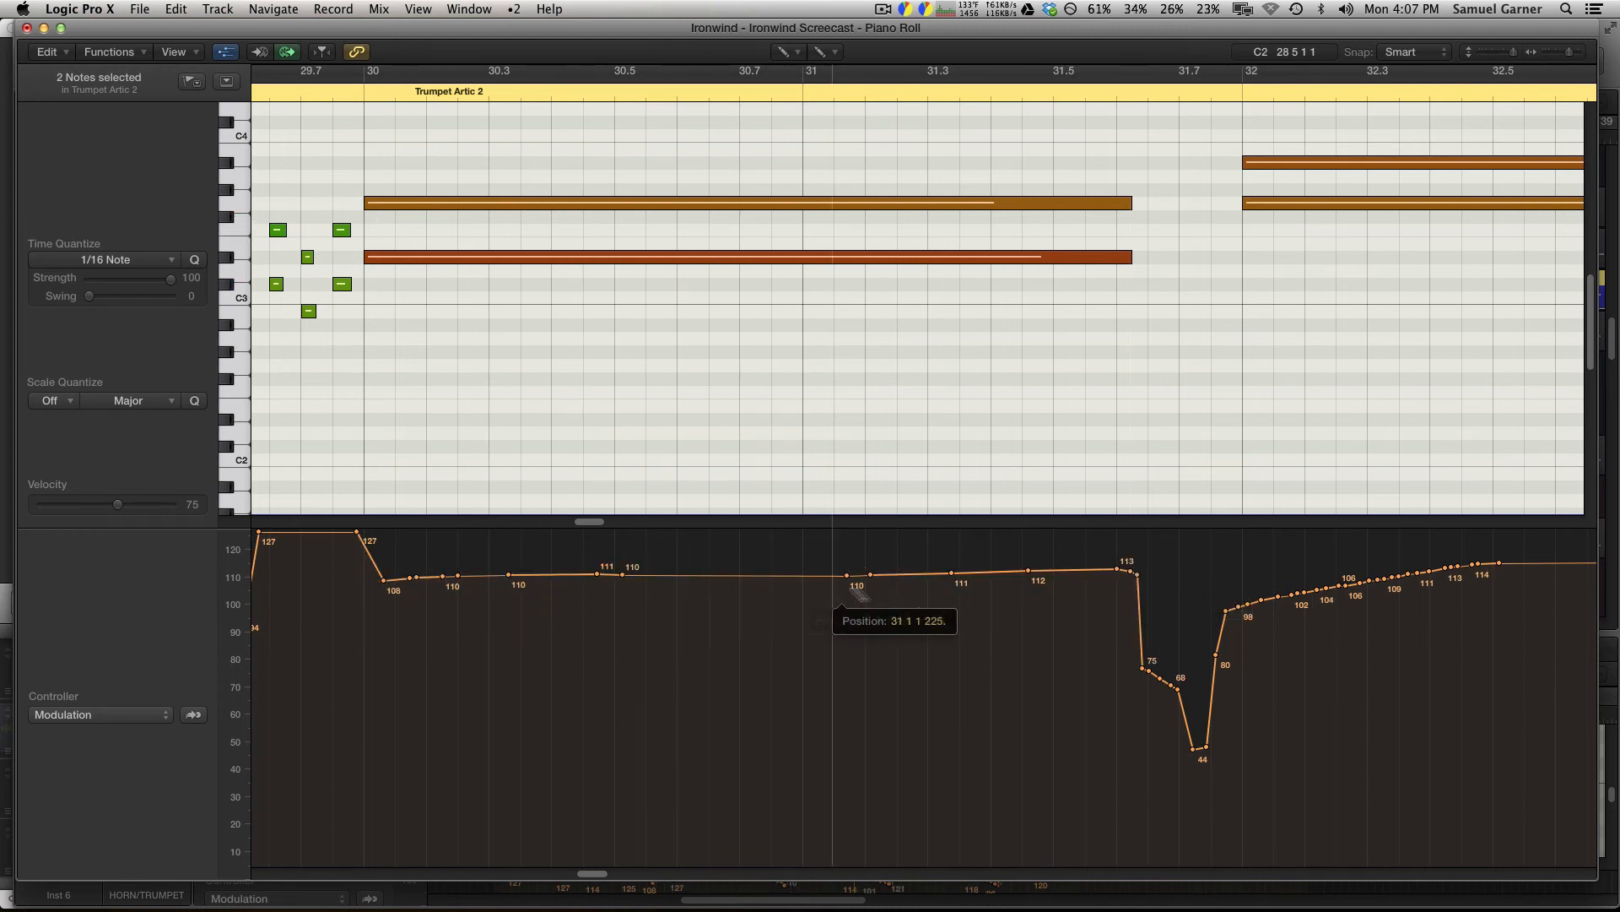
{"action": "left_click_drag", "start_coordinate": [1143, 593], "coordinate": [1142, 595]}
Redraw the modulation under the long notes at bar 32 as an almost straight line from 106 to about 96.
{"action": "scroll", "coordinate": [1126, 599], "scroll_direction": "right", "scroll_amount": 4}
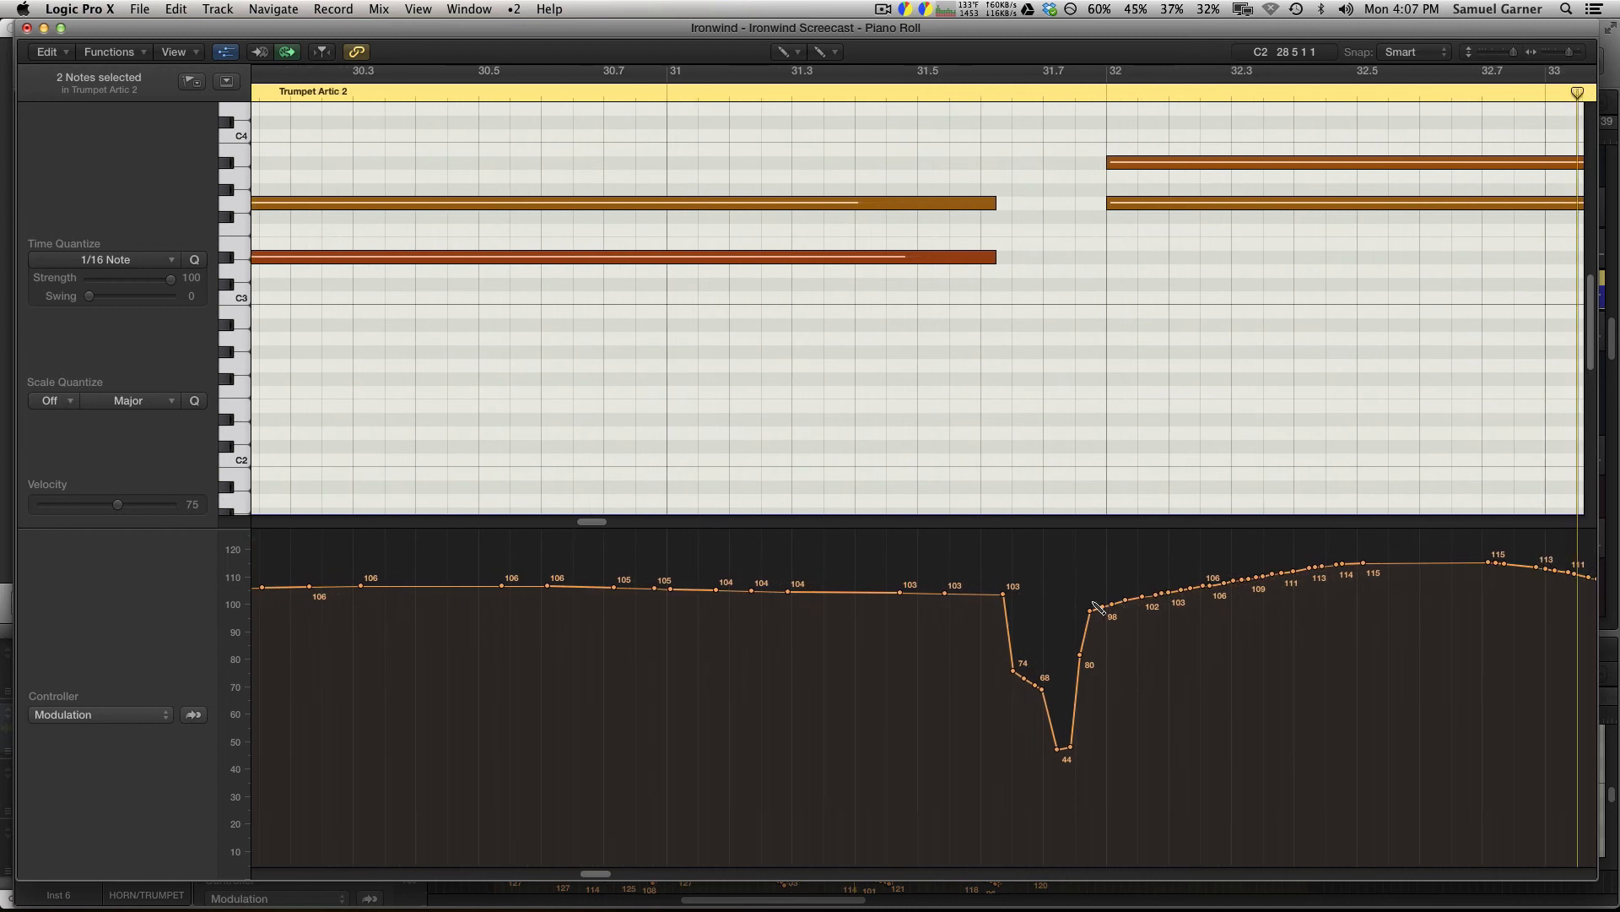
{"action": "scroll", "coordinate": [1099, 600], "scroll_direction": "right", "scroll_amount": 5}
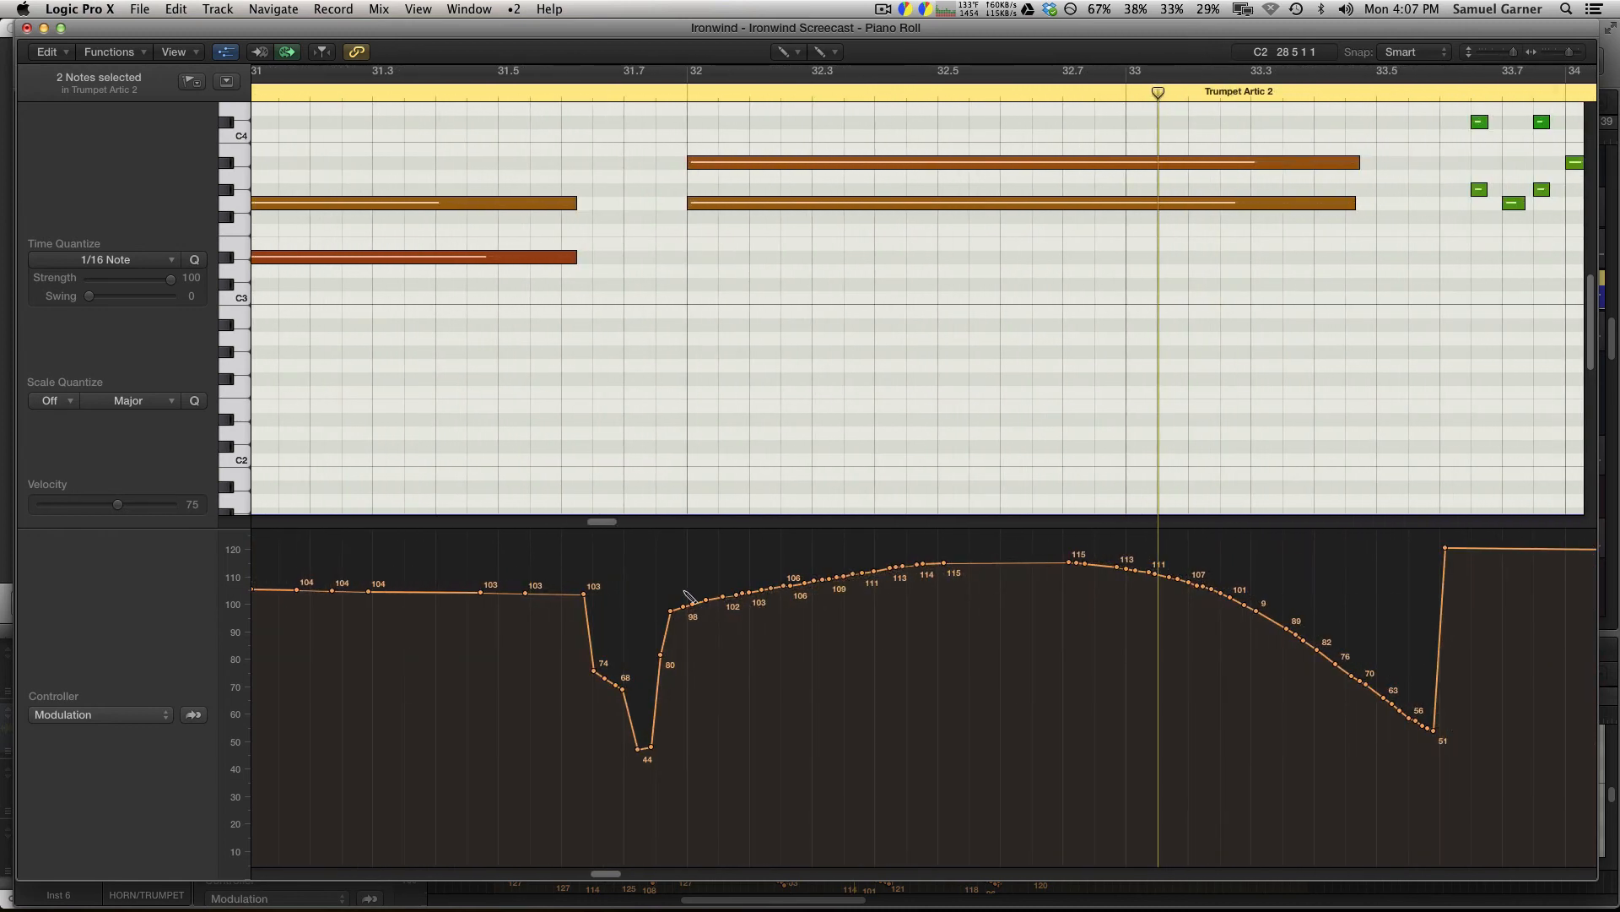
{"action": "mouse_move", "coordinate": [820, 591]}
{"action": "left_mouse_down"}
{"action": "mouse_move", "coordinate": [1410, 579]}
{"action": "mouse_move", "coordinate": [1388, 584]}
{"action": "left_mouse_up"}
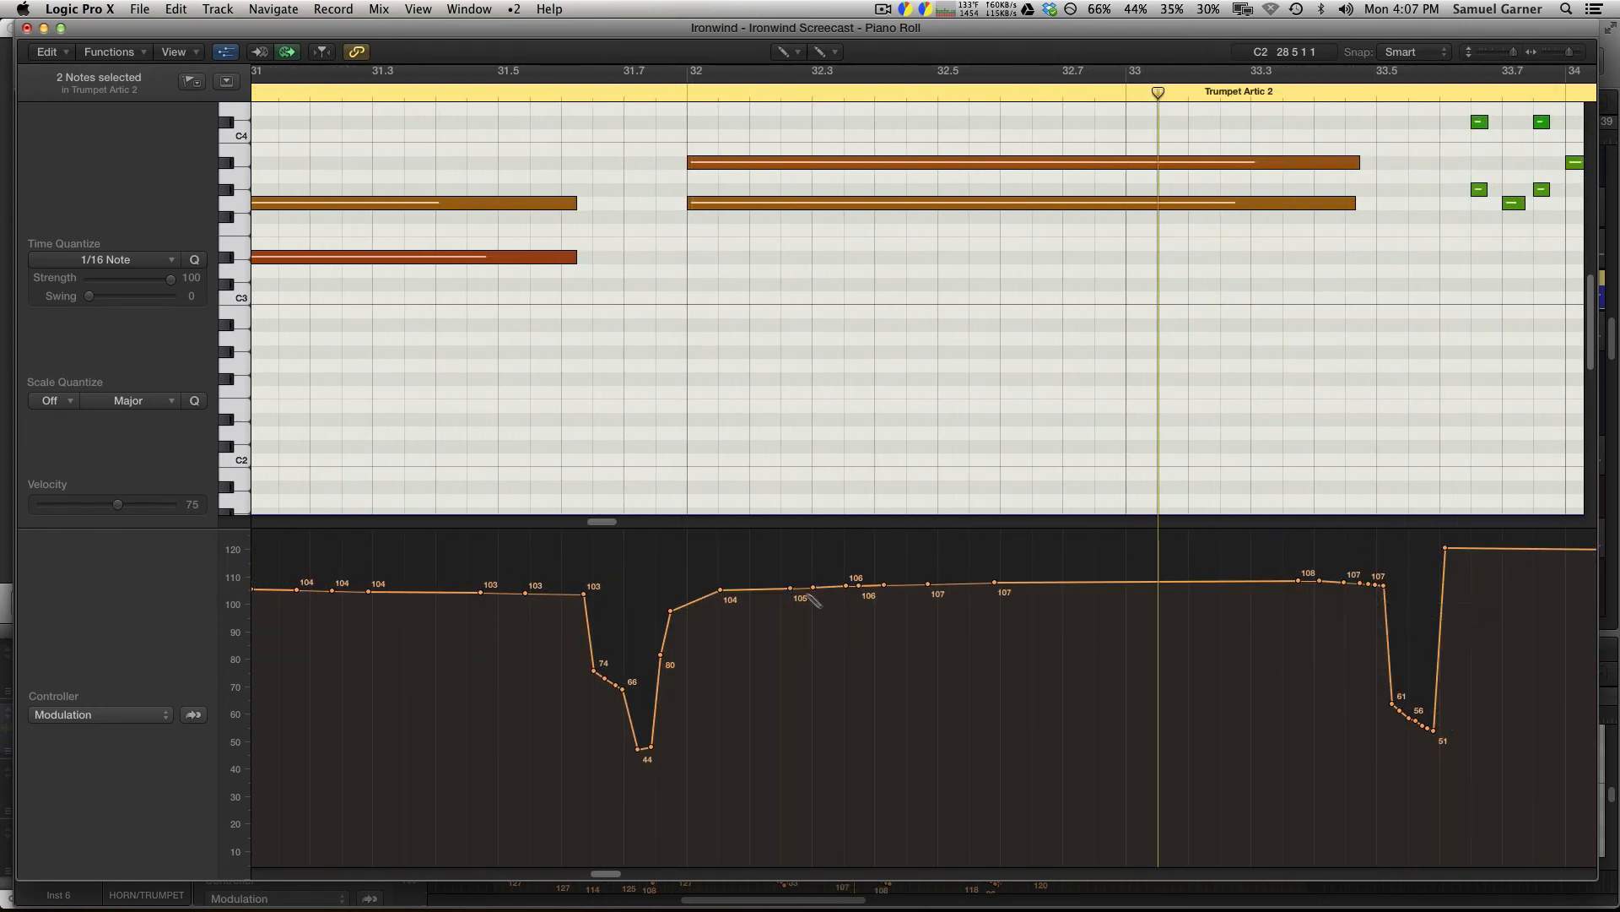
{"action": "left_click_drag", "start_coordinate": [674, 588], "coordinate": [1388, 620]}
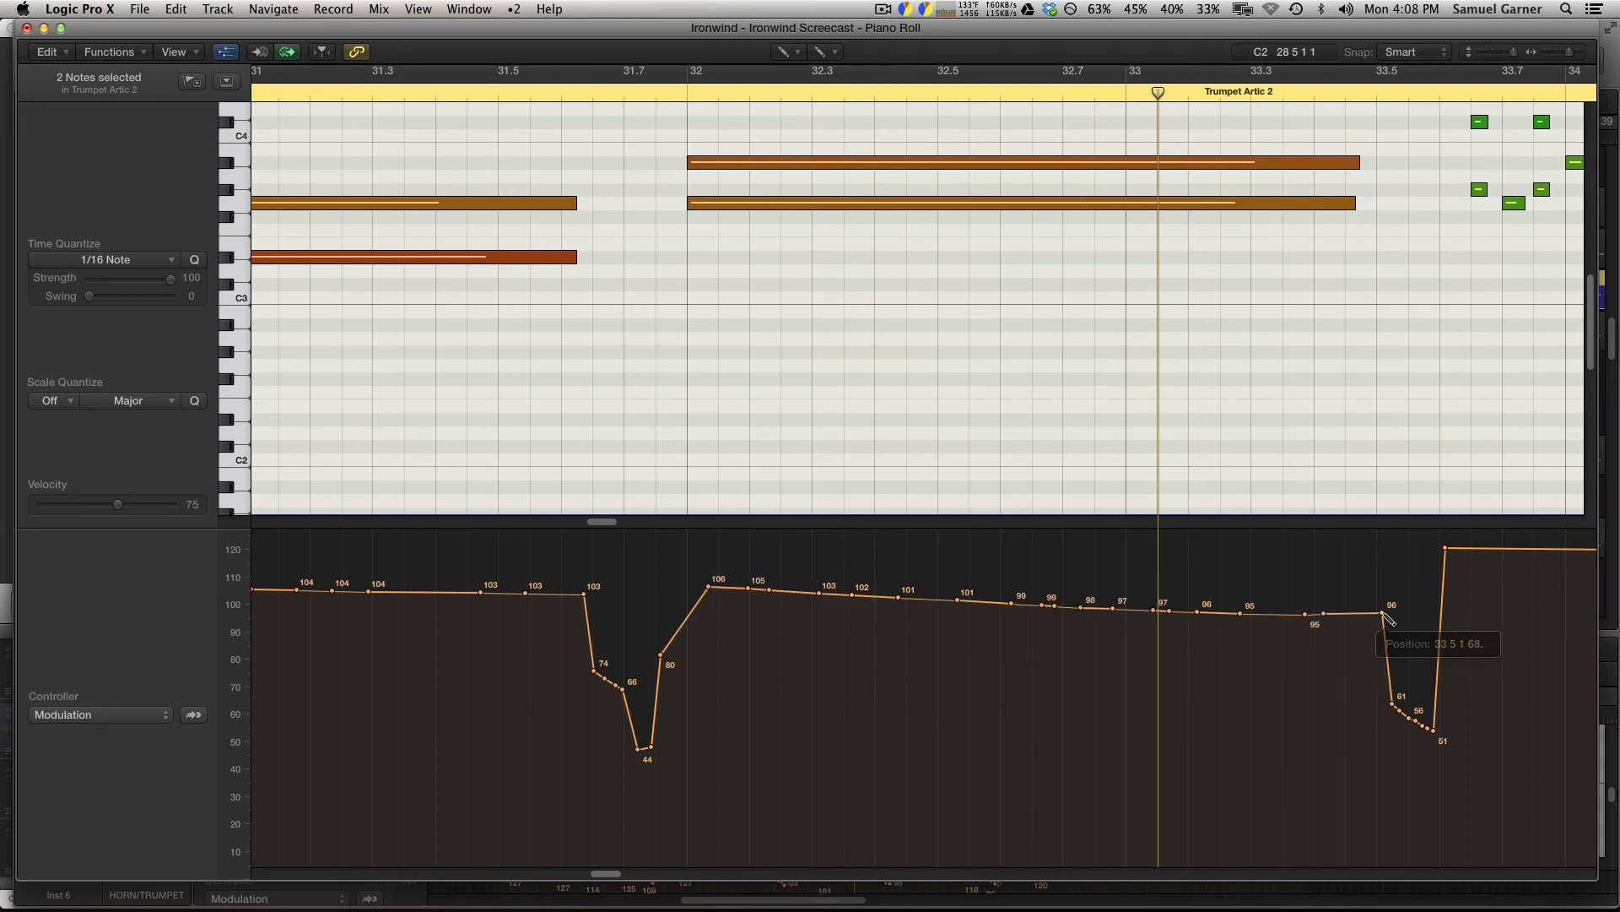
Play the long trumpet notes at bar 30 to audition the flattened modulation.
{"action": "scroll", "coordinate": [1149, 618], "scroll_direction": "left", "scroll_amount": 15}
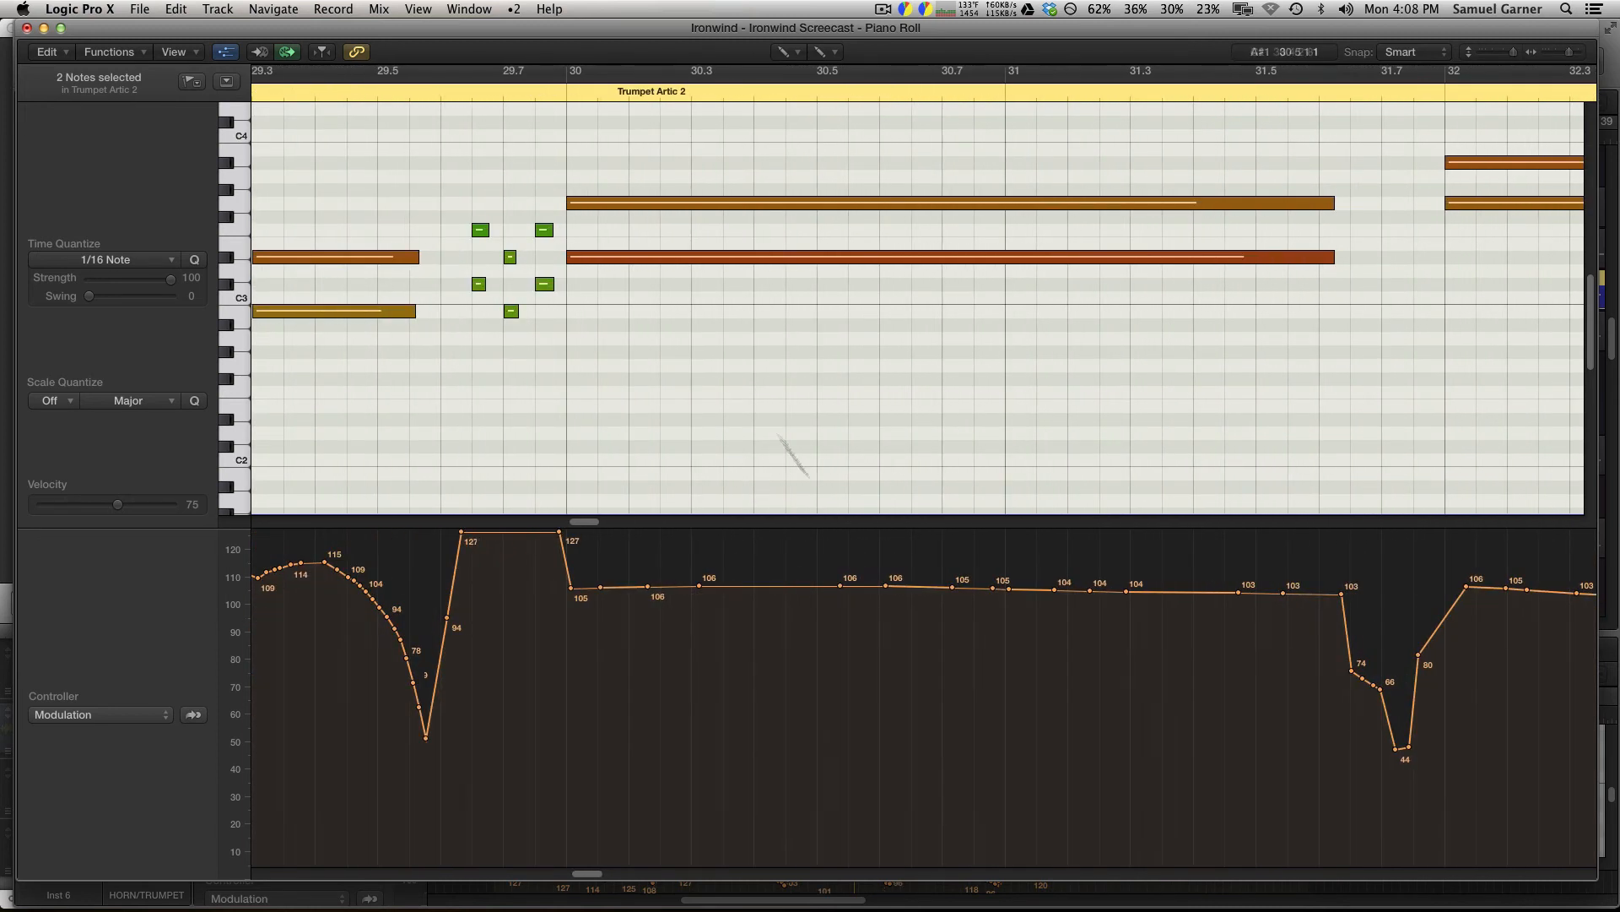
{"action": "key", "text": "space"}
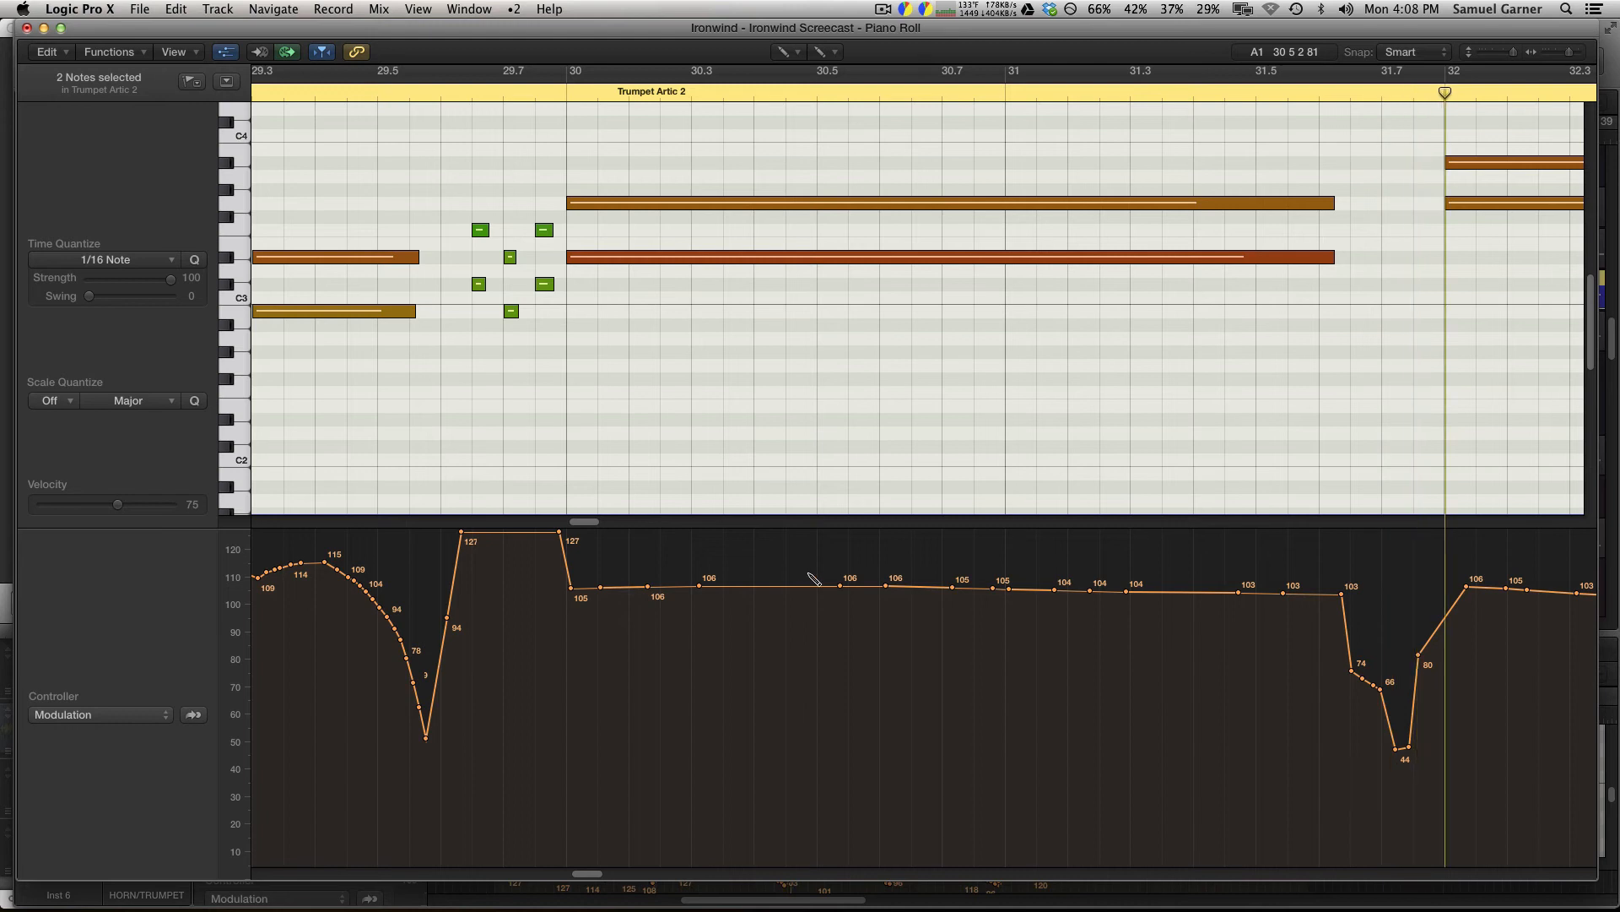
{"action": "key", "text": "super+Left"}
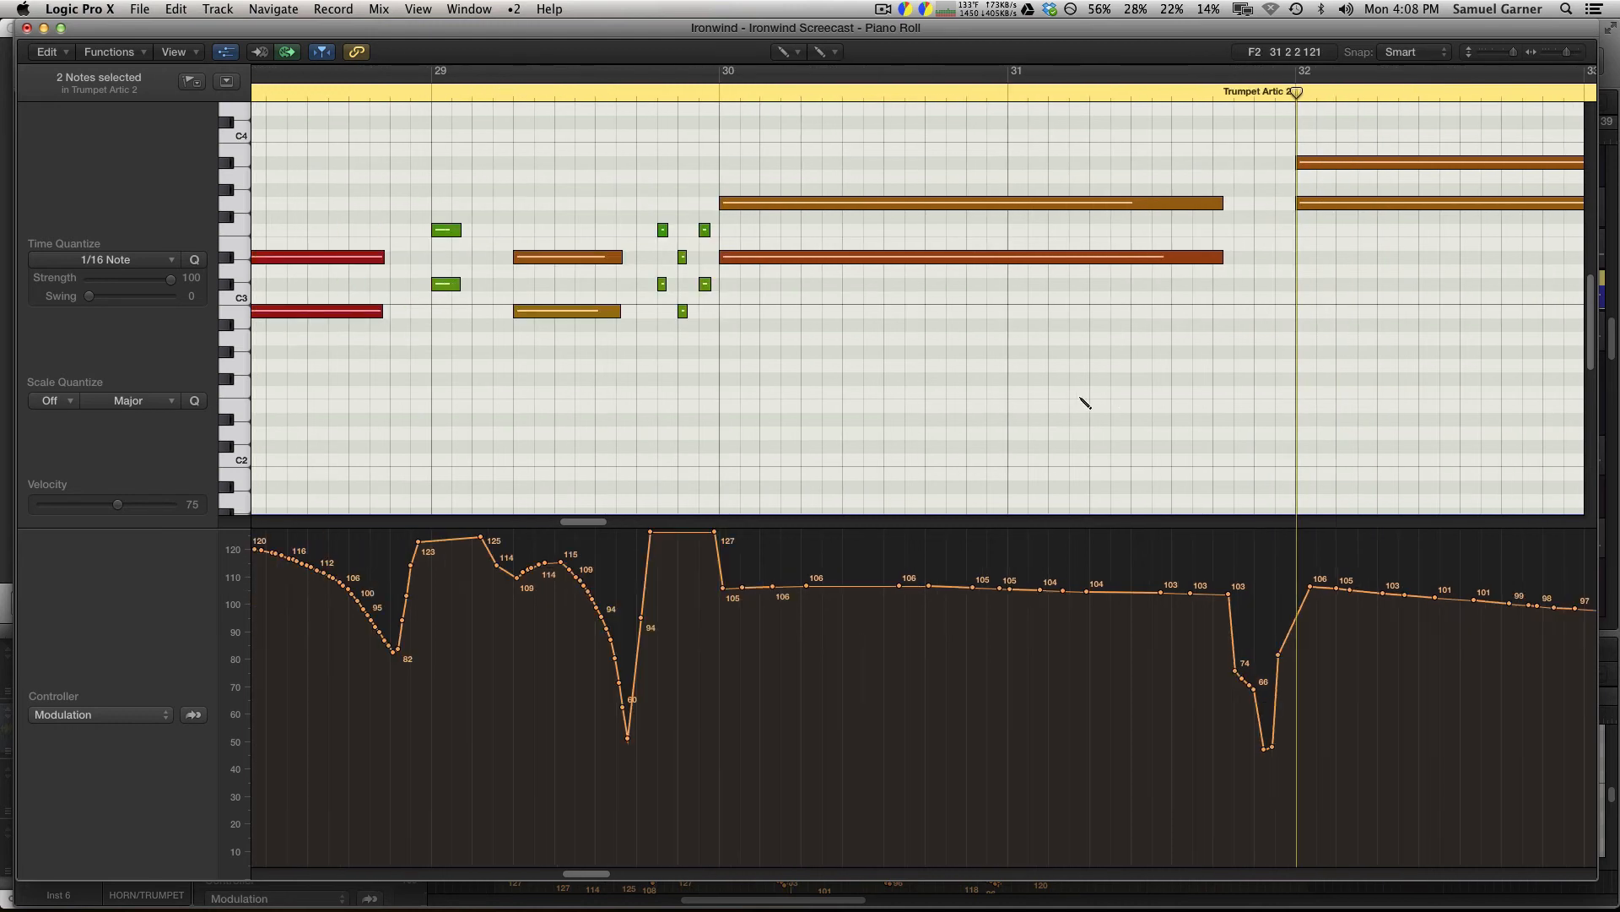
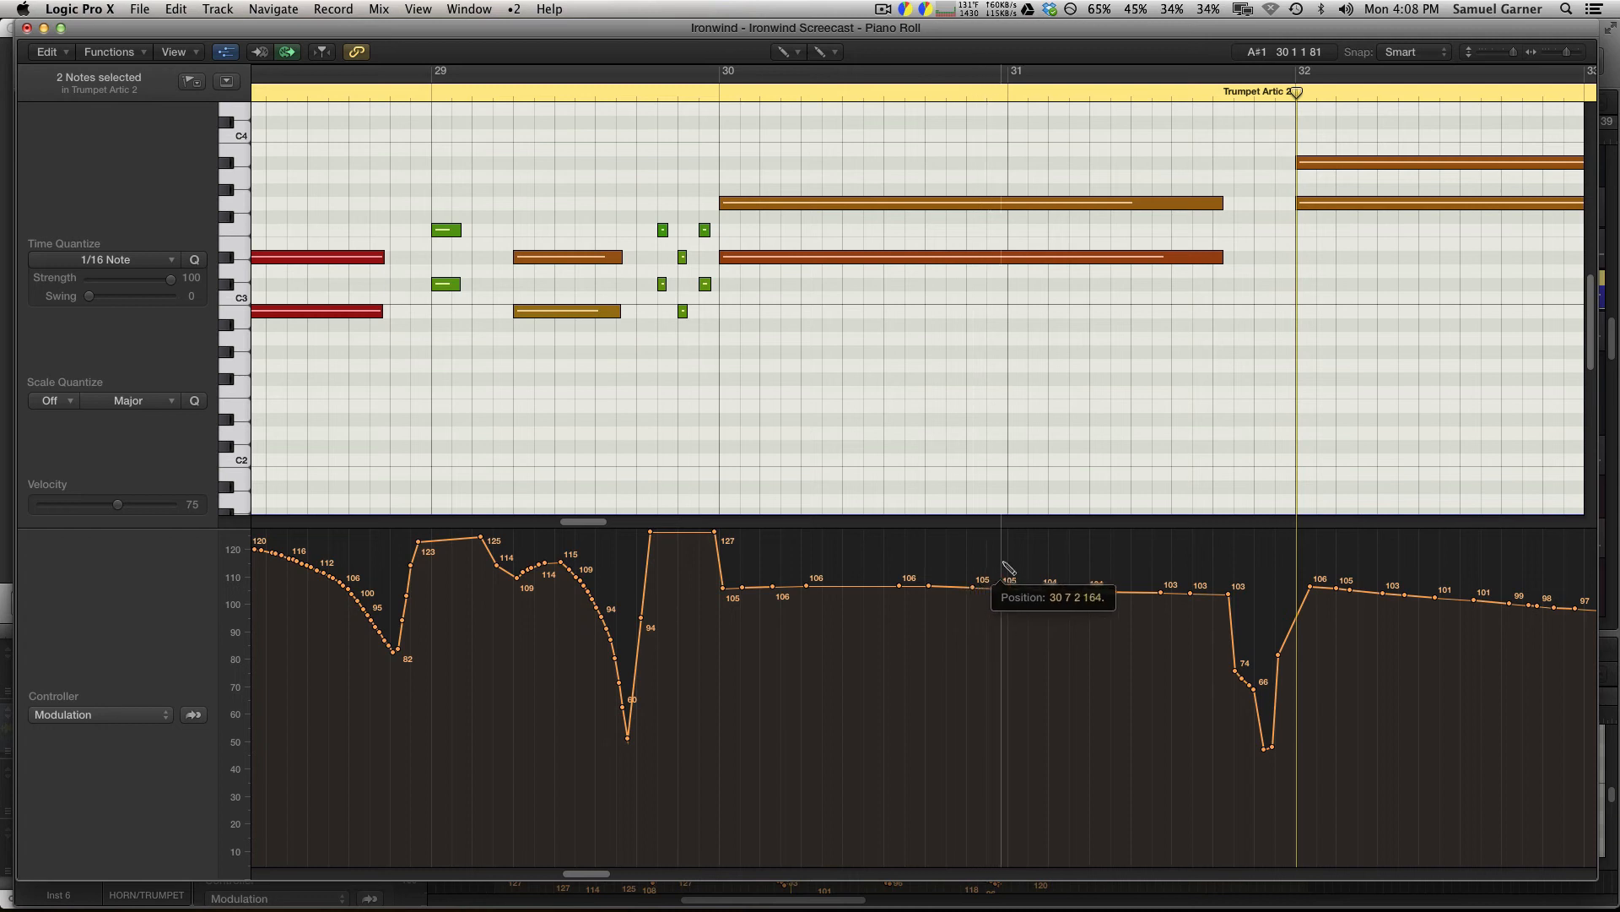
Redraw the modulation under the long notes at bar 30 as a swell from about 79 up to 112 and down to 62, and audition it.
{"action": "left_click_drag", "start_coordinate": [1003, 562], "coordinate": [1009, 588]}
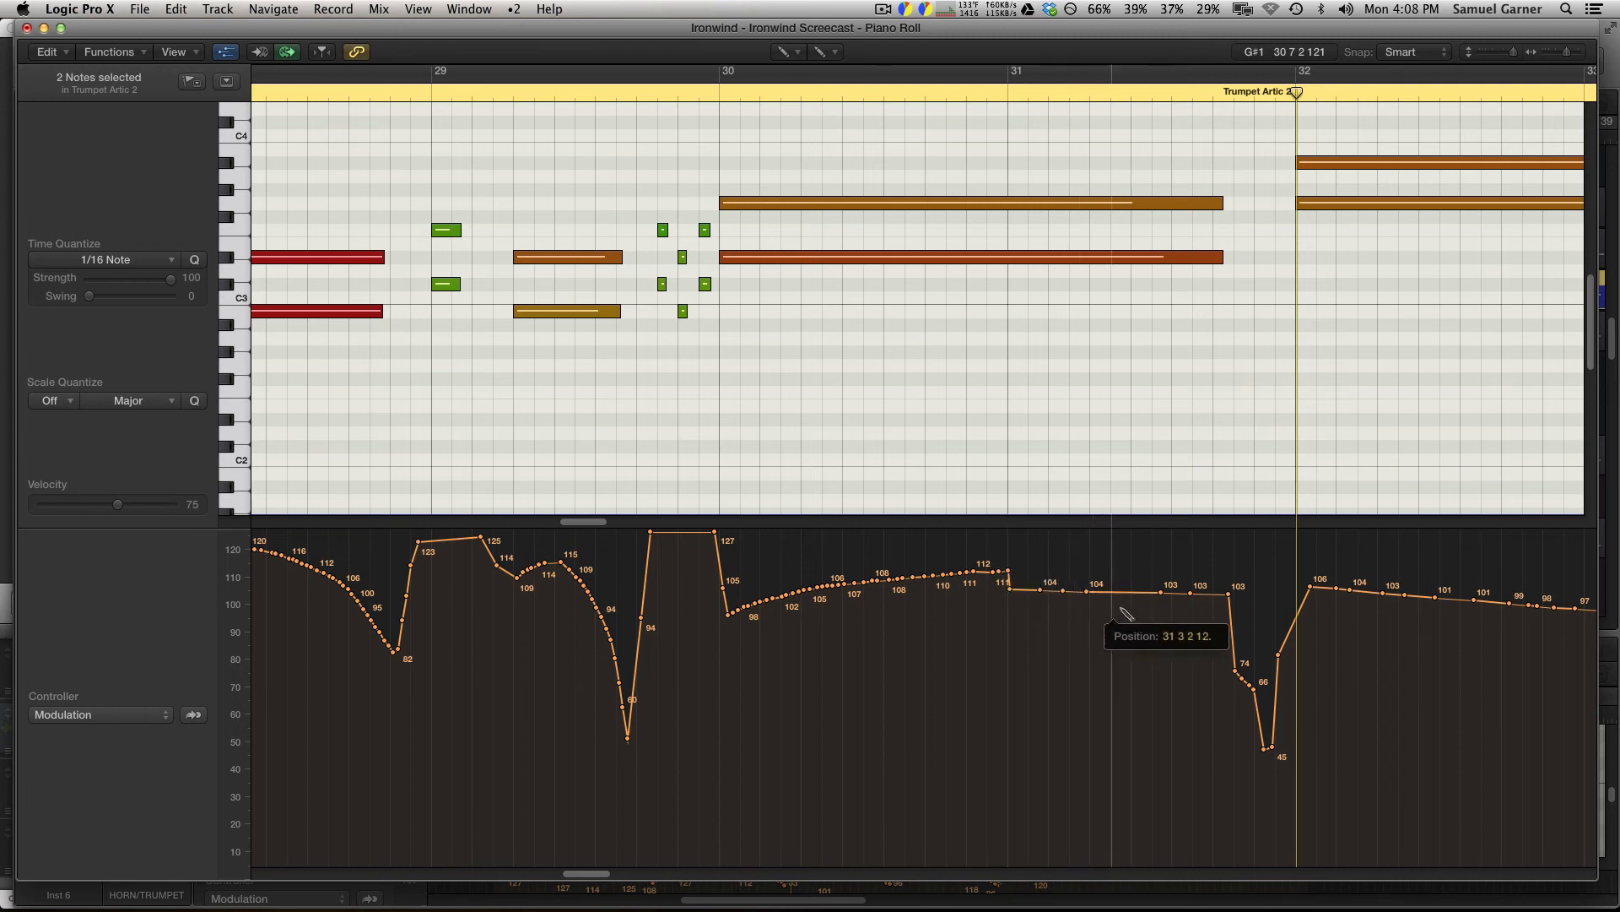
{"action": "left_click_drag", "start_coordinate": [1186, 653], "coordinate": [1261, 713]}
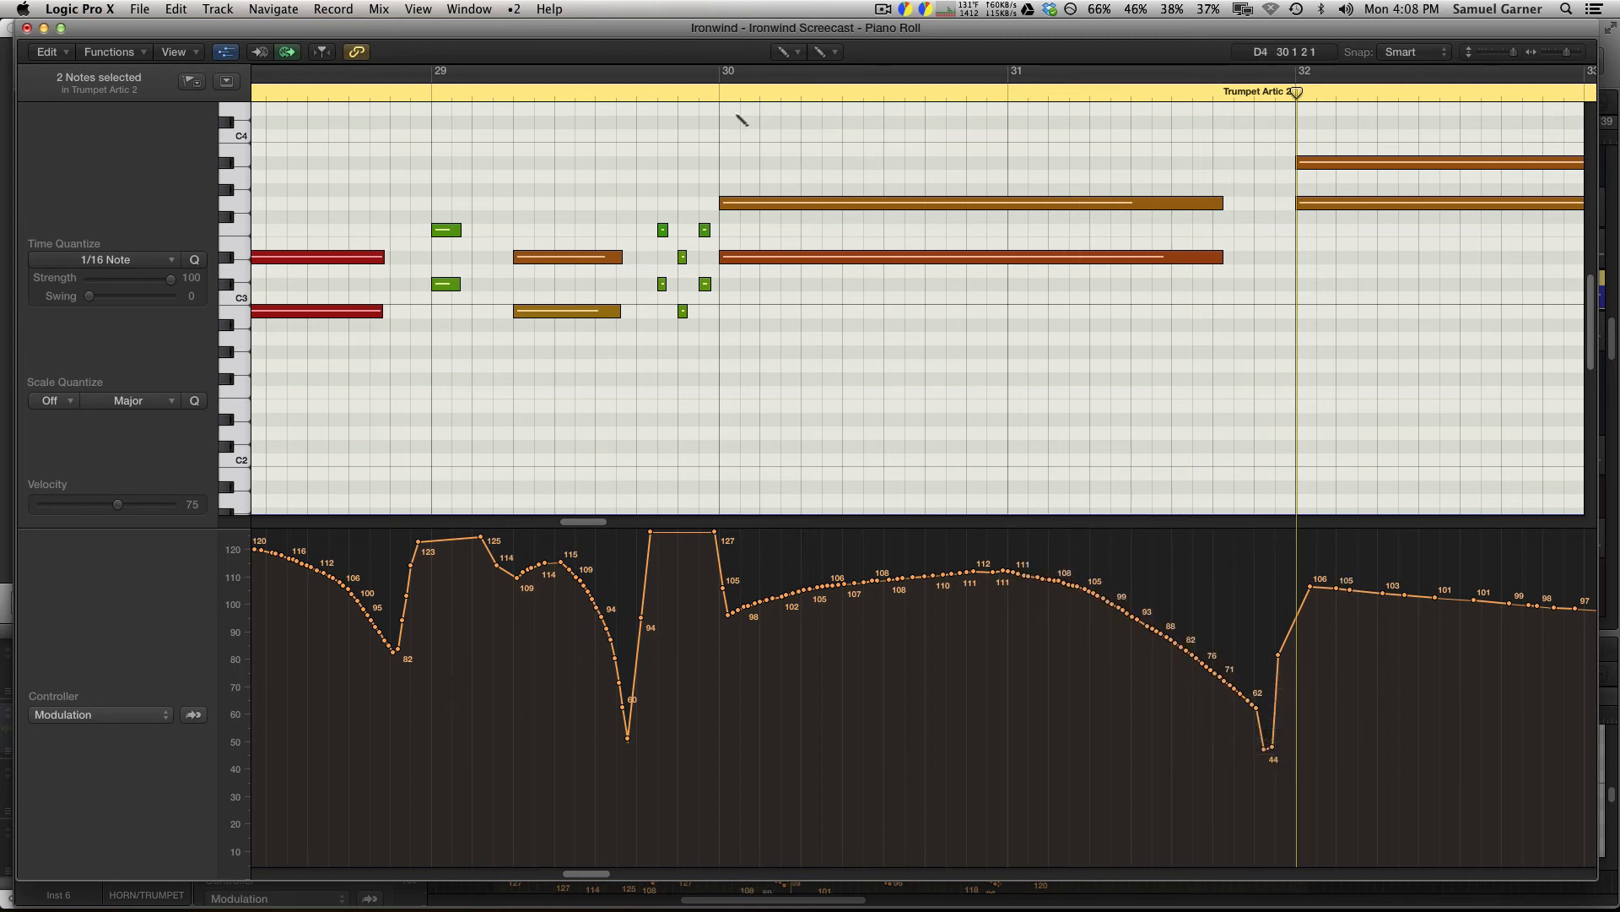
{"action": "left_click", "coordinate": [678, 93]}
{"action": "key", "text": "space"}
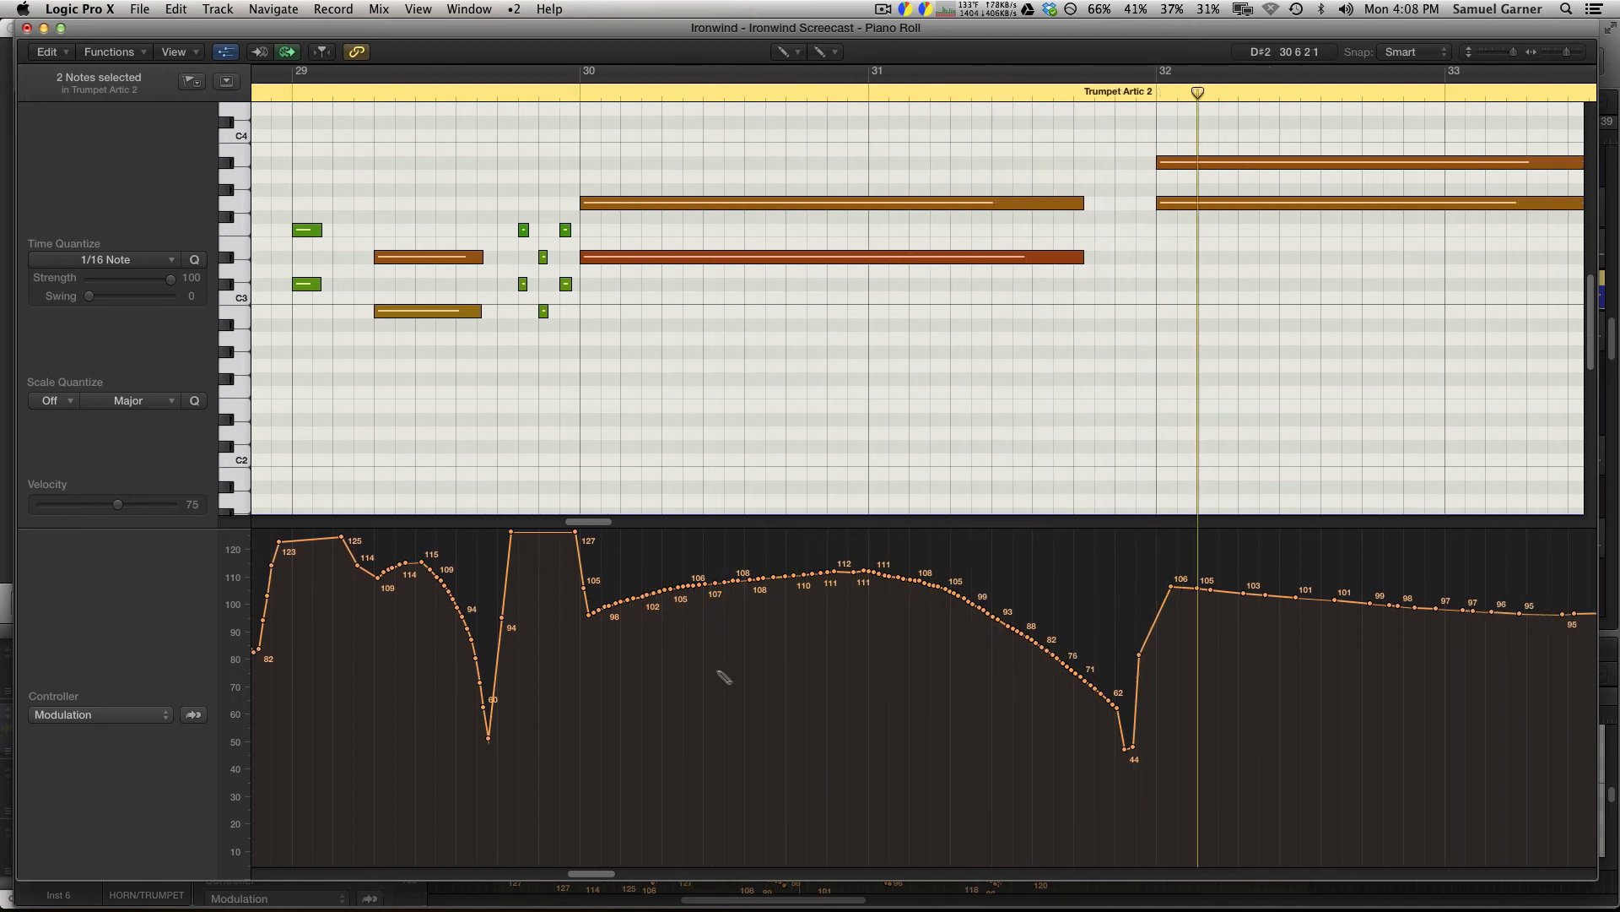
{"action": "left_click_drag", "start_coordinate": [582, 661], "coordinate": [740, 582]}
{"action": "left_click", "coordinate": [537, 91]}
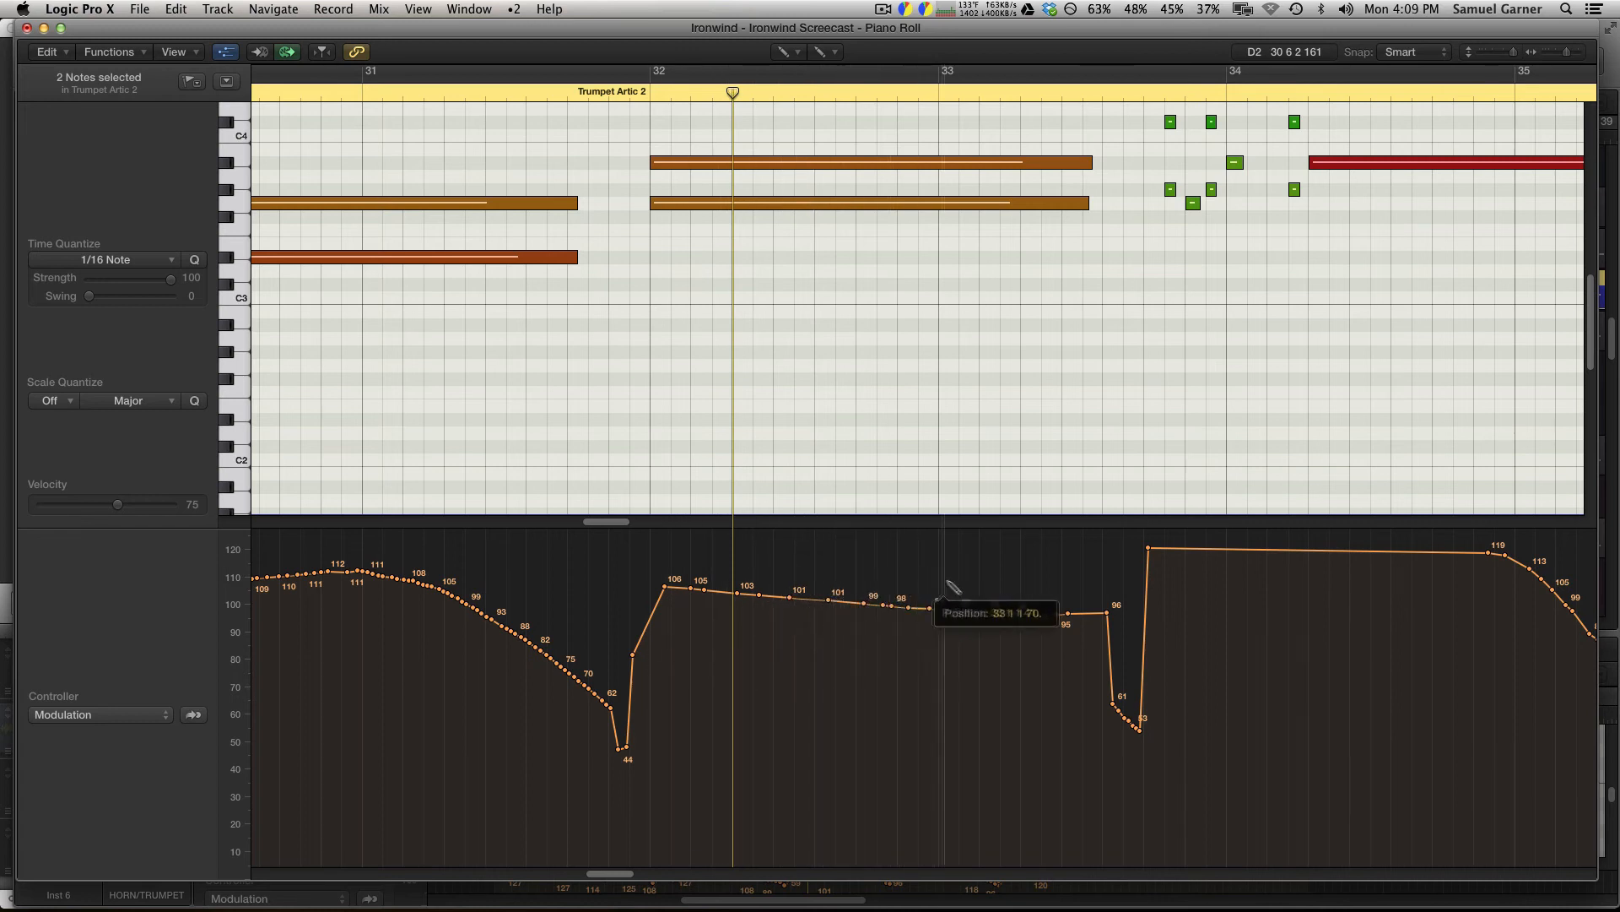
Redraw the modulation under the long notes at bar 32 as a curve rising from about 79 to 109 and falling to about 29.
{"action": "left_click_drag", "start_coordinate": [1100, 755], "coordinate": [1101, 753]}
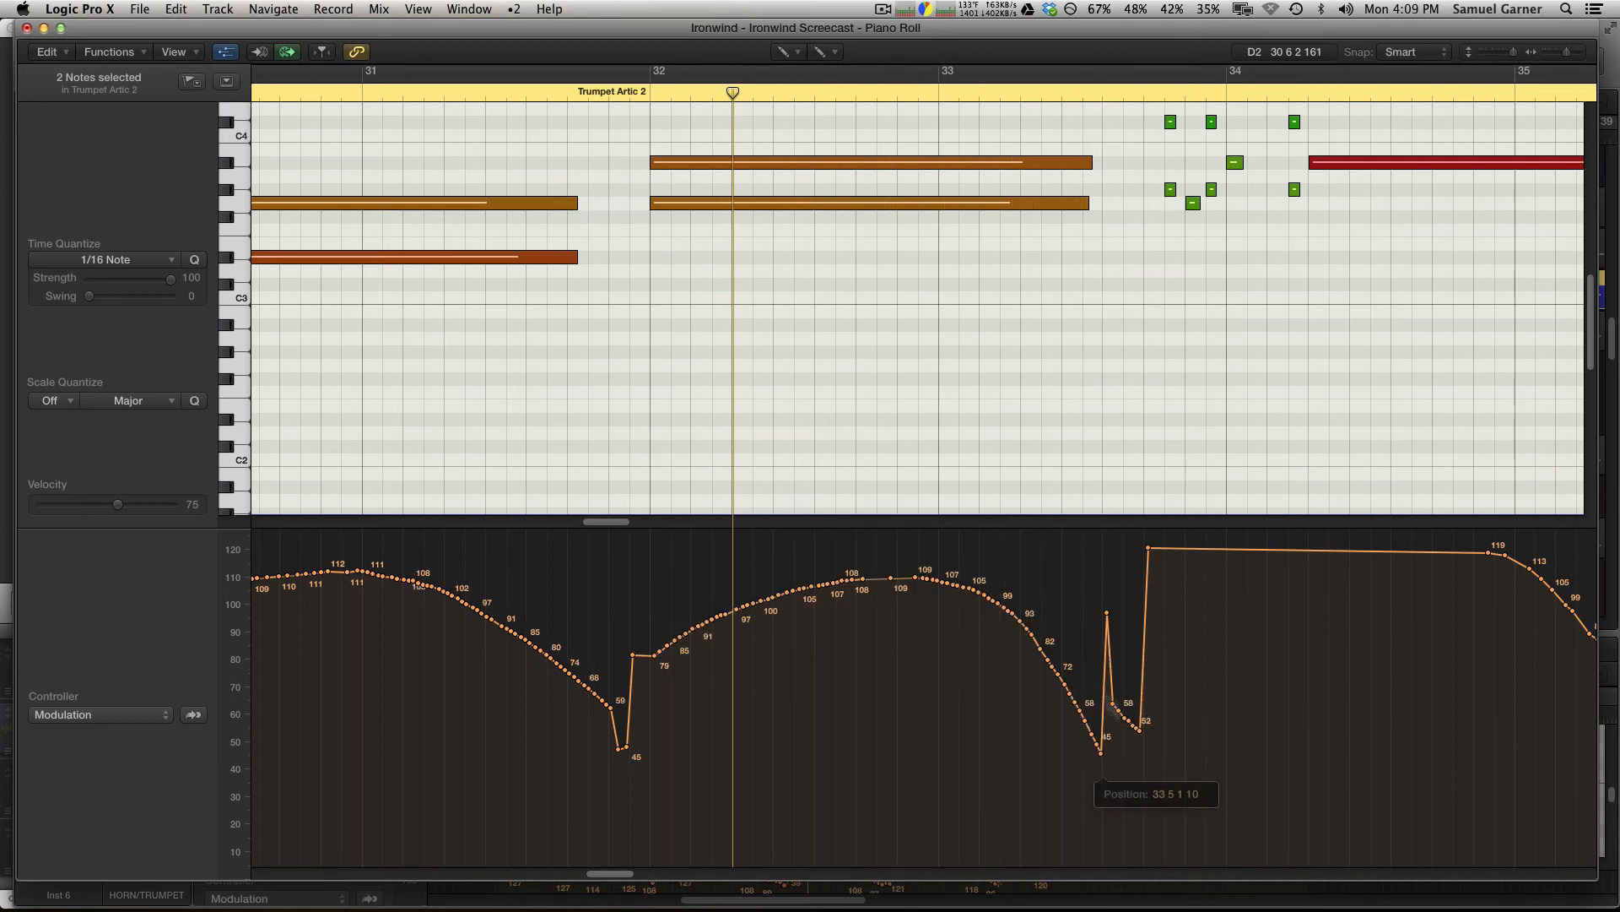
{"action": "key", "text": "t"}
{"action": "key", "text": "t"}
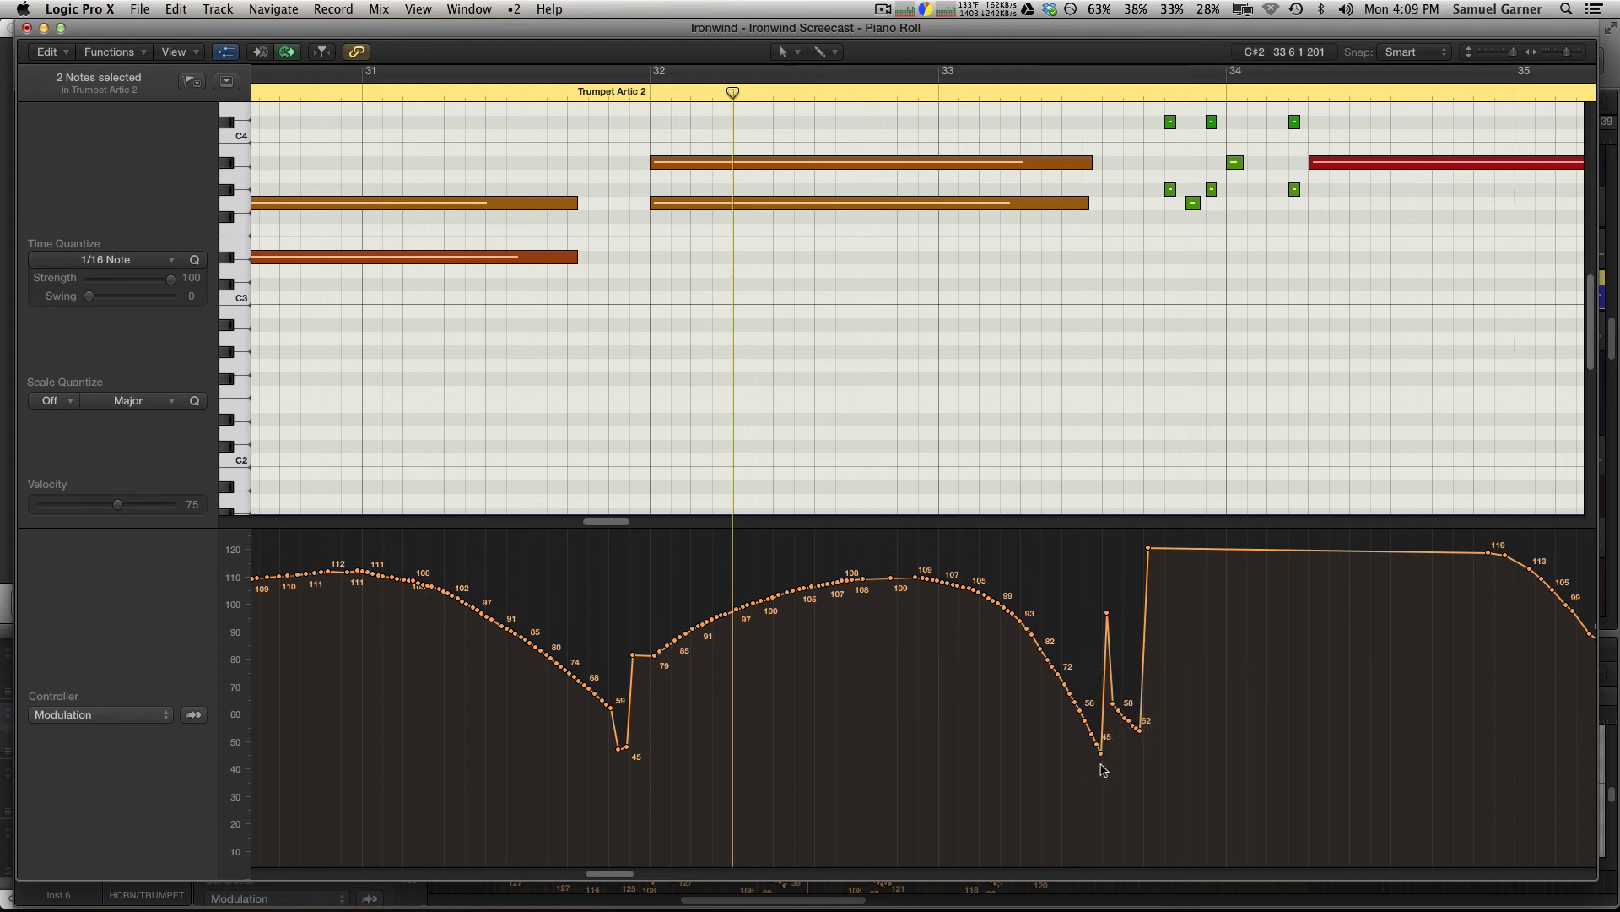
{"action": "left_click_drag", "start_coordinate": [1101, 754], "coordinate": [1133, 788]}
{"action": "key", "text": "t"}
{"action": "key", "text": "p"}
{"action": "mouse_move", "coordinate": [1038, 647]}
{"action": "left_mouse_down"}
{"action": "mouse_move", "coordinate": [1107, 788]}
{"action": "mouse_move", "coordinate": [1131, 787]}
{"action": "left_mouse_up"}
Play the transition into the long notes at bar 32 to audition the curved modulation.
{"action": "left_click", "coordinate": [612, 93]}
{"action": "key", "text": "space"}
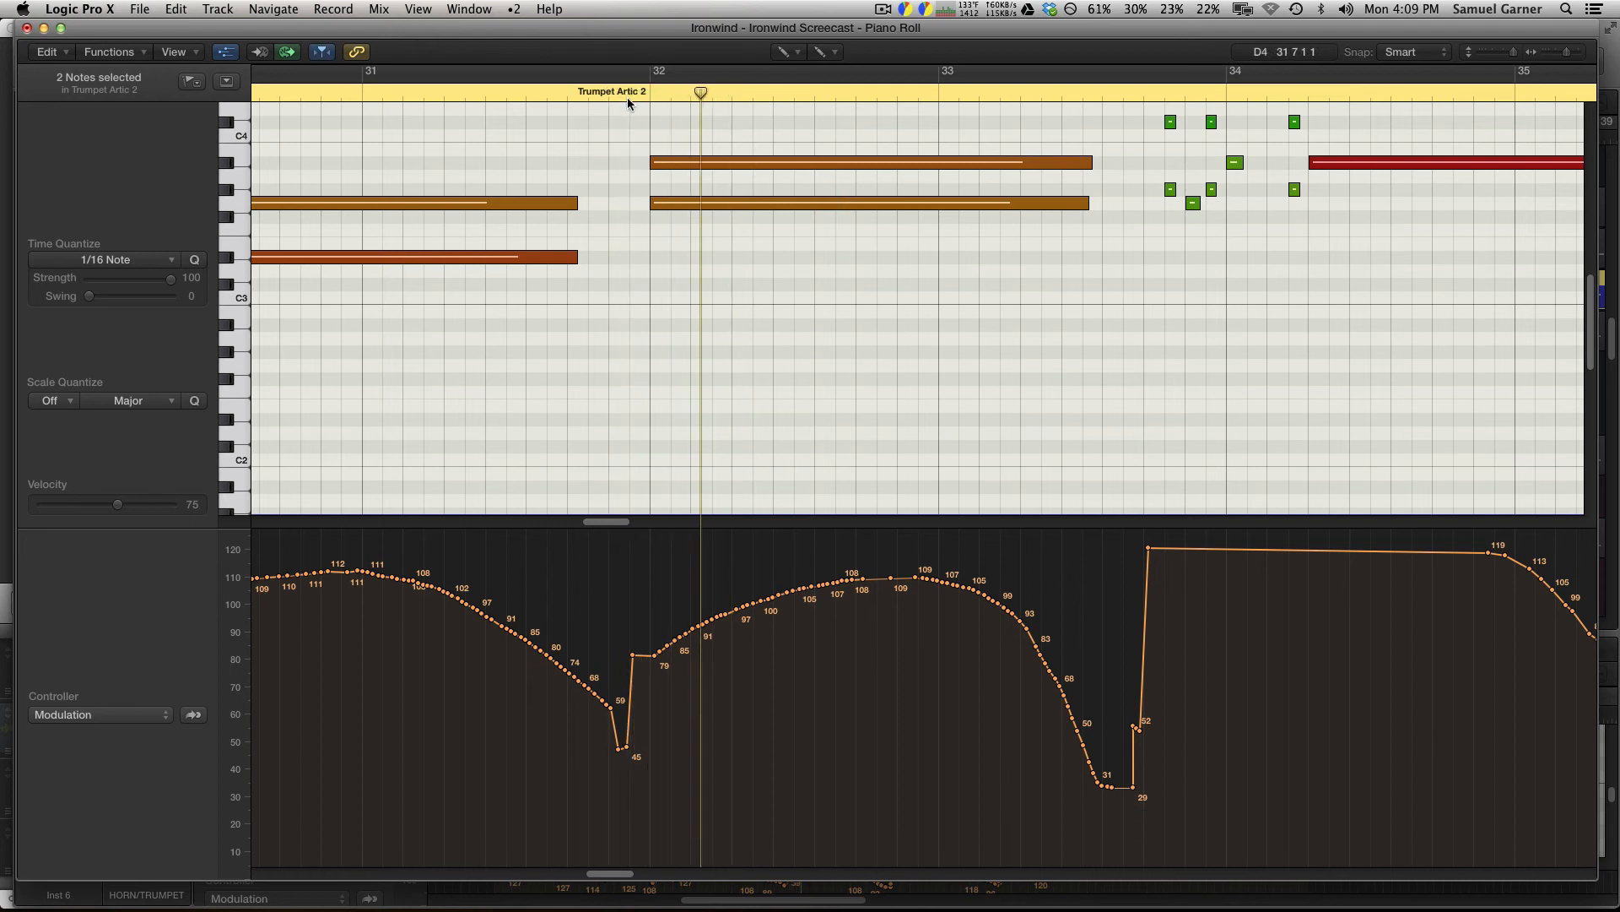
{"action": "left_click", "coordinate": [568, 93]}
{"action": "scroll", "coordinate": [644, 145], "scroll_direction": "left", "scroll_amount": 3}
{"action": "scroll", "coordinate": [650, 149], "scroll_direction": "up", "scroll_amount": 2}
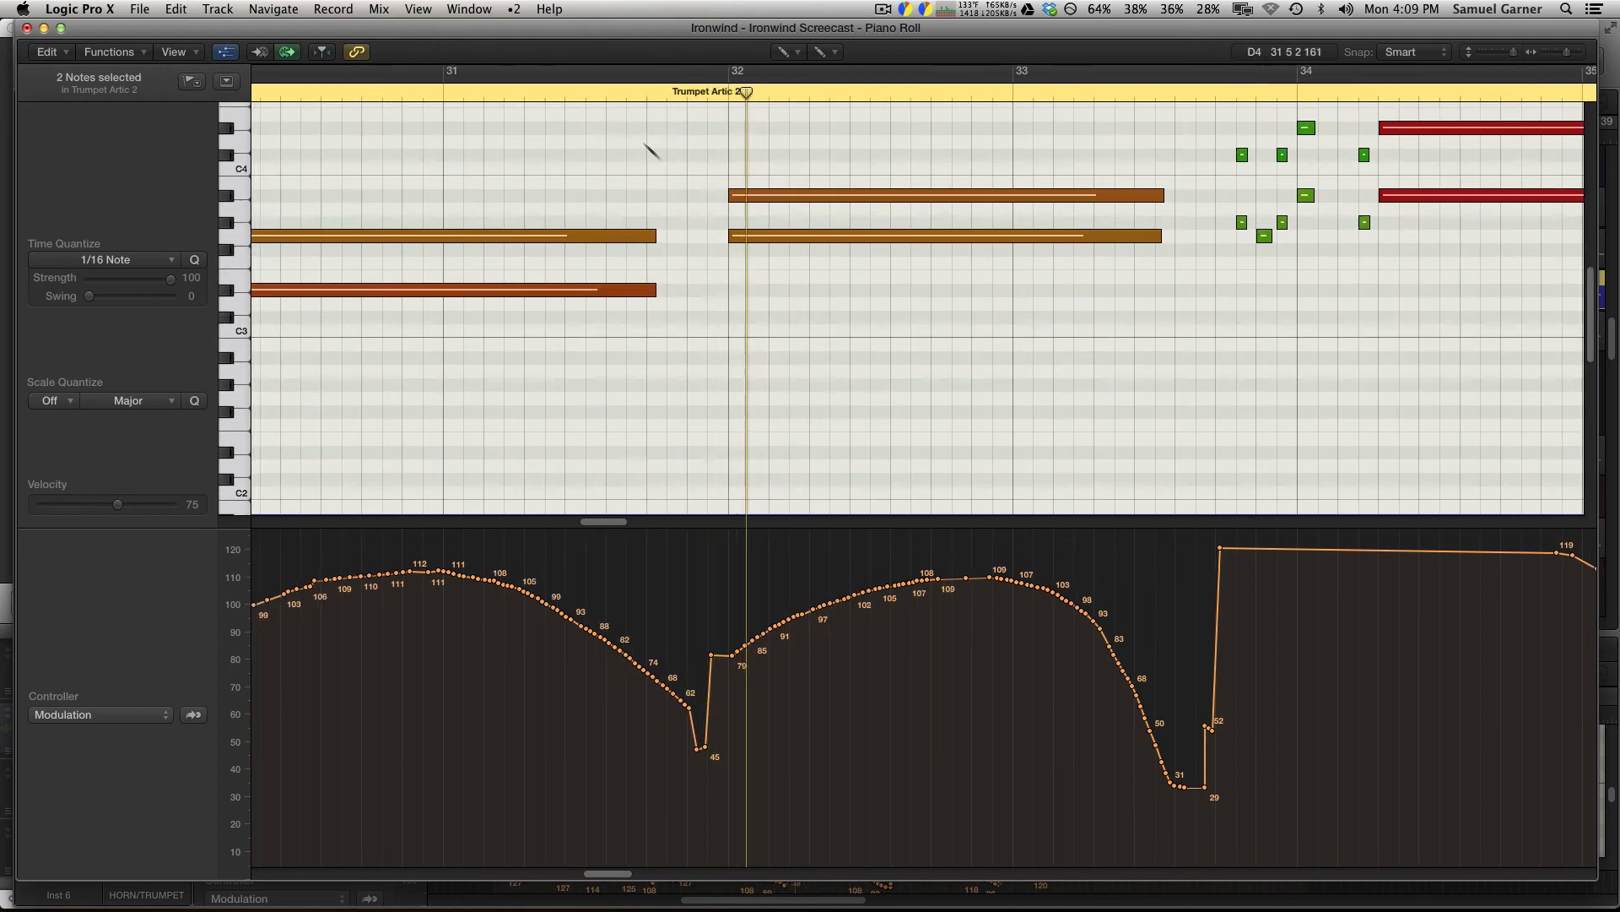
{"action": "scroll", "coordinate": [768, 253], "scroll_direction": "down", "scroll_amount": 3}
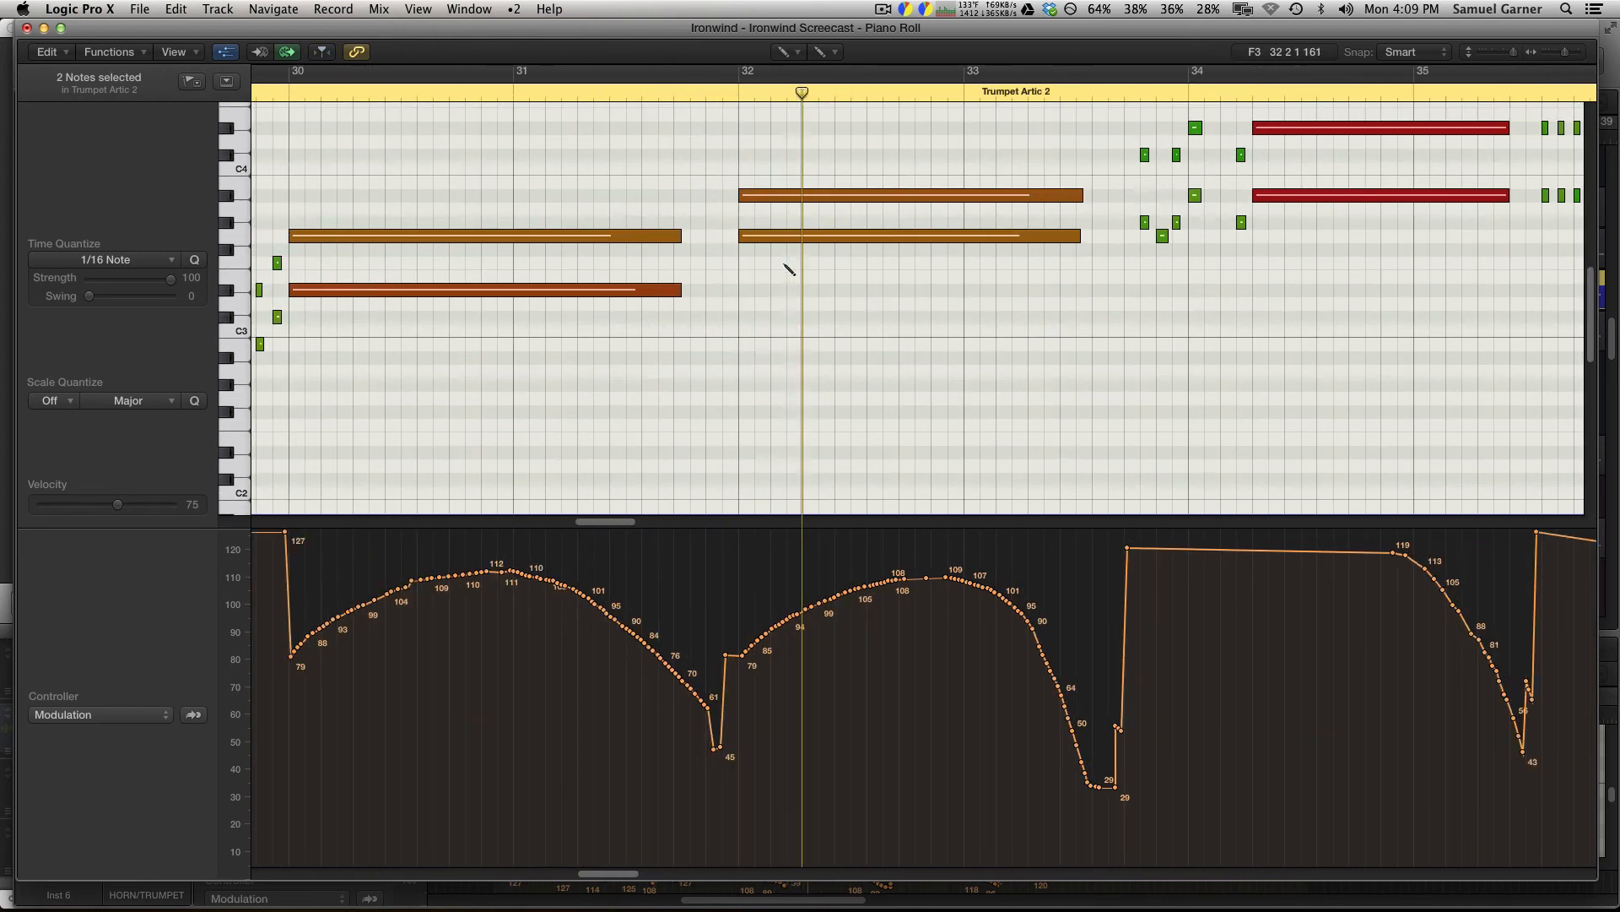
Display Sustain Pedal data beneath the notes and examine it from bar 30 to bar 36.
{"action": "left_click", "coordinate": [103, 722]}
{"action": "left_click", "coordinate": [125, 775]}
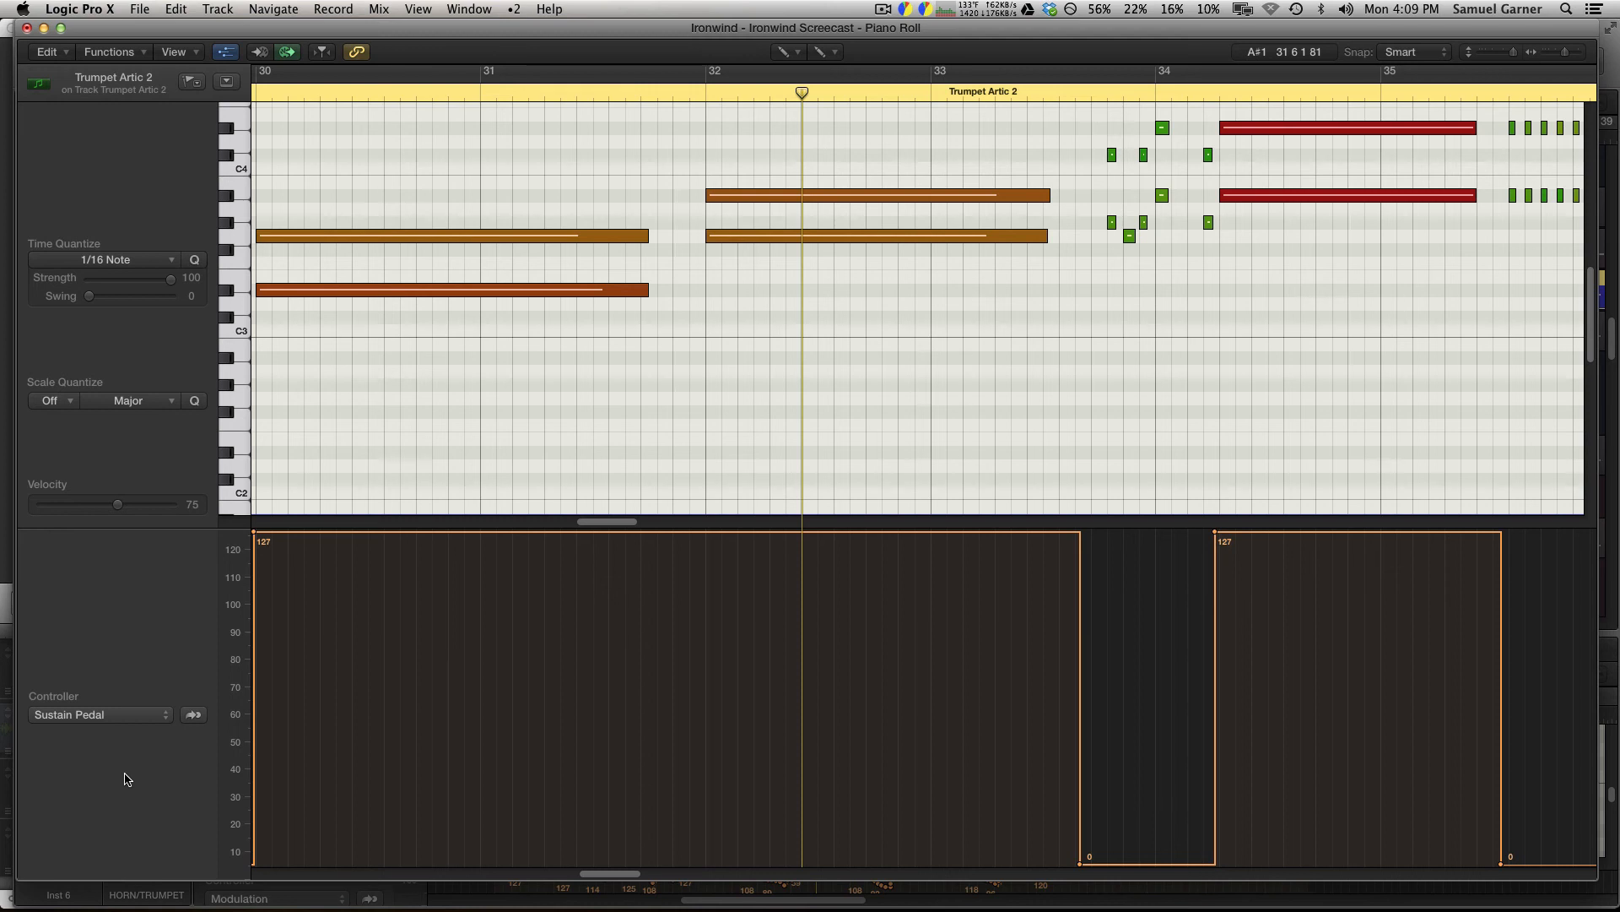
{"action": "key", "text": "super+Left"}
{"action": "key", "text": "super+Left"}
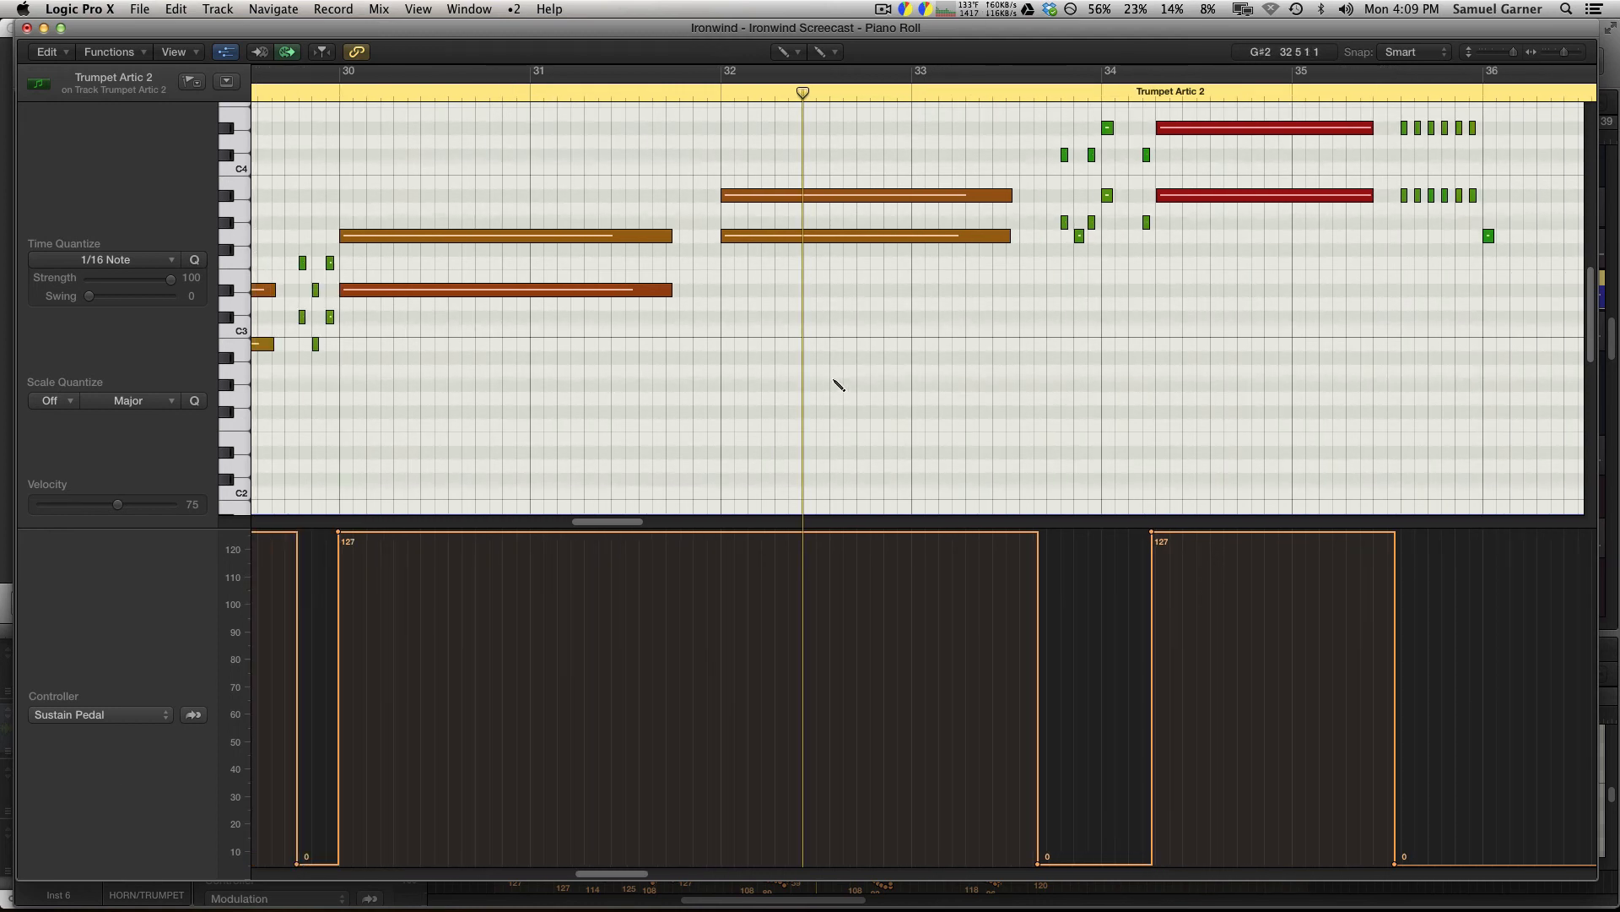
Inspect the sustain-off point after the long notes at bar 32 with the Pointer Tool and play the short notes following it.
{"action": "left_click", "coordinate": [1022, 82]}
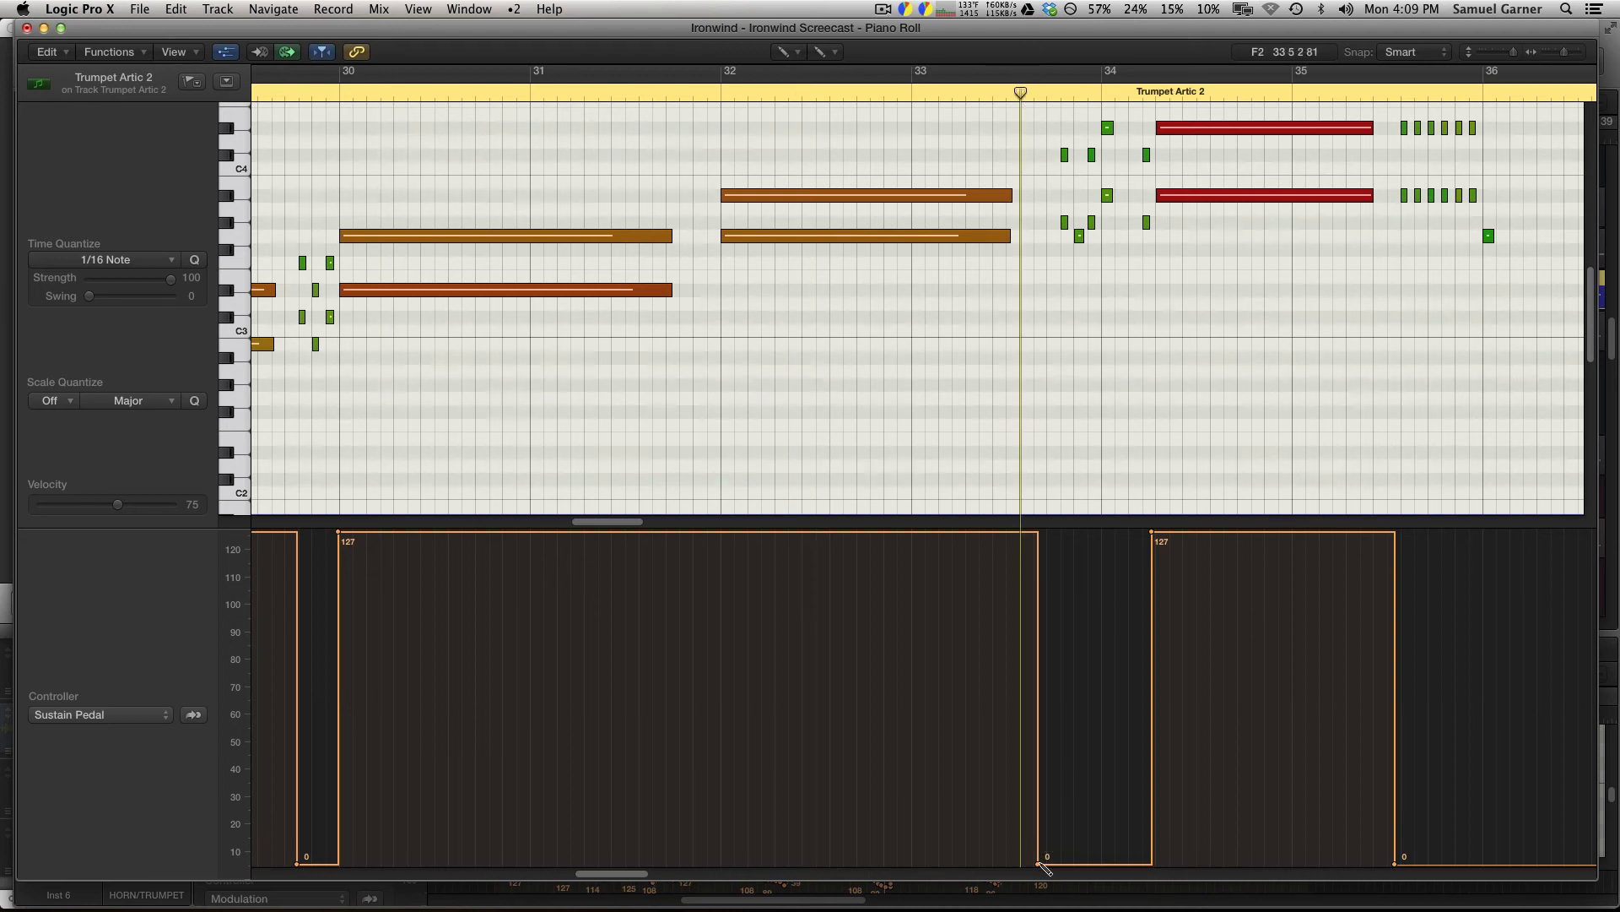
{"action": "key", "text": "t"}
{"action": "key", "text": "t"}
{"action": "left_click", "coordinate": [1037, 863]}
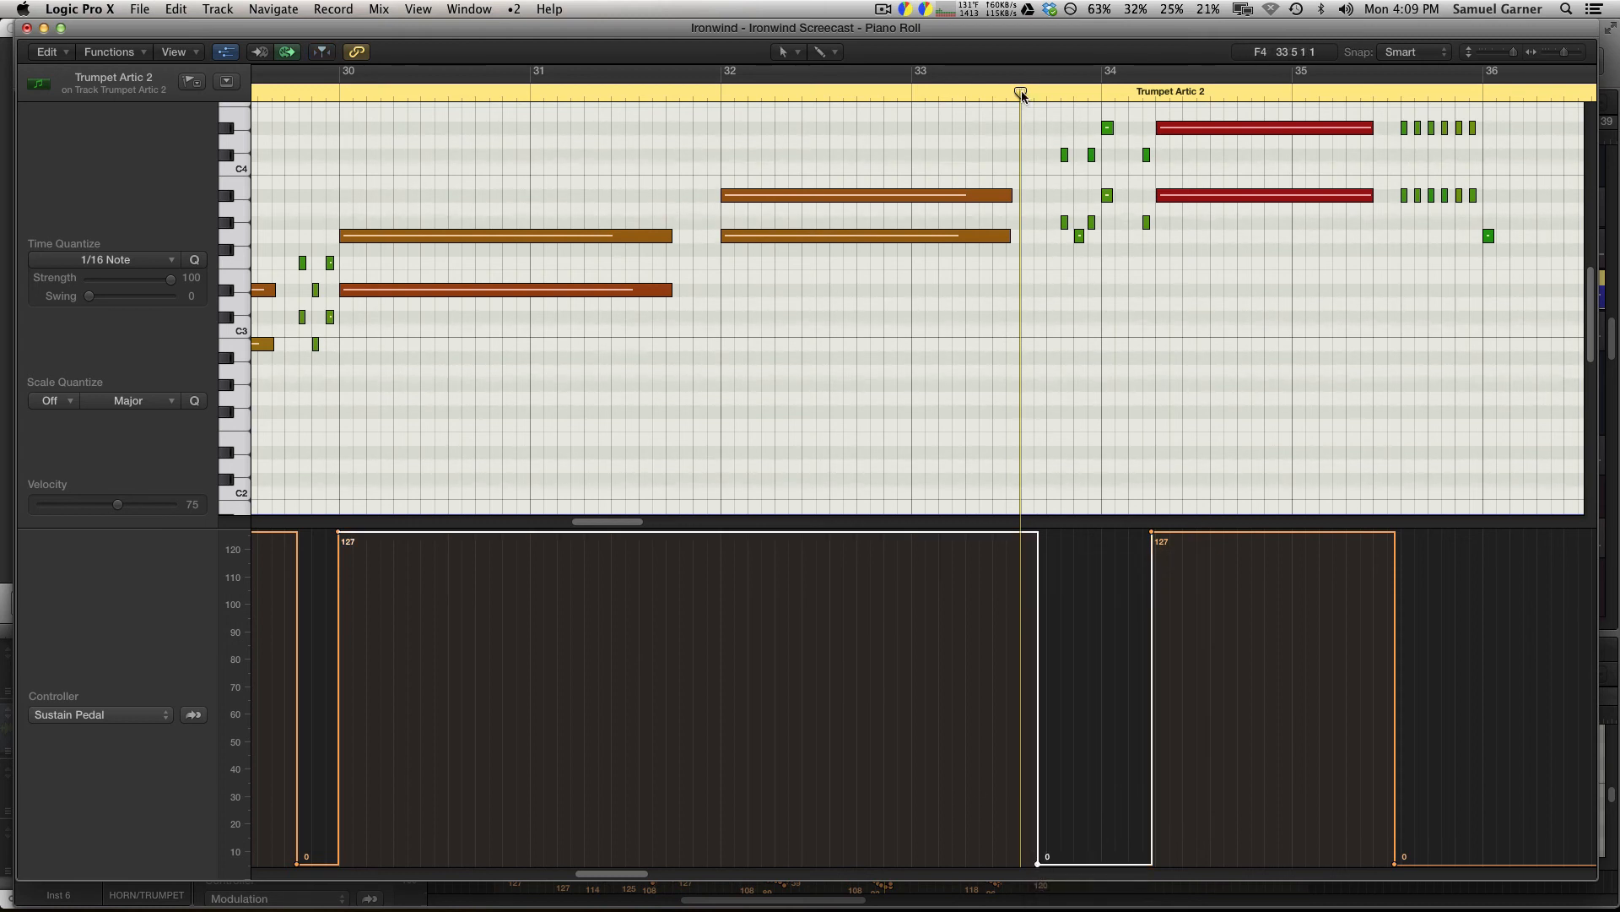
{"action": "mouse_move", "coordinate": [1021, 96]}
{"action": "left_mouse_down"}
{"action": "mouse_move", "coordinate": [1034, 96]}
{"action": "mouse_move", "coordinate": [1021, 96]}
{"action": "left_mouse_up"}
{"action": "left_click", "coordinate": [1161, 226]}
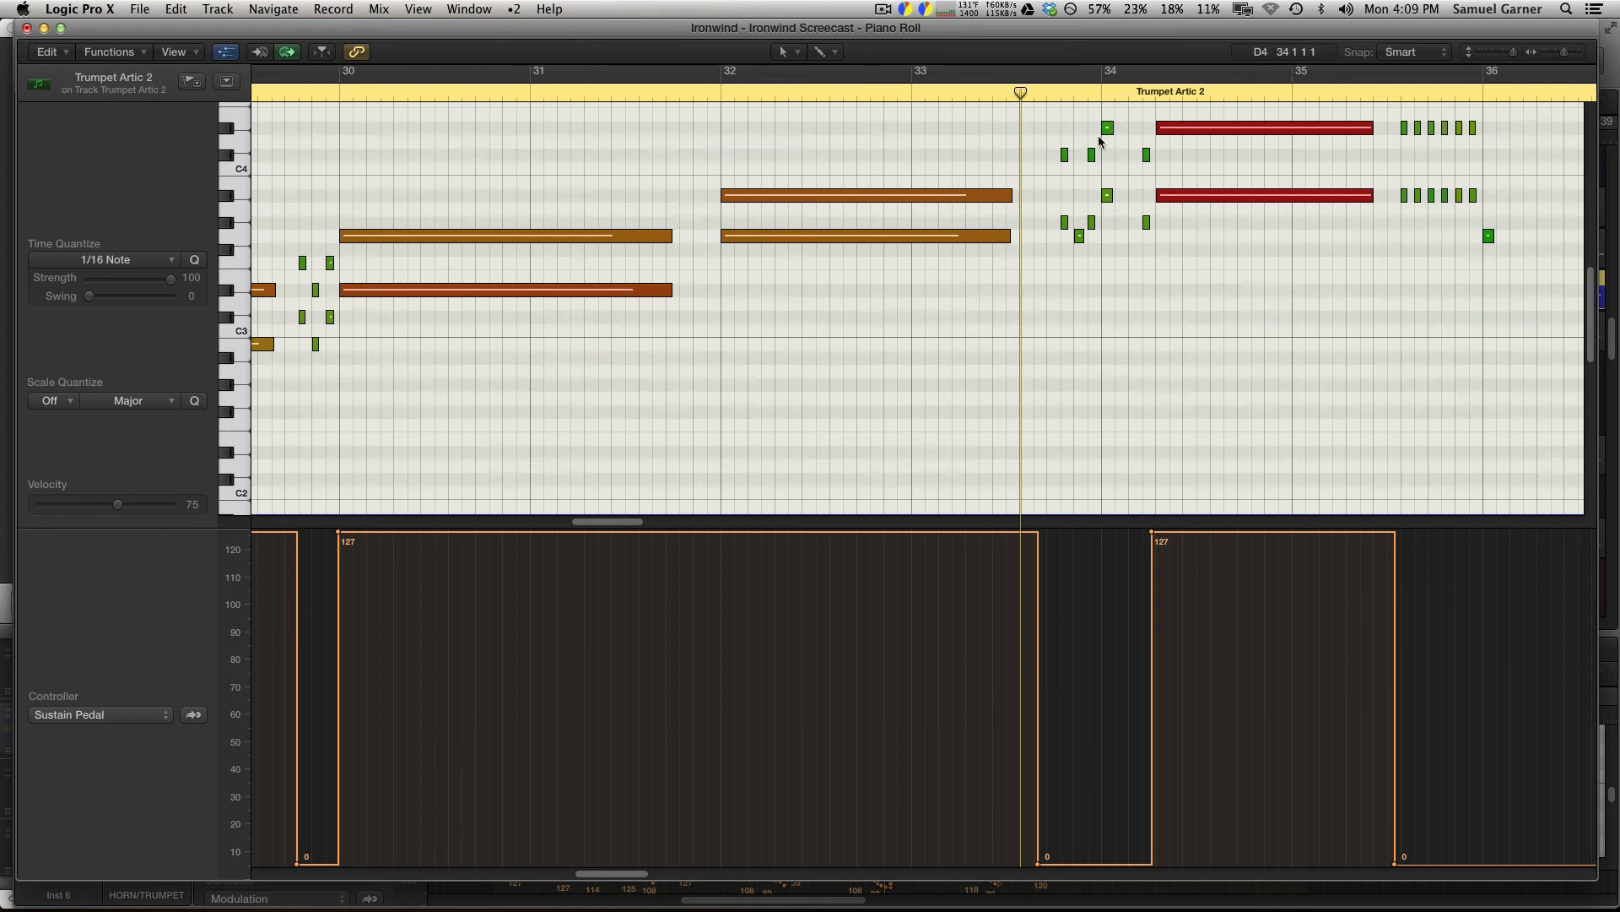
{"action": "key", "text": "space"}
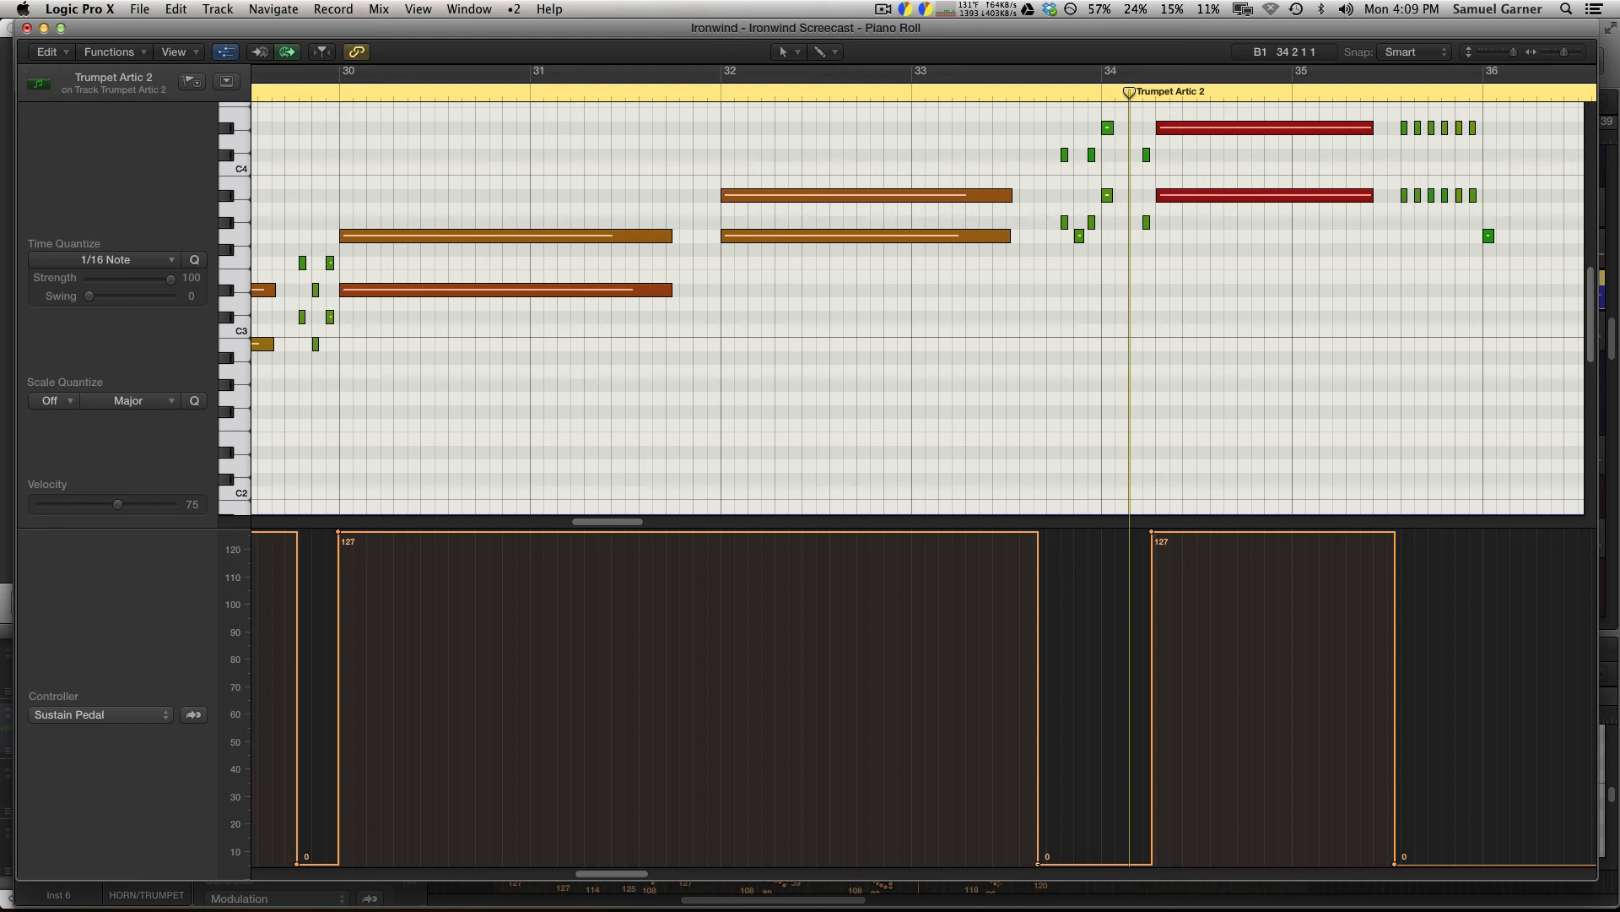
Recheck the sustain-off point before bar 34 and play from the end of bar 31 into the sustained notes at bar 32.
{"action": "left_click", "coordinate": [1039, 864]}
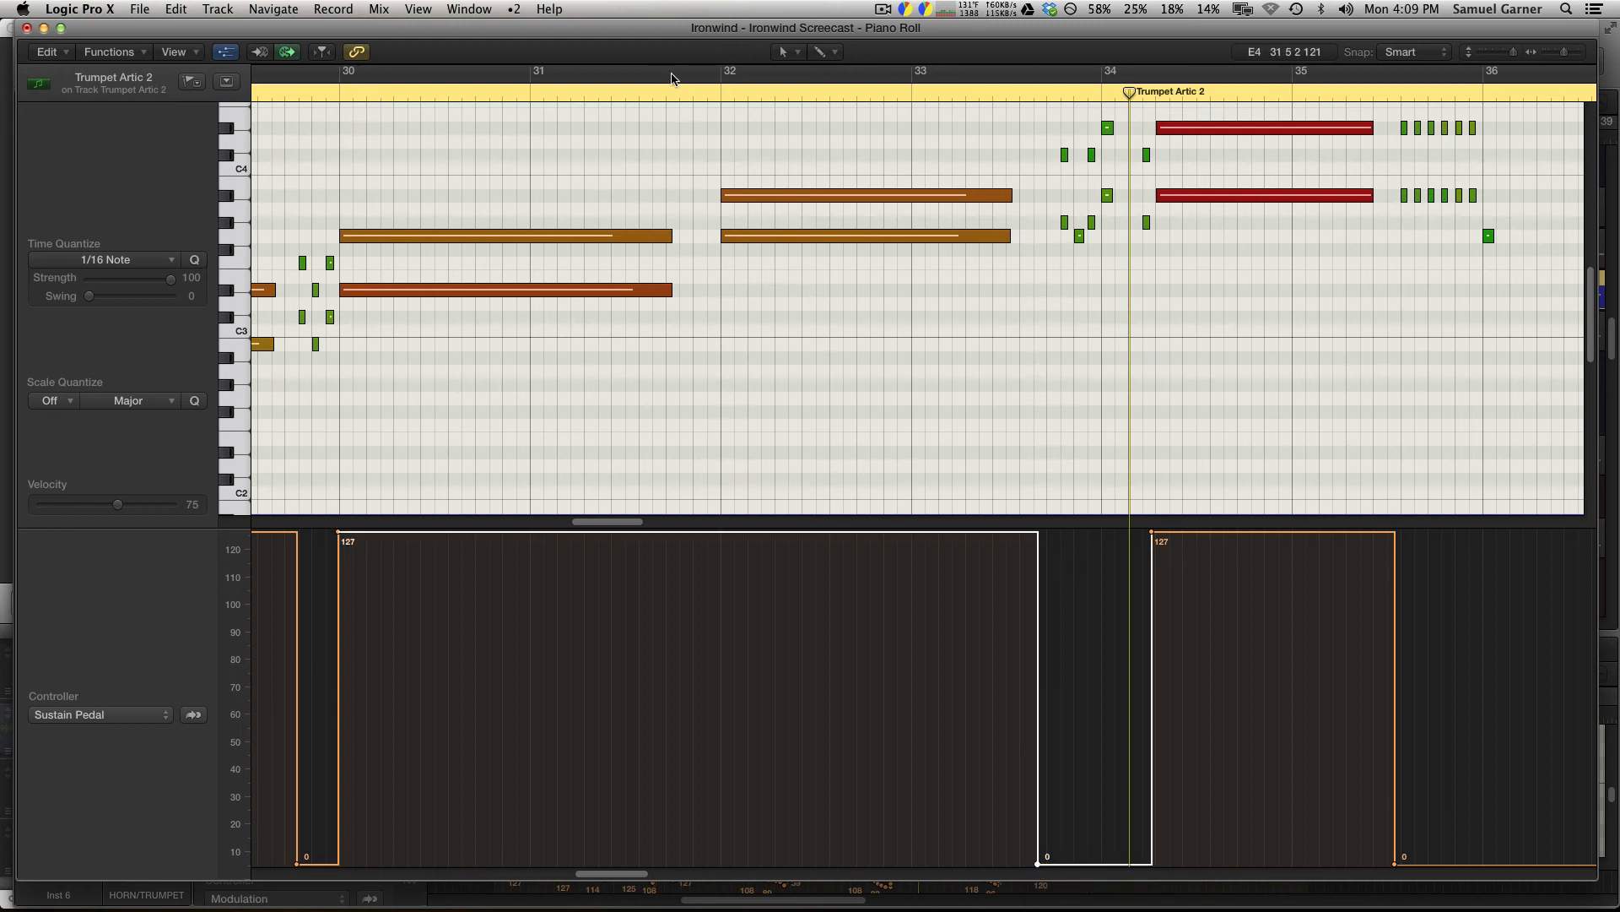
{"action": "left_click", "coordinate": [695, 94]}
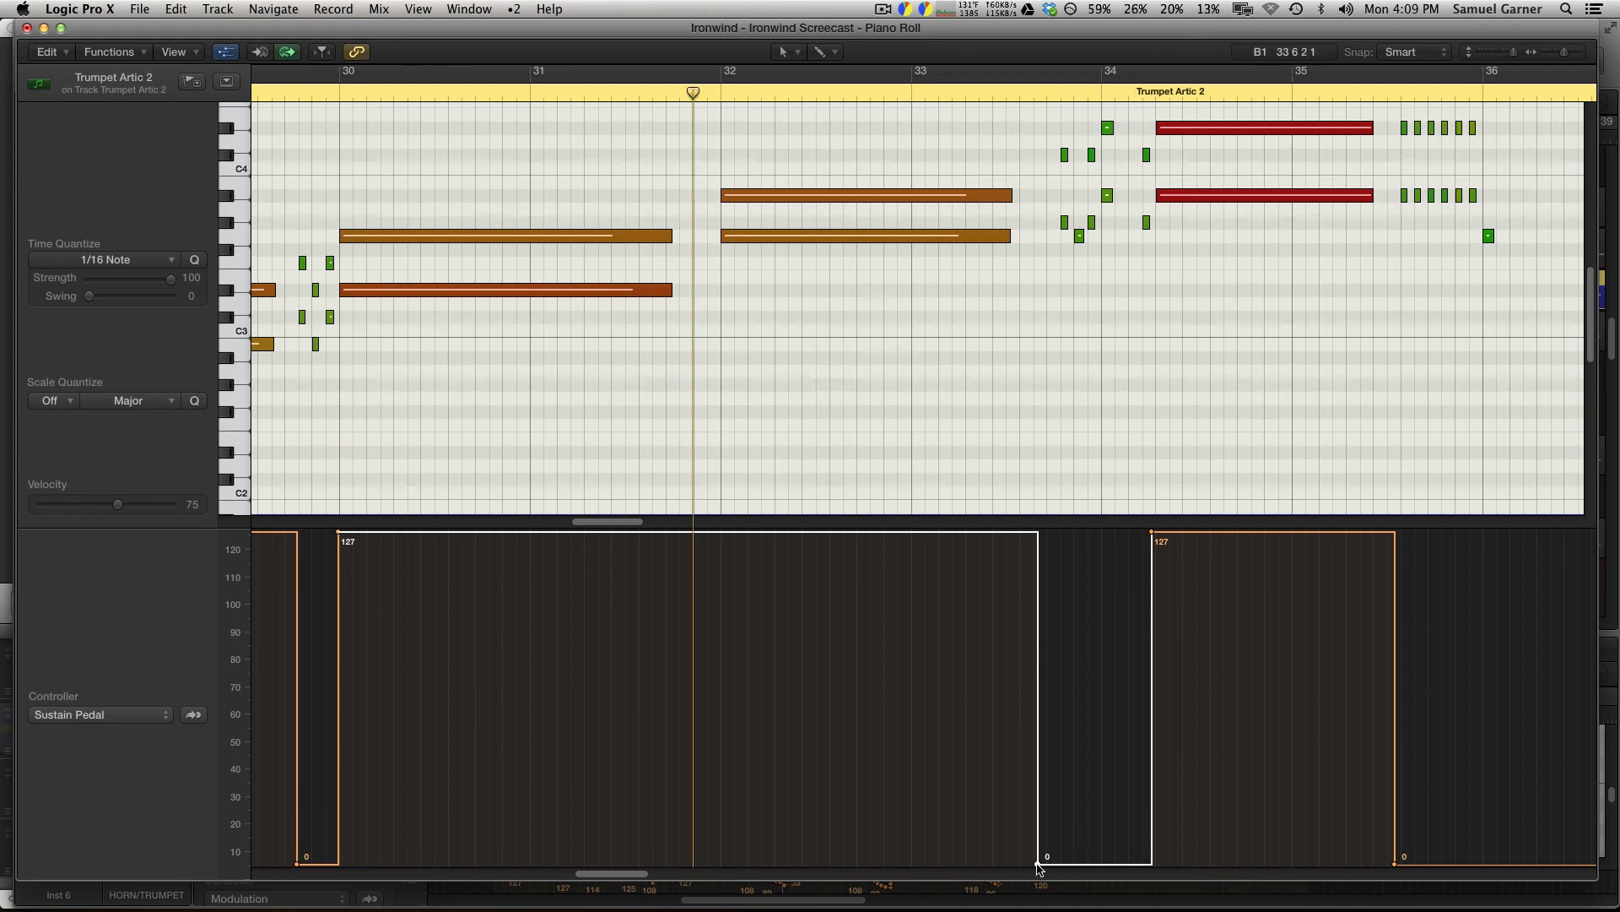
{"action": "left_click", "coordinate": [777, 319]}
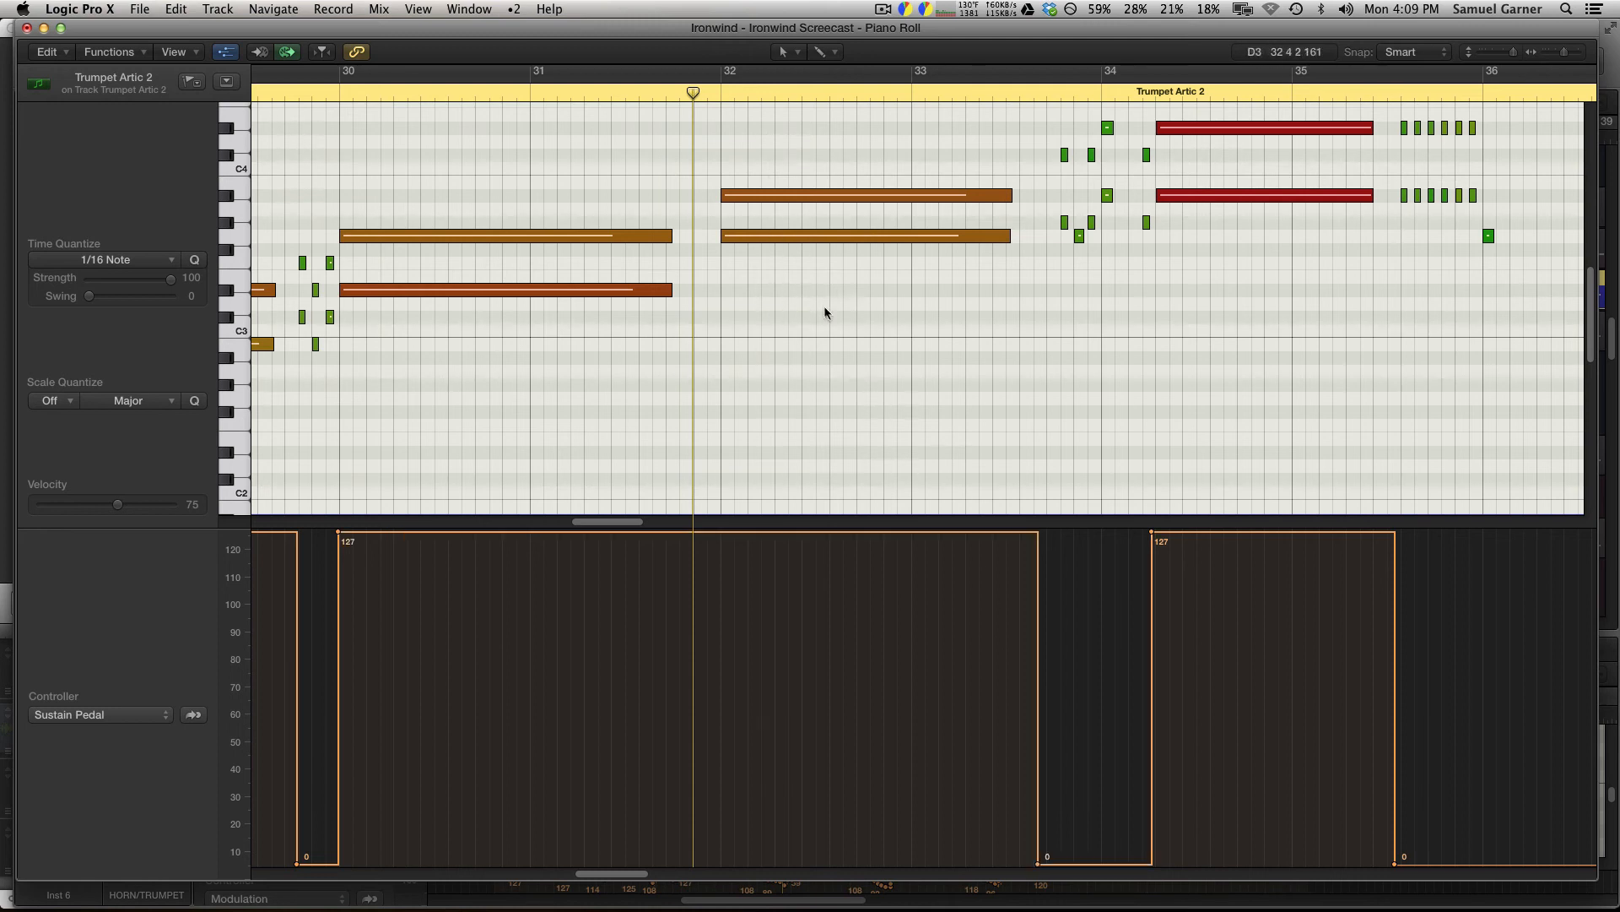
{"action": "key", "text": "space"}
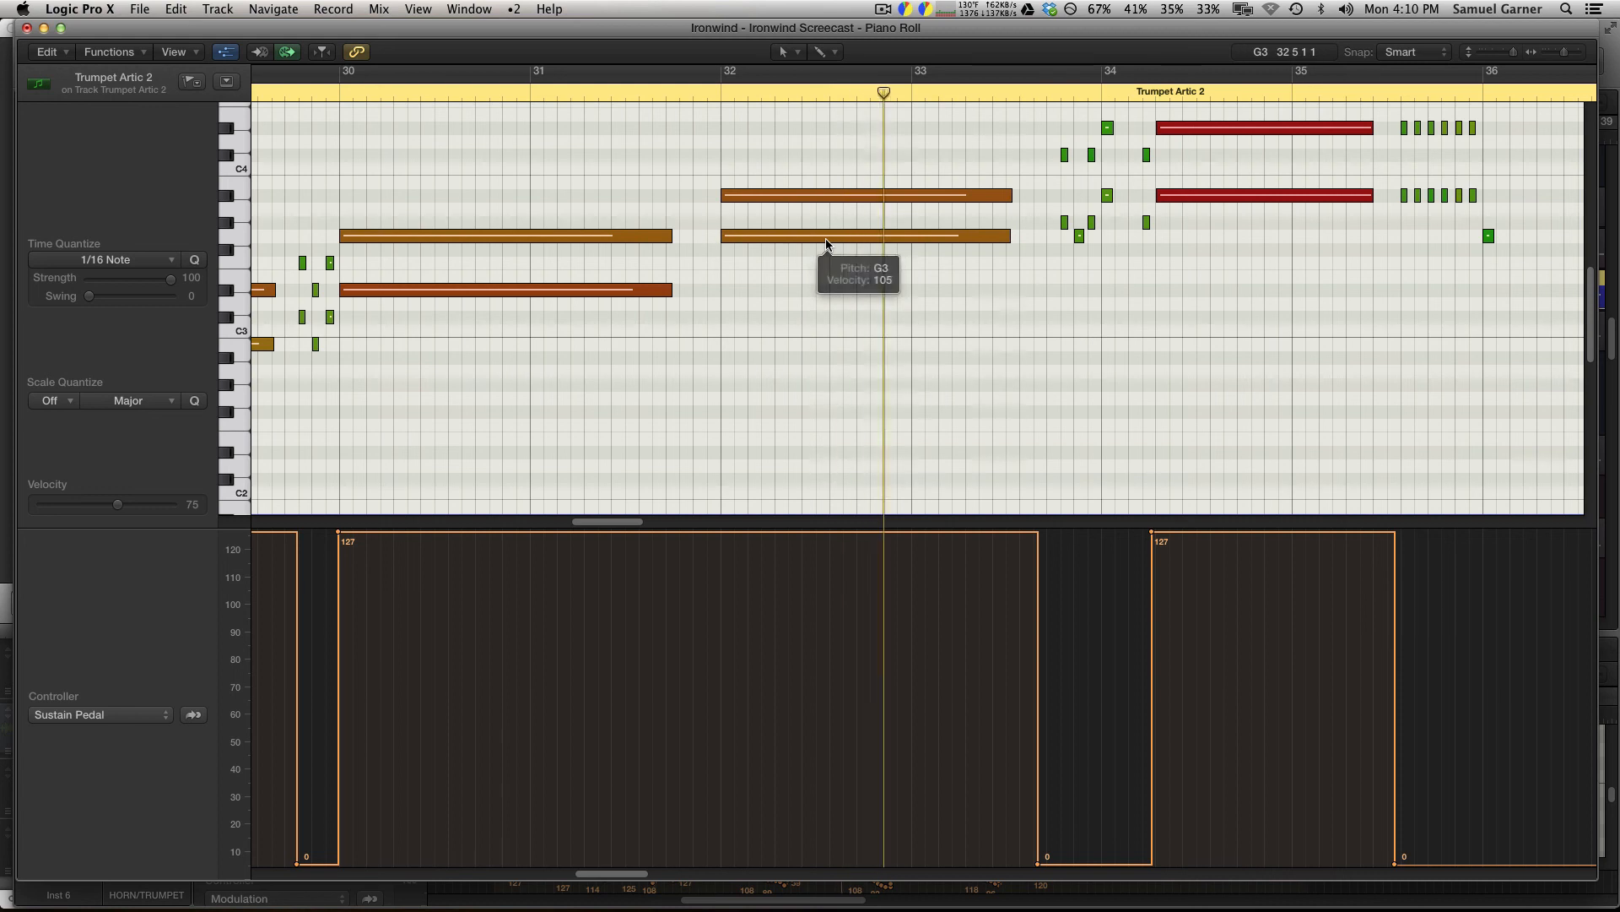
Alternate playback between the short notes before bar 34 and the sustained notes at bar 32 to compare sustain pedal off and on.
{"action": "left_click", "coordinate": [1056, 91]}
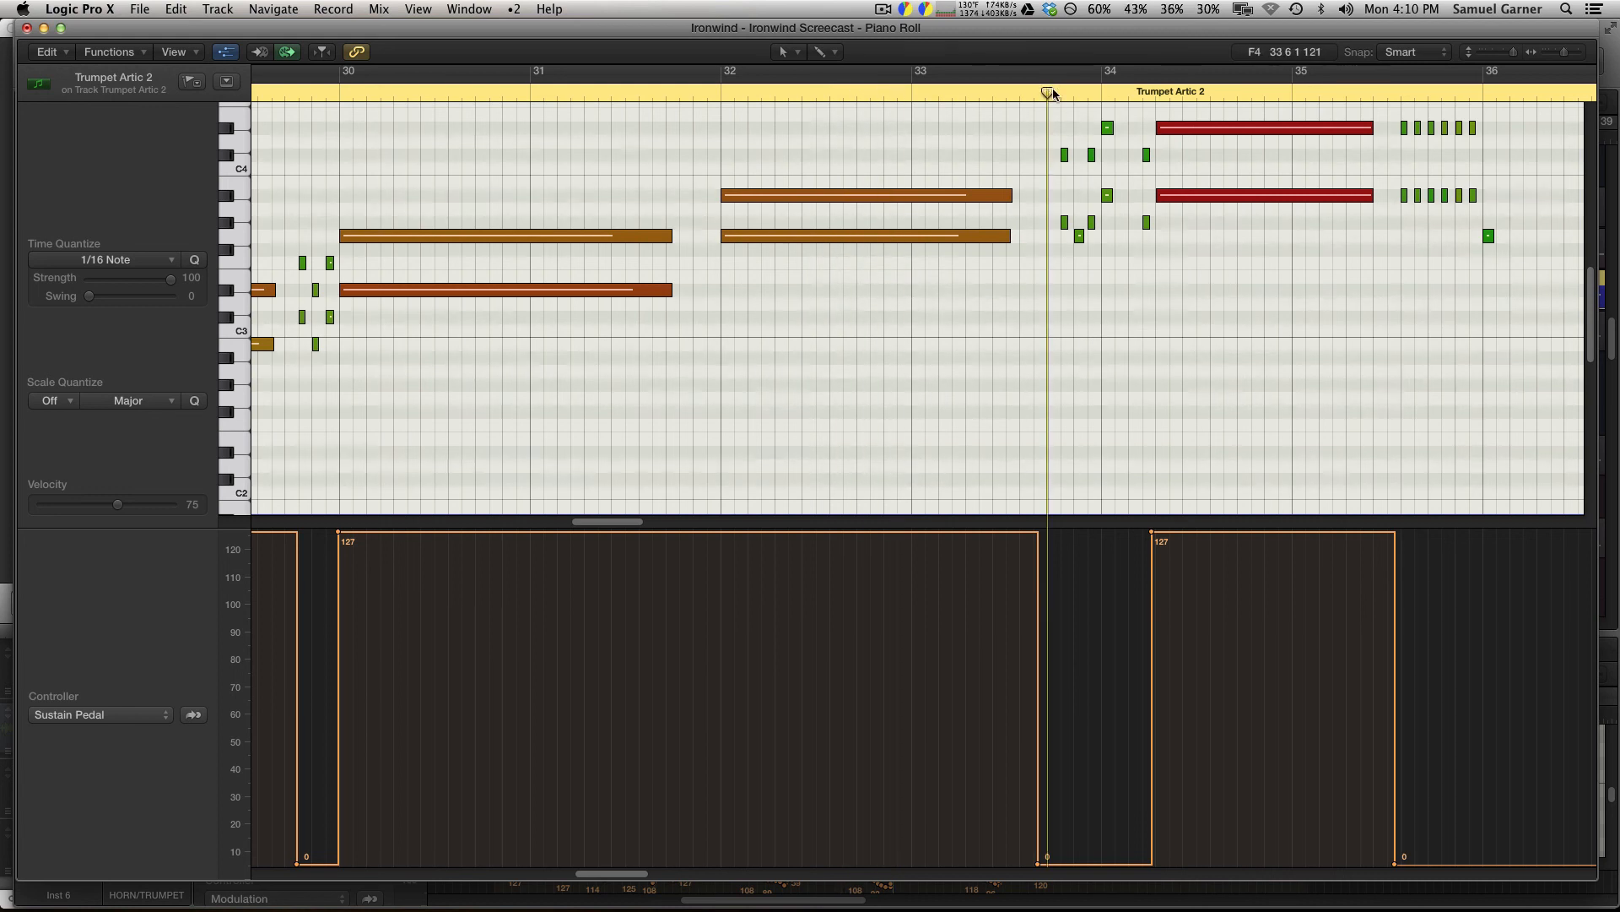
{"action": "left_click", "coordinate": [693, 93]}
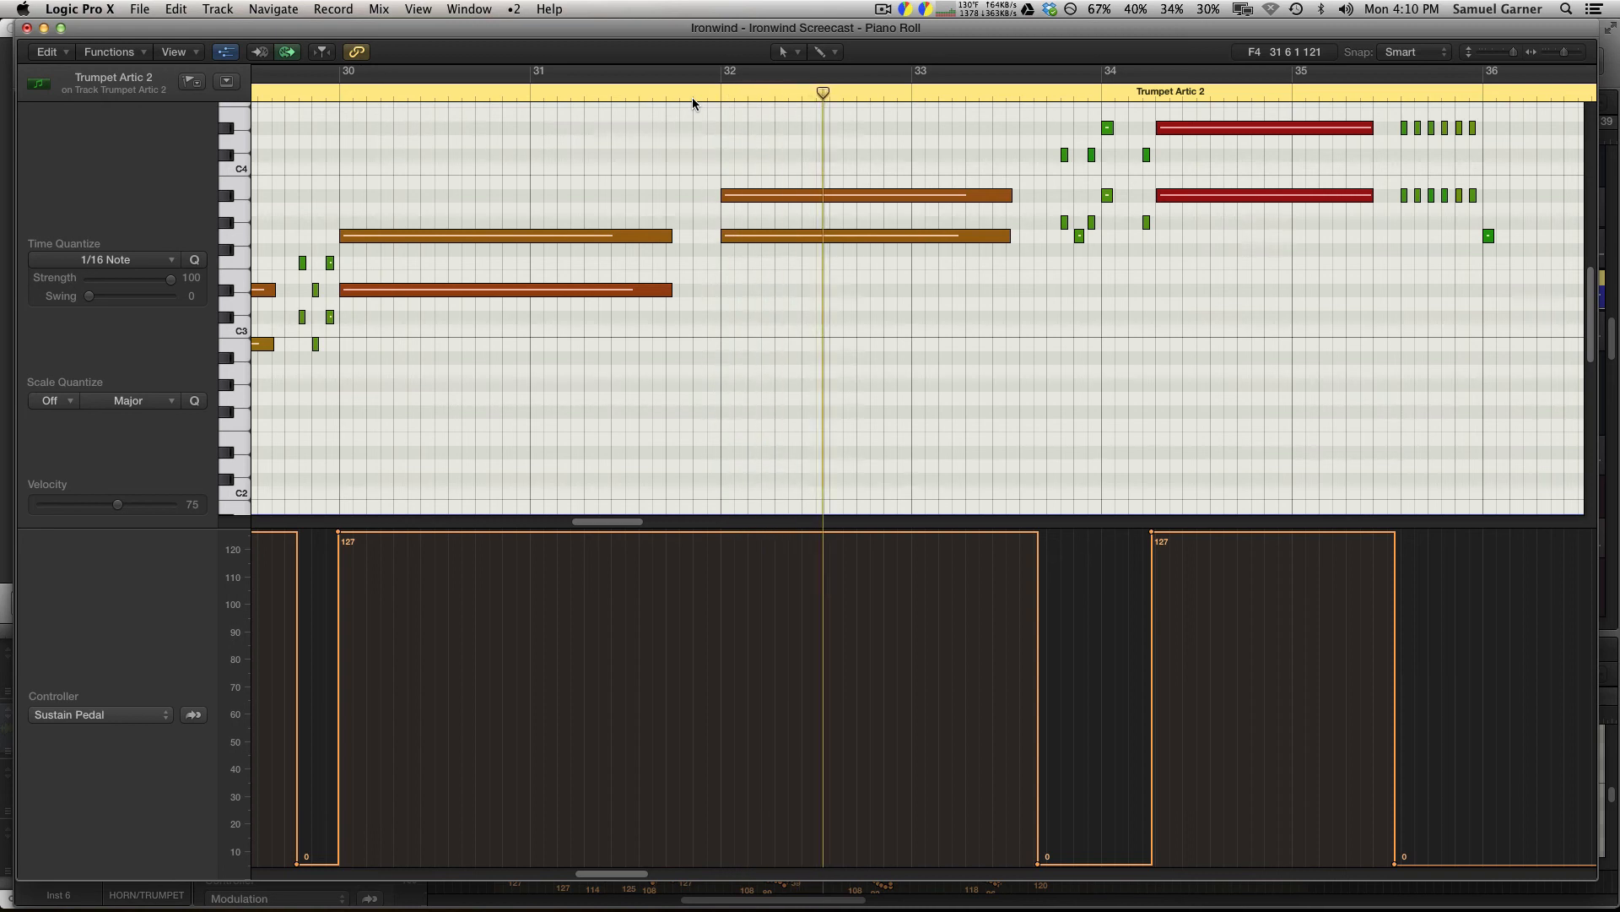
{"action": "left_click", "coordinate": [1074, 93]}
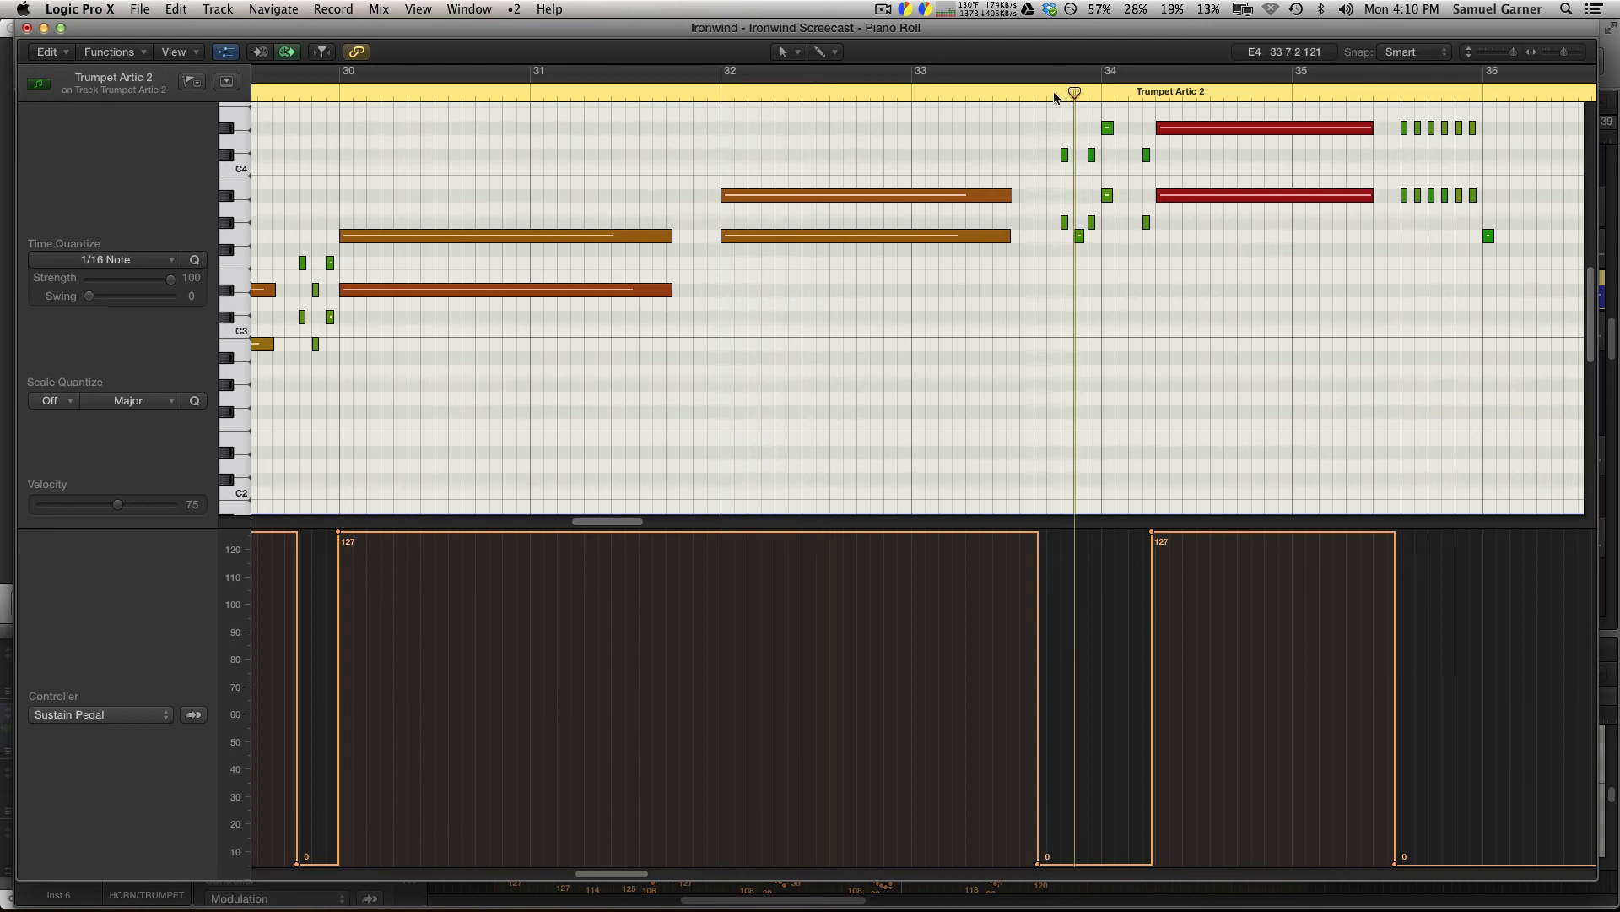
{"action": "left_click", "coordinate": [1055, 93]}
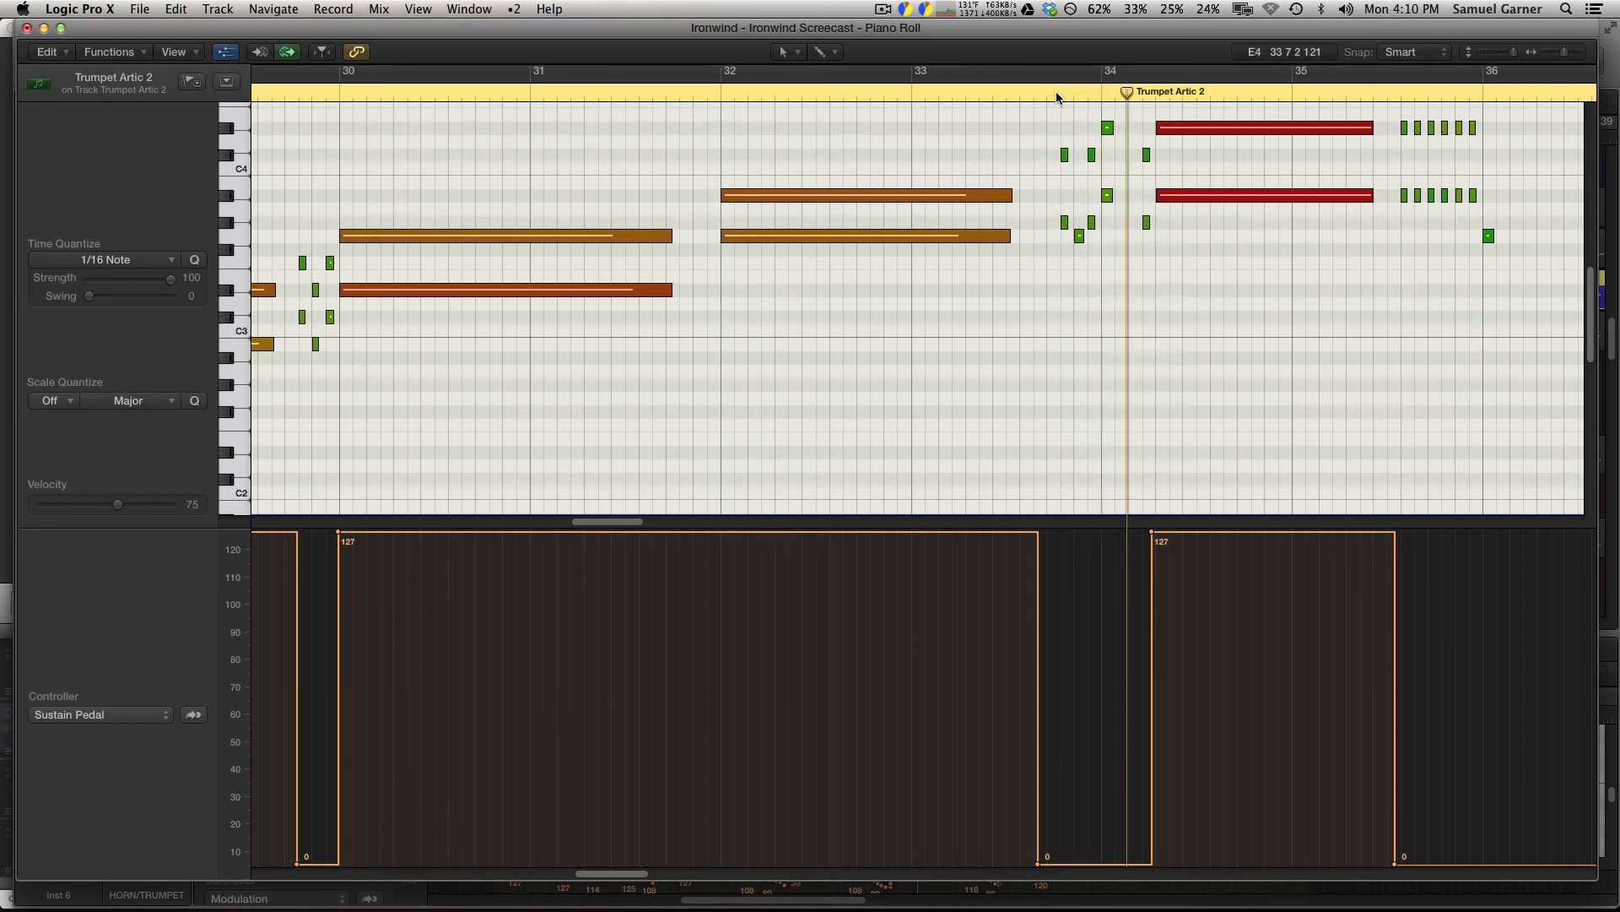
{"action": "left_click", "coordinate": [1075, 93]}
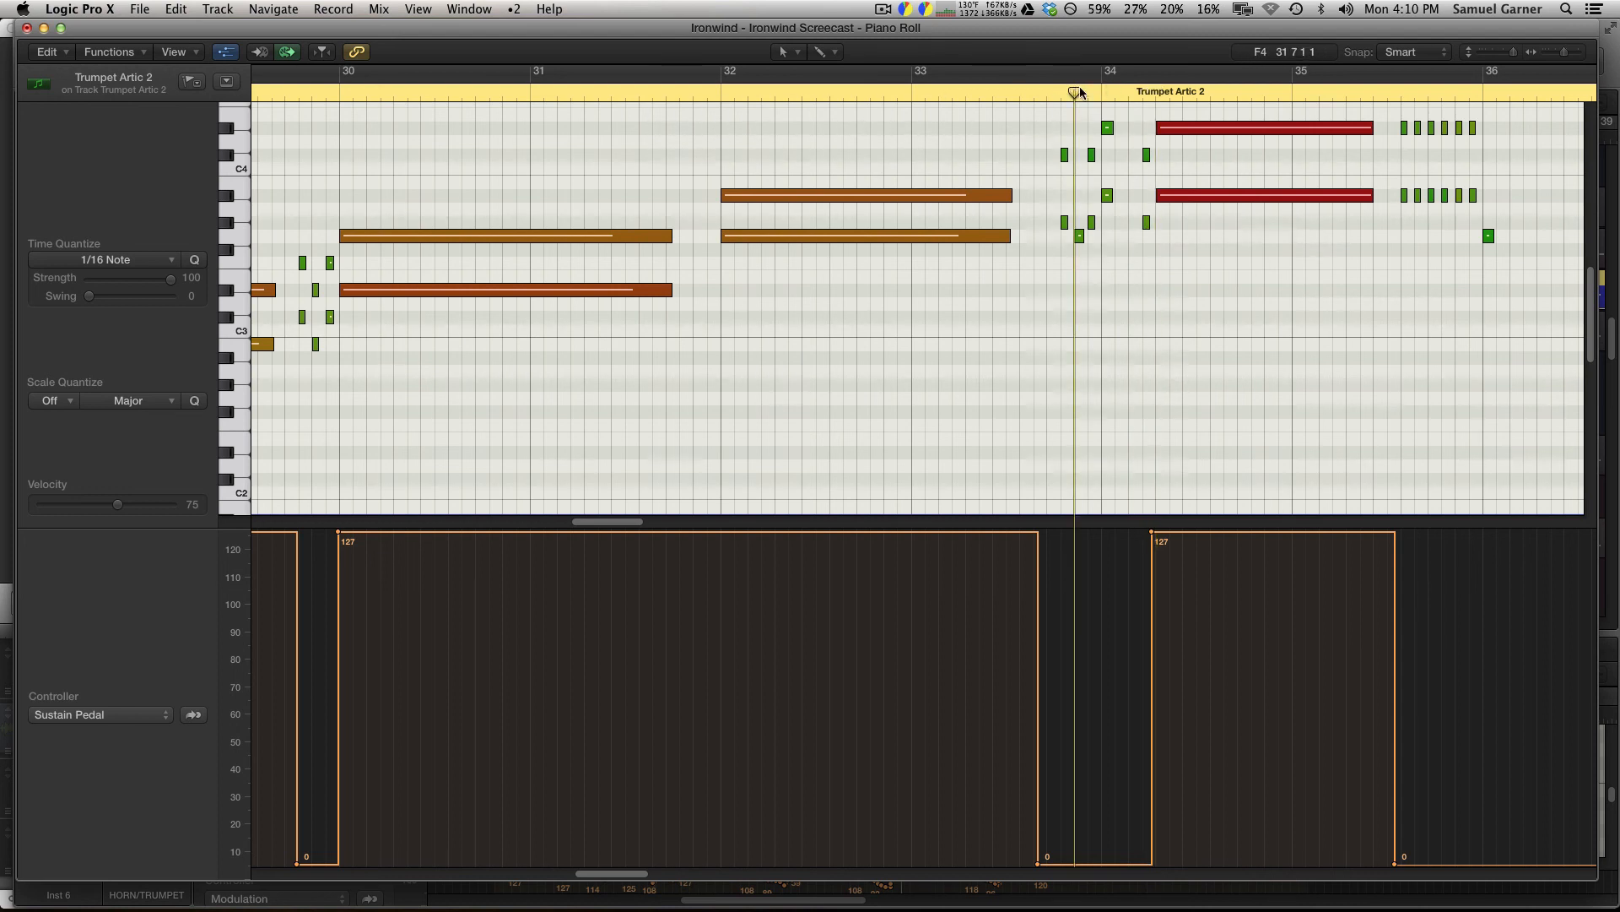
{"action": "left_click", "coordinate": [707, 93]}
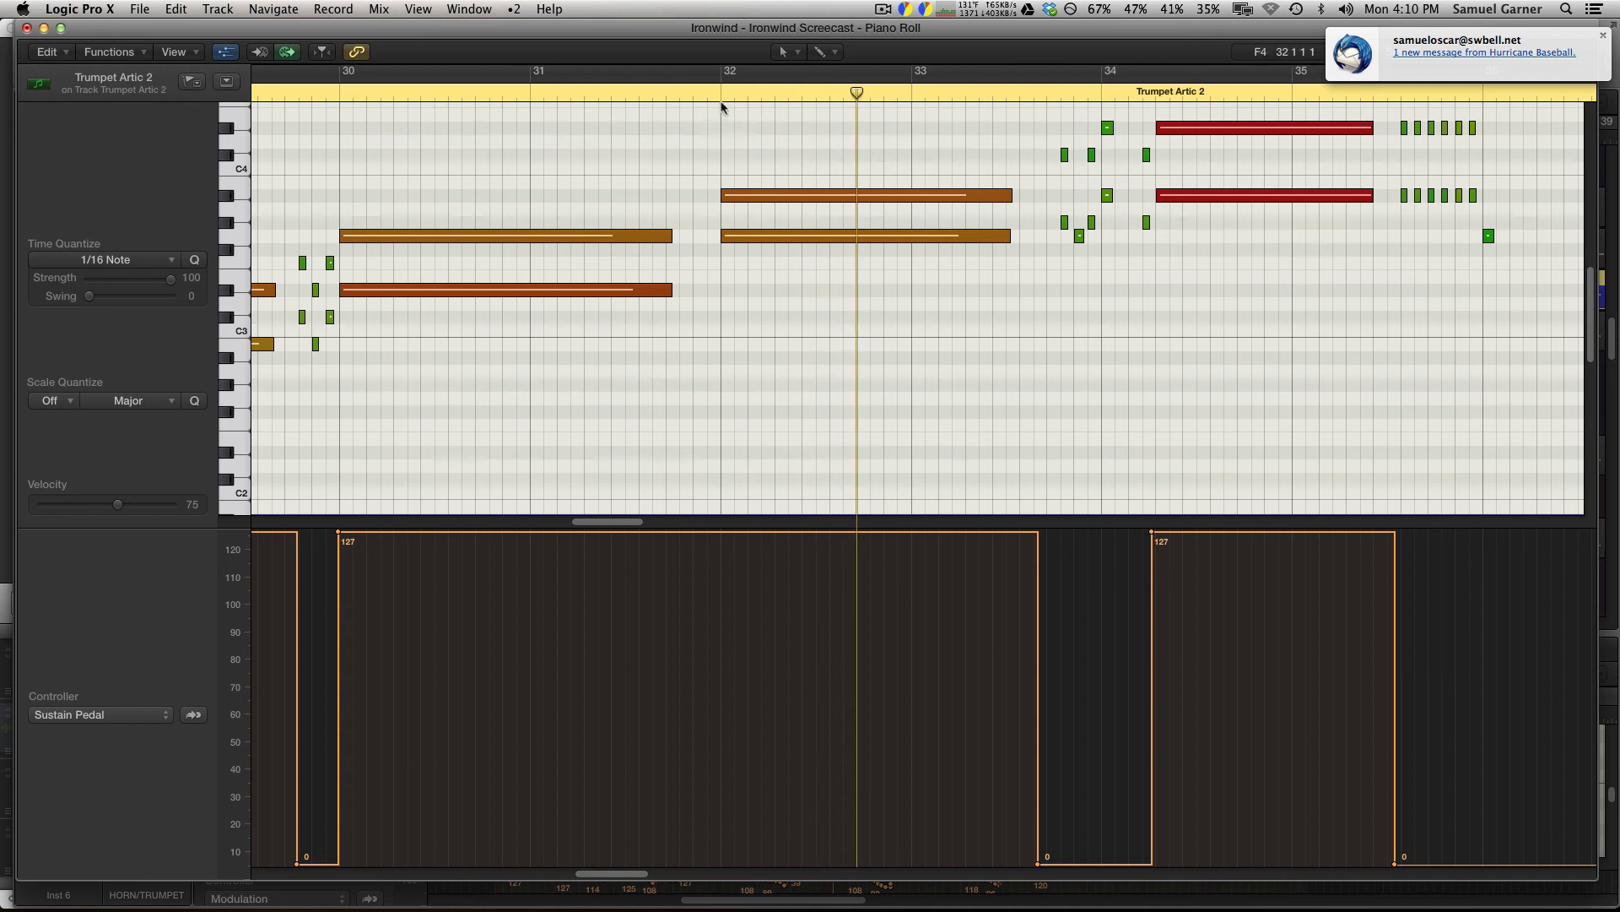
{"action": "left_click", "coordinate": [694, 93]}
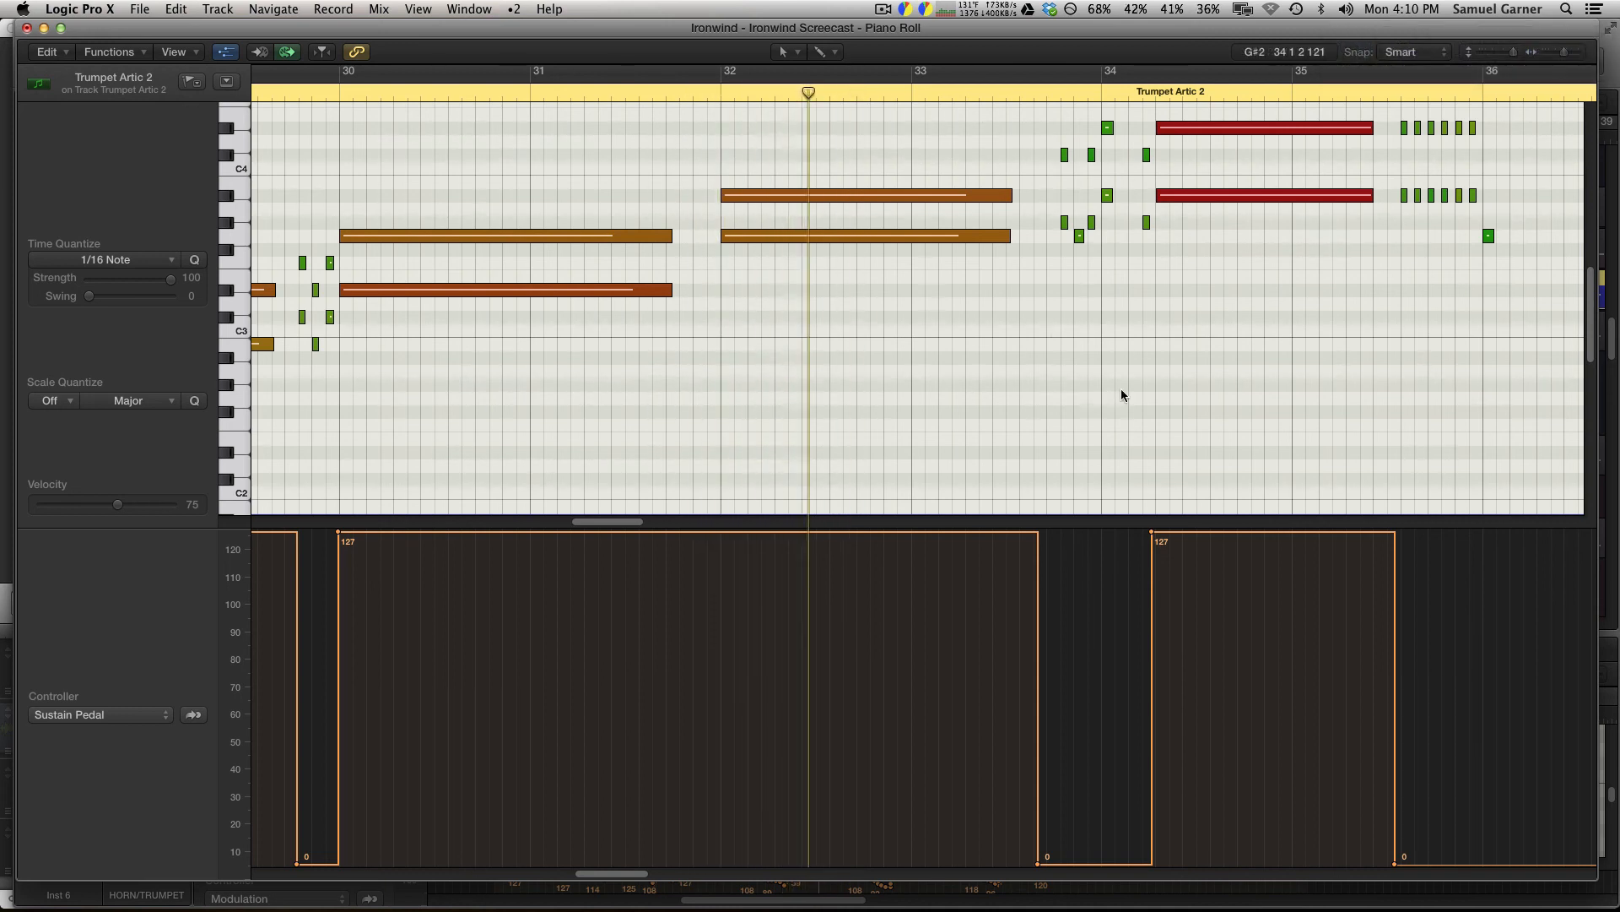
Add a sustain pedal point of 127 just before bar 32 with the Pencil Tool and play the transition into the long notes.
{"action": "key", "text": "super+Right"}
{"action": "key", "text": "super+Right"}
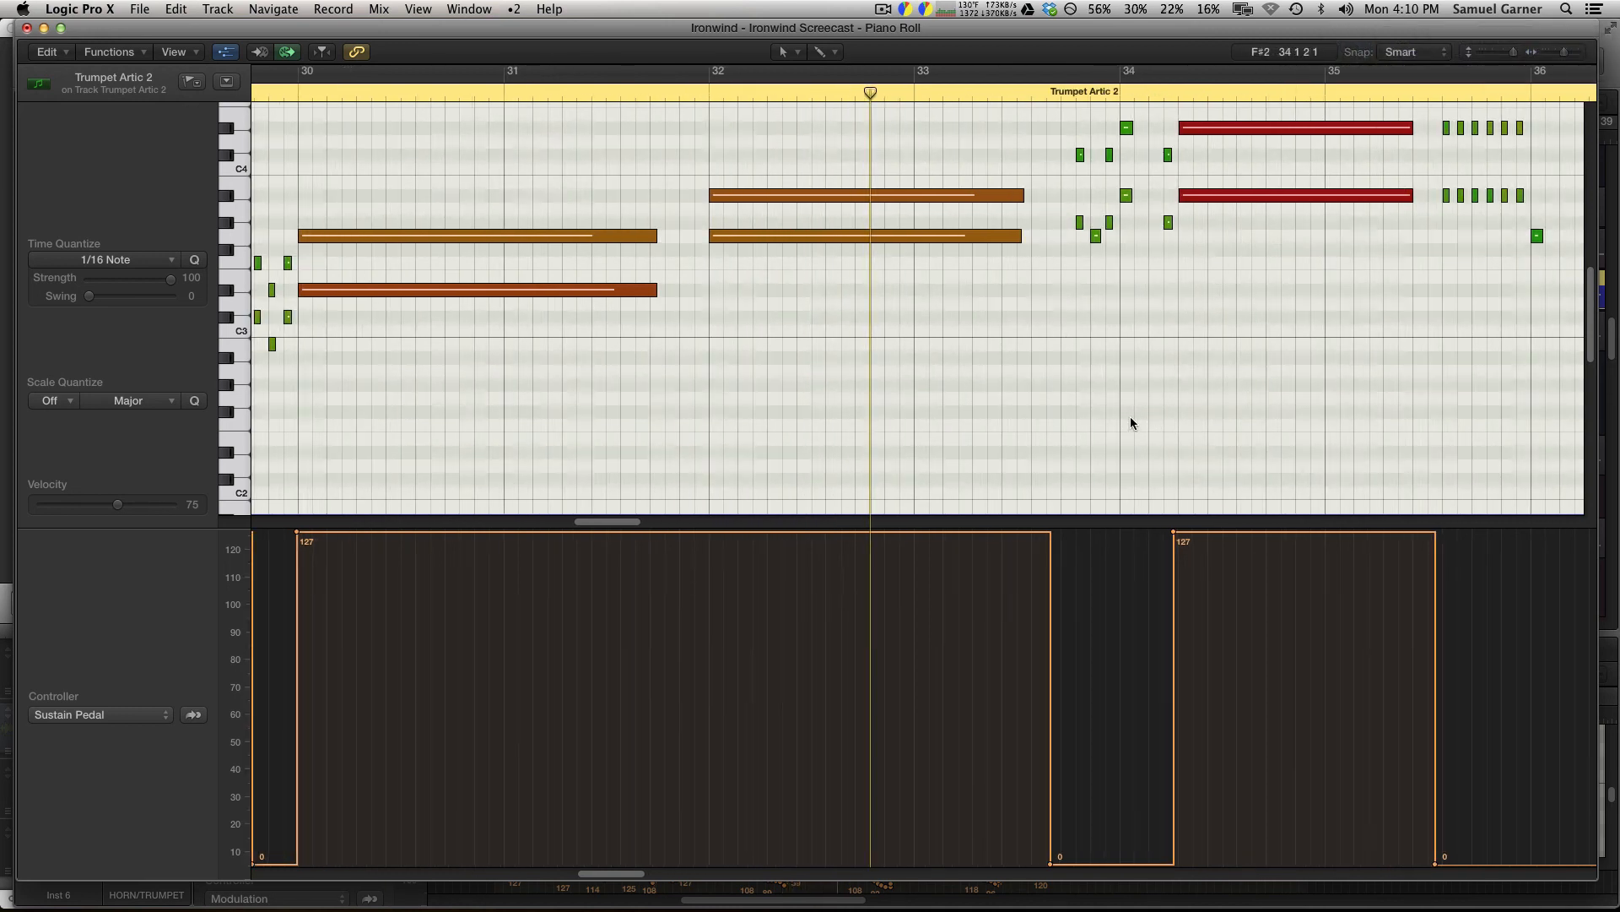
{"action": "key", "text": "super+Left"}
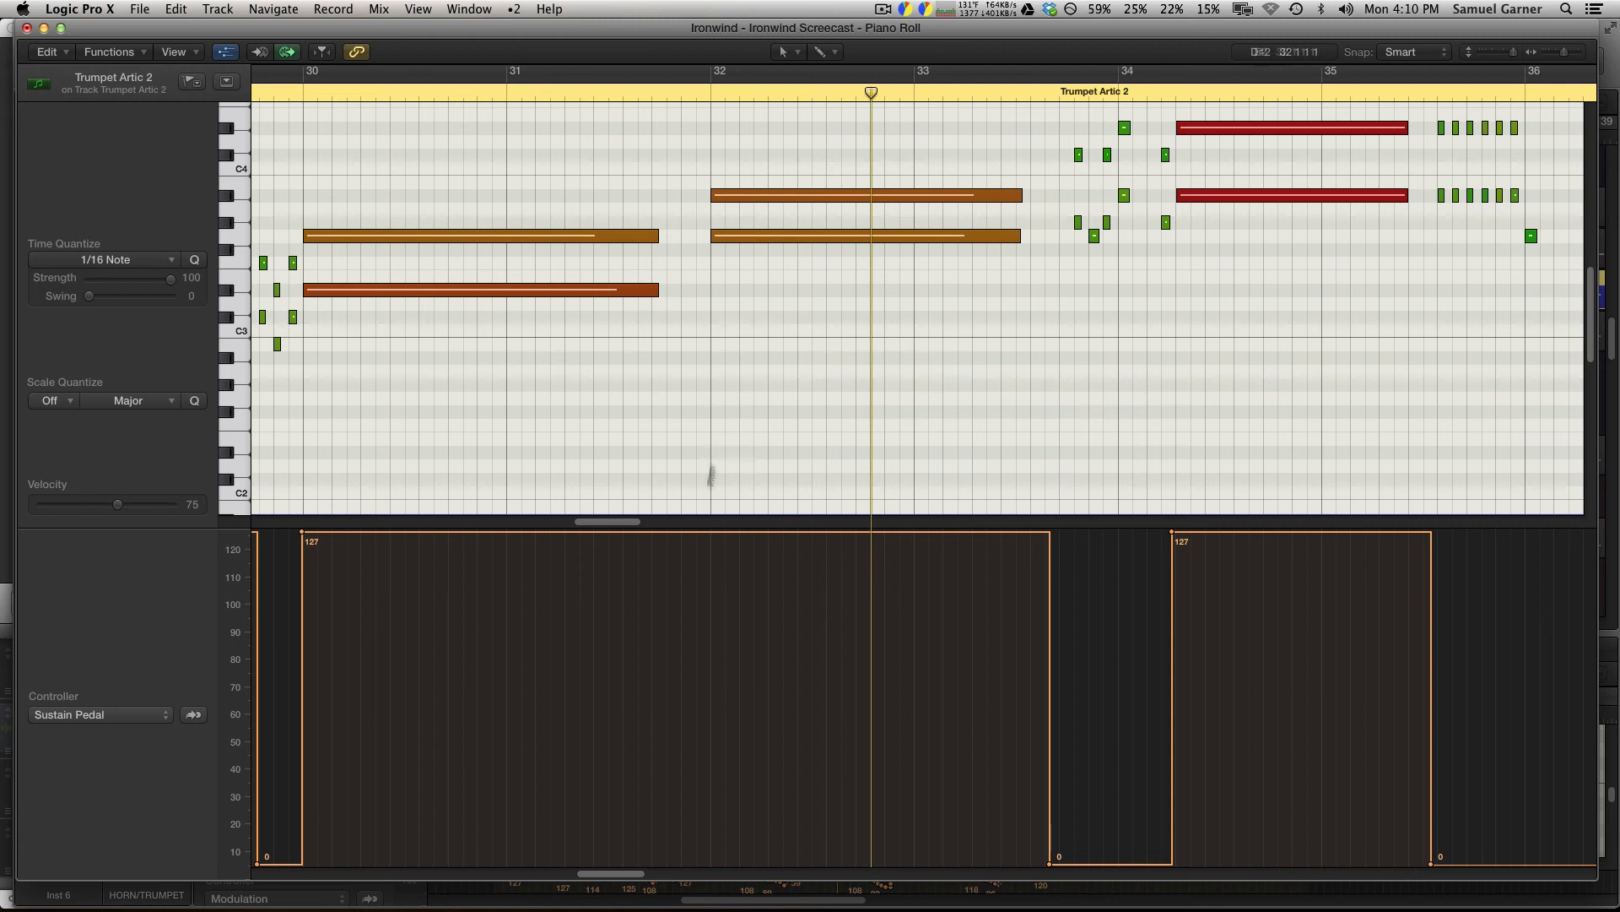
{"action": "key", "text": "t"}
{"action": "key", "text": "p"}
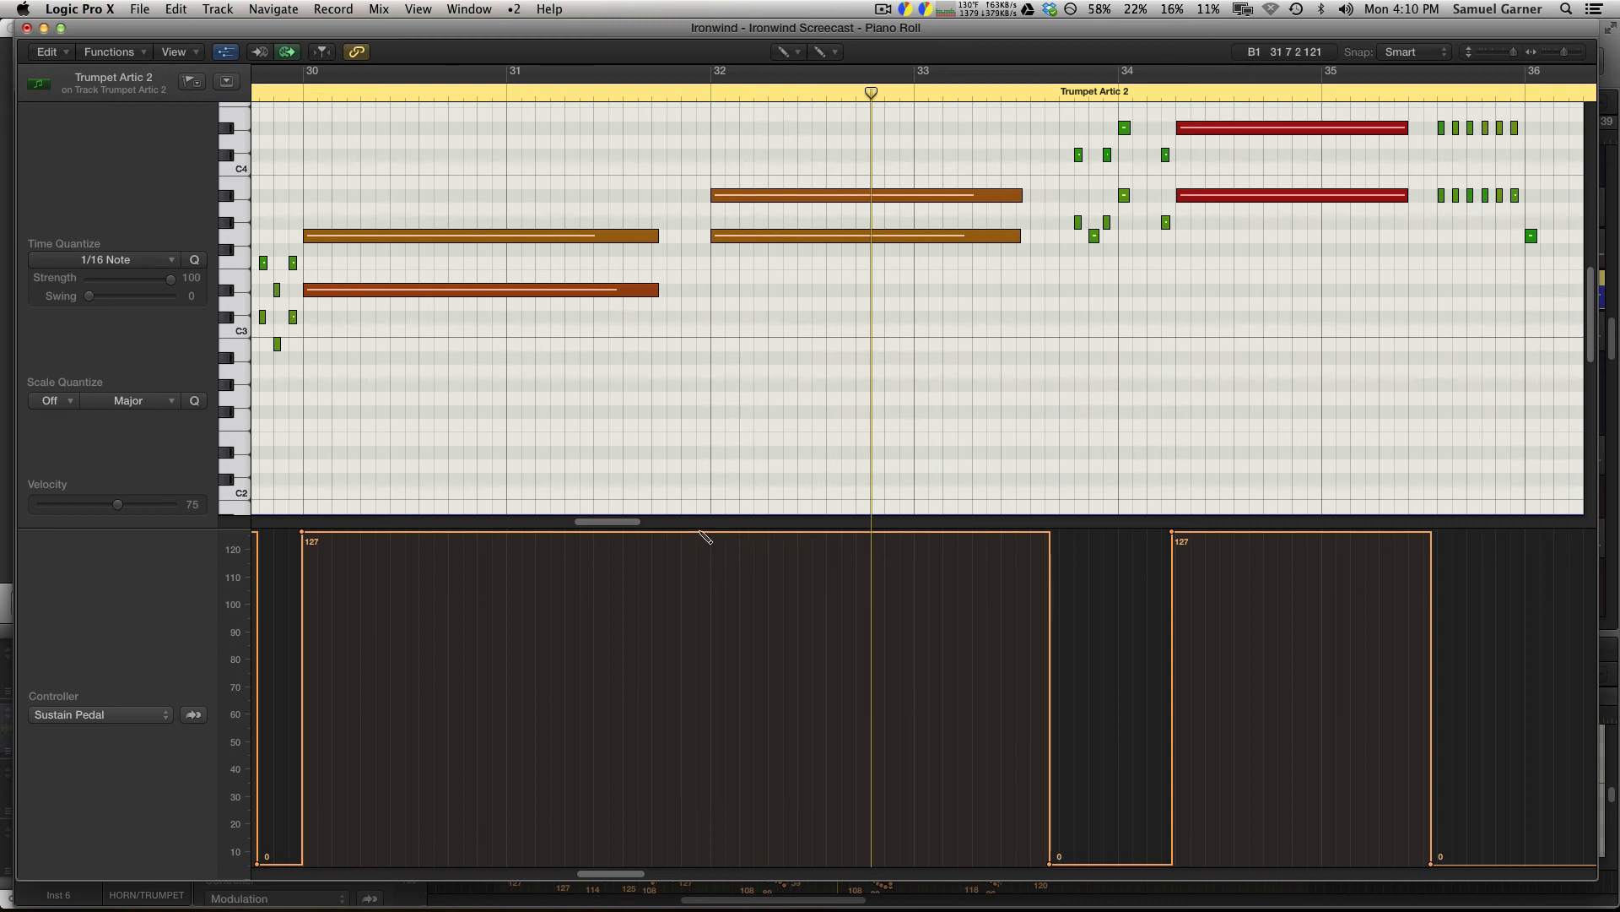
{"action": "left_click", "coordinate": [682, 93]}
{"action": "key", "text": "space"}
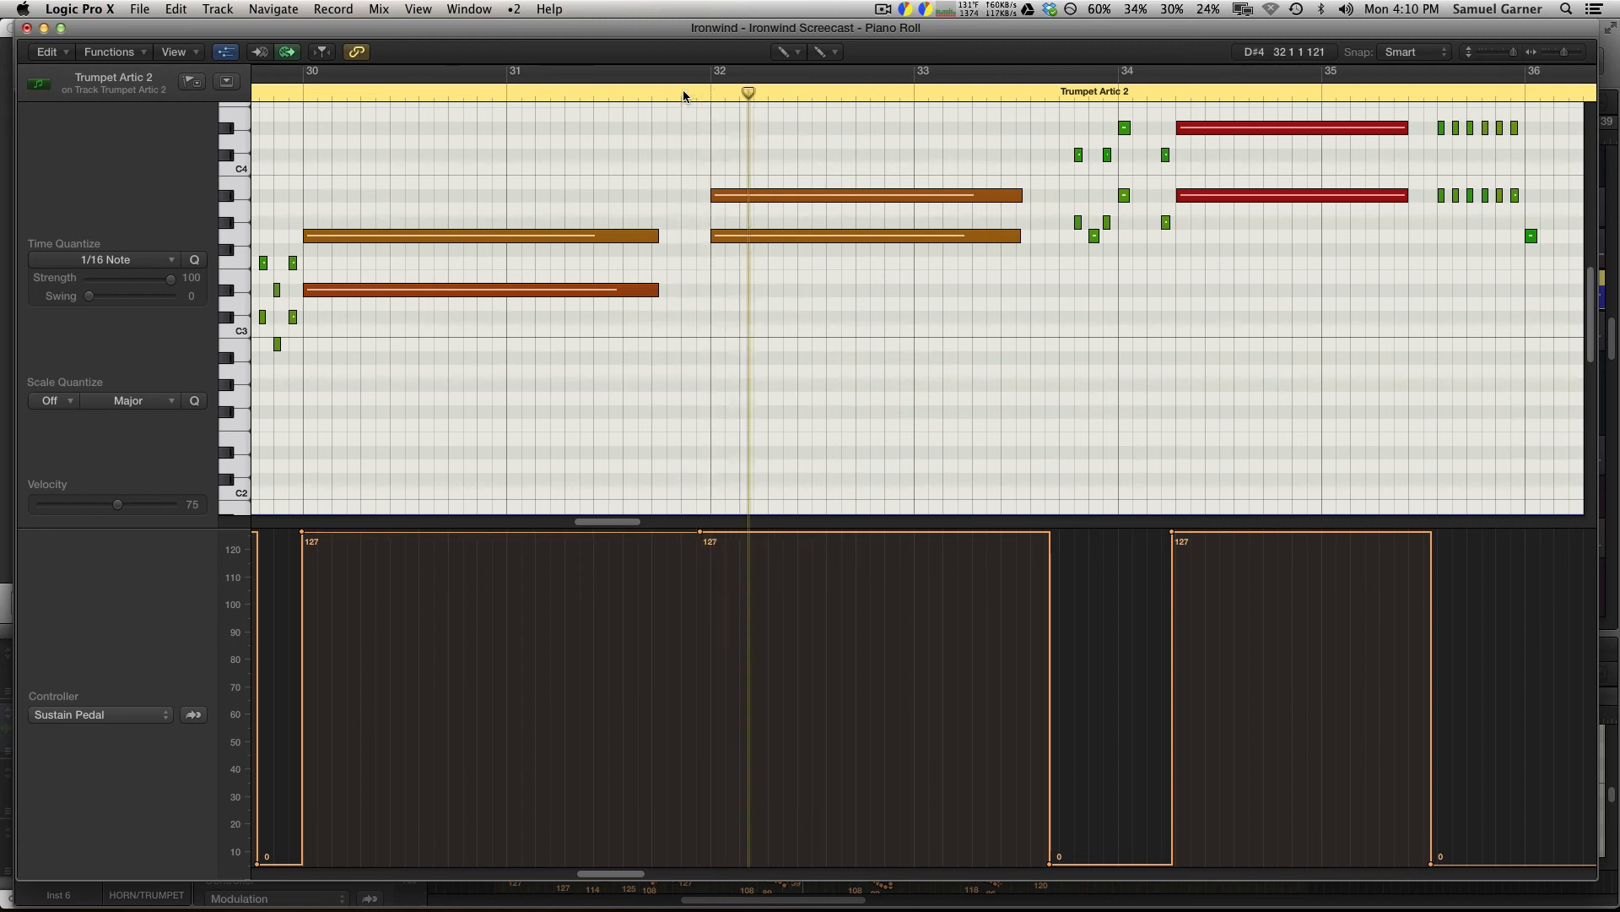
Display Modulation beneath the notes and redraw it under the long notes at bar 34 as a rise from 96 to about 118.
{"action": "key", "text": "super+Left"}
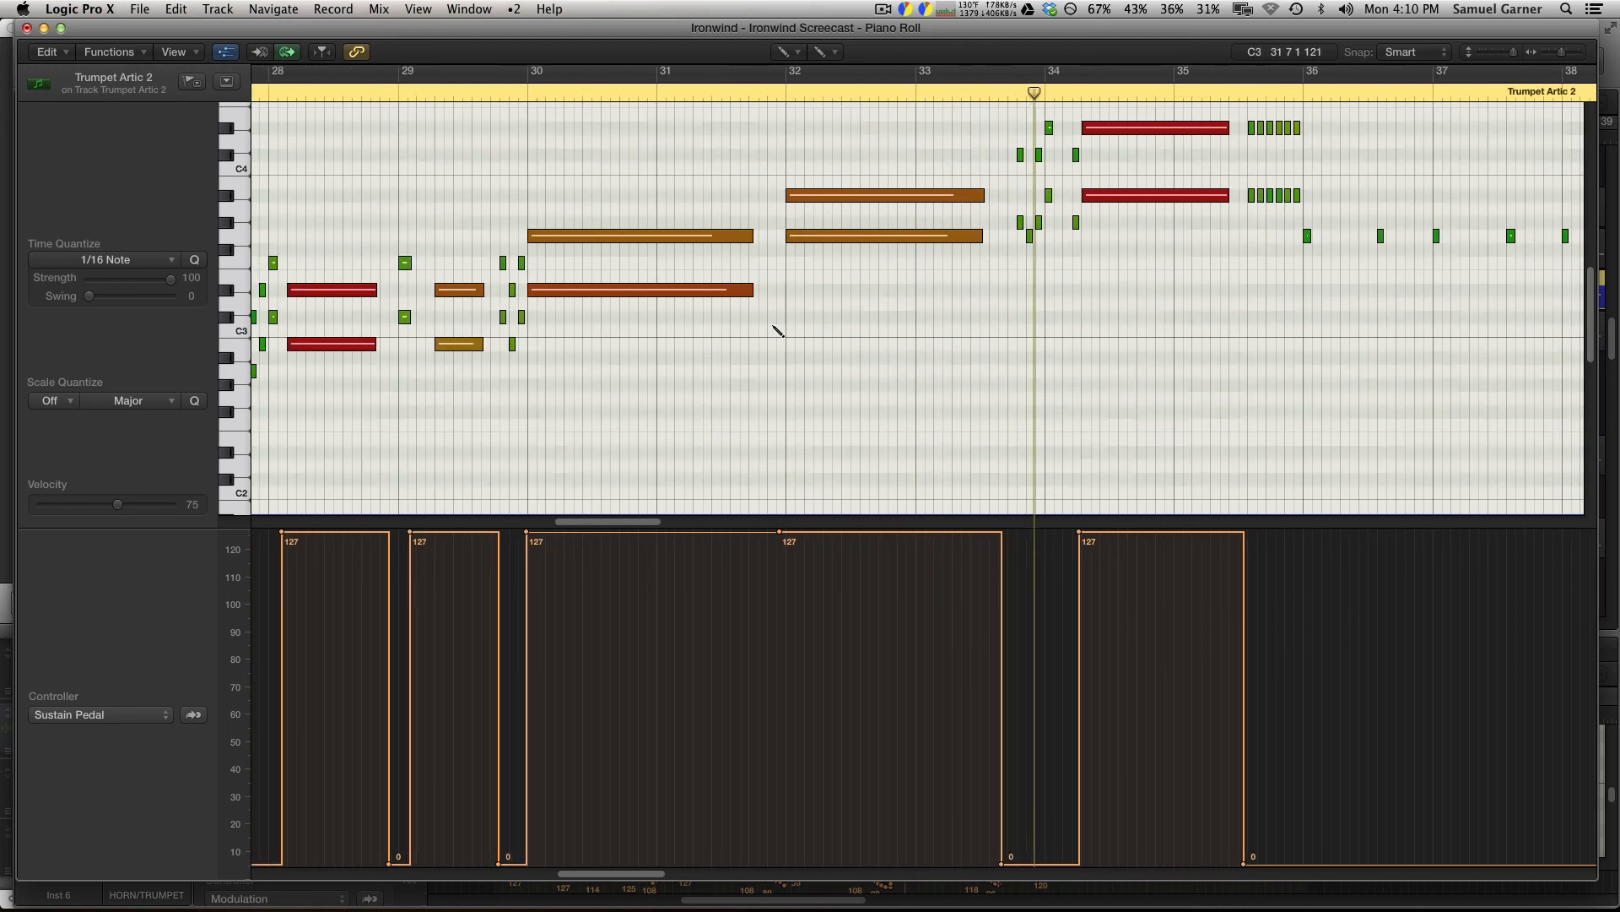
{"action": "left_click", "coordinate": [95, 715]}
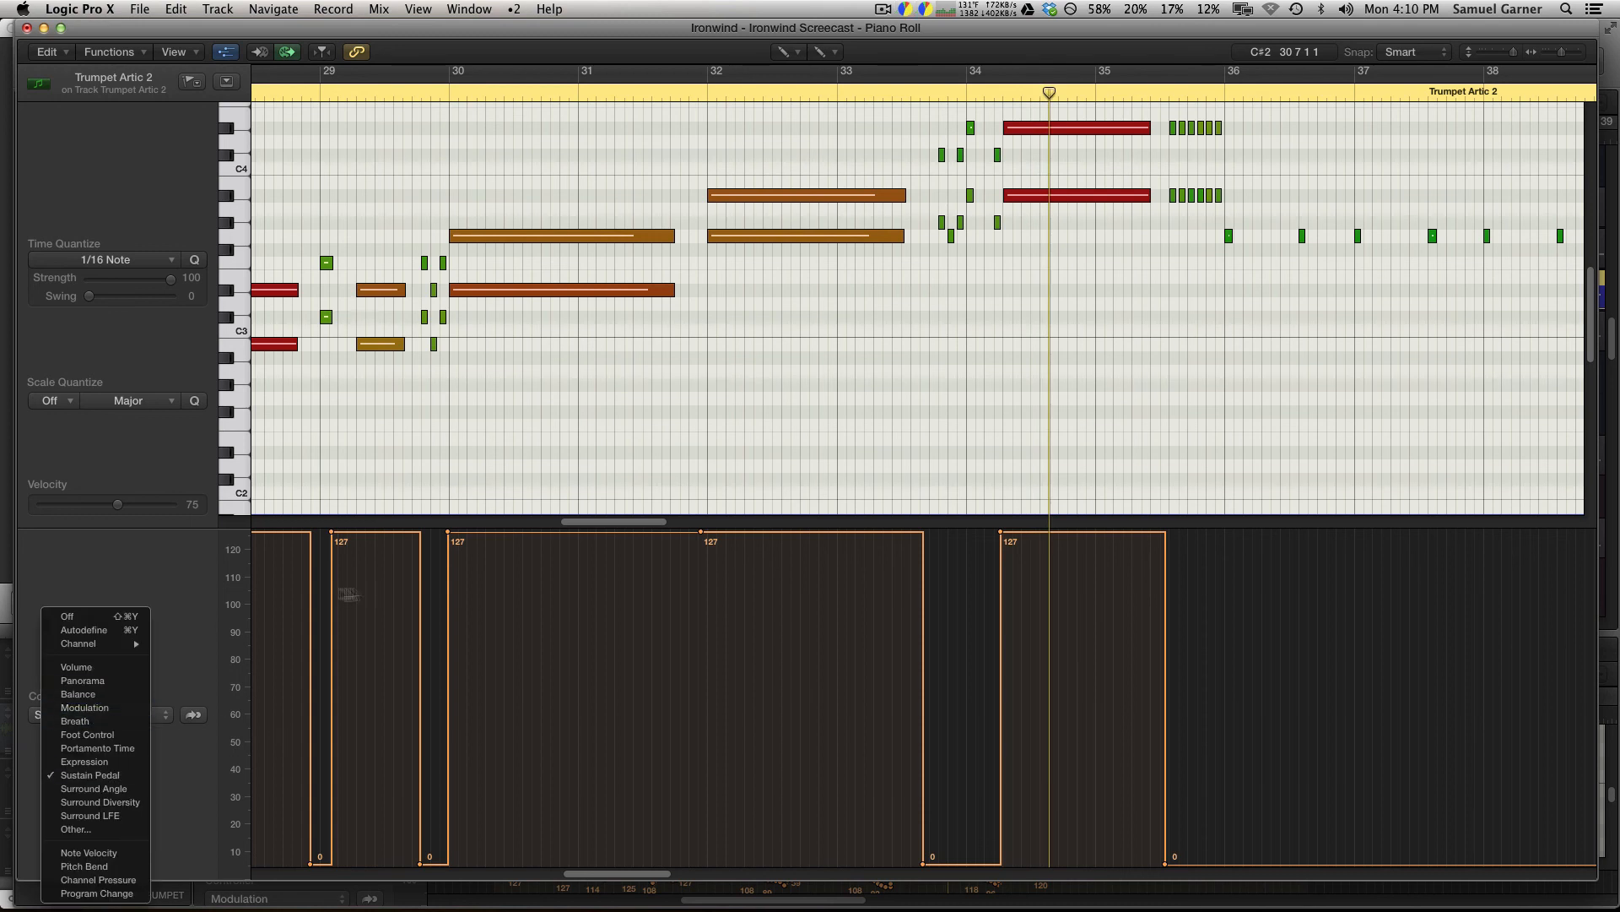
{"action": "left_click", "coordinate": [93, 707]}
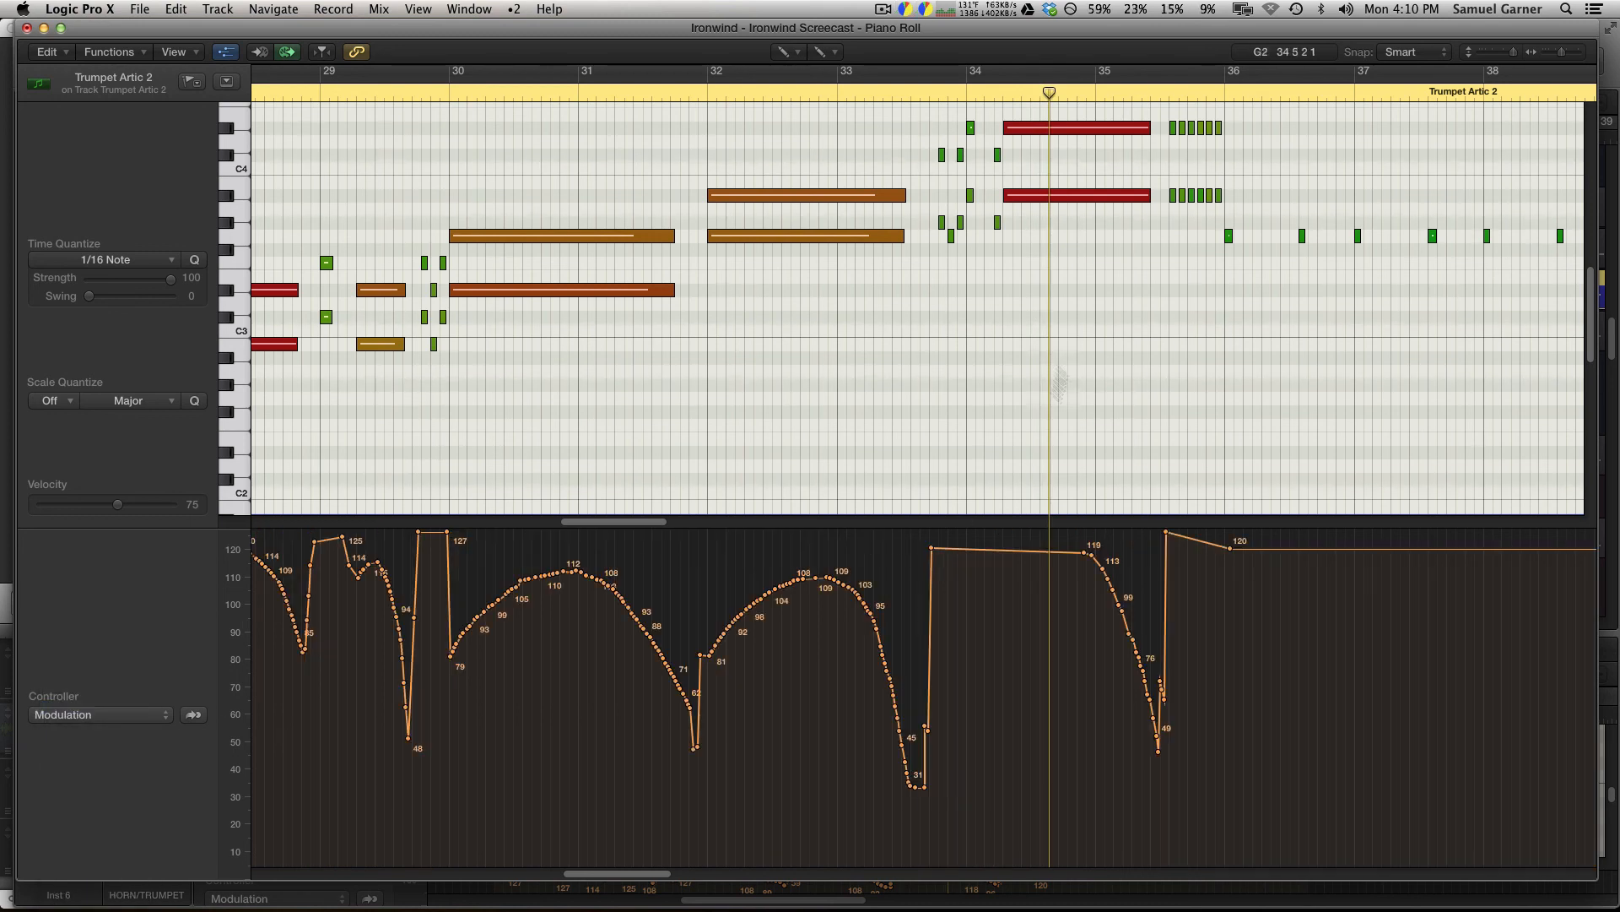
{"action": "scroll", "coordinate": [1027, 655], "scroll_direction": "up", "scroll_amount": 5}
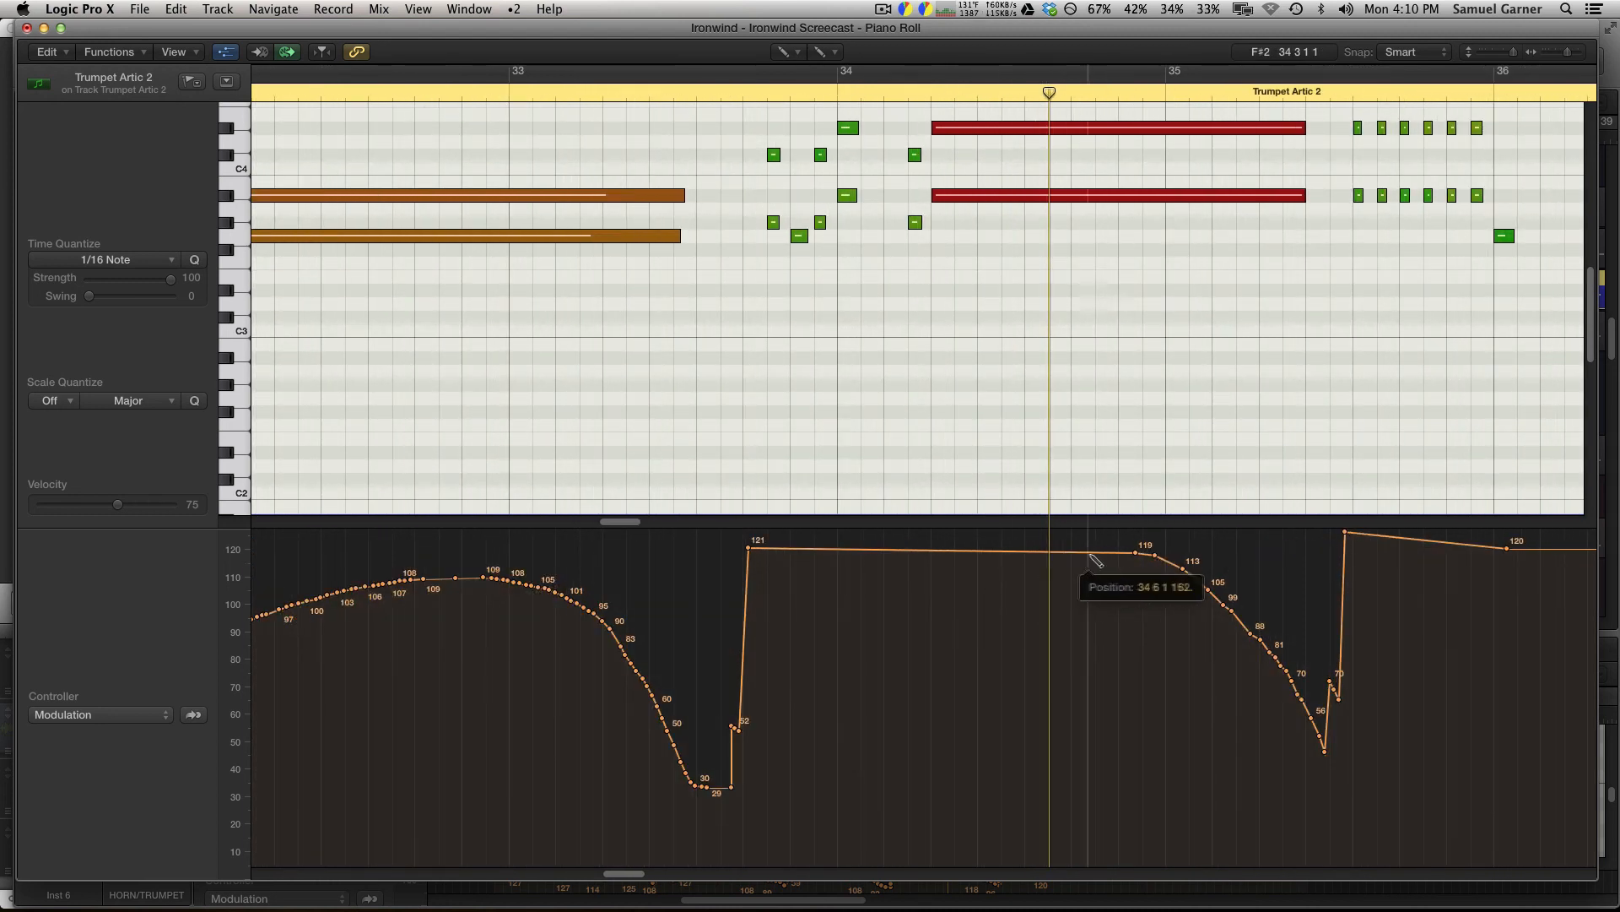
{"action": "left_click_drag", "start_coordinate": [1131, 557], "coordinate": [1121, 582]}
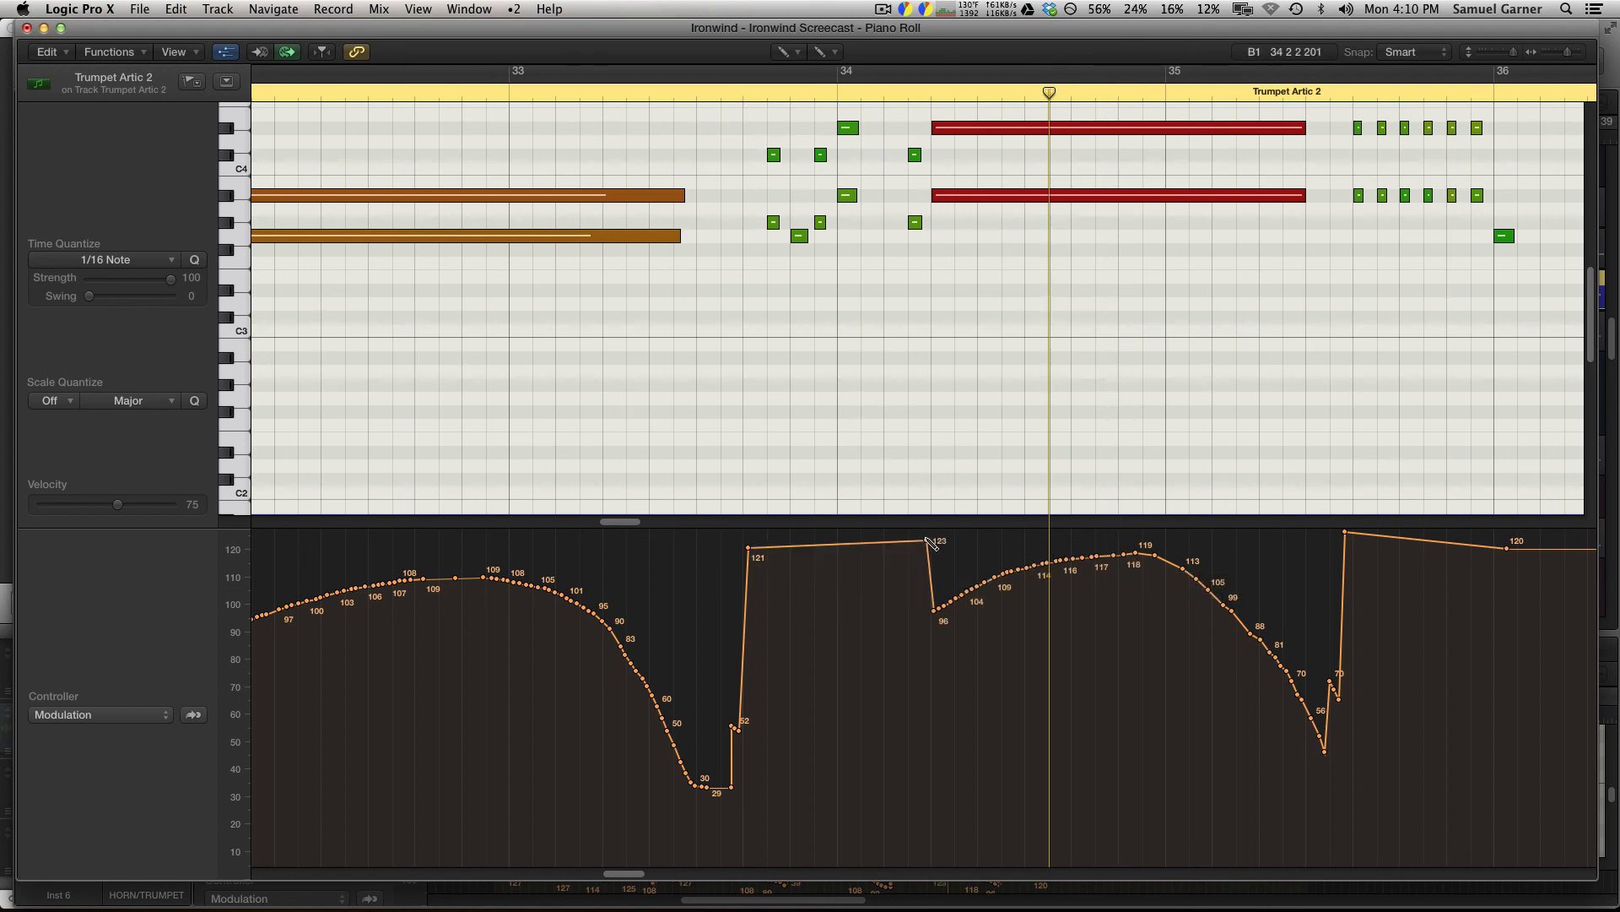
Lower the modulation point just before the long notes at bar 34 to 121 and play from shortly before bar 34.
{"action": "key", "text": "Escape"}
{"action": "key", "text": "Escape"}
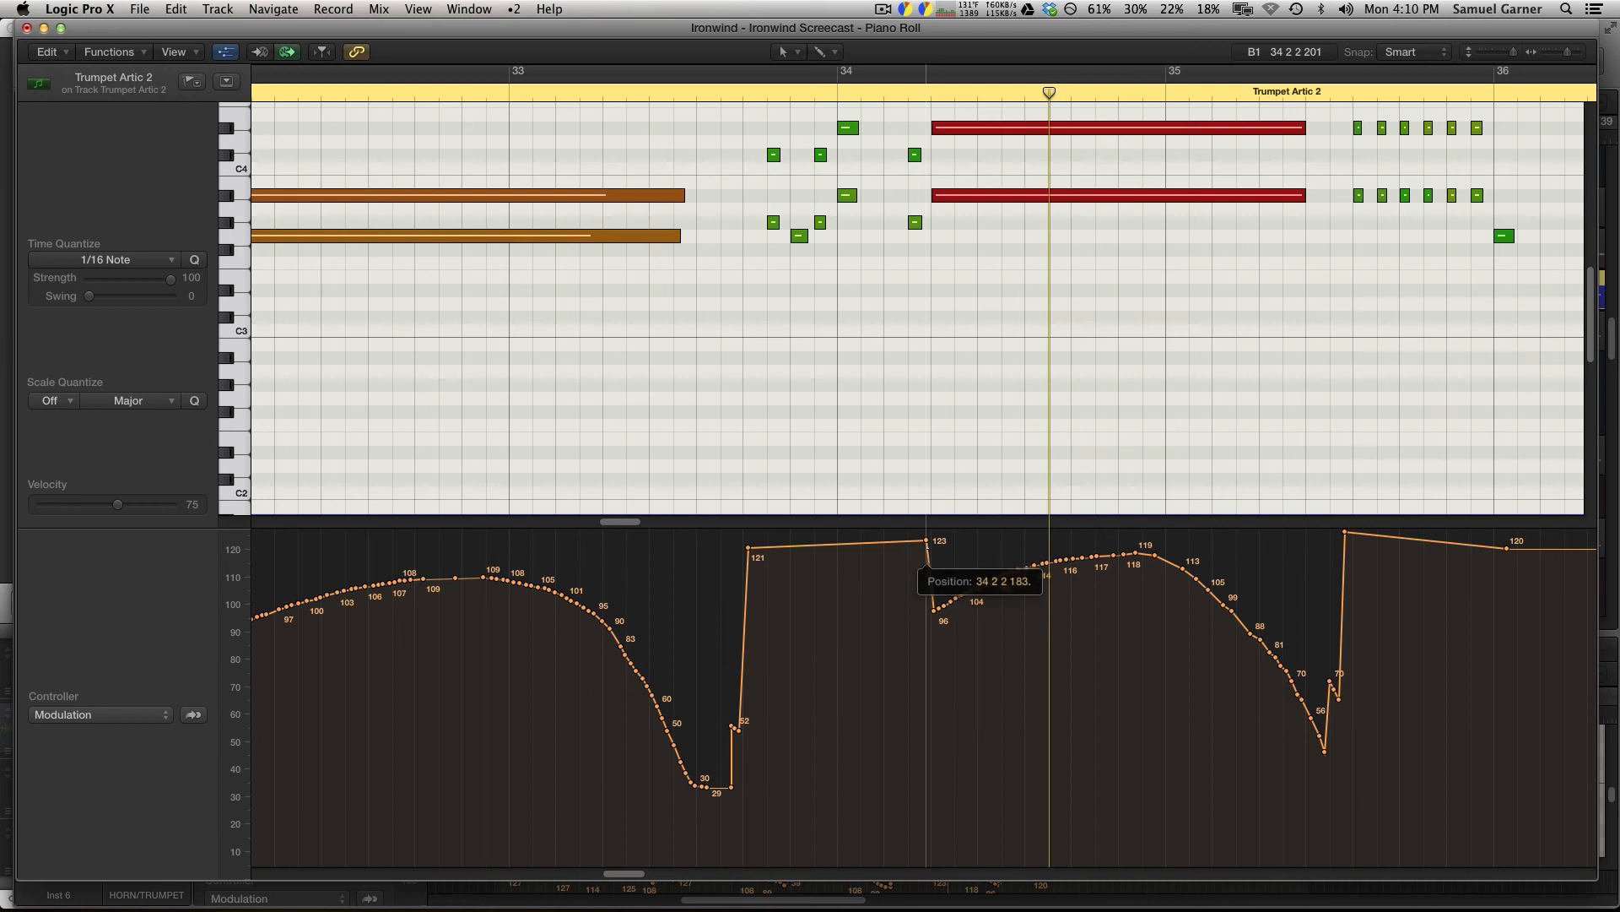
{"action": "left_click_drag", "start_coordinate": [927, 542], "coordinate": [927, 548]}
{"action": "left_click", "coordinate": [747, 92]}
{"action": "key", "text": "space"}
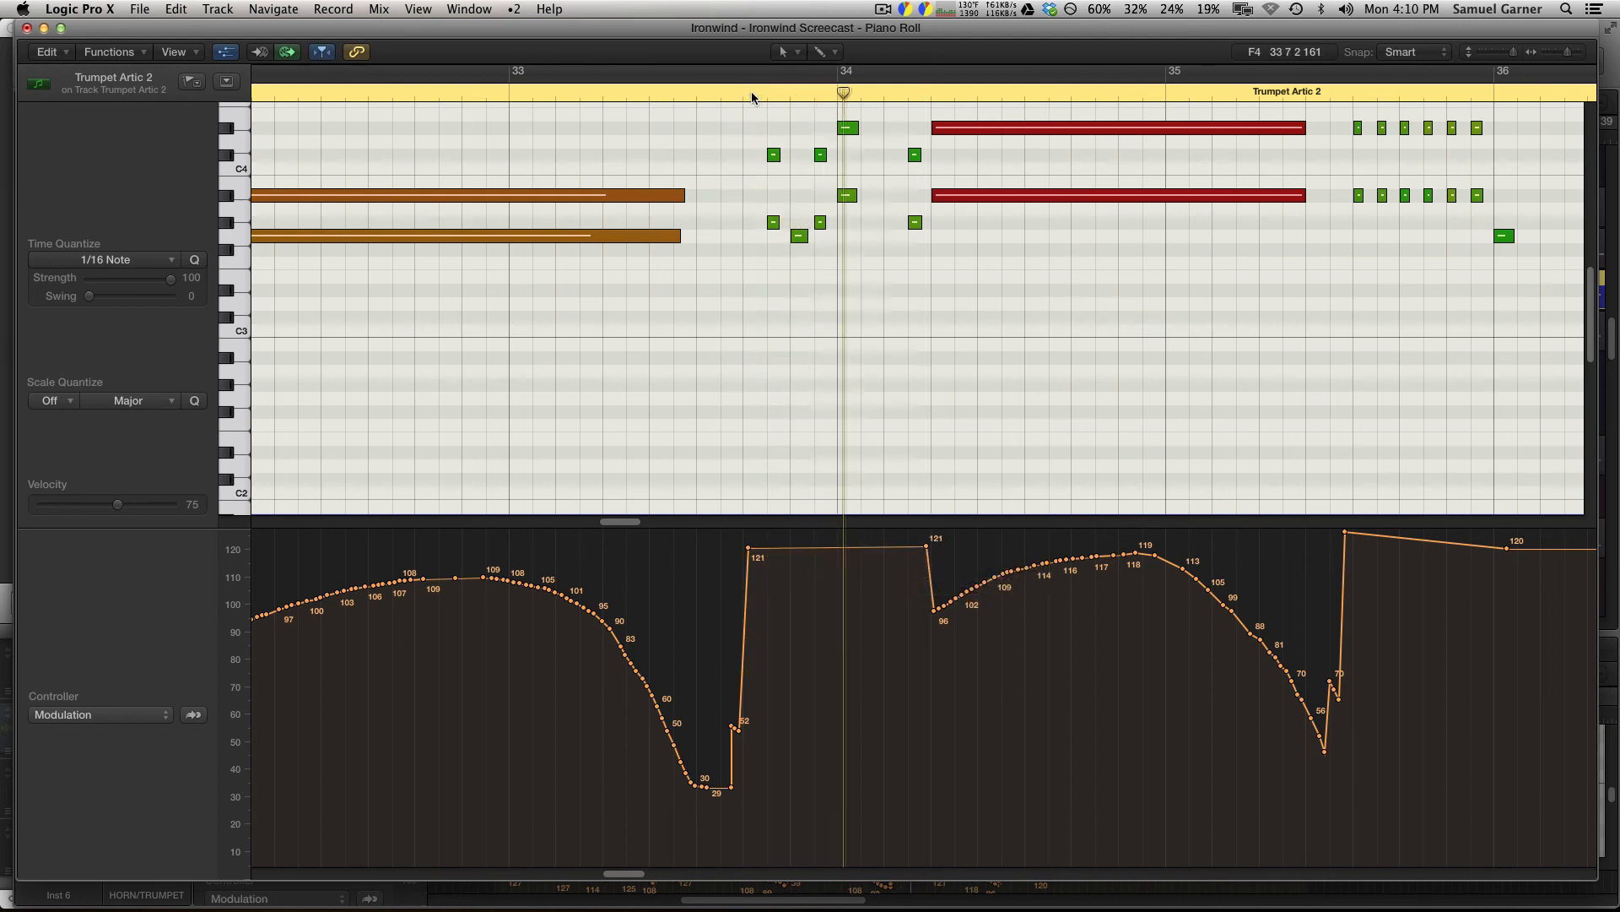
Redraw the modulation under the bar 34 long notes as a curve from 87 up to 106 and down to 78, and play it.
{"action": "key", "text": "t"}
{"action": "left_click", "coordinate": [937, 652]}
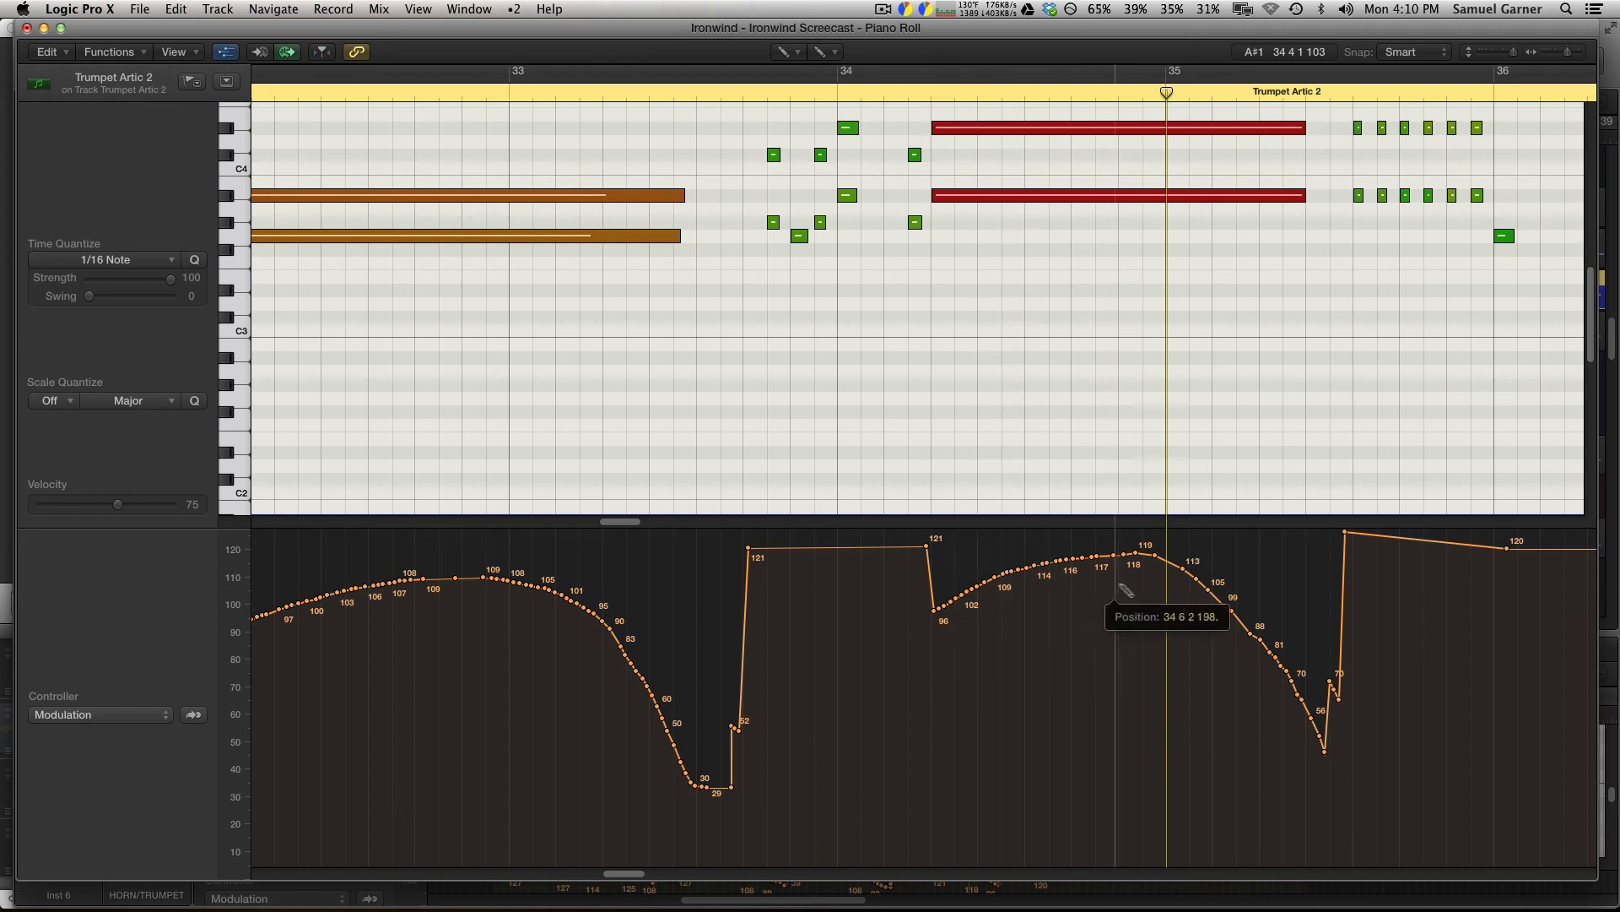
{"action": "mouse_move", "coordinate": [1126, 590]}
{"action": "left_mouse_down"}
{"action": "mouse_move", "coordinate": [1261, 637]}
{"action": "mouse_move", "coordinate": [1300, 672]}
{"action": "left_mouse_up"}
{"action": "left_click", "coordinate": [884, 93]}
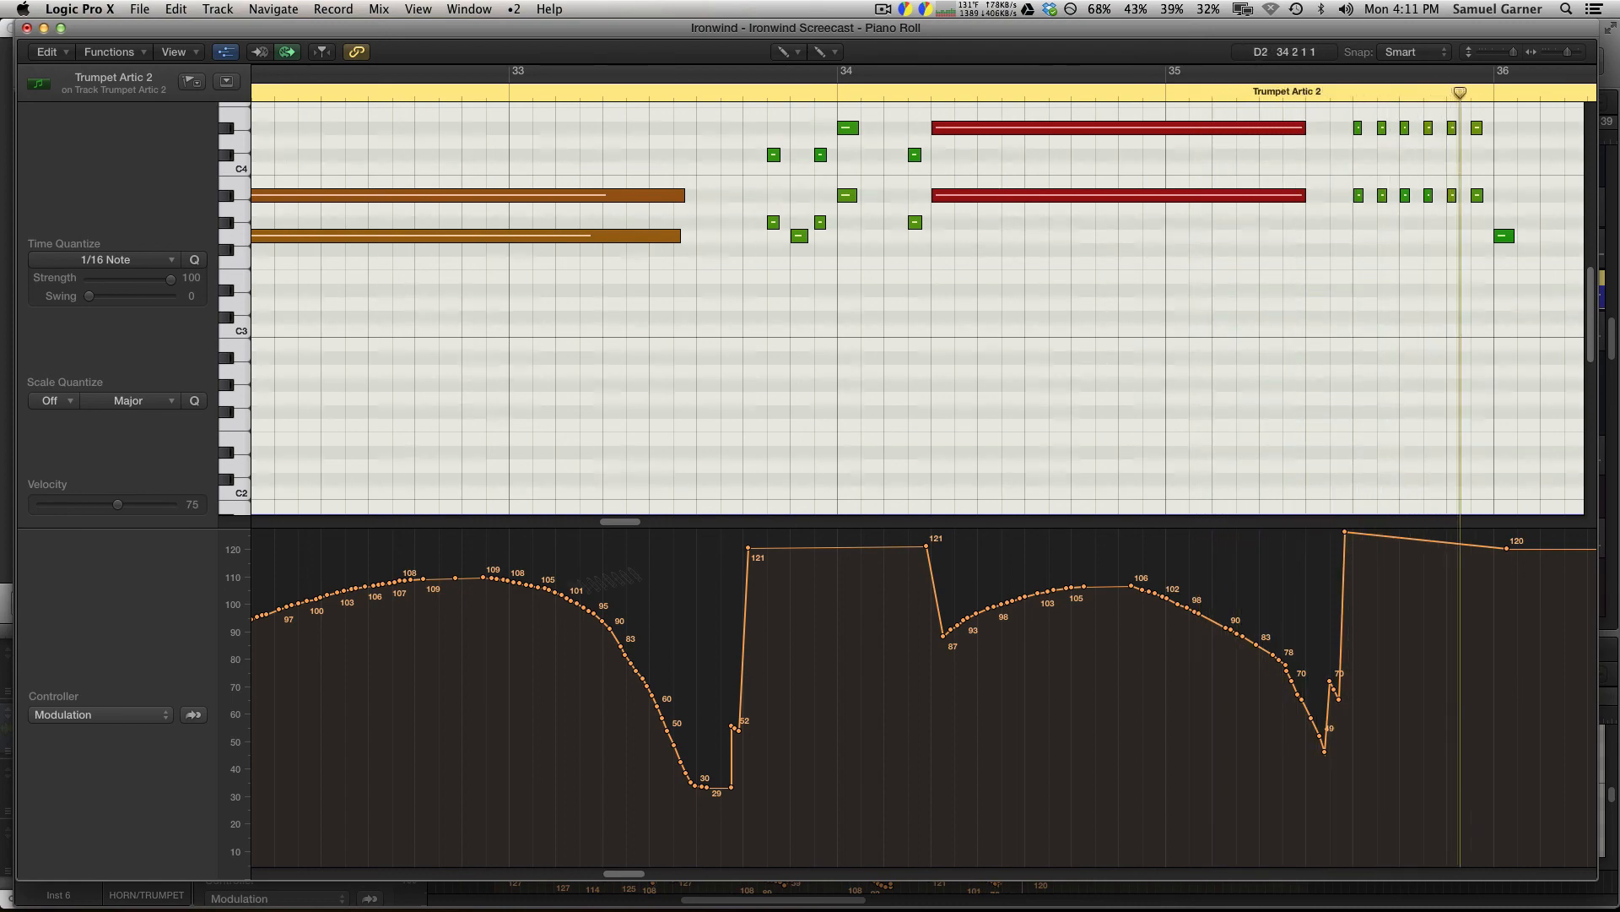
{"action": "key", "text": "space"}
Display Expression beneath the notes of the Trumpet Artic 2 region.
{"action": "scroll", "coordinate": [787, 439], "scroll_direction": "left", "scroll_amount": 5}
{"action": "key", "text": "super+Left"}
{"action": "key", "text": "super+Left"}
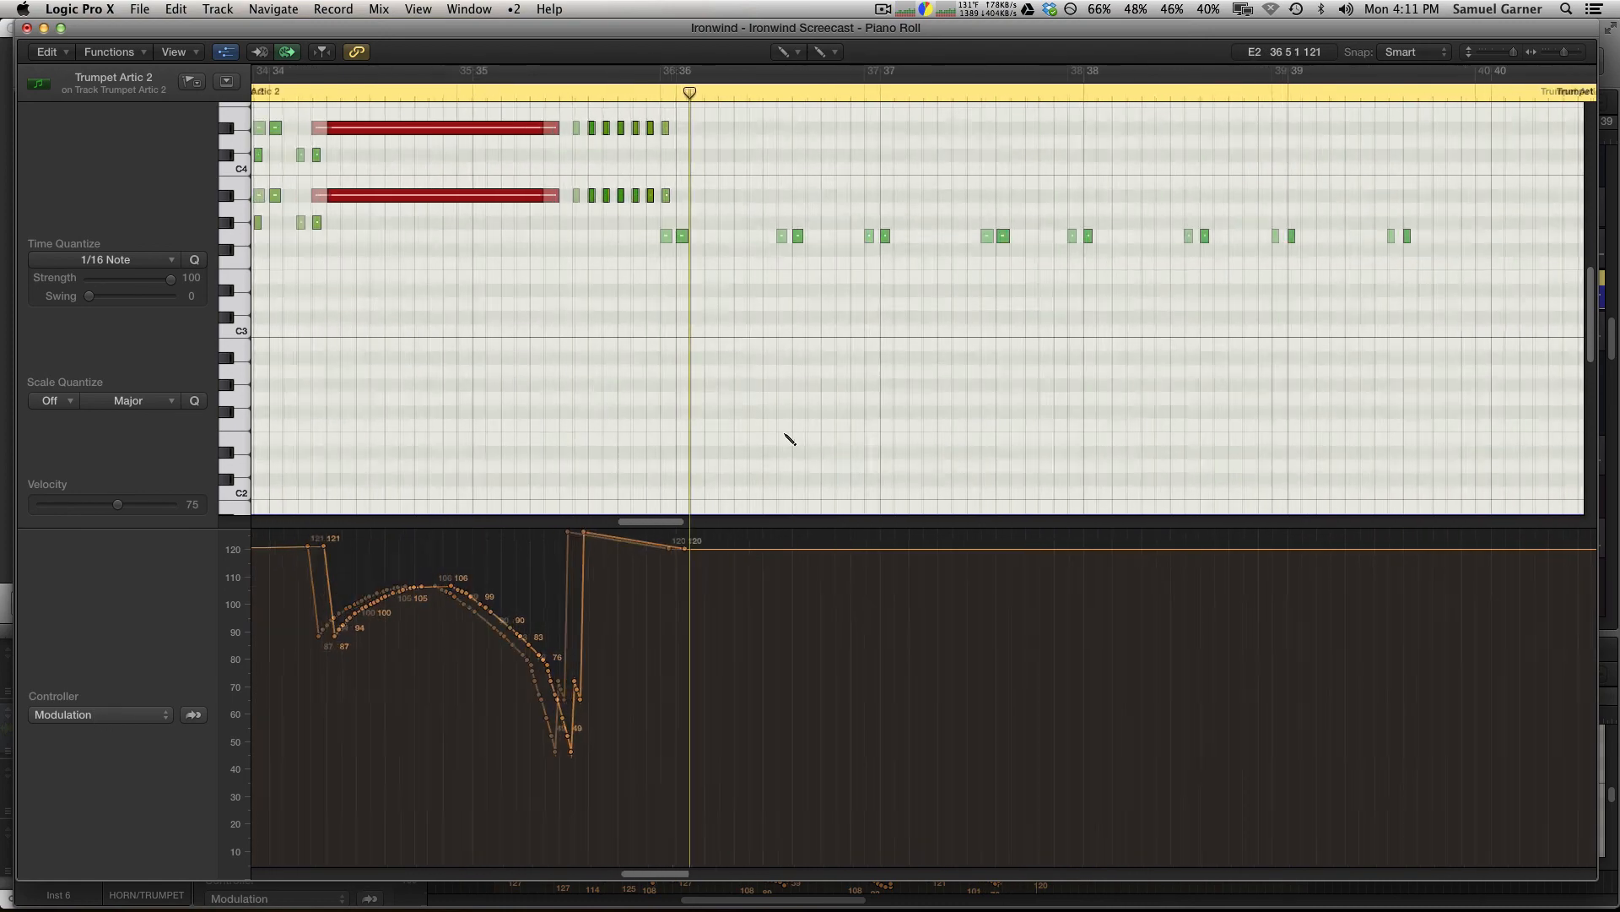
{"action": "scroll", "coordinate": [788, 439], "scroll_direction": "left", "scroll_amount": 8}
{"action": "scroll", "coordinate": [787, 439], "scroll_direction": "left", "scroll_amount": 3}
{"action": "key", "text": "super+Left"}
{"action": "key", "text": "super+Left"}
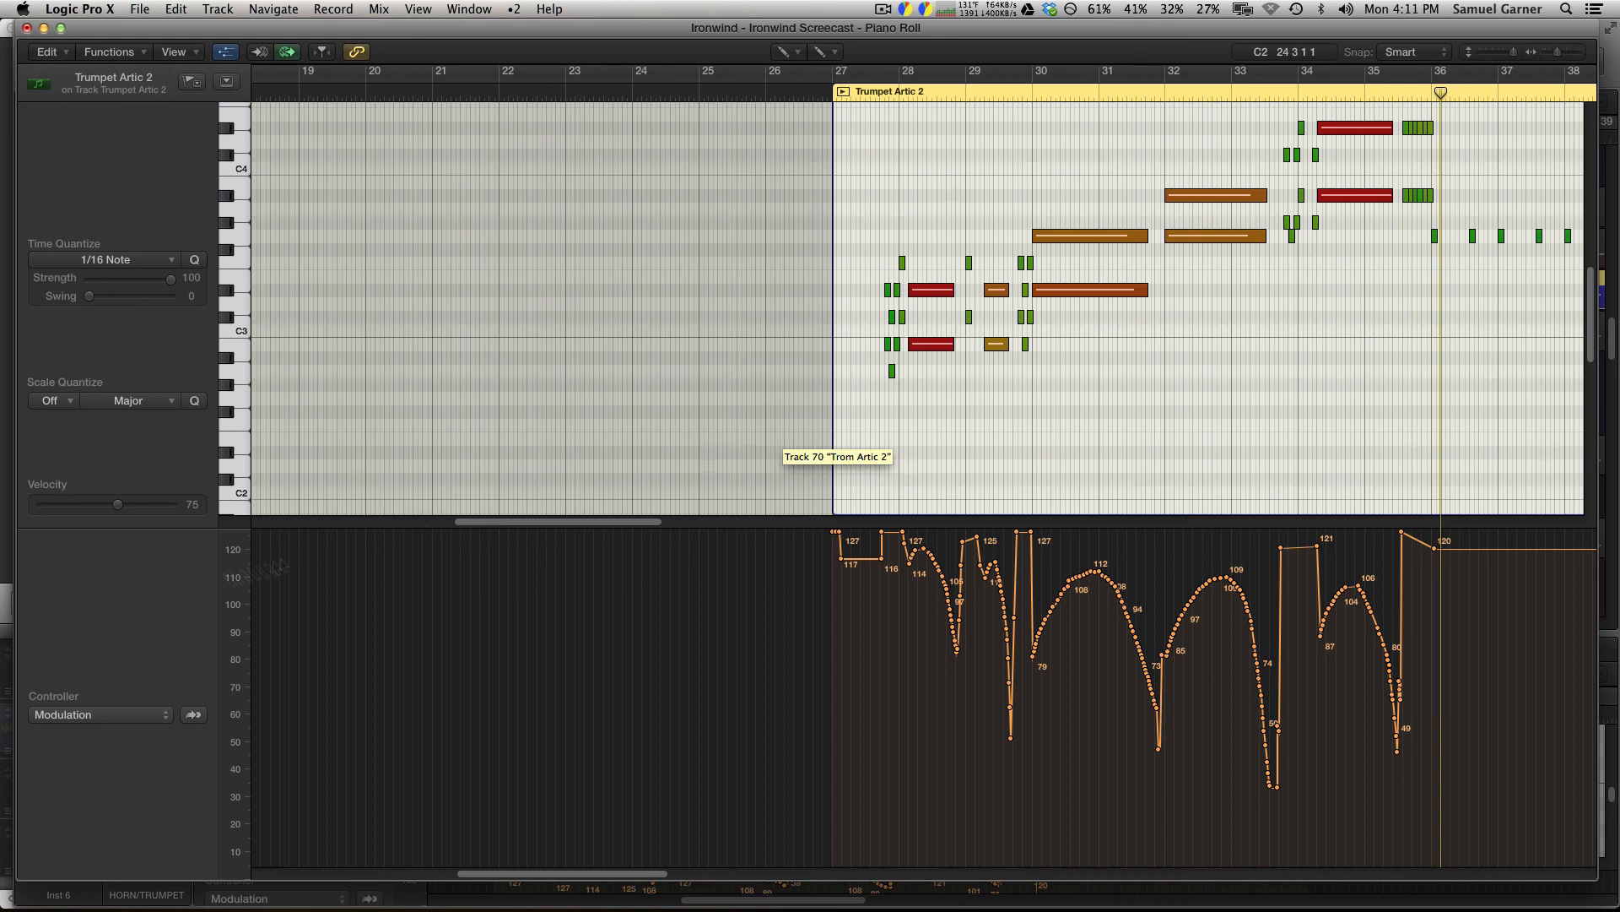
{"action": "left_click", "coordinate": [114, 720]}
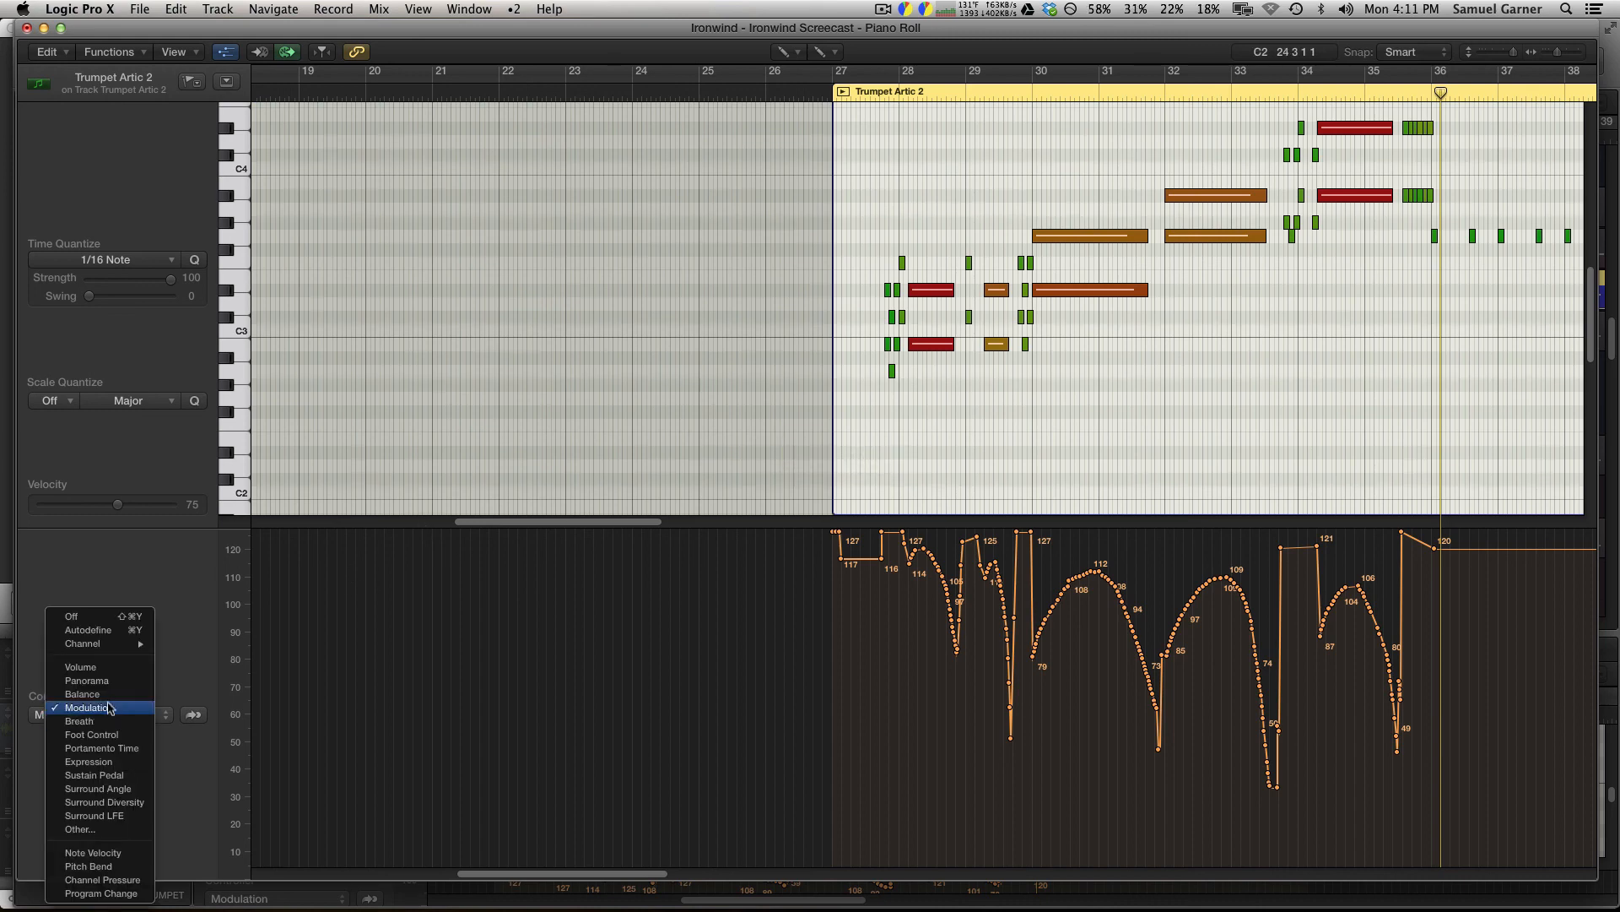
{"action": "left_click", "coordinate": [117, 762]}
Shape the expression under the long notes at bar 28 from 108 to 113 and down to 99, with points of 114 before and after.
{"action": "key", "text": "super+Right"}
{"action": "key", "text": "super+Right"}
{"action": "key", "text": "super+Right"}
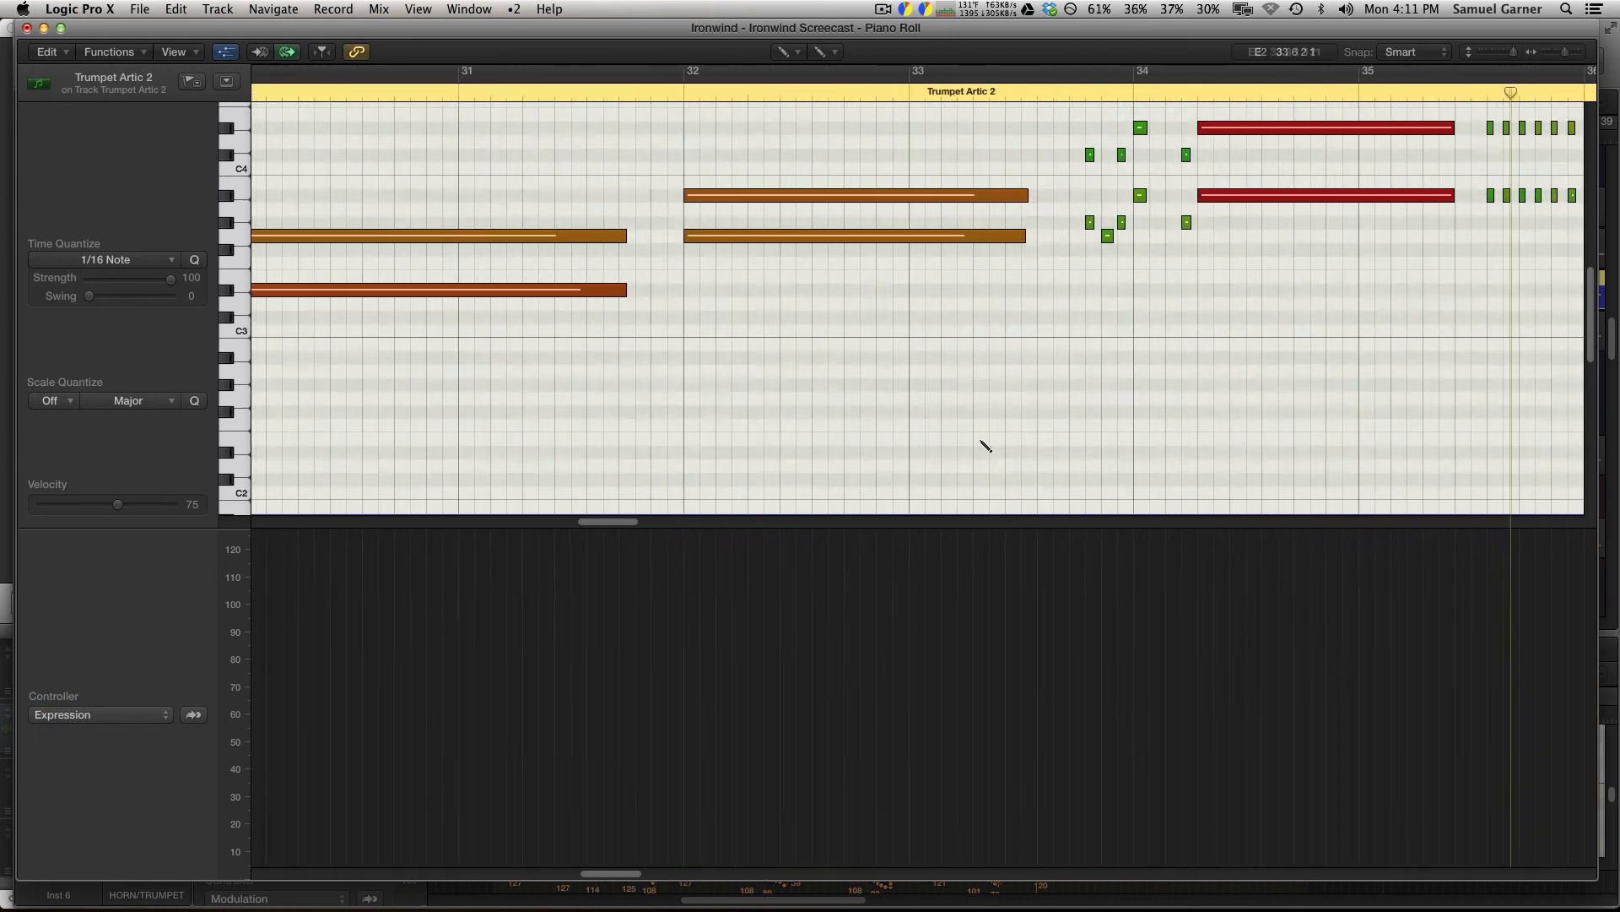
{"action": "scroll", "coordinate": [983, 445], "scroll_direction": "left", "scroll_amount": 5}
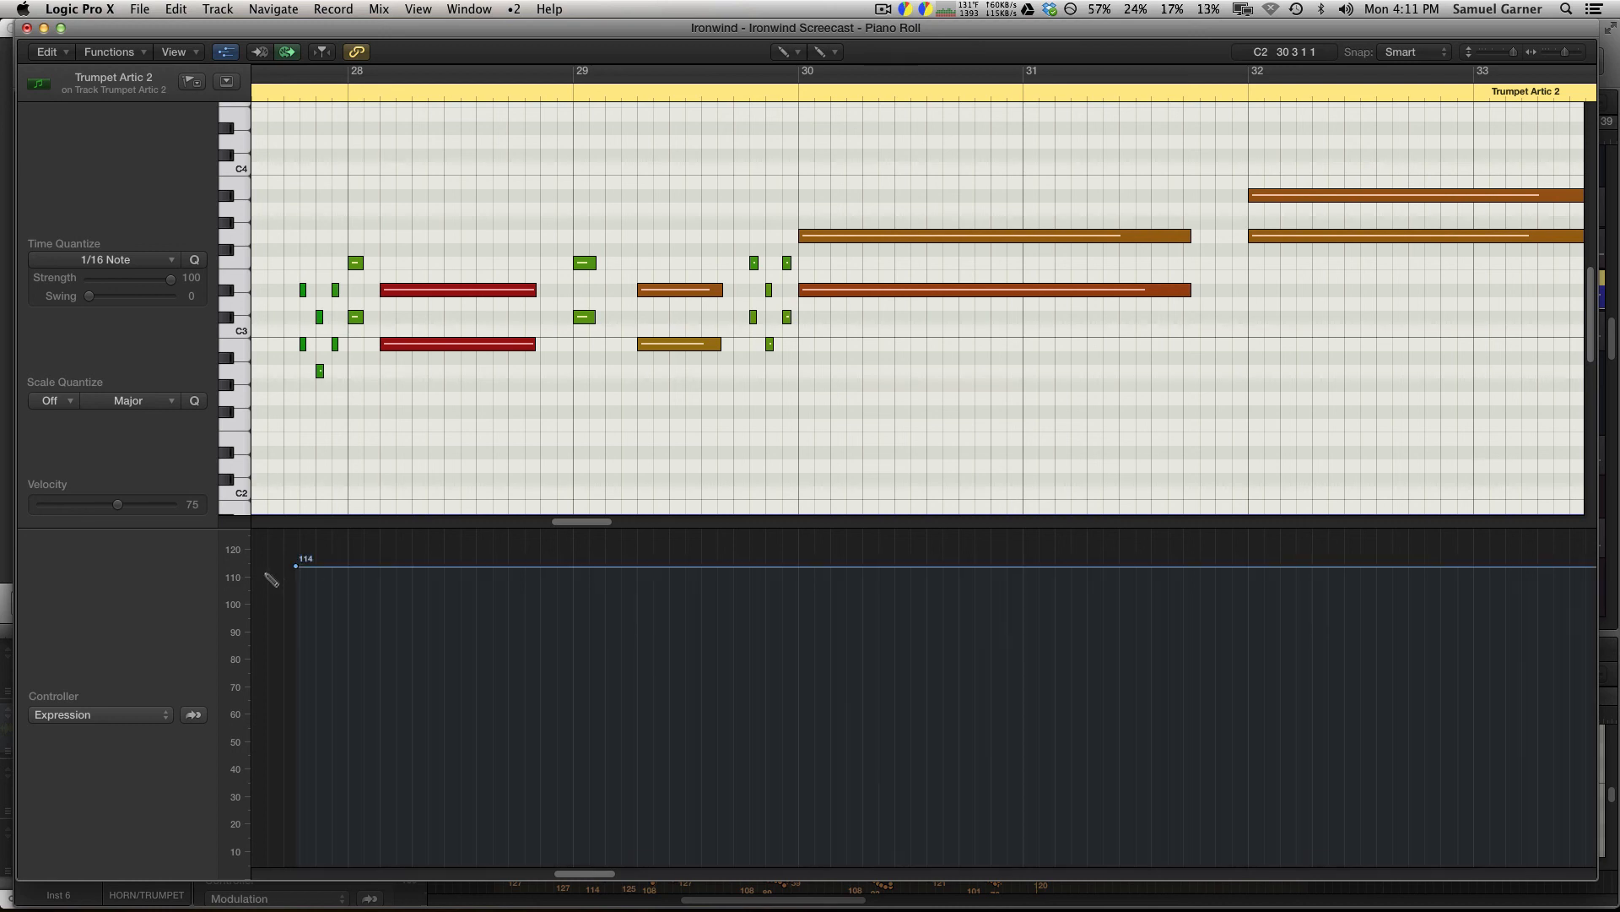
{"action": "scroll", "coordinate": [304, 573], "scroll_direction": "left", "scroll_amount": 1}
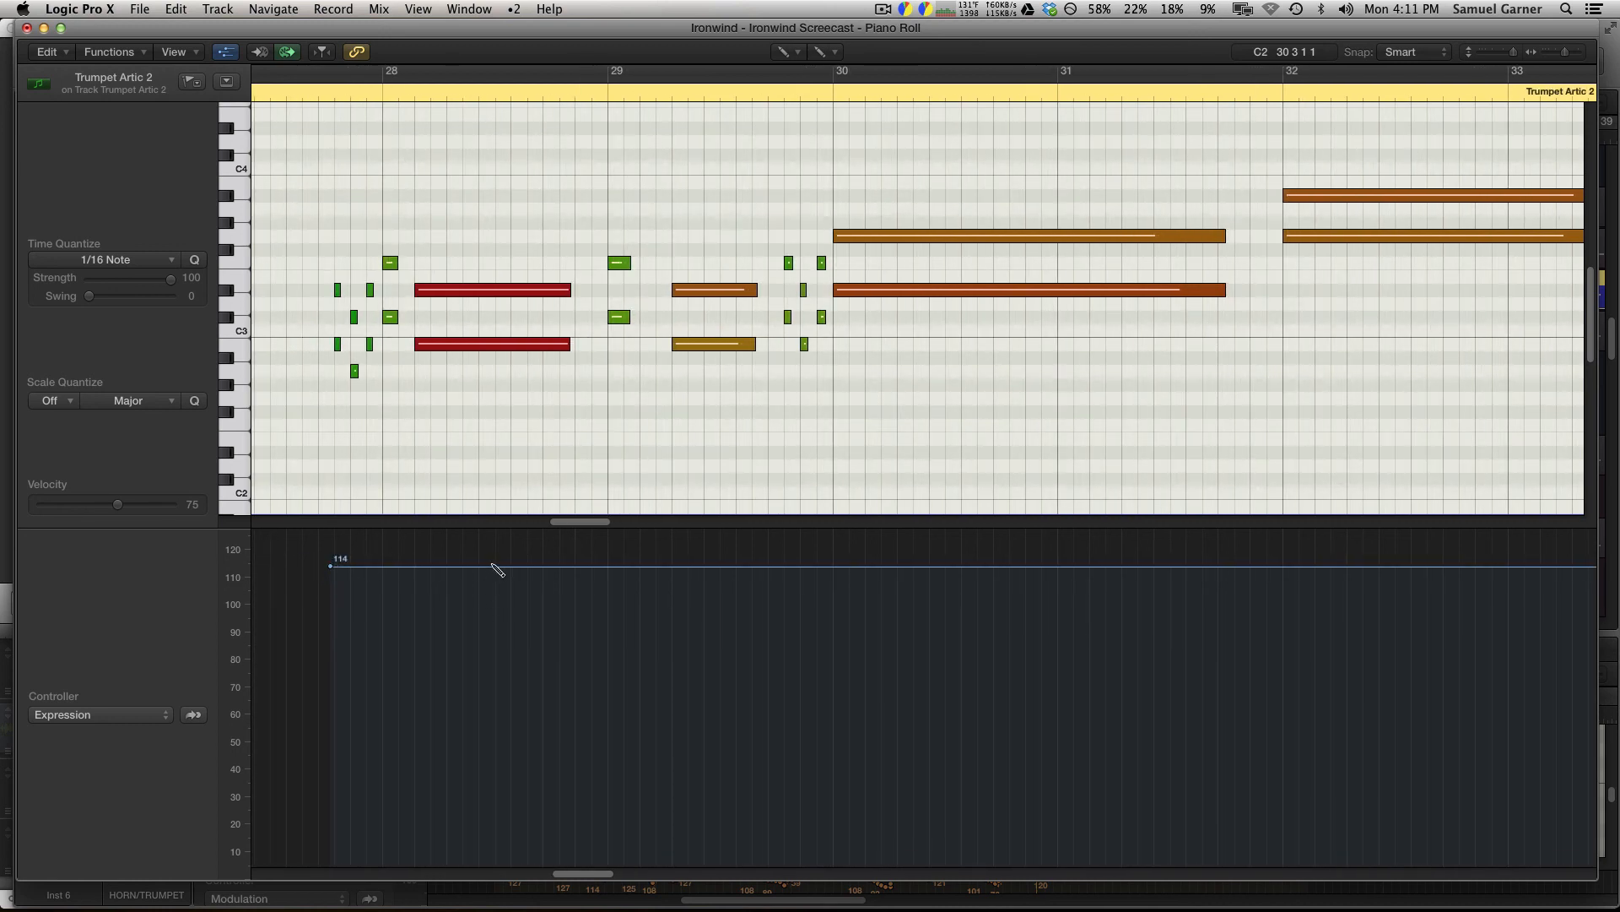
{"action": "key", "text": "super+Right"}
{"action": "key", "text": "super+Right"}
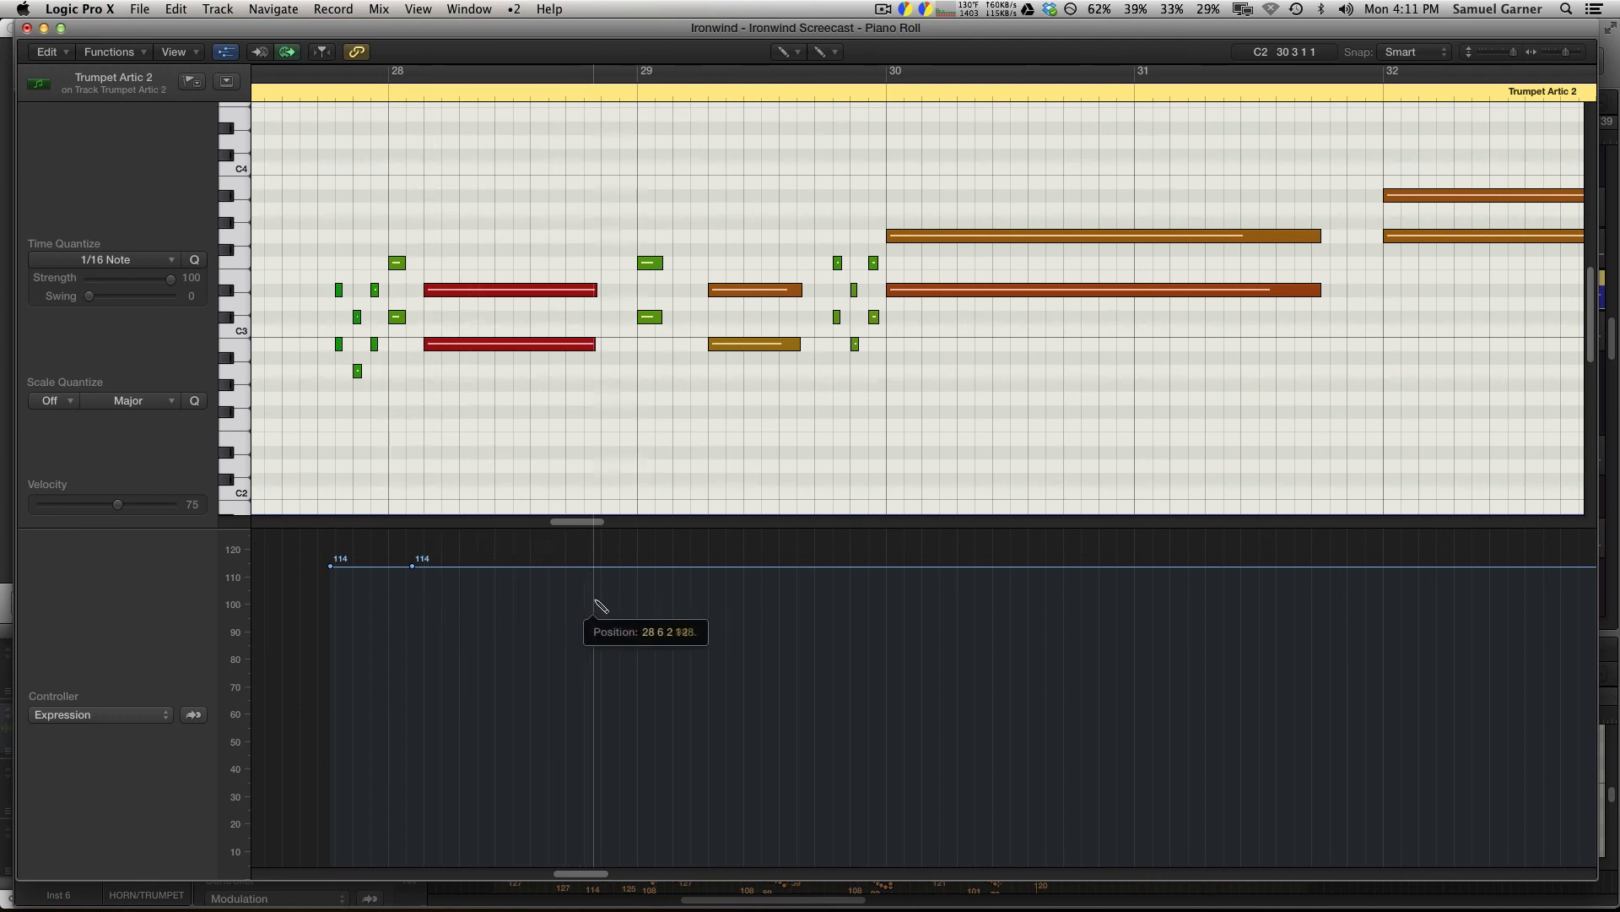
{"action": "left_click_drag", "start_coordinate": [613, 609], "coordinate": [616, 588]}
{"action": "left_click", "coordinate": [621, 564]}
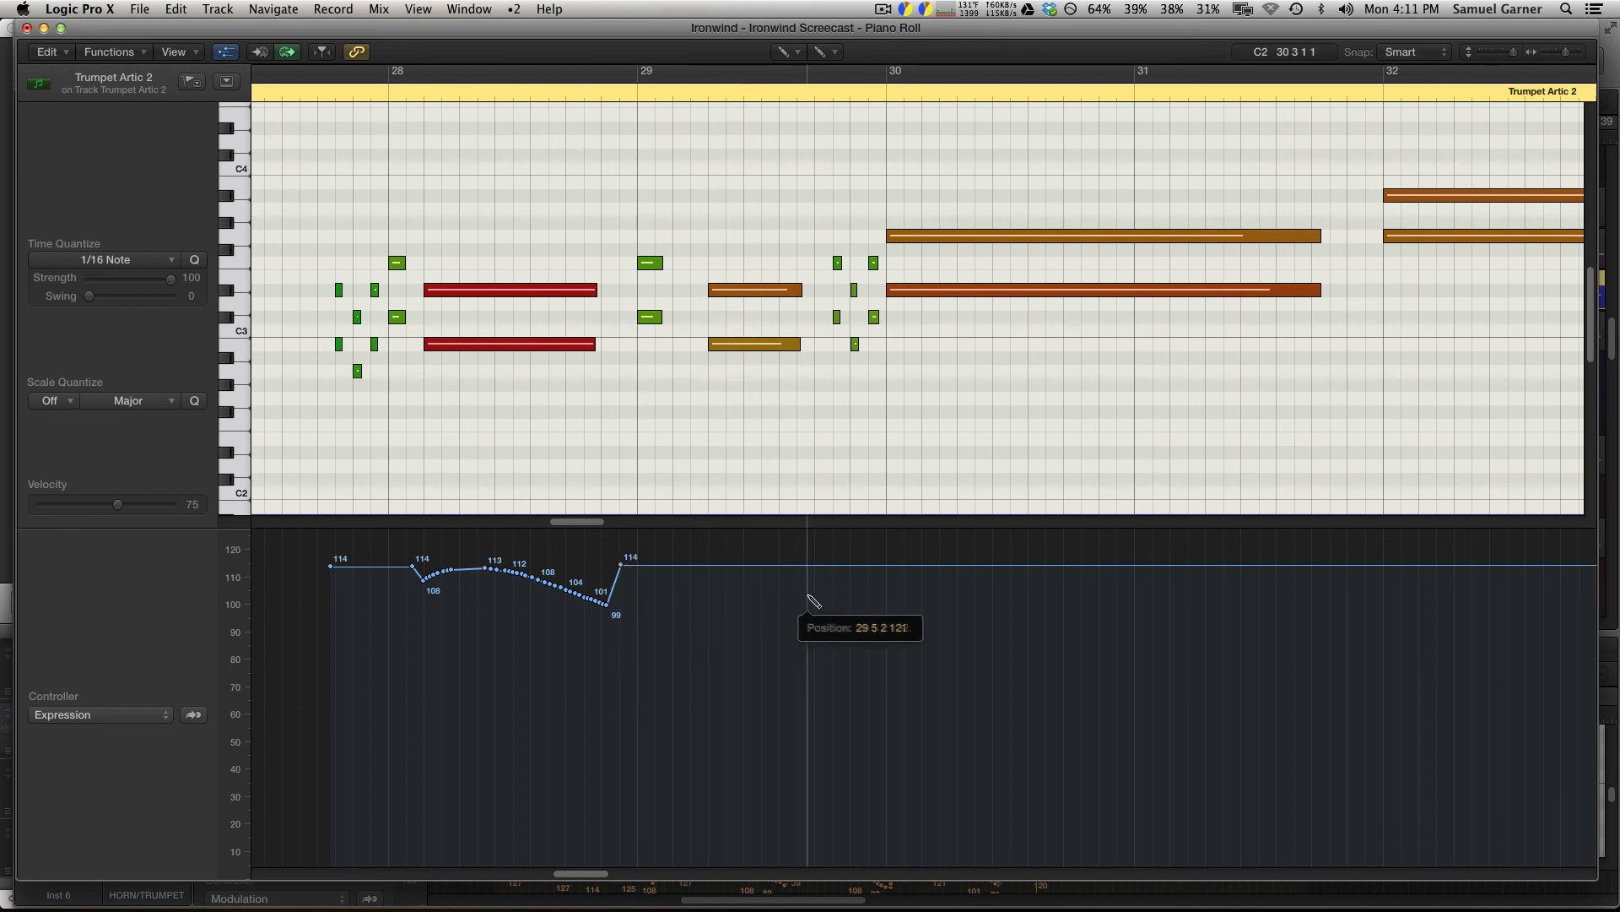
Draw the bar 29 expression curve from 107 through 111 to 102, returning to 116 and then 115 at bar 30.
{"action": "left_click_drag", "start_coordinate": [705, 581], "coordinate": [808, 598]}
{"action": "left_click", "coordinate": [825, 558]}
{"action": "scroll", "coordinate": [839, 573], "scroll_direction": "right", "scroll_amount": 1}
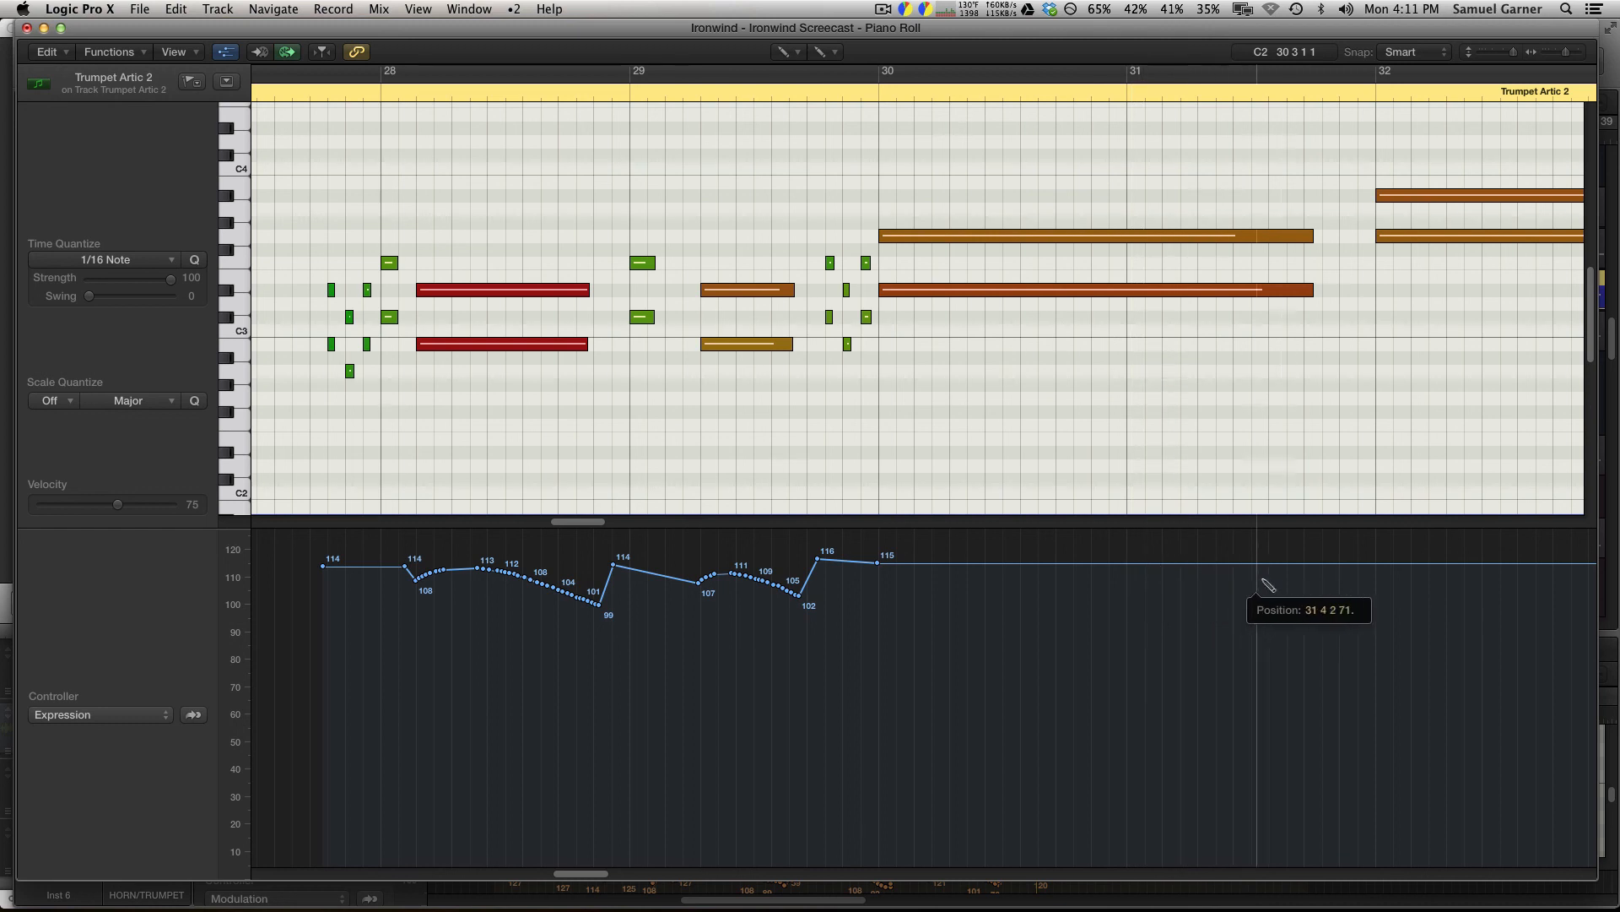
Draw expression swells under the long notes at bars 30 (104 to 115 to 101) and 32 (101 to 114 to 99), ending at 113.
{"action": "left_click_drag", "start_coordinate": [1269, 584], "coordinate": [1325, 599]}
{"action": "scroll", "coordinate": [1325, 599], "scroll_direction": "right", "scroll_amount": 5}
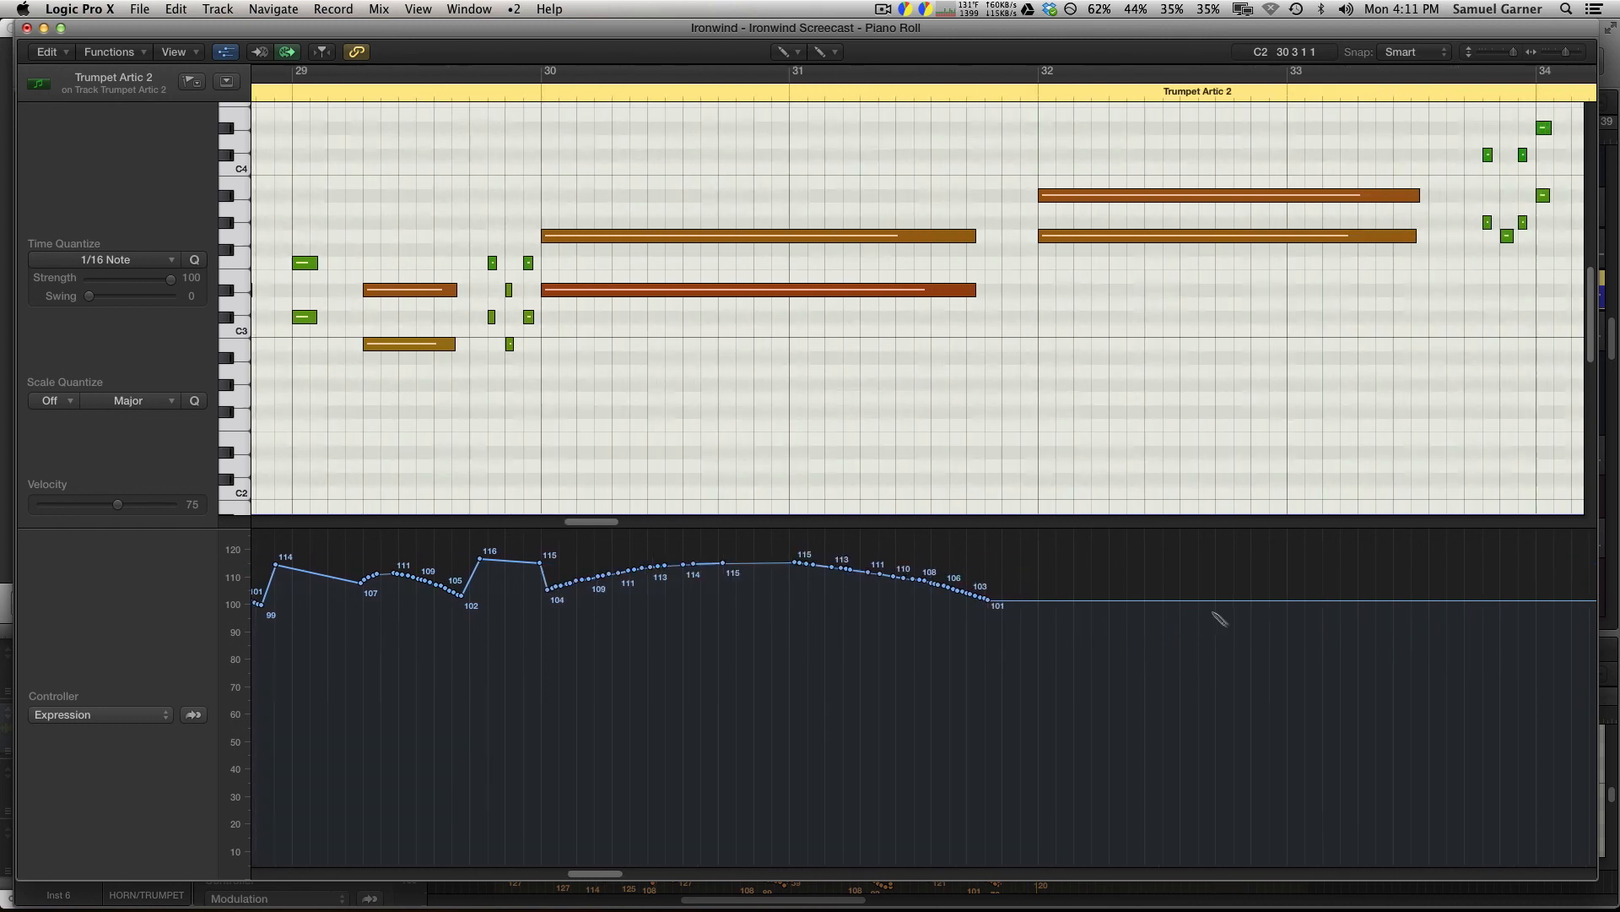
{"action": "scroll", "coordinate": [1220, 619], "scroll_direction": "right", "scroll_amount": 5}
{"action": "mouse_move", "coordinate": [745, 584]}
{"action": "left_mouse_down"}
{"action": "mouse_move", "coordinate": [844, 564]}
{"action": "mouse_move", "coordinate": [962, 571]}
{"action": "mouse_move", "coordinate": [1069, 604]}
{"action": "left_mouse_up"}
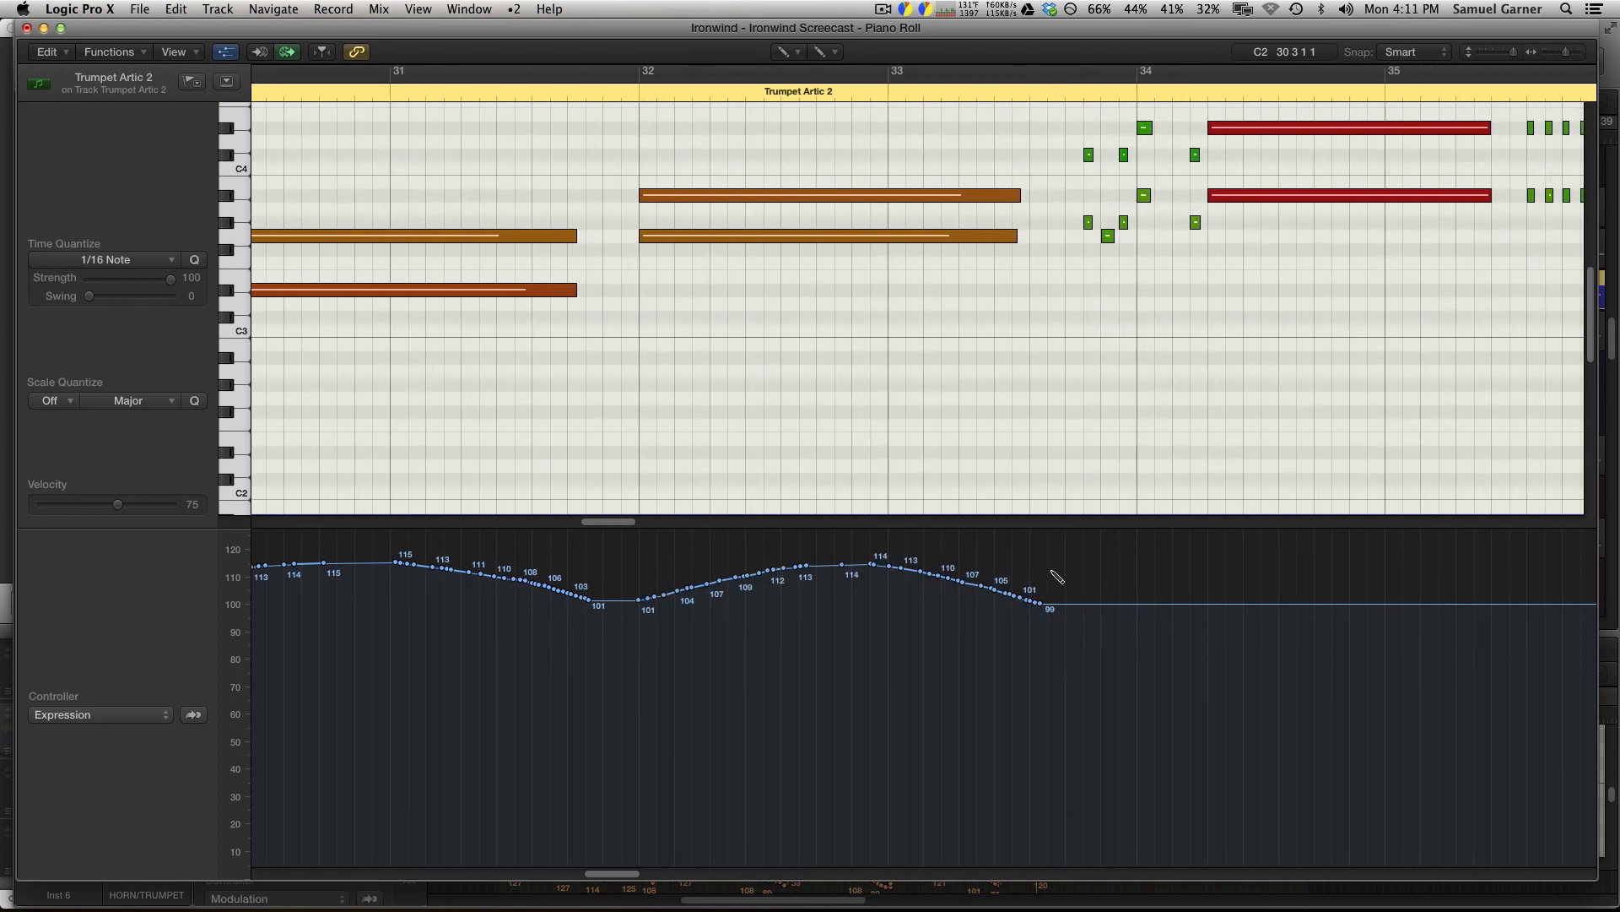
{"action": "left_click", "coordinate": [1053, 567]}
{"action": "scroll", "coordinate": [1101, 599], "scroll_direction": "right", "scroll_amount": 5}
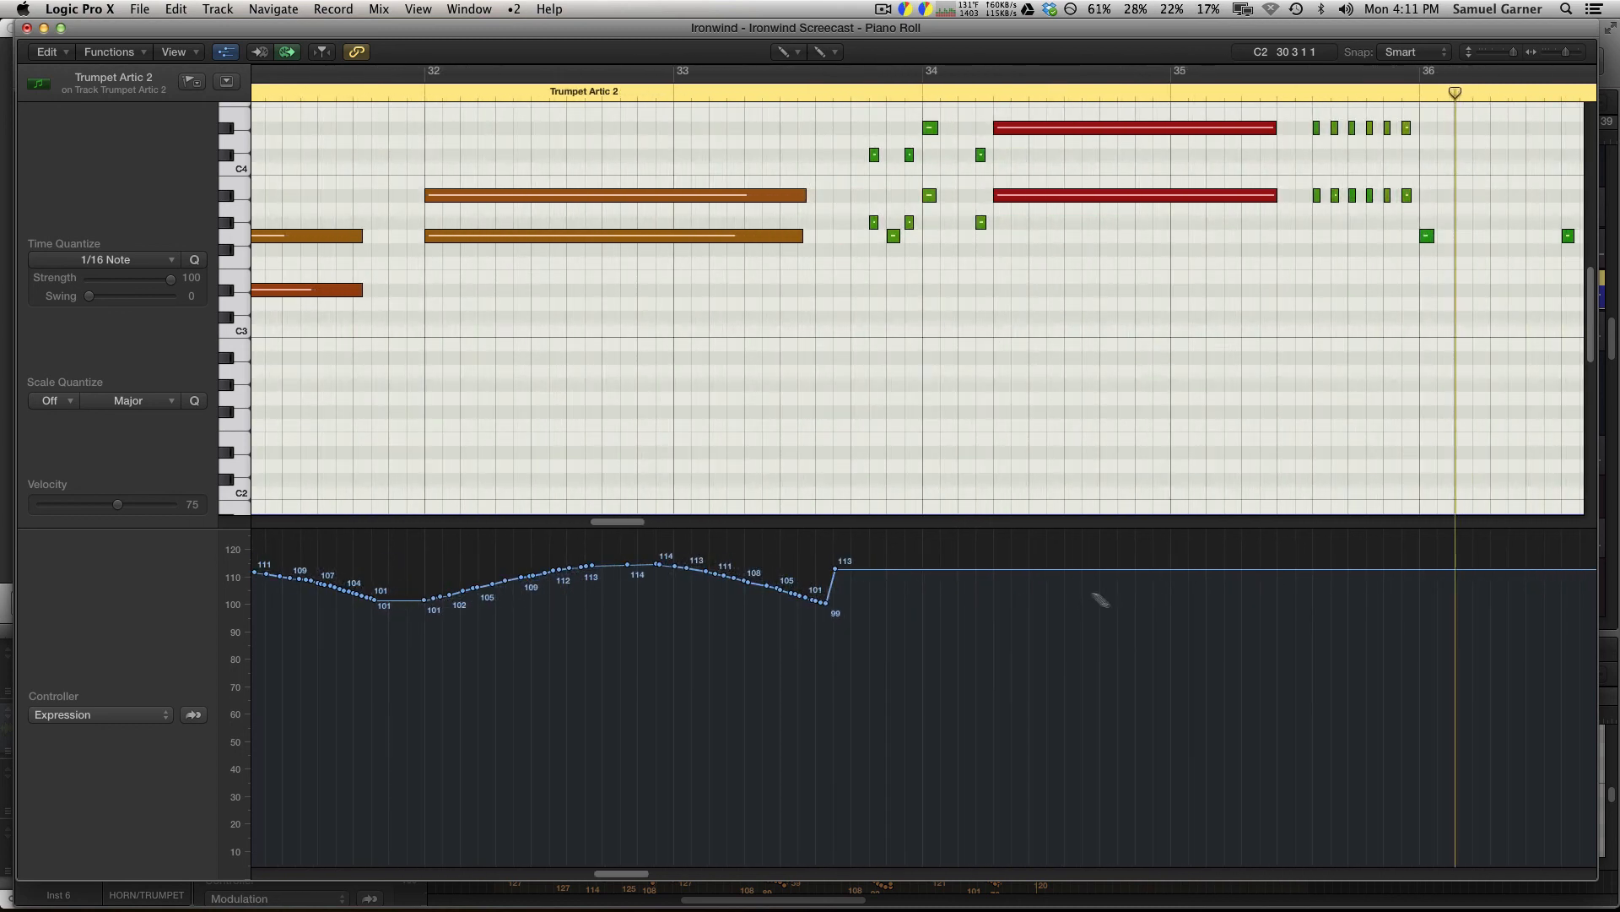
Add an expression point of 112 before the bar 34 long notes, curve from 102 to 112 to 96 beneath them, and return to 112.
{"action": "left_click", "coordinate": [978, 570]}
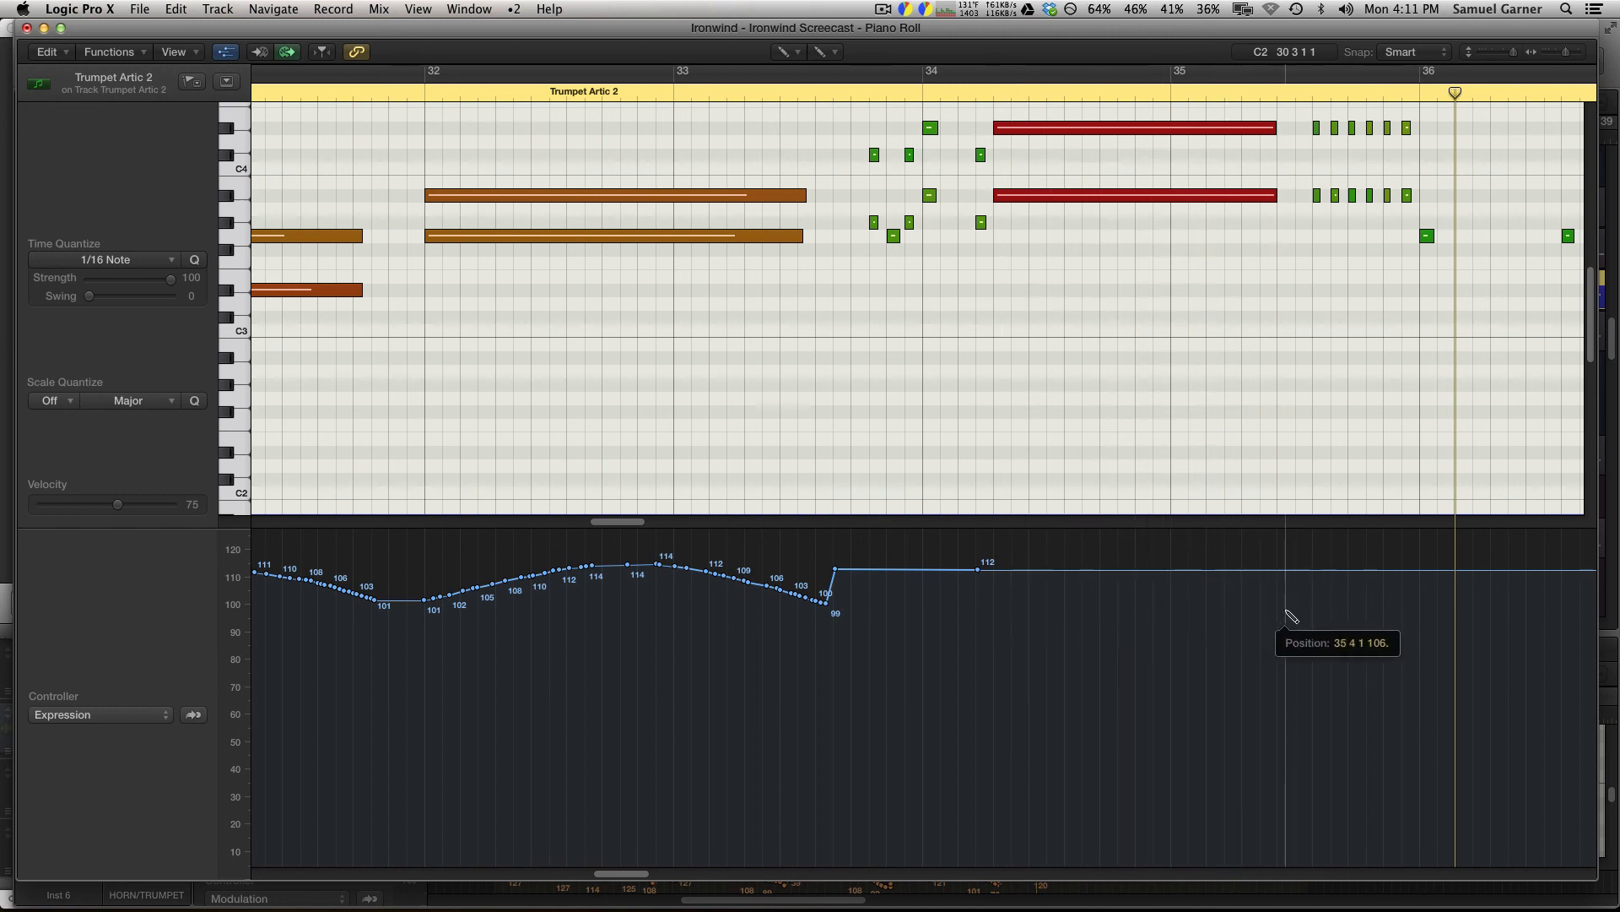
{"action": "left_click_drag", "start_coordinate": [992, 593], "coordinate": [1296, 612]}
{"action": "scroll", "coordinate": [1280, 600], "scroll_direction": "right", "scroll_amount": 3}
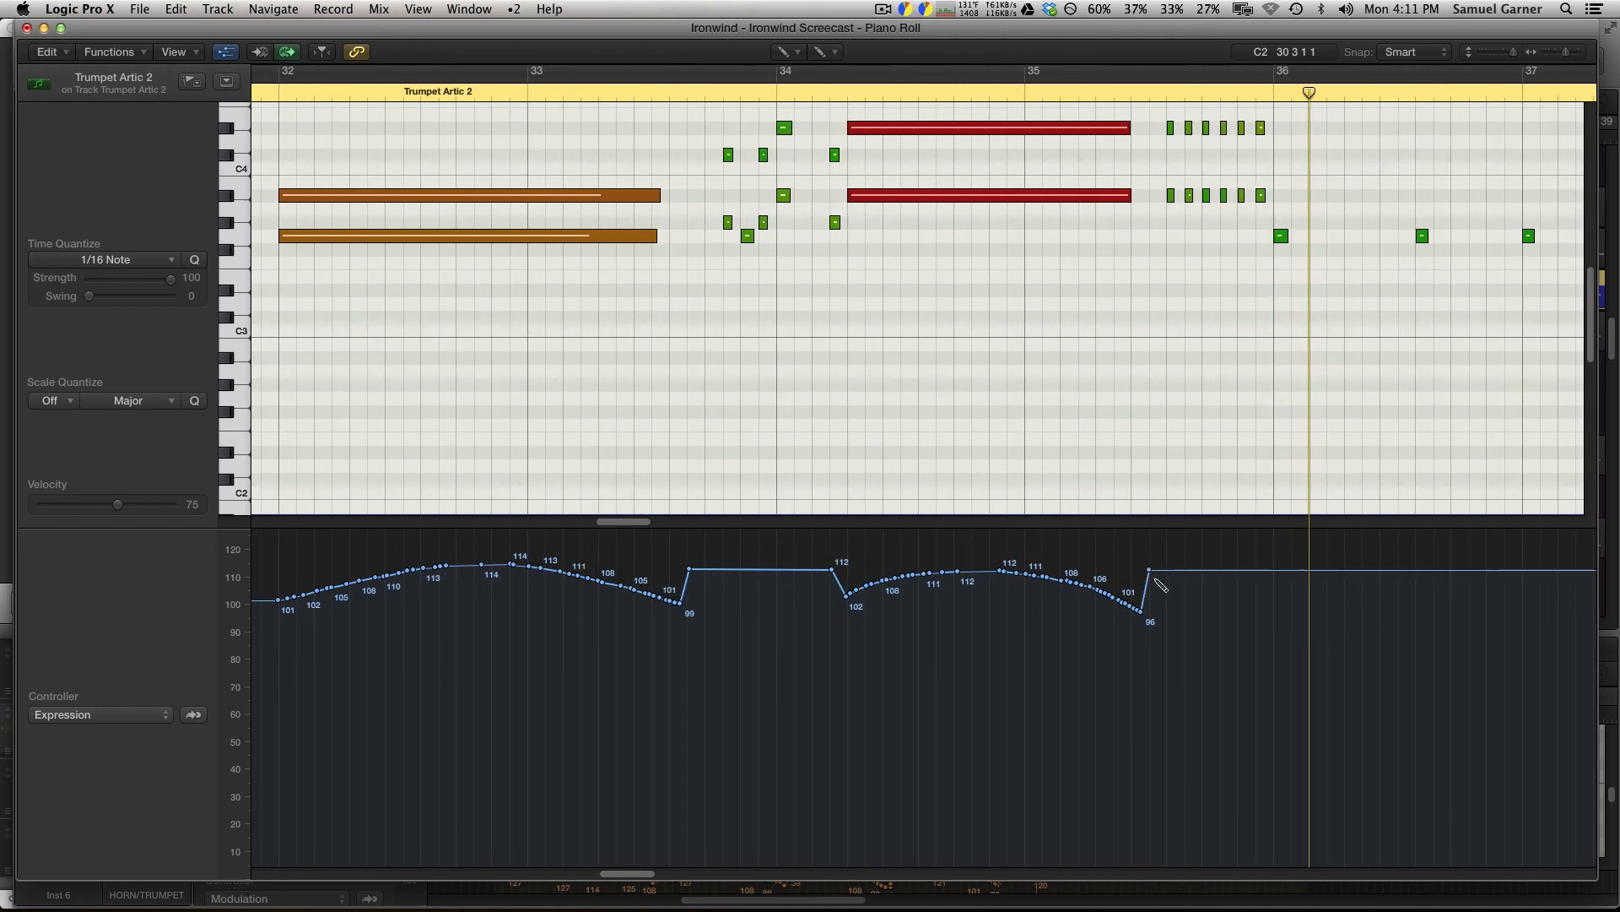
Display Modulation for the whole Trumpet Artic 2 region and examine its curves around bars 33 to 36.
{"action": "key", "text": "super+Left"}
{"action": "key", "text": "super+Left"}
{"action": "key", "text": "super+Left"}
{"action": "key", "text": "super+Left"}
{"action": "key", "text": "super+Left"}
{"action": "key", "text": "super+Right"}
{"action": "key", "text": "super+Right"}
{"action": "left_click", "coordinate": [90, 713]}
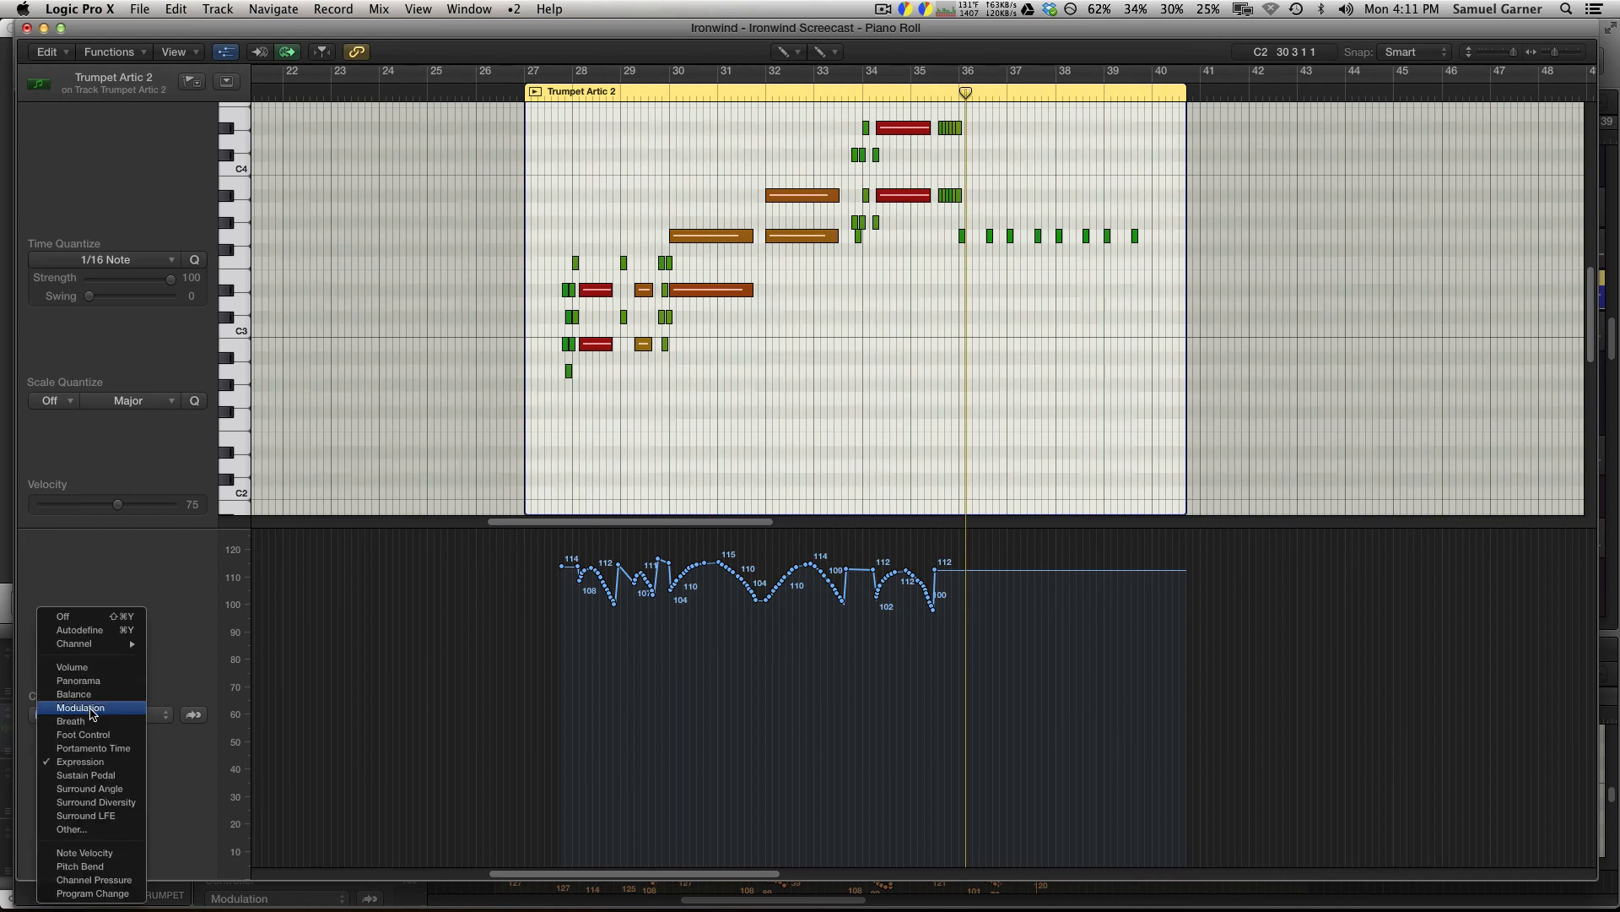
{"action": "left_click", "coordinate": [99, 707]}
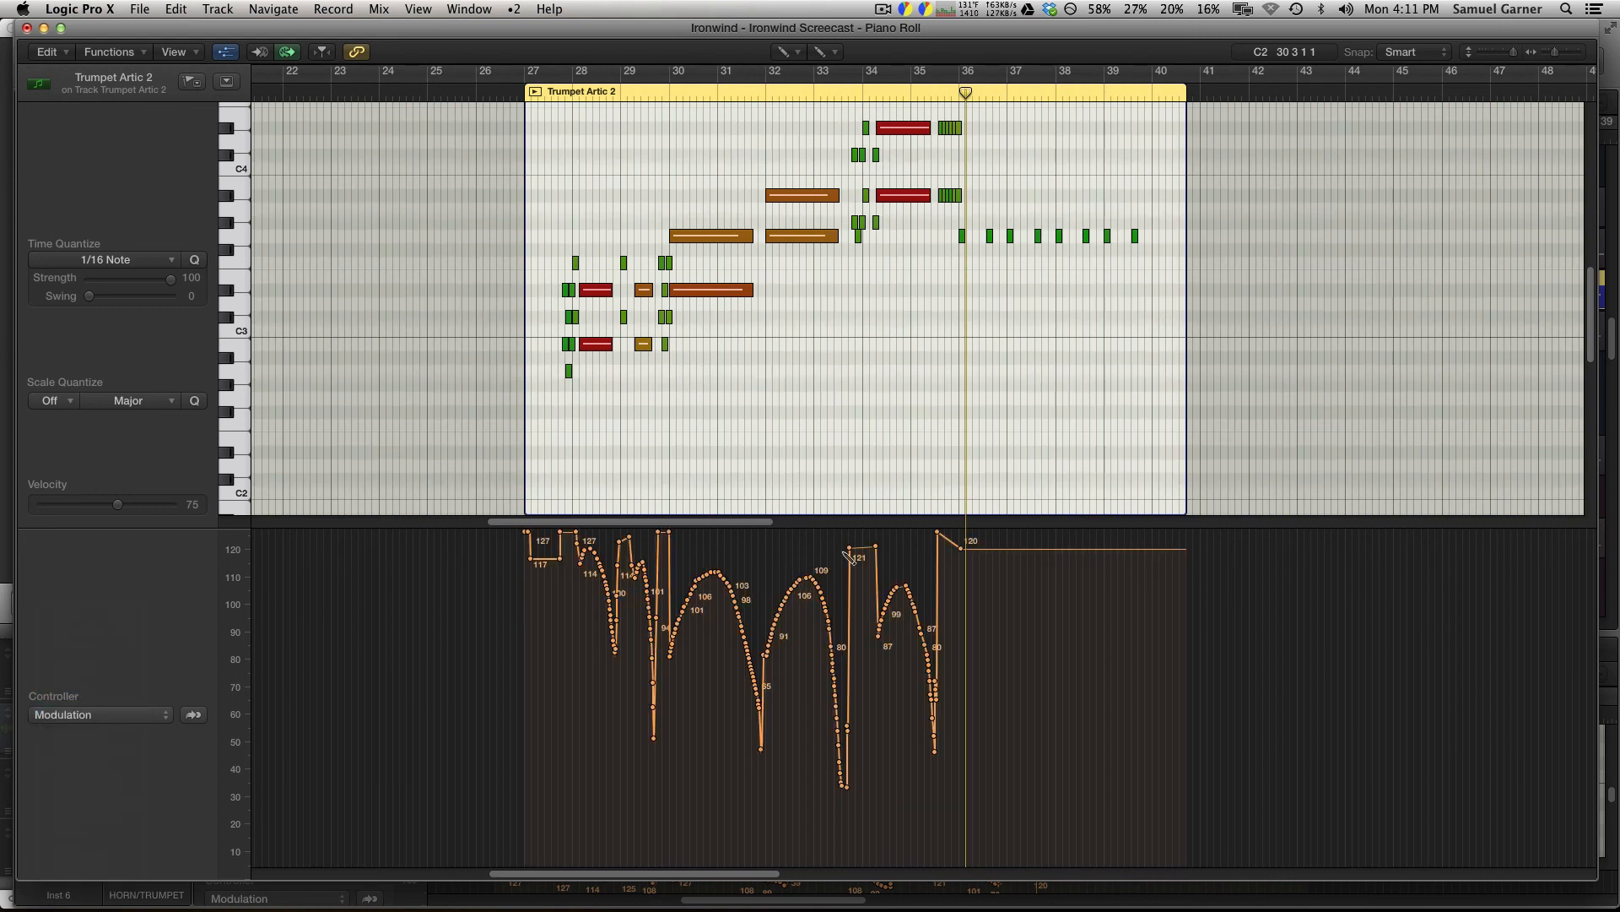
{"action": "key", "text": "super+Right"}
{"action": "key", "text": "super+Right"}
{"action": "key", "text": "super+Right"}
Display Expression again and examine its curves across the region from bar 28 to bar 36 against the modulation shapes.
{"action": "left_click", "coordinate": [114, 712]}
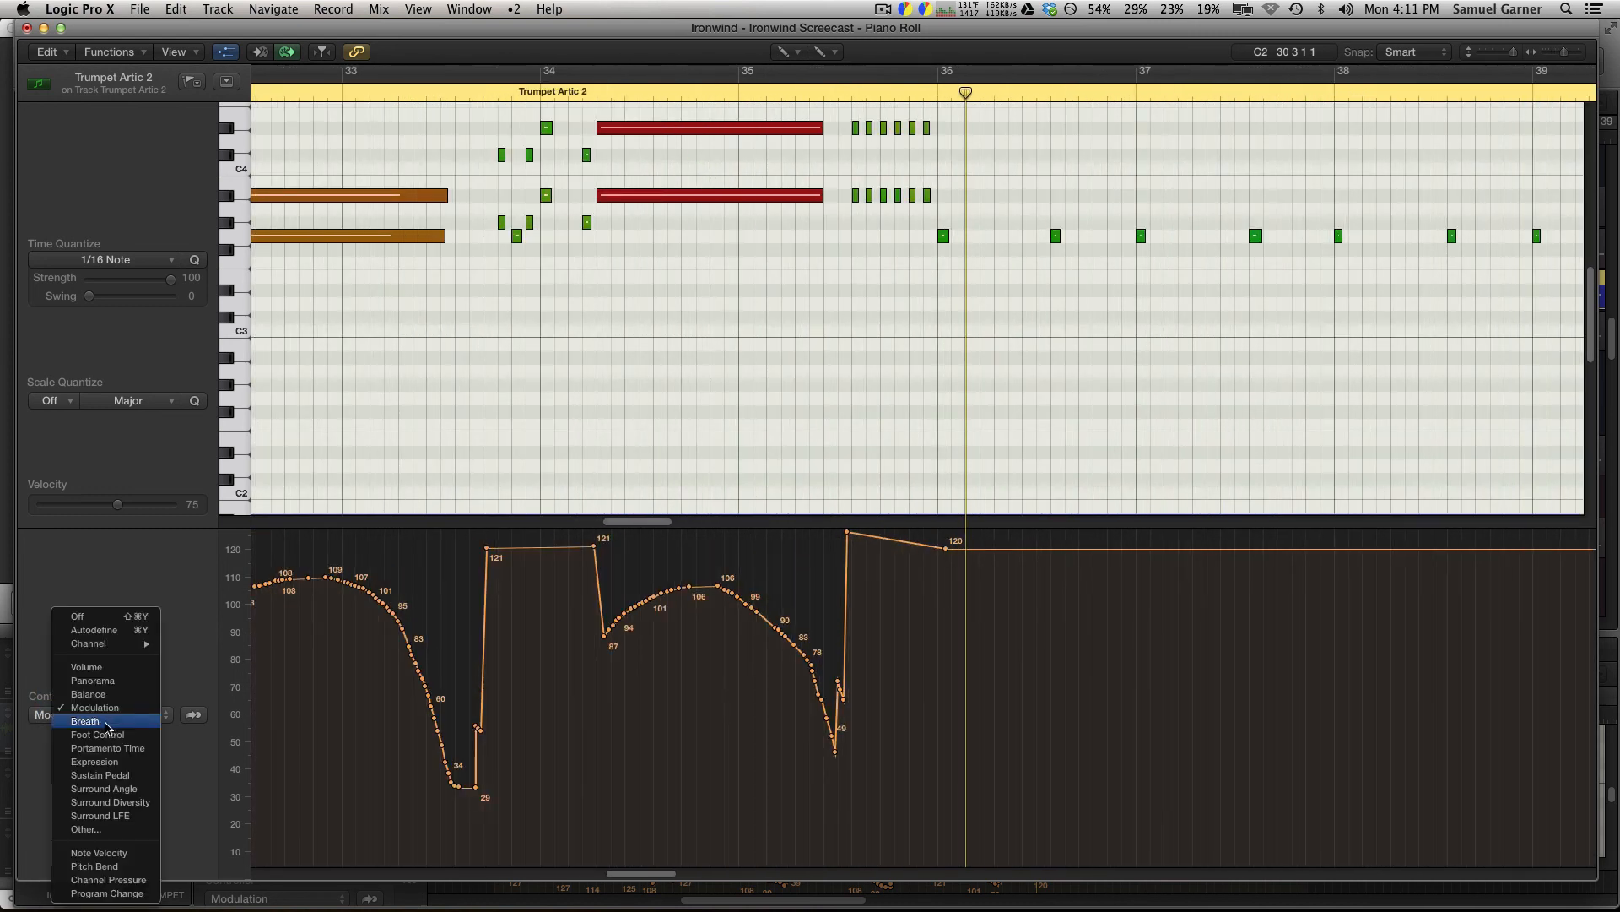
{"action": "left_click", "coordinate": [134, 762]}
{"action": "scroll", "coordinate": [622, 645], "scroll_direction": "left", "scroll_amount": 10}
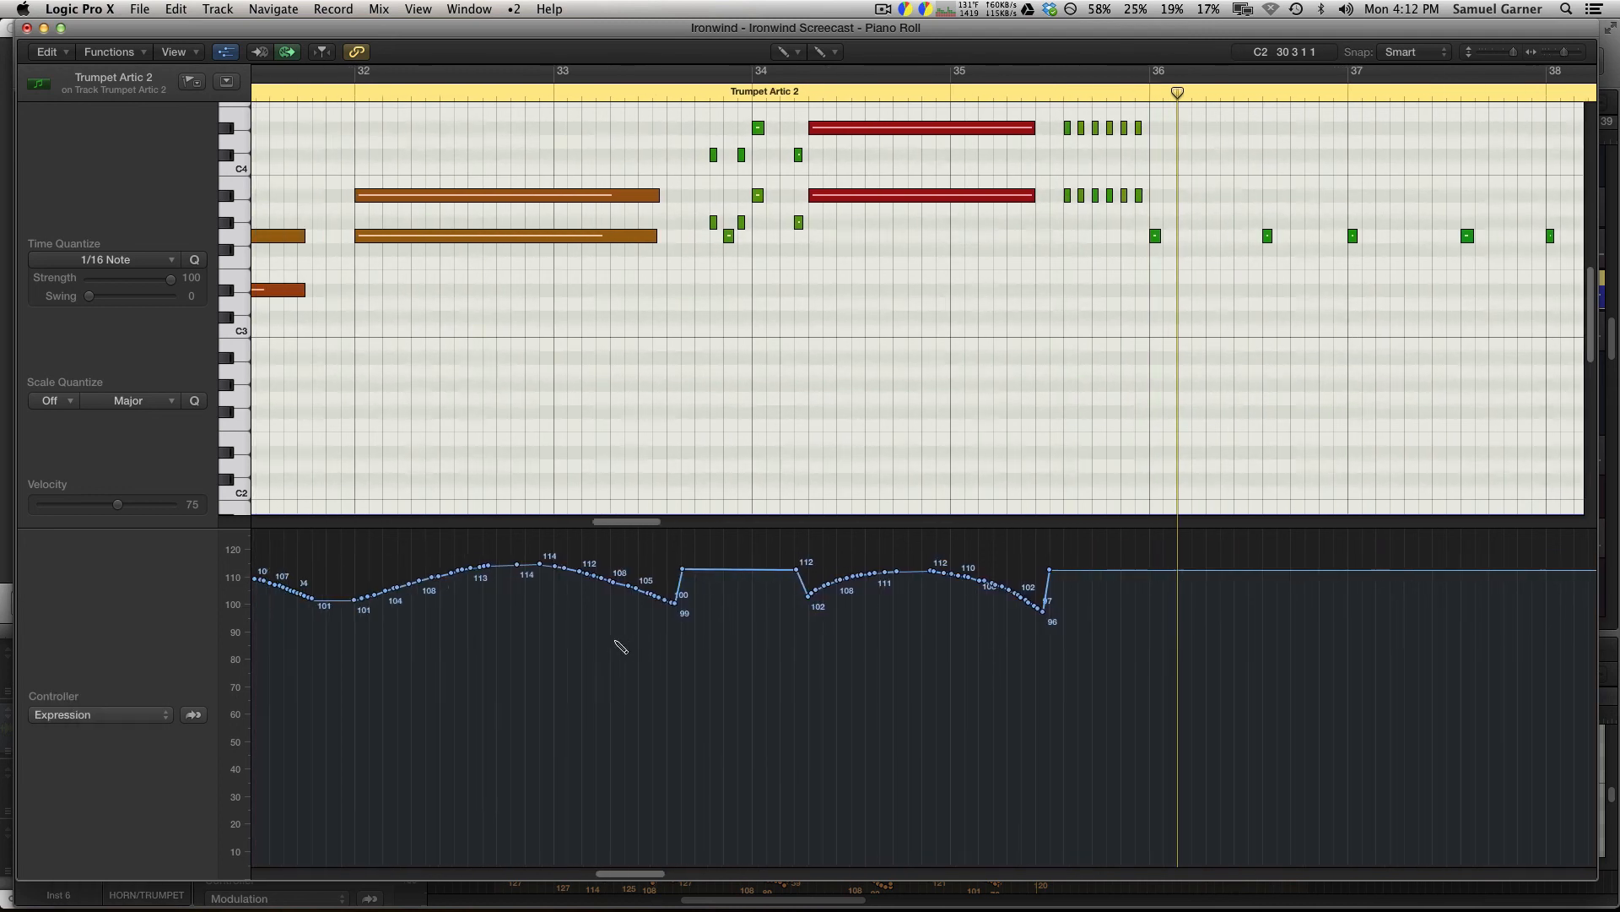
{"action": "key", "text": "super+Left"}
{"action": "key", "text": "super+Left"}
{"action": "key", "text": "super+Right"}
{"action": "key", "text": "super+Right"}
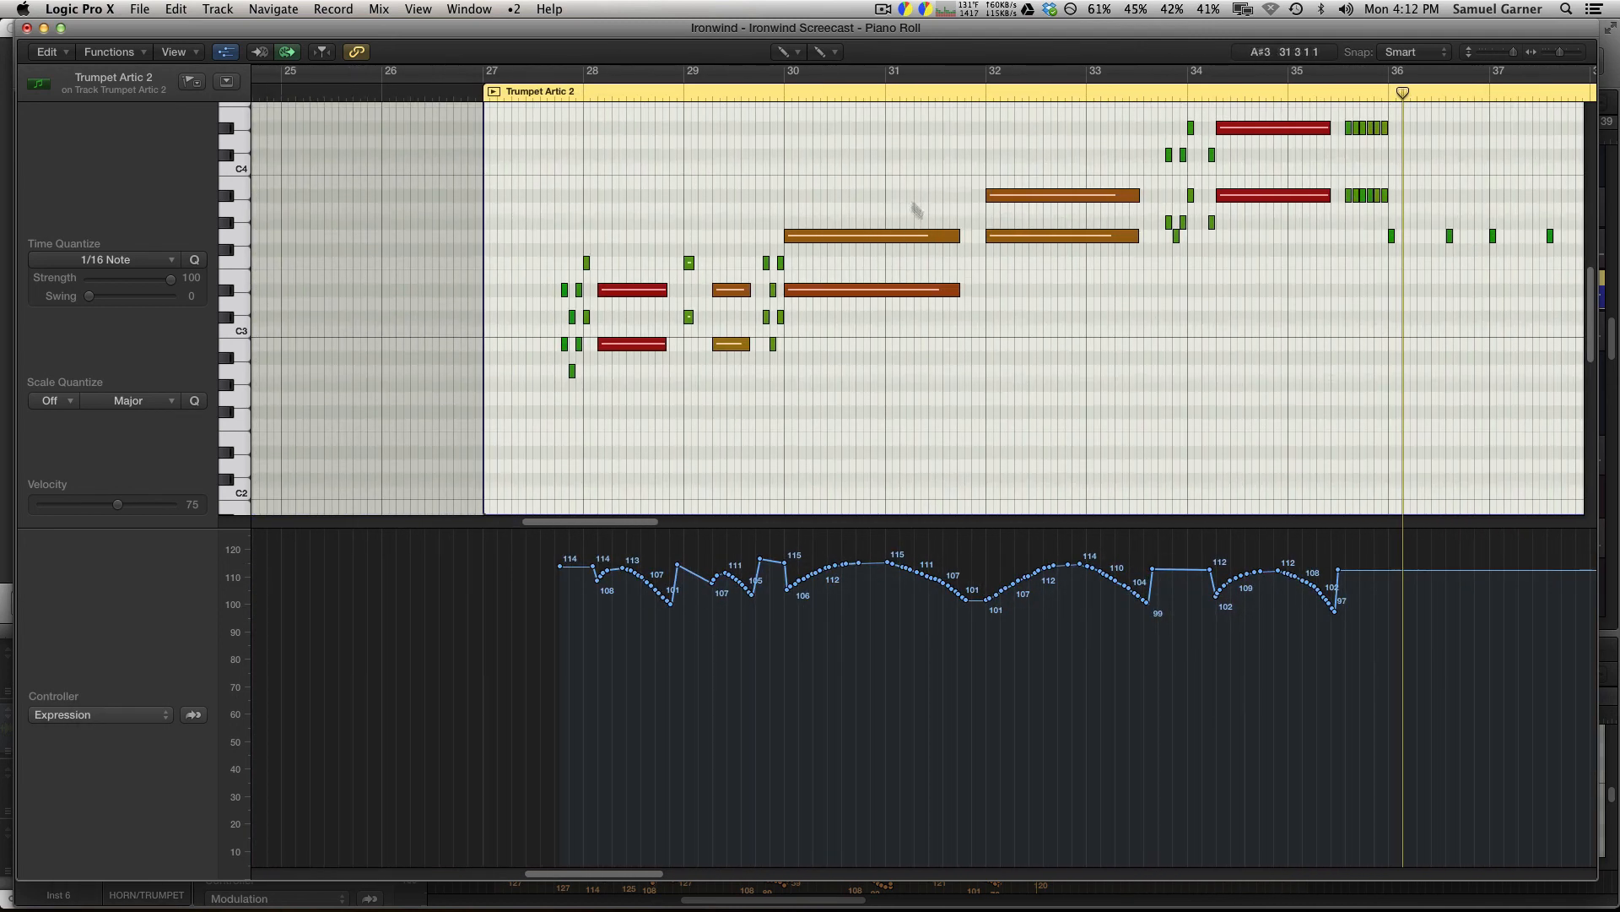
Play from just before bar 30 to check the expression swells, and repeat the playback through to bar 36.
{"action": "left_click", "coordinate": [775, 95]}
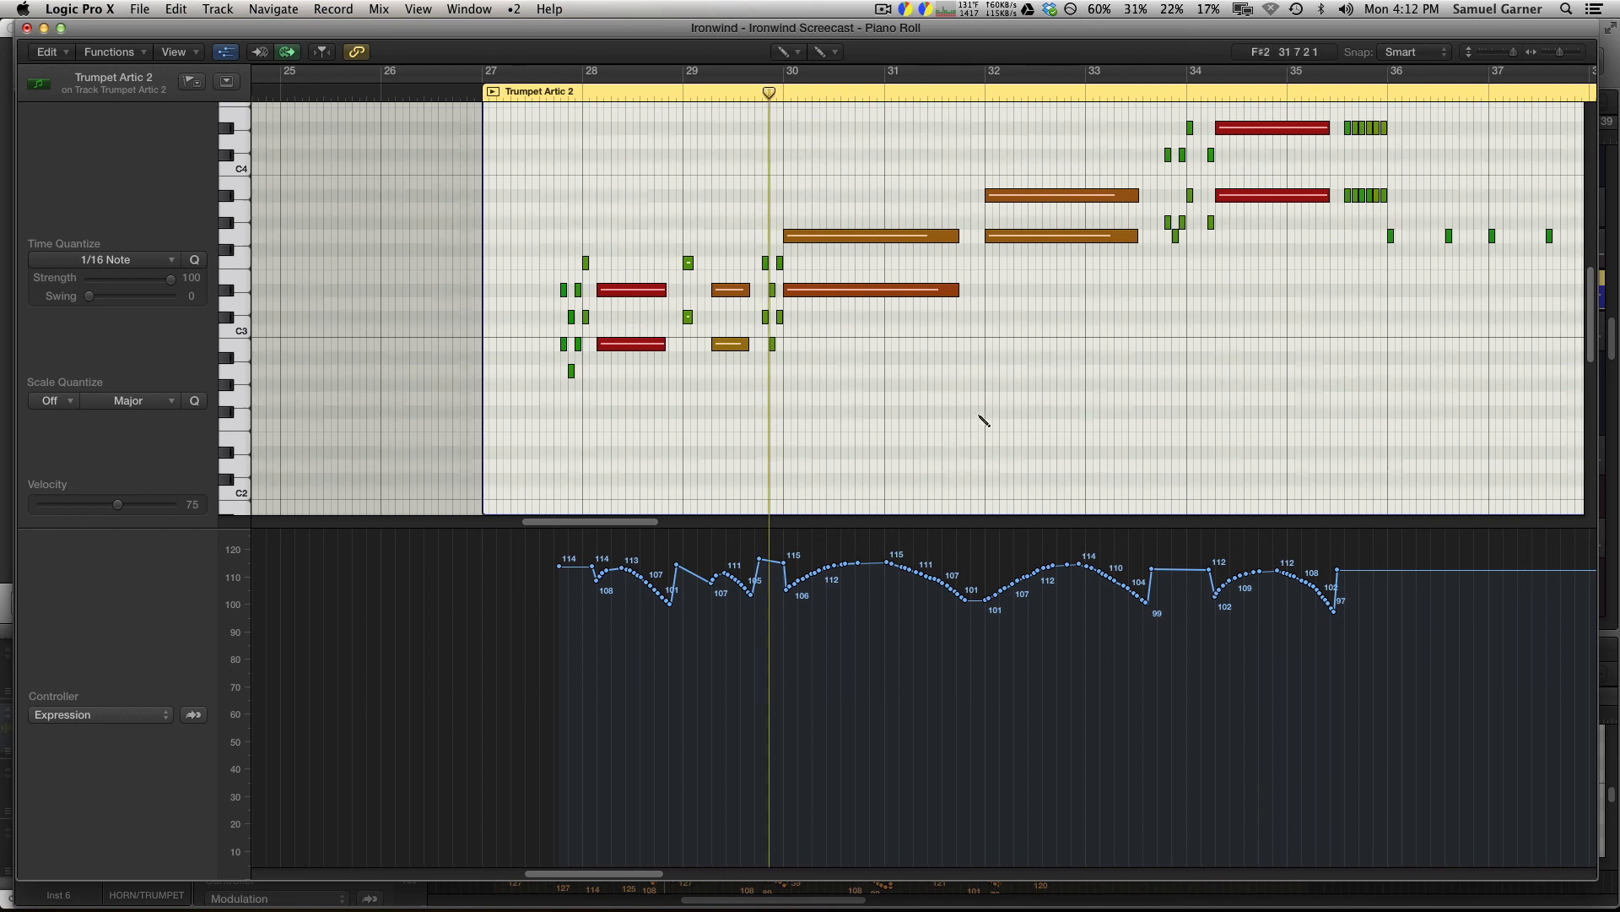
{"action": "scroll", "coordinate": [928, 389], "scroll_direction": "right", "scroll_amount": 2}
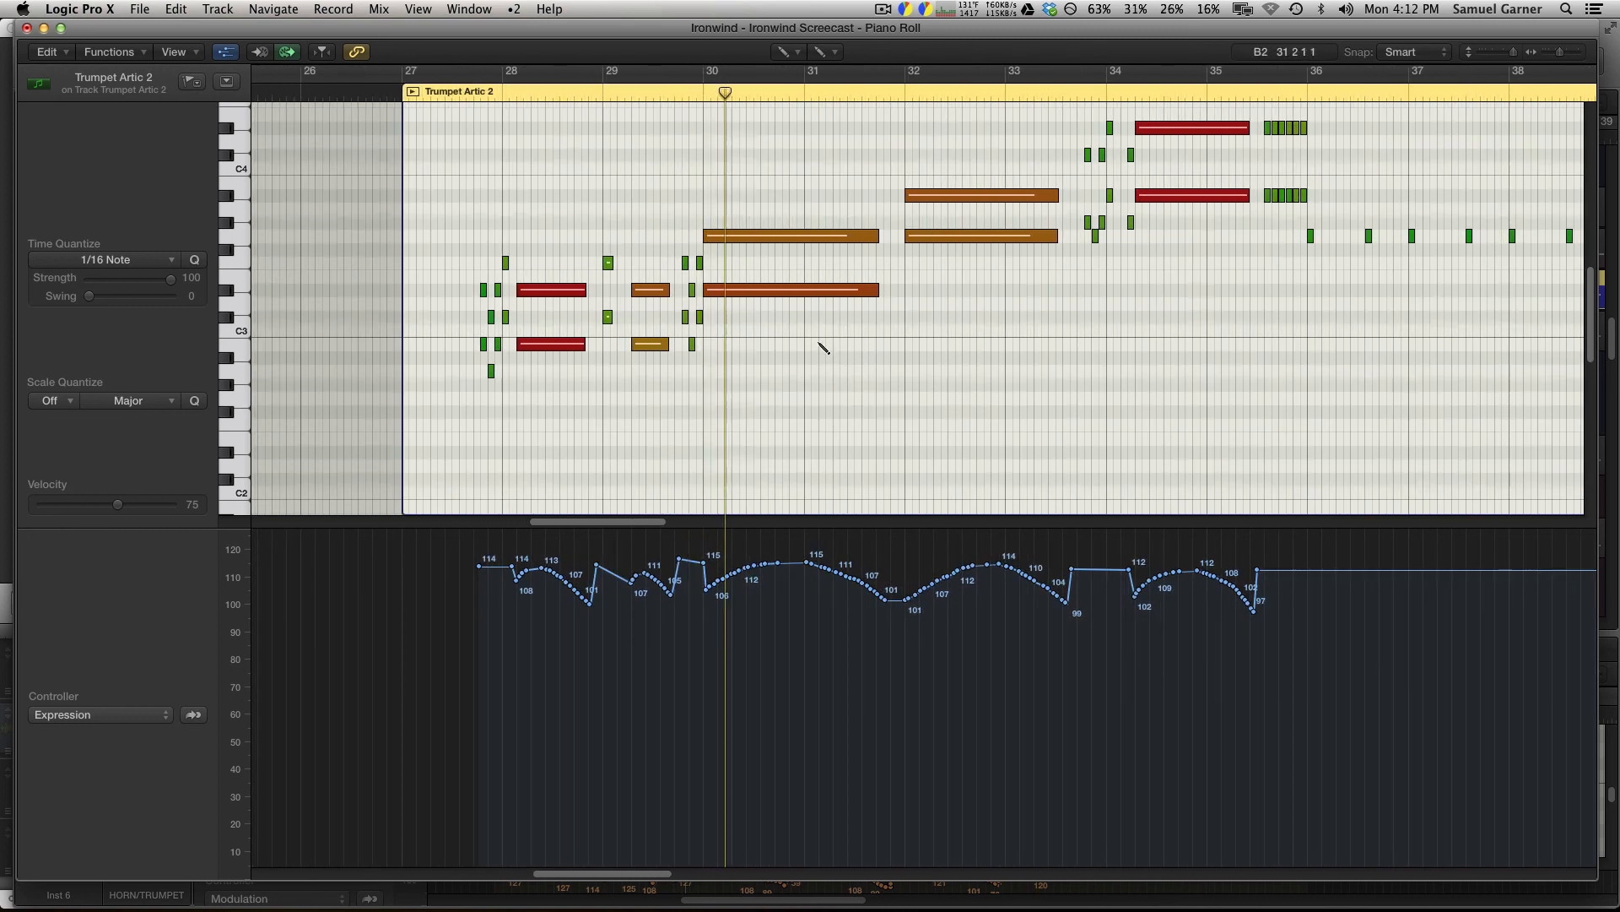
{"action": "key", "text": "super+Right"}
{"action": "key", "text": "super+Right"}
{"action": "scroll", "coordinate": [923, 388], "scroll_direction": "right", "scroll_amount": 2}
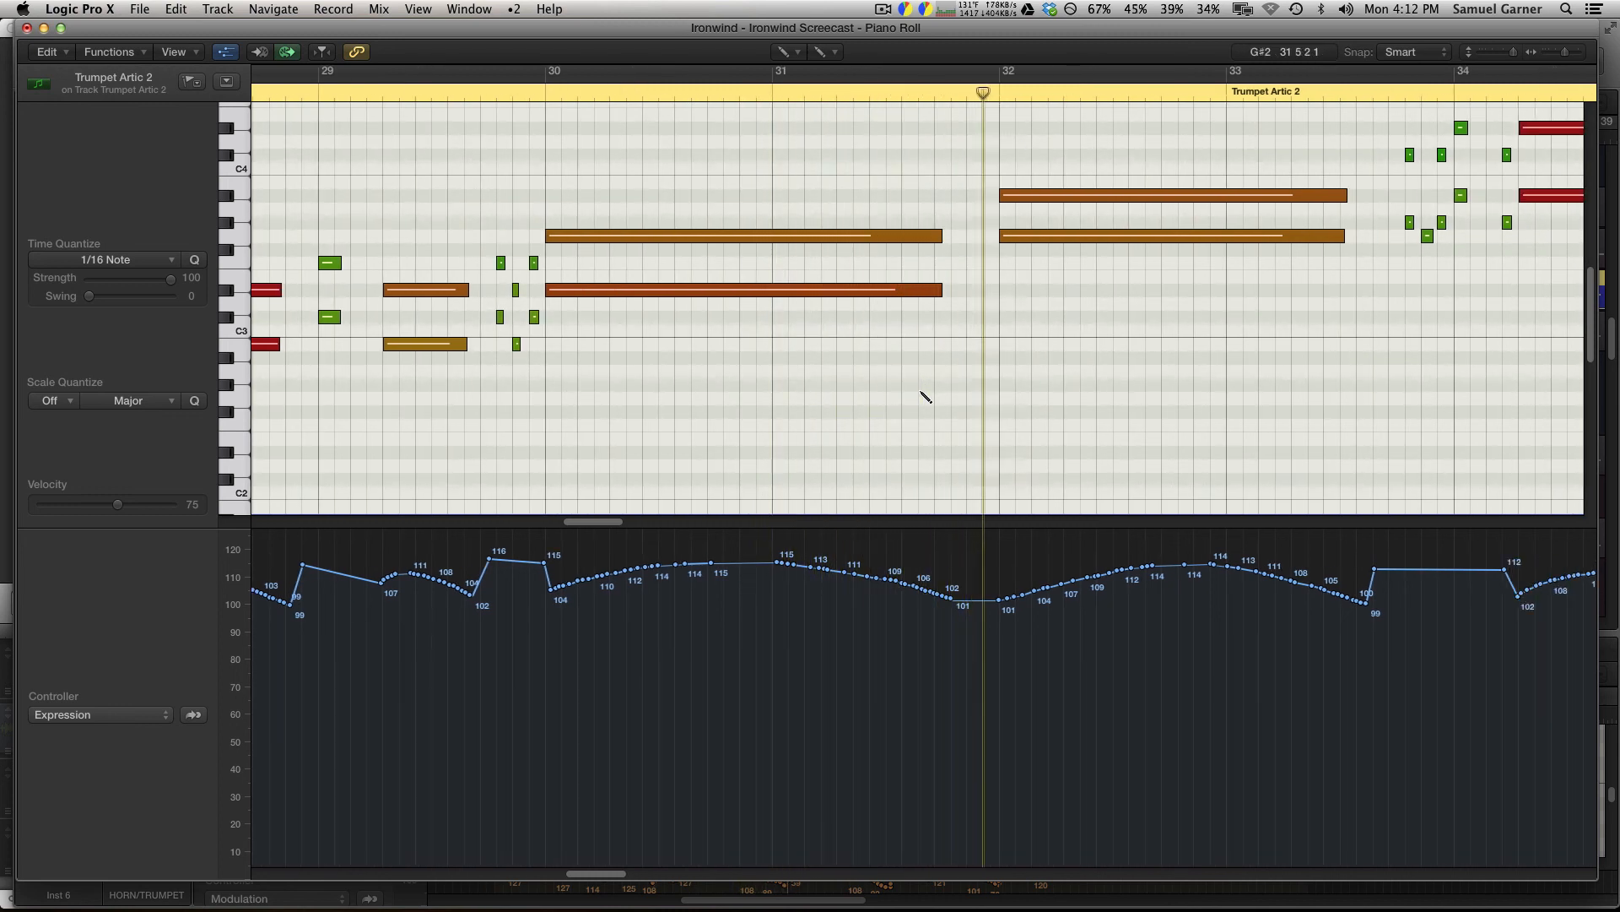
{"action": "scroll", "coordinate": [996, 445], "scroll_direction": "right", "scroll_amount": 2}
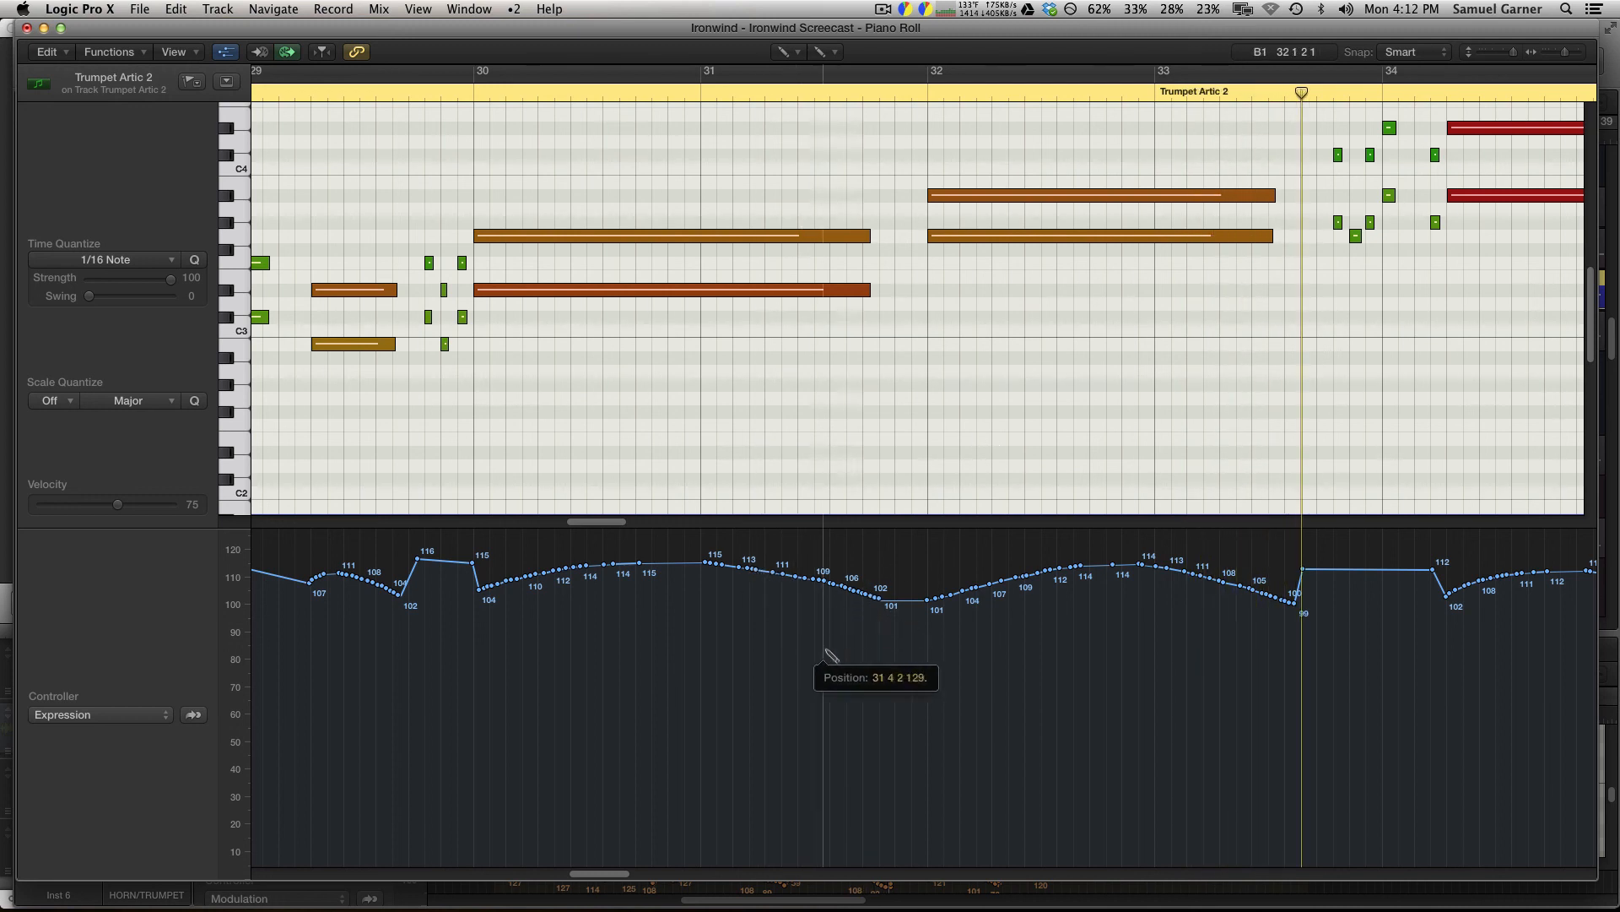
{"action": "left_click_drag", "start_coordinate": [880, 740], "coordinate": [901, 643]}
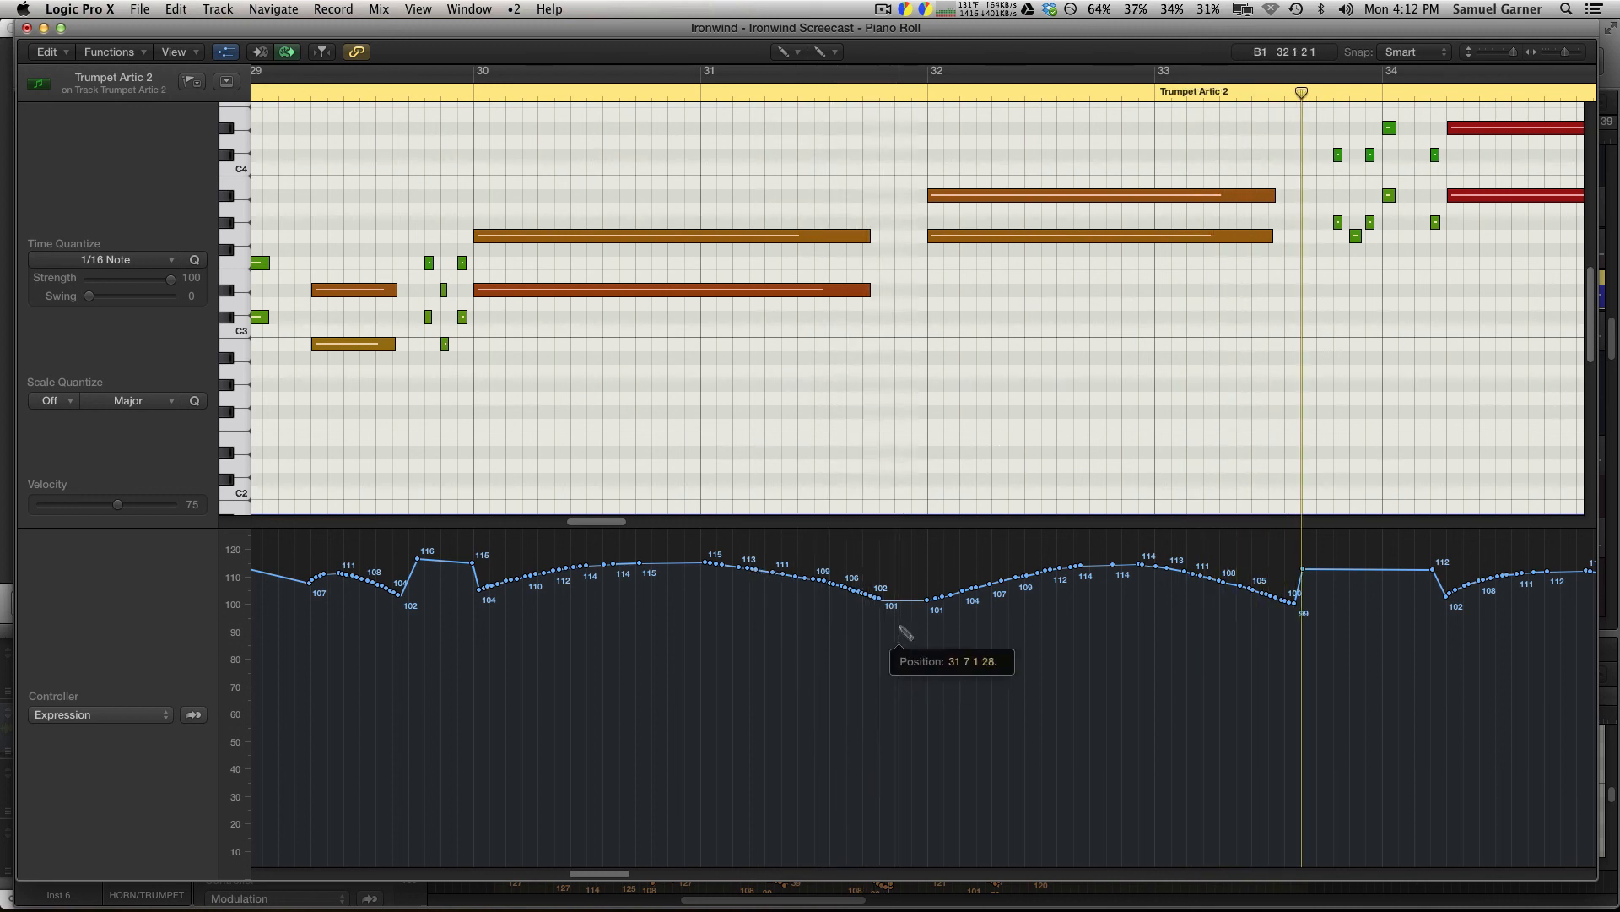
{"action": "double_click", "coordinate": [444, 90]}
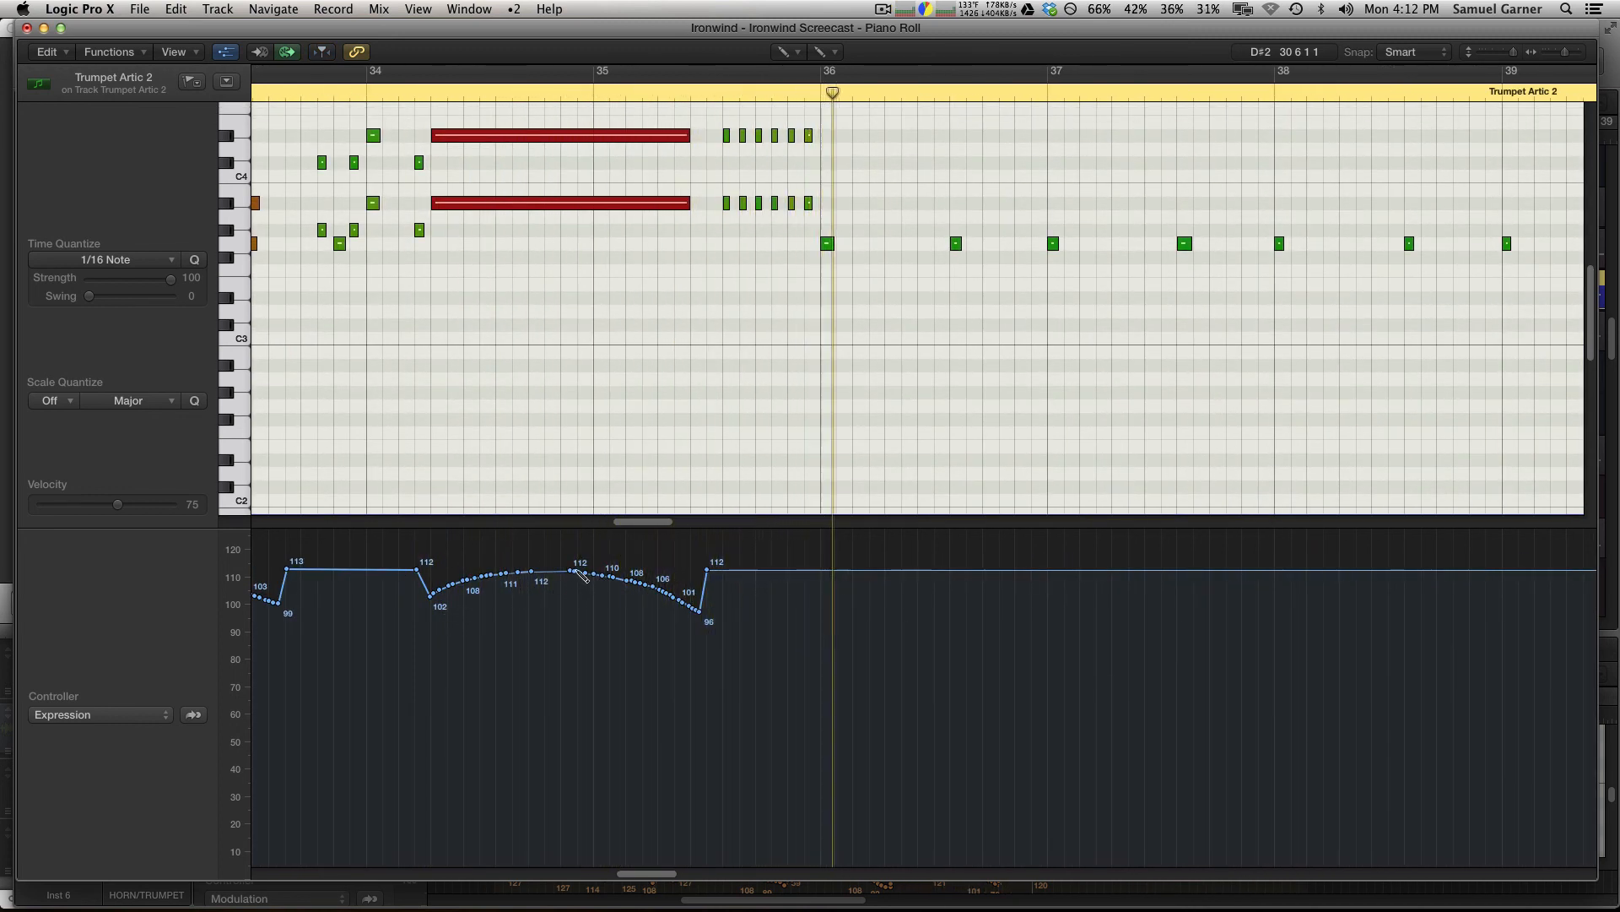
Close the separate Piano Roll window and look over the horn, trumpet and low brass tracks in the arrangement.
{"action": "left_click", "coordinate": [27, 28]}
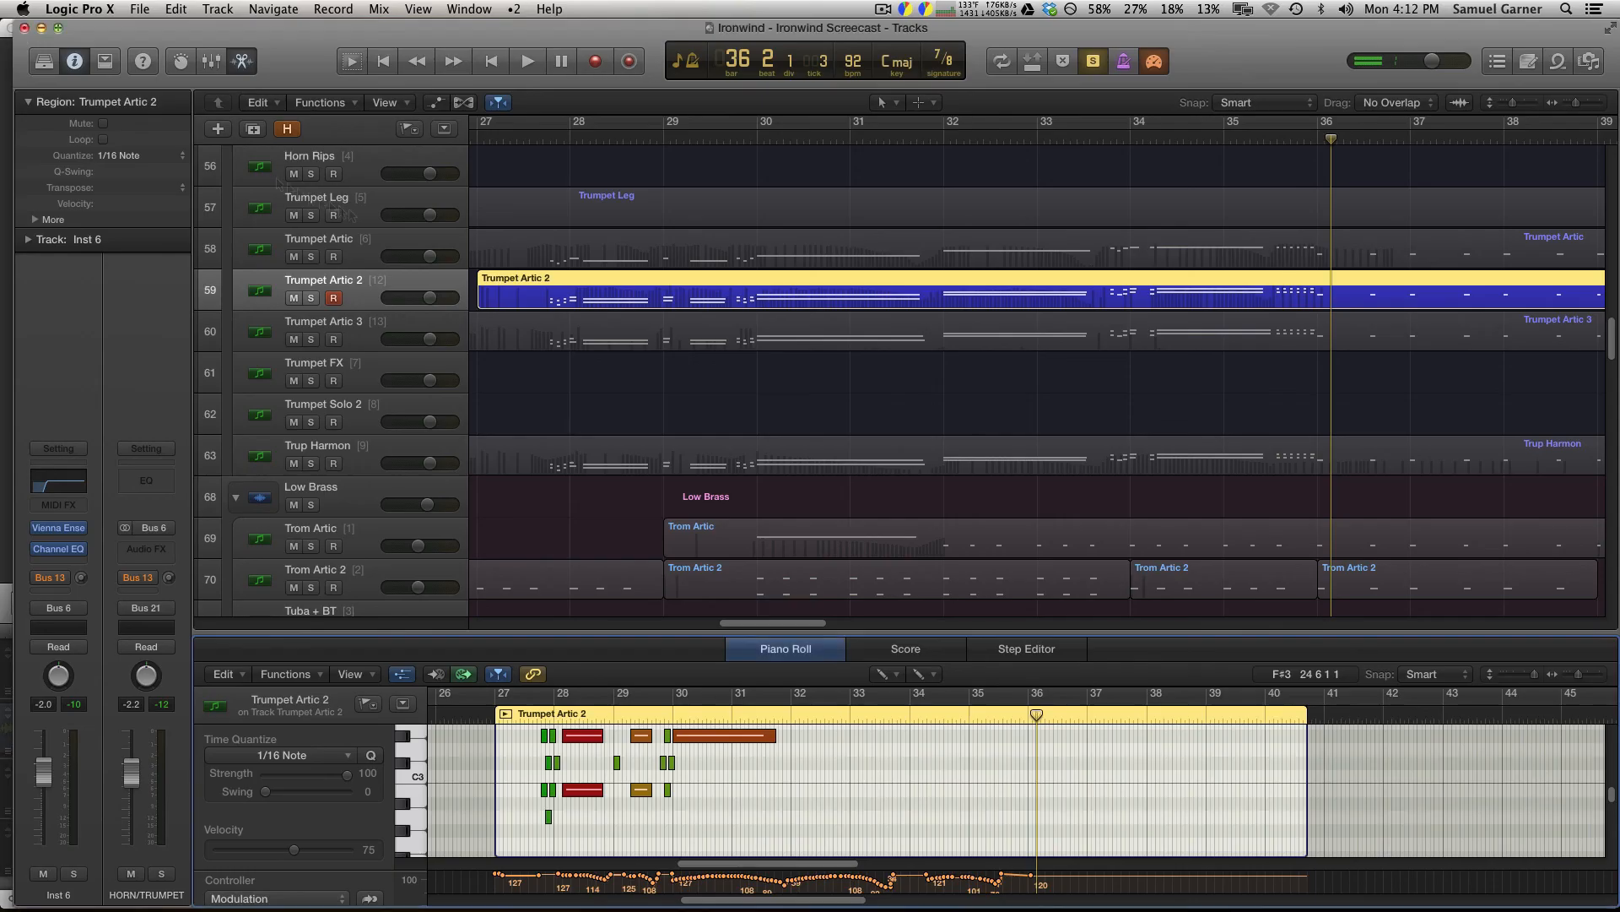
{"action": "scroll", "coordinate": [1026, 456], "scroll_direction": "right", "scroll_amount": 5}
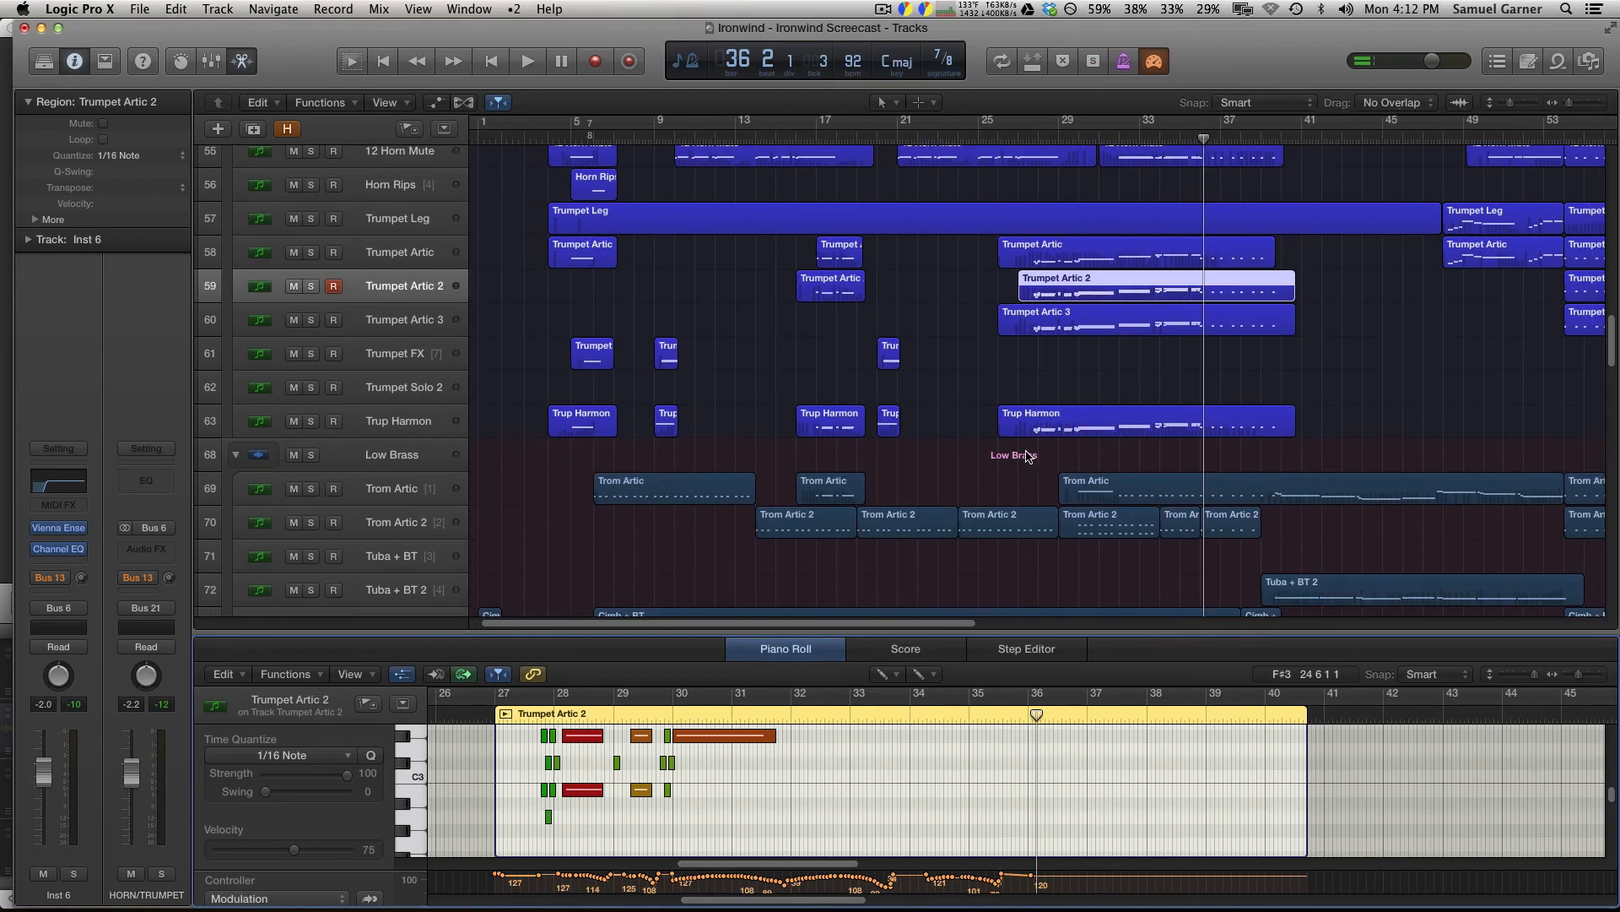
{"action": "scroll", "coordinate": [1027, 456], "scroll_direction": "down", "scroll_amount": 1}
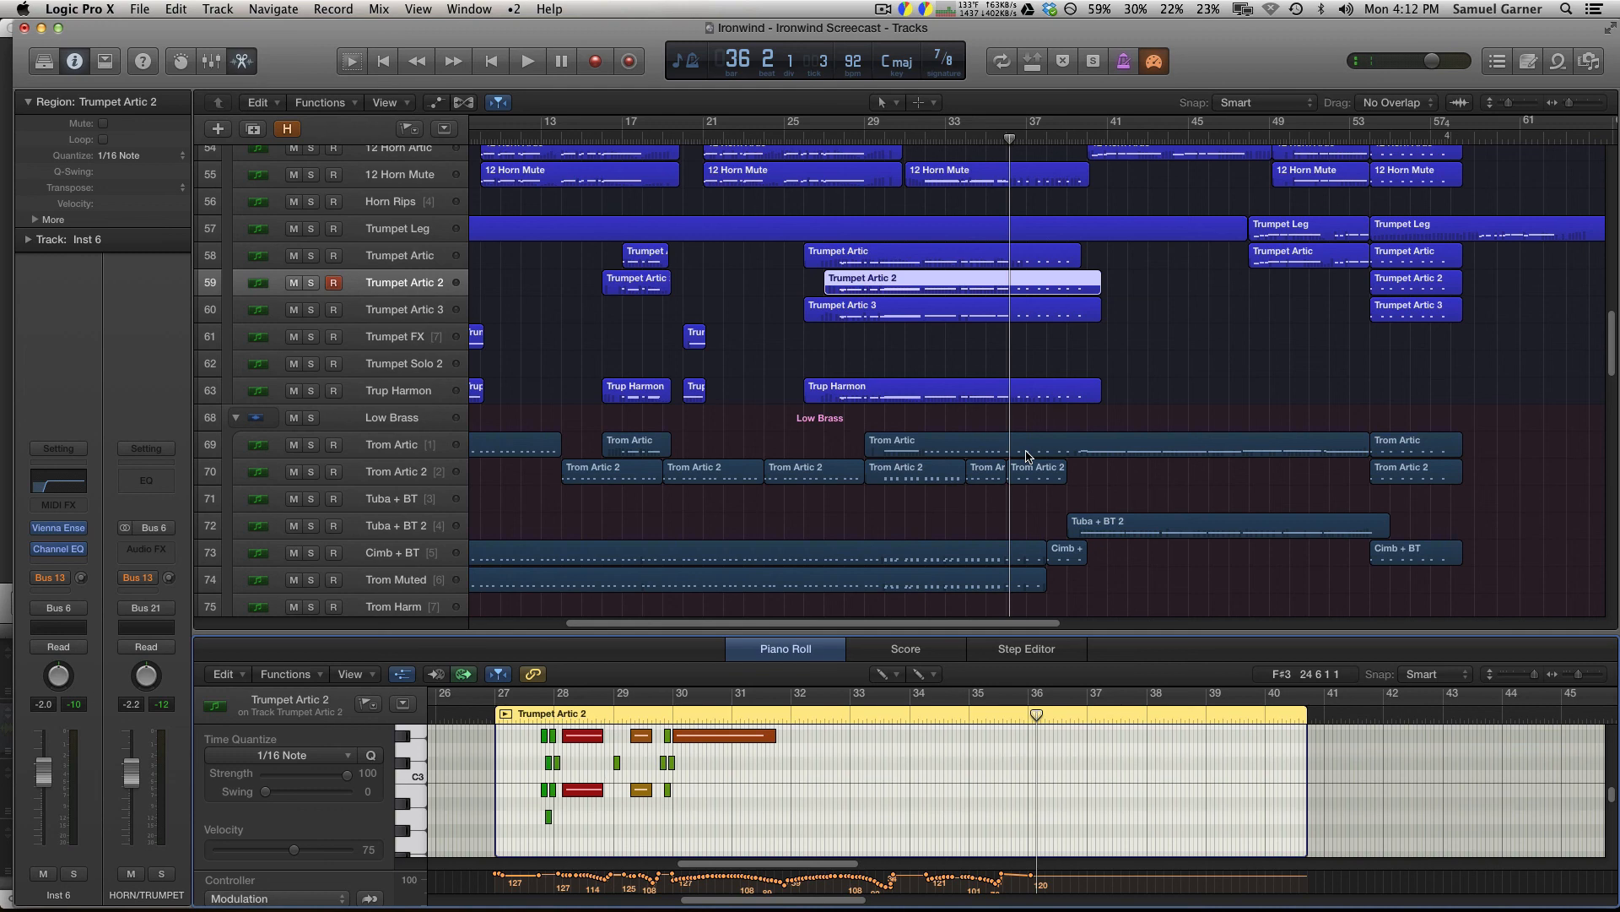
{"action": "scroll", "coordinate": [1027, 456], "scroll_direction": "up", "scroll_amount": 3}
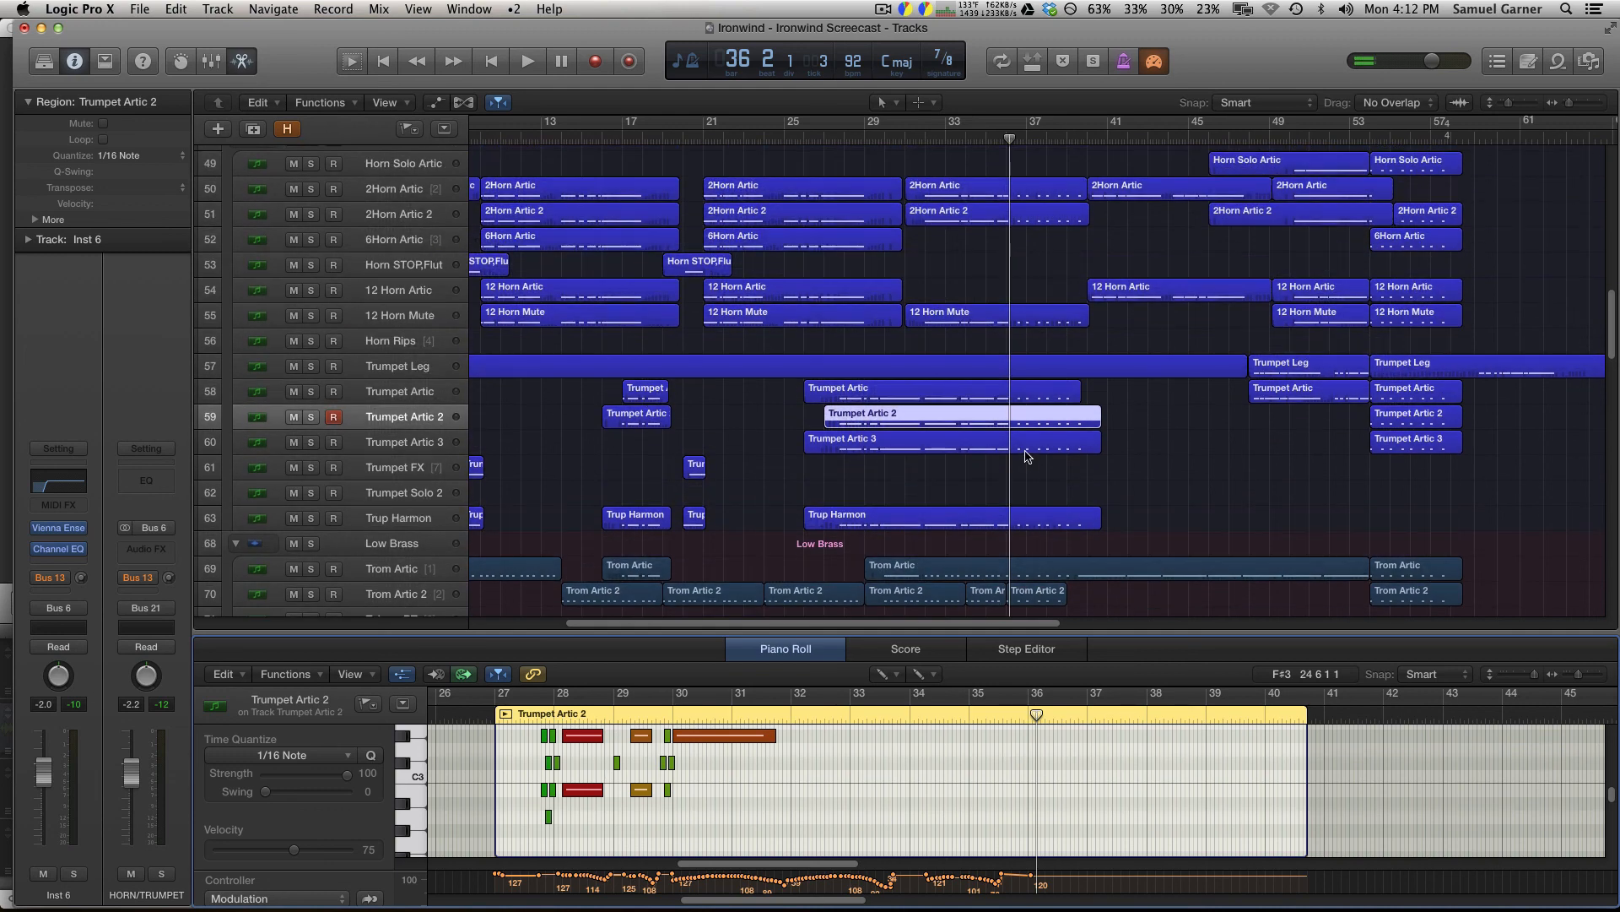
{"action": "scroll", "coordinate": [1027, 456], "scroll_direction": "up", "scroll_amount": 4}
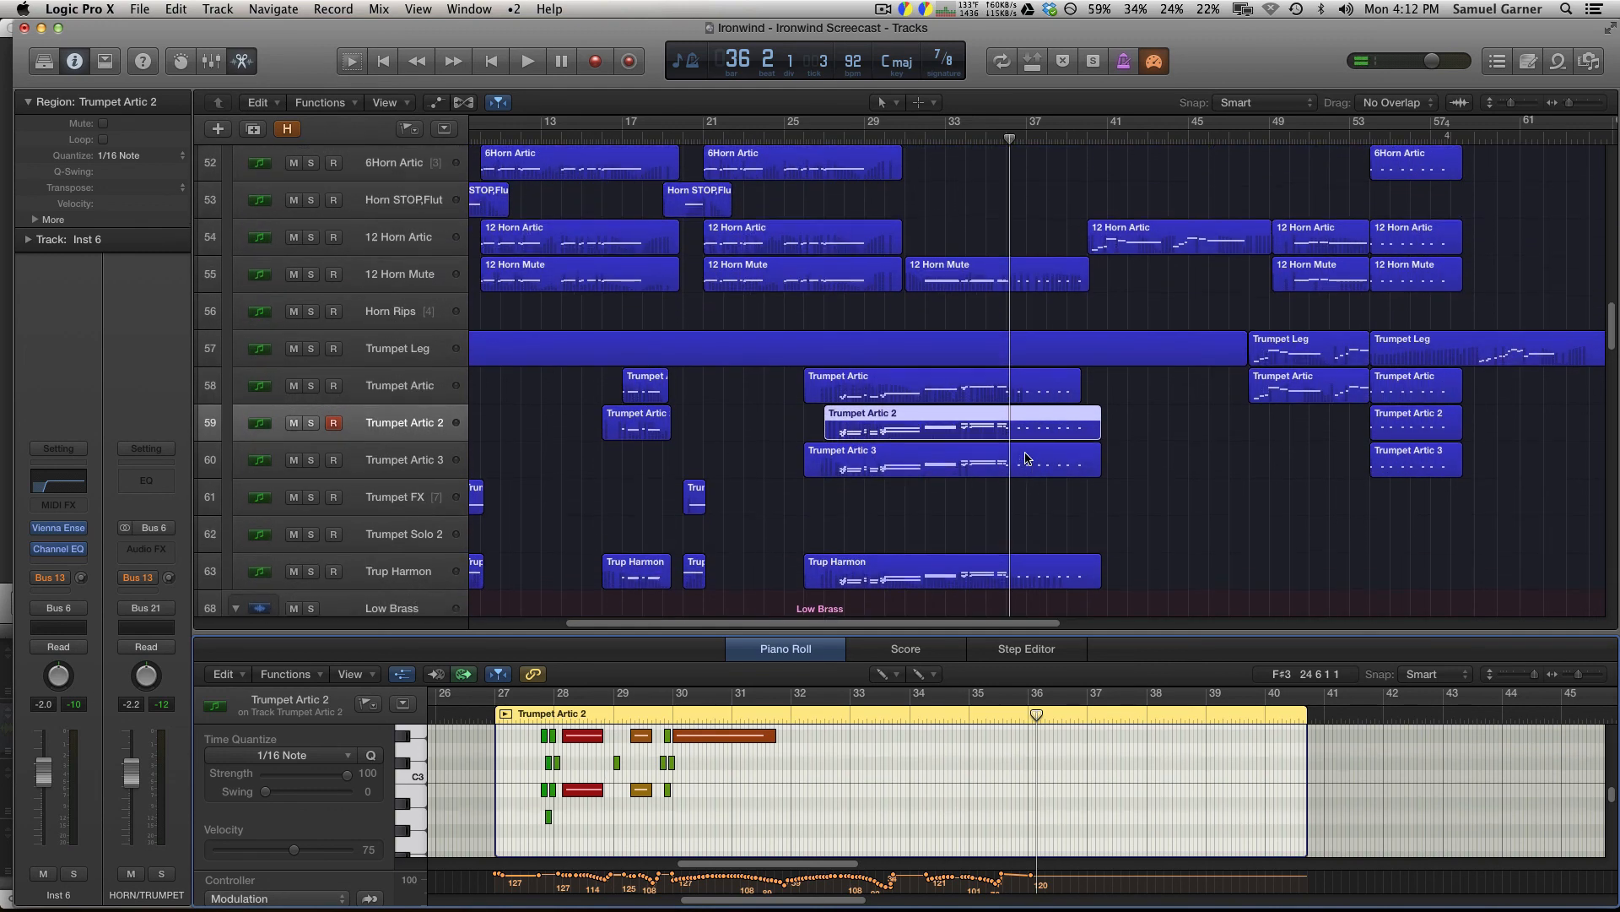
{"action": "scroll", "coordinate": [1027, 456], "scroll_direction": "up", "scroll_amount": 1}
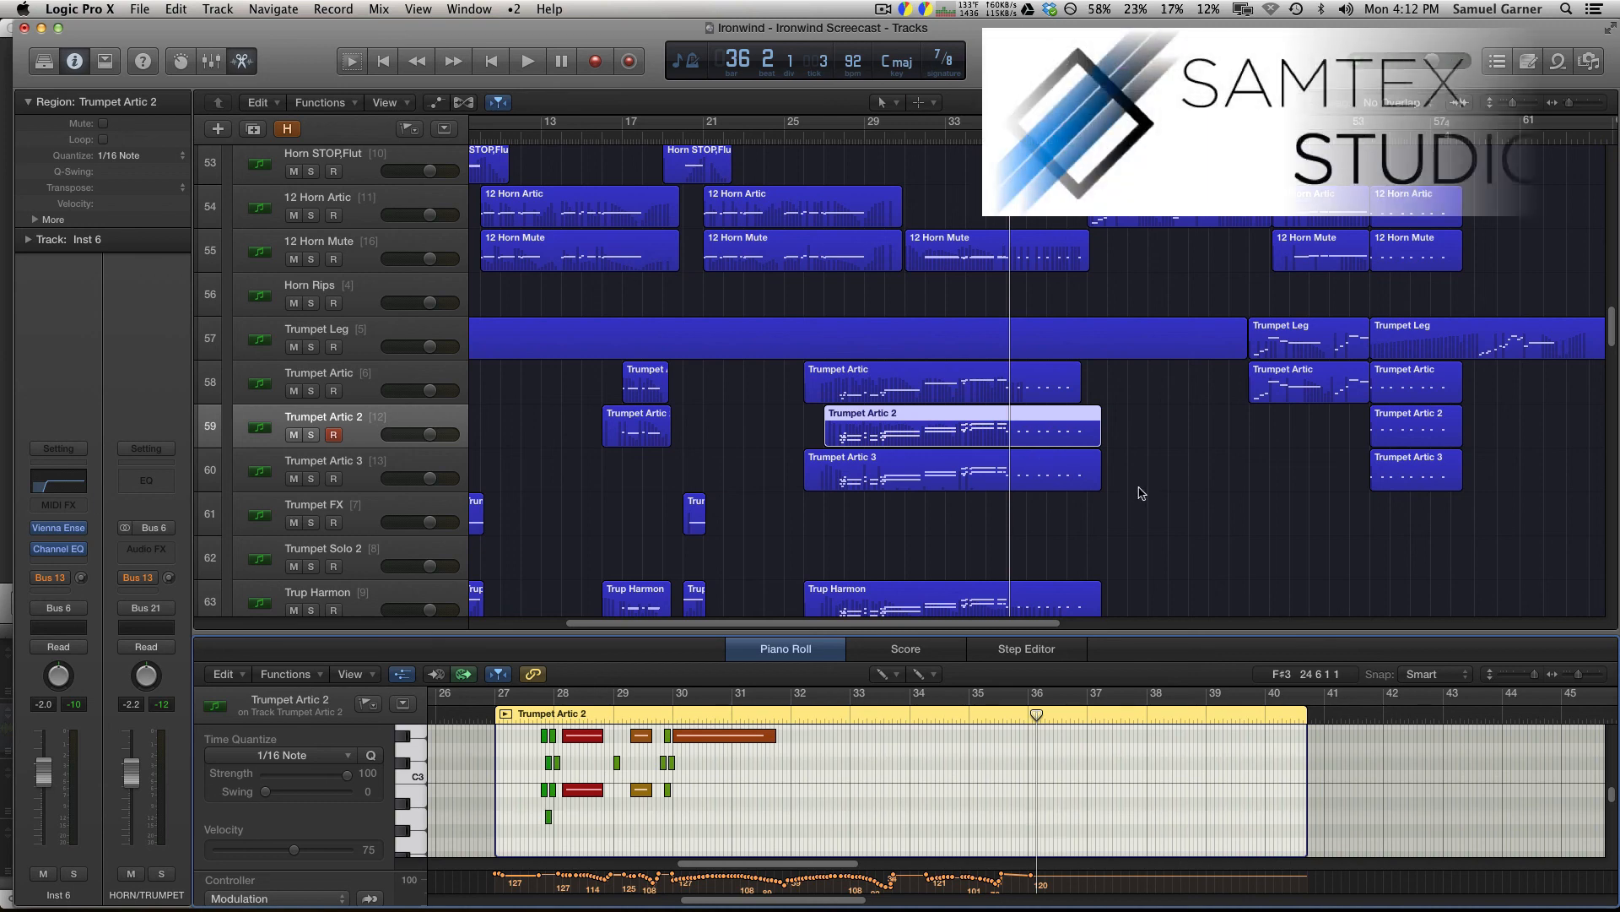
{"action": "left_click", "coordinate": [1122, 506]}
{"action": "left_click", "coordinate": [969, 439]}
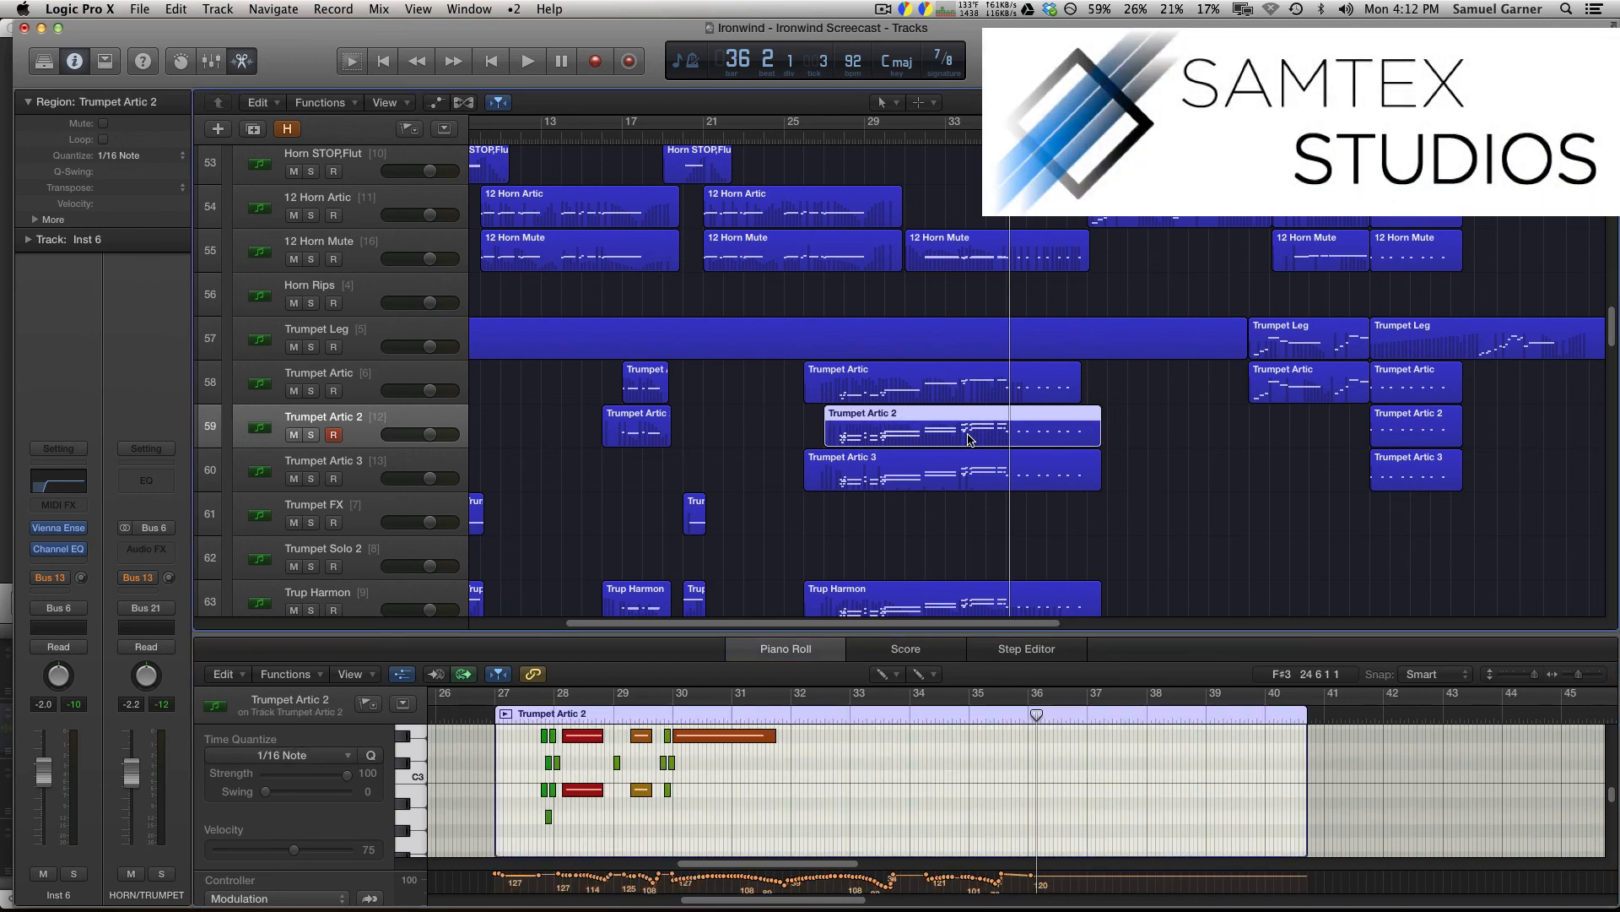